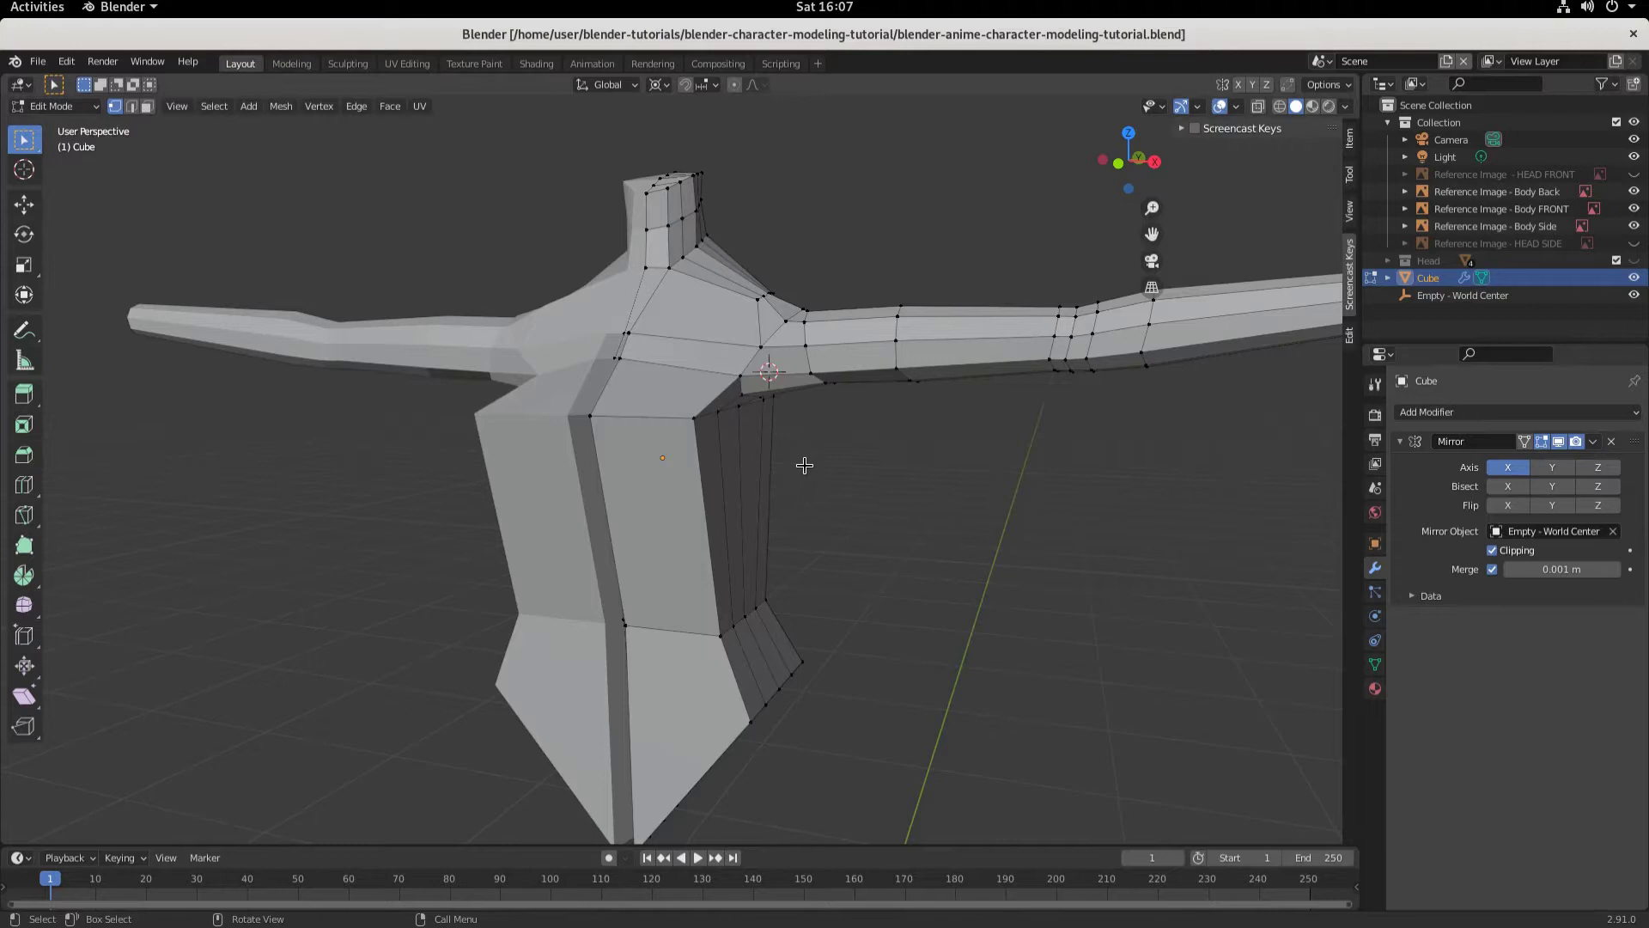
Step: Select the recessed centre-line vertices at the chest and waist on the torso's front in wireframe display
mouse_move(715, 426)
middle_down()
mouse_move(773, 415)
mouse_move(776, 456)
mouse_move(438, 423)
mouse_move(733, 451)
middle_up()
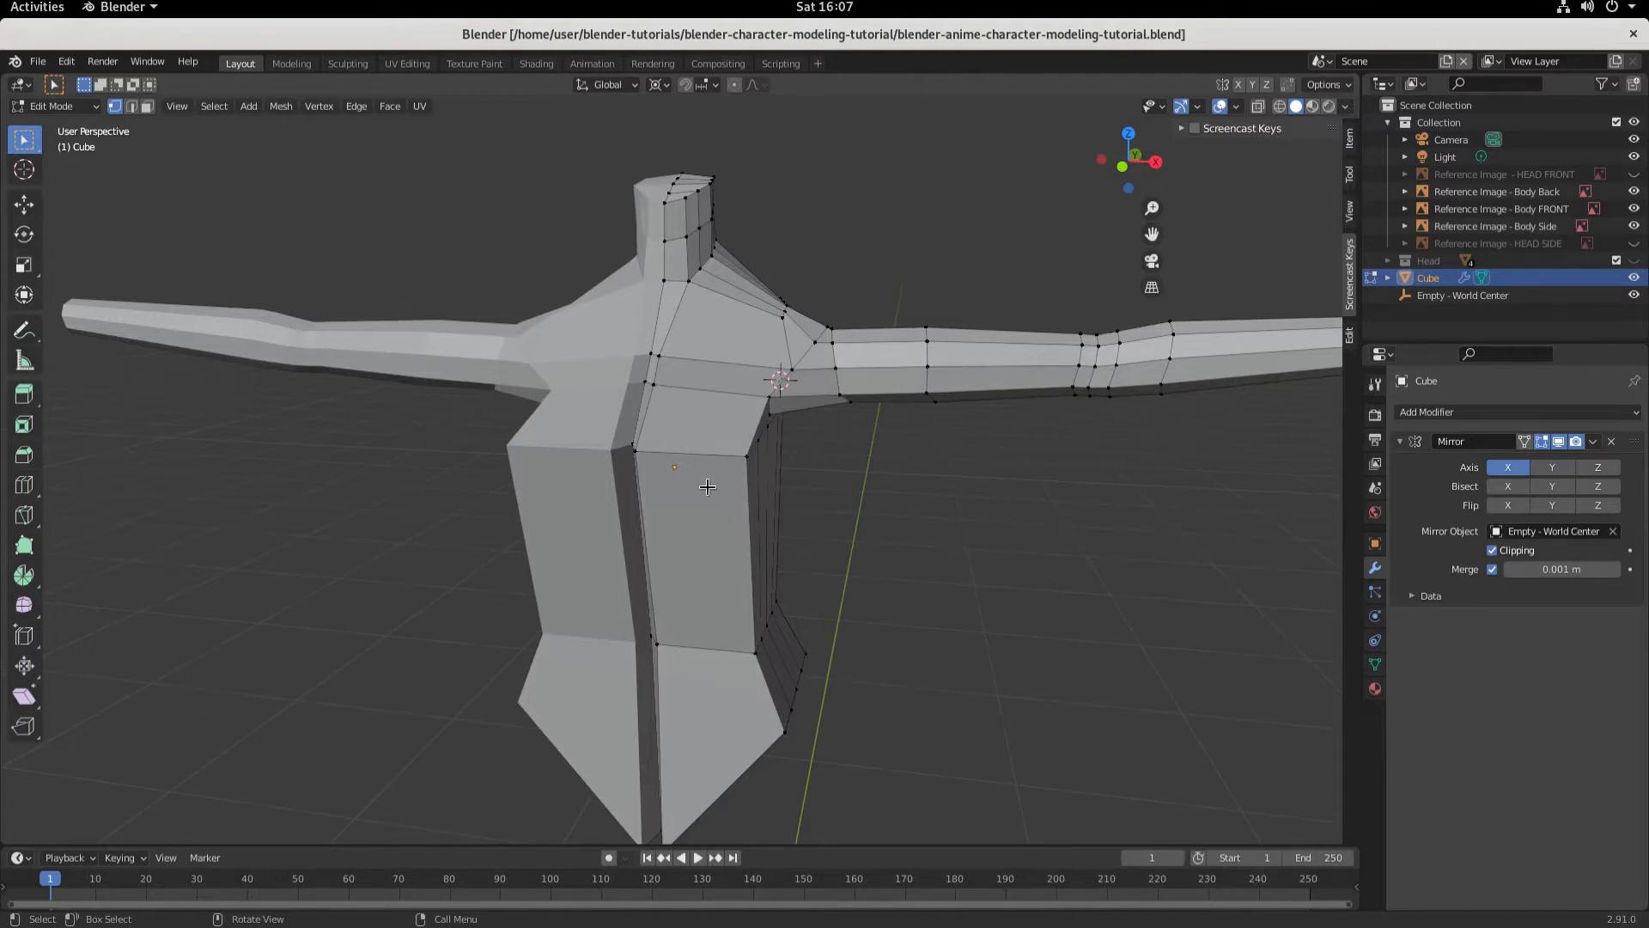
scroll(722, 519, down, 5)
scroll(721, 526, up, 6)
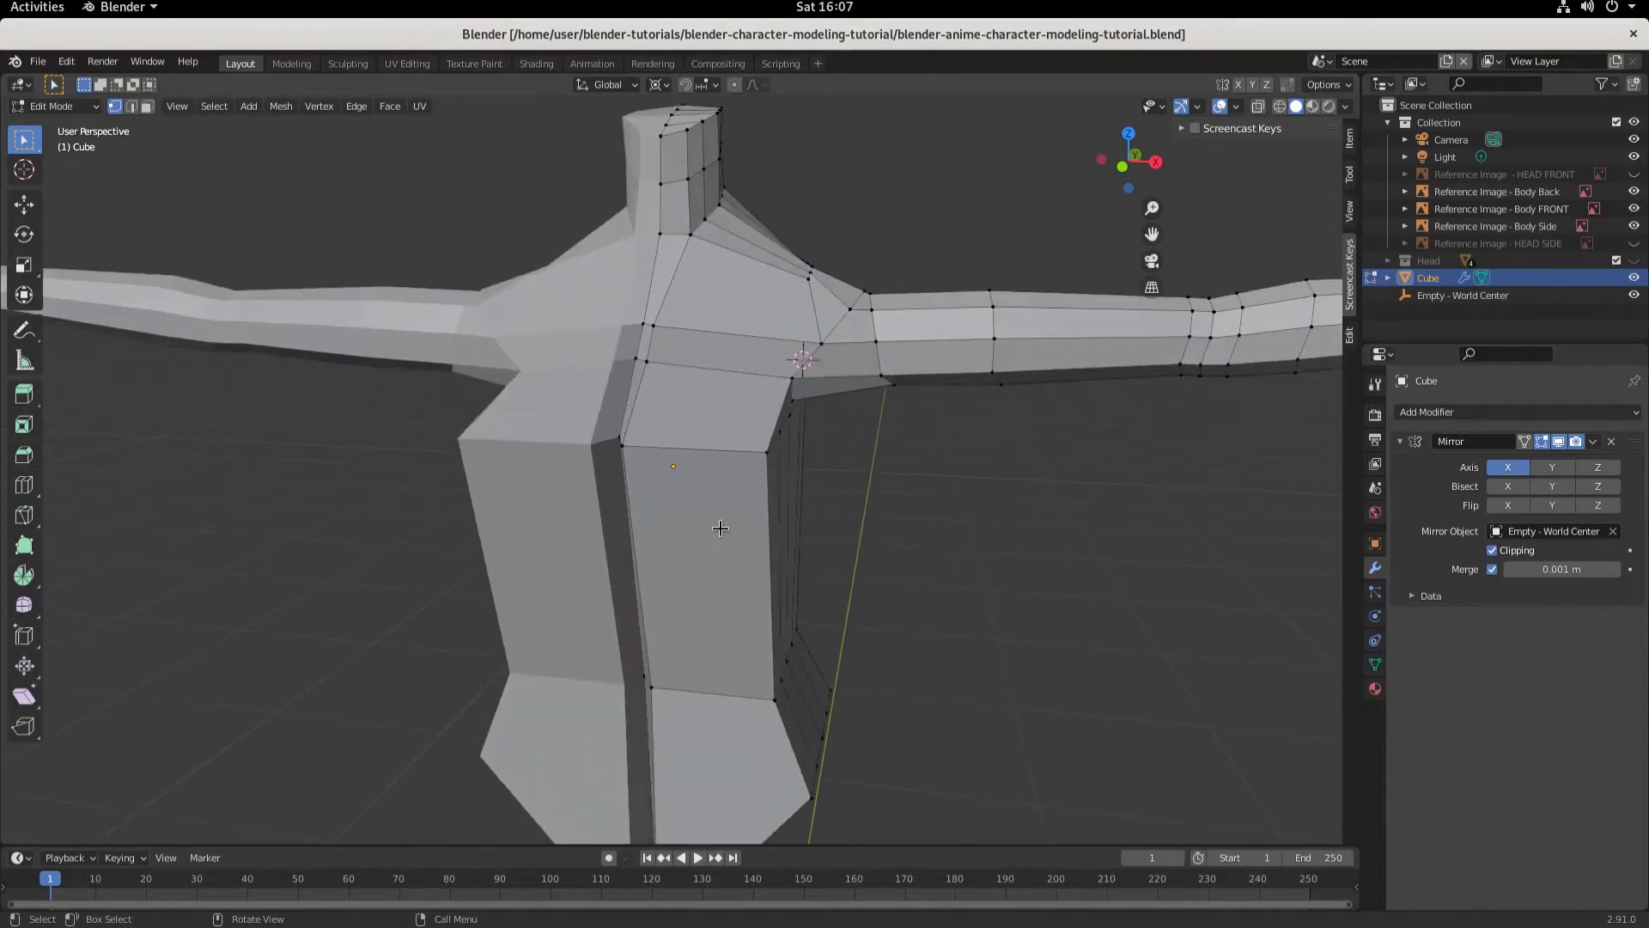
middle_drag(715, 502, 716, 434)
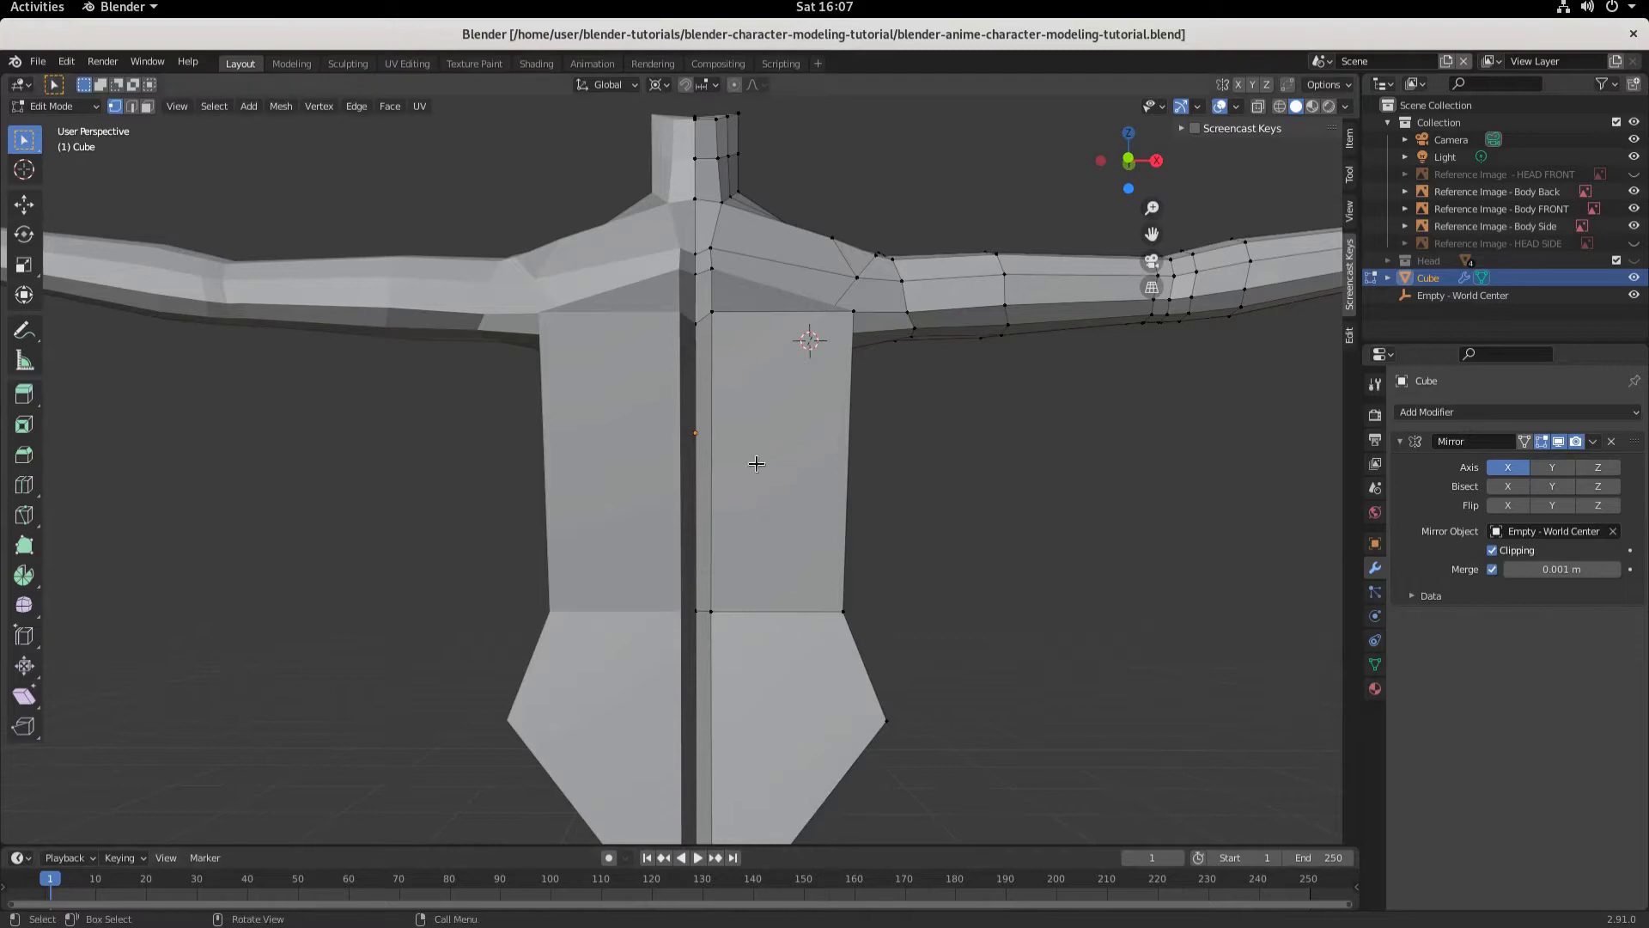
click(1280, 106)
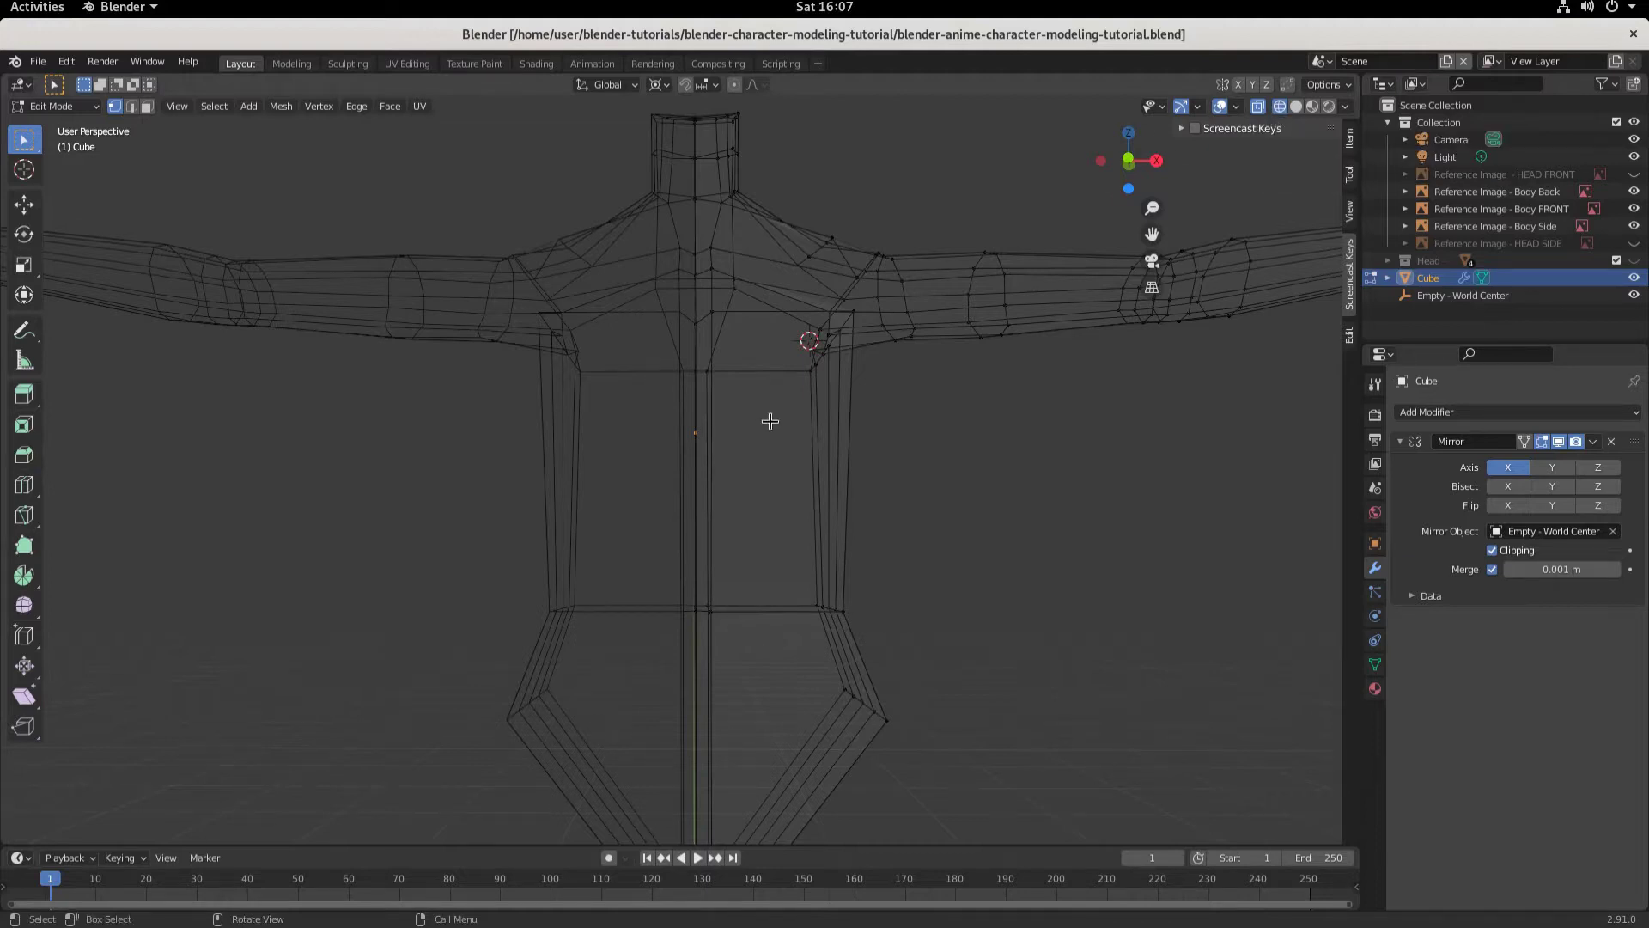
middle_drag(770, 421, 755, 465)
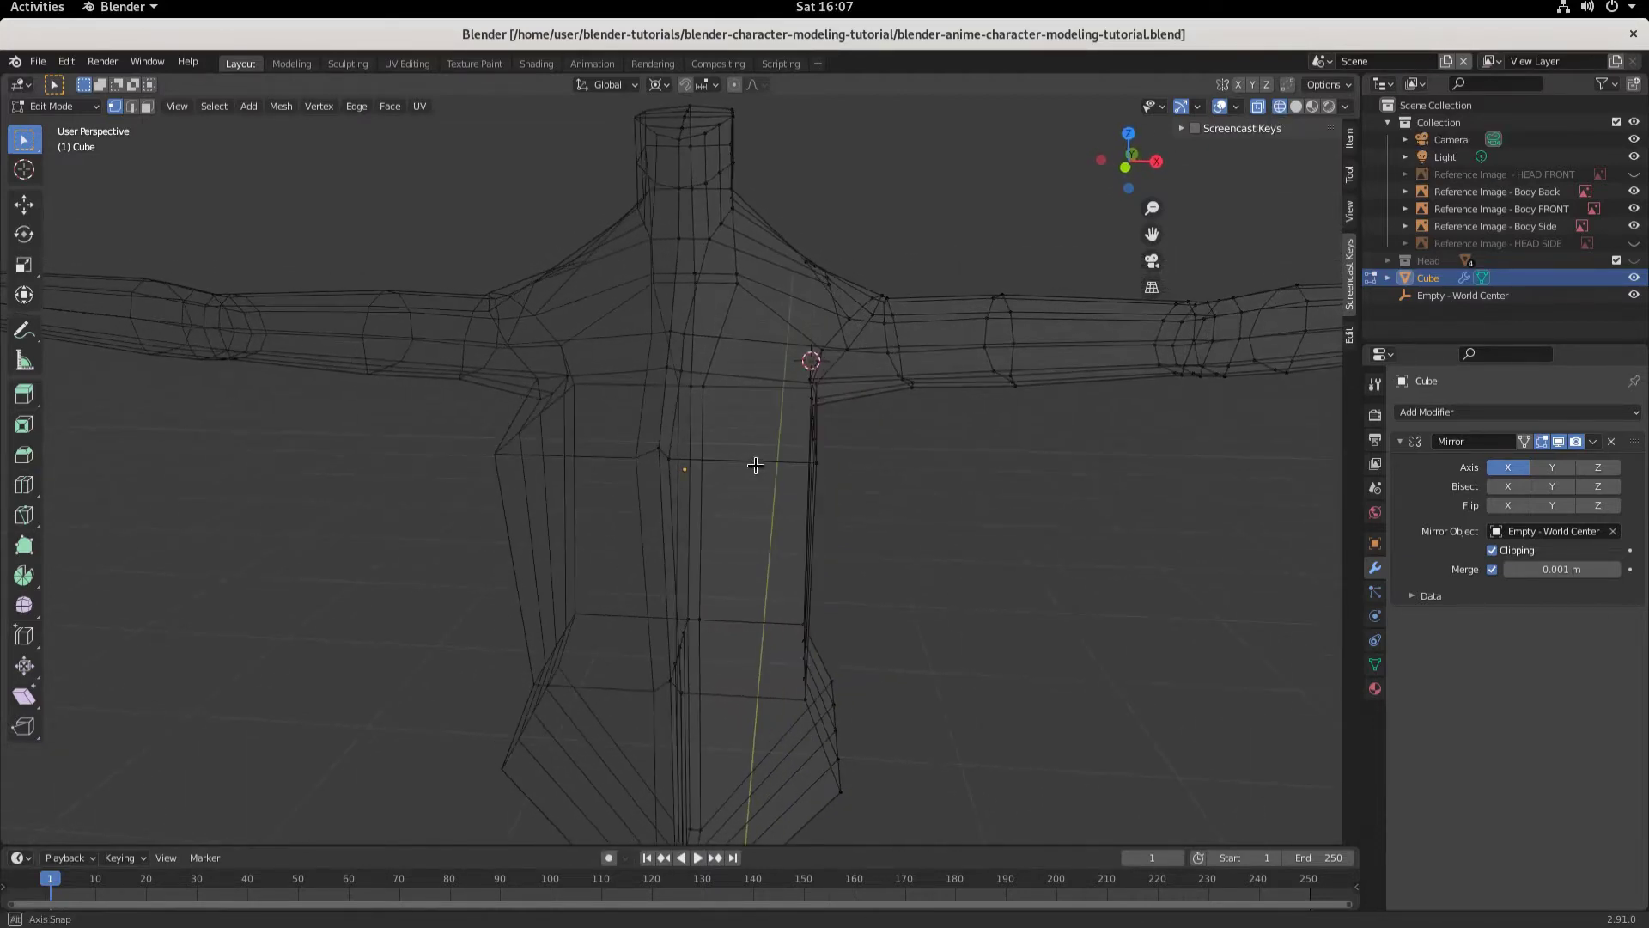
key(b)
drag(662, 460, 662, 533)
scroll(714, 631, up, 8)
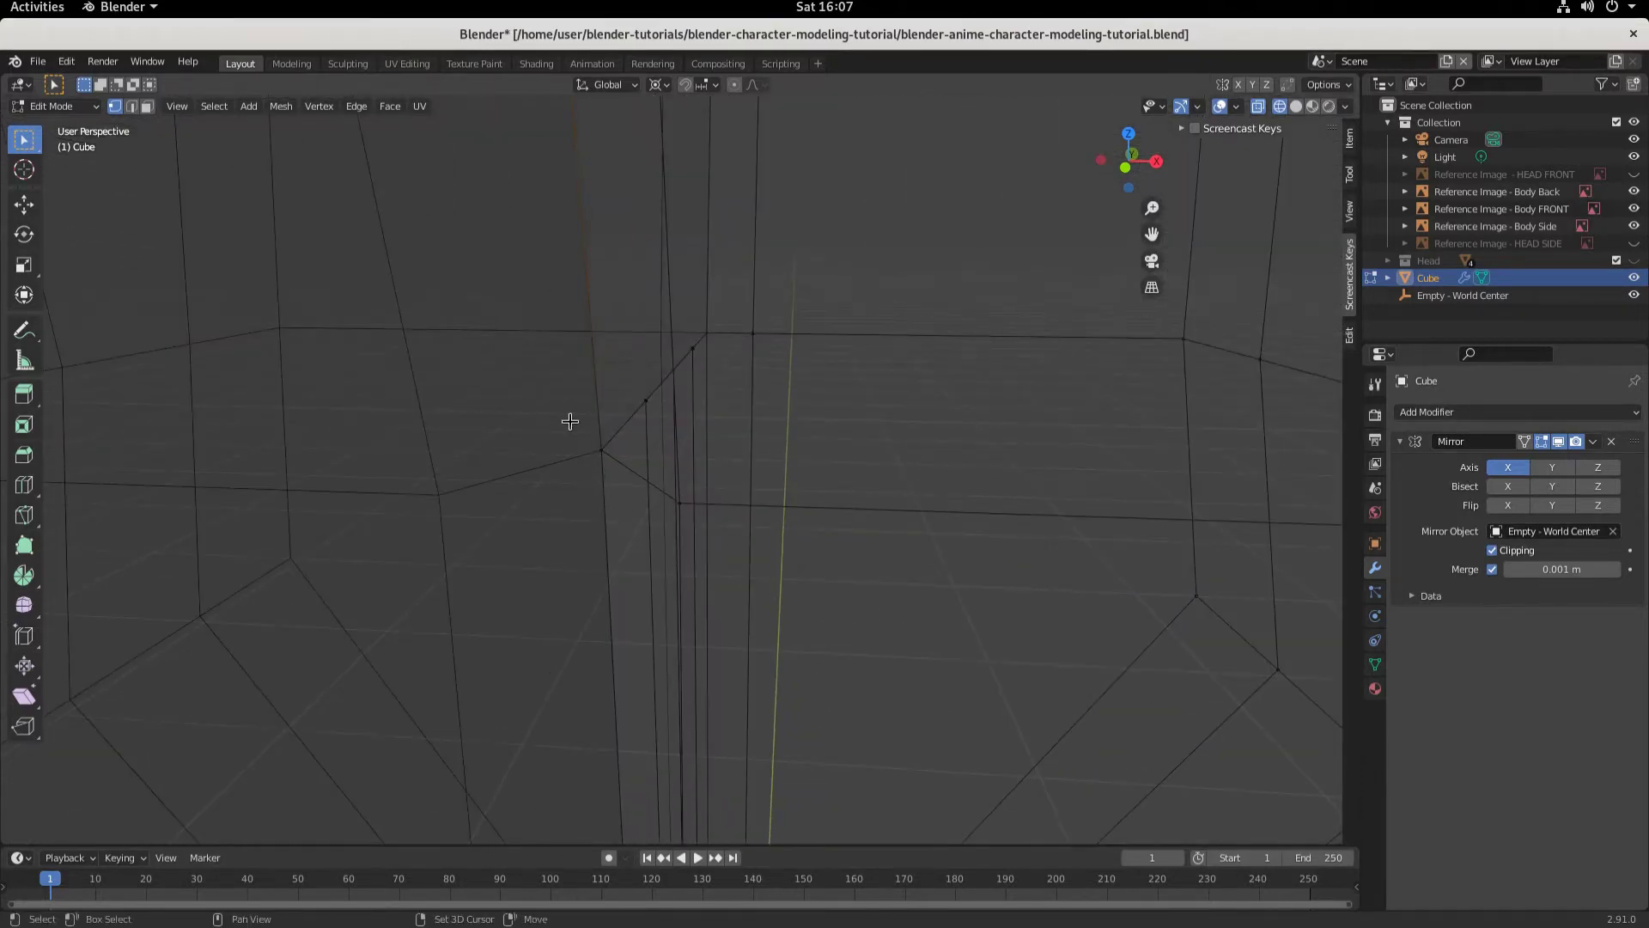
drag(571, 423, 615, 487)
scroll(848, 527, down, 2)
scroll(847, 527, down, 3)
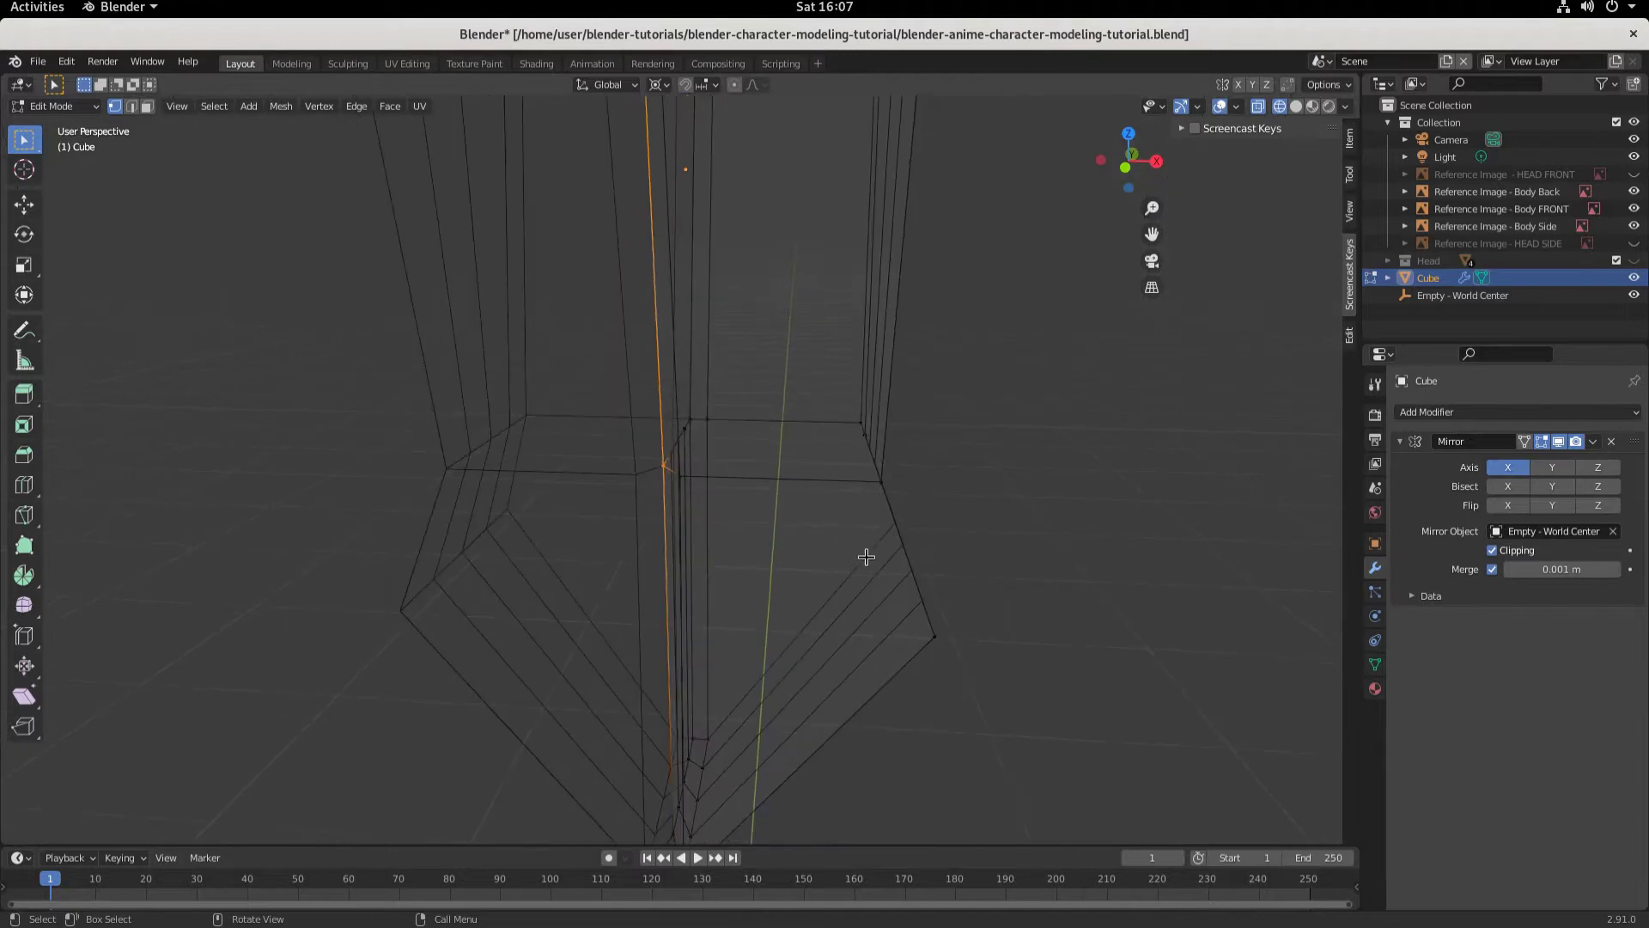
scroll(803, 581, down, 3)
Step: Add the lowest front centre-line vertex at the crotch to the selection
middle_drag(770, 575, 705, 569)
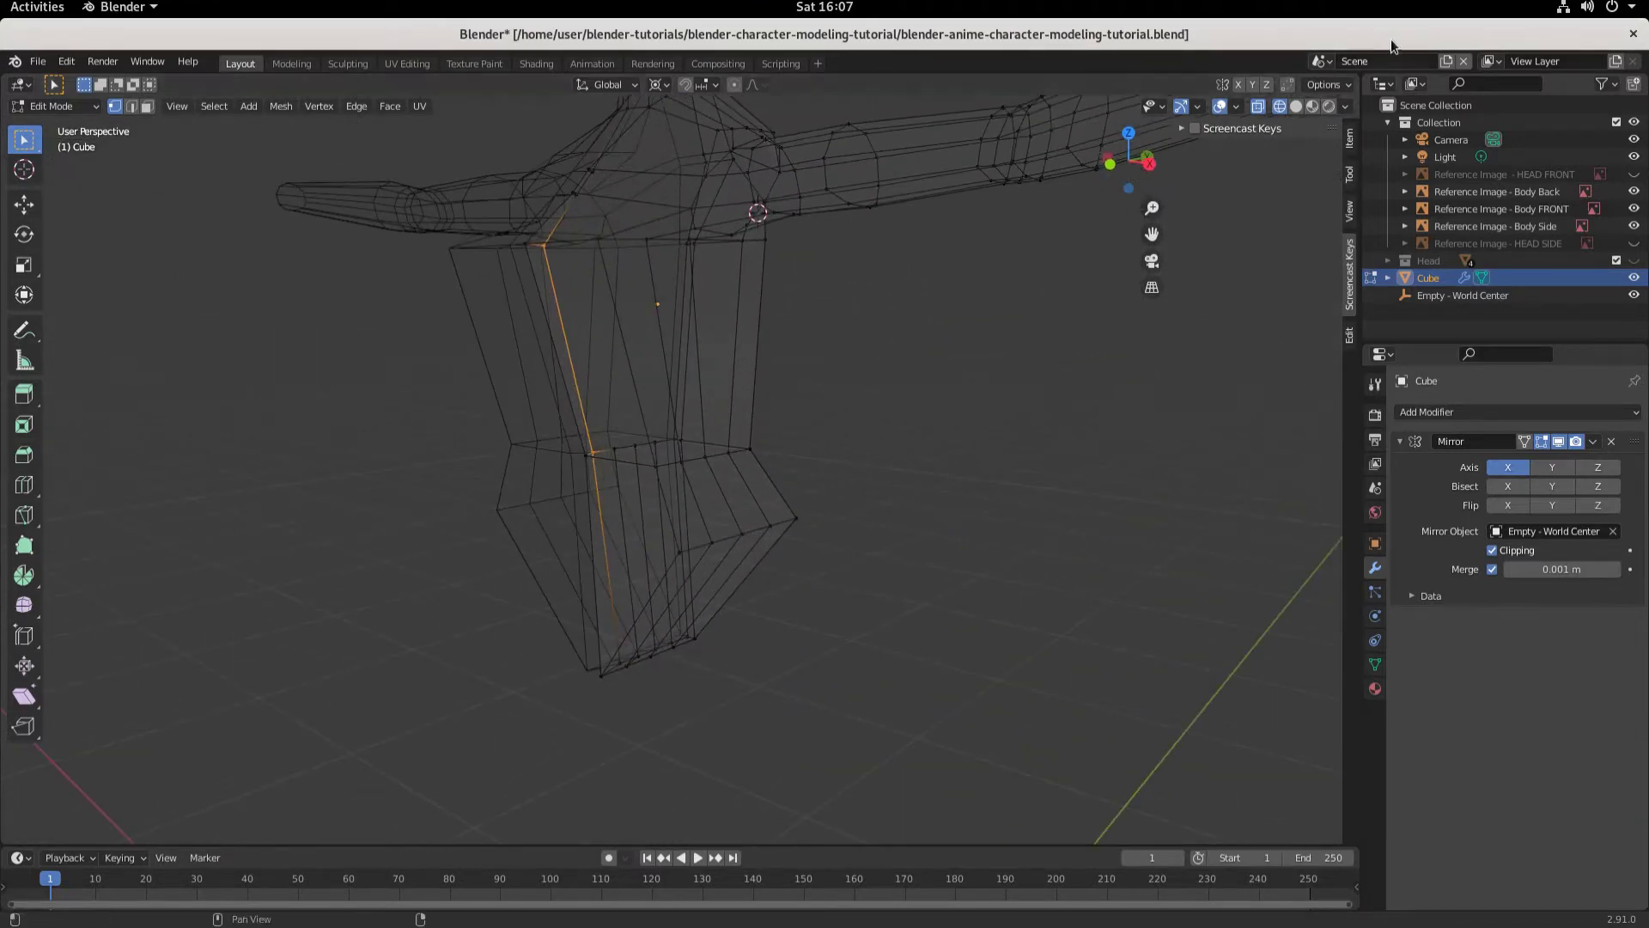
middle_drag(685, 416, 653, 430)
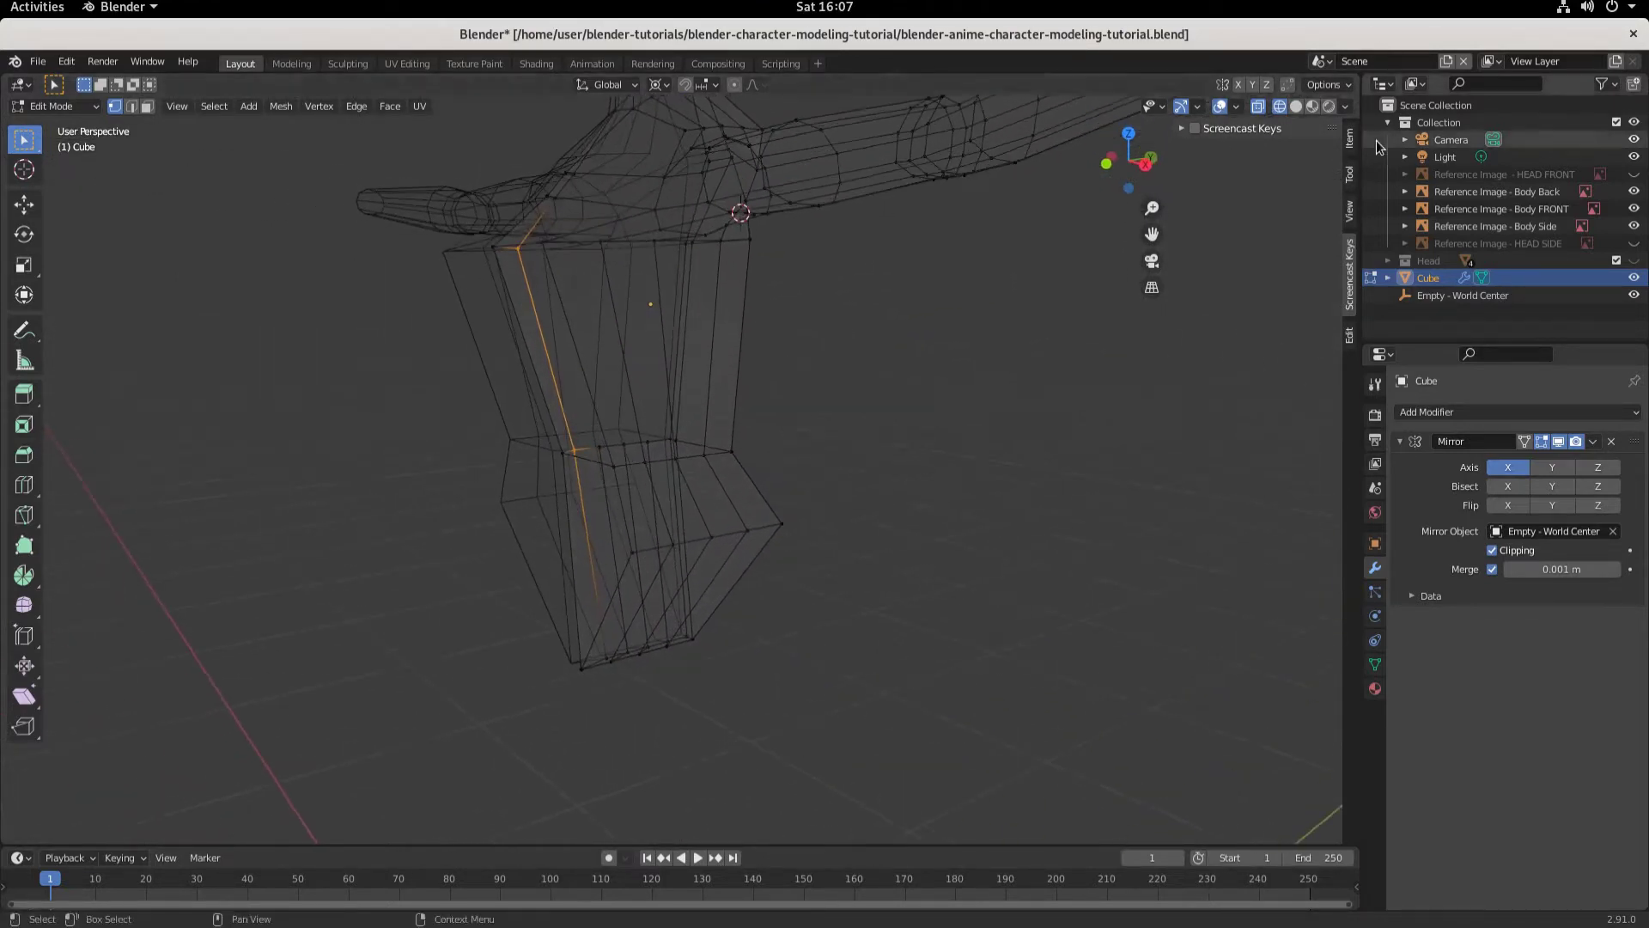
click(1296, 106)
mouse_move(794, 470)
middle_down()
mouse_move(891, 461)
mouse_move(898, 353)
mouse_move(688, 584)
middle_up()
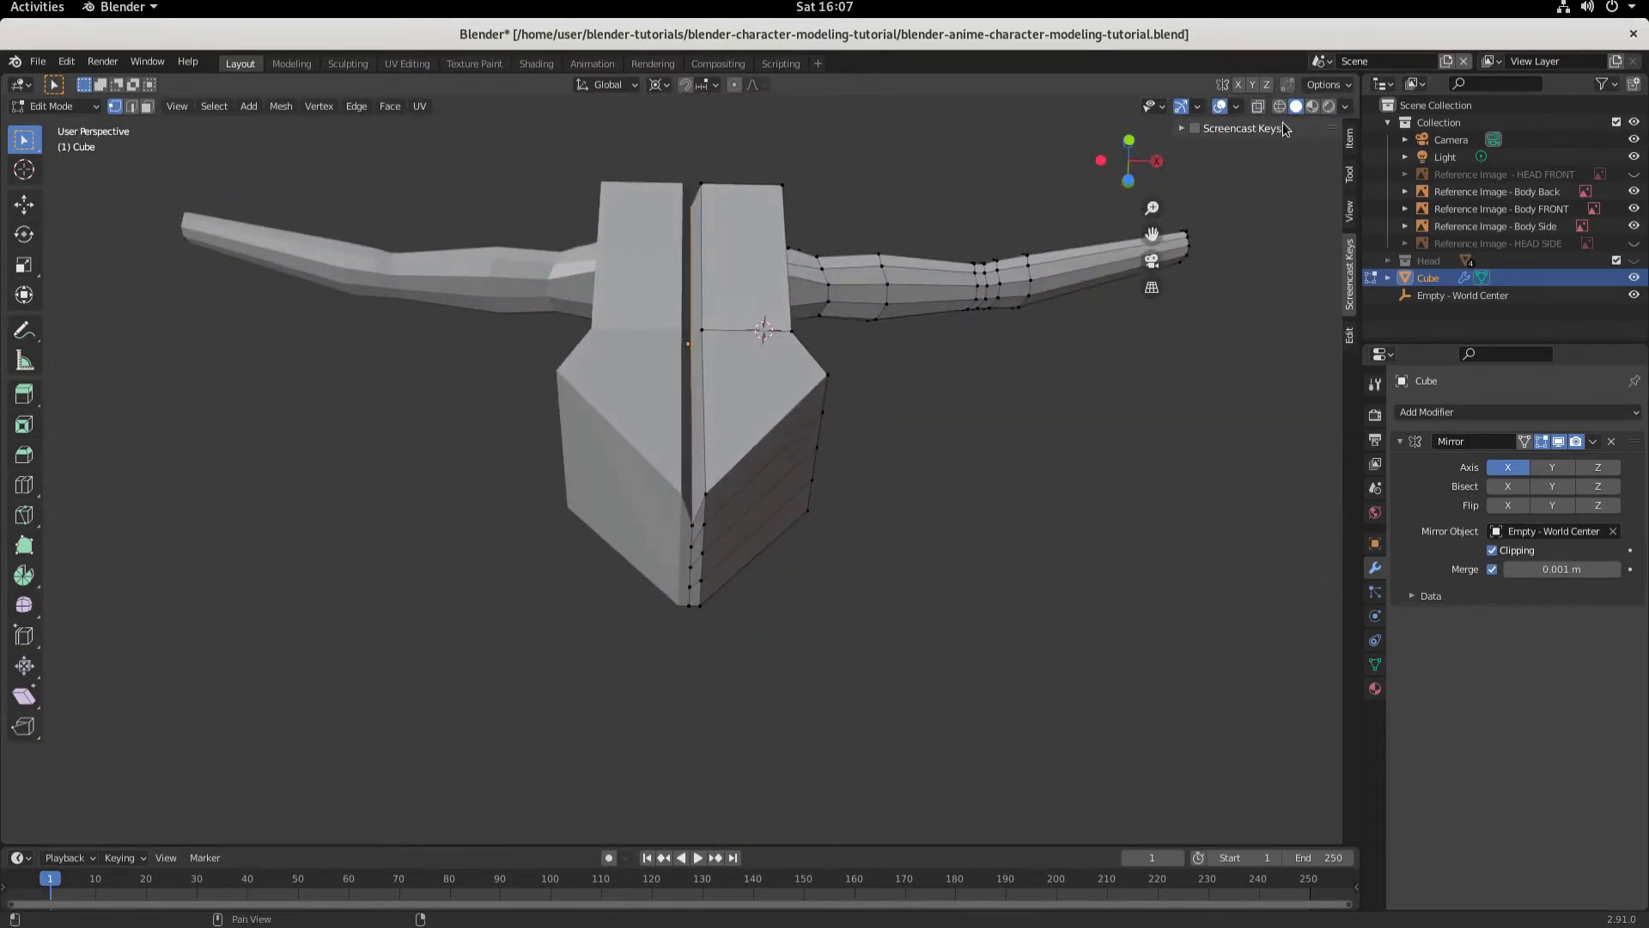
key(shift+z)
mouse_move(825, 498)
middle_down()
mouse_move(714, 725)
mouse_move(739, 733)
mouse_move(729, 796)
mouse_move(746, 817)
mouse_move(721, 596)
mouse_move(710, 619)
mouse_move(729, 666)
mouse_move(679, 695)
middle_up()
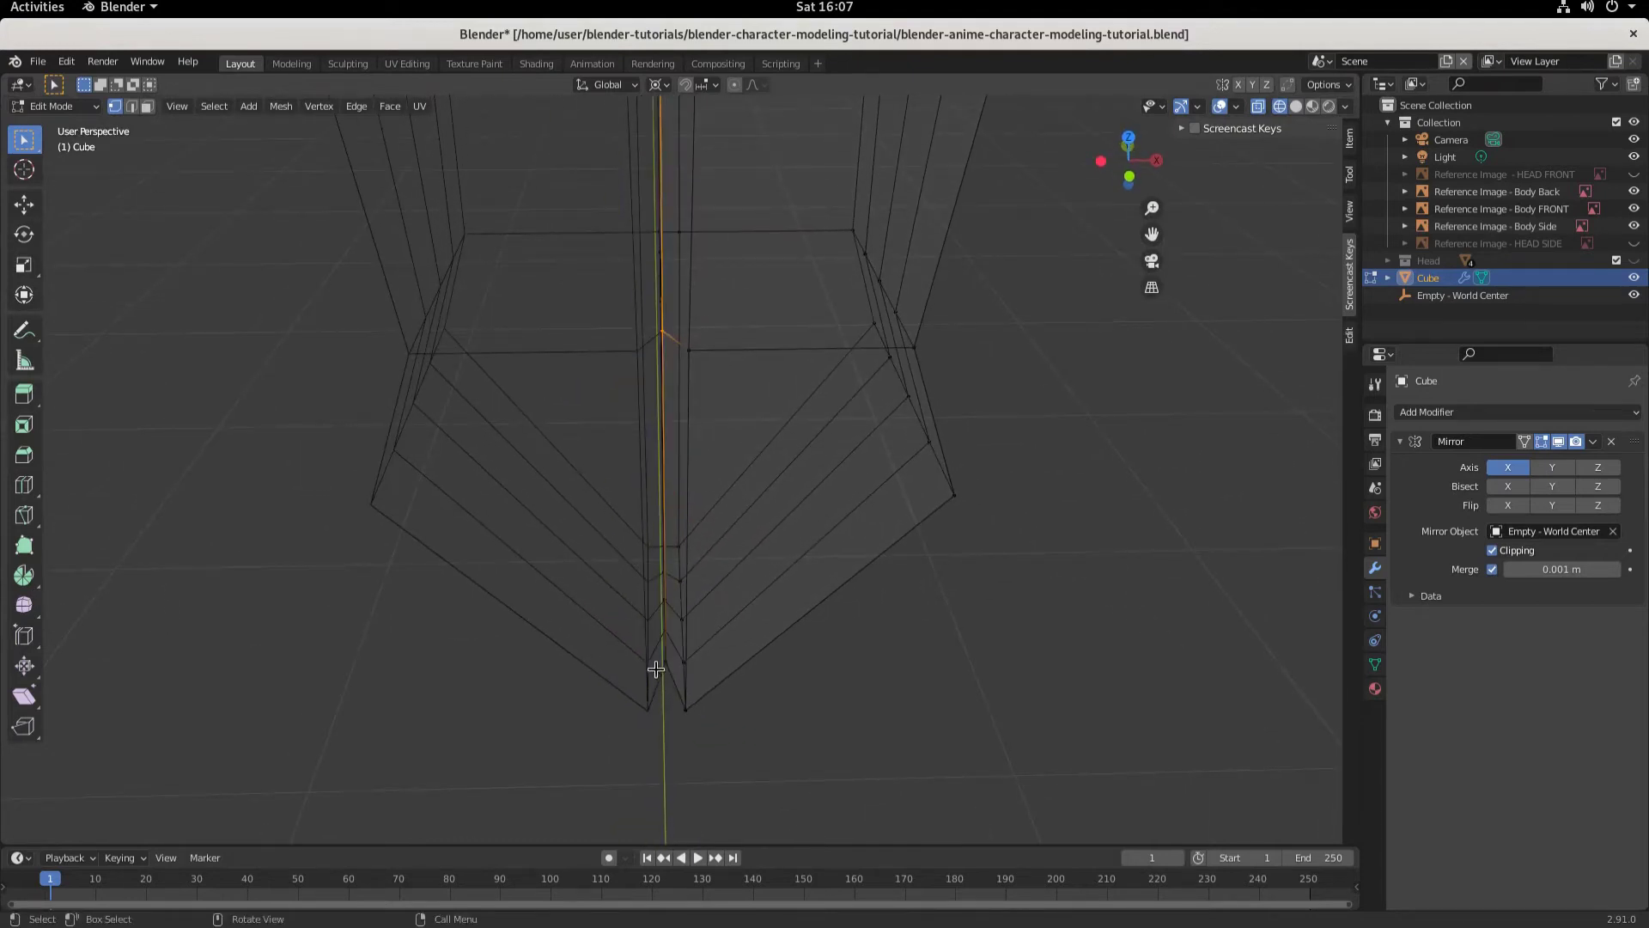
click(661, 659)
shift+click(666, 662)
Step: Move the selected centre-line vertices about -0.046 m along Y toward the torso's front outline, working in right side view
key(KP_3)
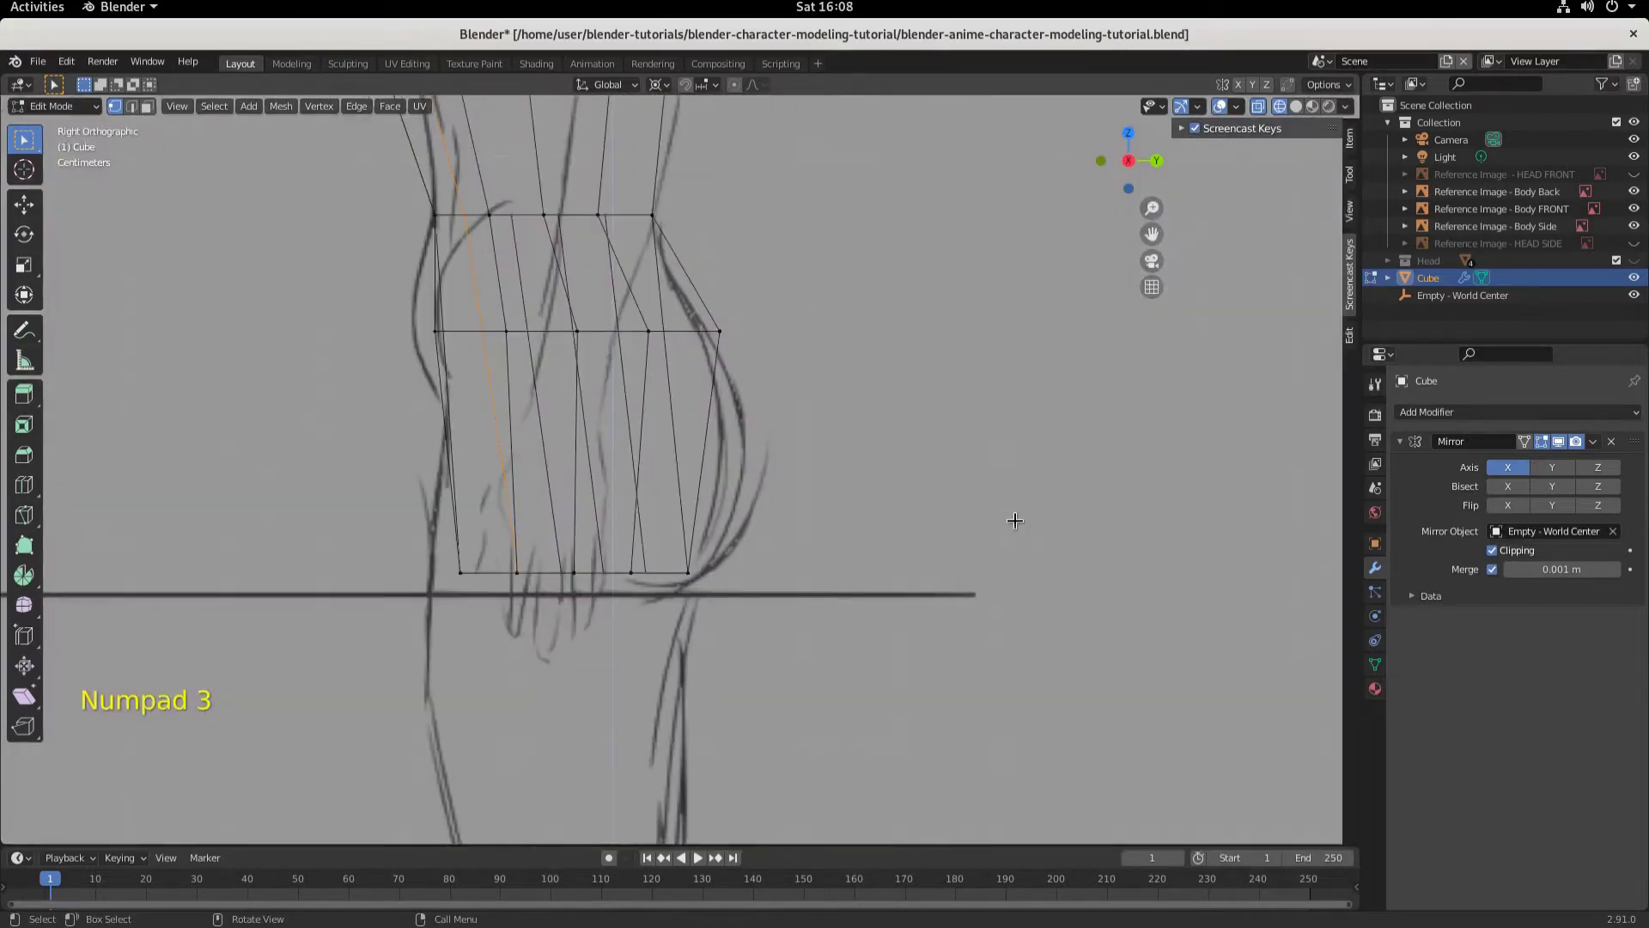
scroll(615, 271, down, 3)
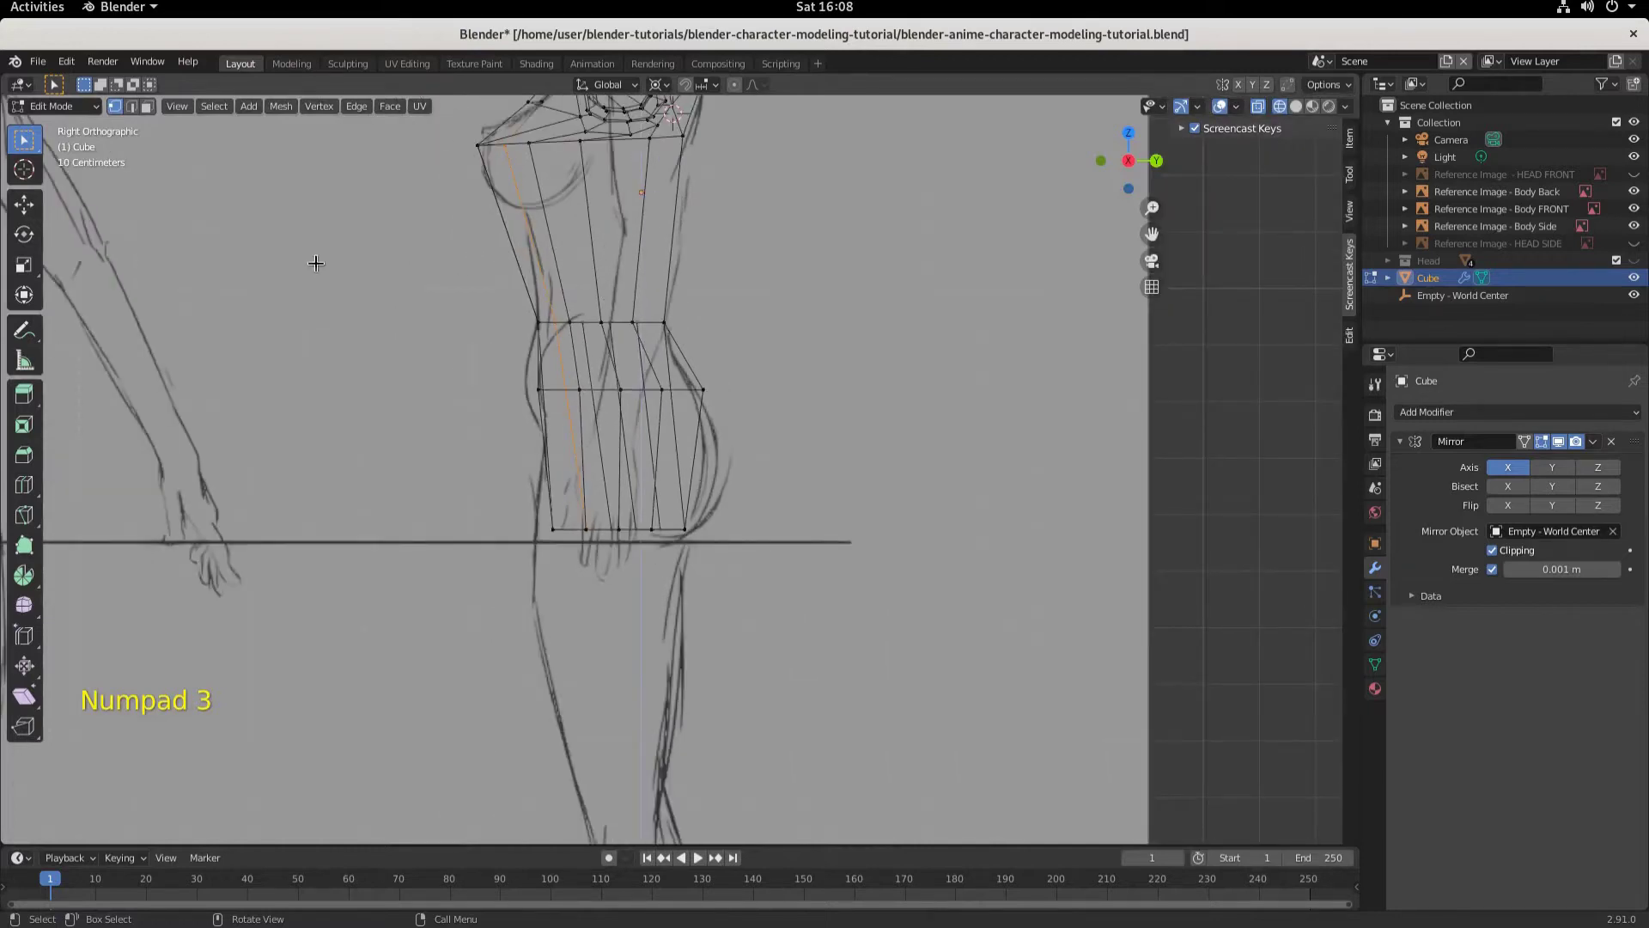
click(24, 207)
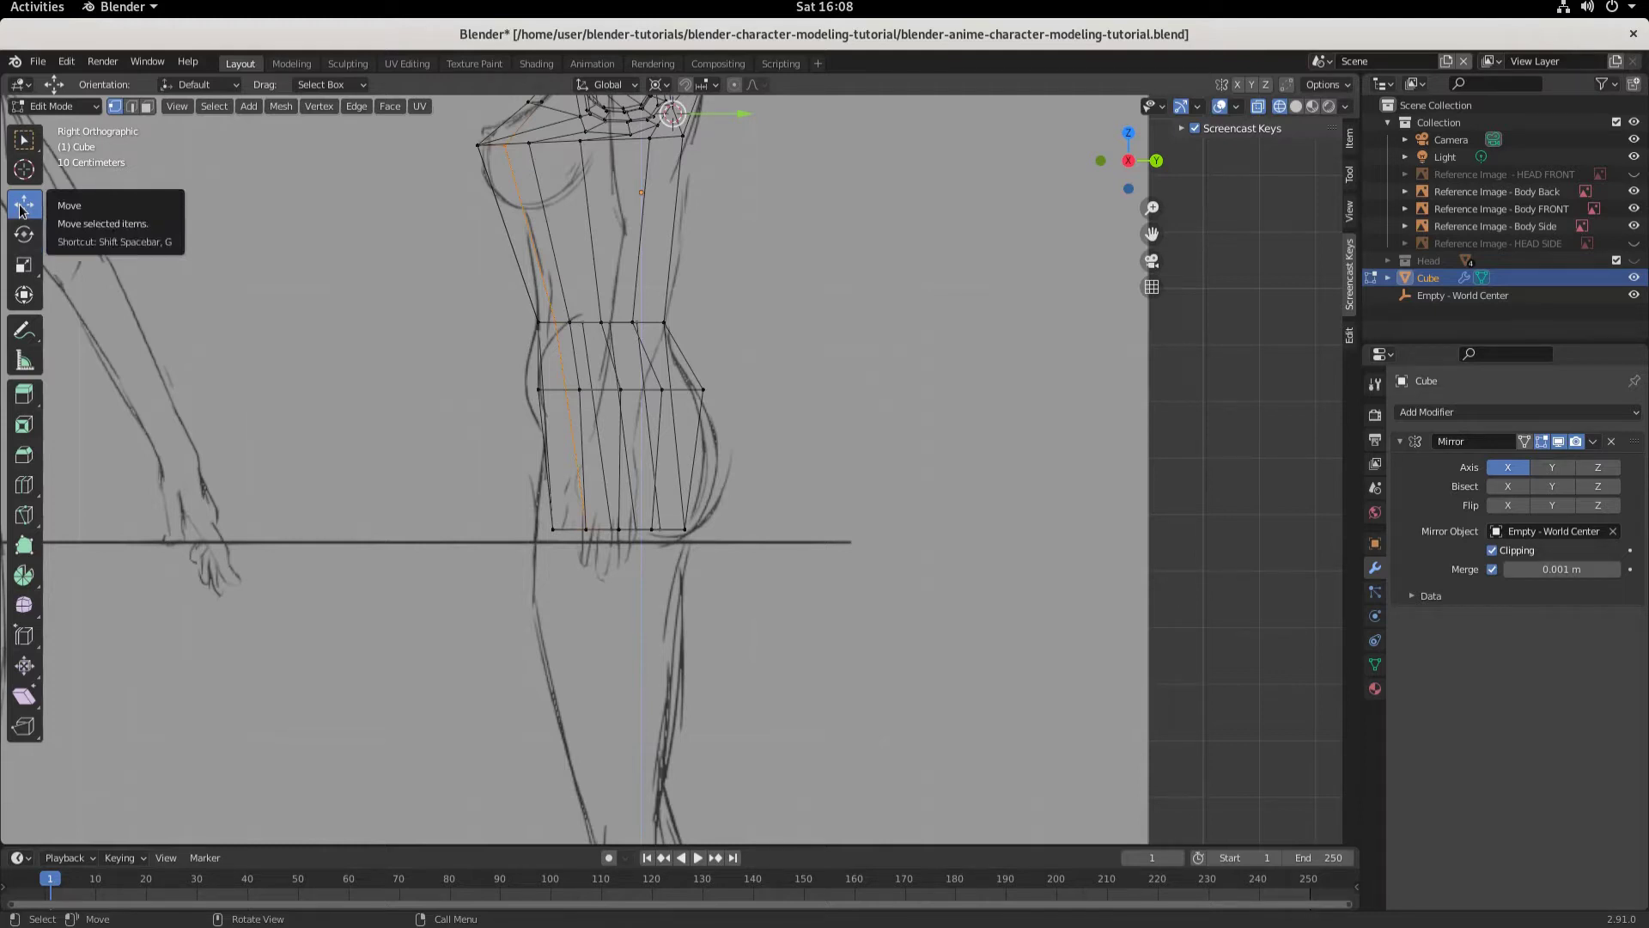
mouse_move(850, 213)
shift+middle_down()
mouse_move(847, 258)
mouse_move(951, 545)
shift+middle_up()
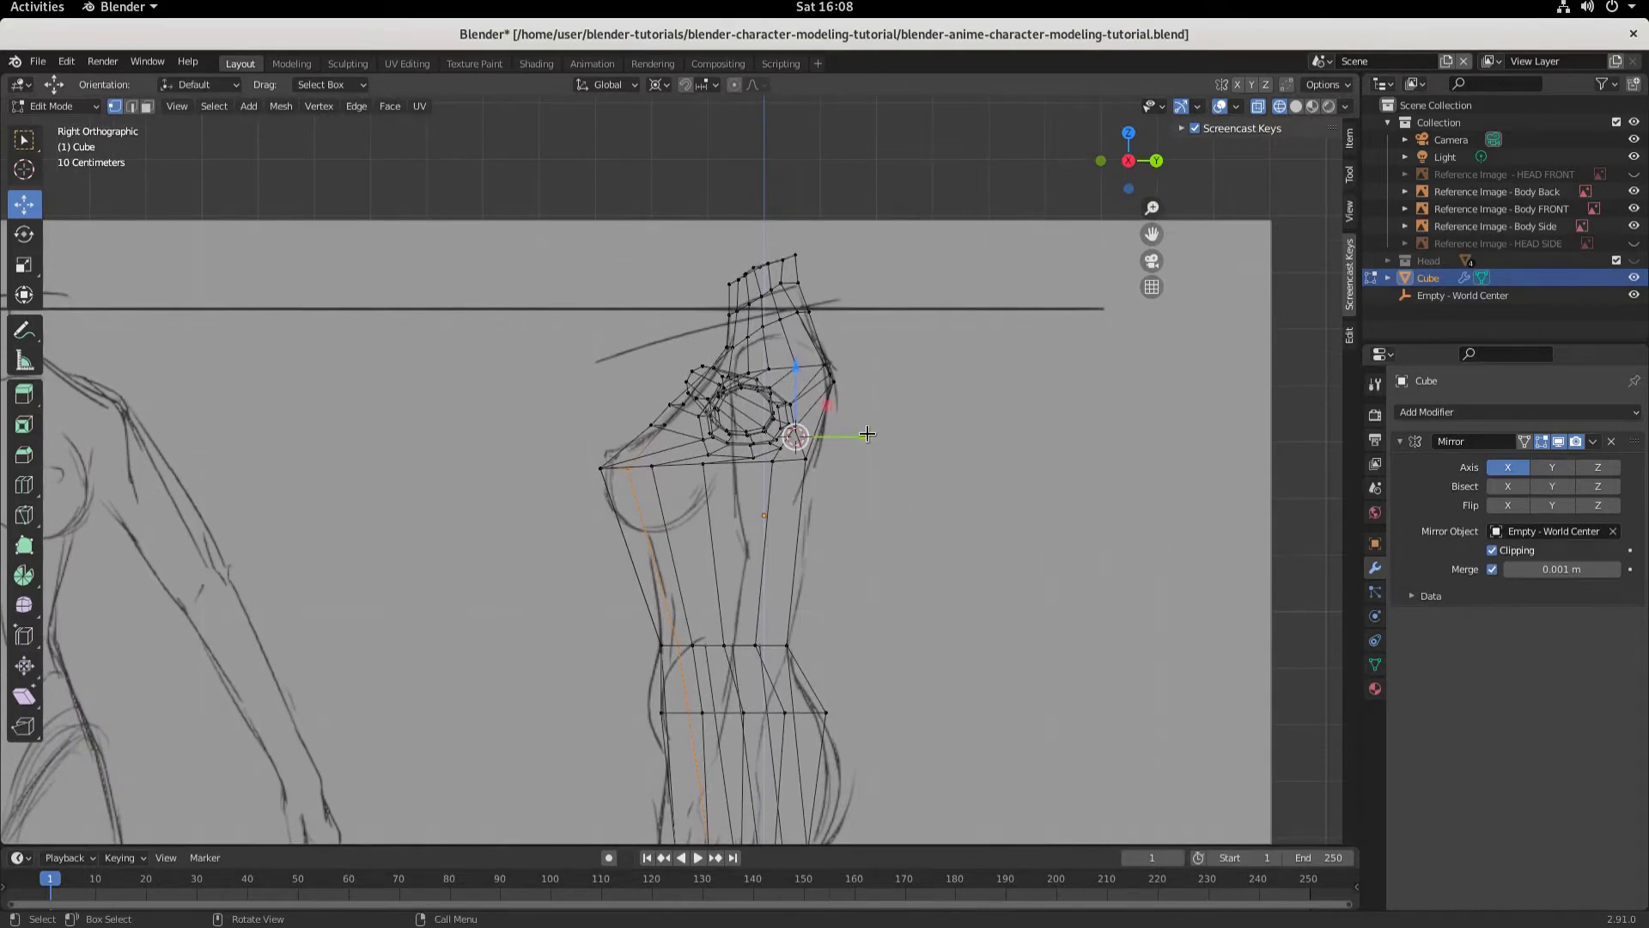
drag(866, 436, 833, 436)
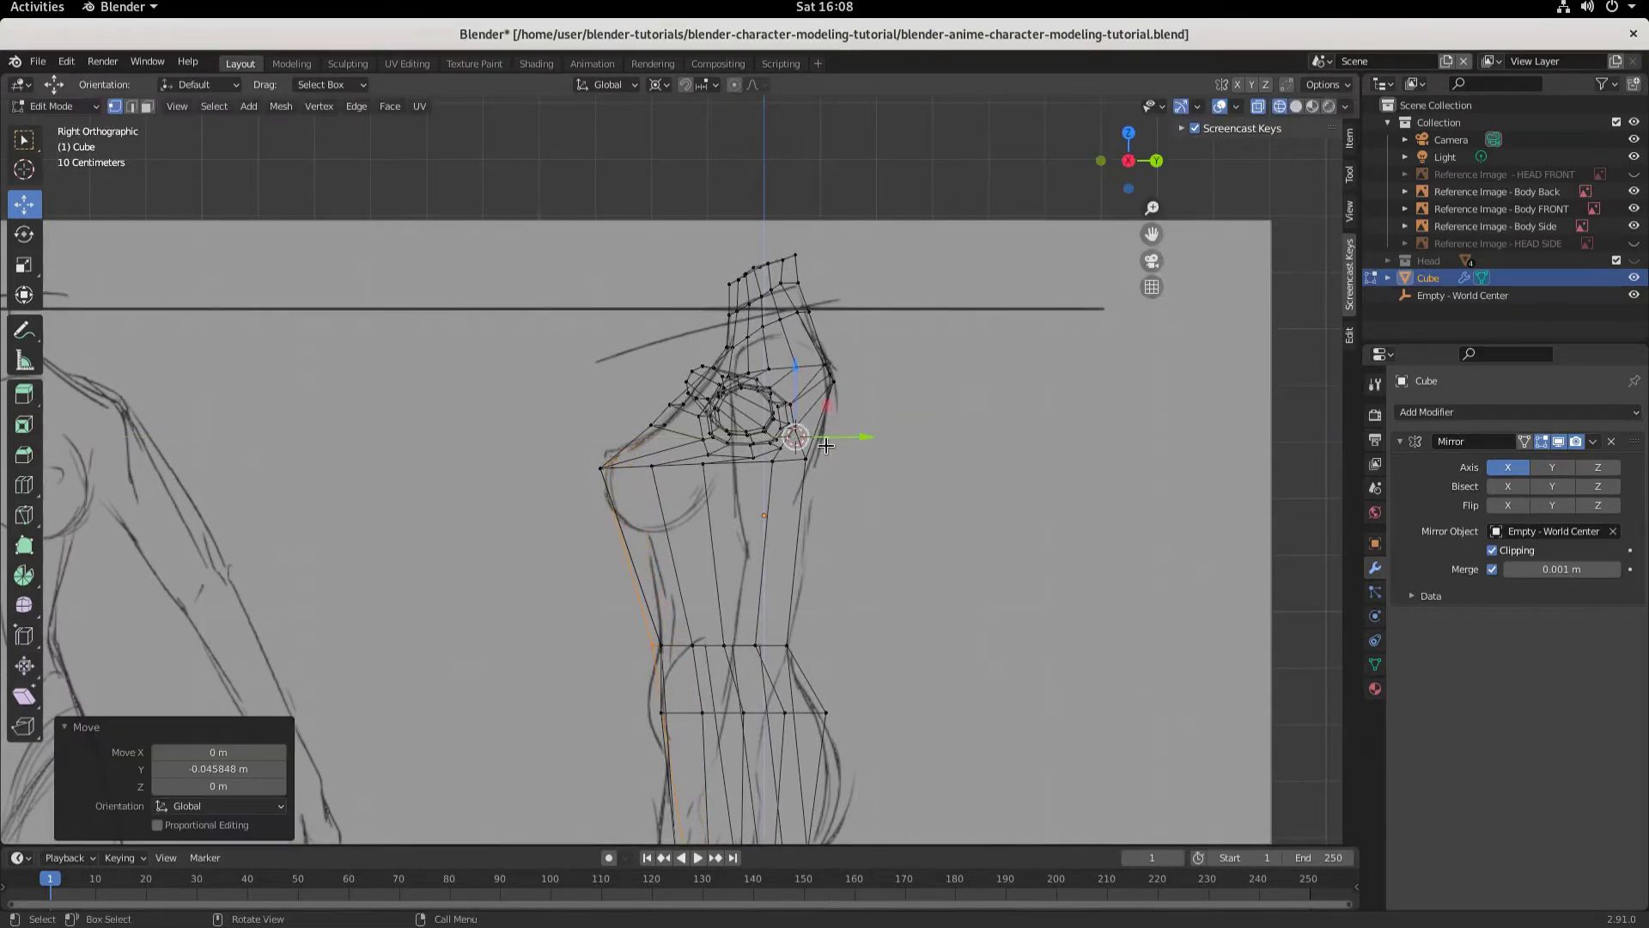
Step: Move only the waist centre vertex back about 0.016 m along Y to line up with the neighbouring front waist vertex
scroll(749, 541, up, 8)
shift+middle_drag(749, 541, 391, 430)
shift+middle_drag(711, 637, 799, 149)
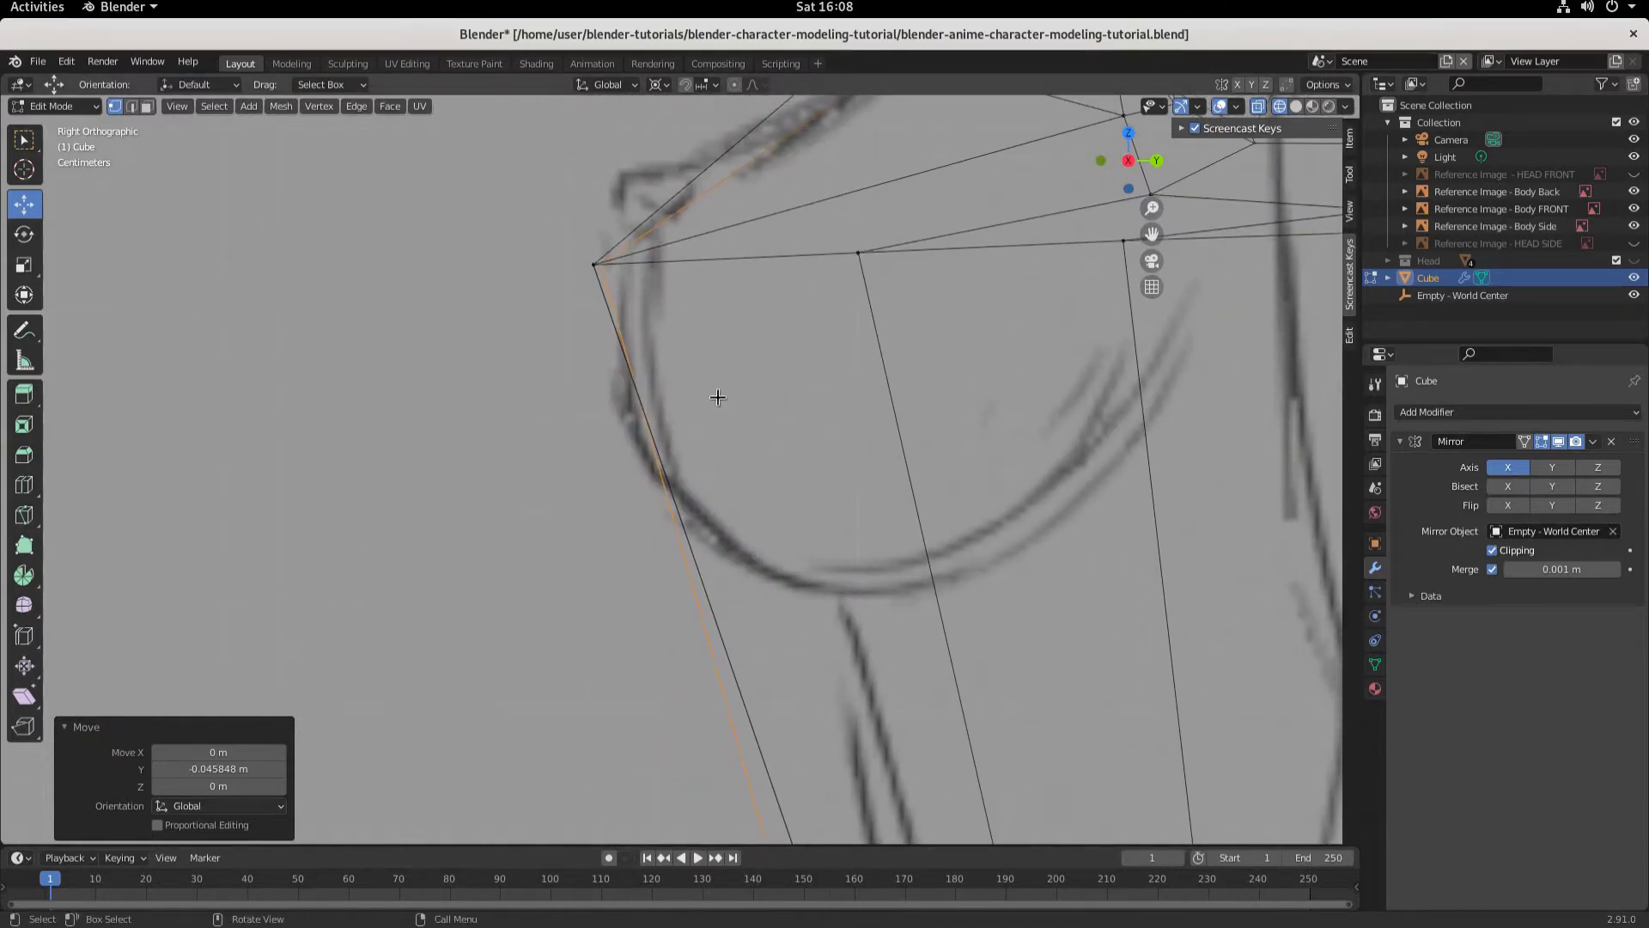
scroll(718, 397, down, 5)
shift+middle_drag(910, 626, 854, 343)
scroll(822, 499, up, 5)
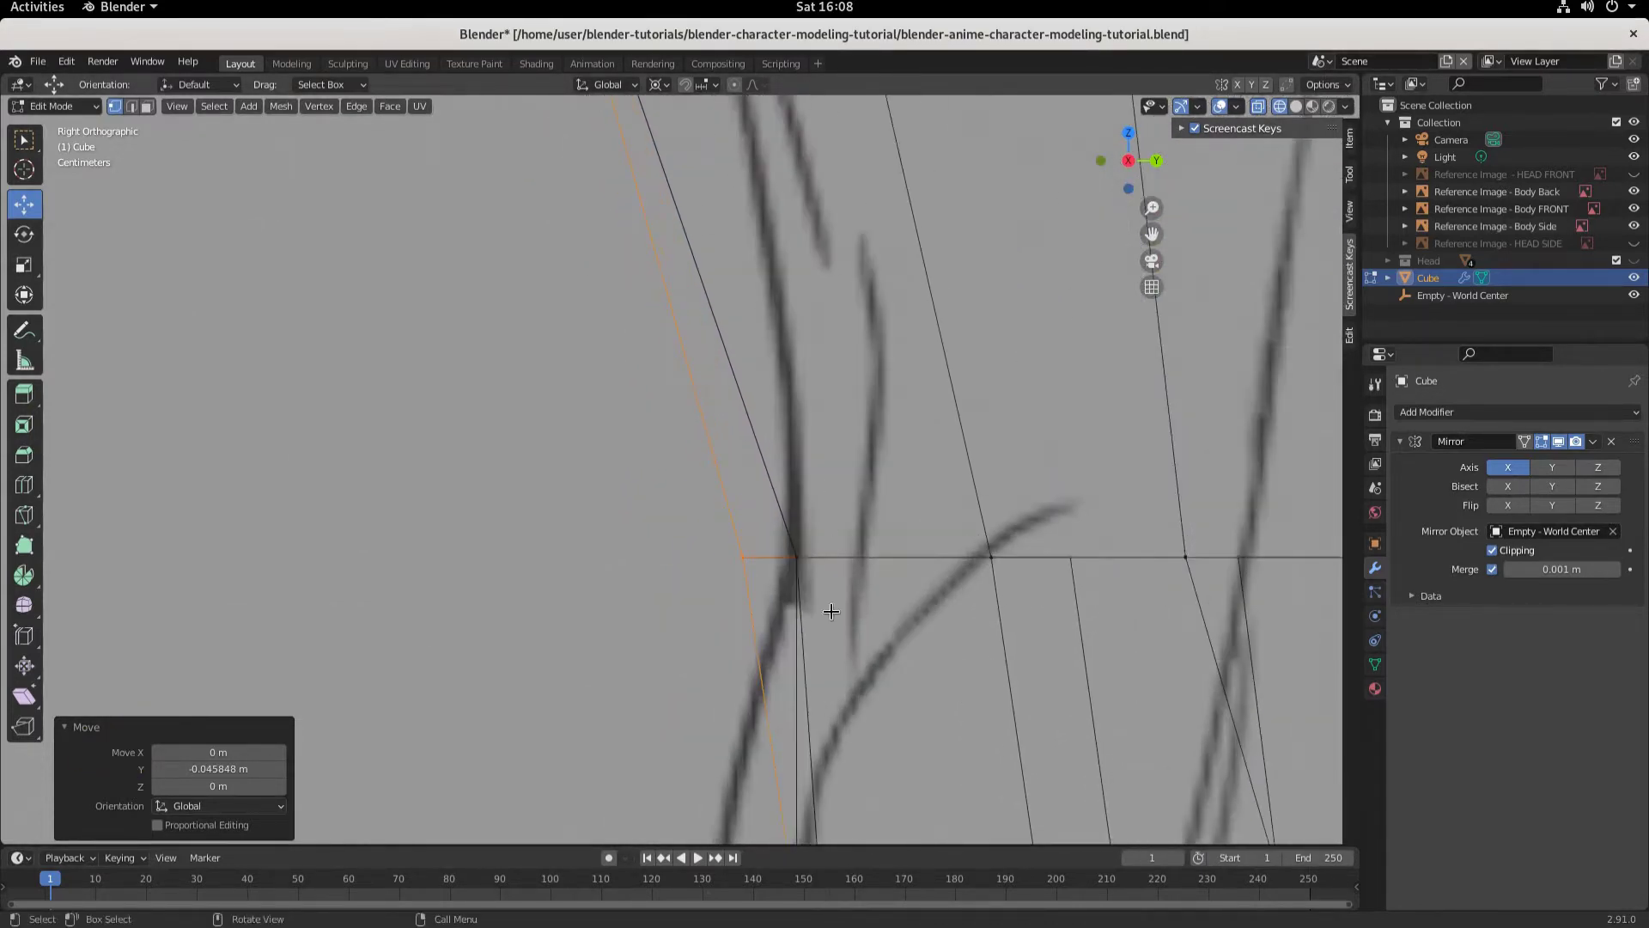
click(713, 563)
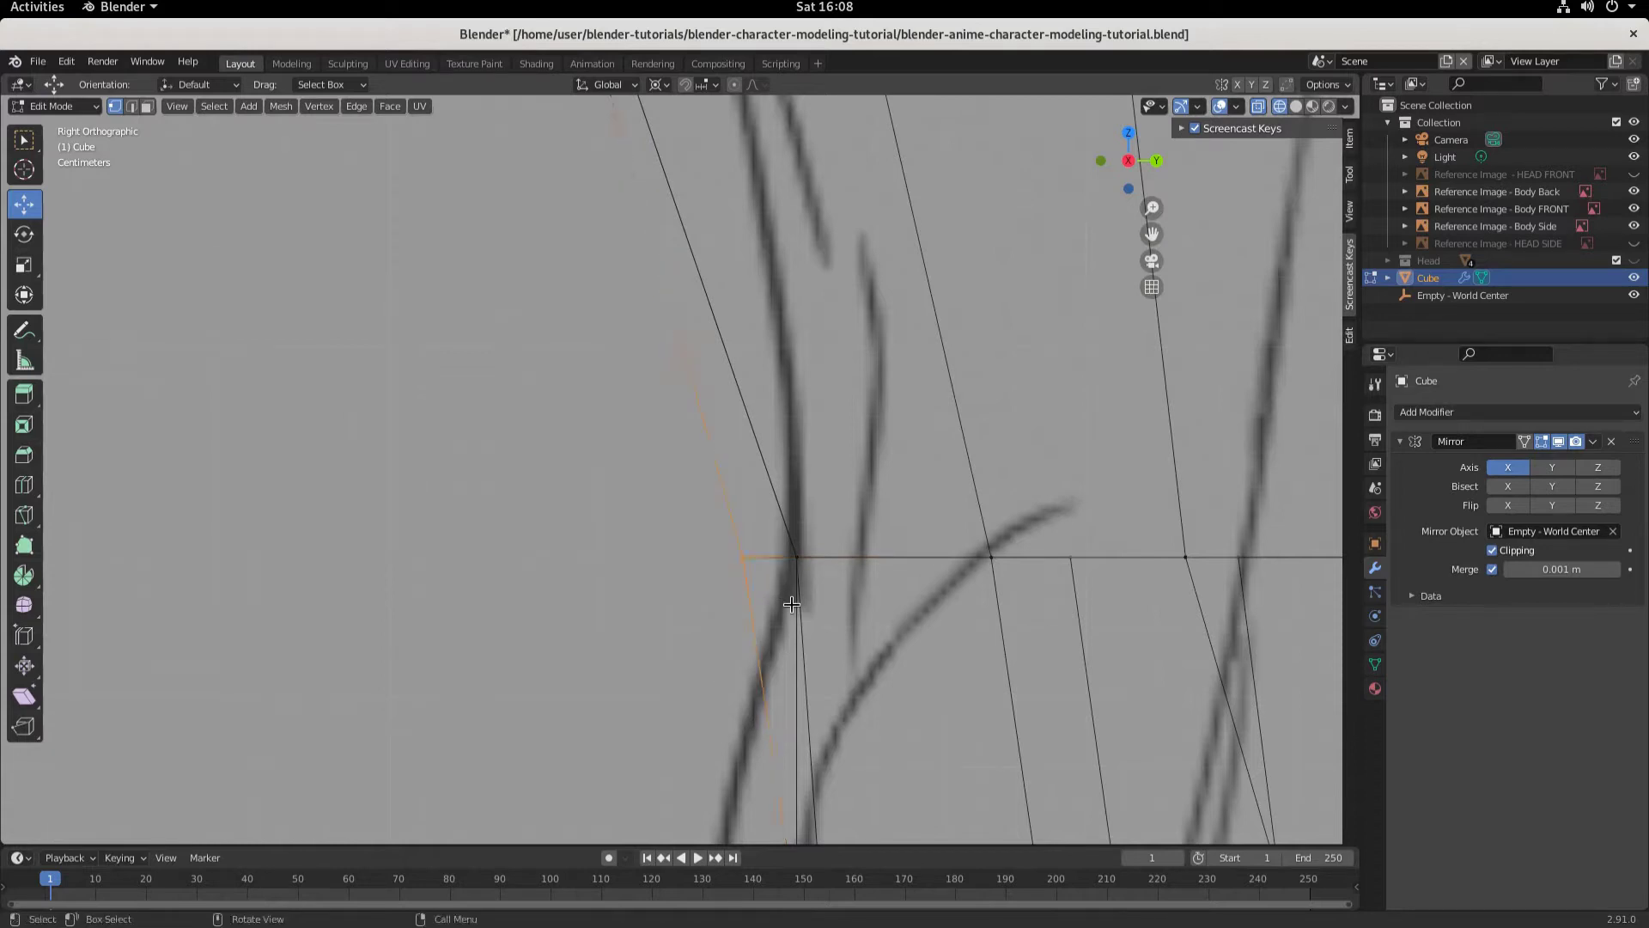
key(g)
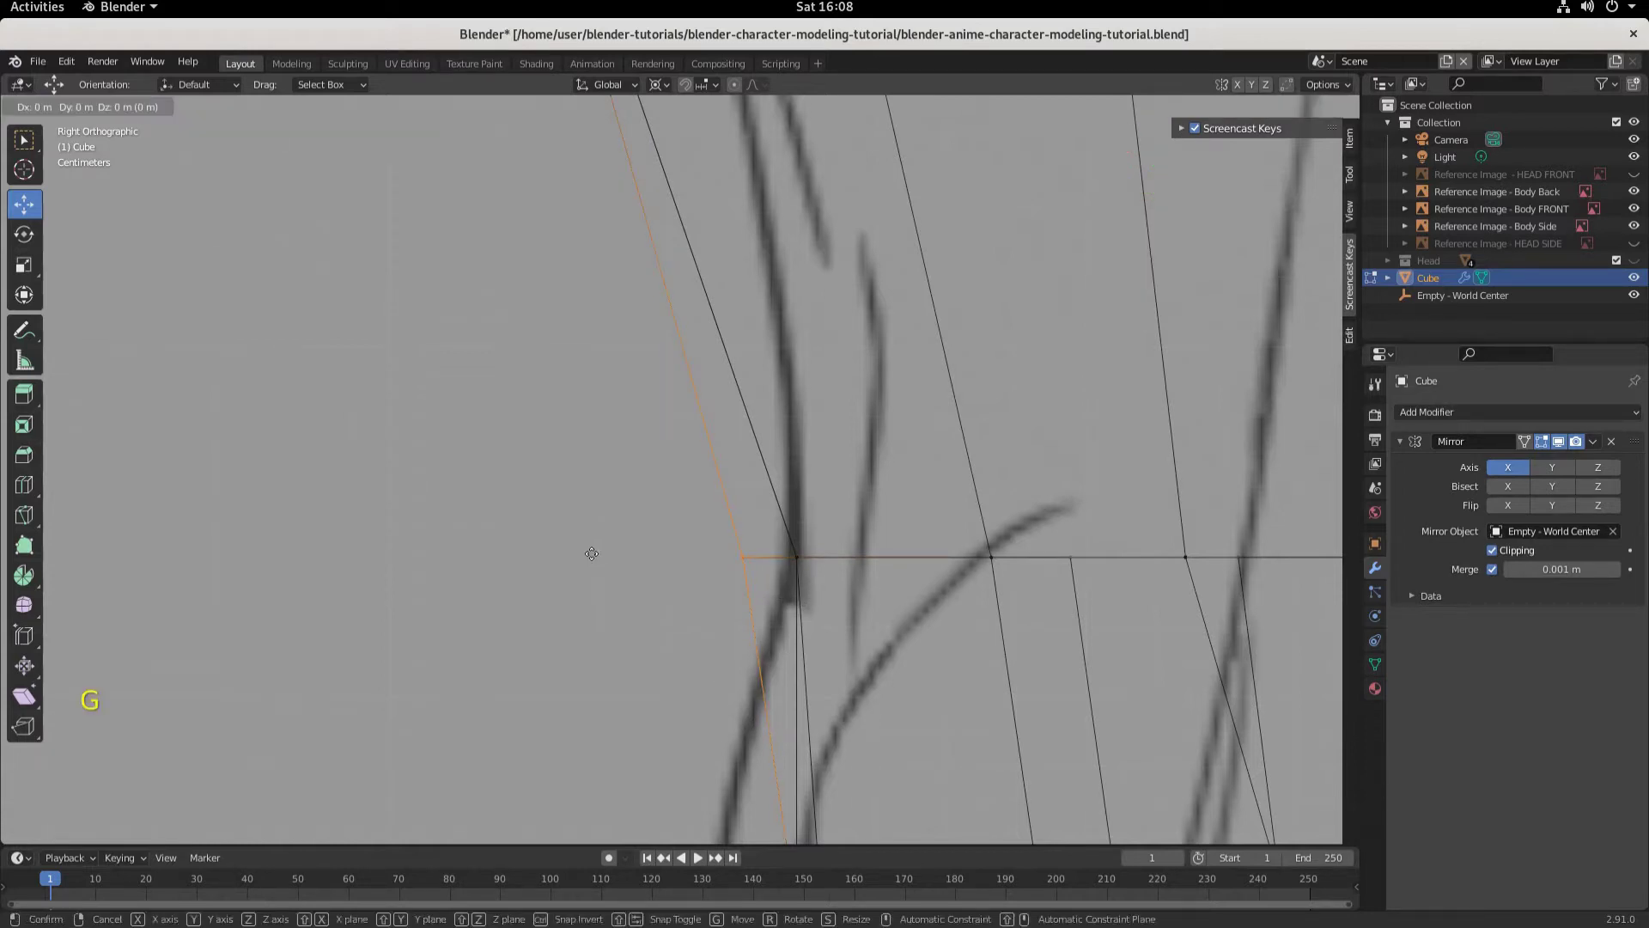
click(646, 563)
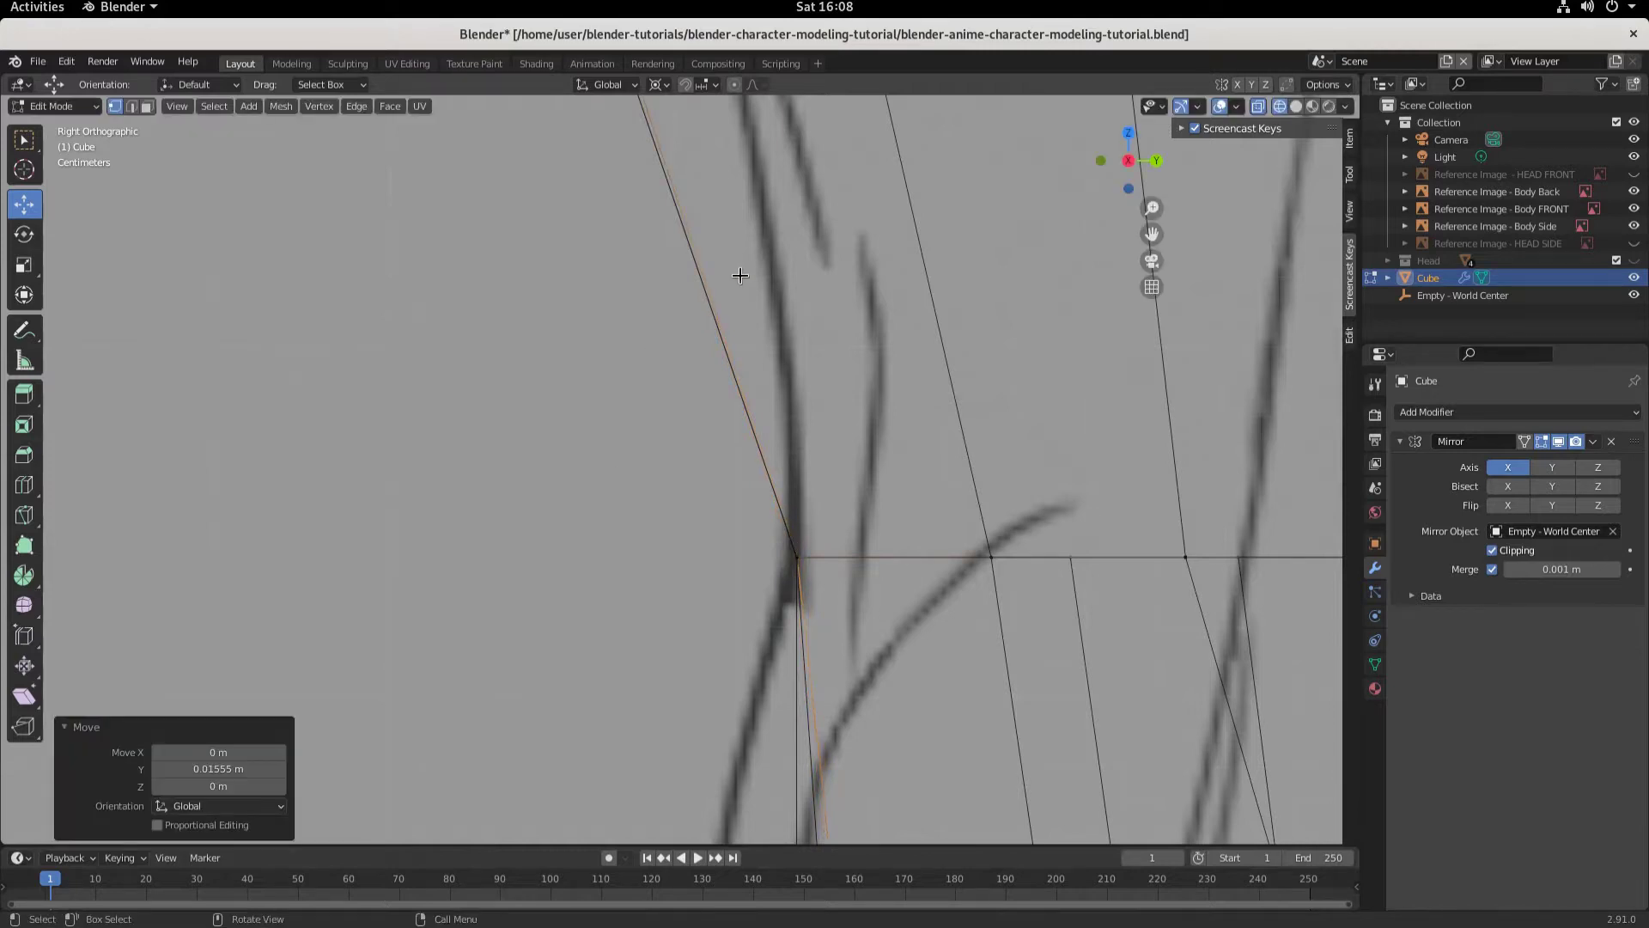
Step: Move the chest centre vertex -0.0024 m along Y so it lines up with the chest's foremost vertex
mouse_move(773, 238)
shift+middle_down()
mouse_move(828, 147)
mouse_move(925, 464)
mouse_move(655, 442)
mouse_move(696, 467)
mouse_move(854, 493)
shift+middle_up()
drag(557, 451, 583, 500)
key(KP_3)
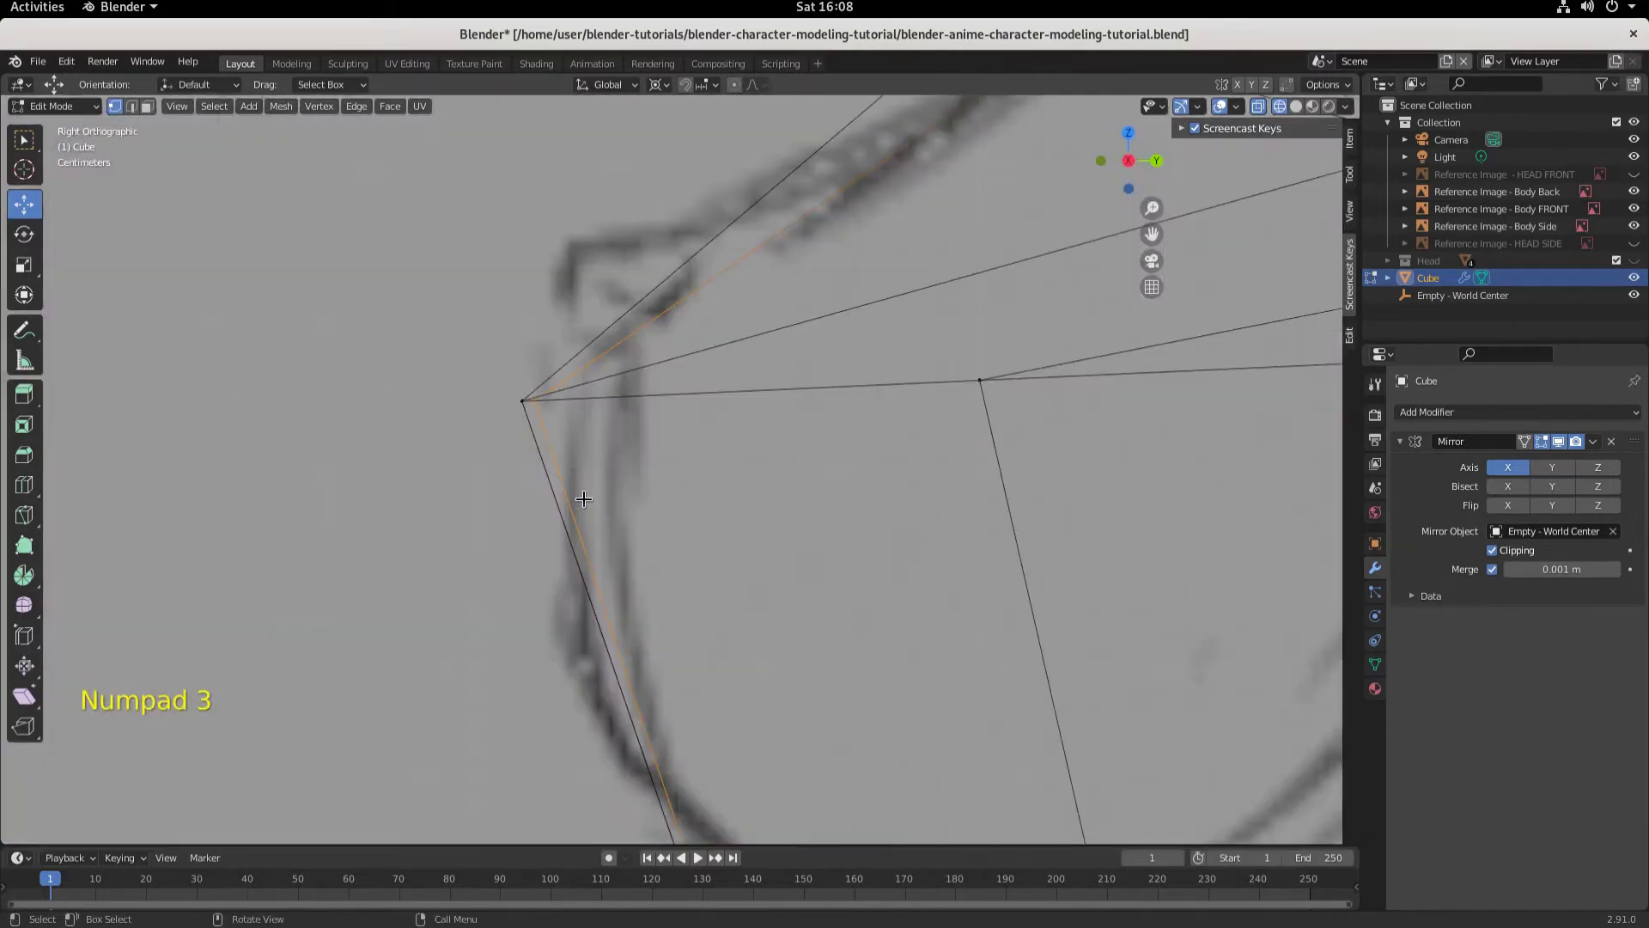
key(g)
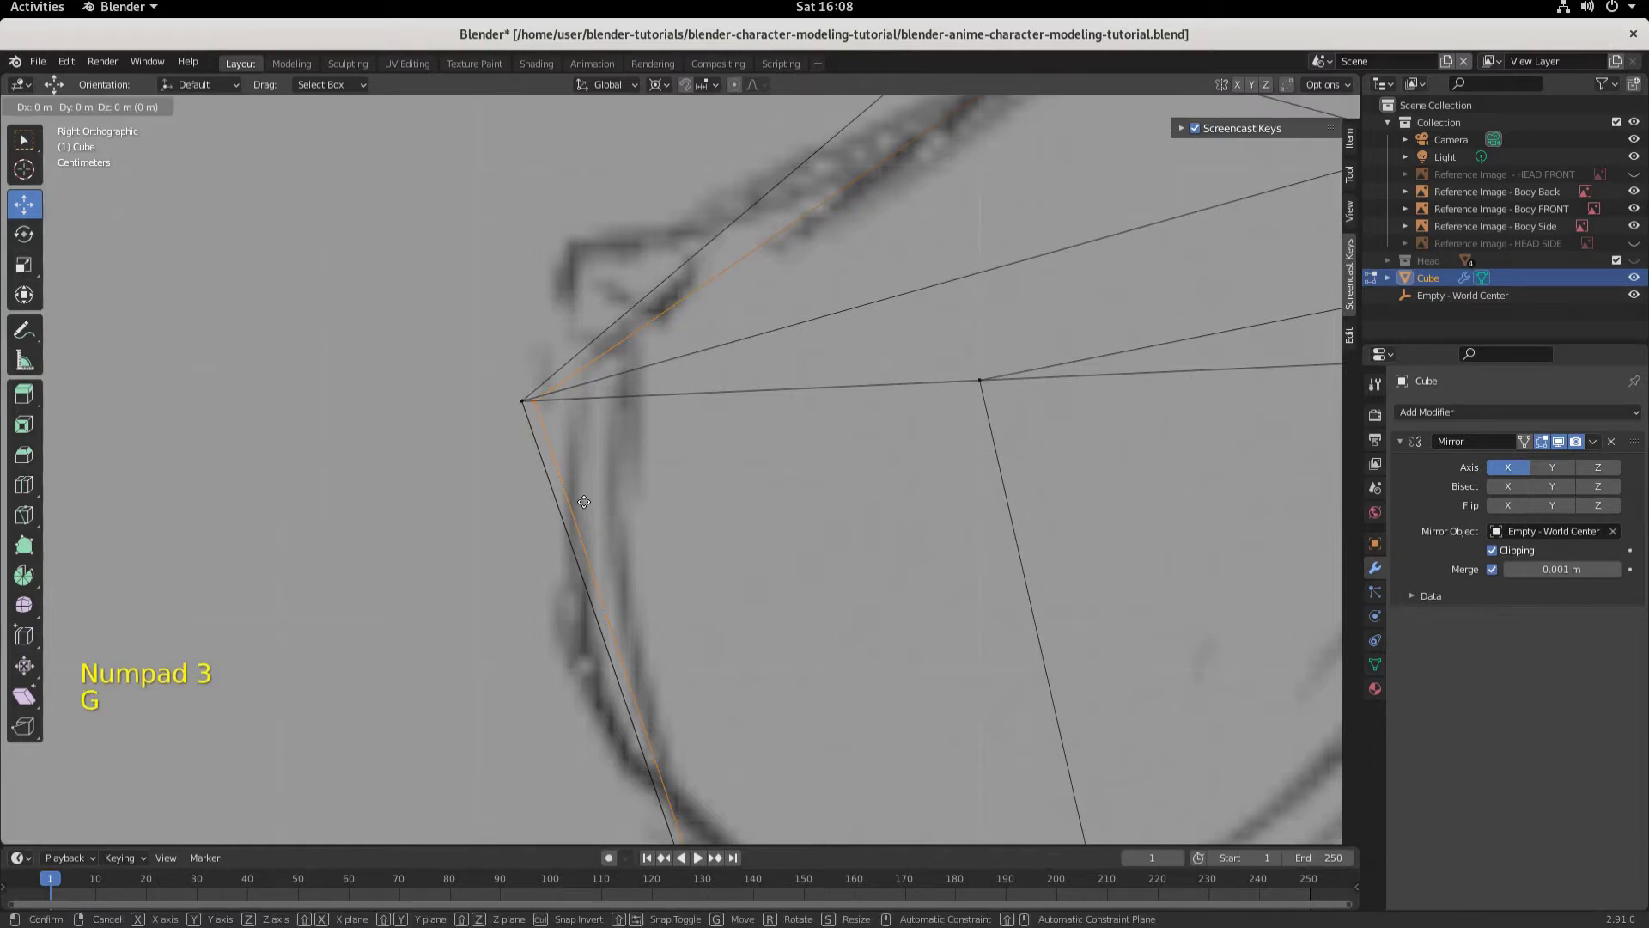
key(y)
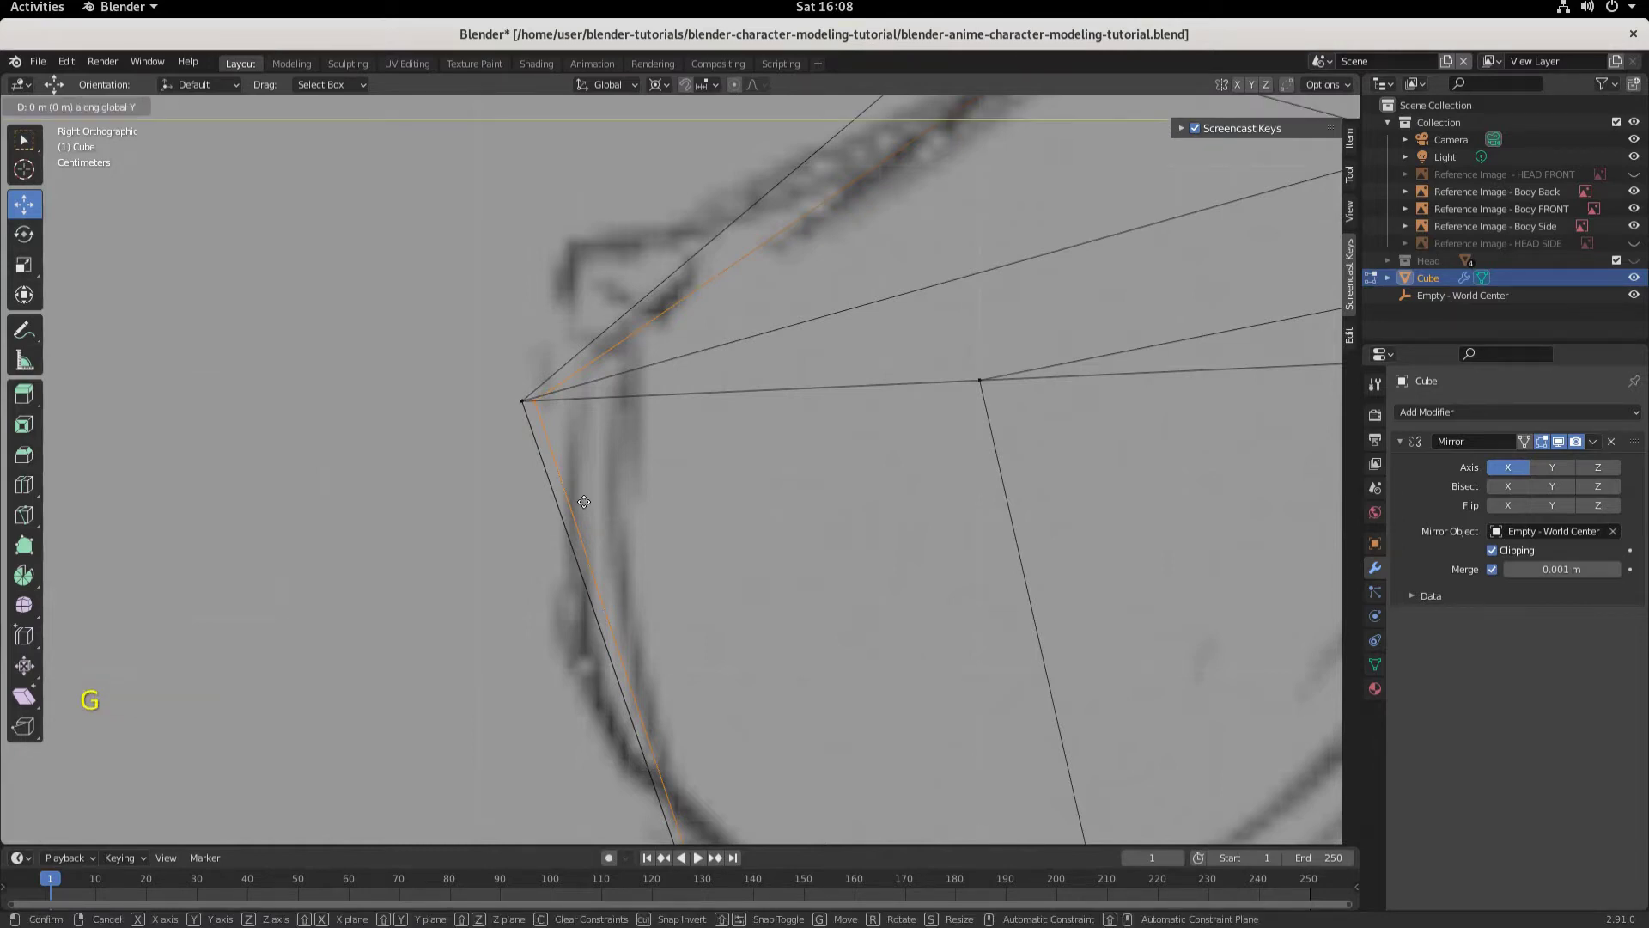
click(571, 507)
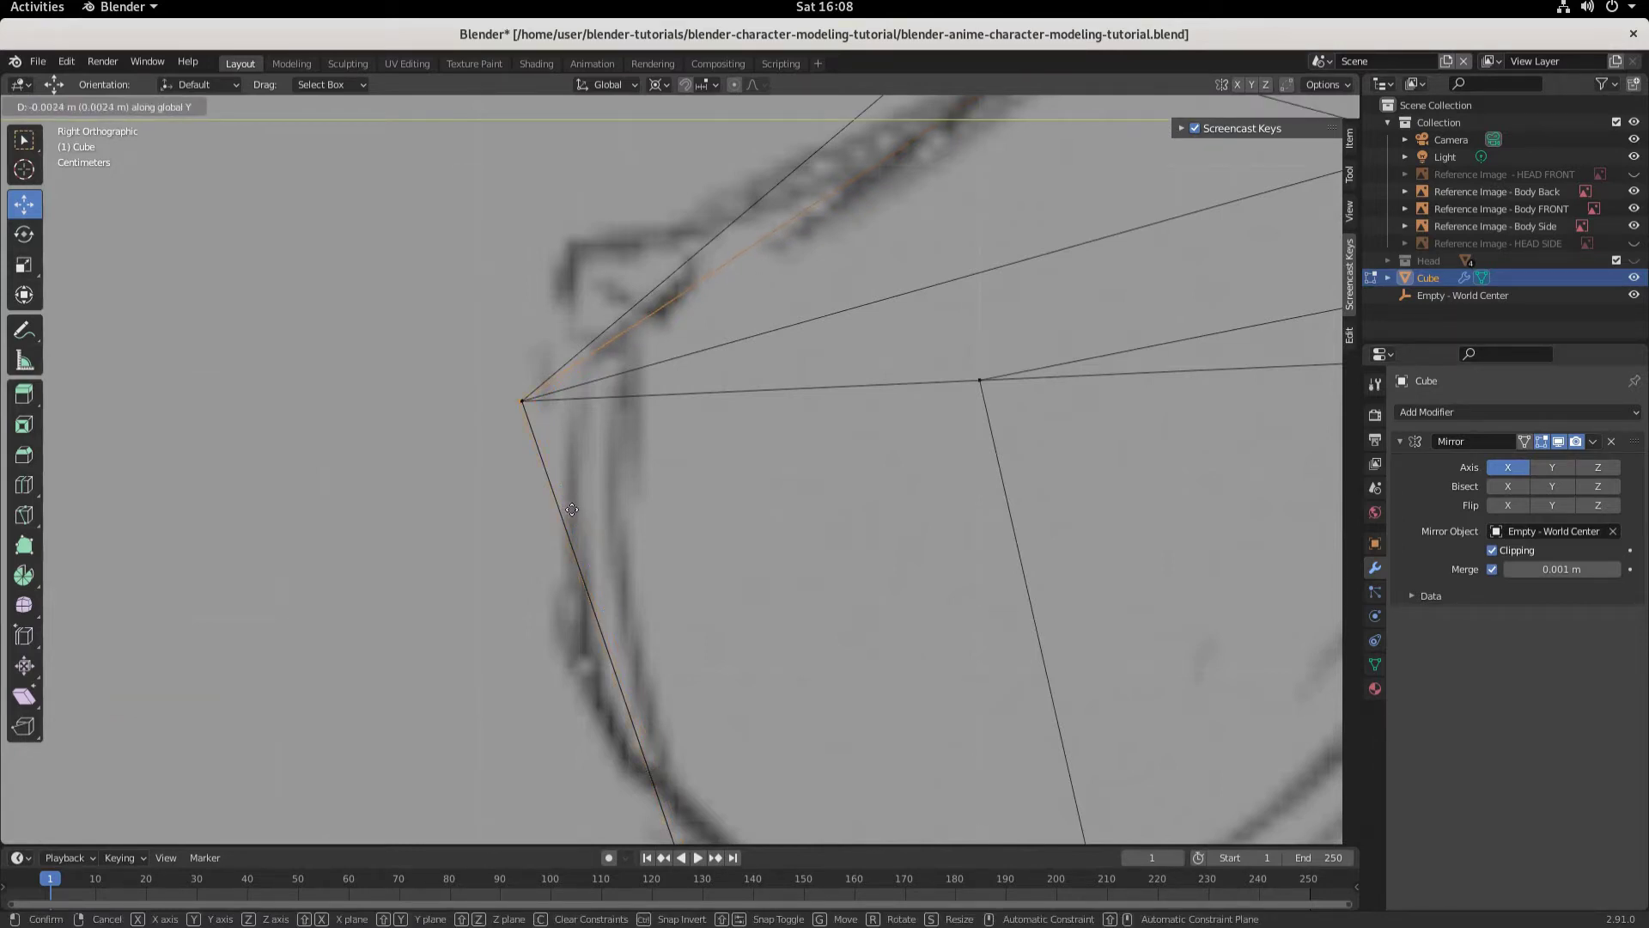
Step: Move the lowest front centre vertex at the crotch about -0.0146 m along Y to line up with the front bottom vertex
shift+middle_drag(736, 541, 216, 253)
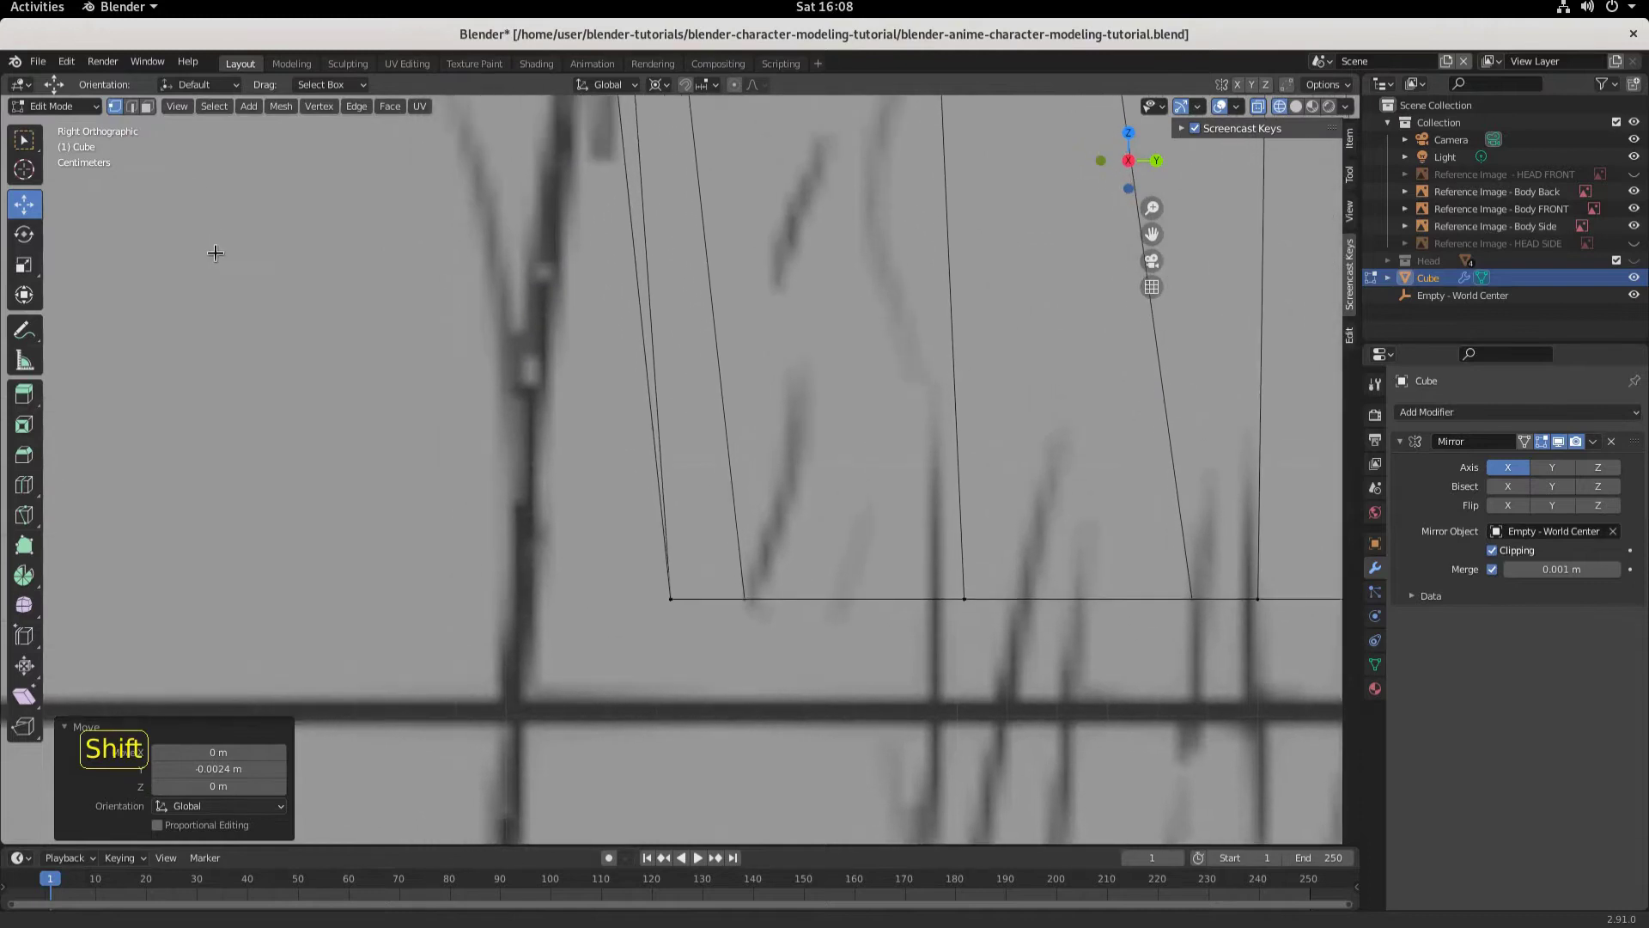
middle_drag(688, 516, 796, 695)
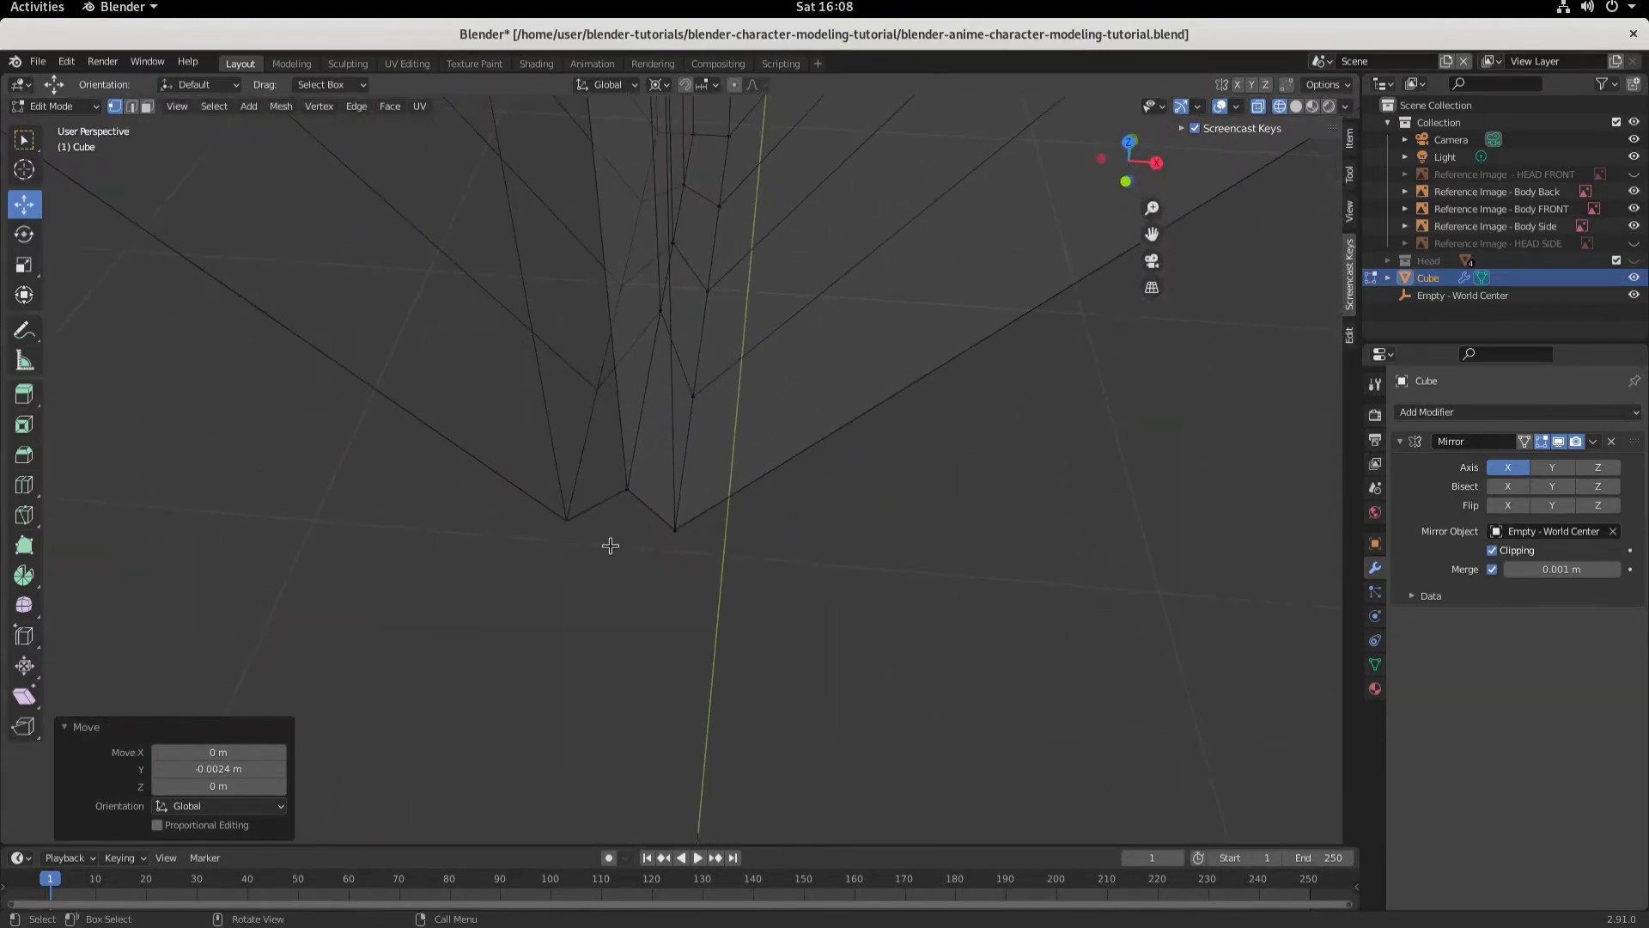
click(615, 486)
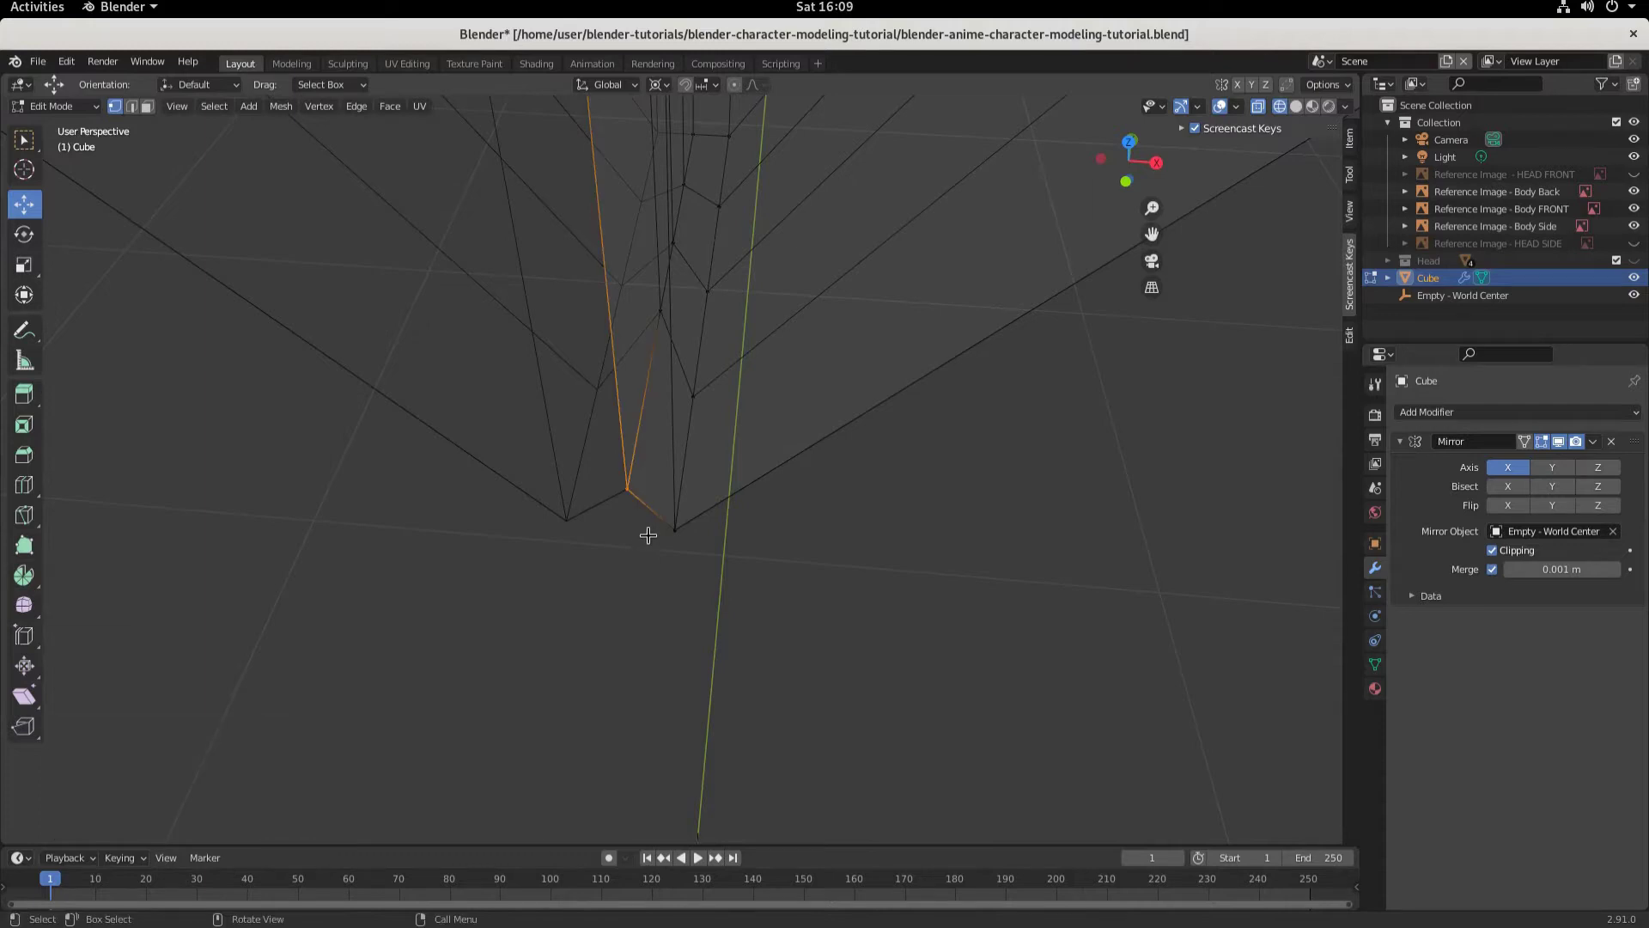
key(KP_3)
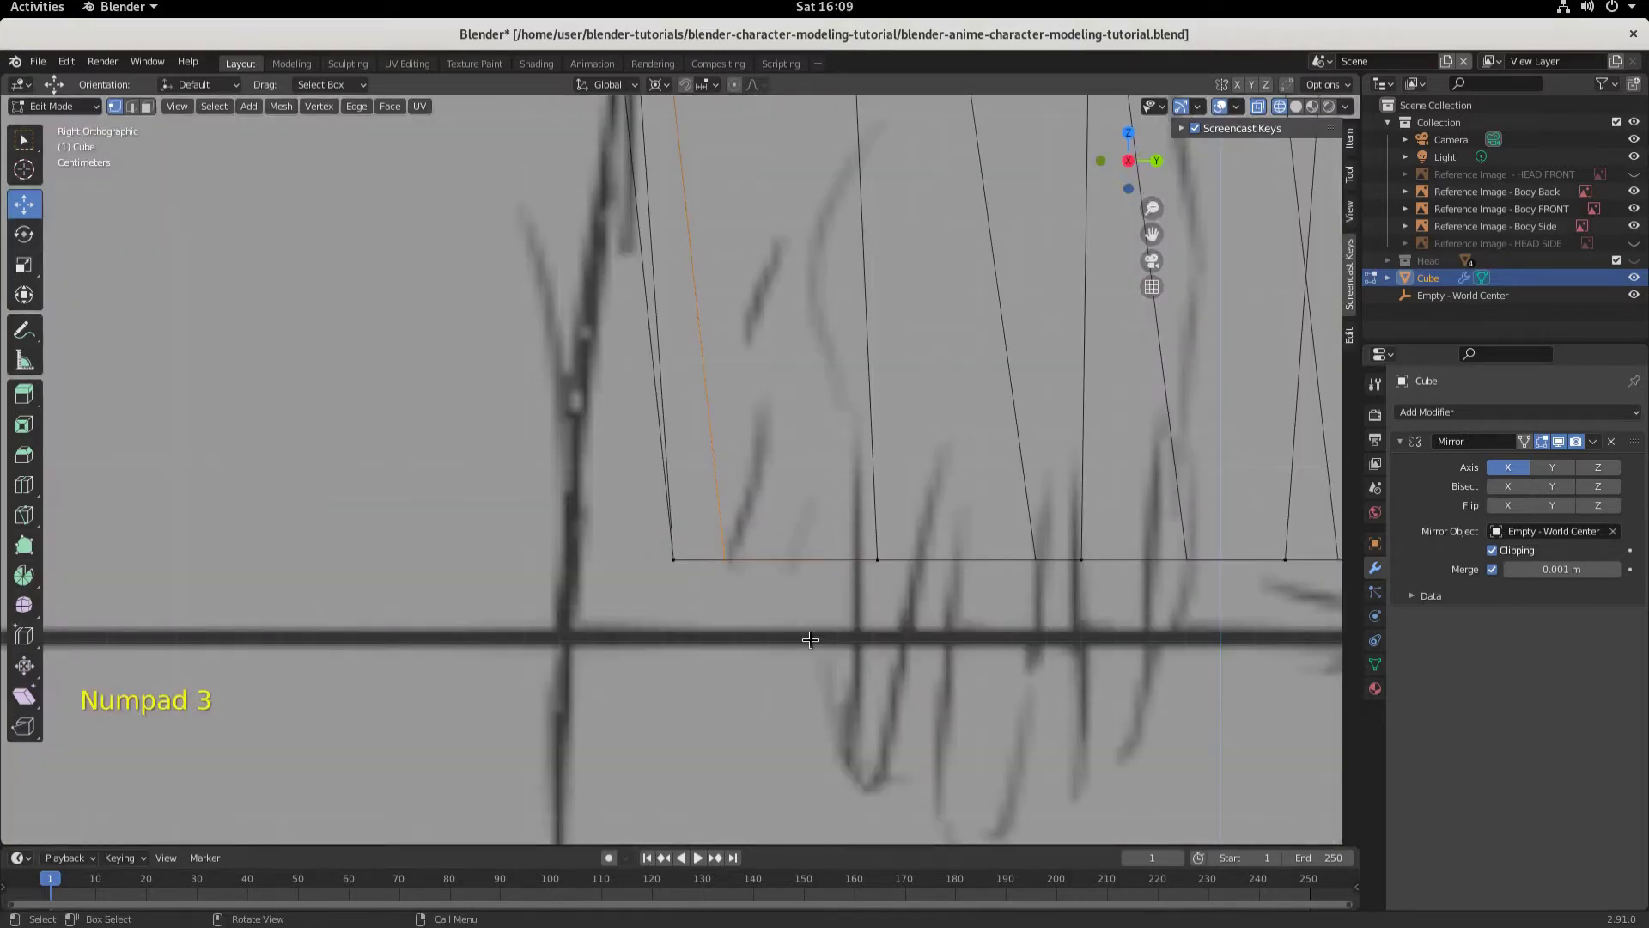
key(g)
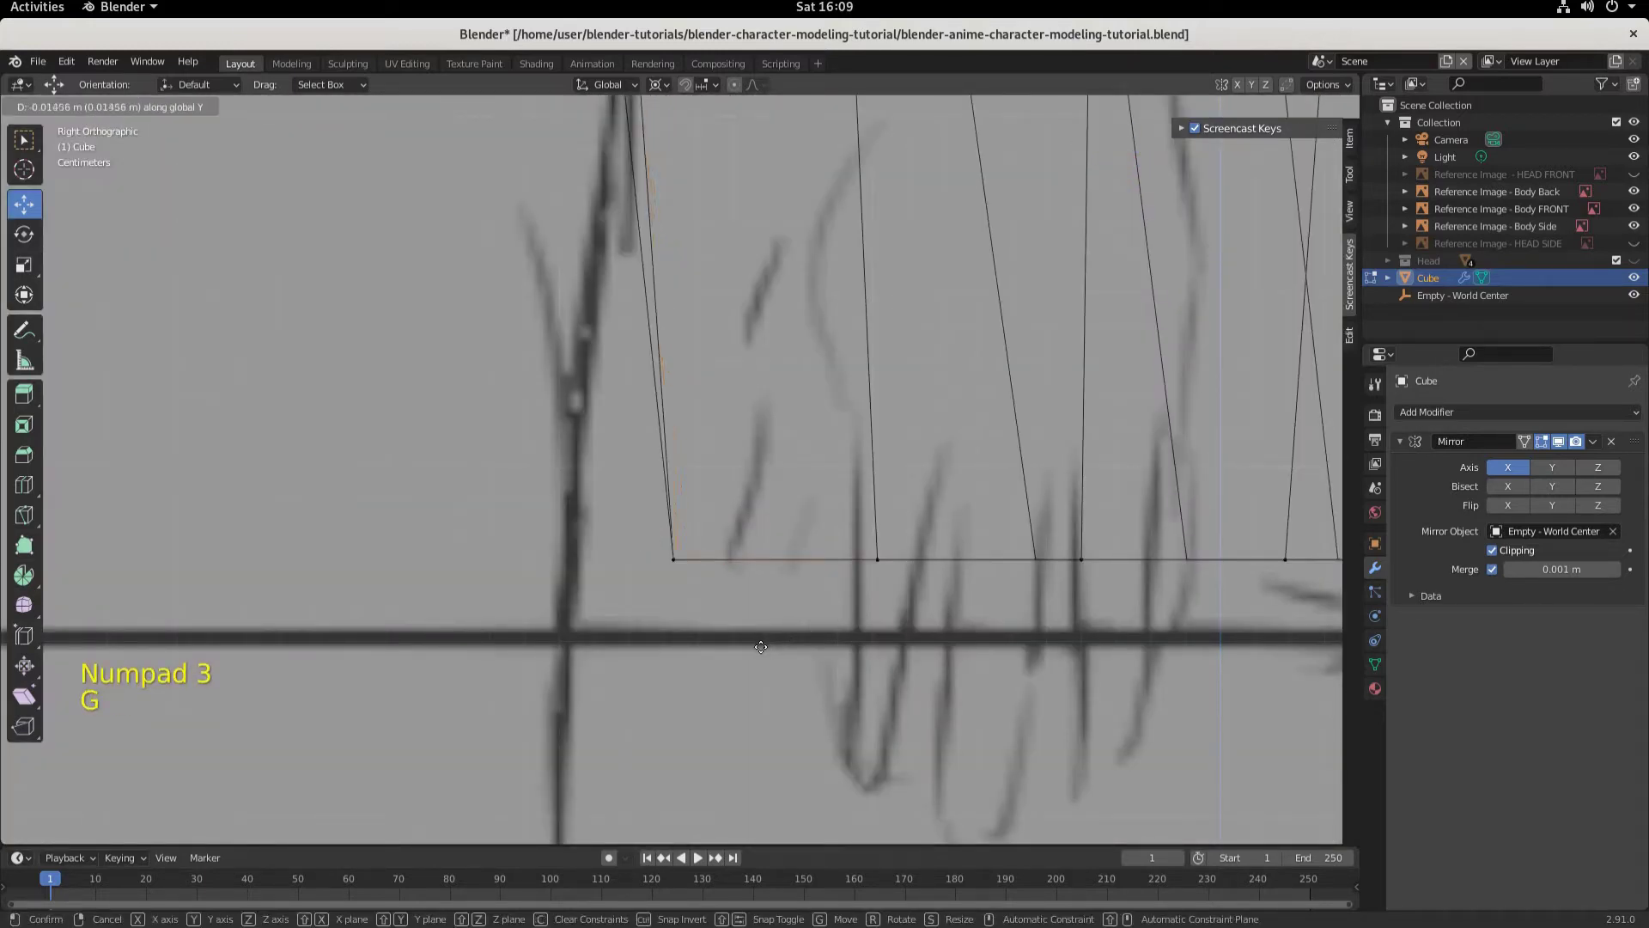
click(761, 646)
Step: Inspect the torso's front centre strip in side view and in solid shading, and return to wireframe display
scroll(751, 549, down, 8)
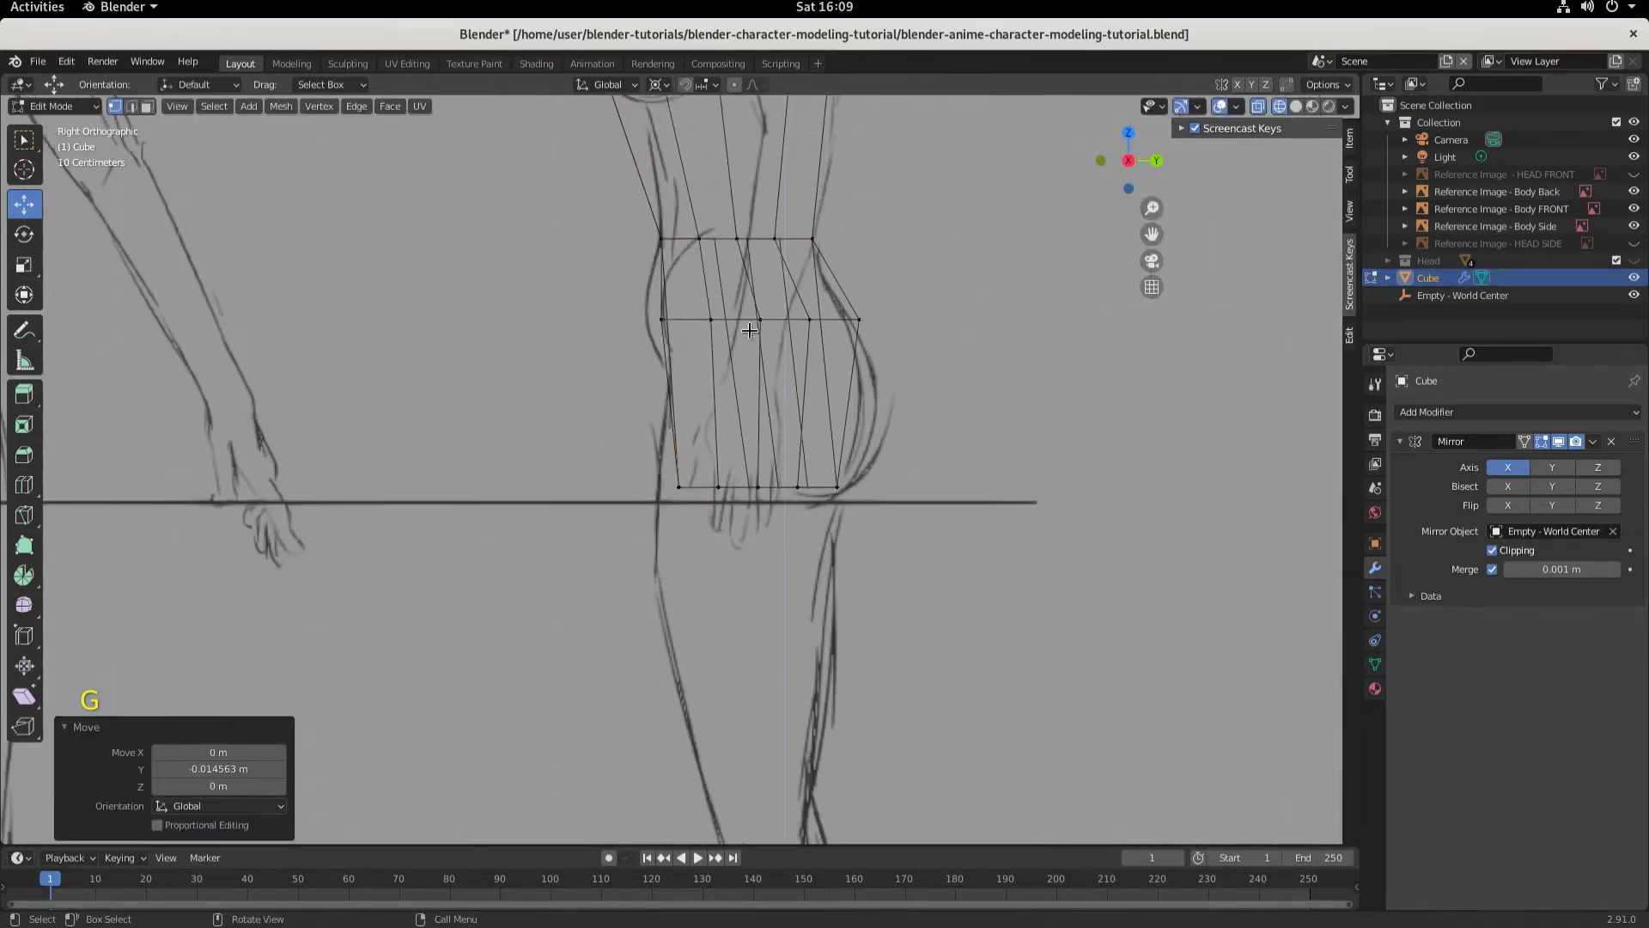
shift+middle_drag(750, 330, 758, 747)
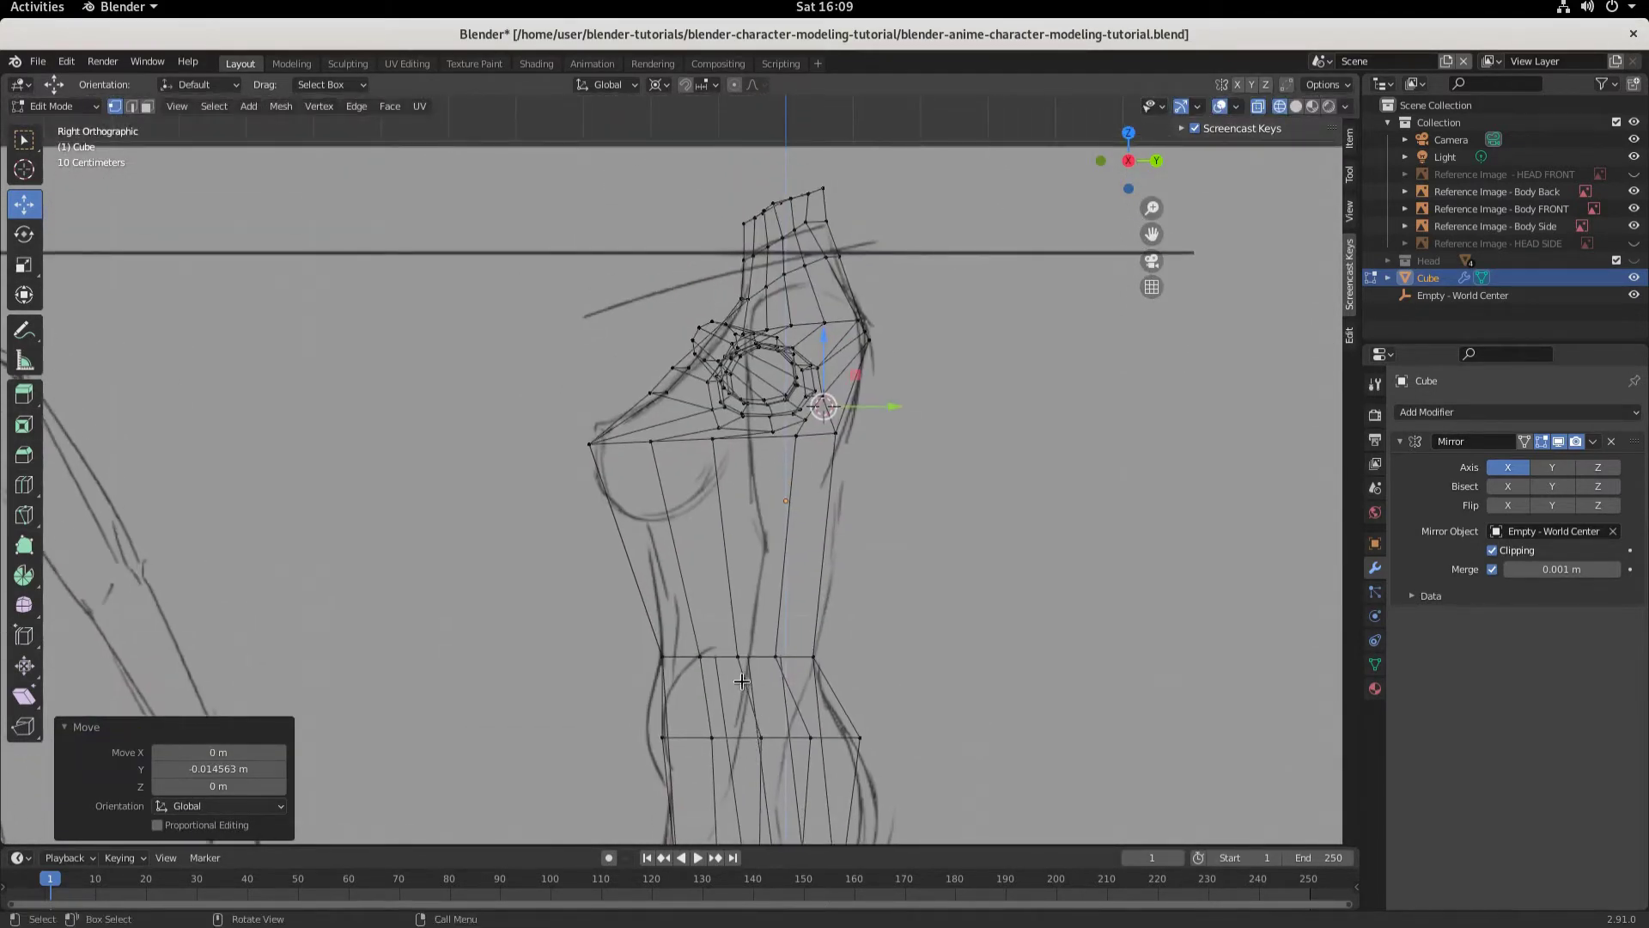
scroll(741, 680, up, 4)
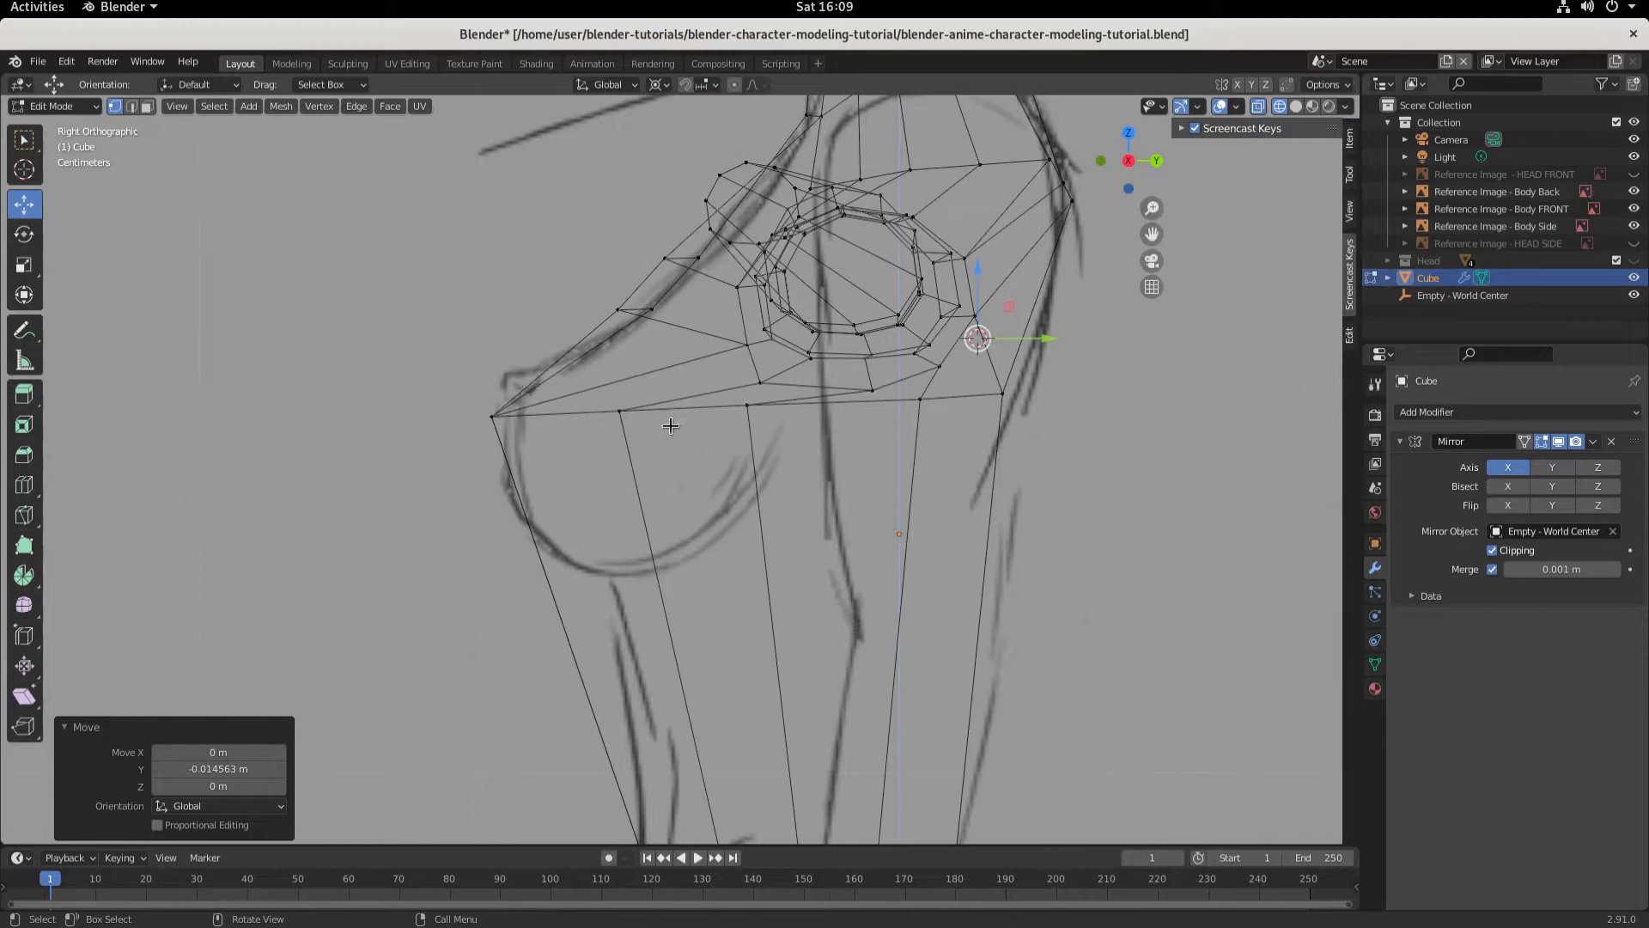
click(1296, 105)
key(alt+z)
mouse_move(683, 592)
middle_down()
mouse_move(713, 578)
mouse_move(847, 596)
mouse_move(773, 601)
mouse_move(851, 619)
middle_up()
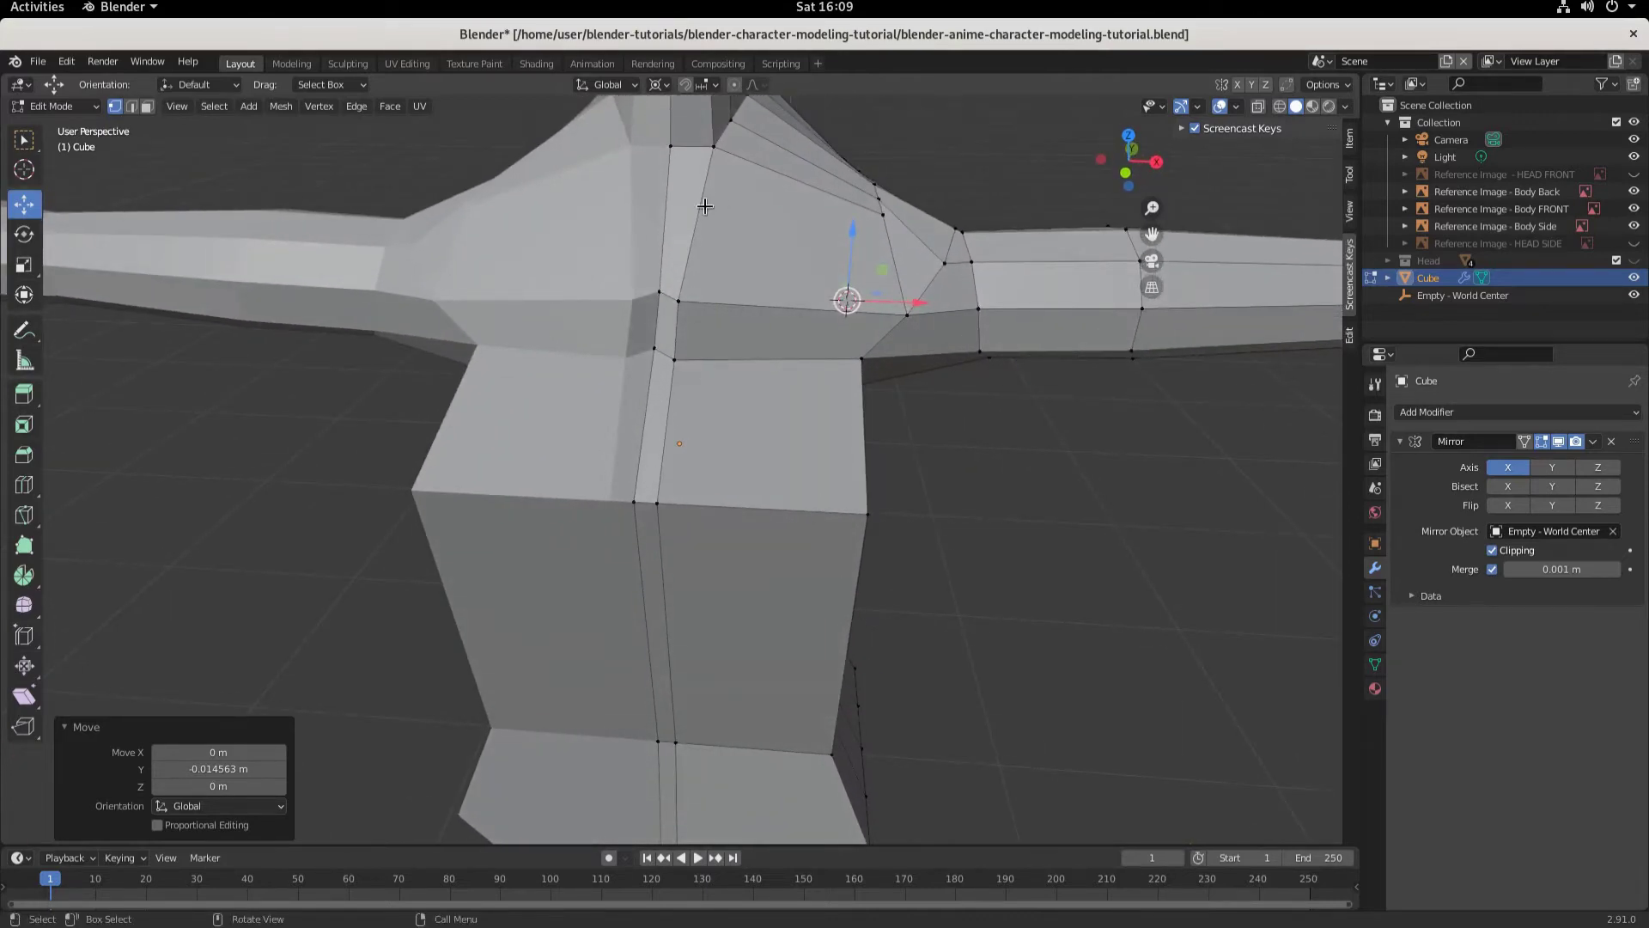
click(1279, 106)
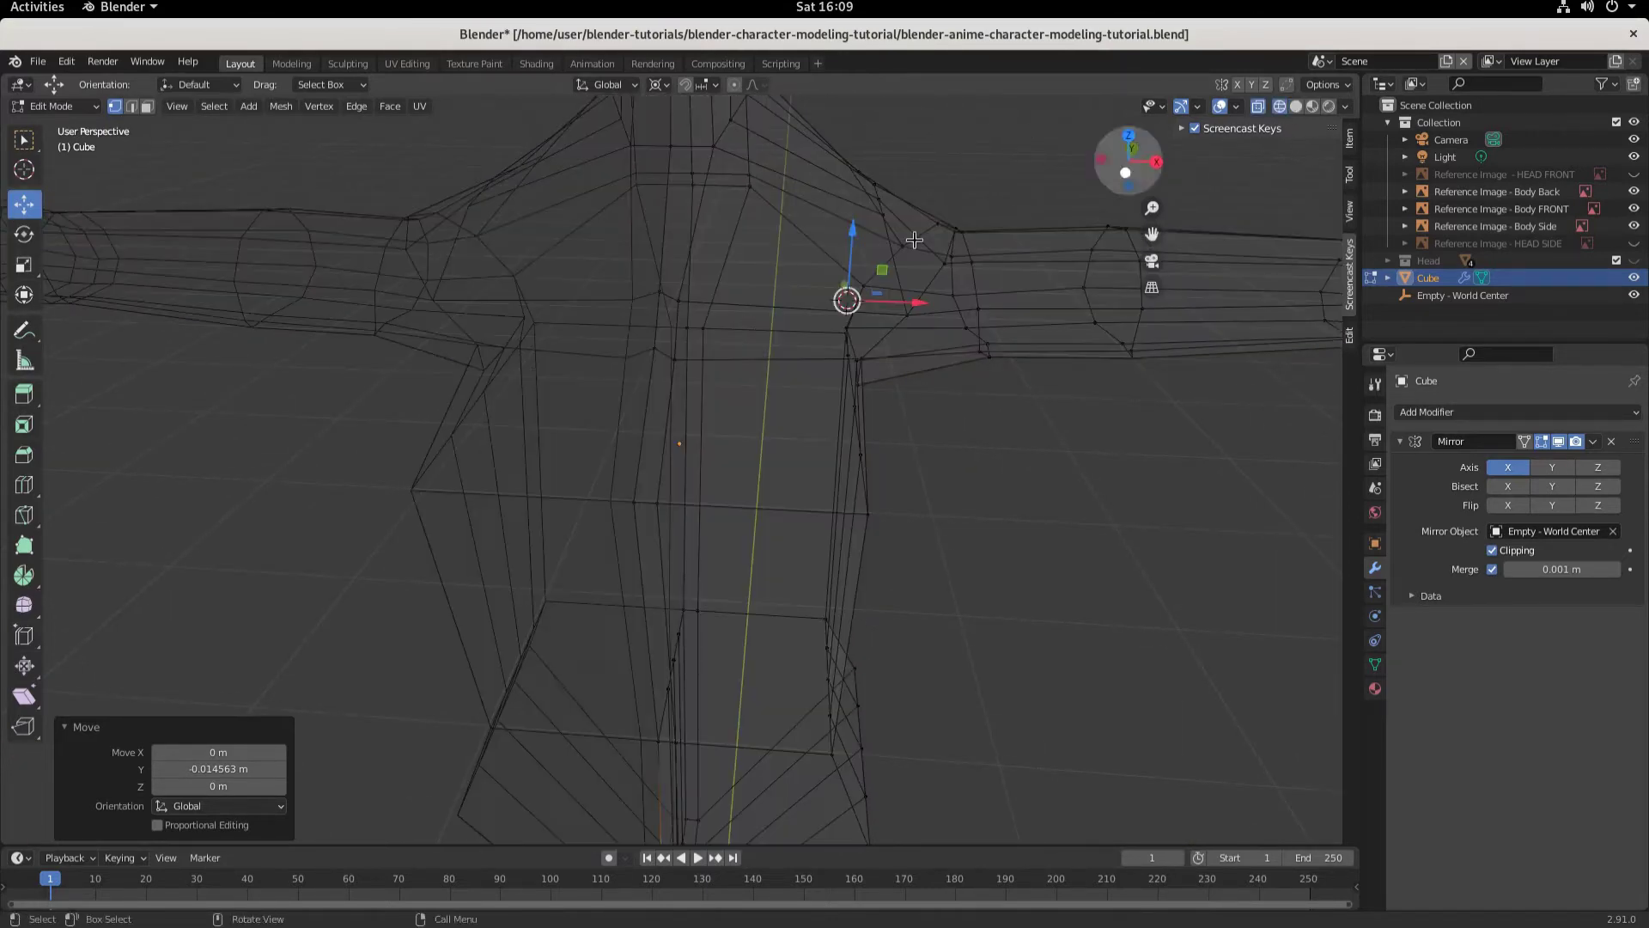
Step: Move the two upper-chest centre vertices about -0.0234 m along Y to line up with the neighbouring front vertices
scroll(691, 451, down, 5)
middle_drag(754, 436, 744, 491)
click(592, 248)
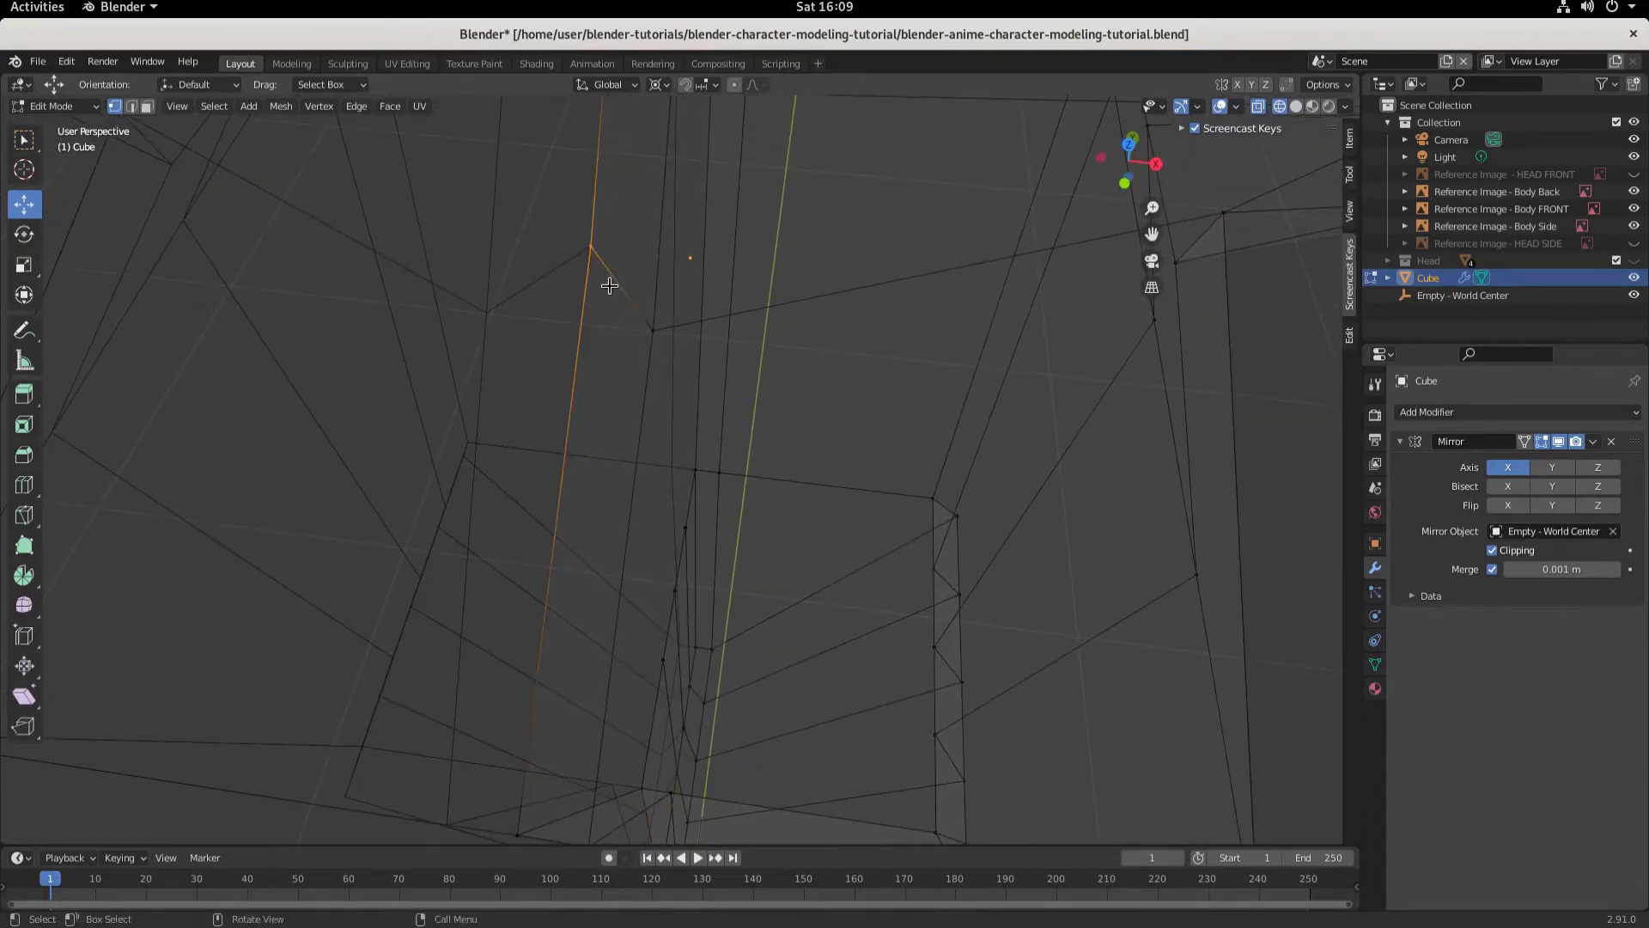
shift+middle_drag(773, 305, 796, 485)
shift+drag(615, 254, 658, 331)
key(KP_3)
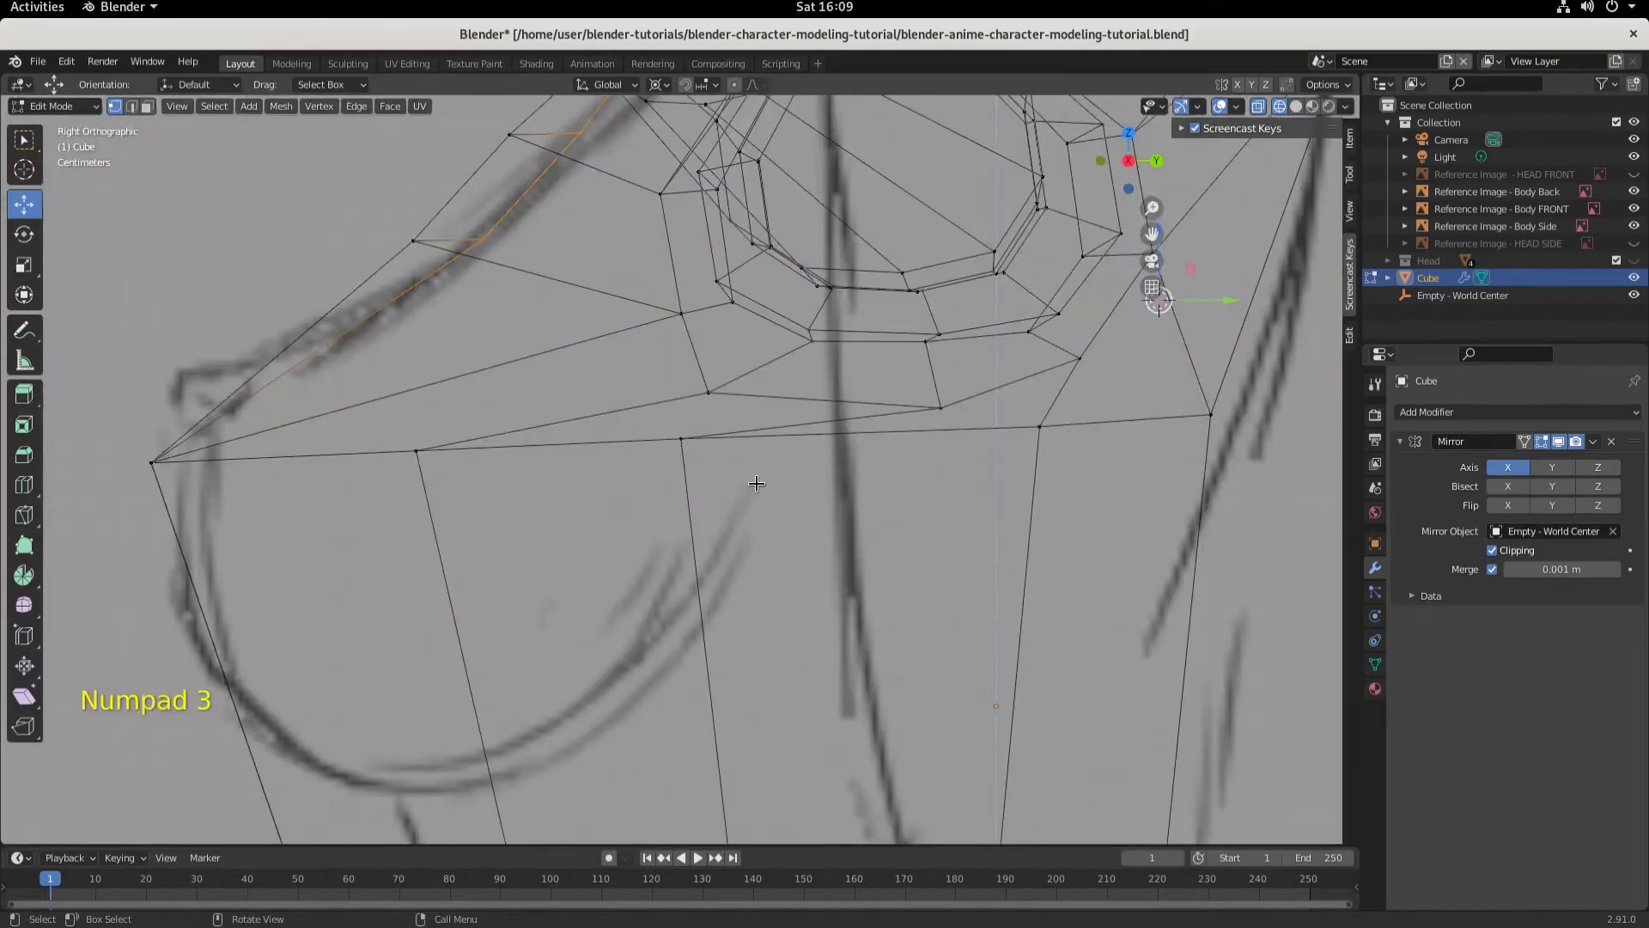
key(g)
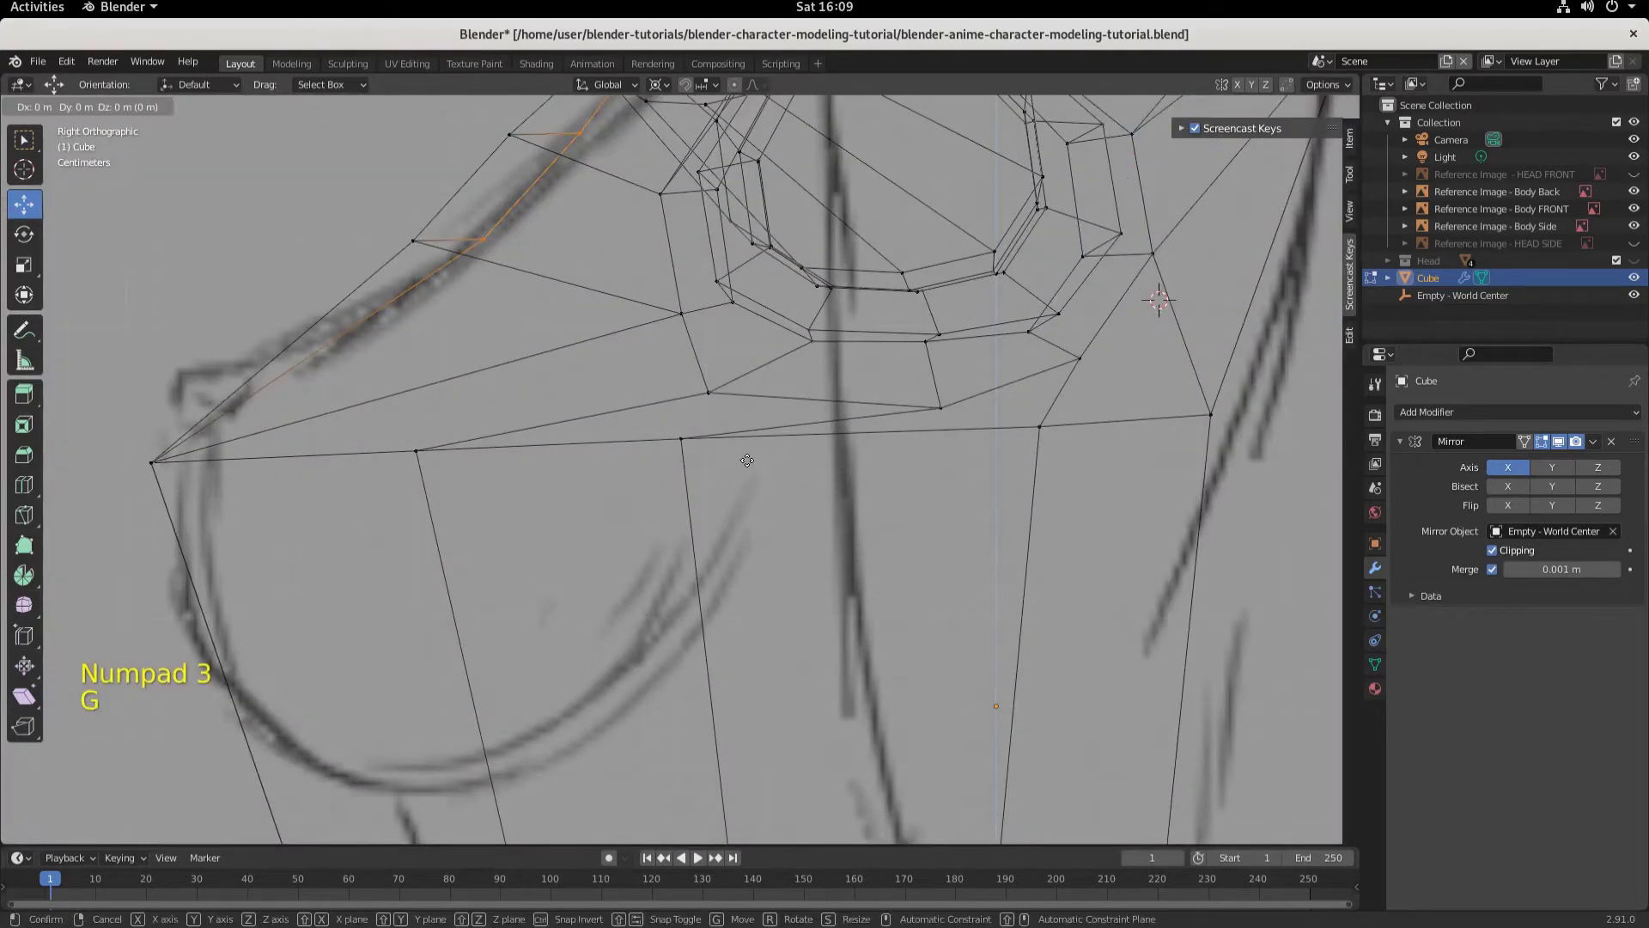
click(678, 465)
Step: Move the centre vertex at the front neck base about 0.0033 m along Y and -0.005 m along Z onto the side reference outline
scroll(641, 330, down, 1)
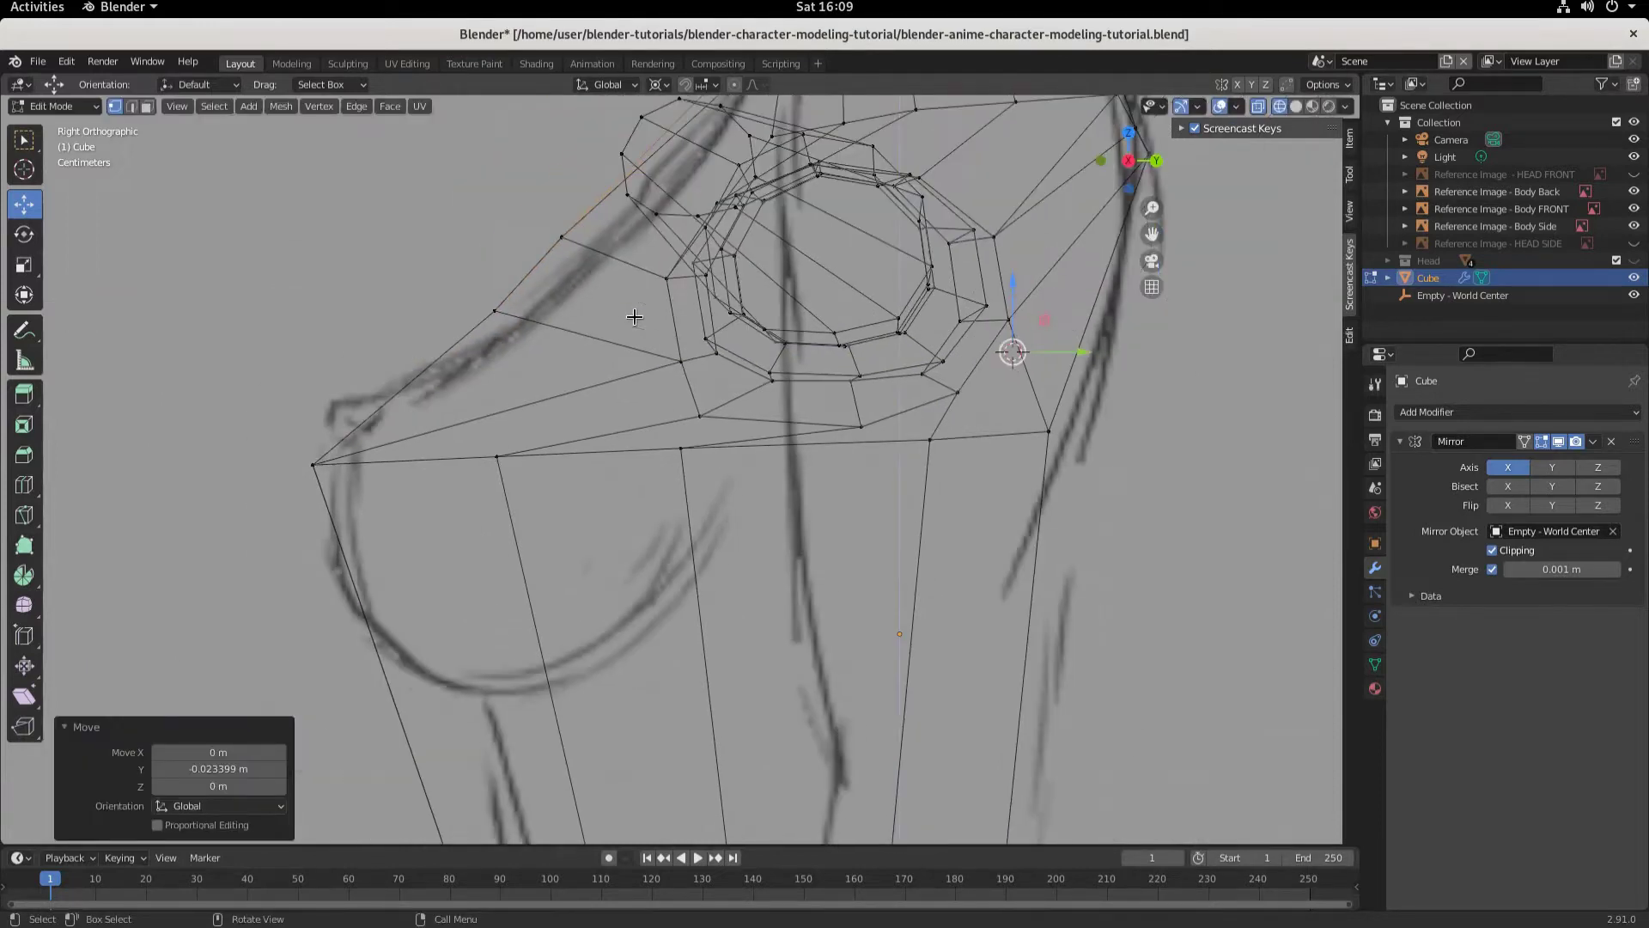
scroll(653, 299, down, 1)
scroll(743, 235, down, 1)
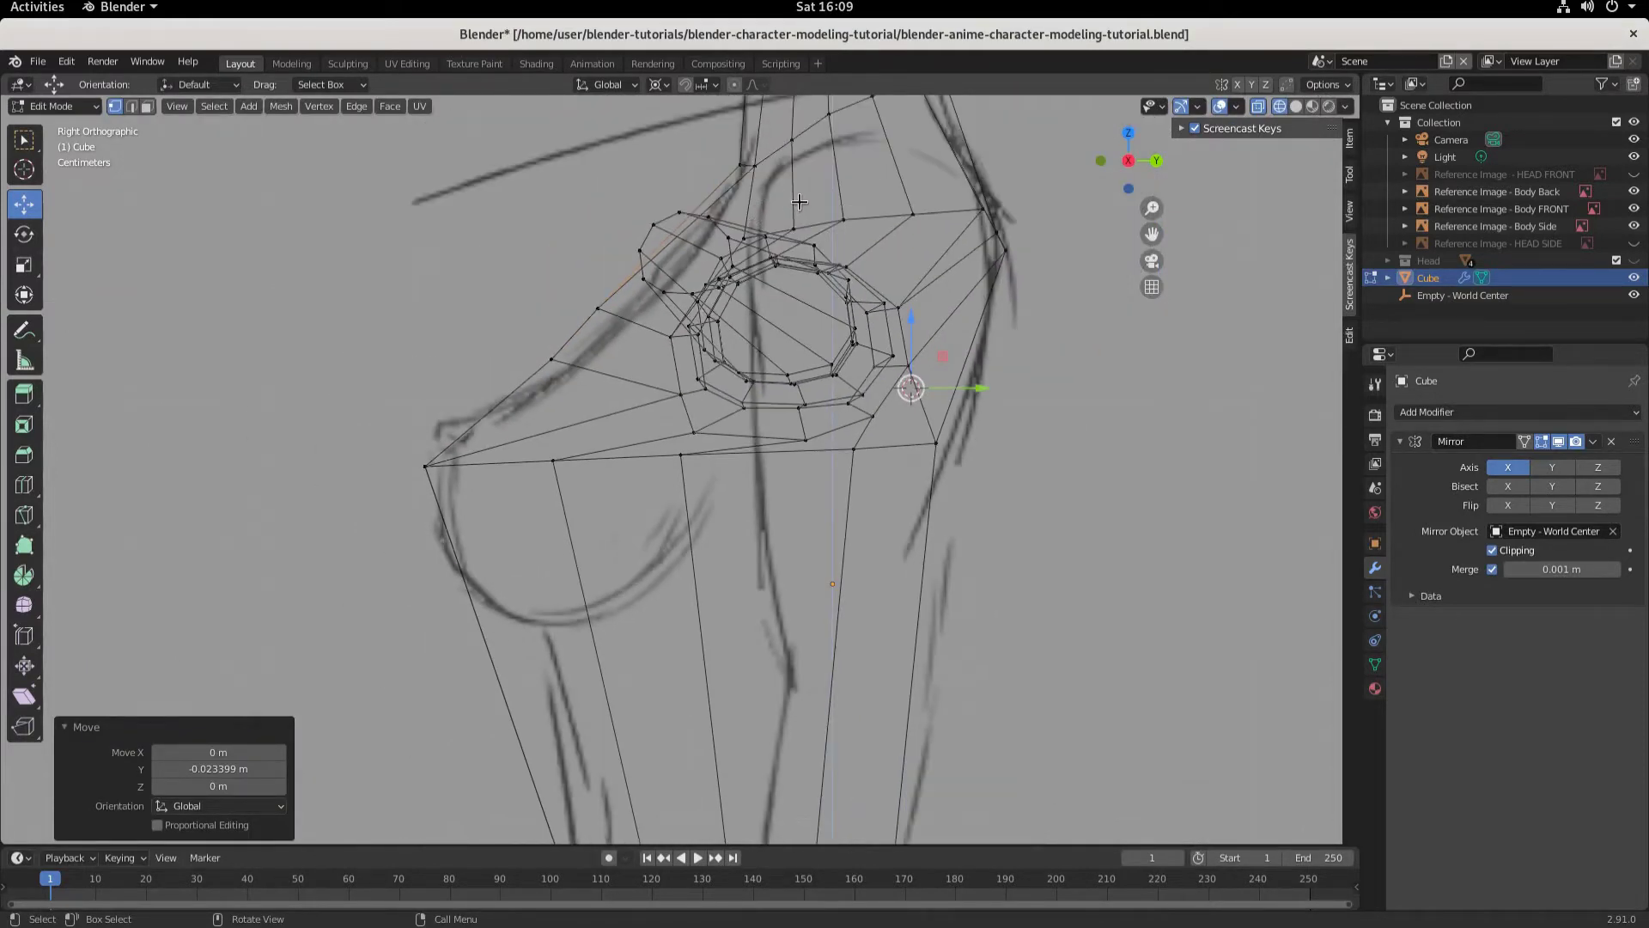
shift+middle_drag(804, 204, 704, 834)
scroll(764, 412, up, 8)
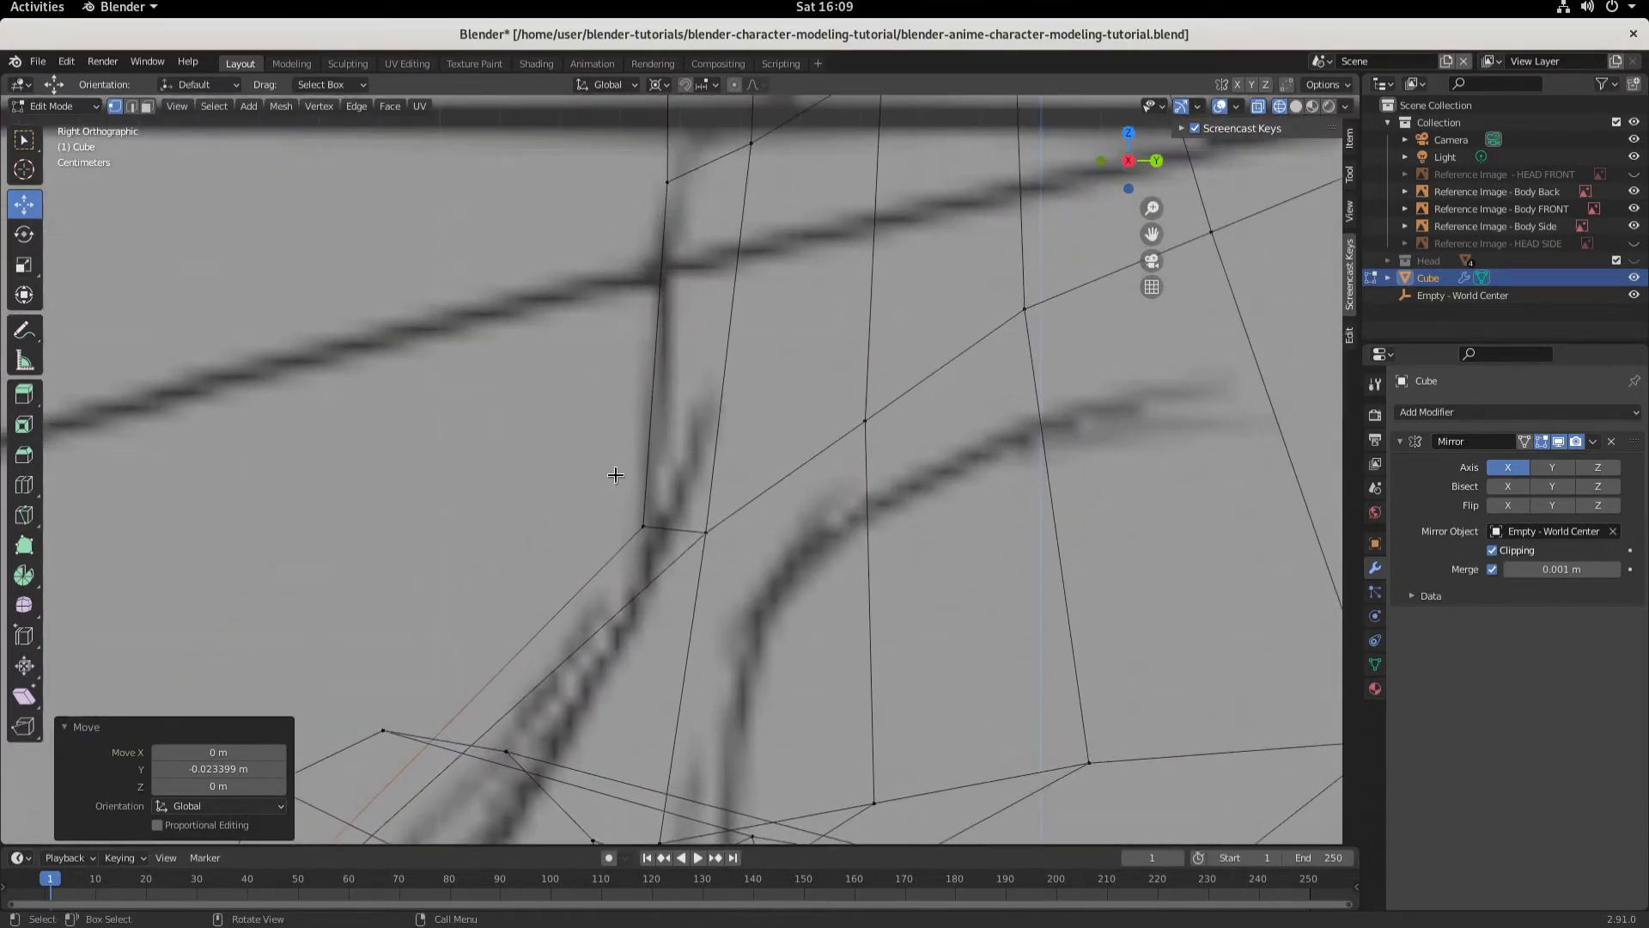
click(643, 526)
key(g)
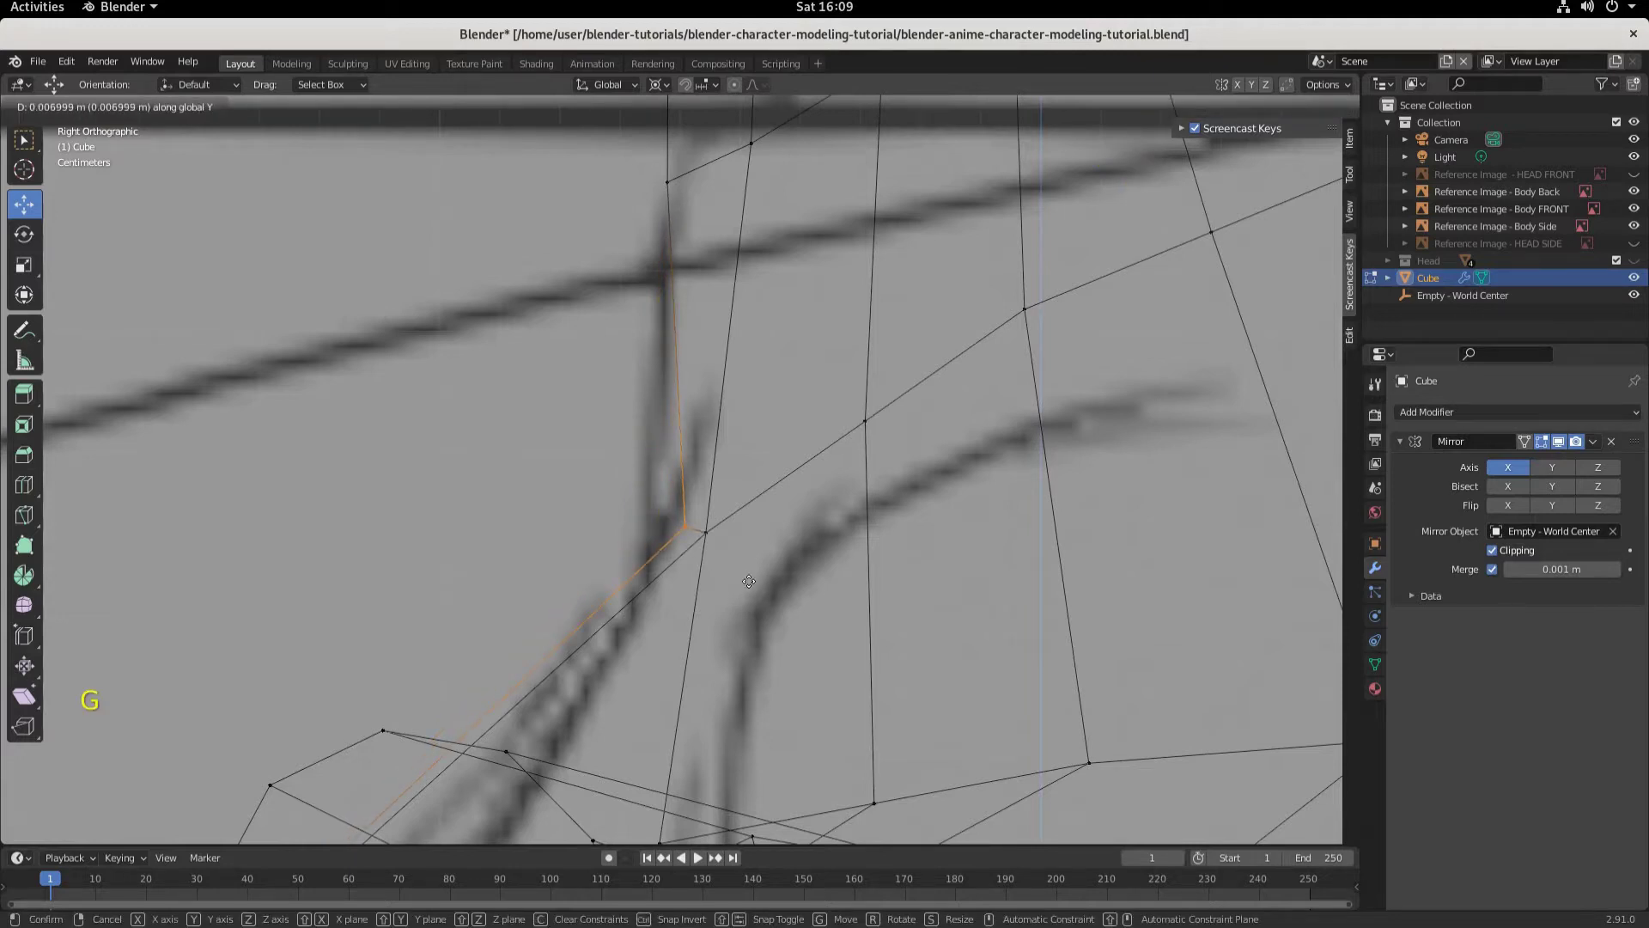
click(729, 584)
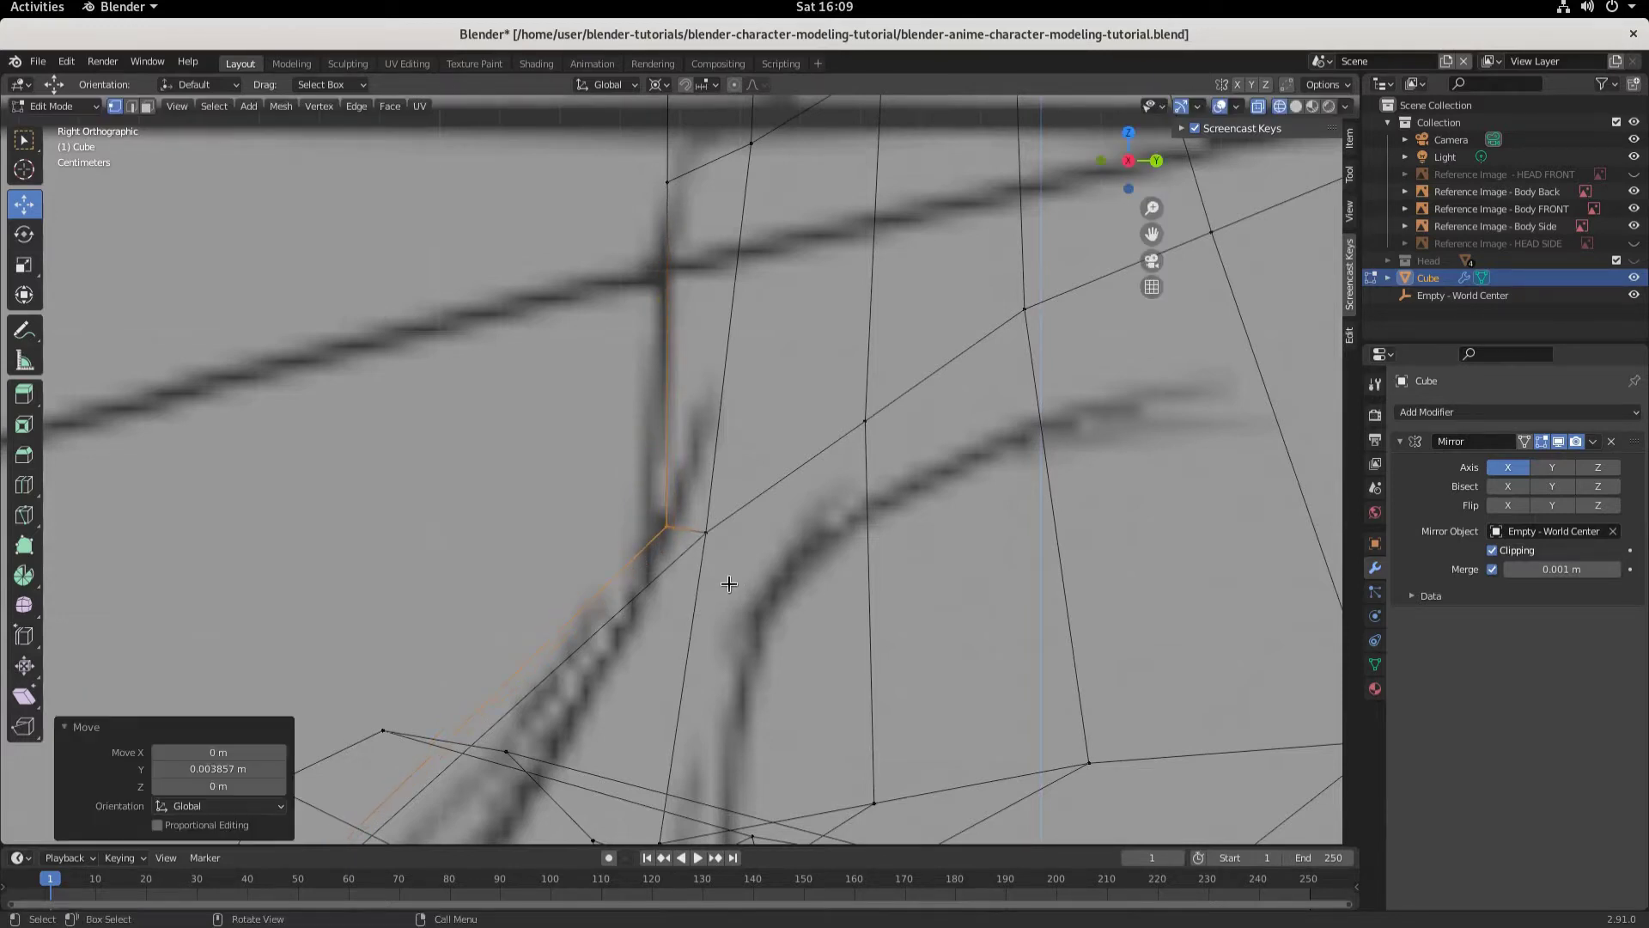
key(g)
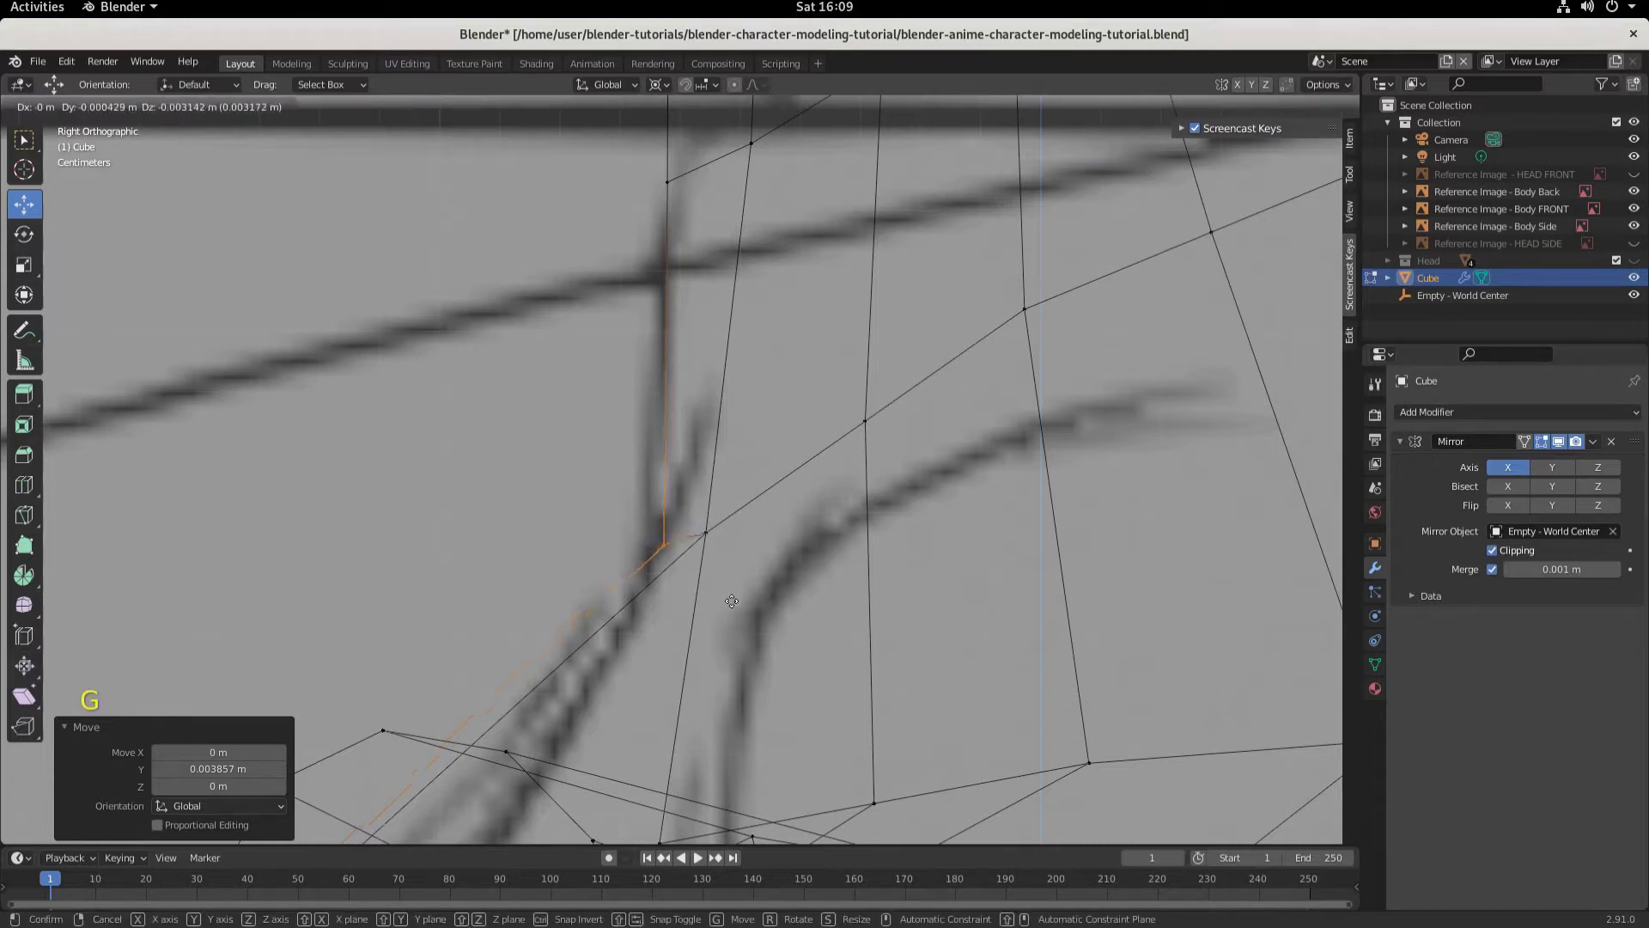
click(731, 611)
scroll(761, 351, down, 4)
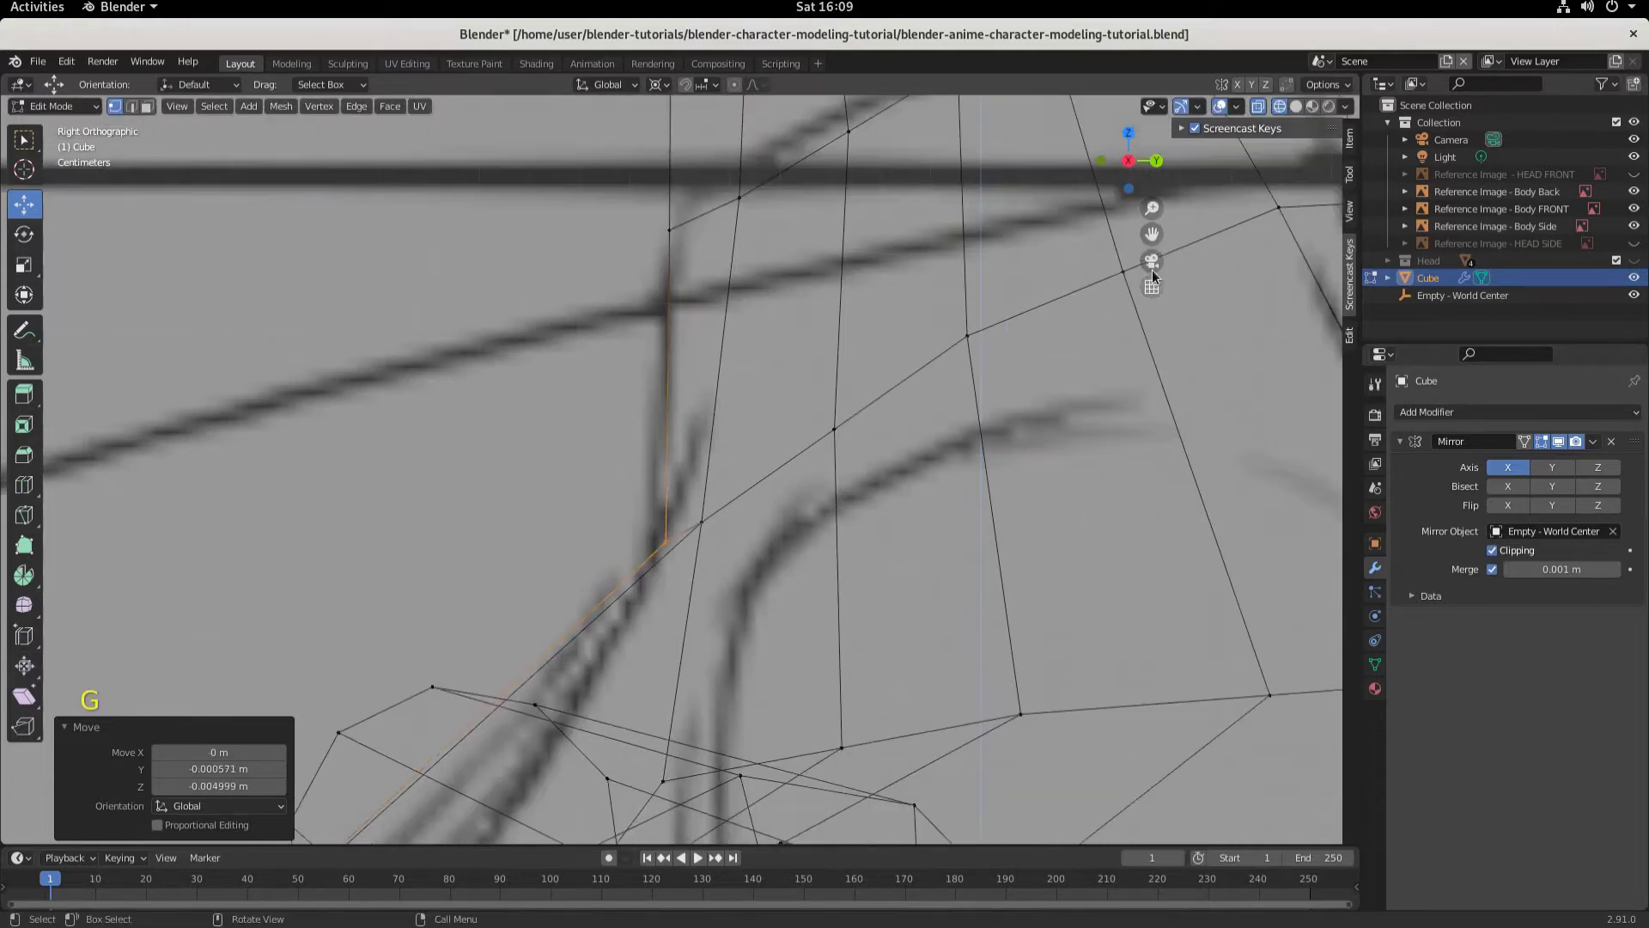
Step: Inspect the flattened centre strip, torso and shoulders from all around in solid shading, briefly comparing with wireframe
click(1299, 107)
scroll(766, 544, down, 2)
middle_drag(766, 544, 656, 605)
scroll(848, 664, down, 3)
scroll(671, 750, up, 4)
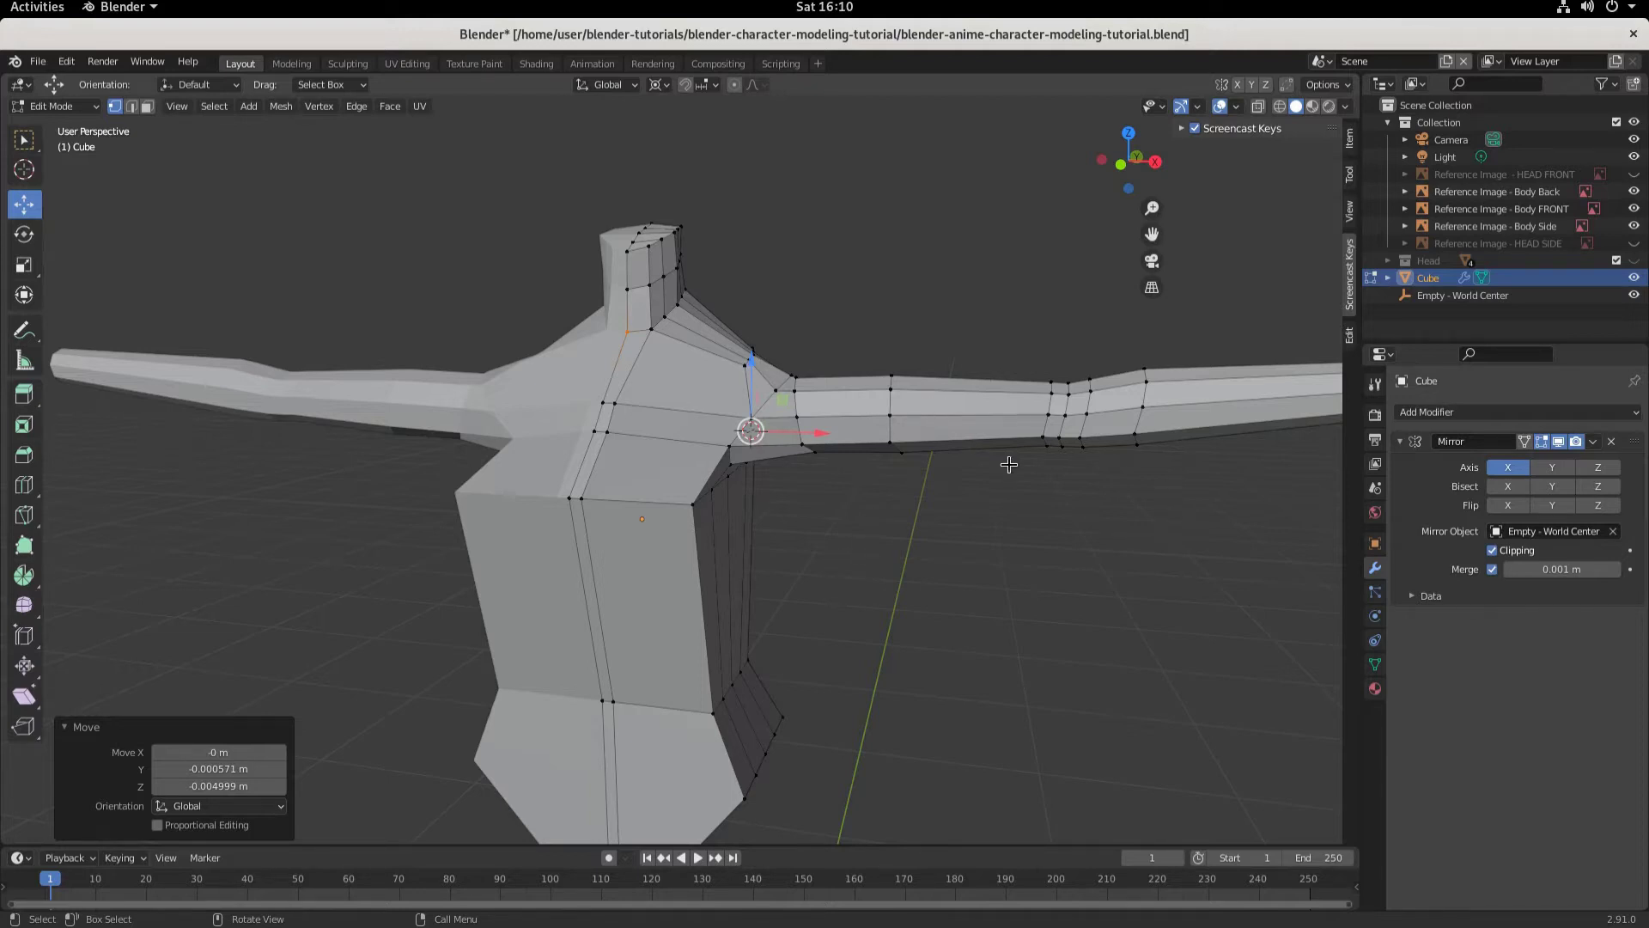
scroll(997, 549, down, 6)
middle_drag(997, 556, 808, 674)
scroll(811, 679, up, 4)
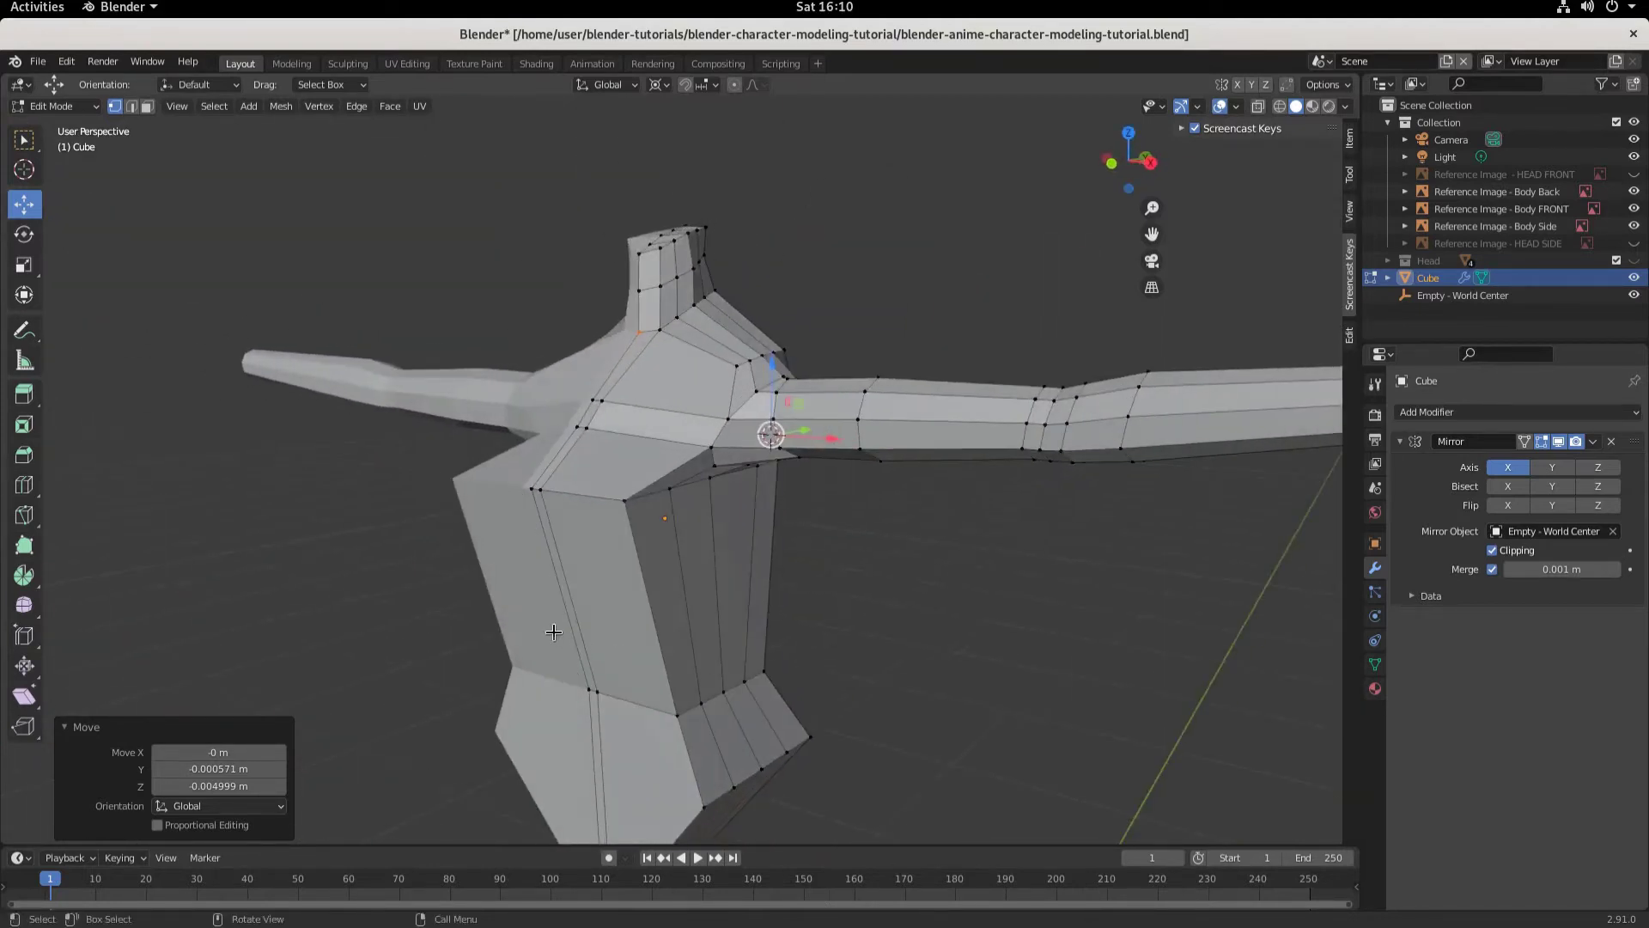
scroll(553, 631, down, 4)
middle_drag(553, 631, 633, 591)
scroll(613, 650, up, 1)
scroll(762, 559, up, 4)
shift+middle_drag(723, 515, 711, 628)
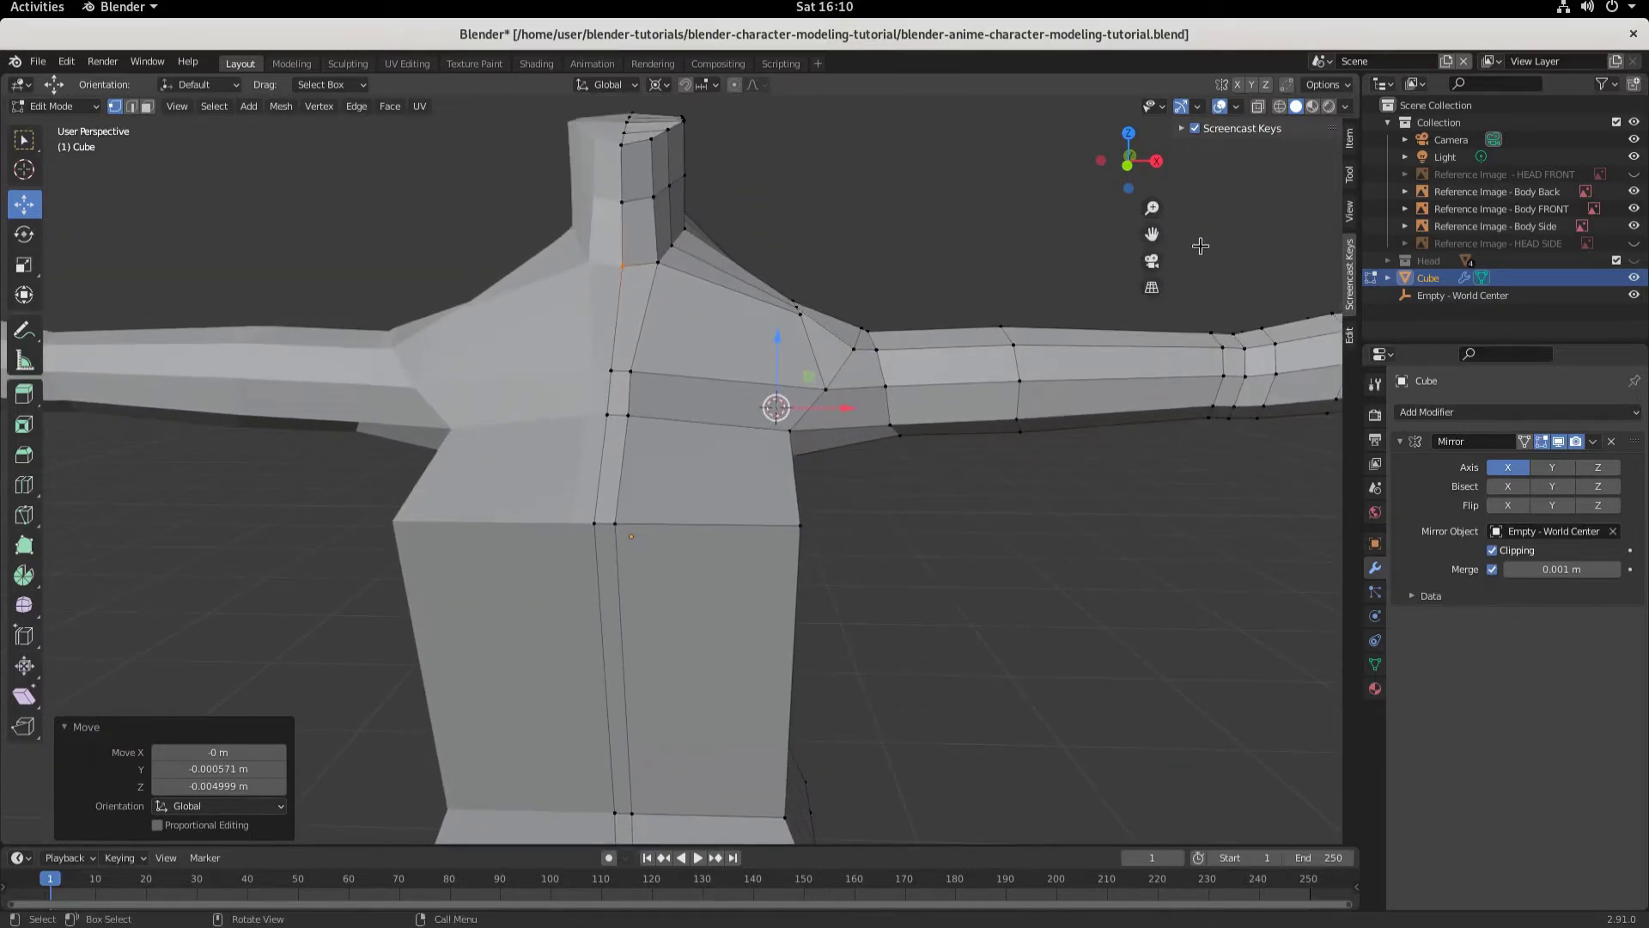
click(1279, 110)
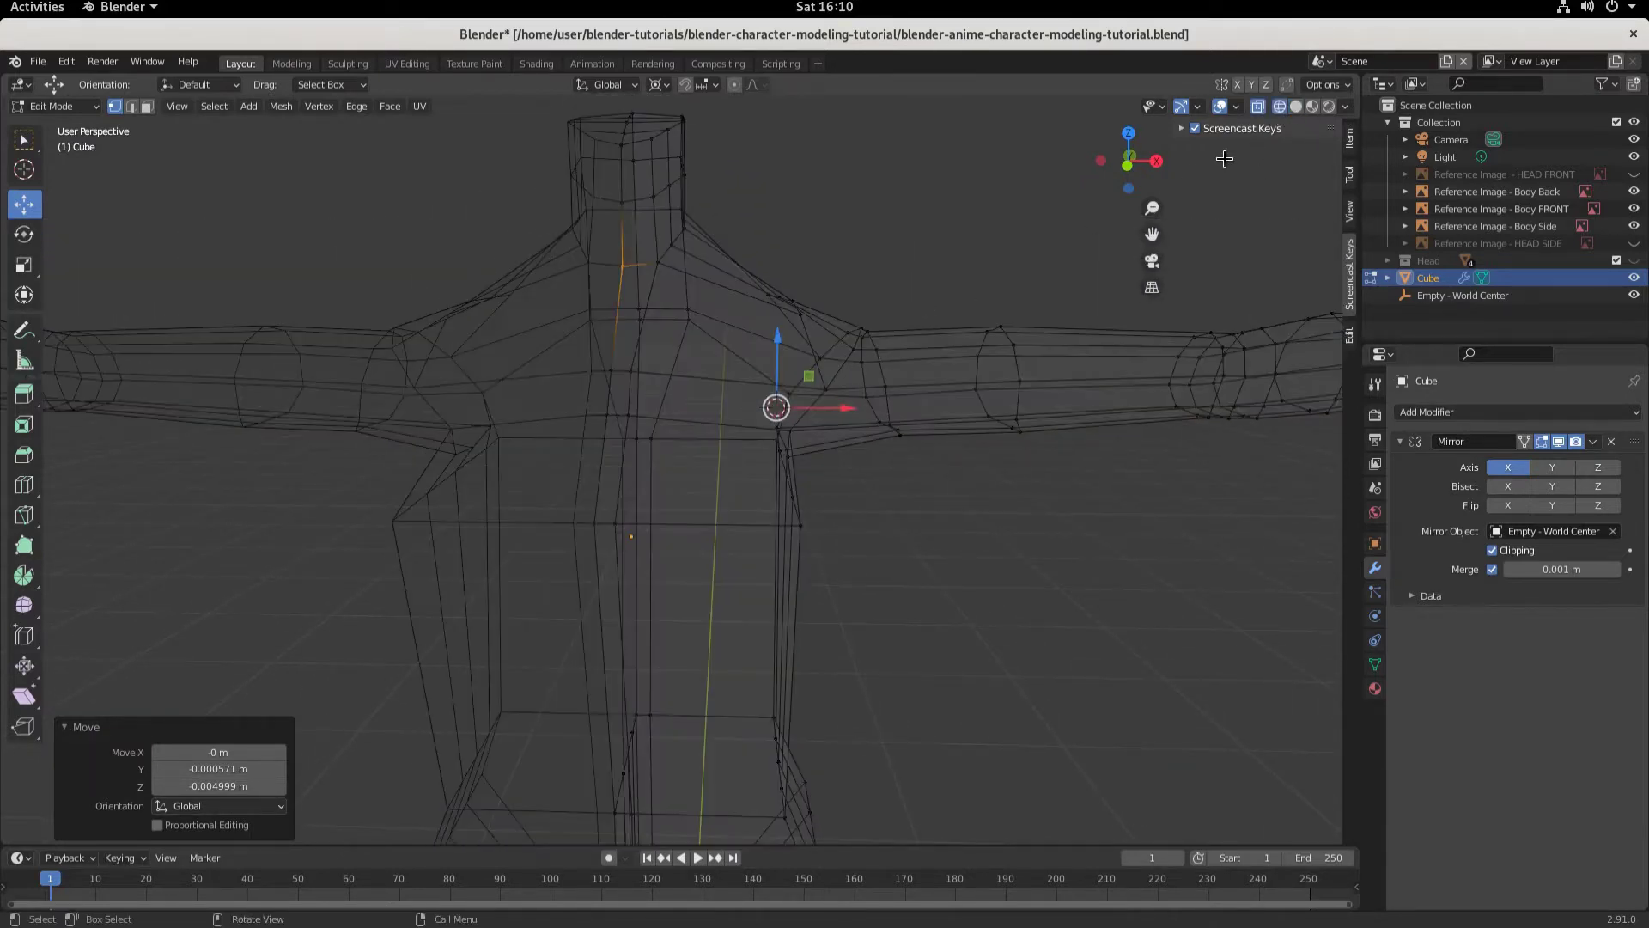
click(1296, 107)
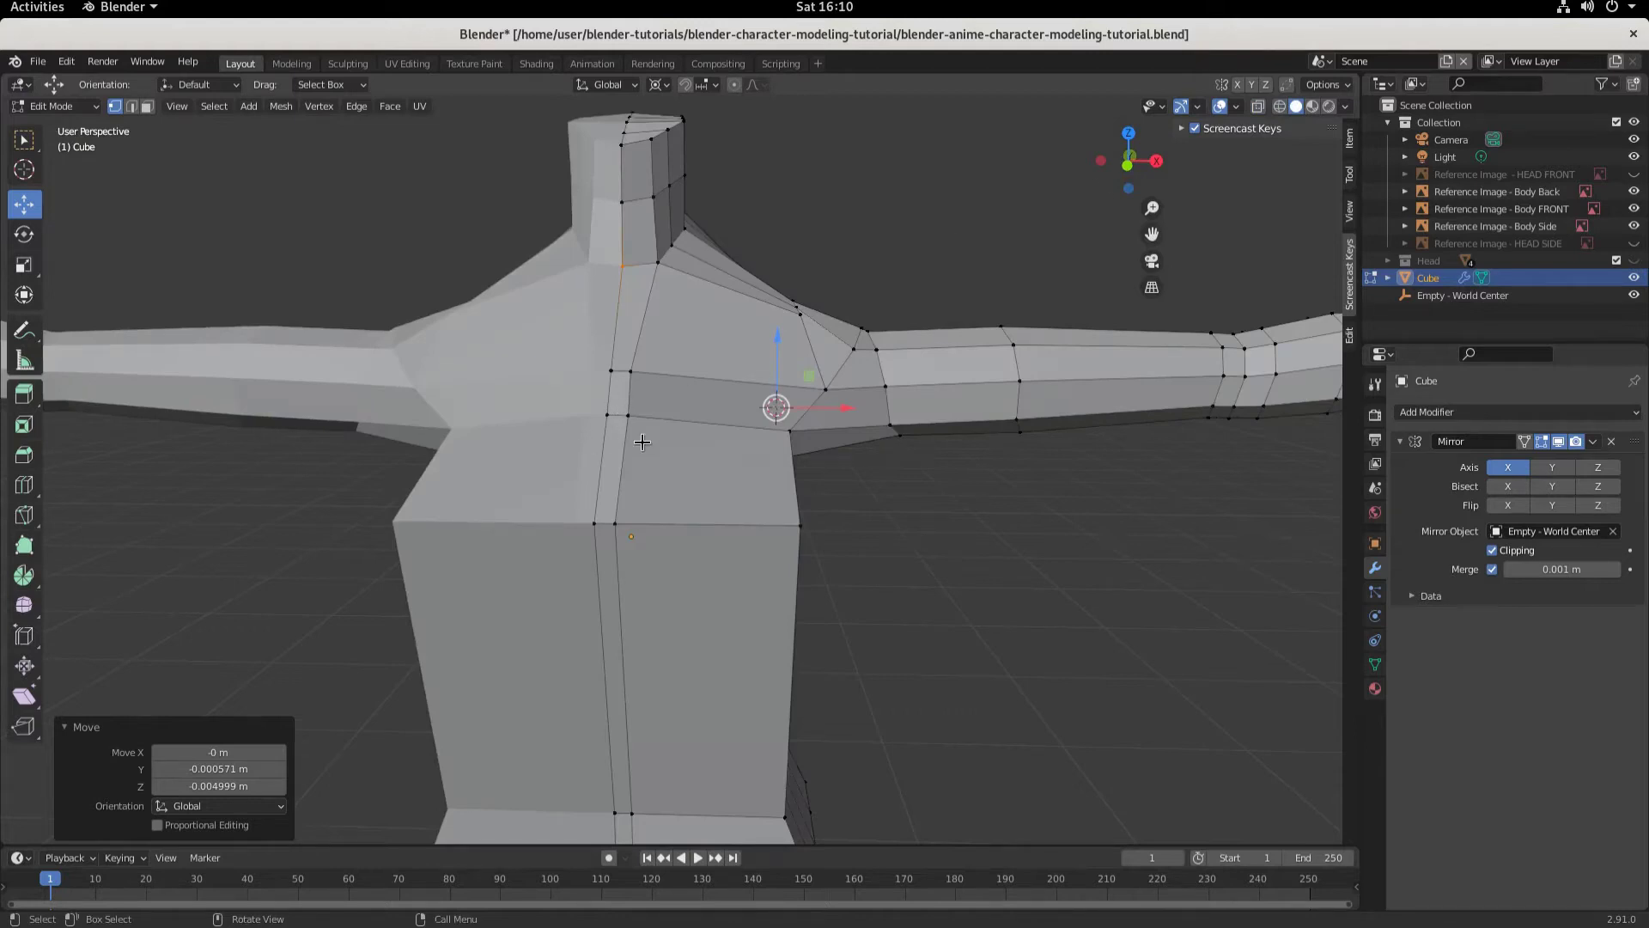
scroll(643, 441, down, 3)
middle_drag(638, 475, 429, 654)
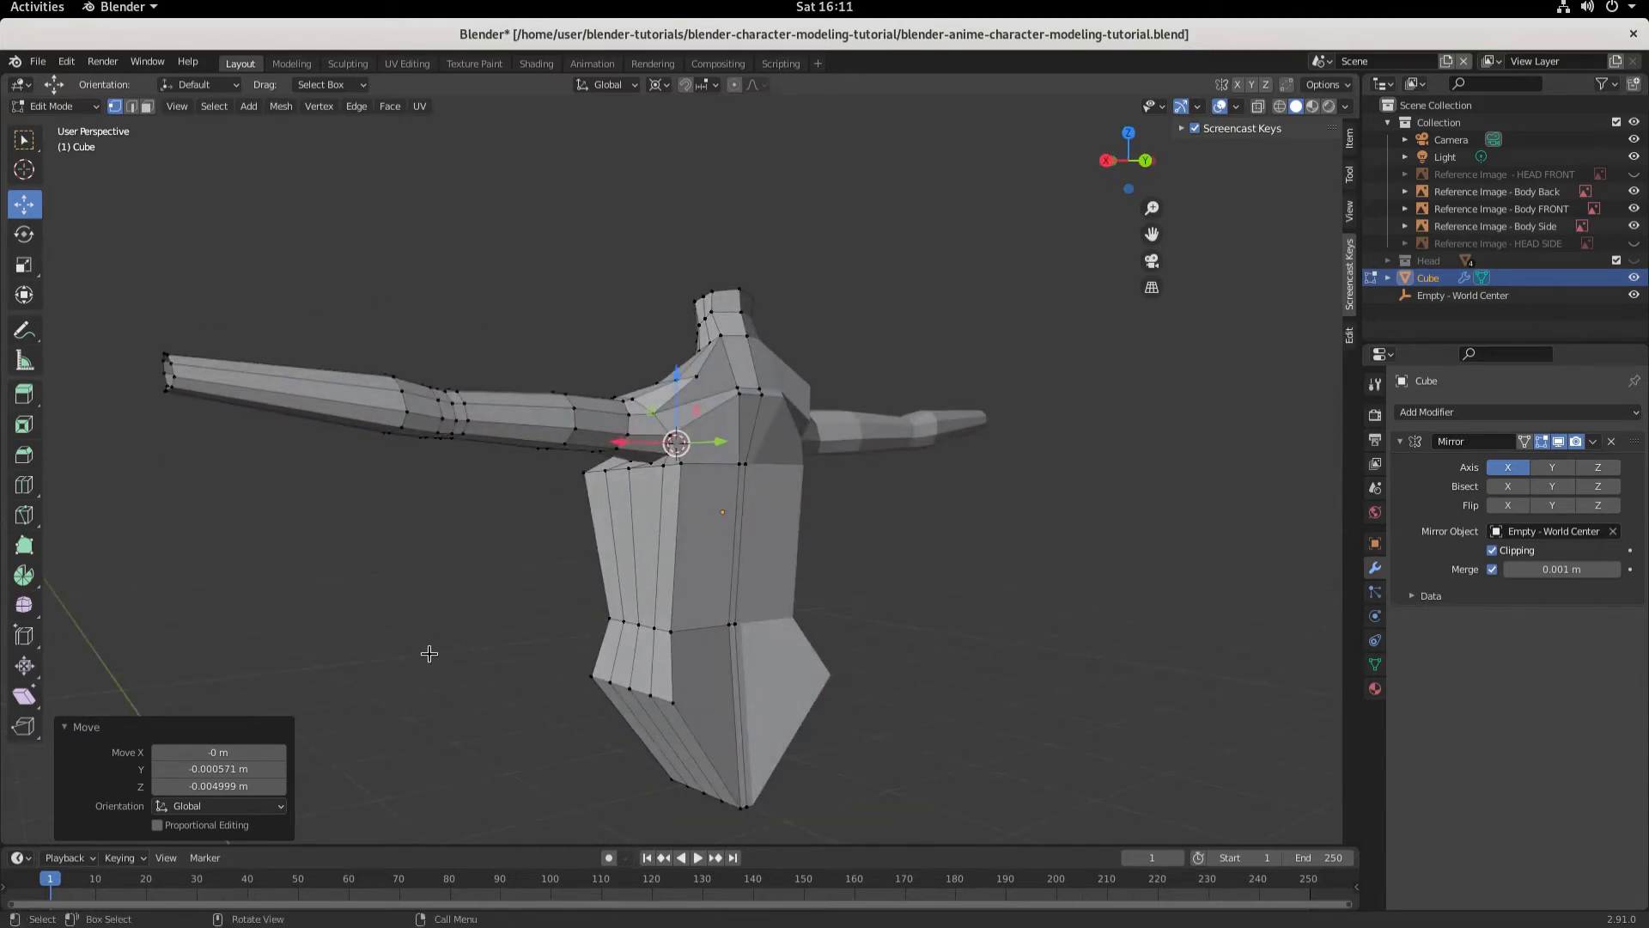
middle_drag(430, 654, 825, 674)
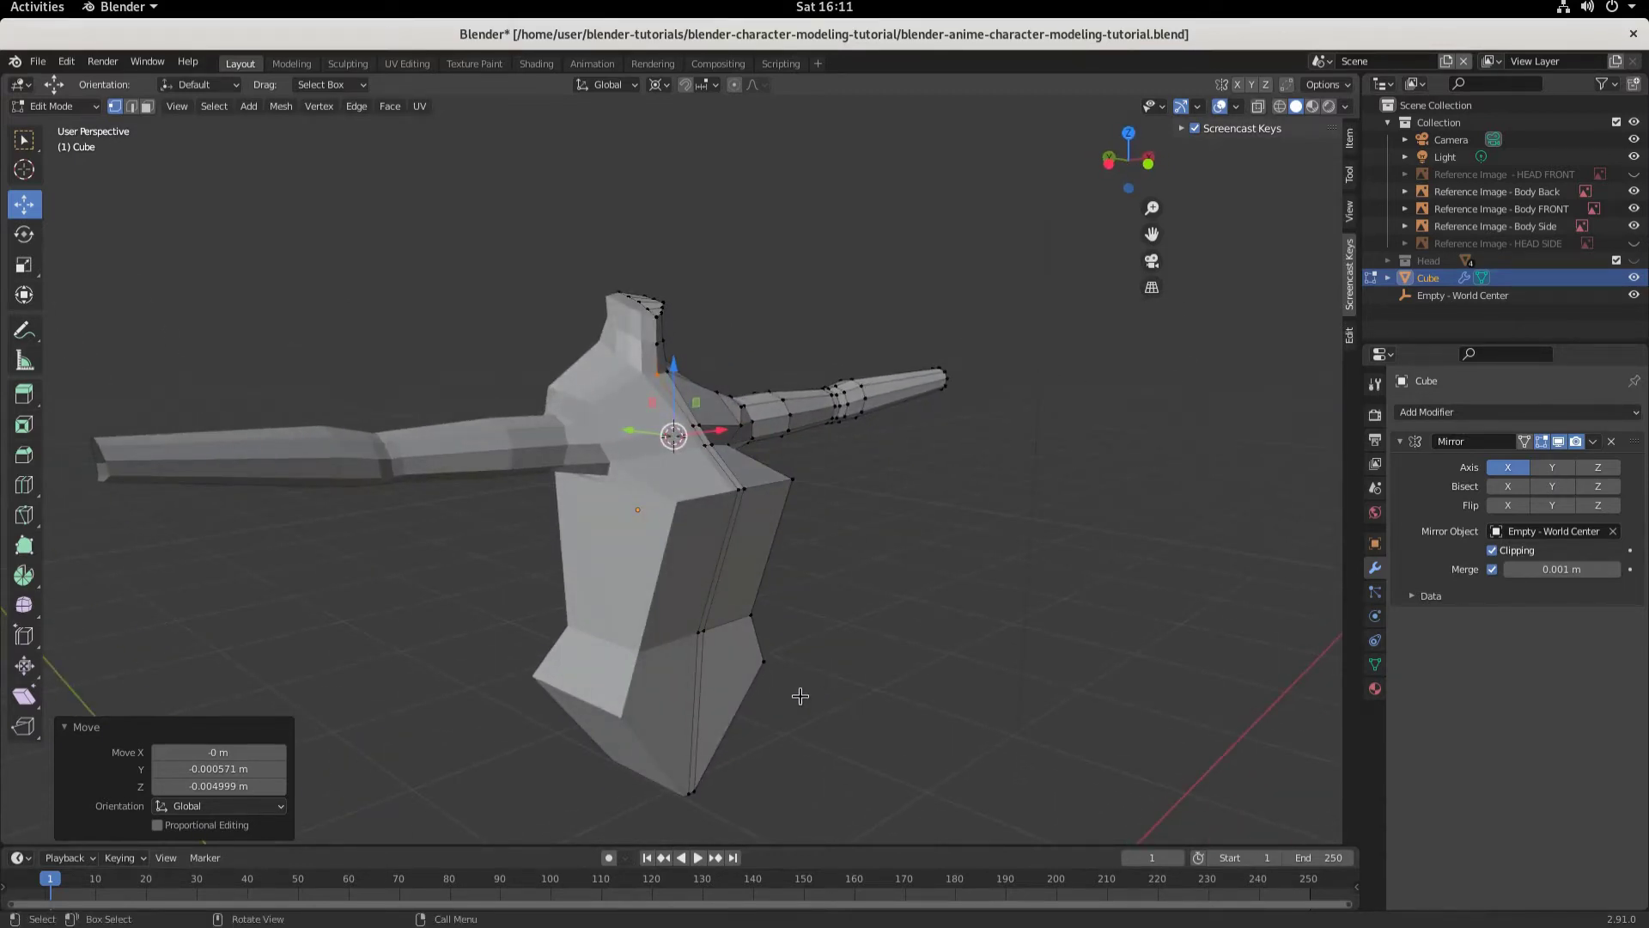
middle_drag(869, 622, 614, 588)
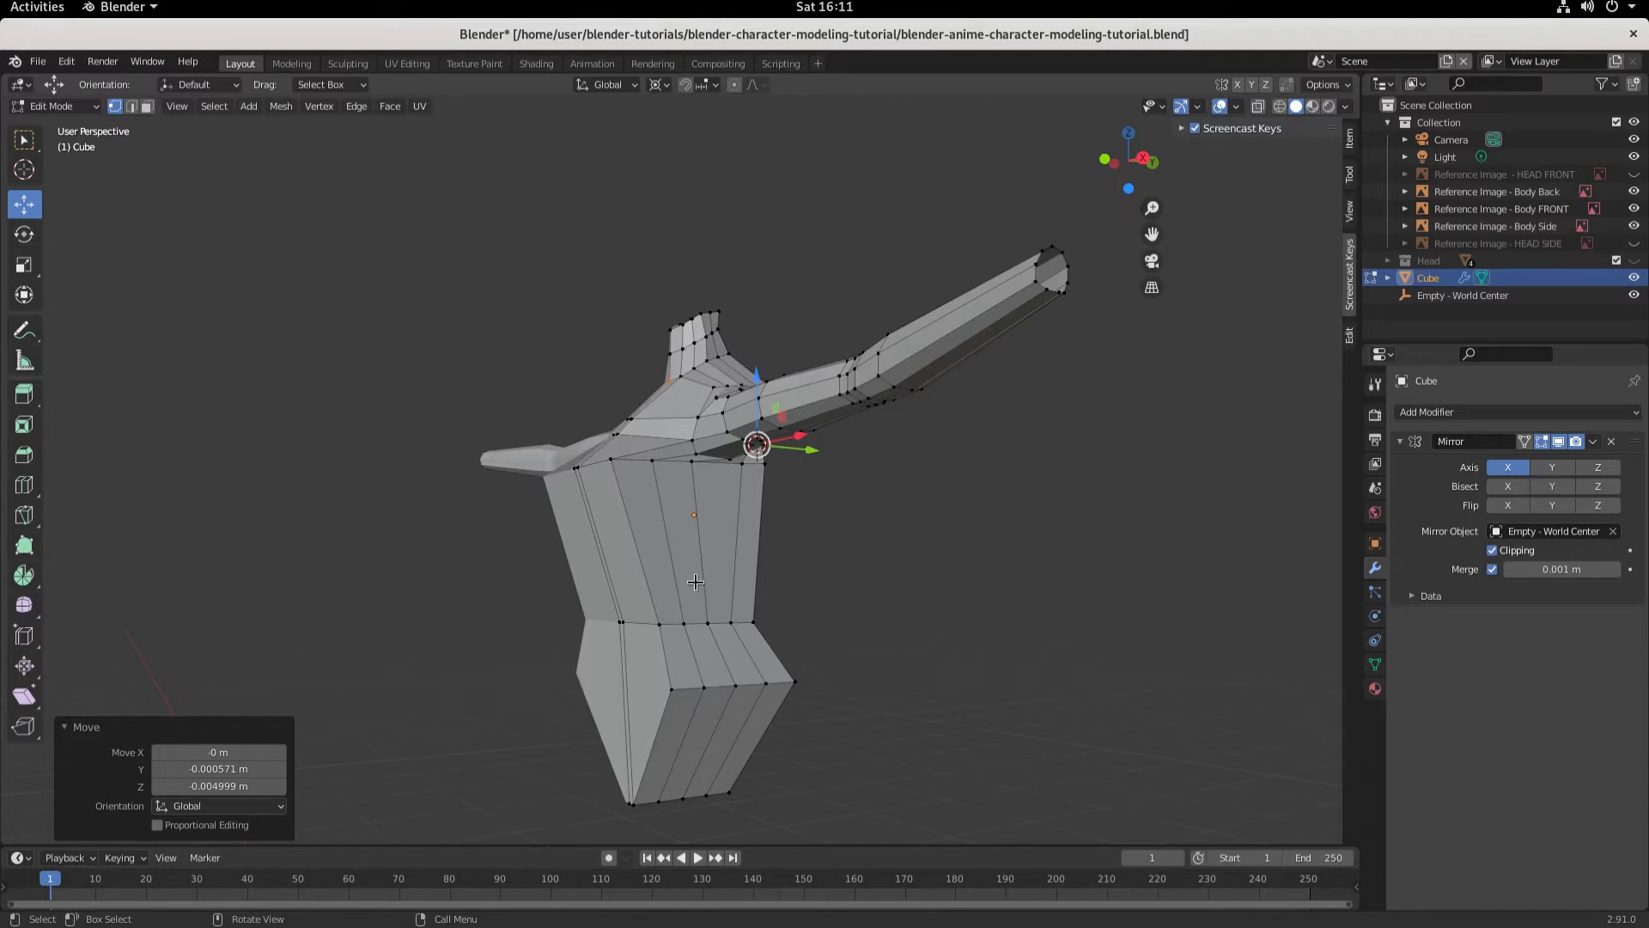
middle_drag(696, 582, 802, 611)
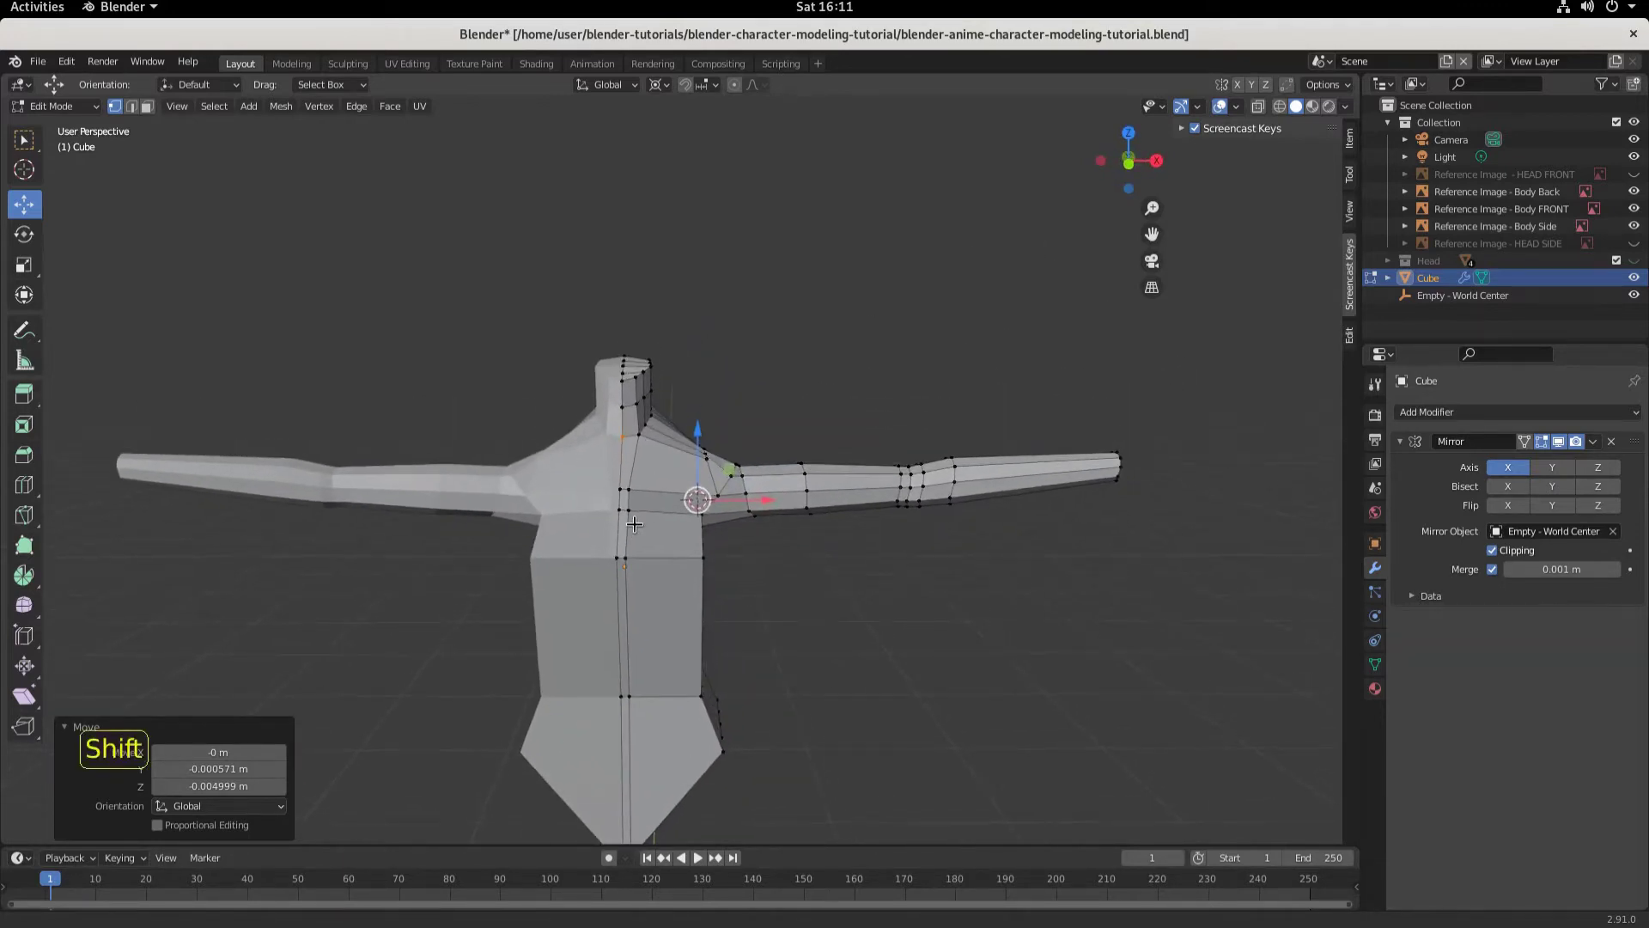
scroll(679, 507, up, 5)
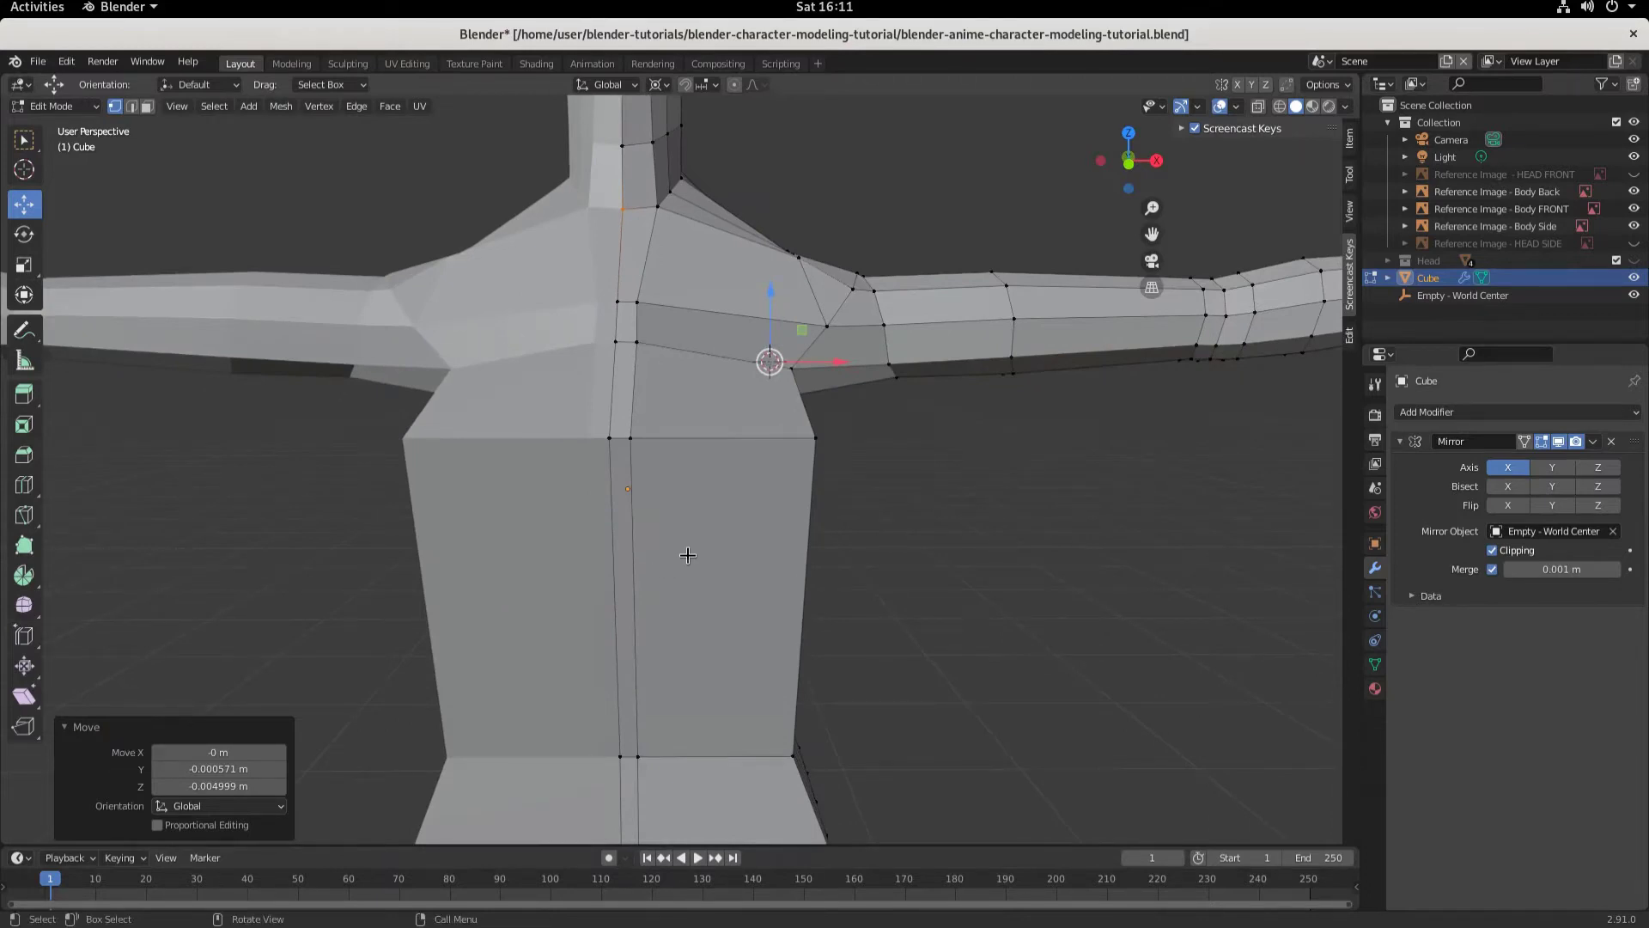
middle_drag(687, 555, 637, 533)
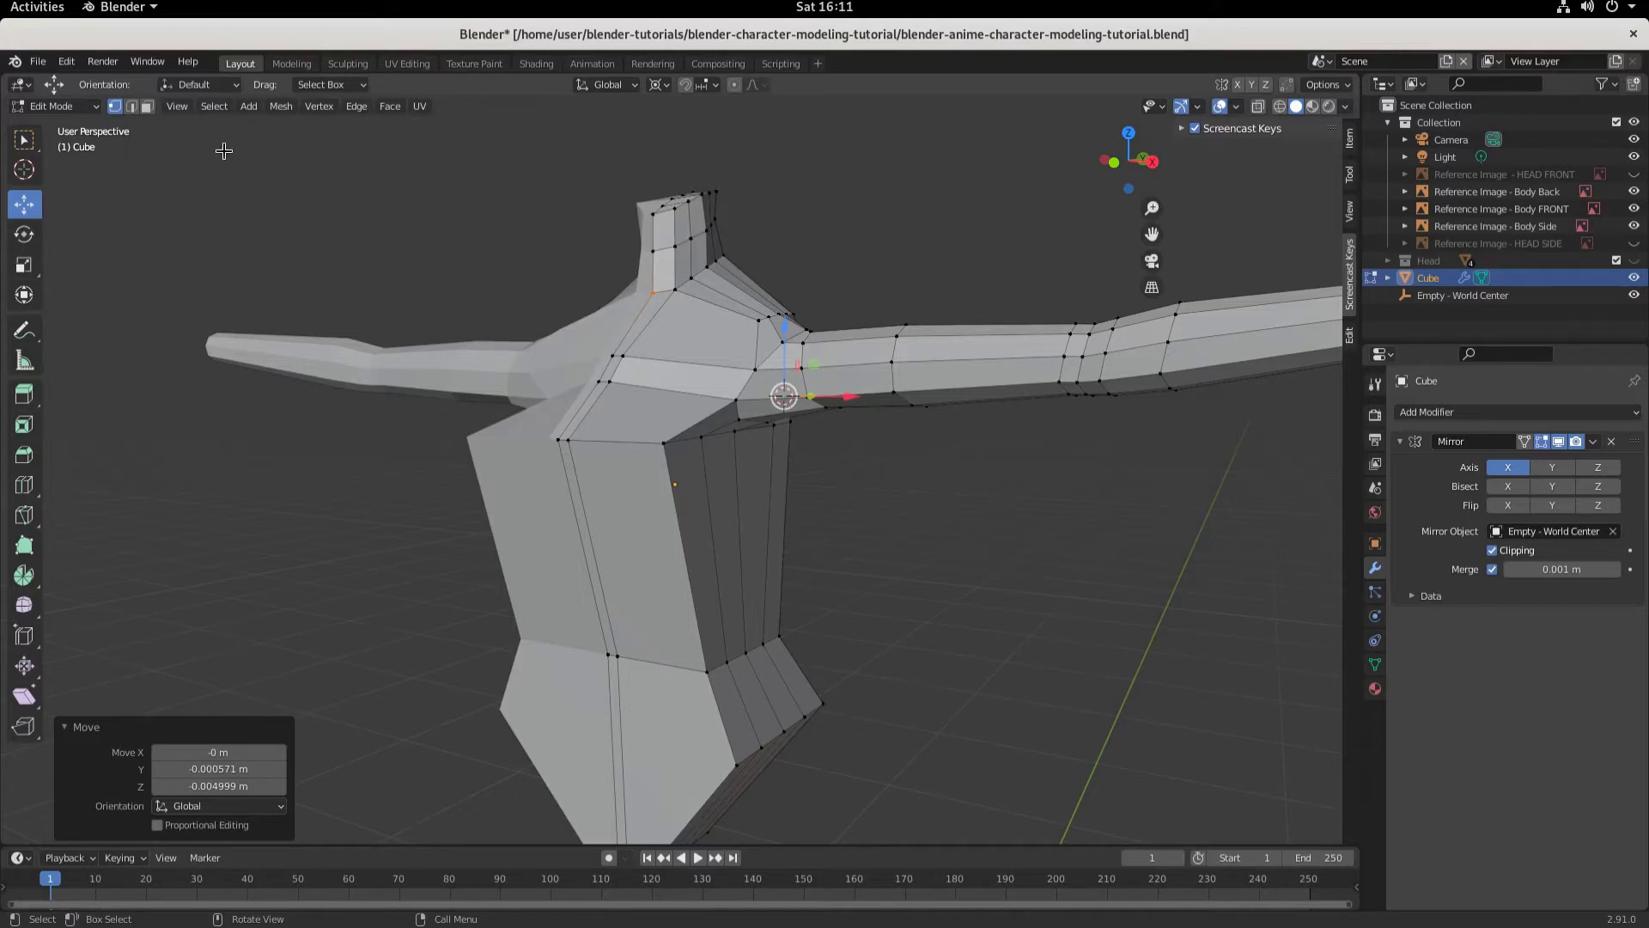
middle_drag(823, 526, 748, 365)
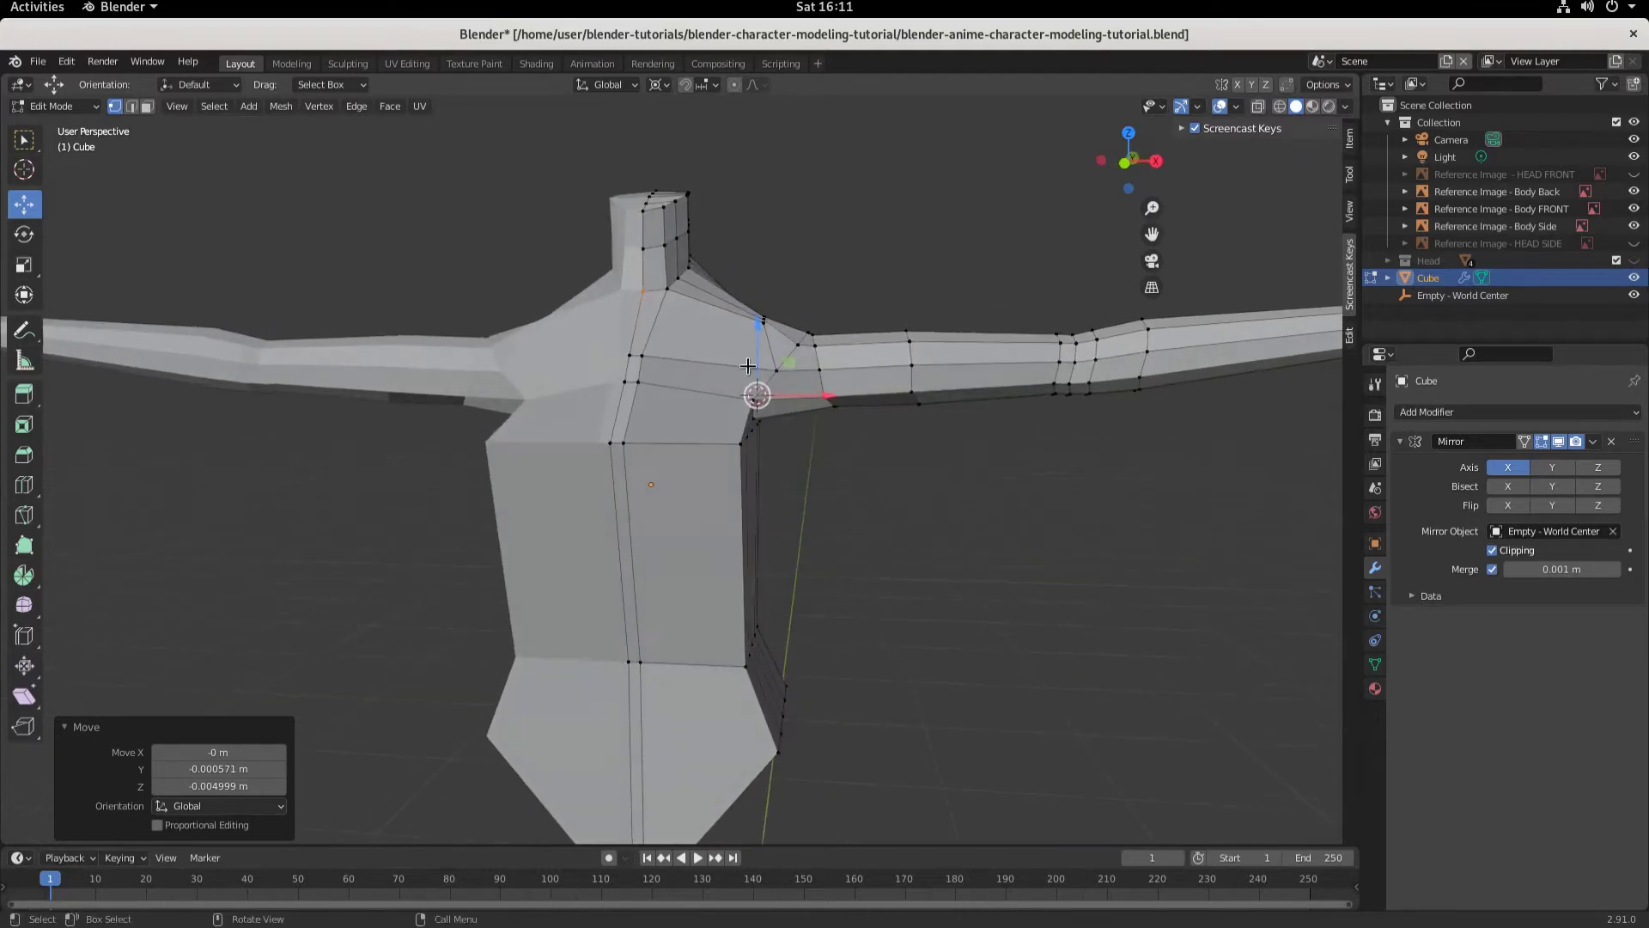
Step: Add one horizontal loop cut across the upper chest below the neck, slid to a factor of 0.040
key(ctrl)
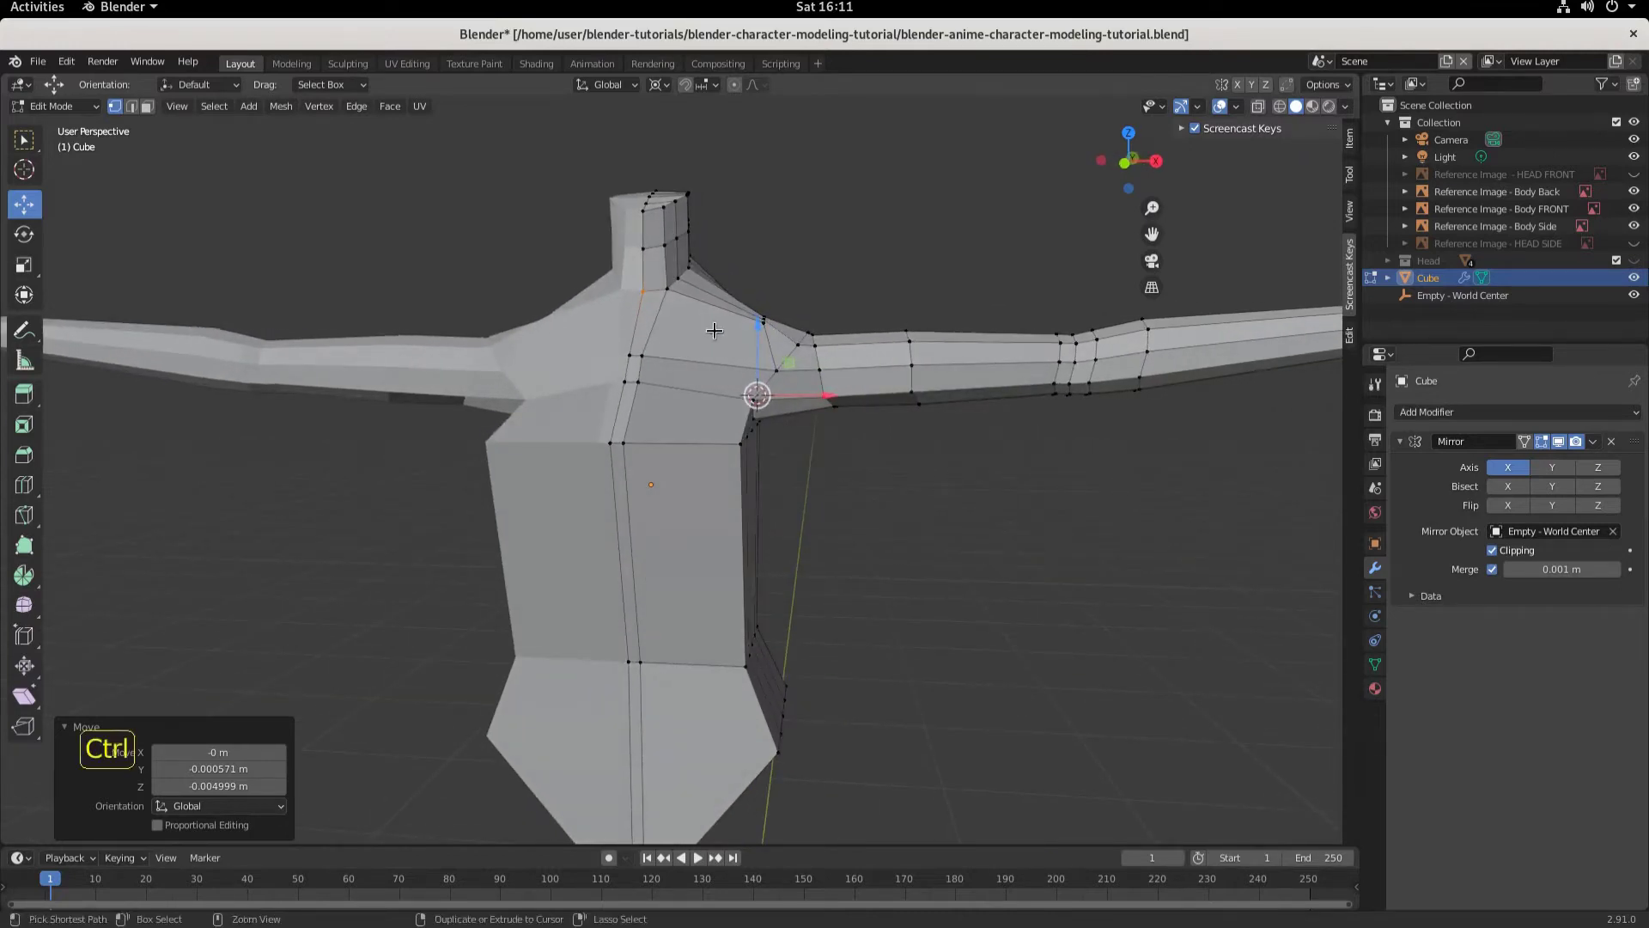
key(ctrl+r)
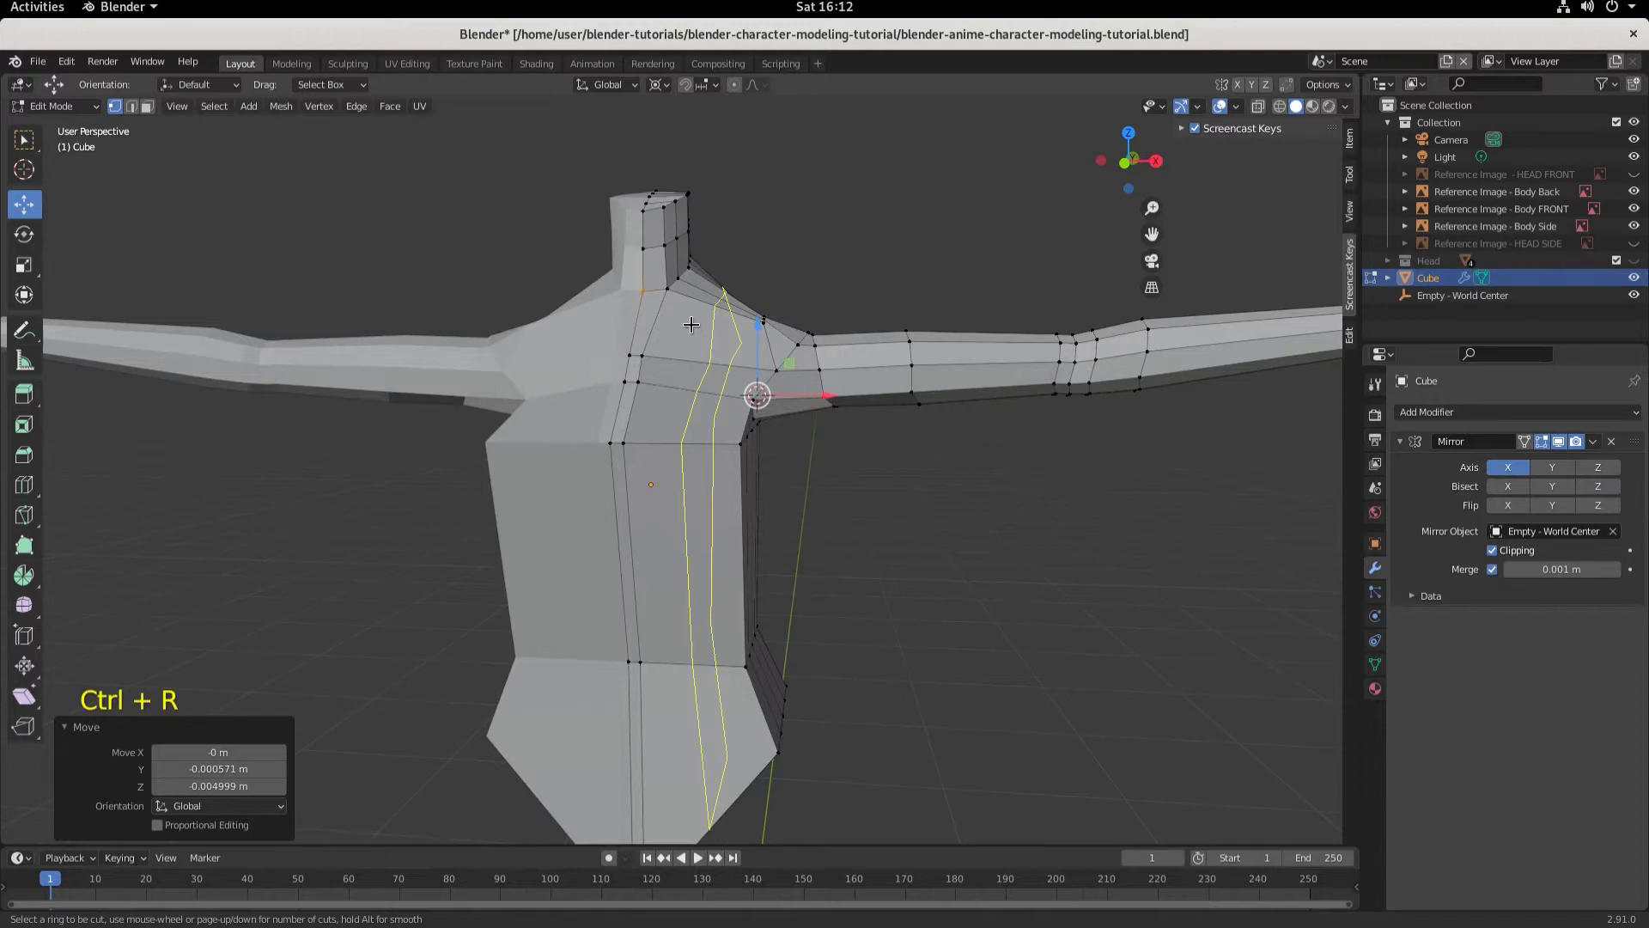
click(675, 319)
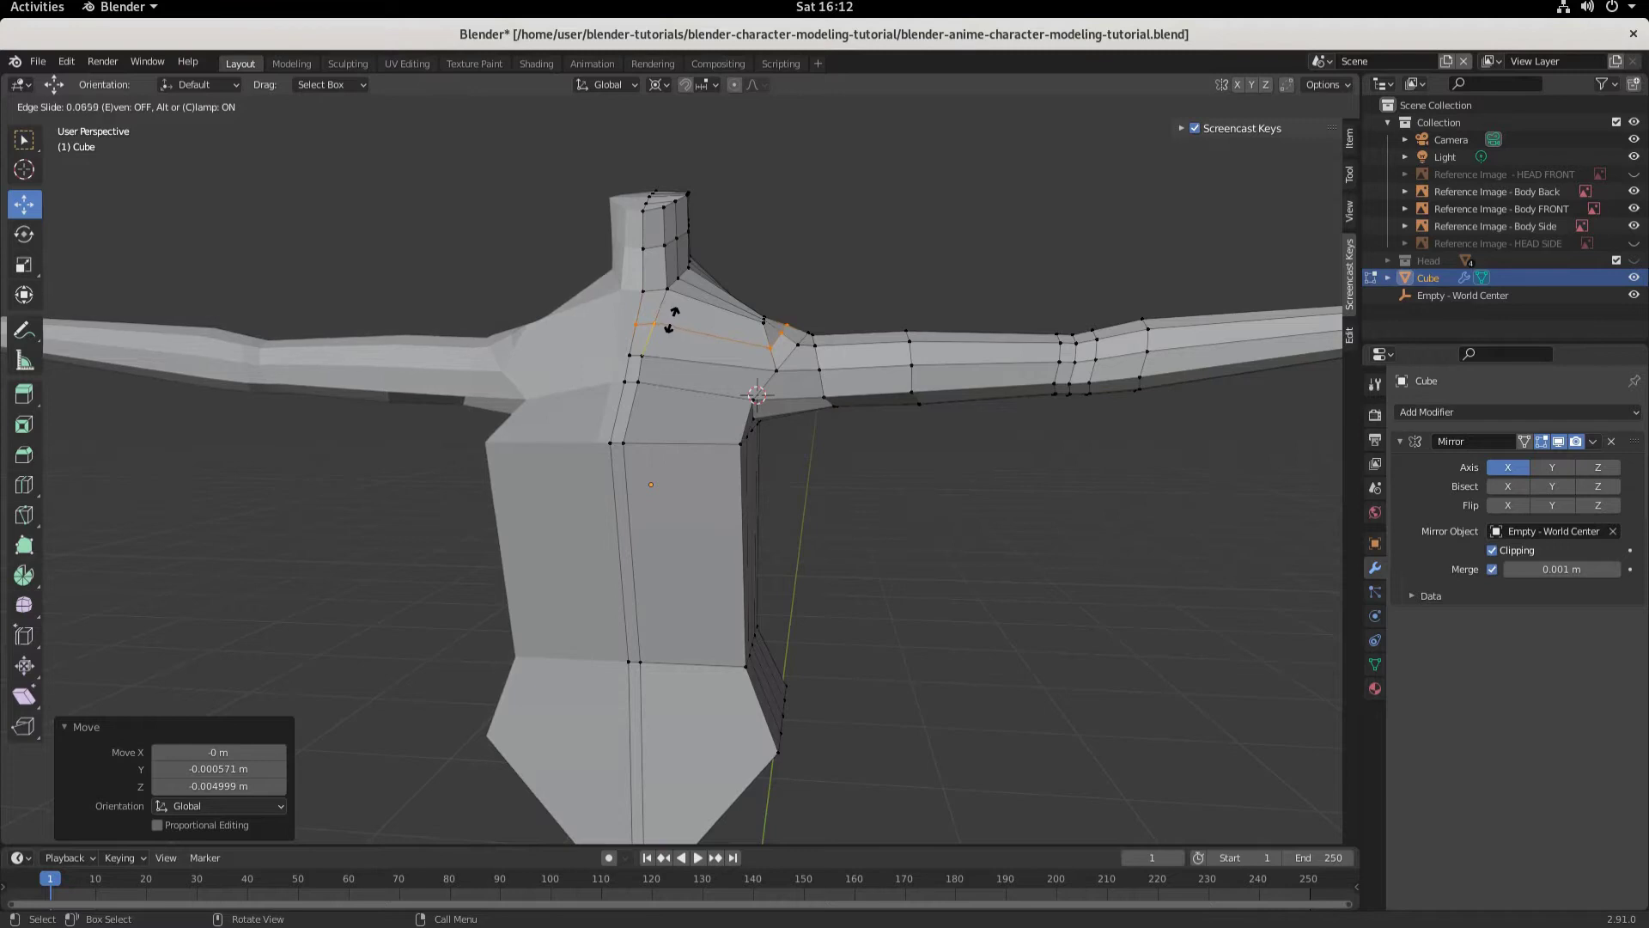
click(675, 319)
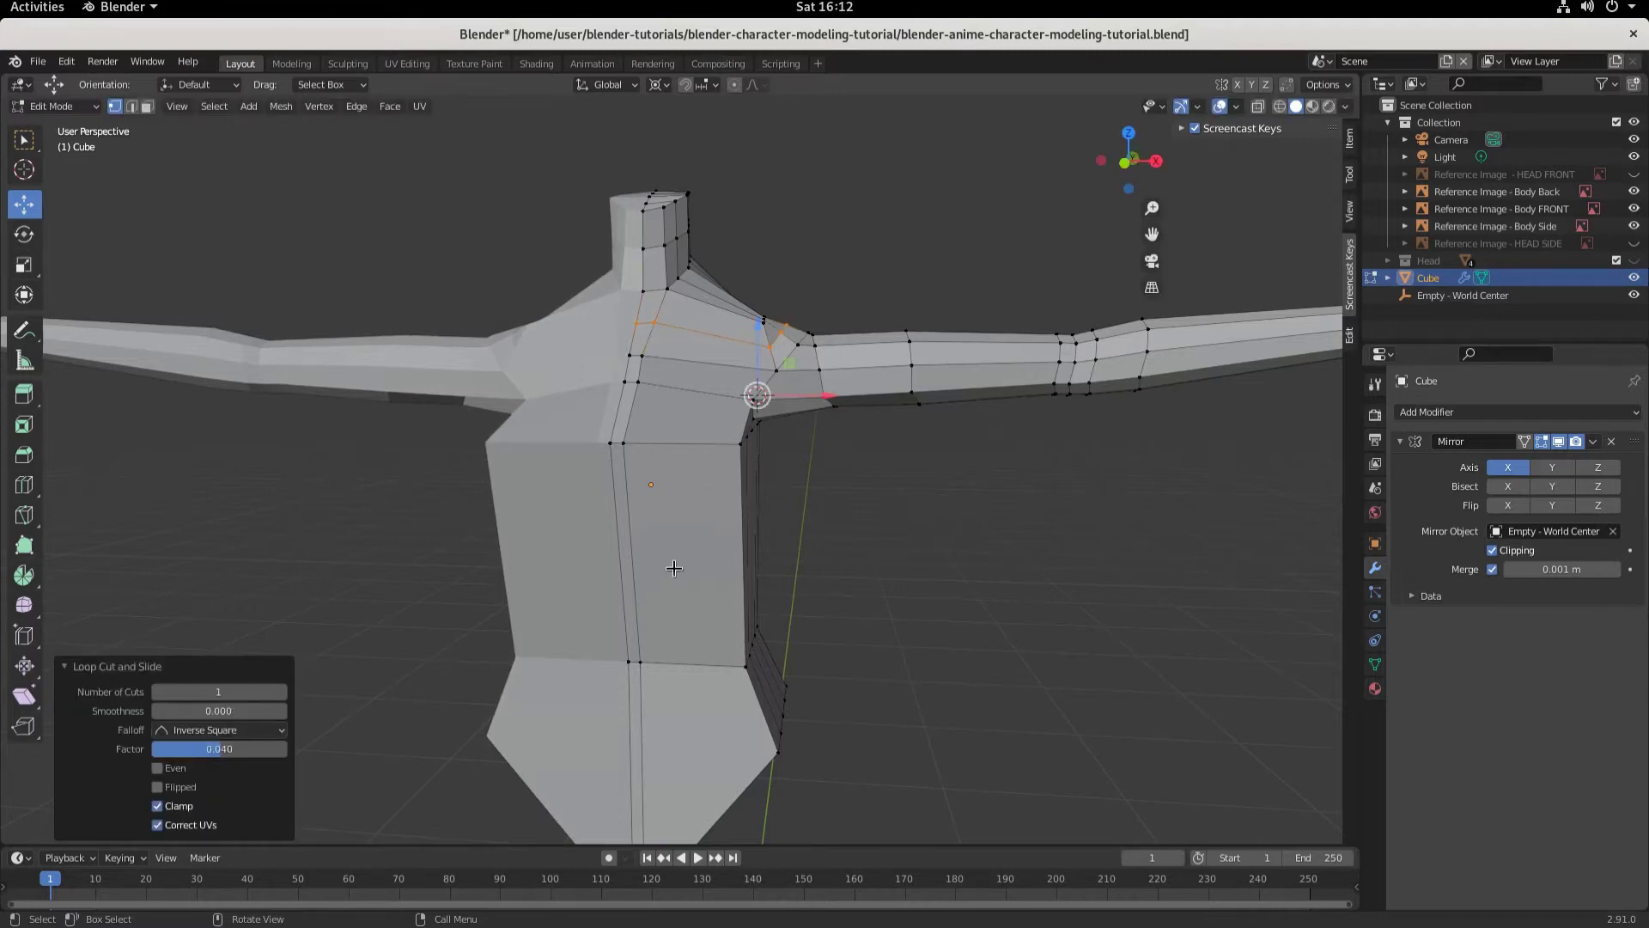
Step: Add two evenly spaced horizontal loop cuts around the torso between chest and waist, without sliding them
key(ctrl+r)
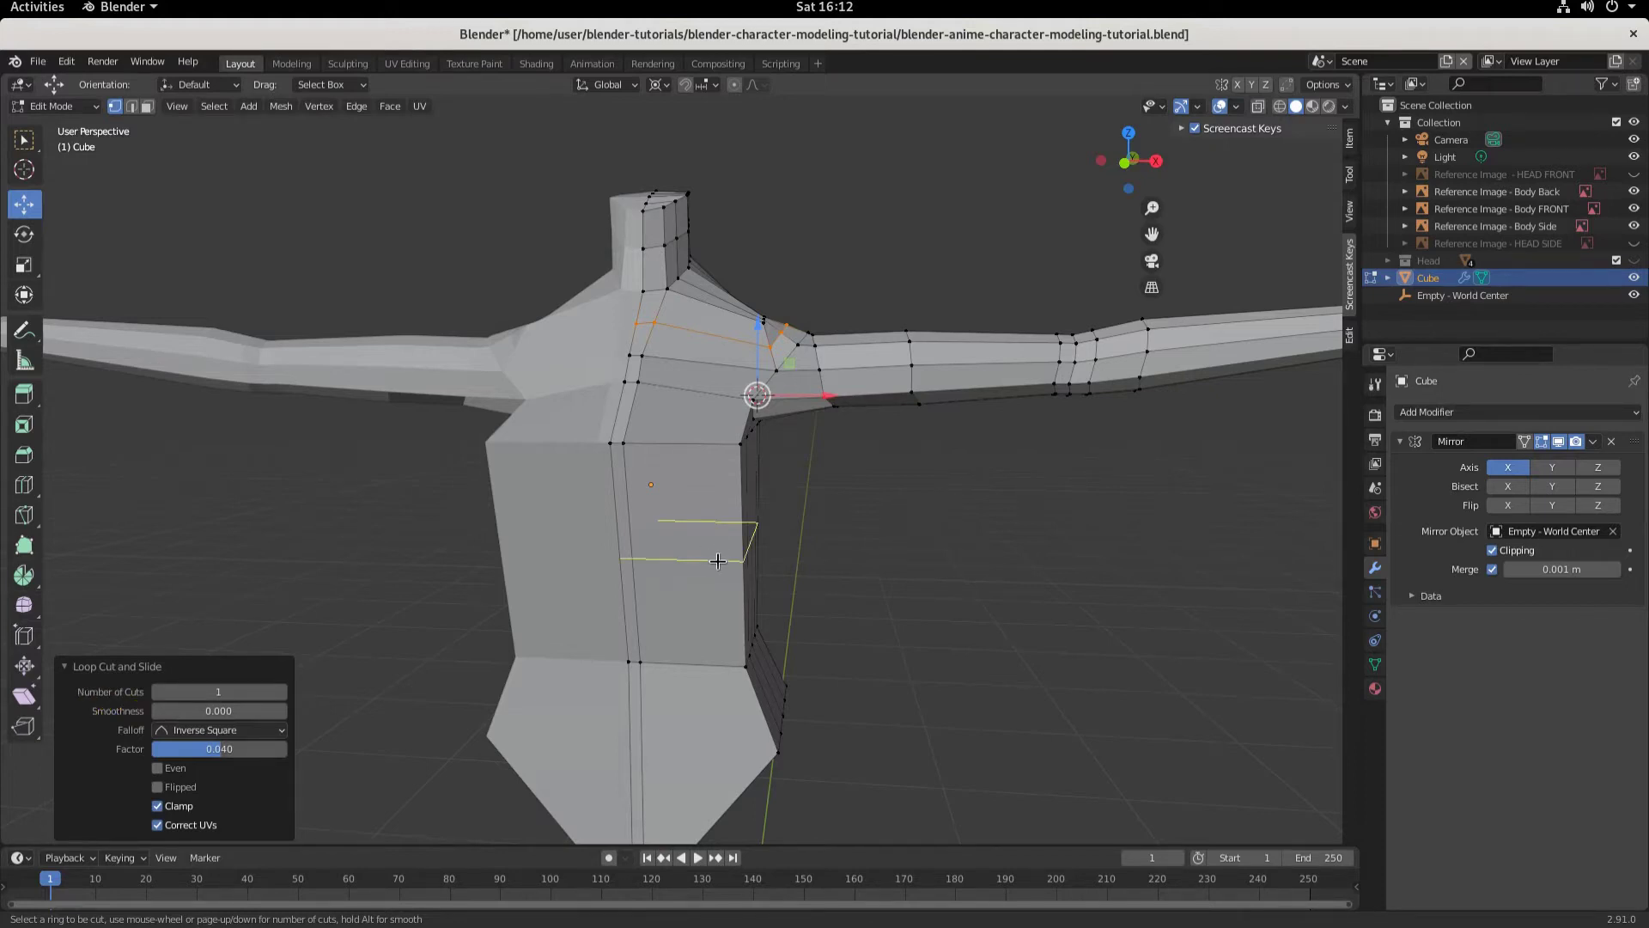
scroll(717, 561, up, 1)
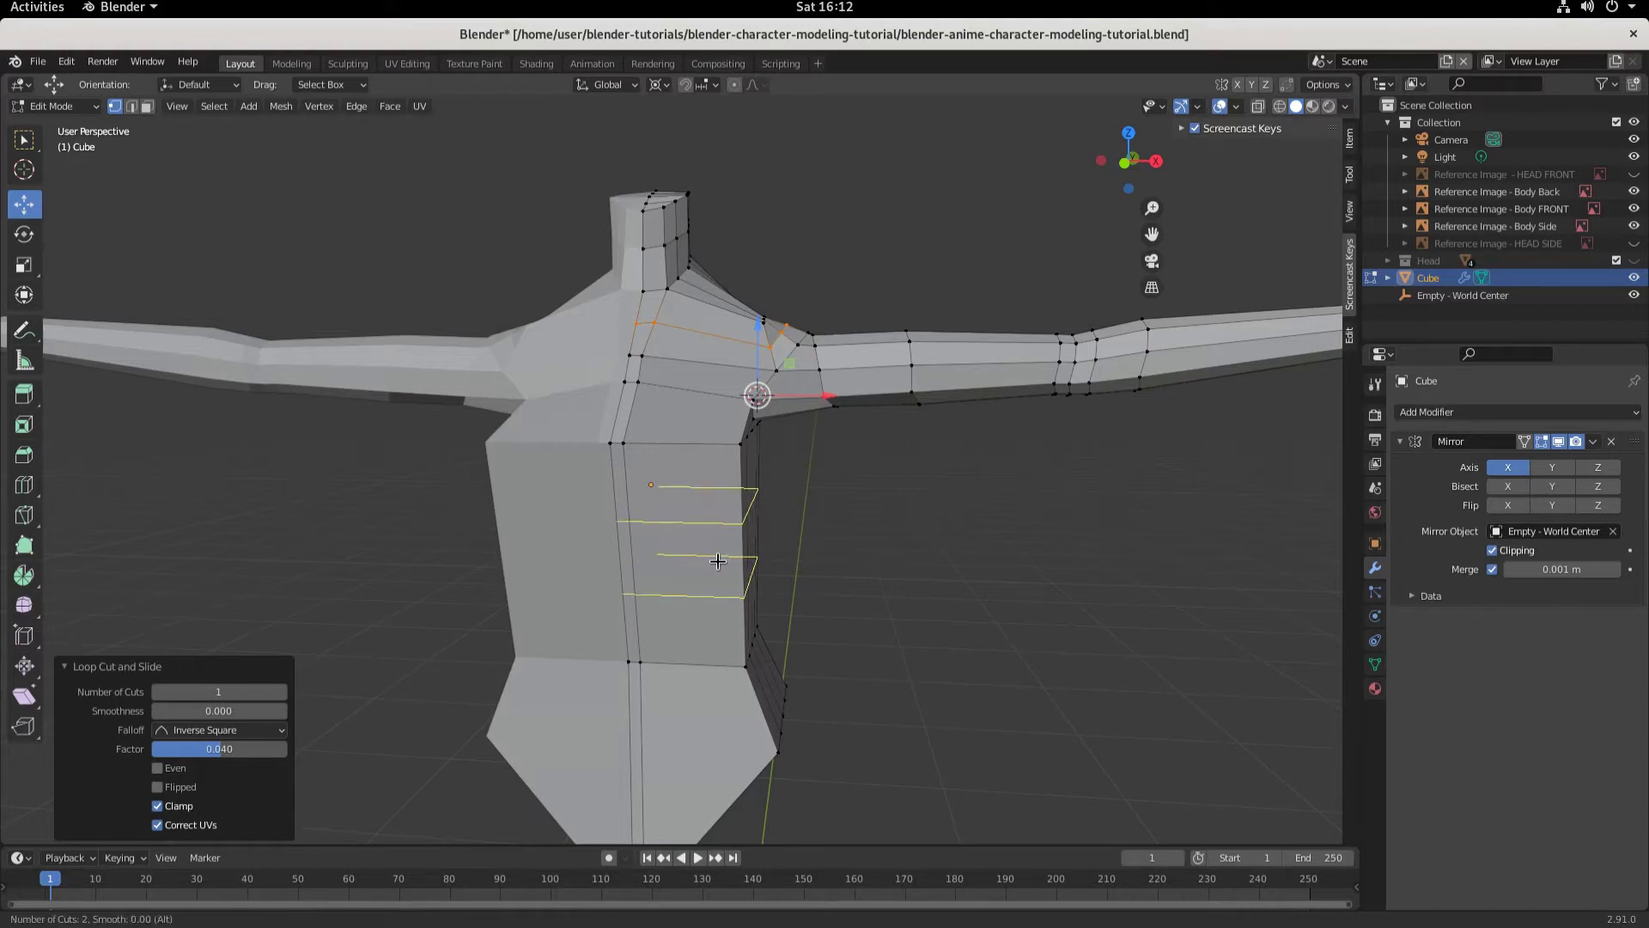
click(717, 561)
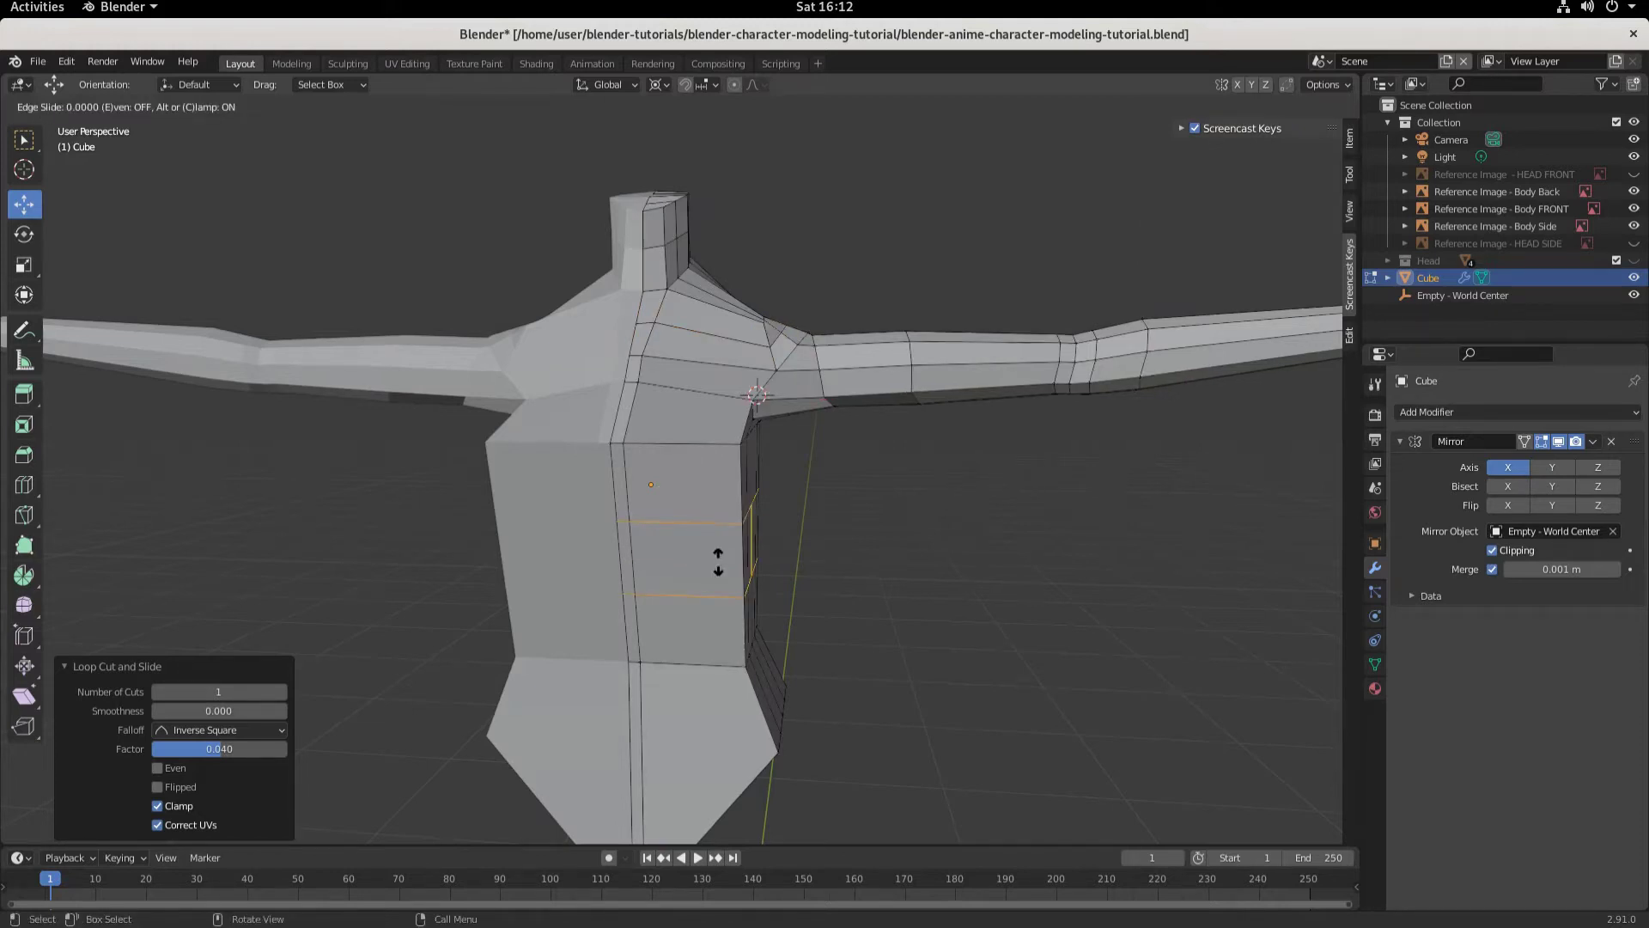
right_click(718, 561)
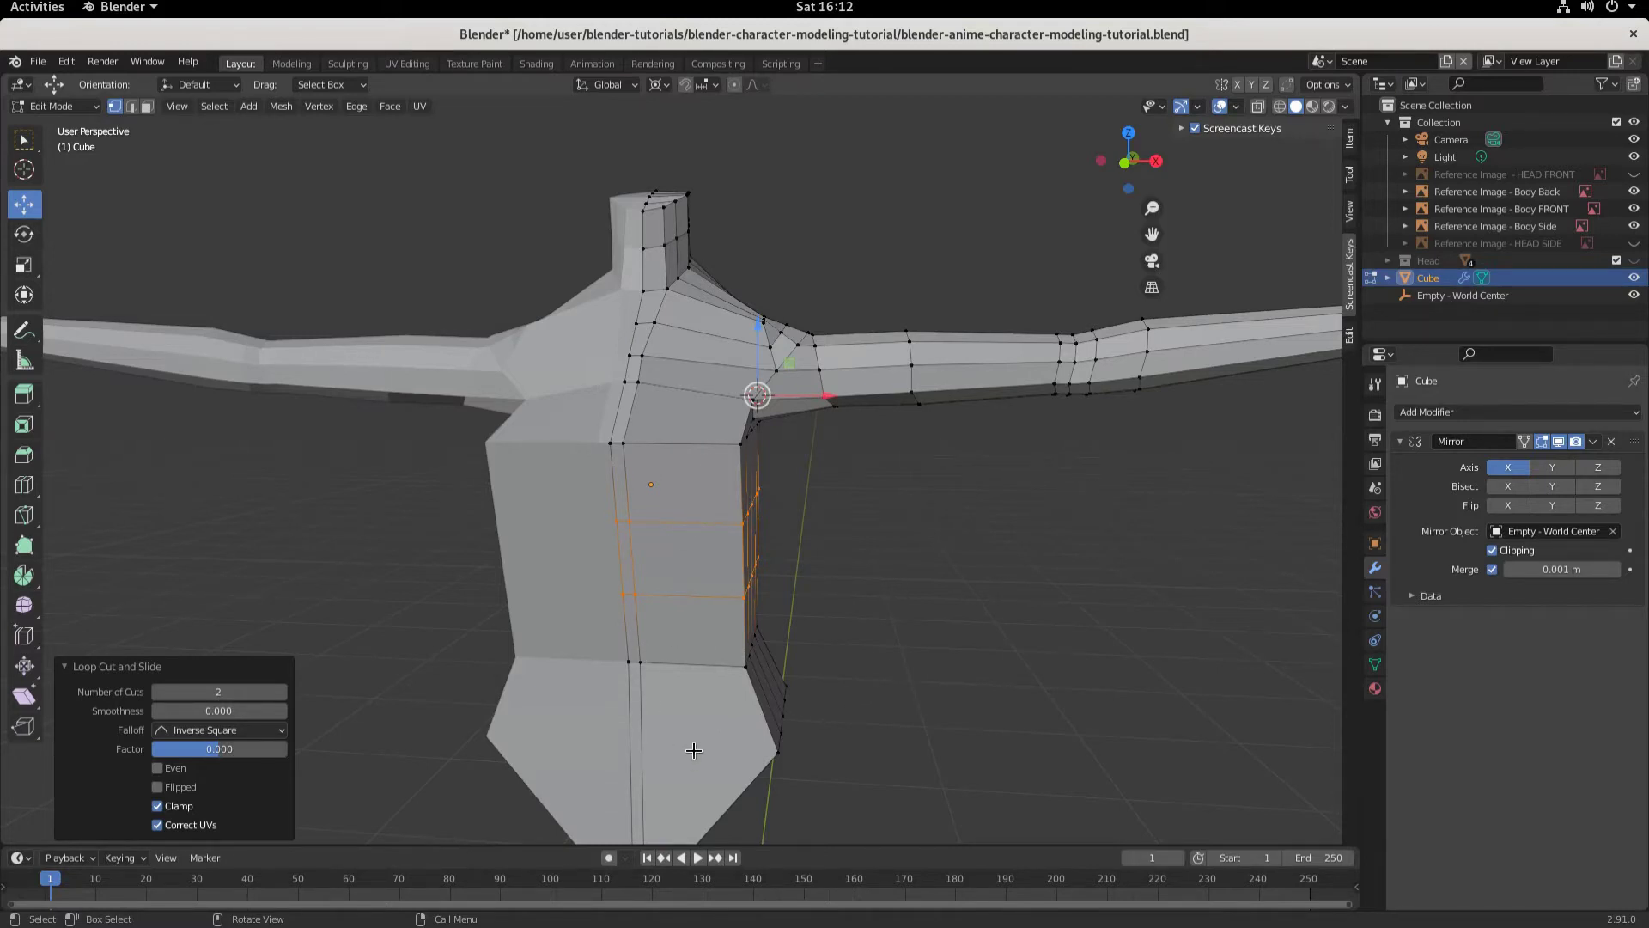
Step: In front view, add one loop cut across the pelvis between waist and hip, slid to a factor of 0.175
key(KP_1)
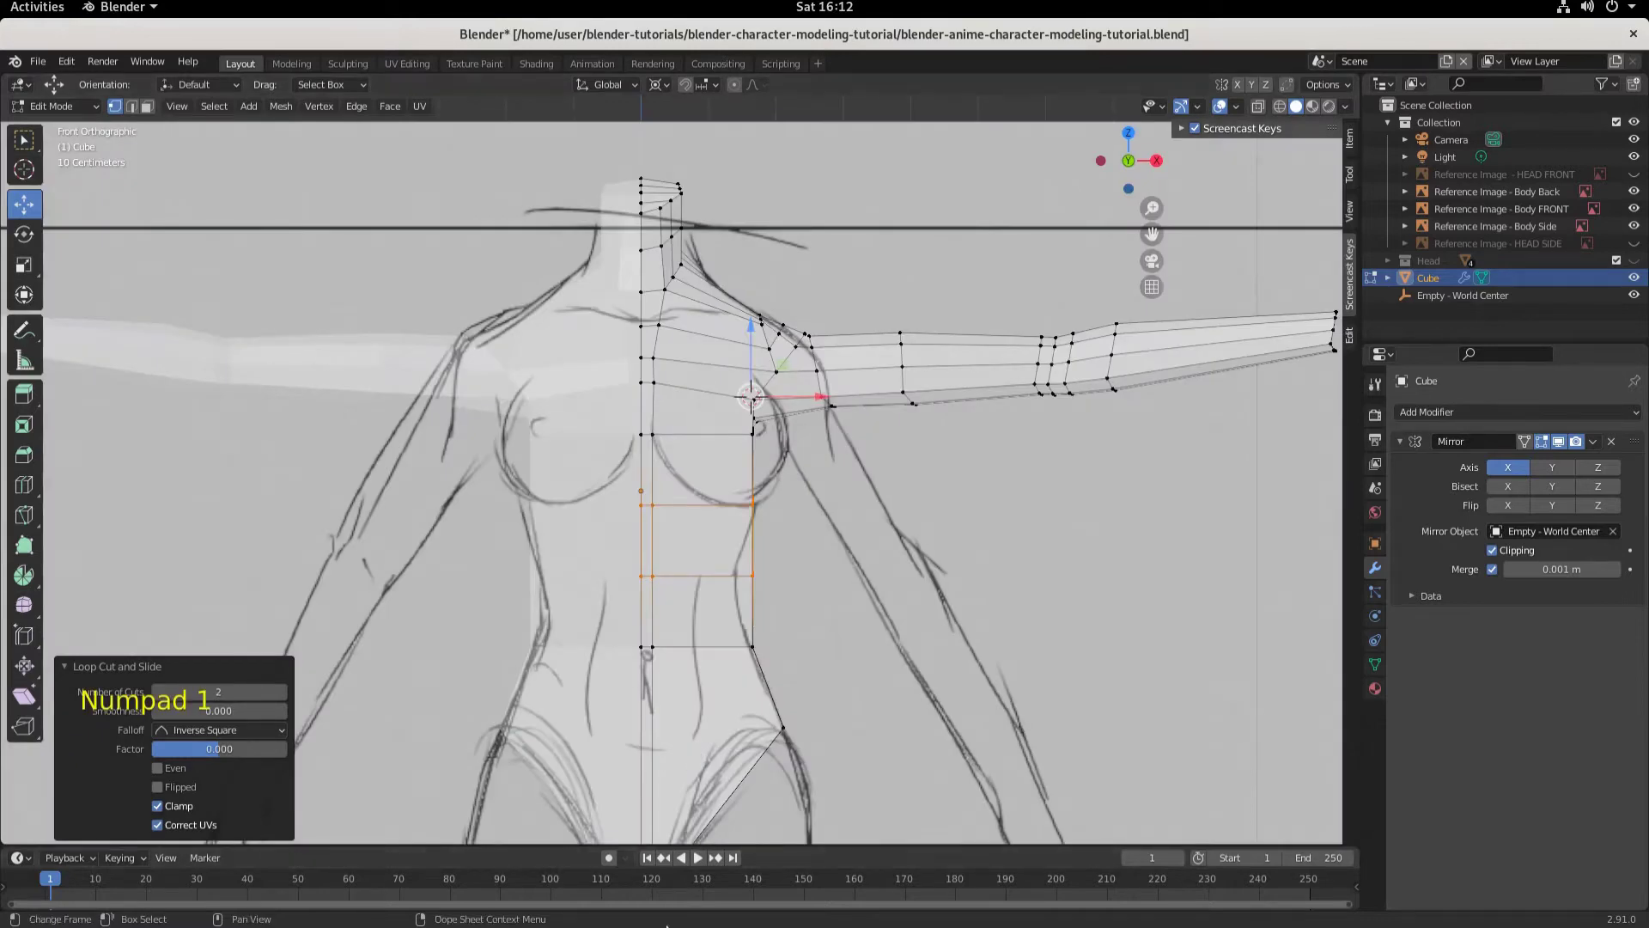
shift+middle_drag(736, 720, 688, 490)
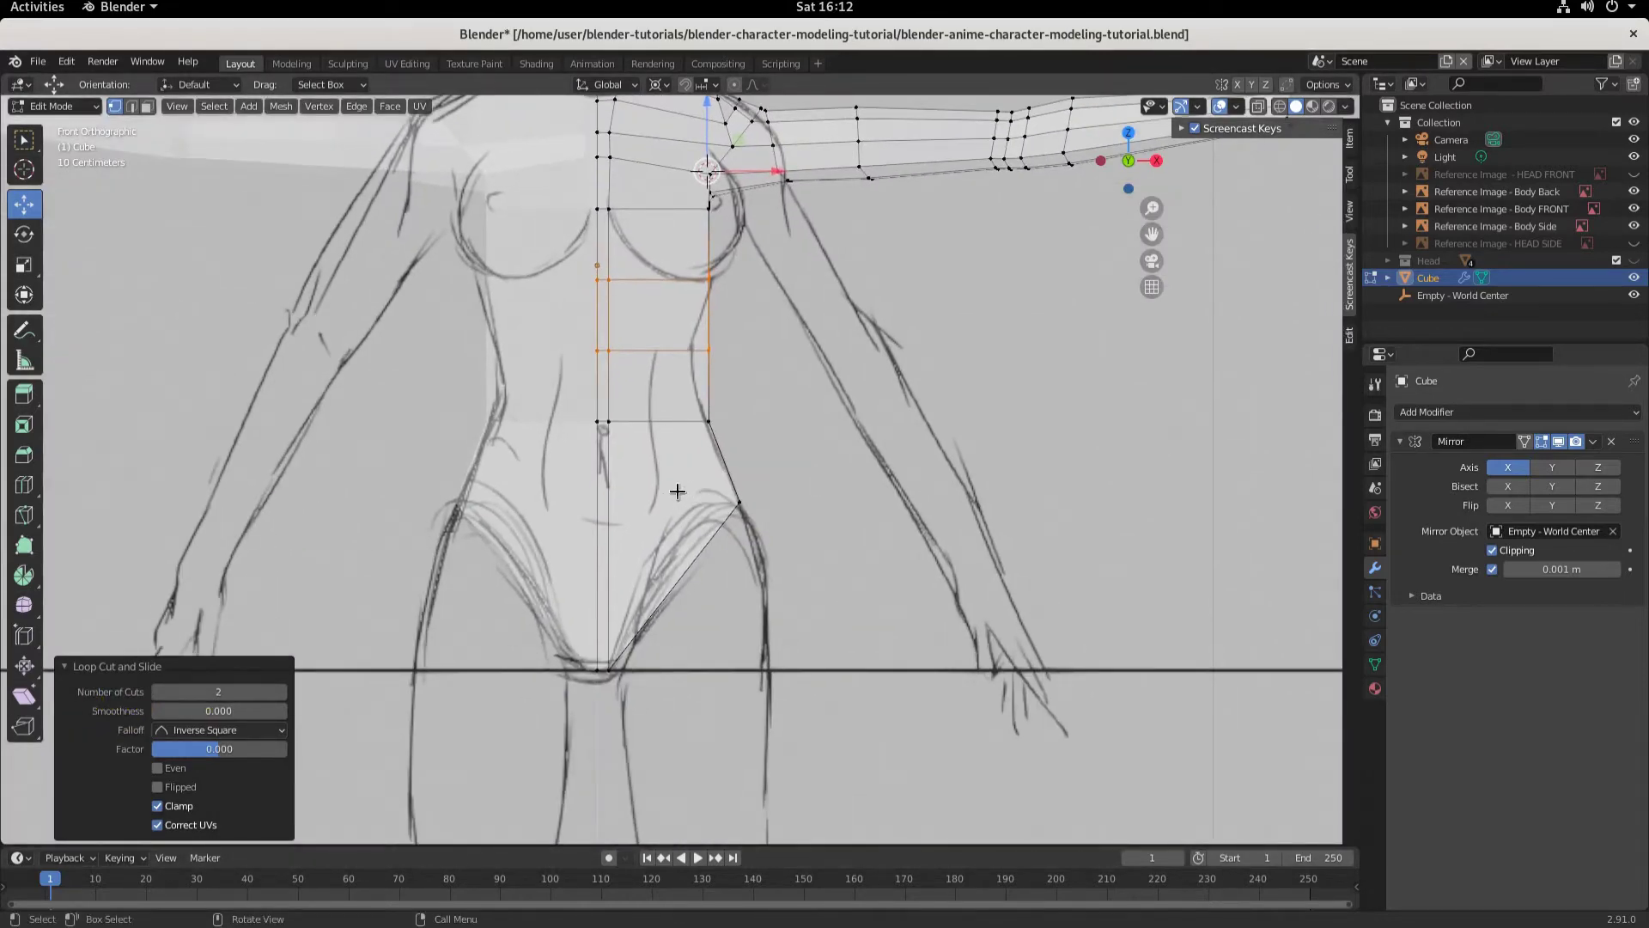
key(ctrl+r)
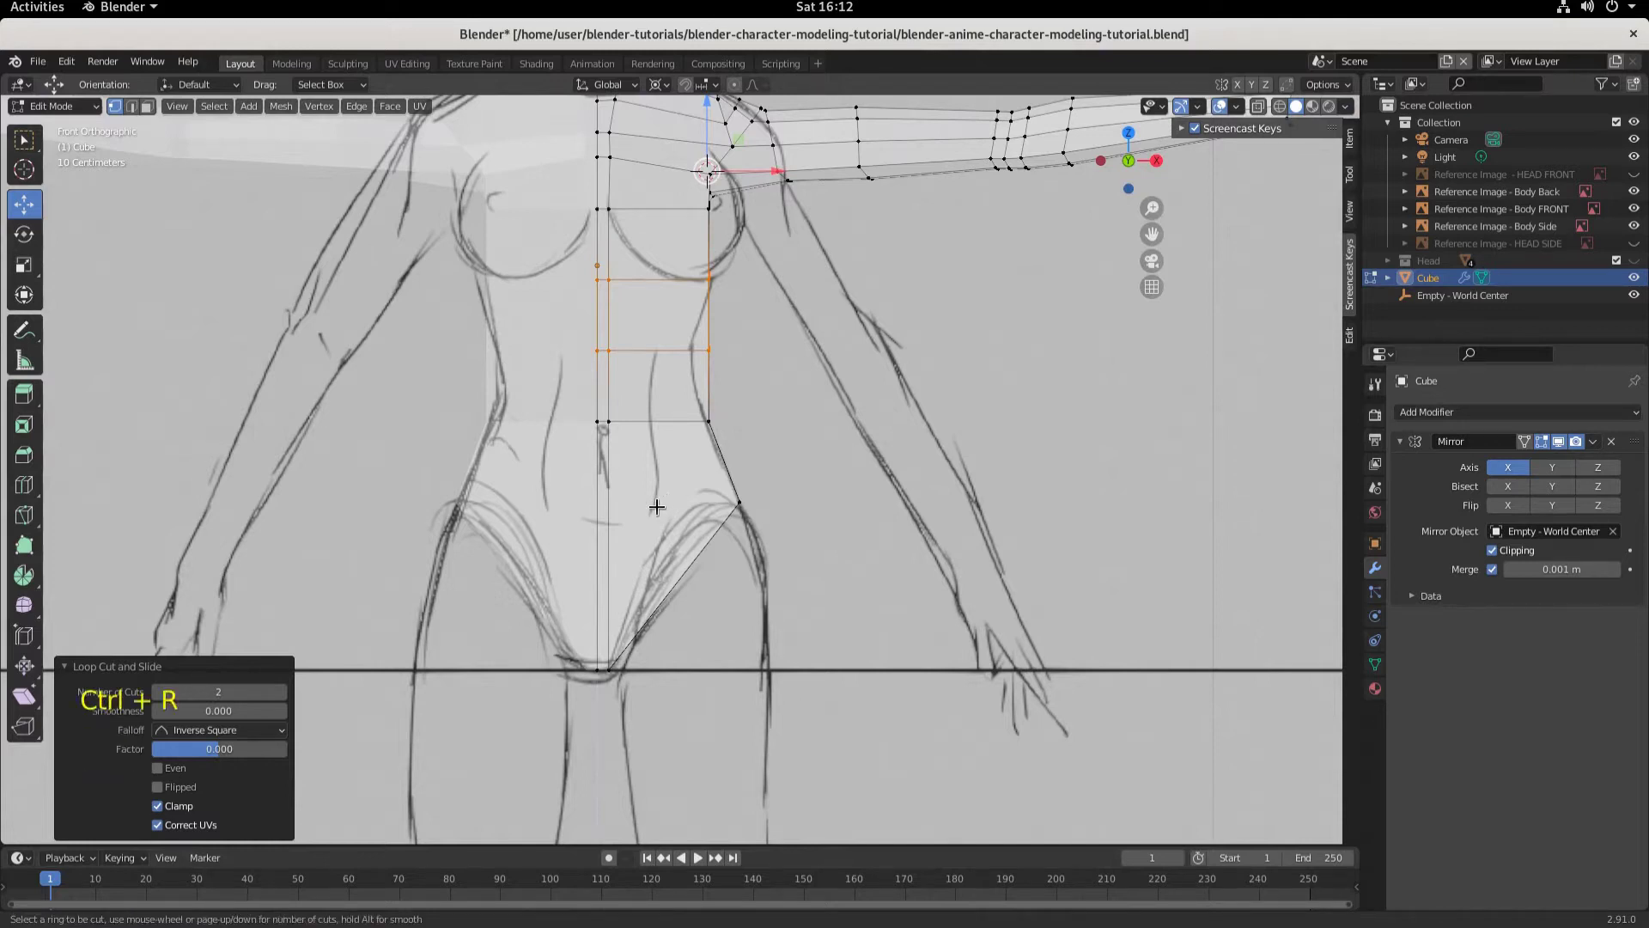
click(701, 476)
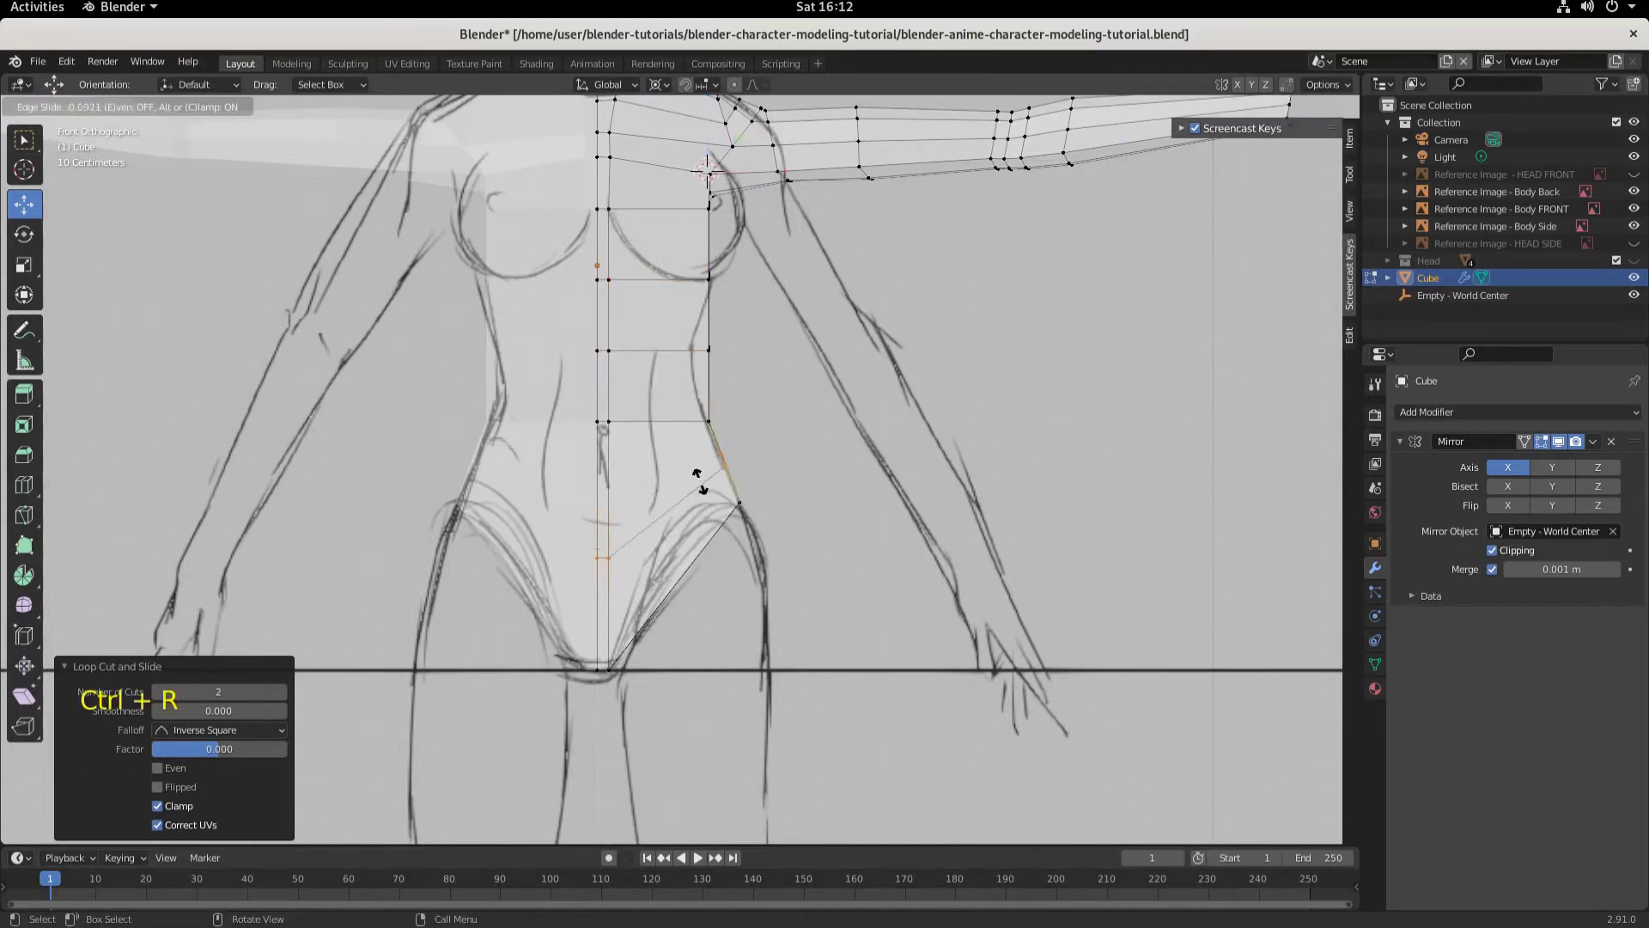
click(692, 471)
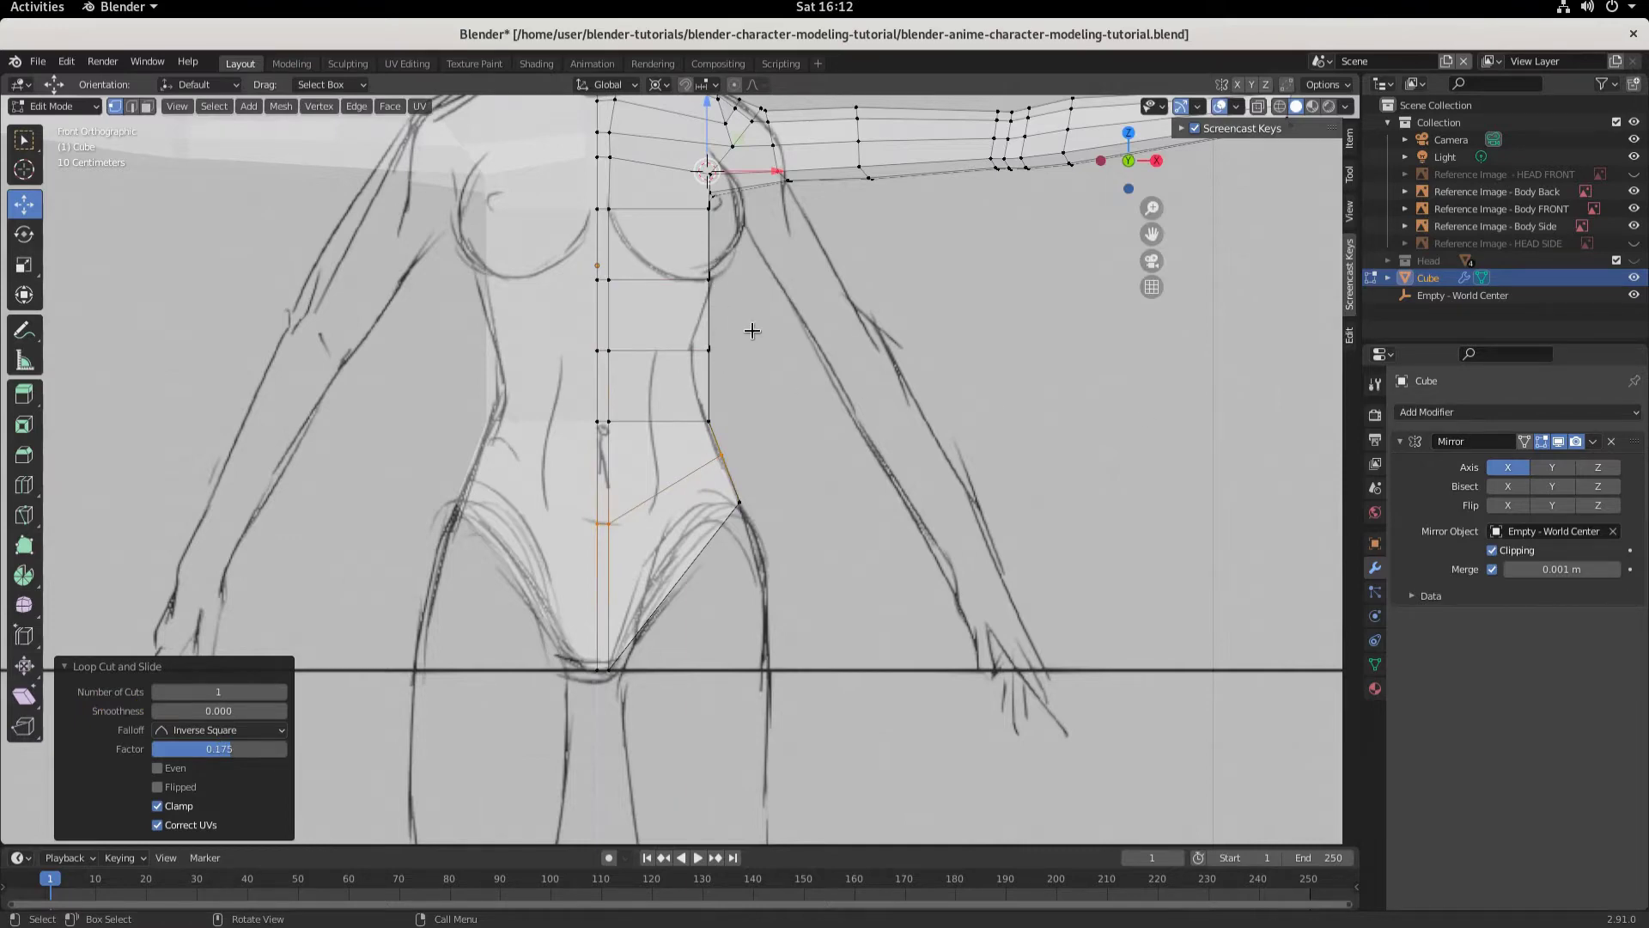
Step: Add one vertical loop cut down the front of the editable torso half, centred between centre strip and side, without sliding
scroll(756, 335, down, 1)
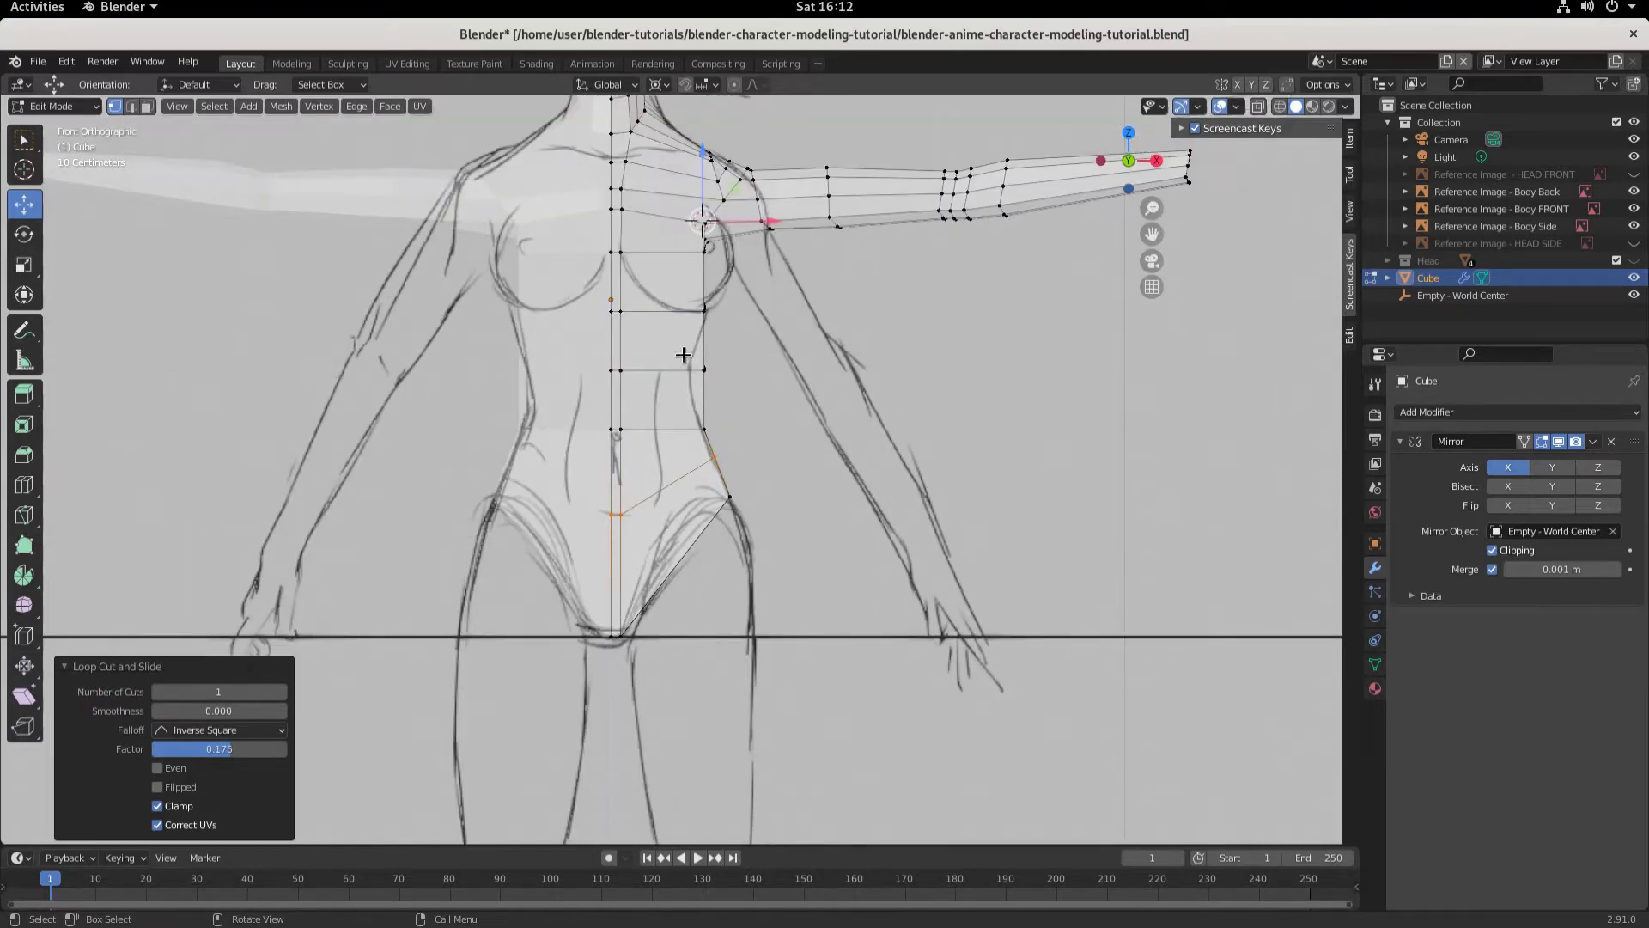
mouse_move(817, 409)
middle_down()
mouse_move(824, 467)
mouse_move(892, 458)
middle_up()
key(shift)
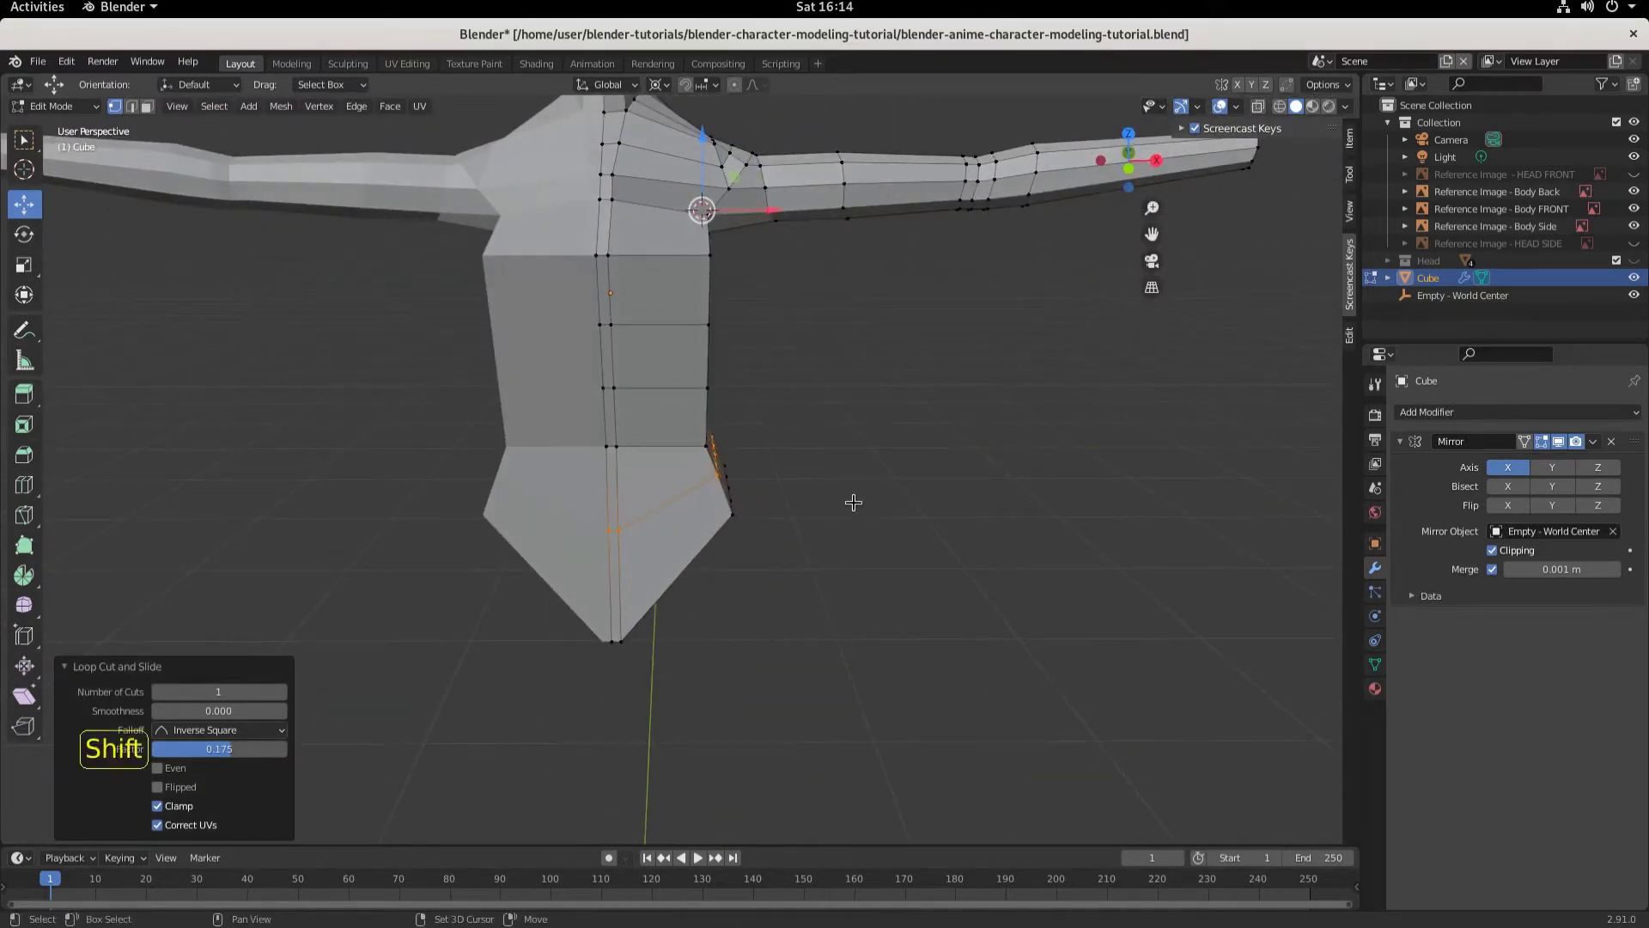
shift+middle_drag(853, 503, 869, 618)
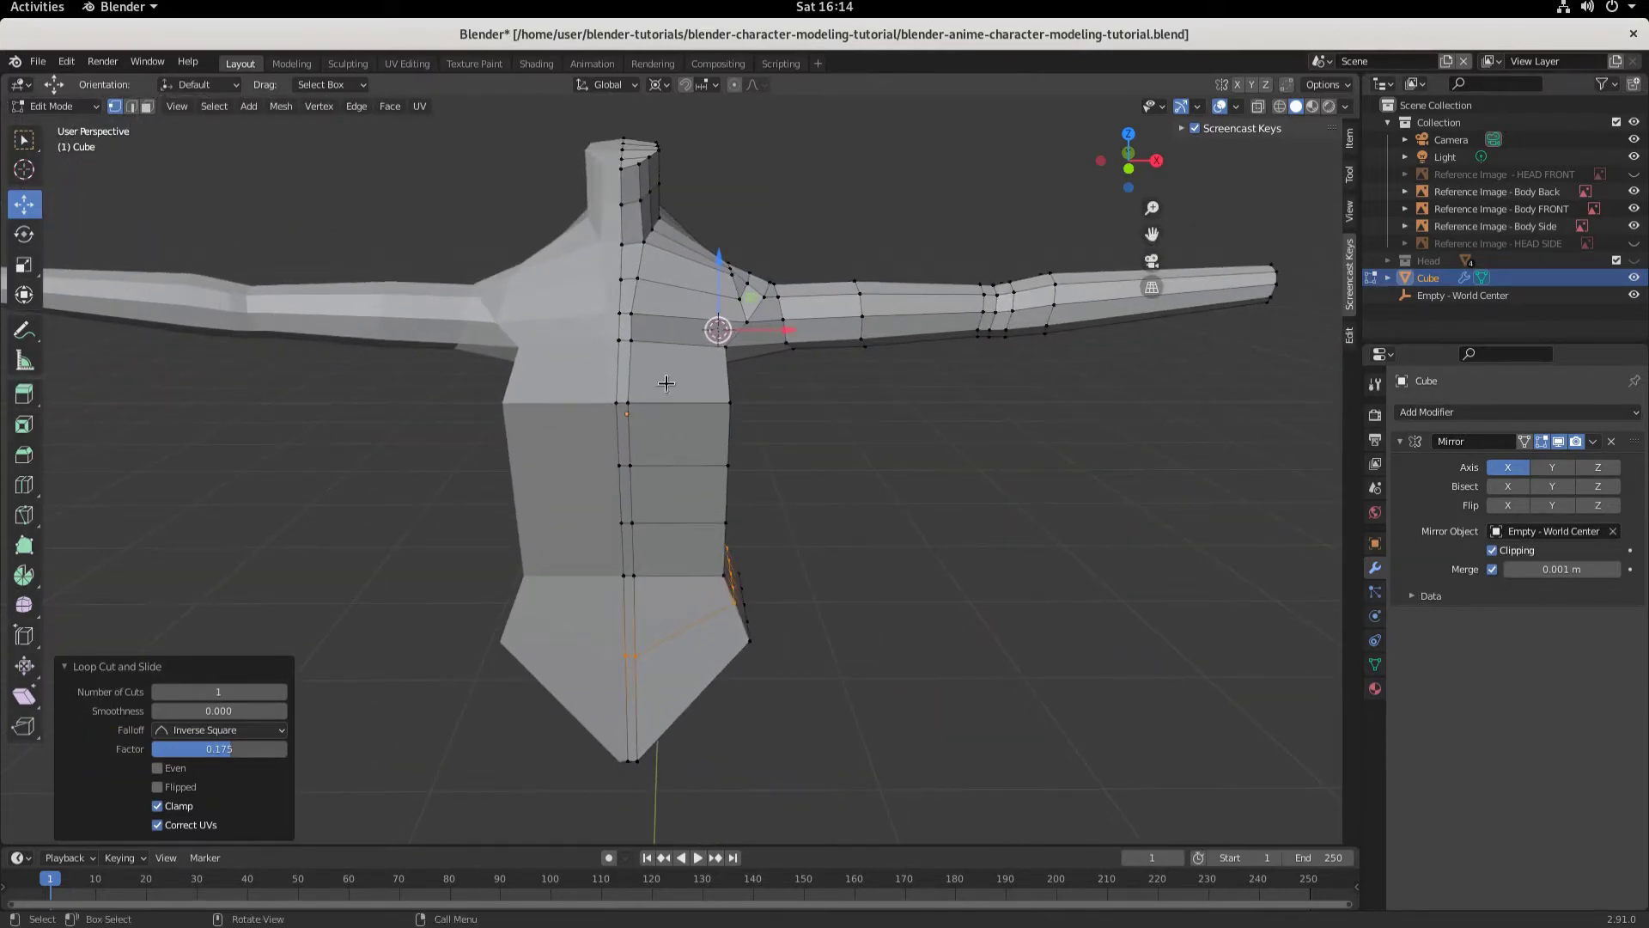
key(ctrl)
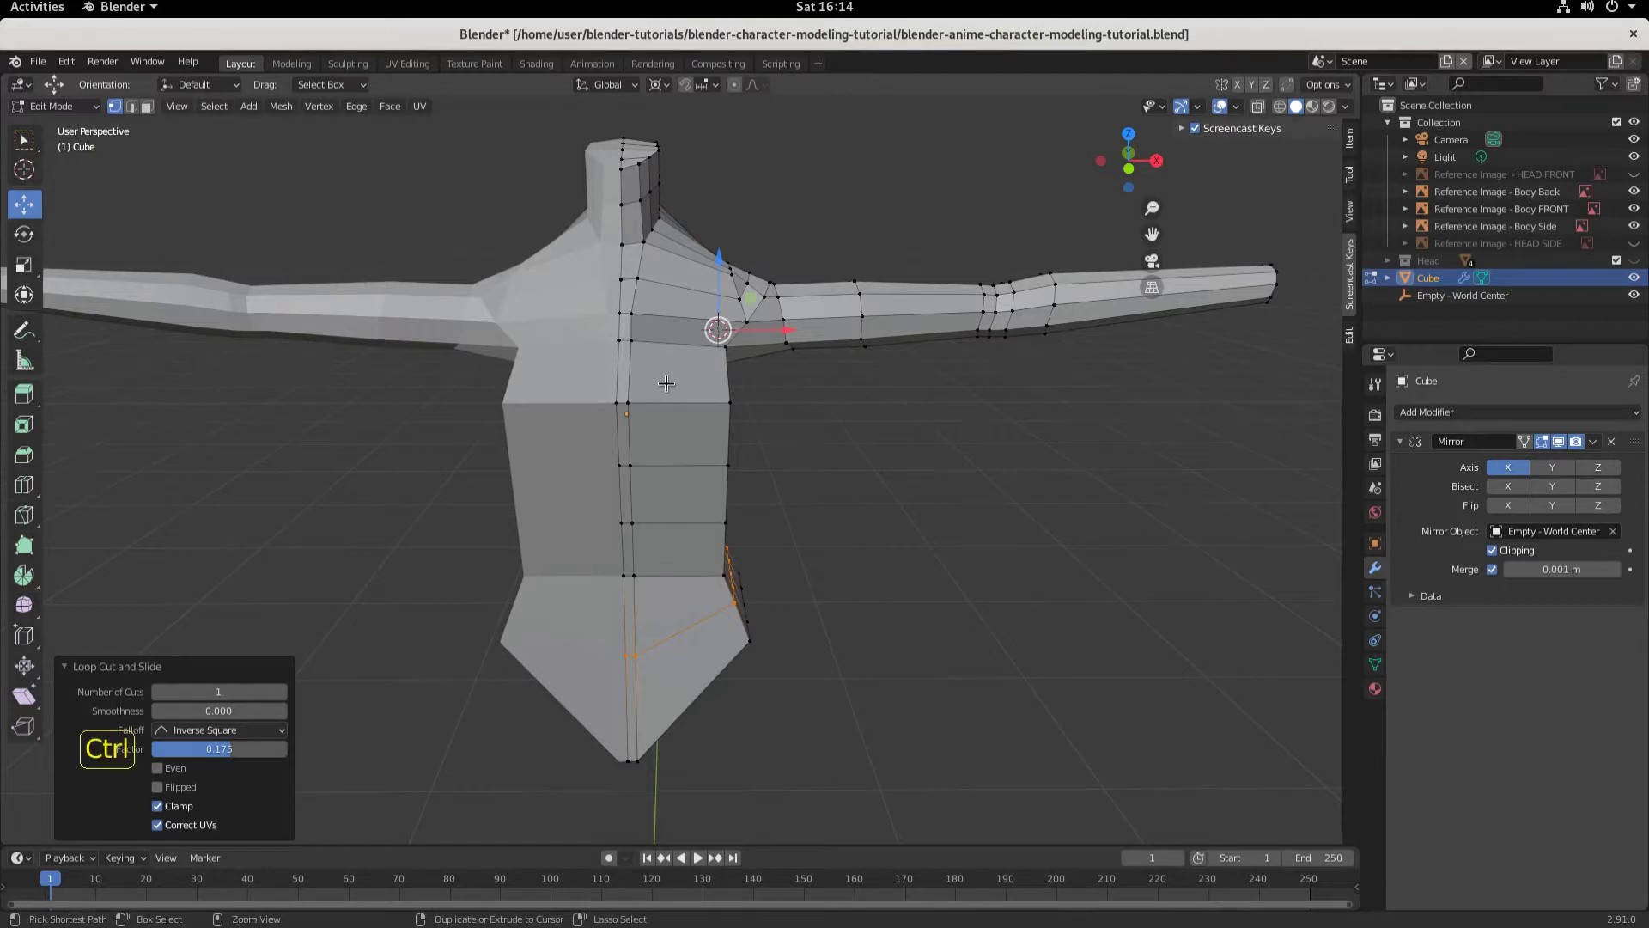
key(ctrl+r)
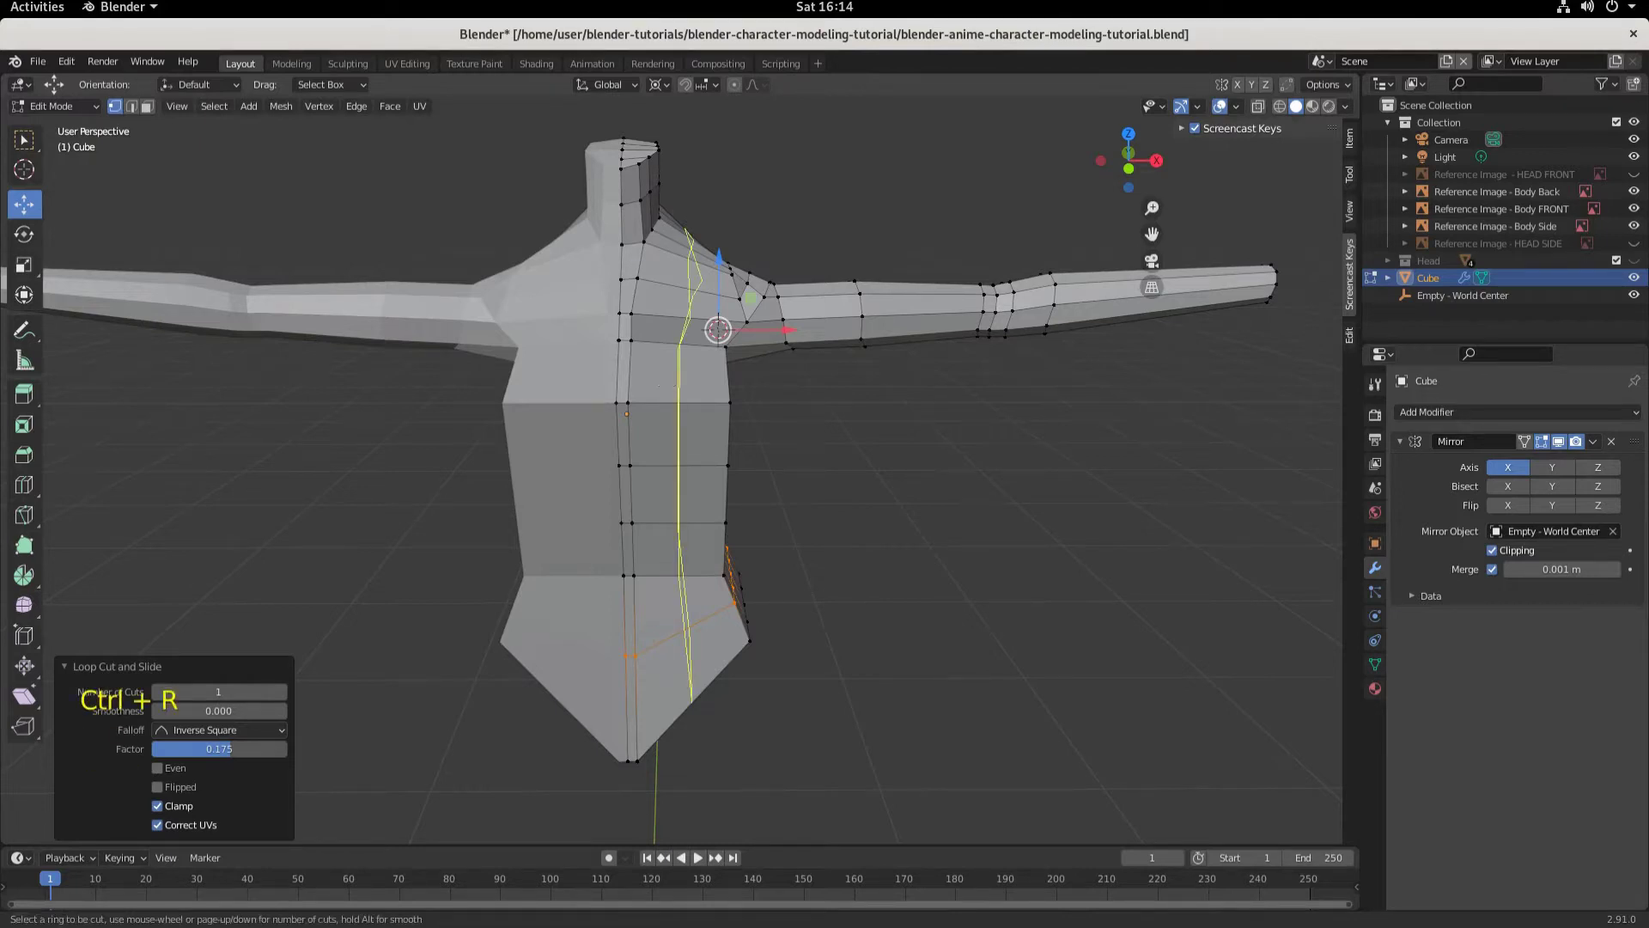
click(667, 384)
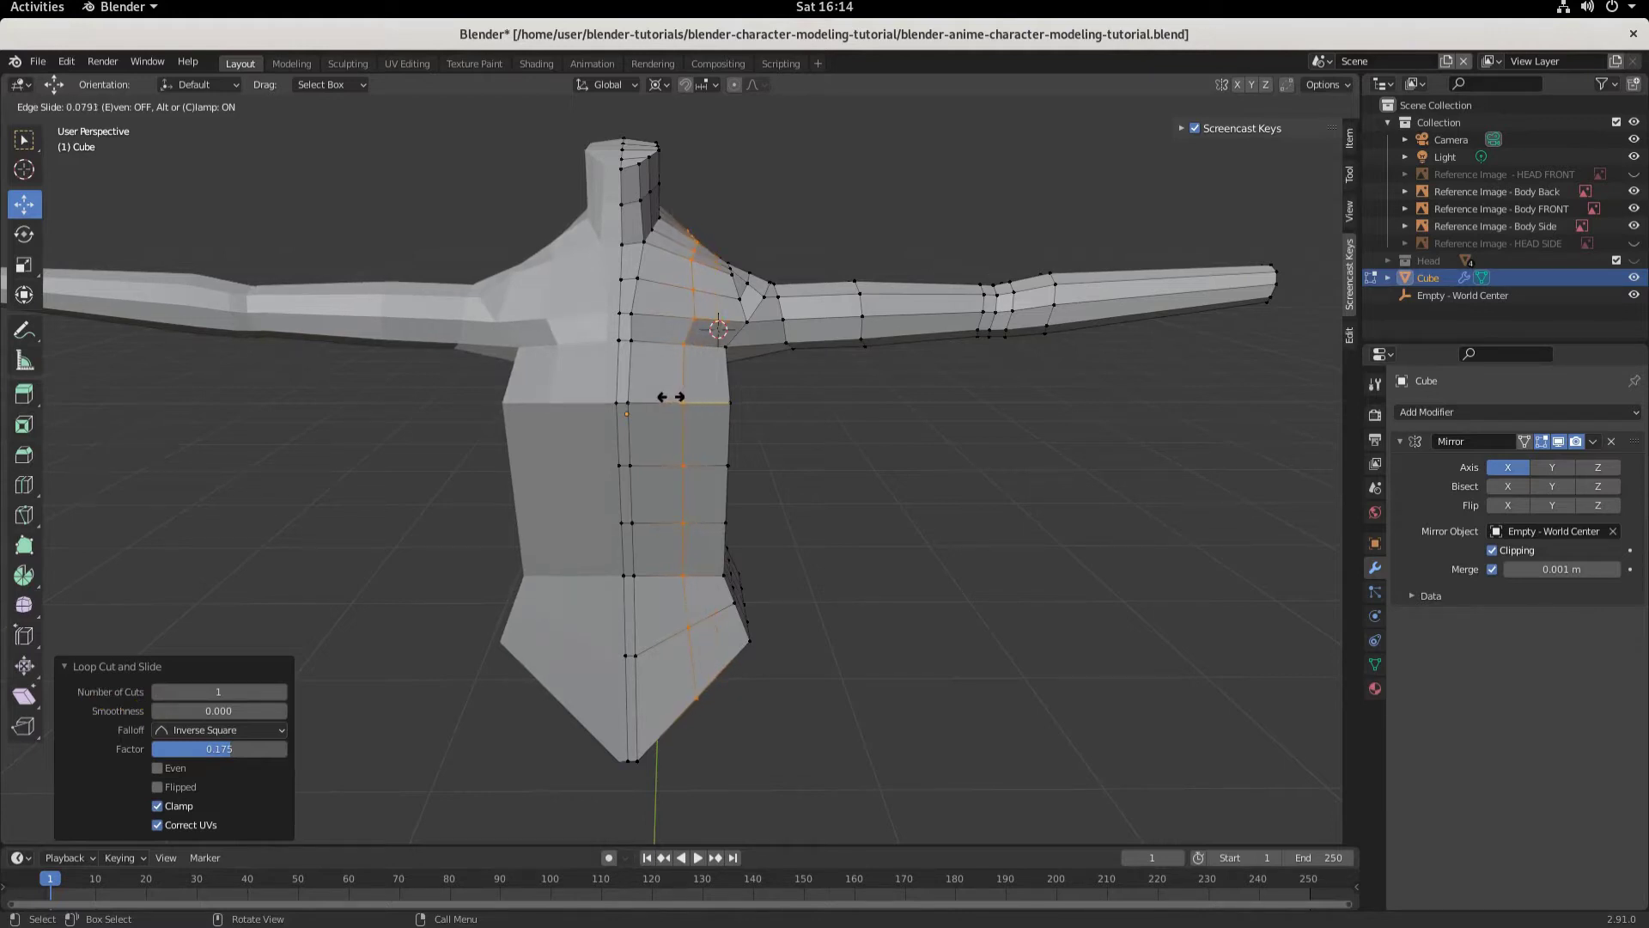
right_click(662, 400)
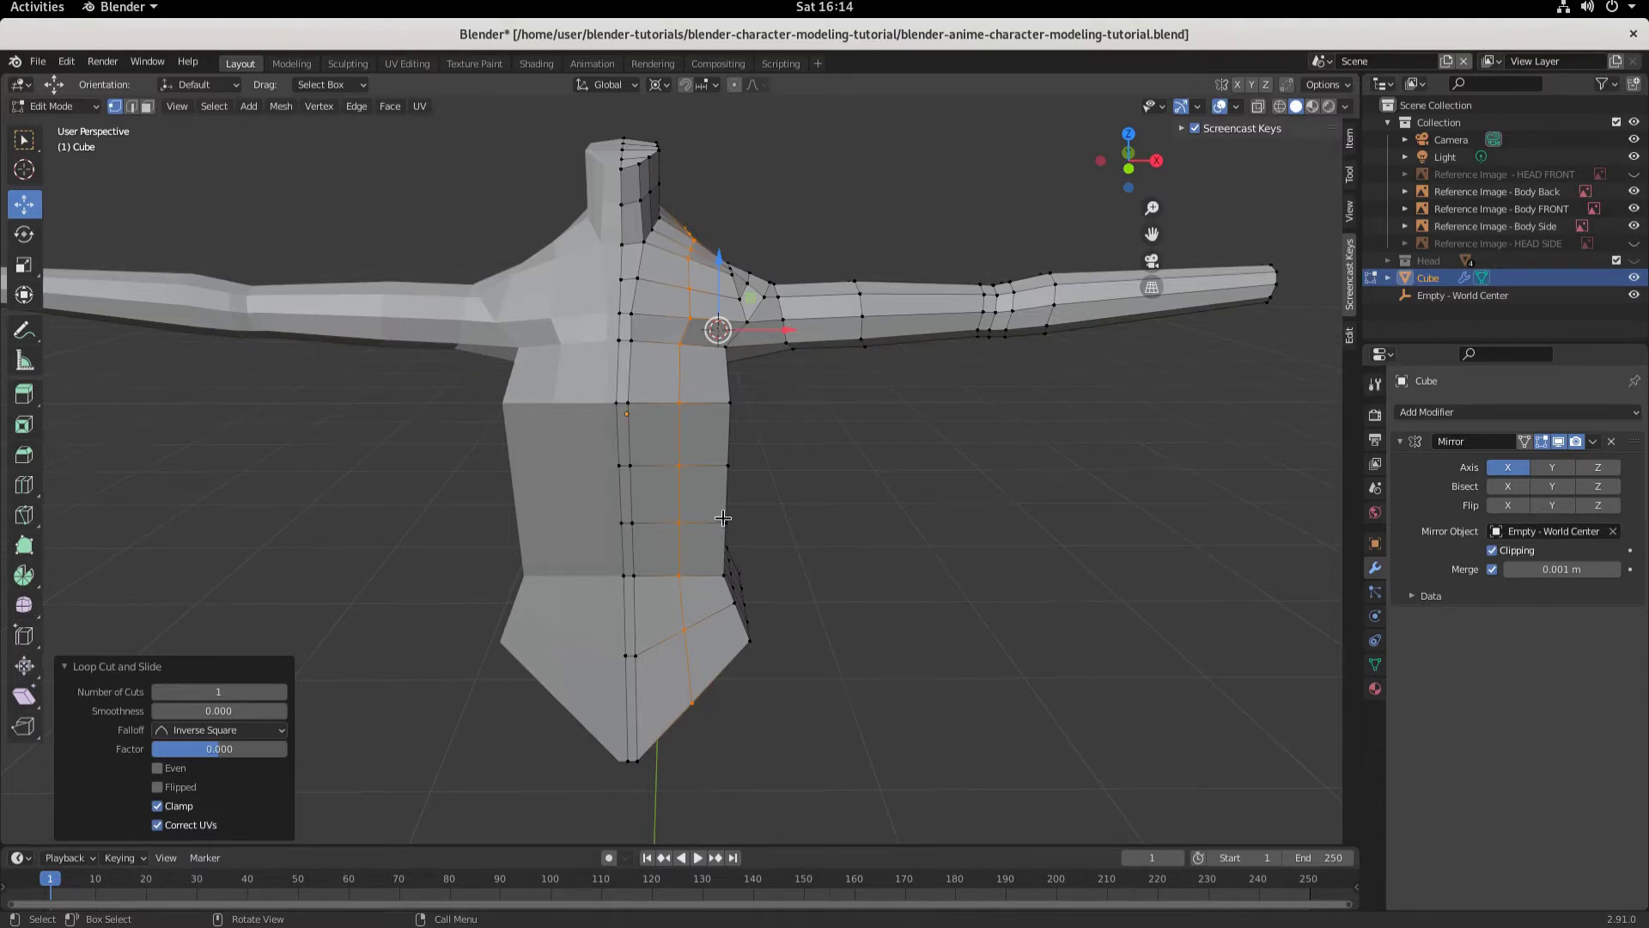
Step: Move the upper-back vertices behind the shoulder along Y by about 0.026 m and 0.007 m, and save the file
middle_drag(737, 521, 905, 356)
key(alt+a)
mouse_move(799, 332)
mouse_down()
mouse_move(835, 338)
mouse_move(821, 336)
mouse_up()
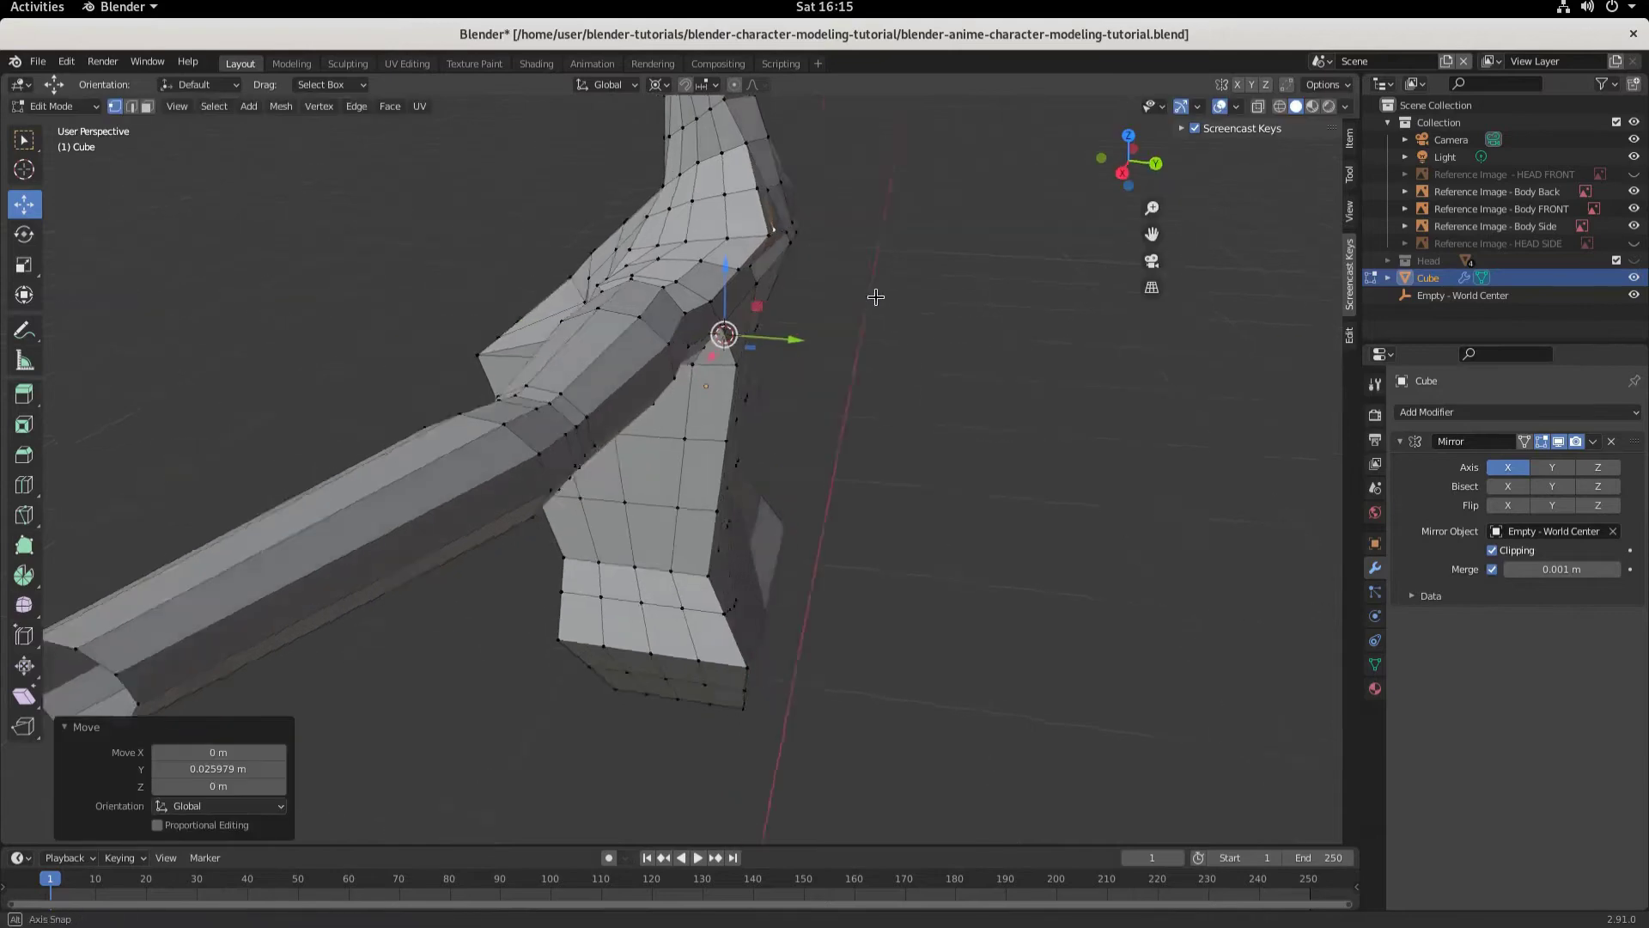
middle_drag(873, 294, 817, 295)
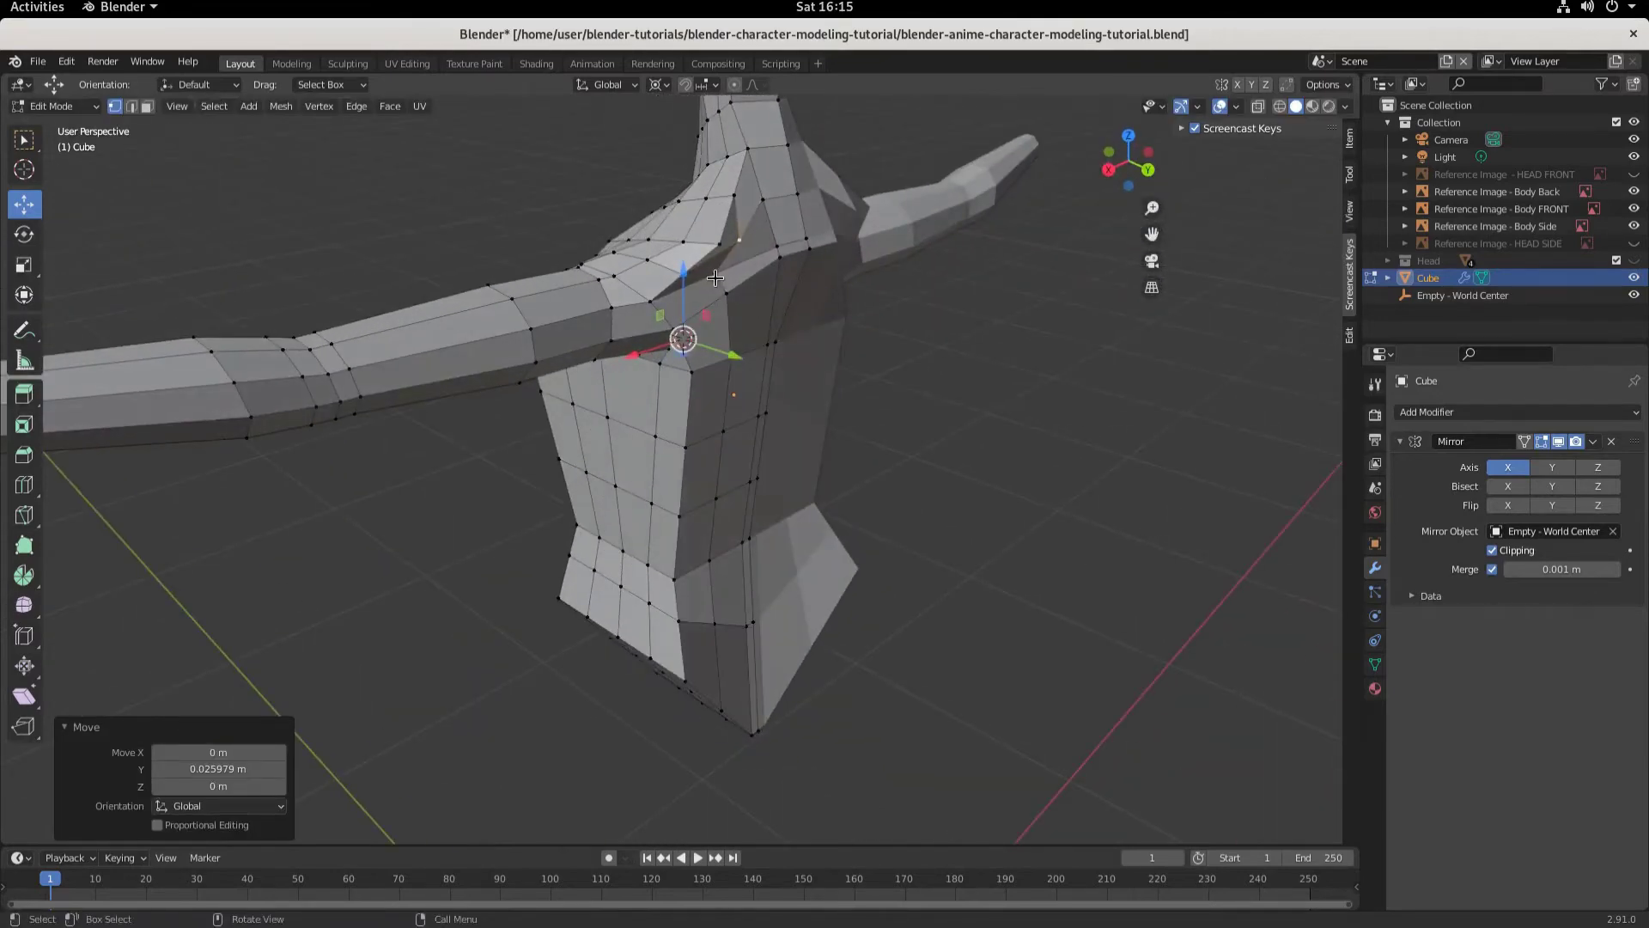
middle_drag(854, 357, 809, 318)
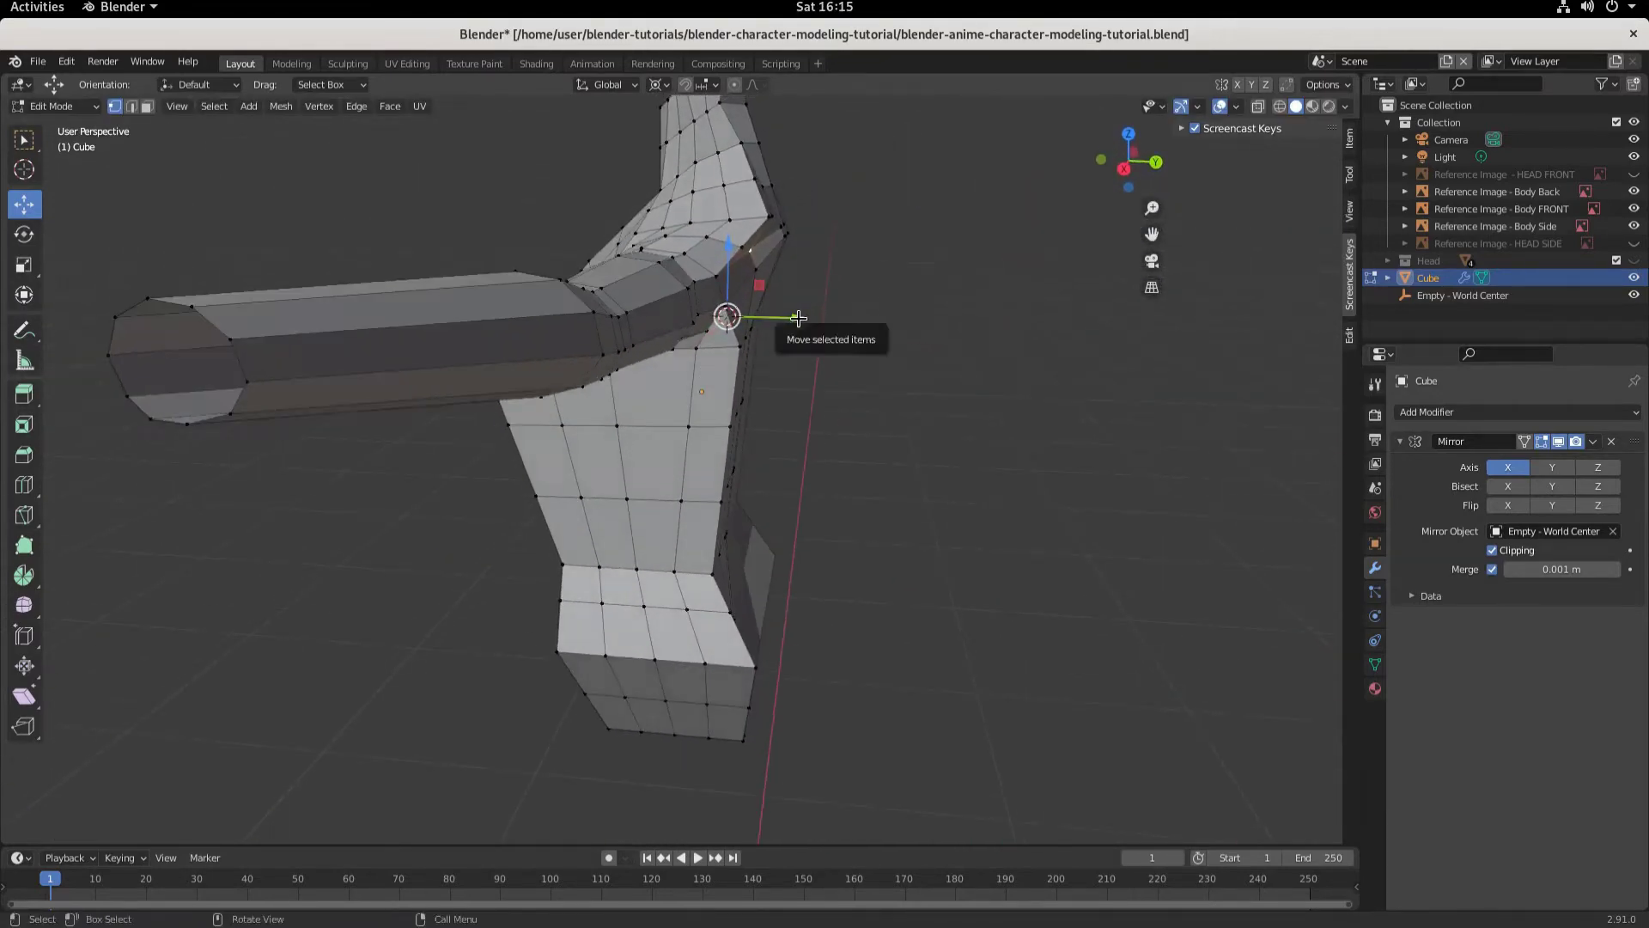
drag(809, 318, 808, 319)
middle_drag(794, 454, 796, 533)
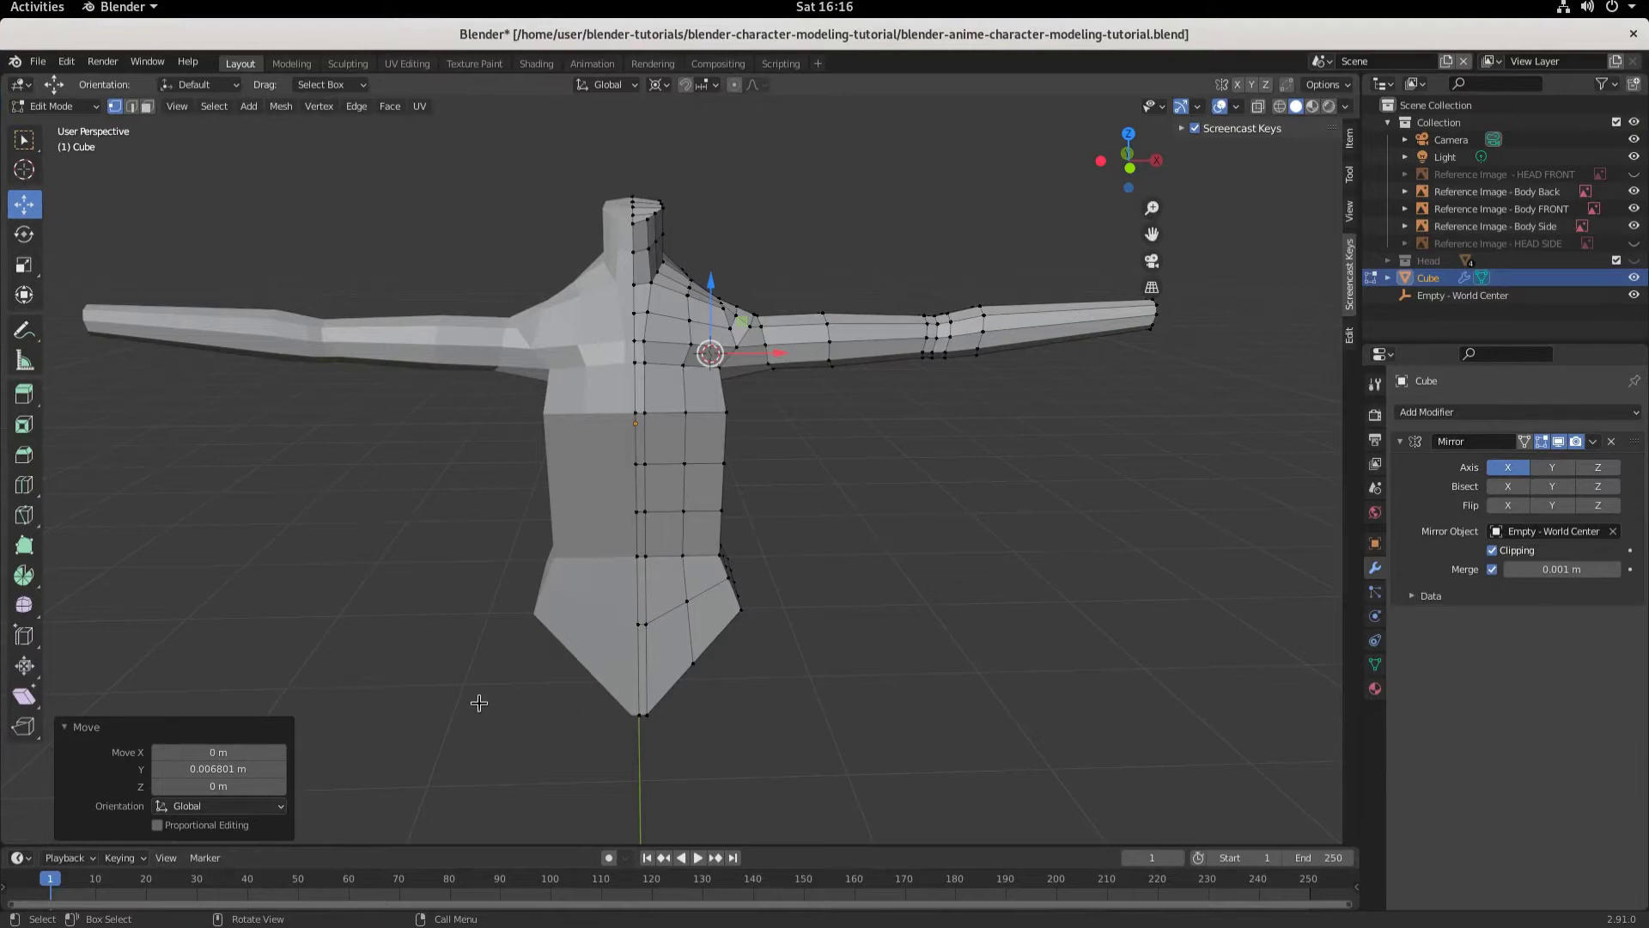
key(ctrl+s)
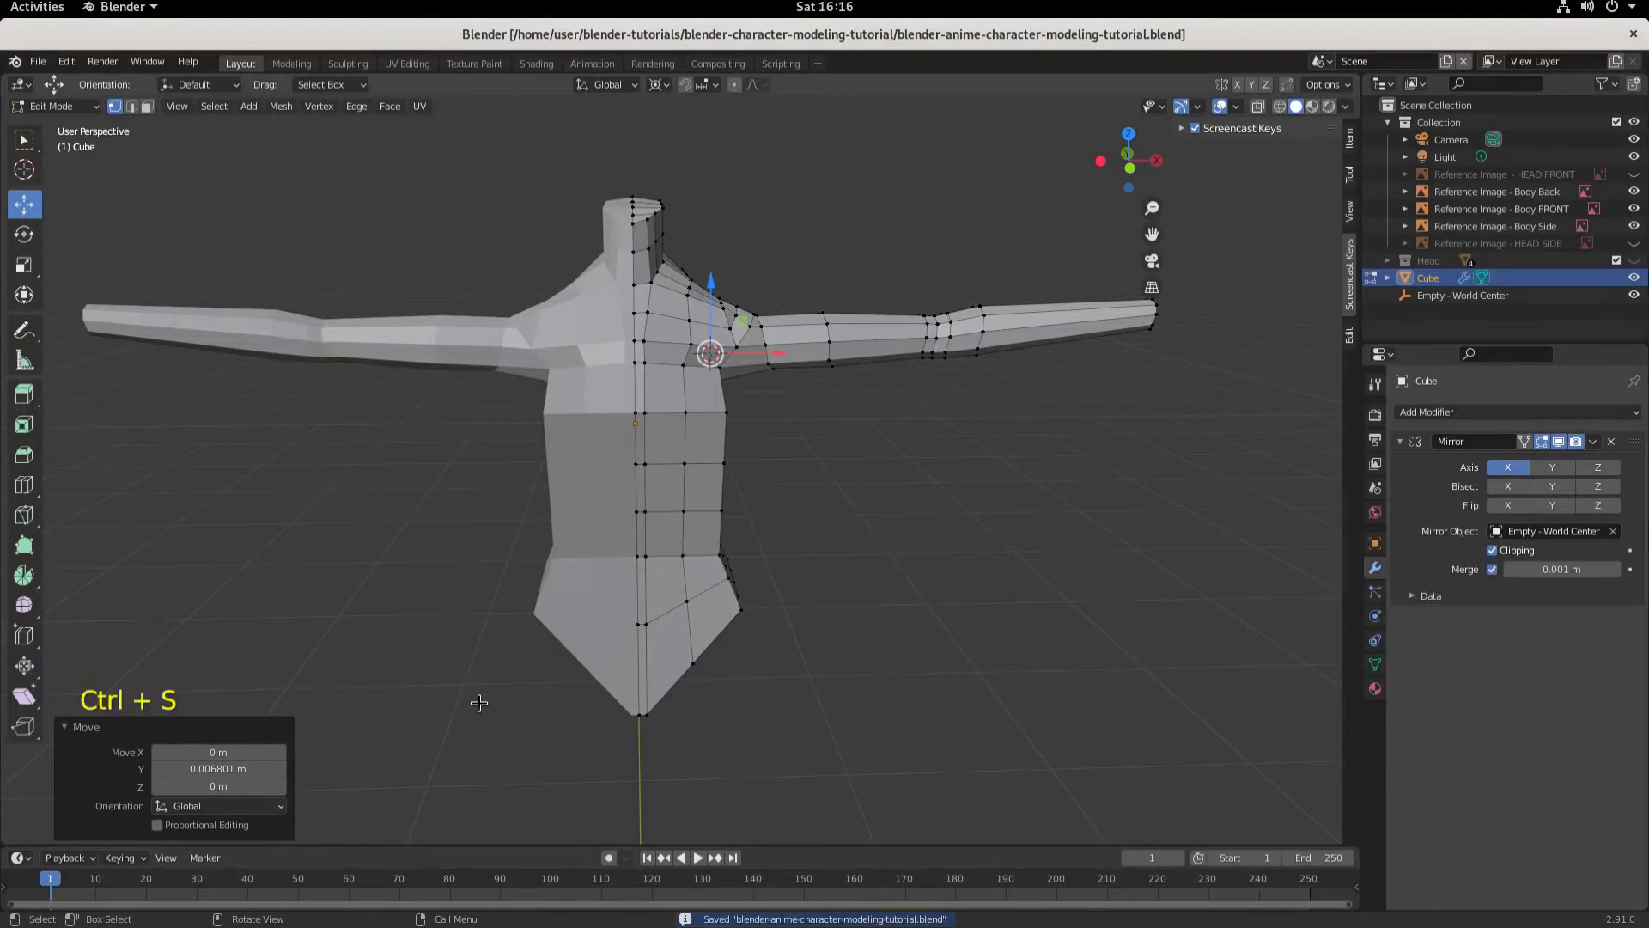
Step: Save the file again and switch to the Sculpting workspace
middle_drag(977, 654, 902, 658)
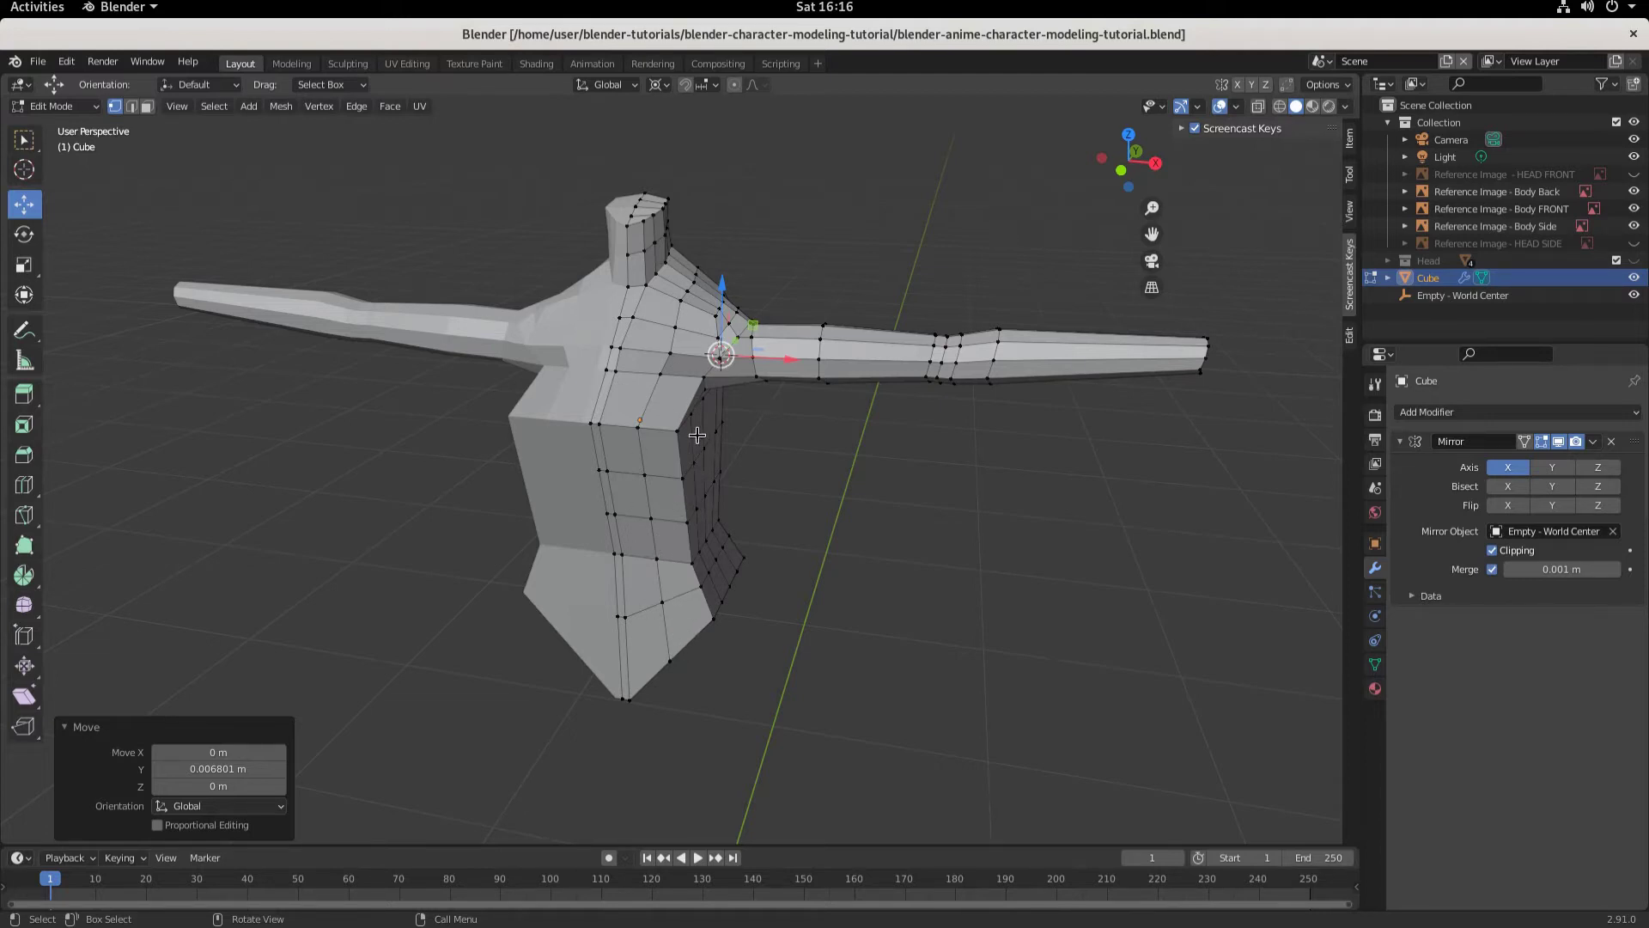
scroll(717, 472, up, 5)
mouse_move(714, 471)
middle_down()
mouse_move(321, 438)
mouse_move(703, 460)
mouse_move(610, 442)
mouse_move(721, 464)
middle_up()
scroll(702, 460, down, 8)
scroll(737, 476, up, 4)
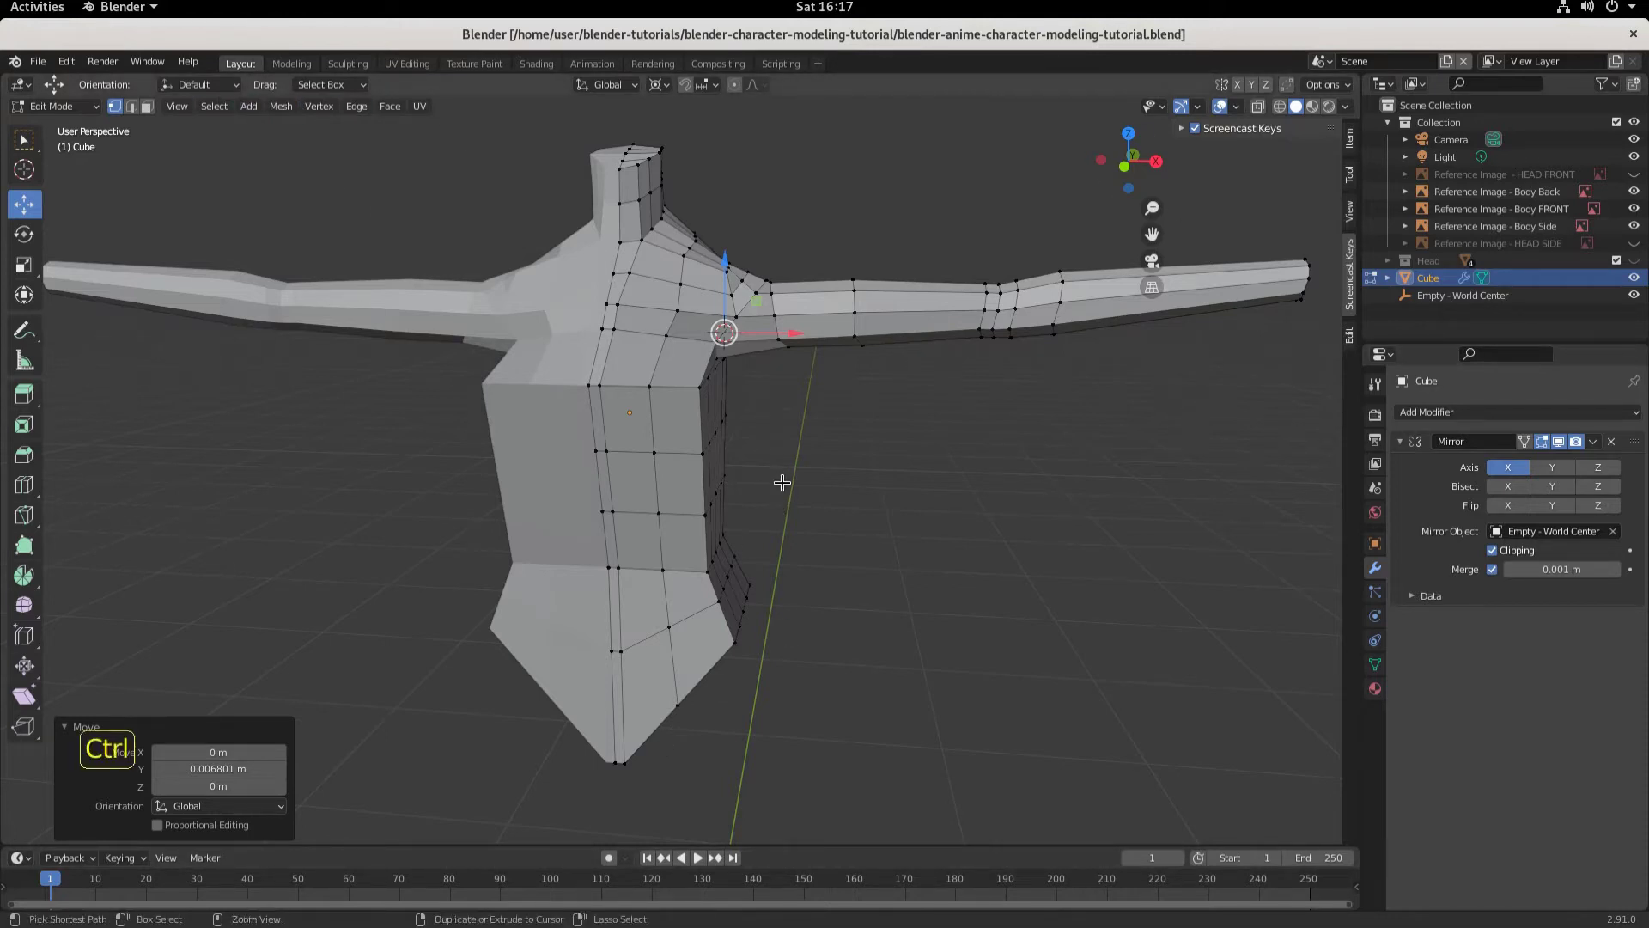
key(ctrl+s)
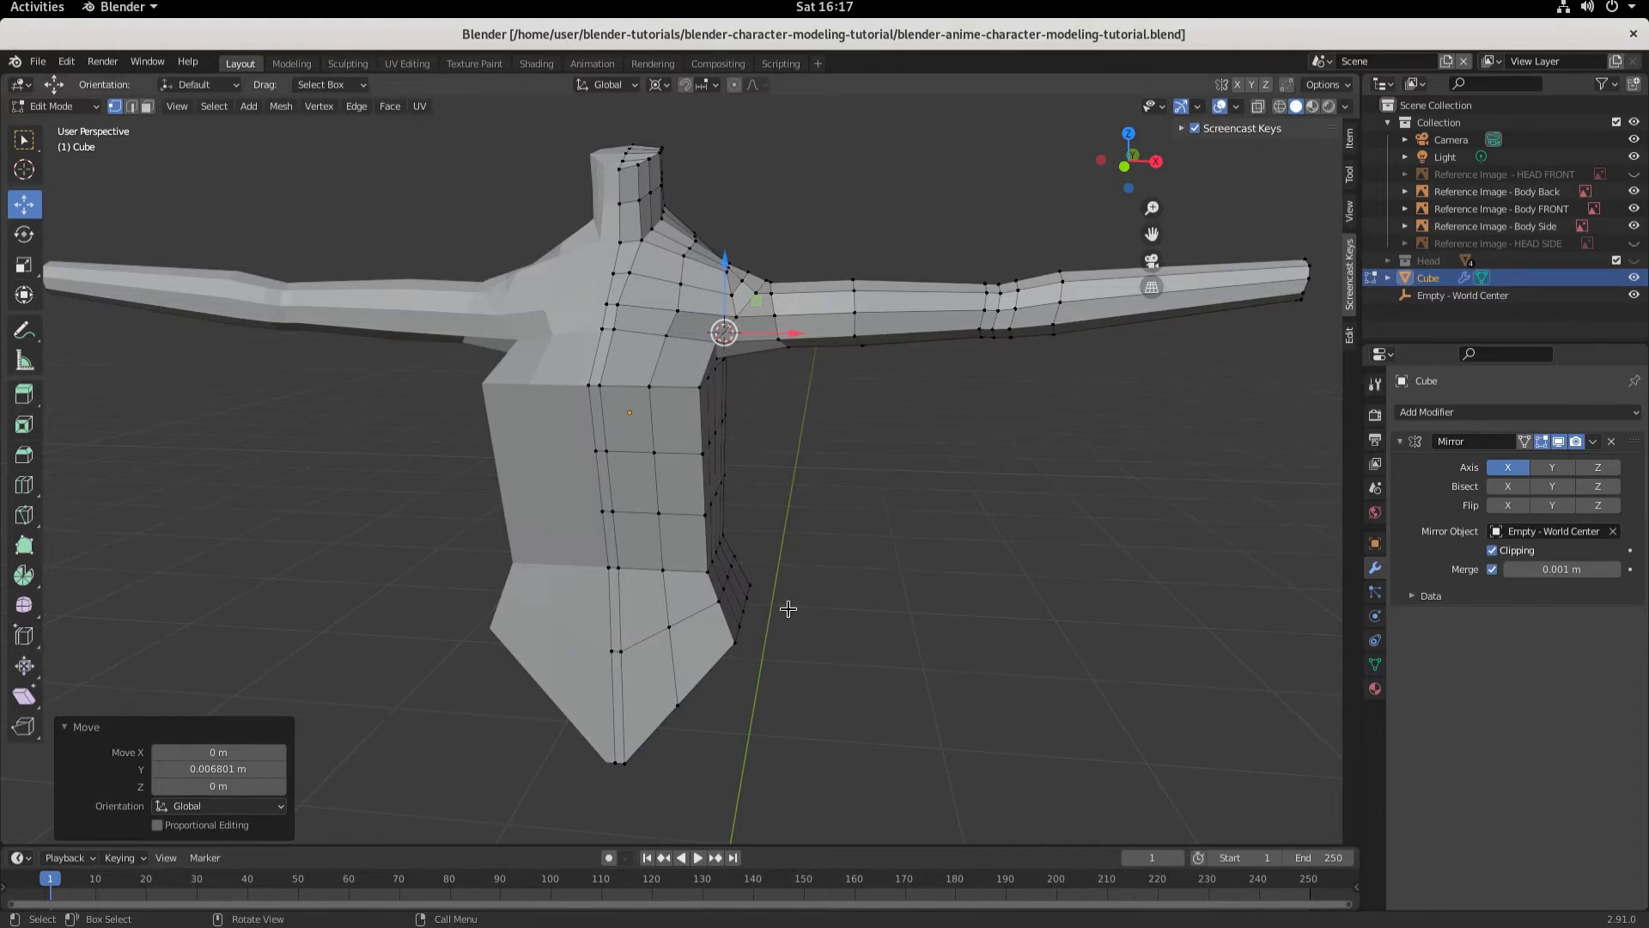
click(348, 64)
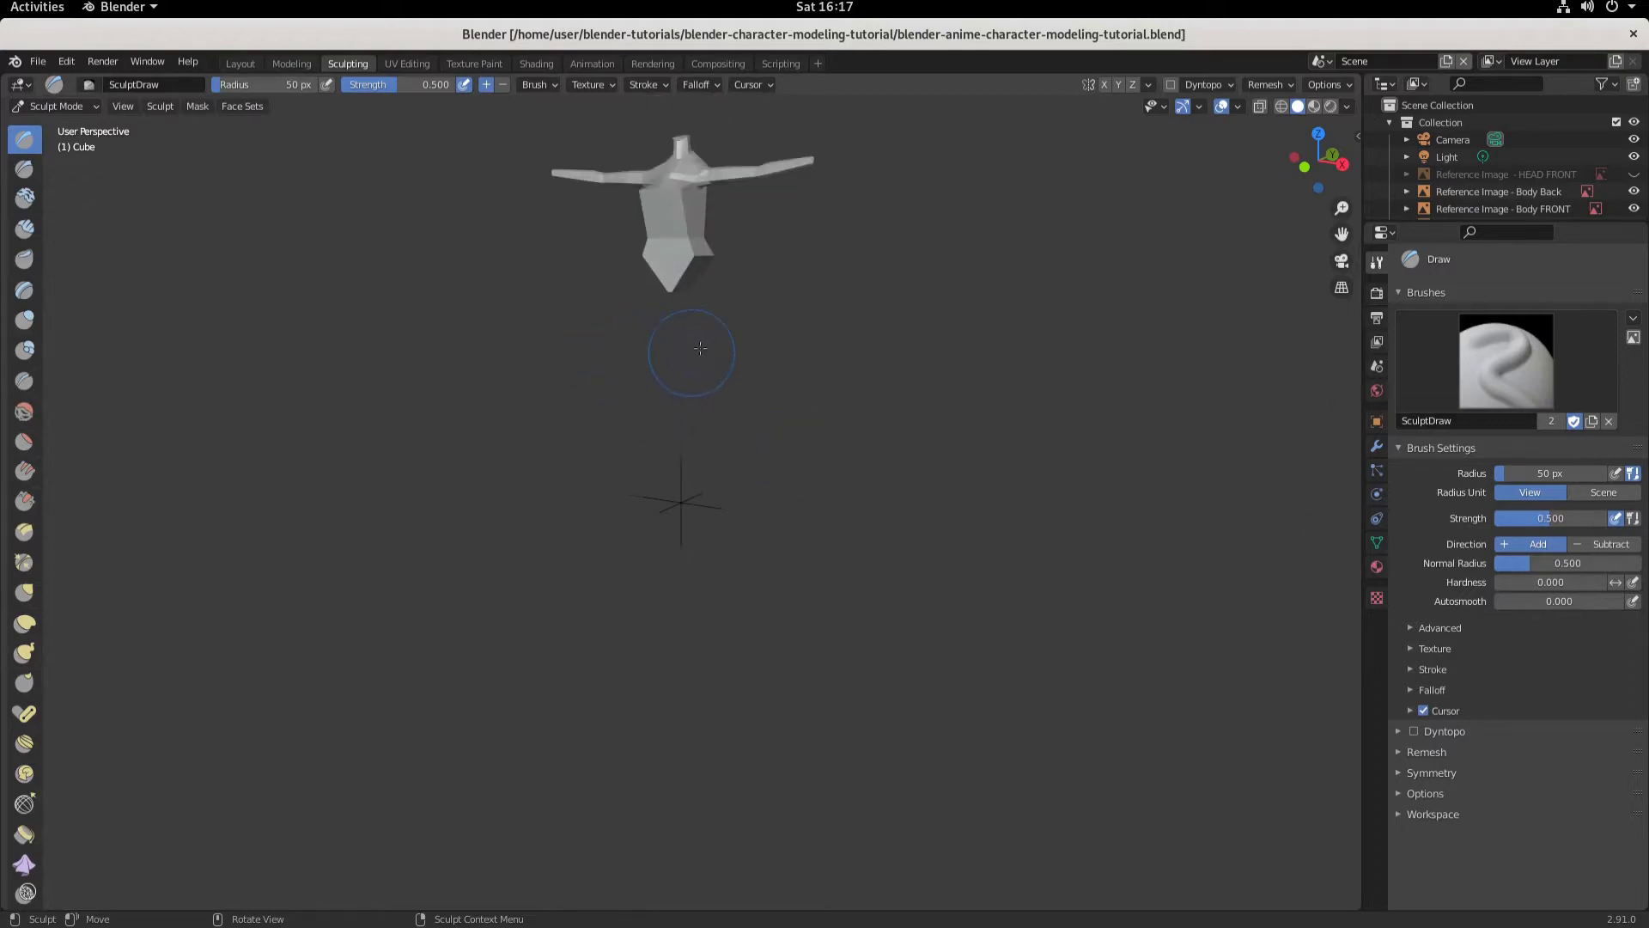
Step: Enable the floor grid in the sculpting viewport's overlays
scroll(746, 354, down, 3)
mouse_move(760, 371)
middle_down()
mouse_move(769, 494)
mouse_move(843, 504)
middle_up()
scroll(843, 504, up, 5)
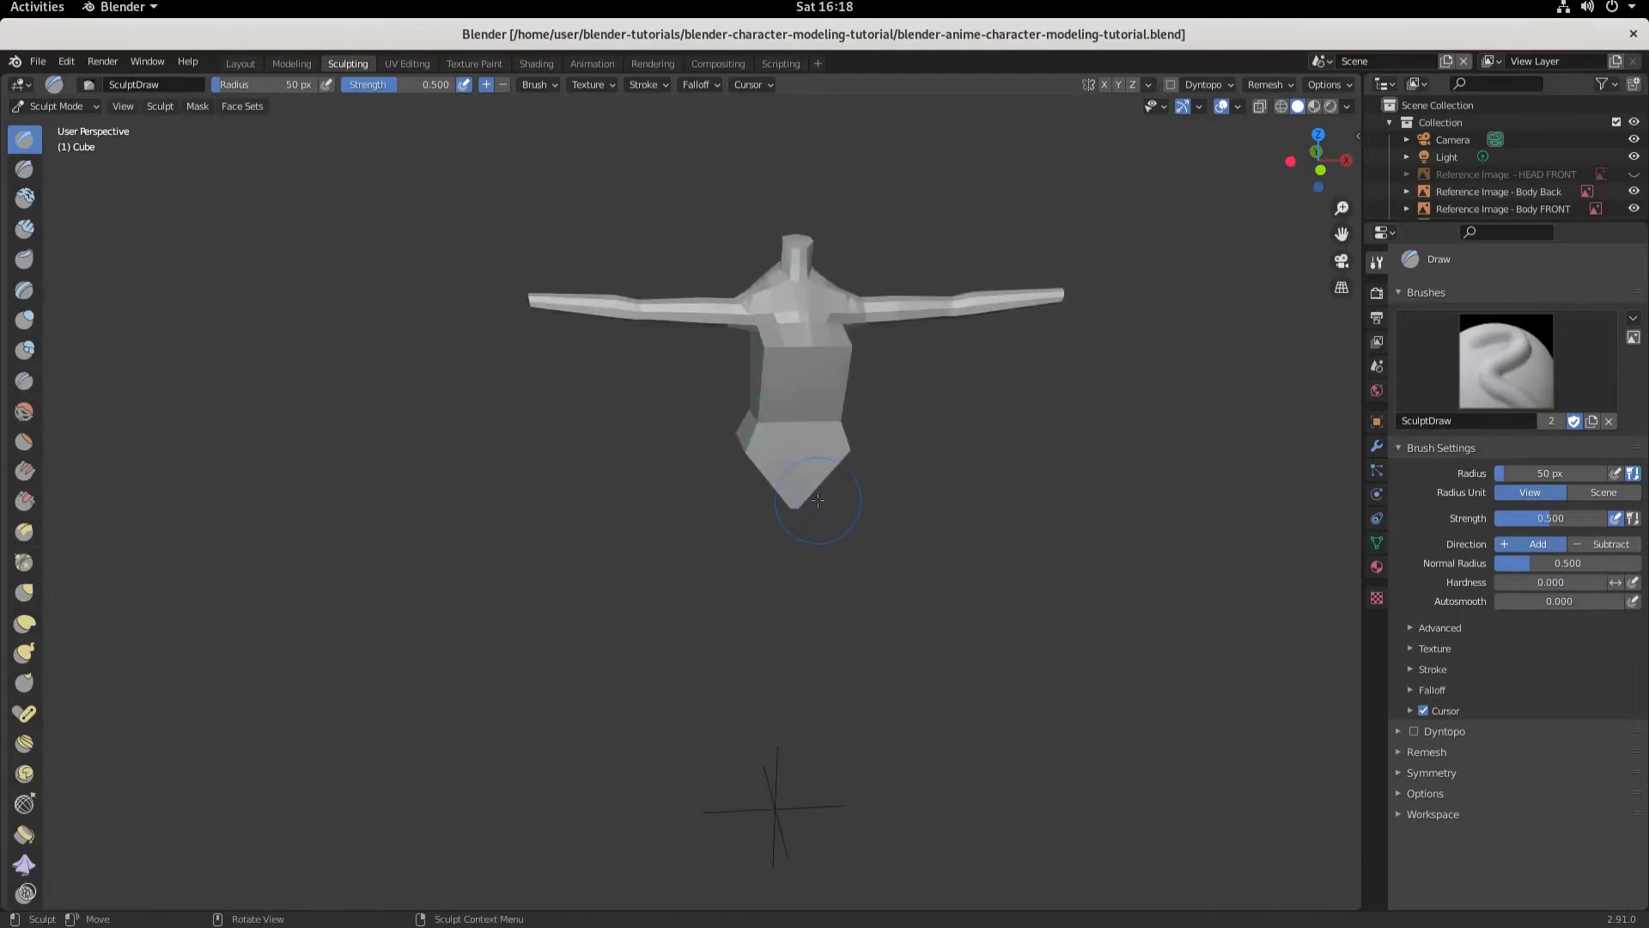
scroll(1029, 432, down, 3)
mouse_move(1029, 432)
middle_down()
mouse_move(762, 472)
mouse_move(812, 492)
middle_up()
scroll(777, 475, up, 2)
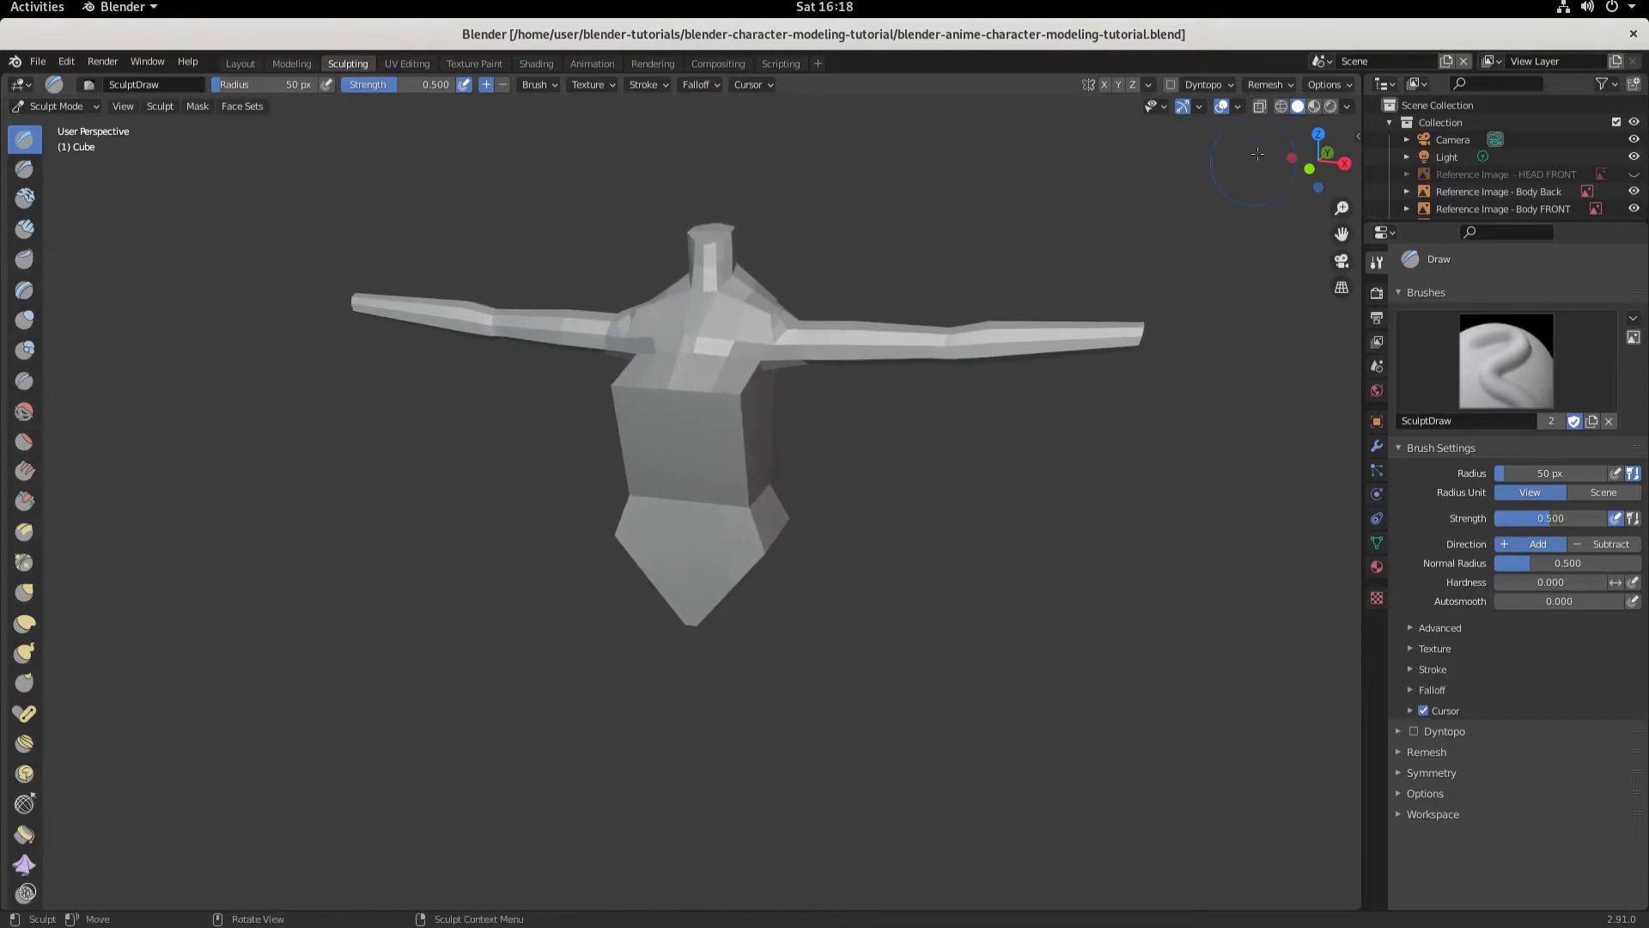
click(1241, 110)
click(1238, 108)
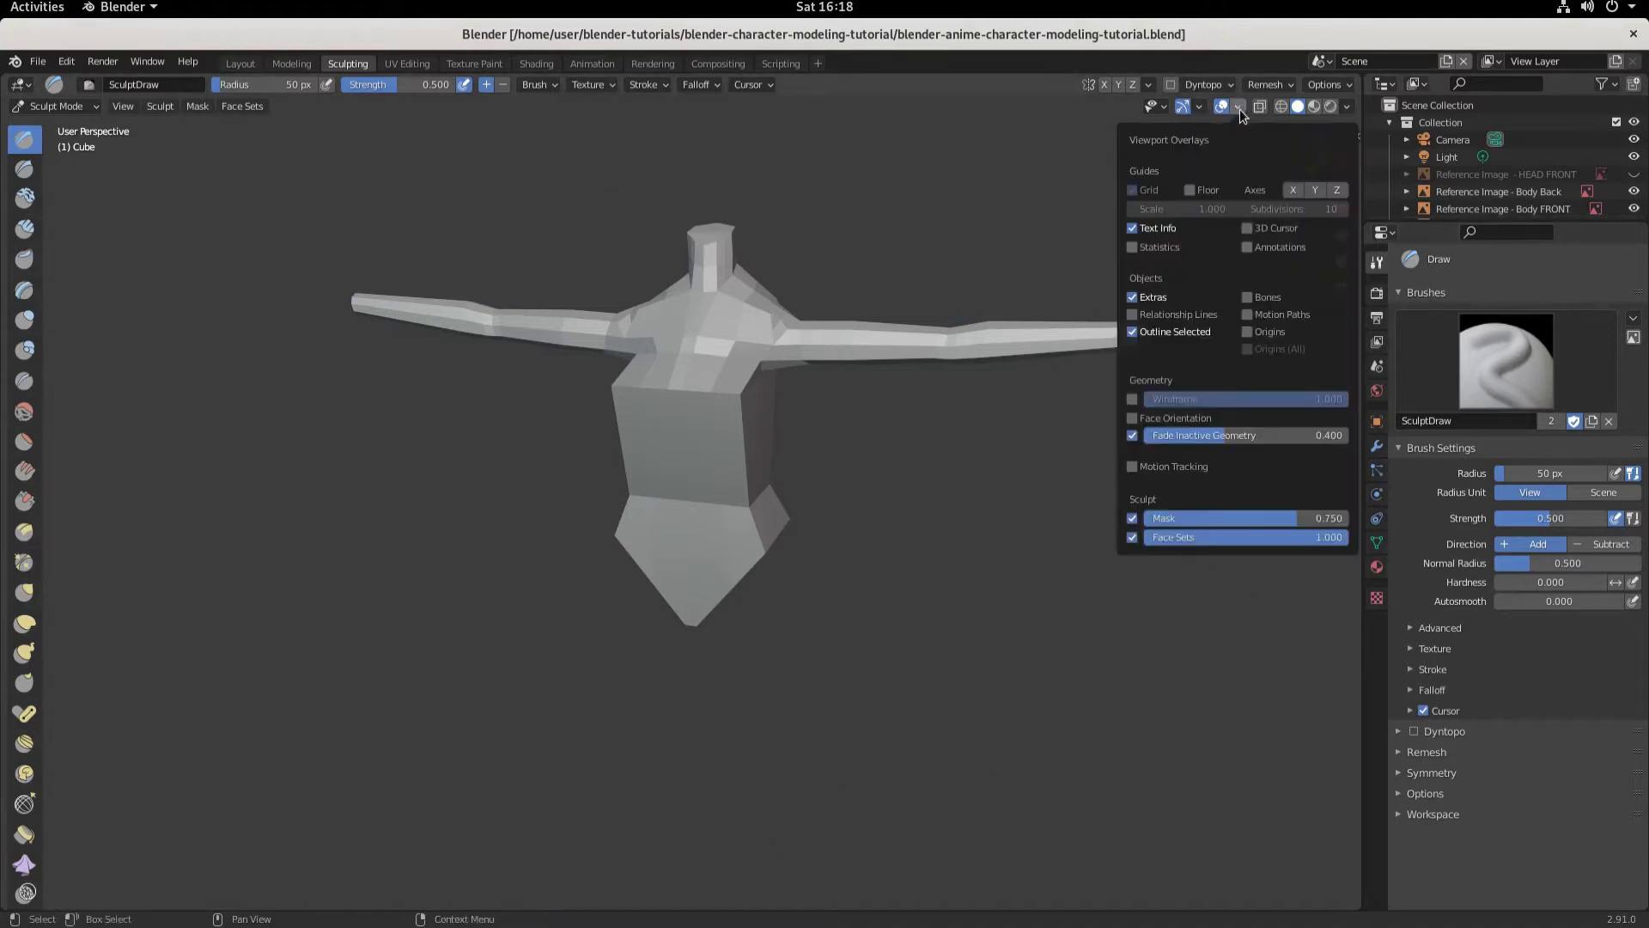
click(1191, 190)
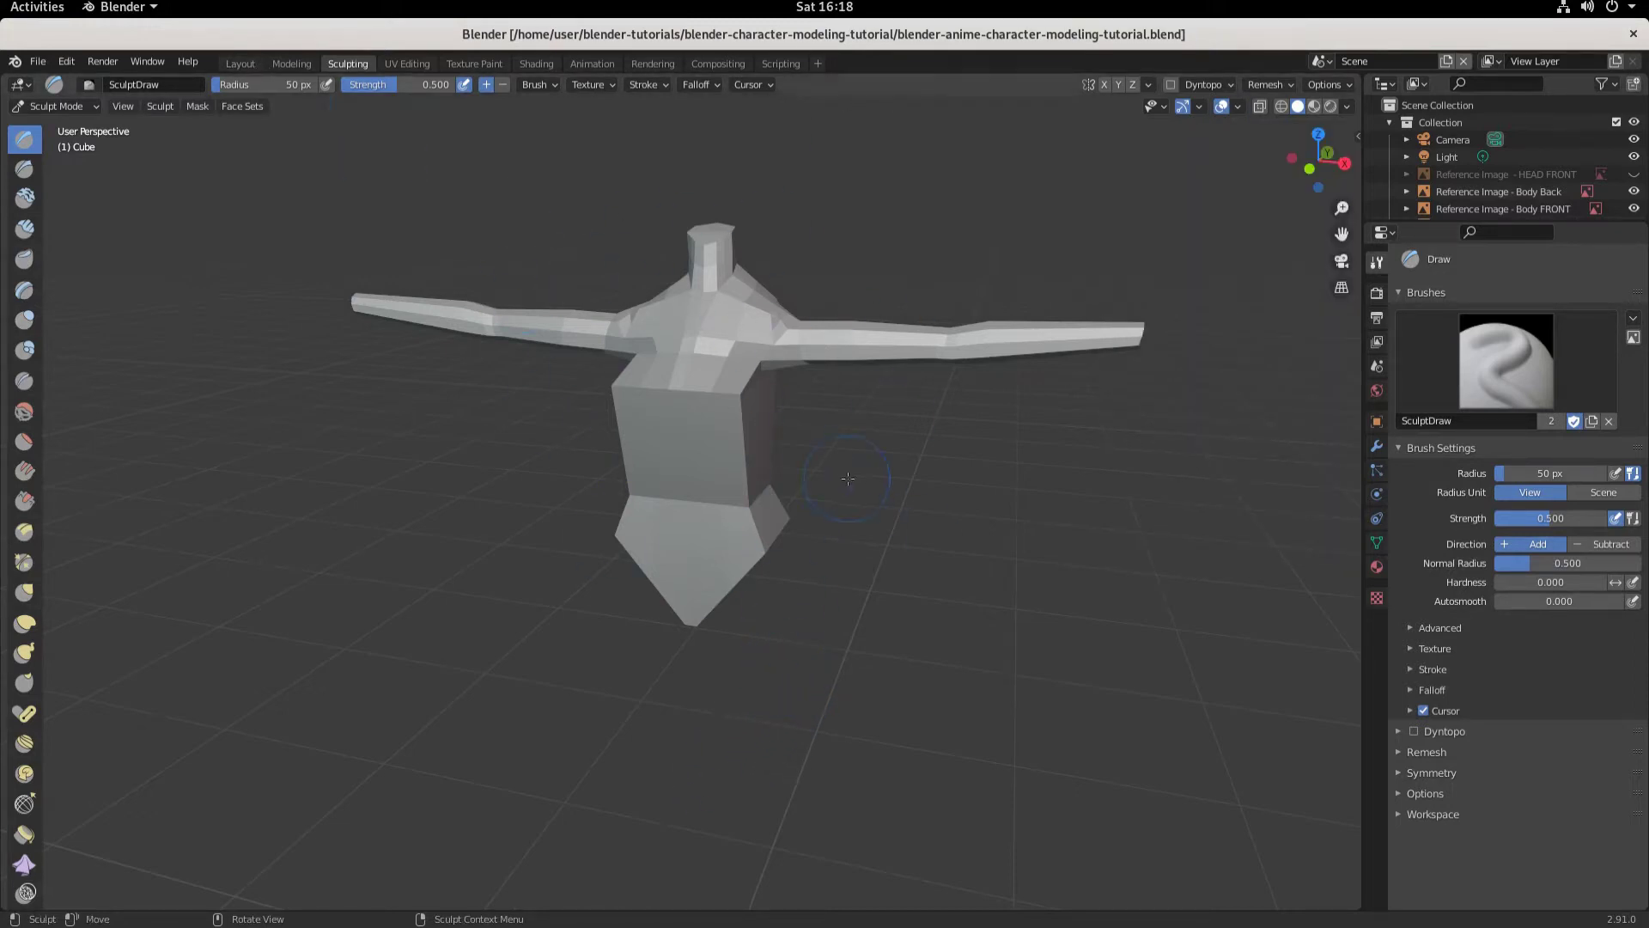
Step: Choose the Smooth brush from the sculpting brushes and stroke it over the chest at 0.700 strength
scroll(849, 479, up, 2)
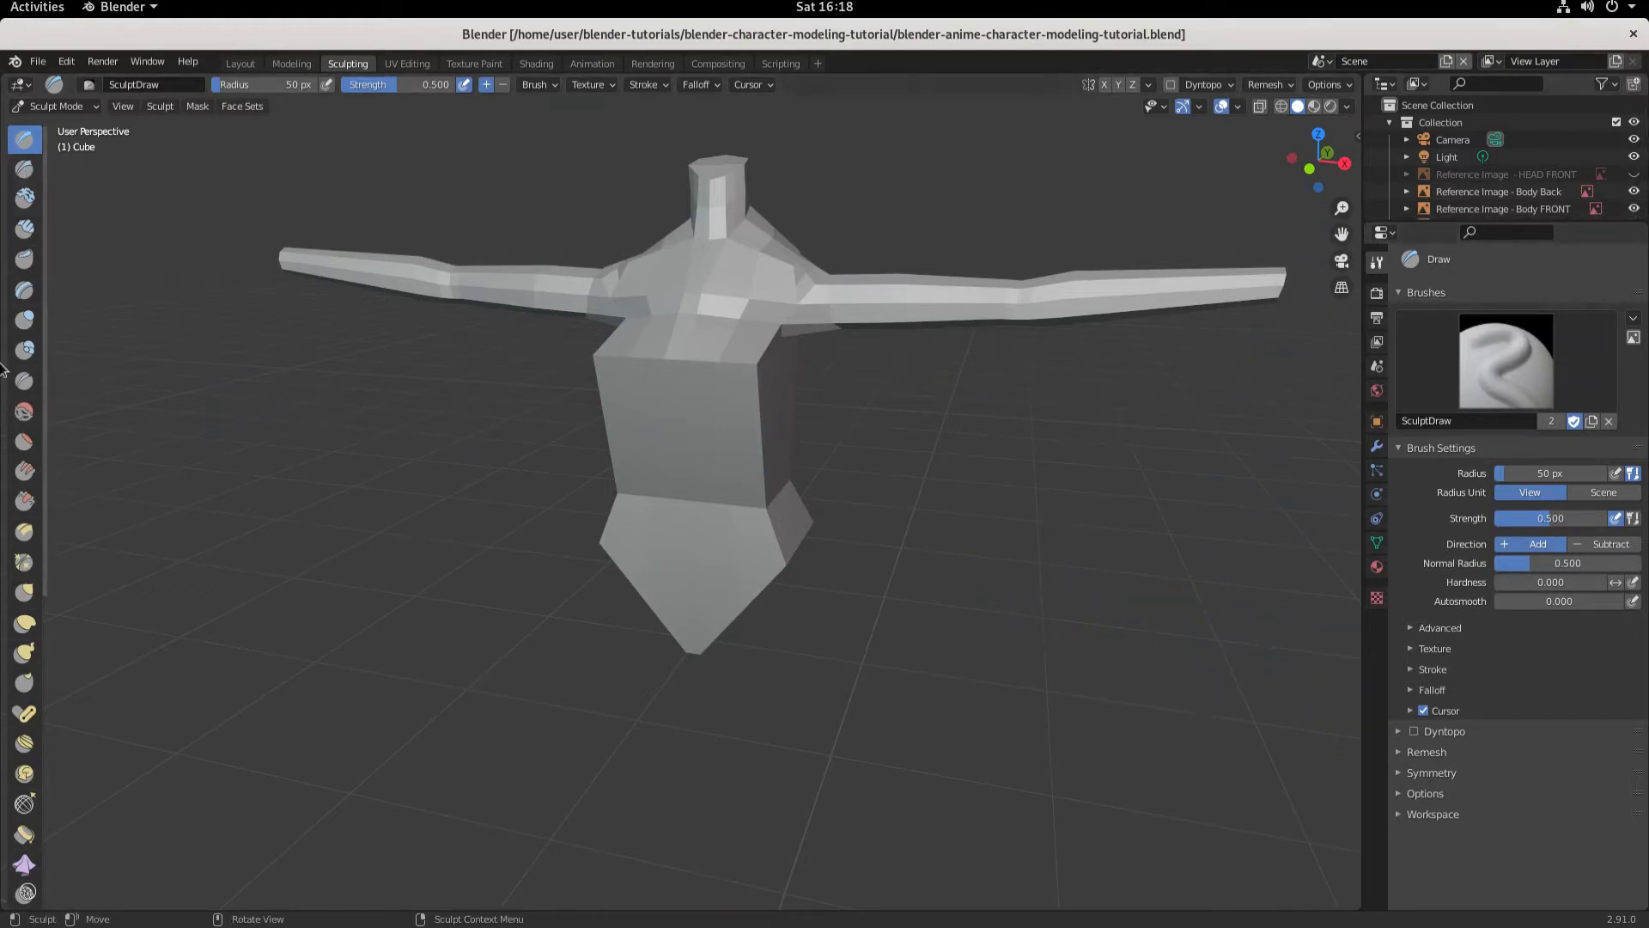
scroll(19, 872, down, 2)
scroll(18, 872, down, 2)
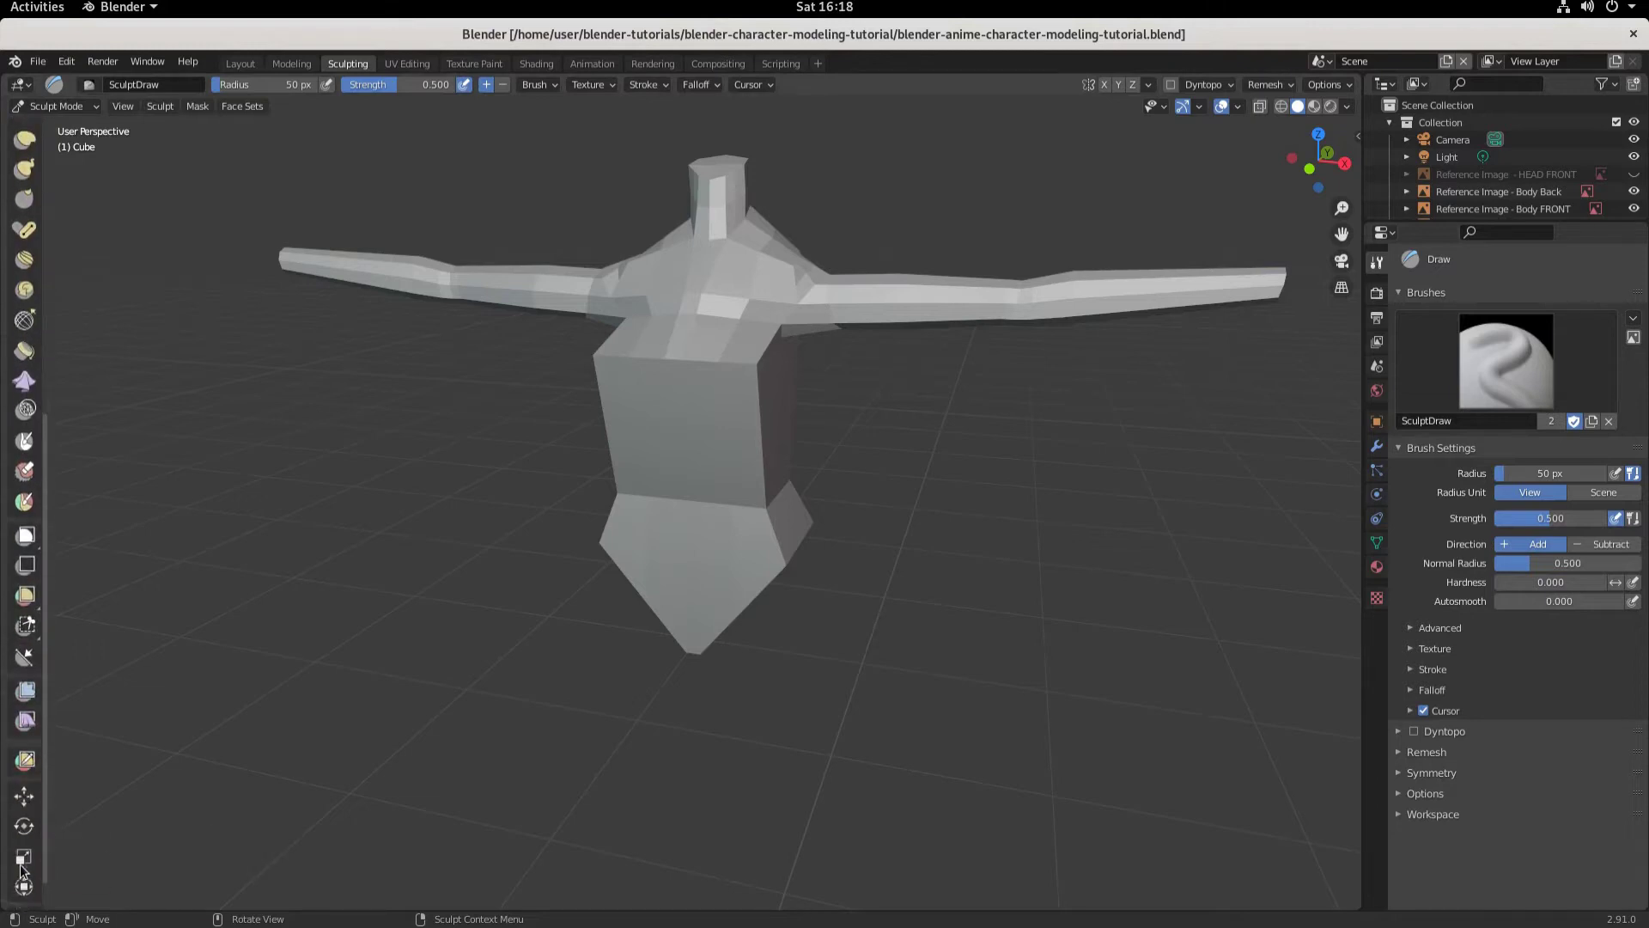
scroll(21, 874, up, 4)
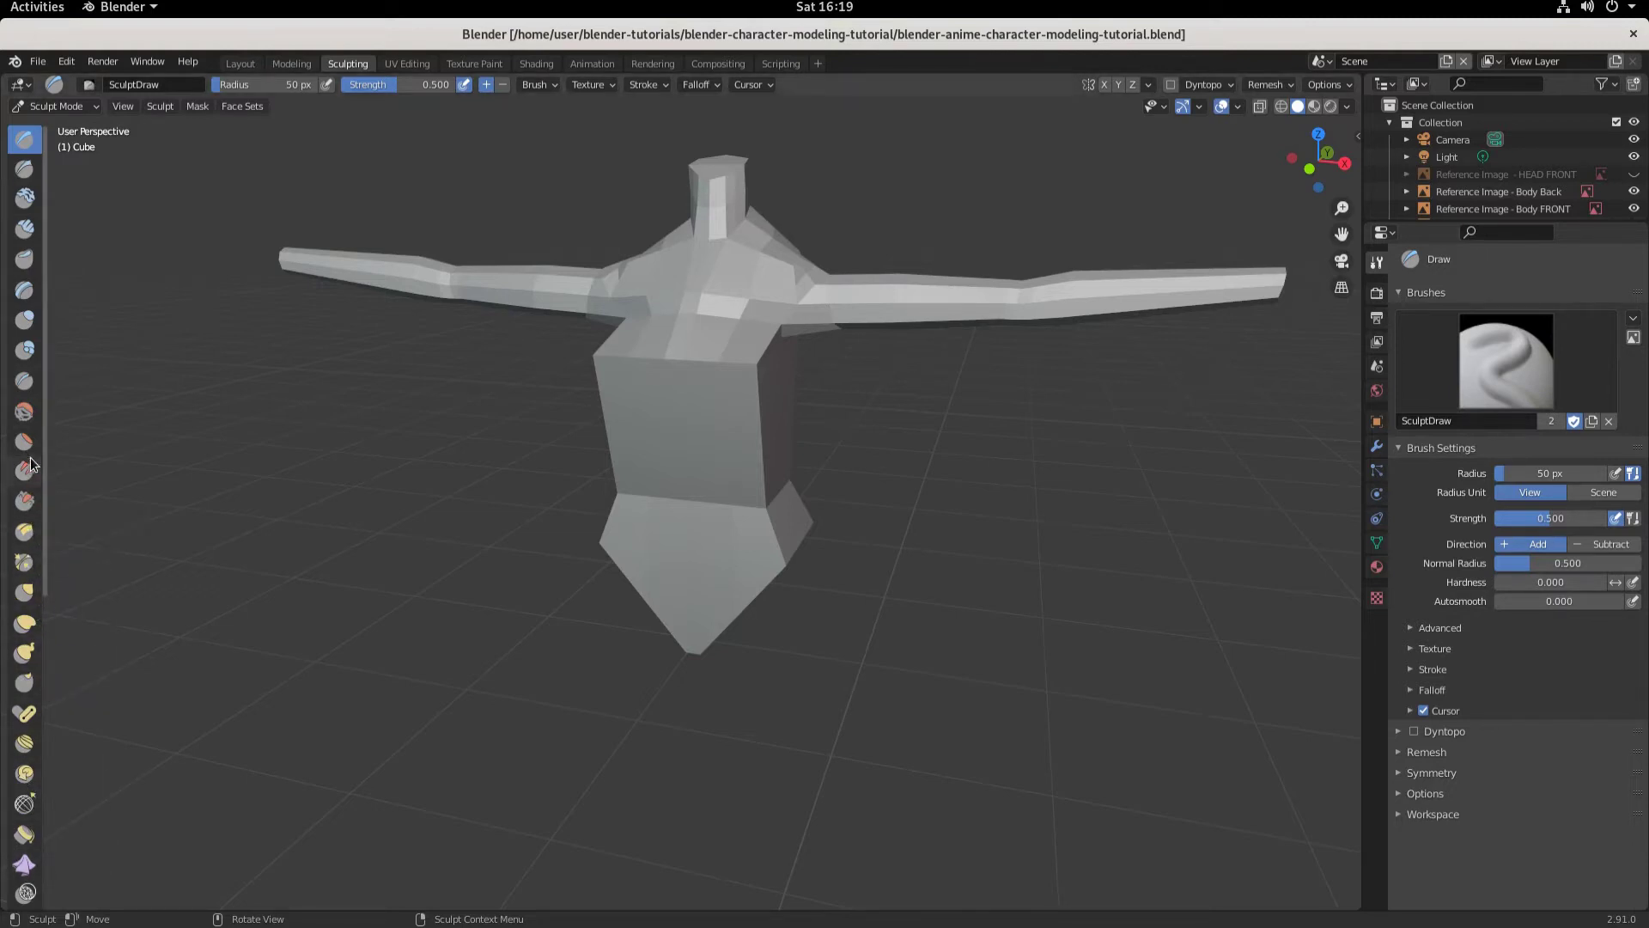
click(23, 413)
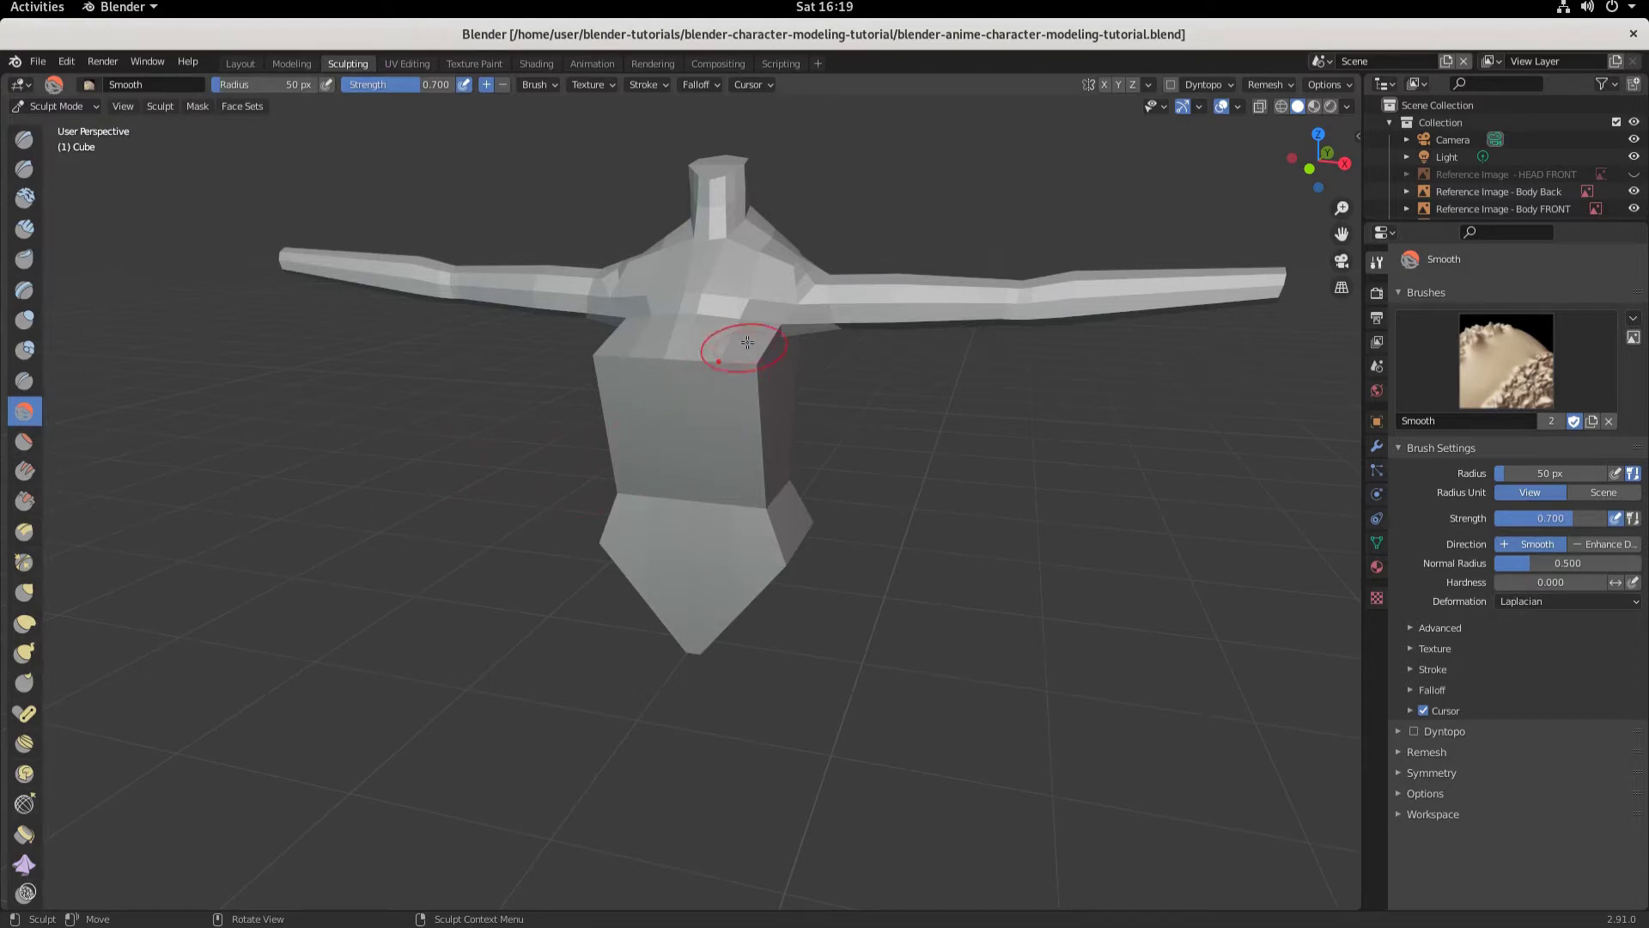
middle_drag(747, 301, 766, 307)
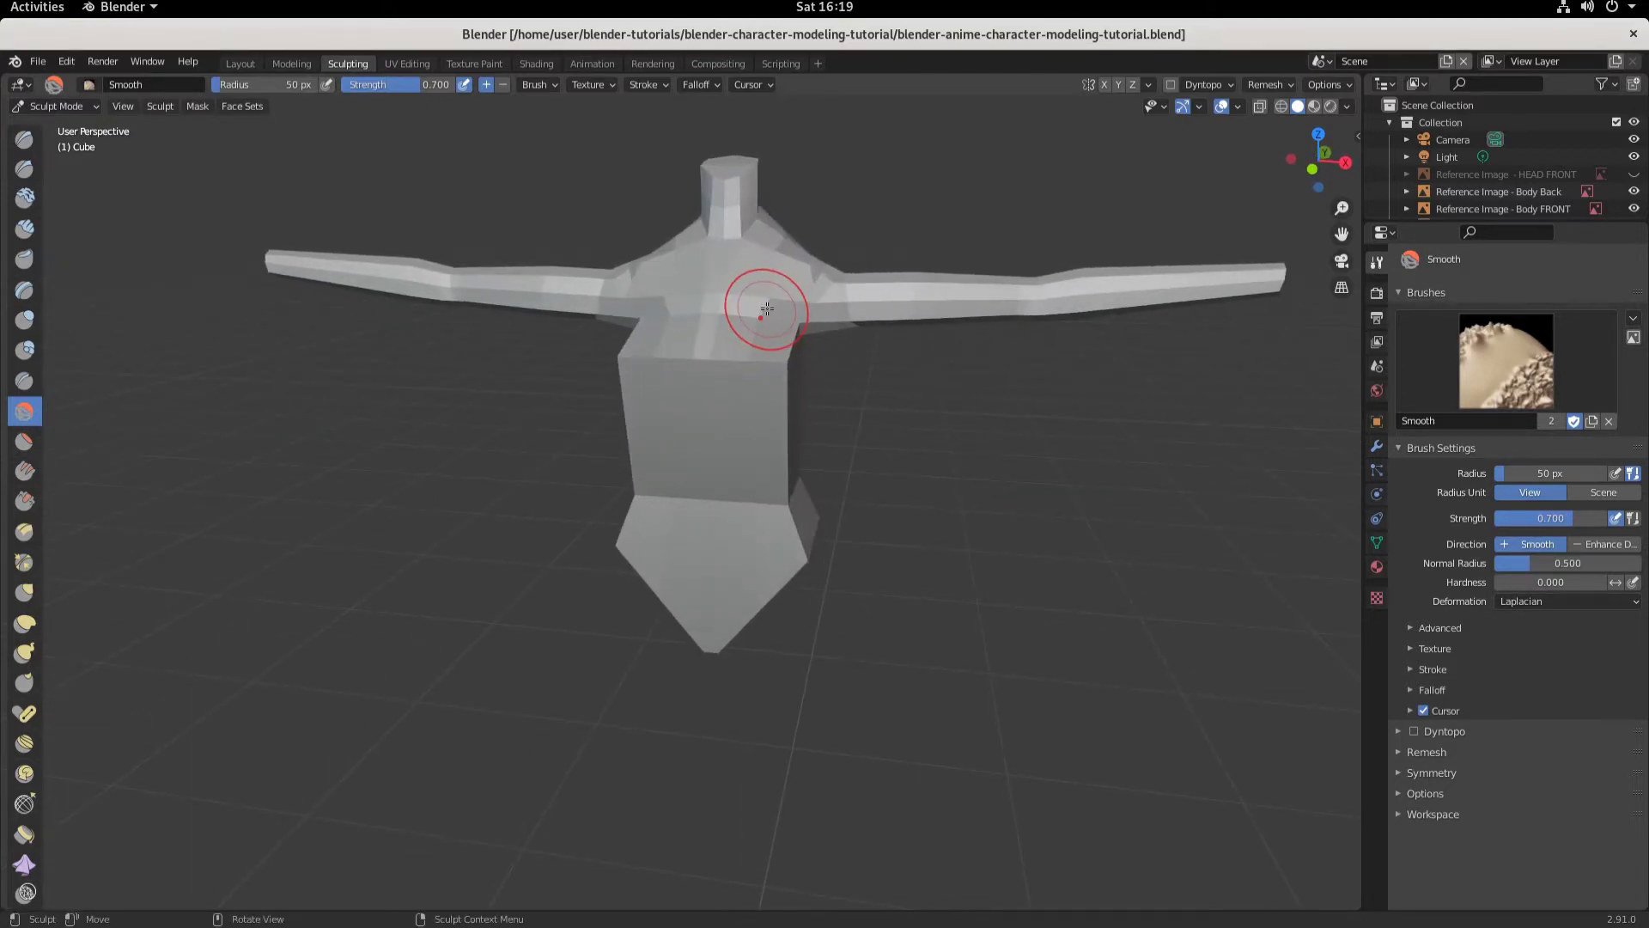
drag(766, 307, 692, 338)
Step: Set the Smooth brush's strength to 0.200, stroke it across the chest and enlarge its radius to 110 px
click(436, 85)
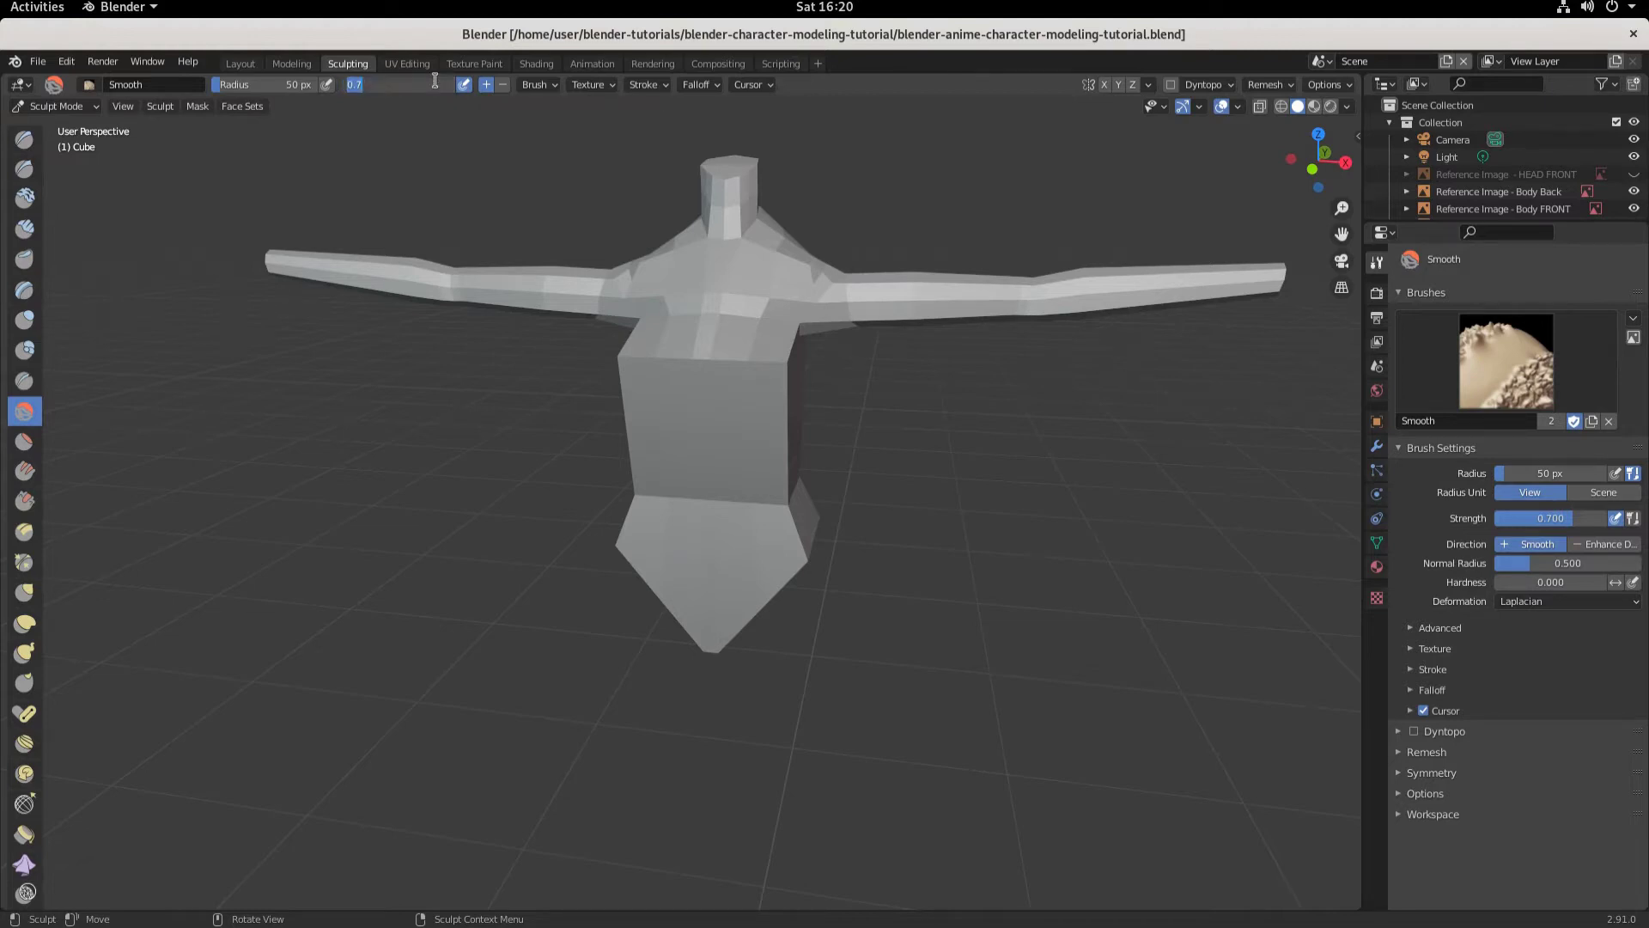
key(Return)
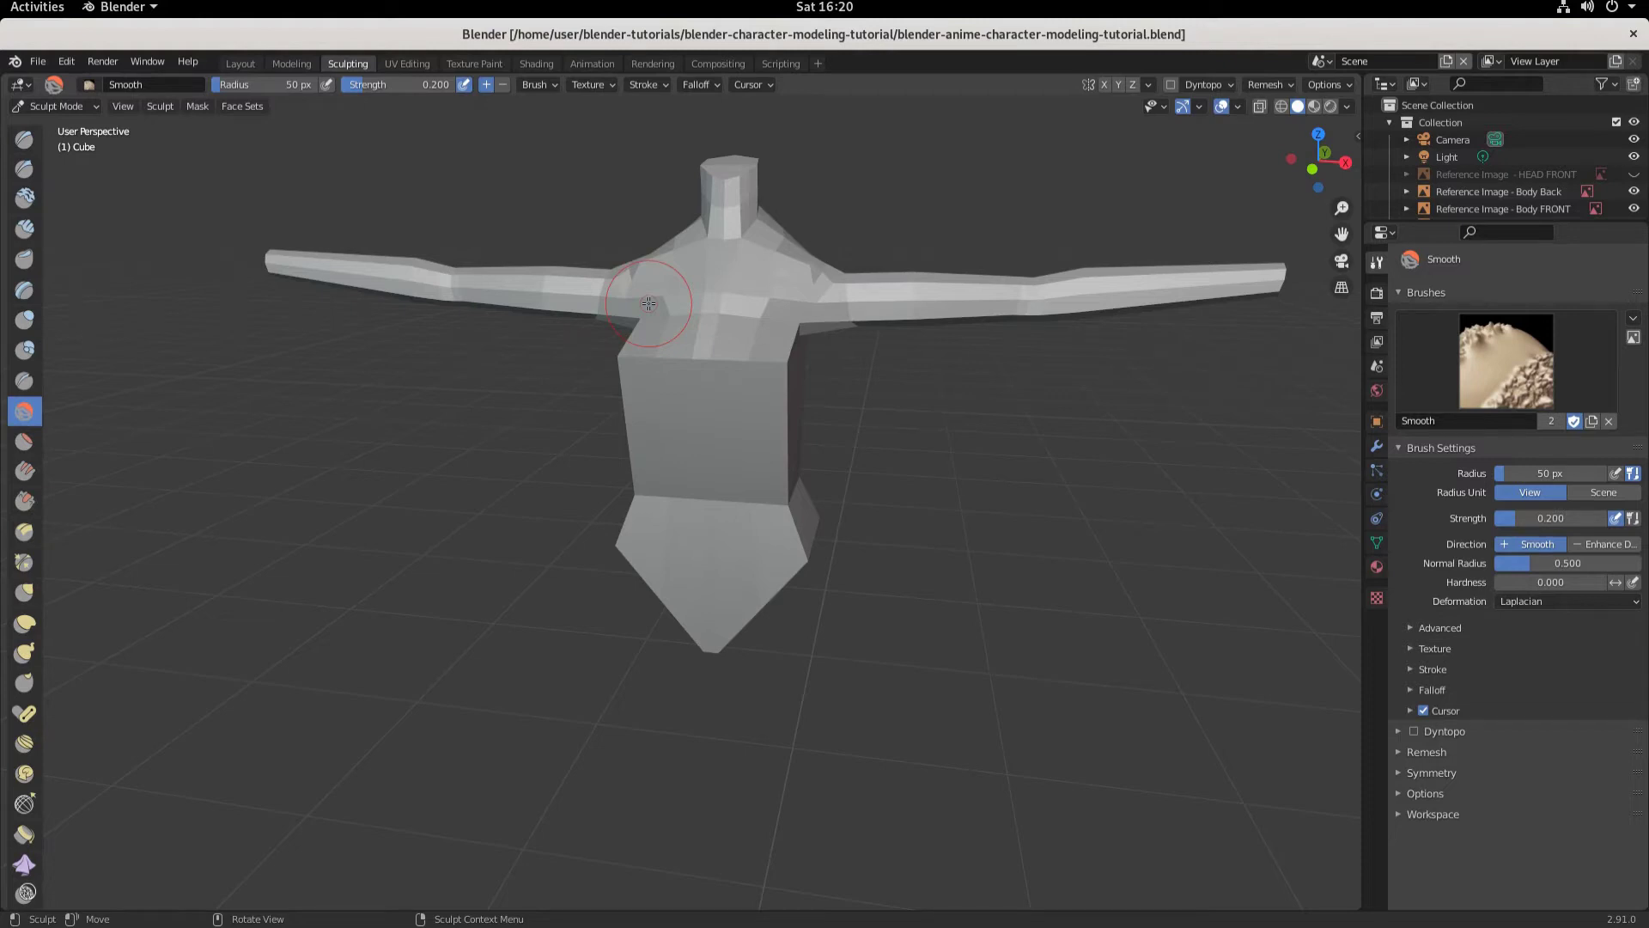
mouse_move(649, 303)
mouse_down()
mouse_move(736, 302)
mouse_move(769, 323)
mouse_up()
key(f)
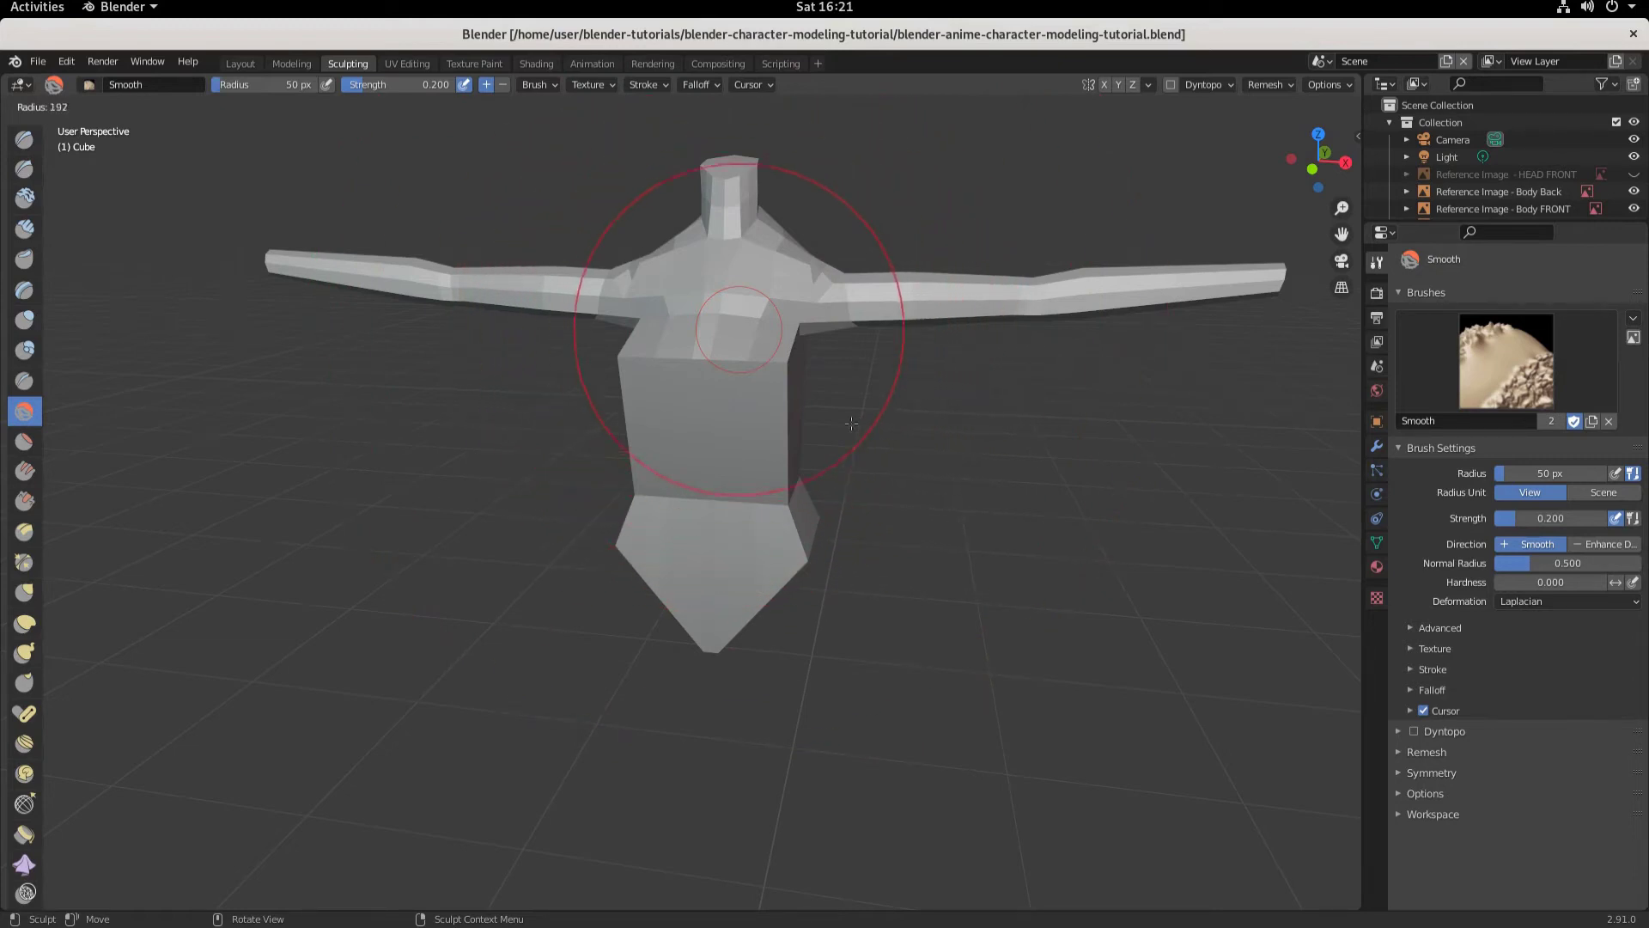
click(790, 402)
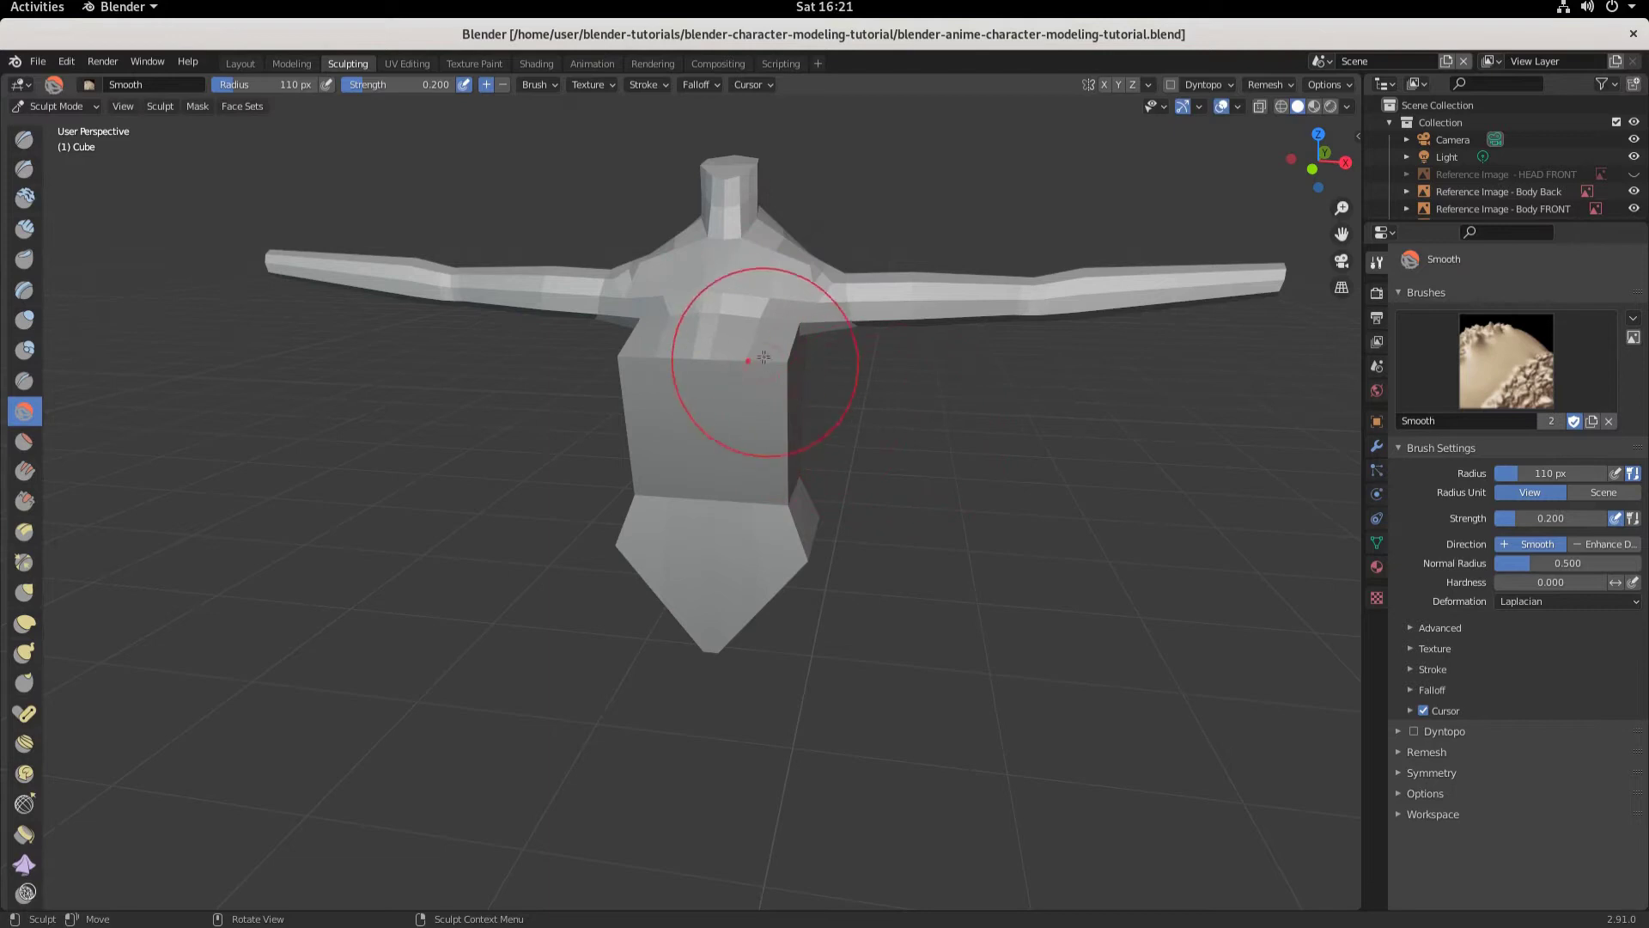
Step: Smooth the boxy lower front edge of the chest and the upper ribcage with the 110 px Smooth brush
mouse_move(789, 428)
middle_down()
mouse_move(894, 417)
mouse_move(704, 434)
mouse_move(752, 438)
mouse_move(730, 448)
mouse_move(713, 404)
middle_up()
scroll(708, 451, up, 3)
scroll(715, 297, down, 4)
middle_drag(688, 276, 693, 301)
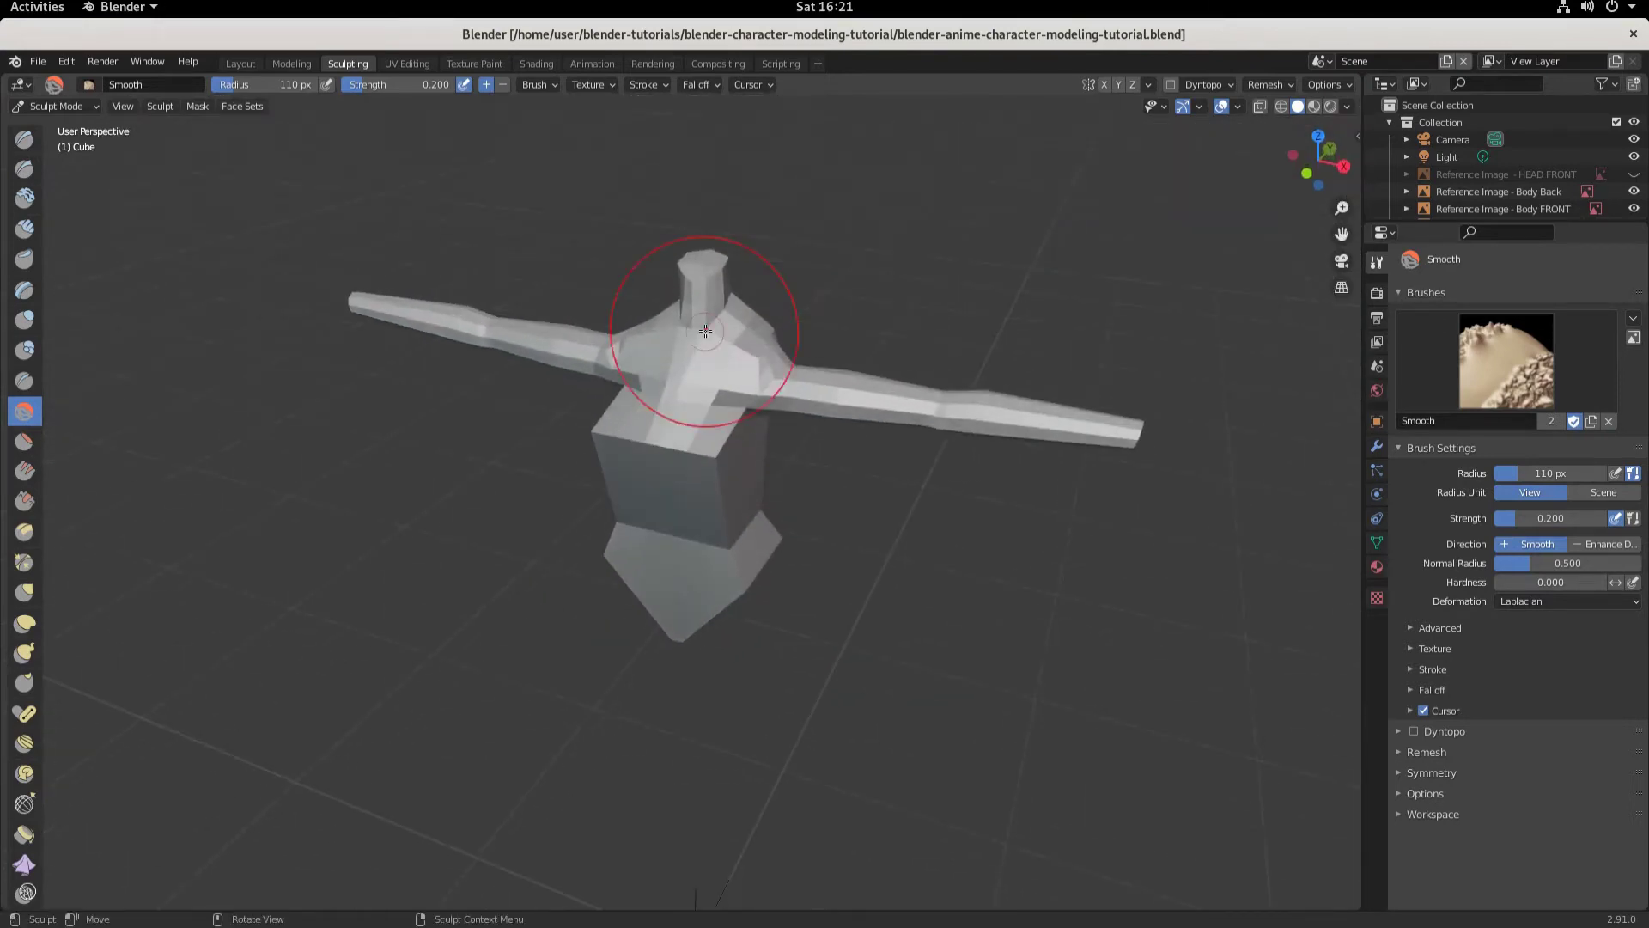
scroll(693, 301, up, 5)
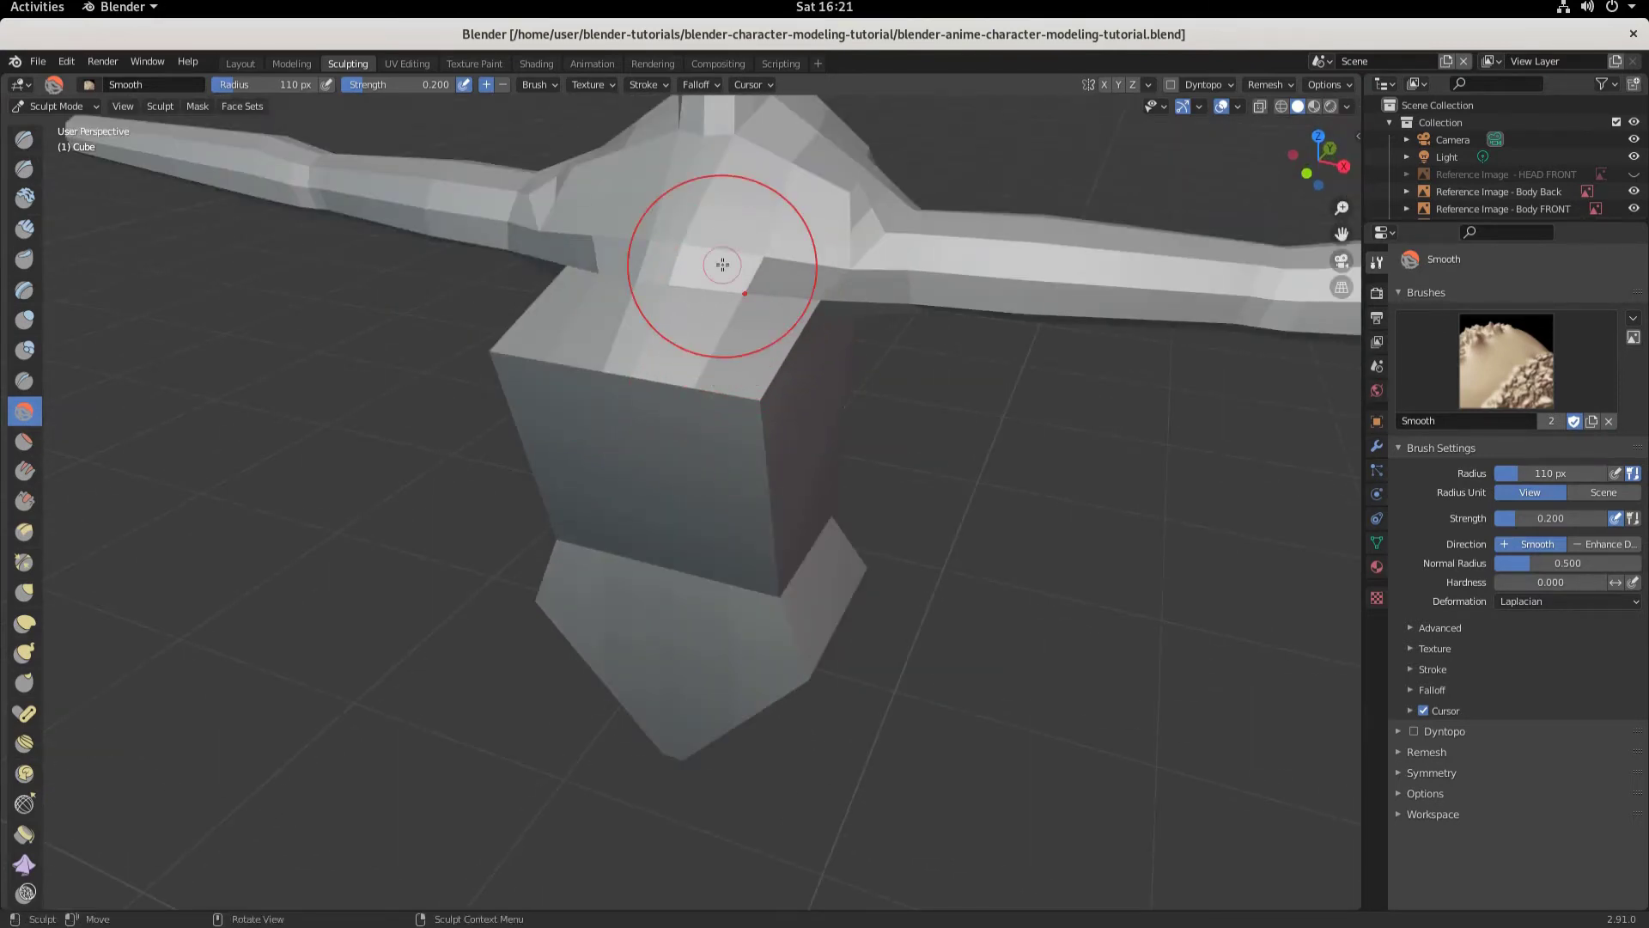
mouse_move(756, 269)
mouse_down()
mouse_move(781, 210)
mouse_move(703, 319)
mouse_move(727, 378)
mouse_move(748, 343)
mouse_move(704, 550)
mouse_move(748, 379)
mouse_up()
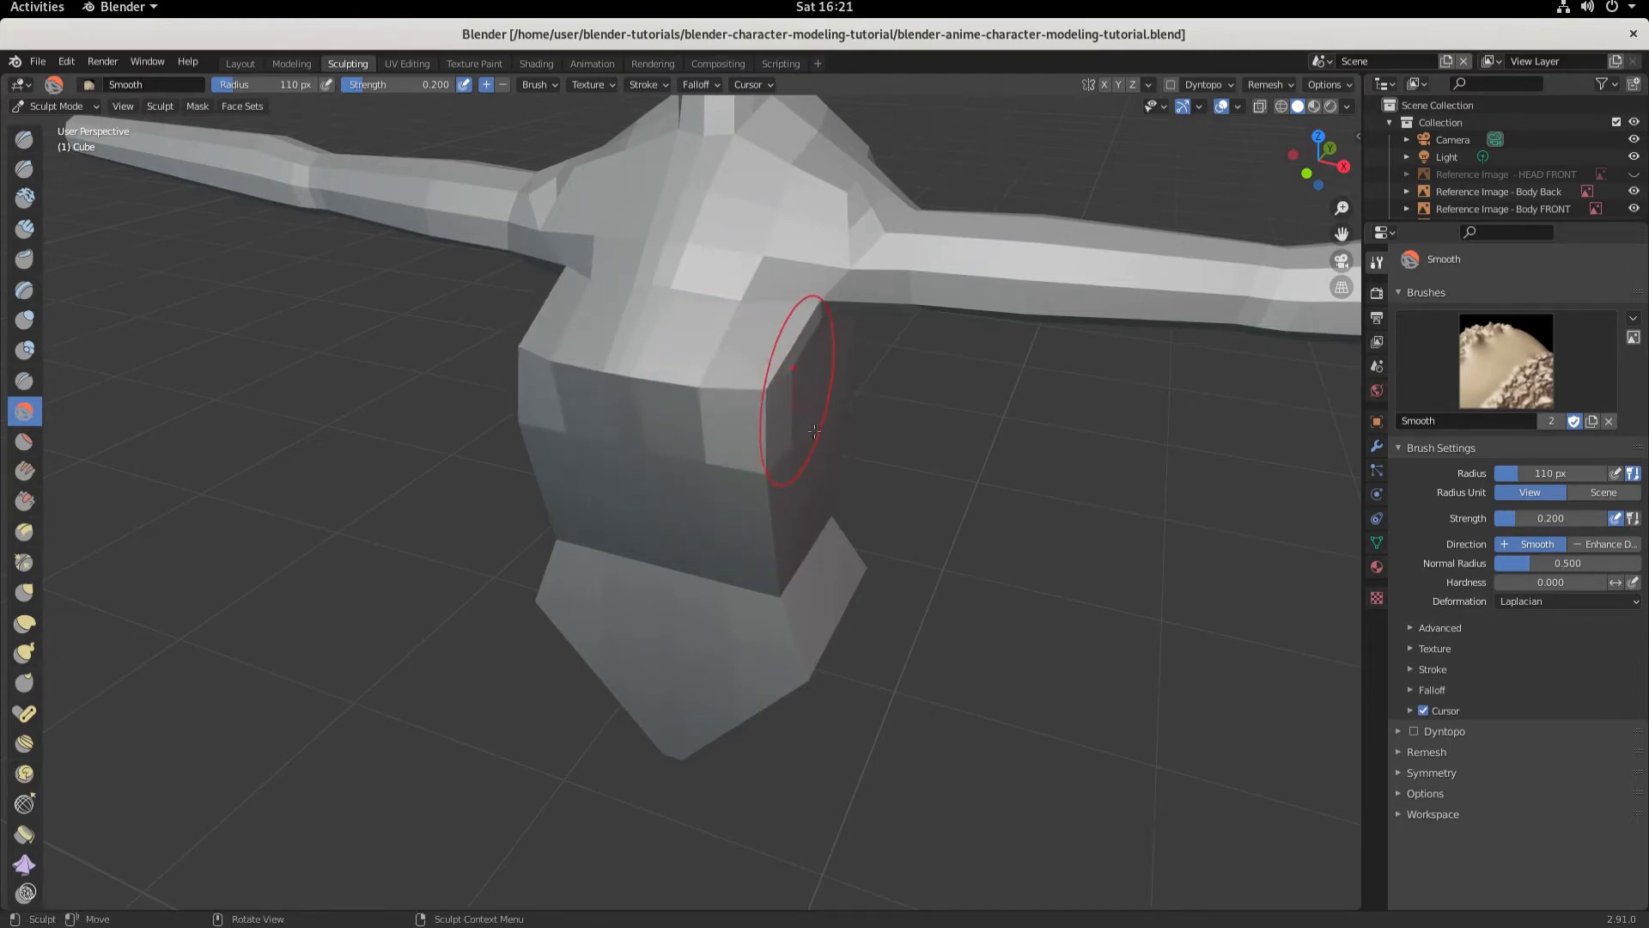
Step: Smooth the shoulders, armpits and sides of the upper torso from several angles with the Smooth brush
middle_drag(814, 432, 545, 358)
mouse_move(545, 357)
mouse_down()
mouse_move(504, 317)
mouse_move(479, 319)
mouse_move(517, 341)
mouse_up()
middle_drag(547, 354, 644, 323)
drag(736, 273, 756, 279)
middle_drag(756, 279, 633, 395)
drag(633, 395, 668, 410)
mouse_move(668, 411)
middle_down()
mouse_move(589, 393)
mouse_move(501, 324)
middle_up()
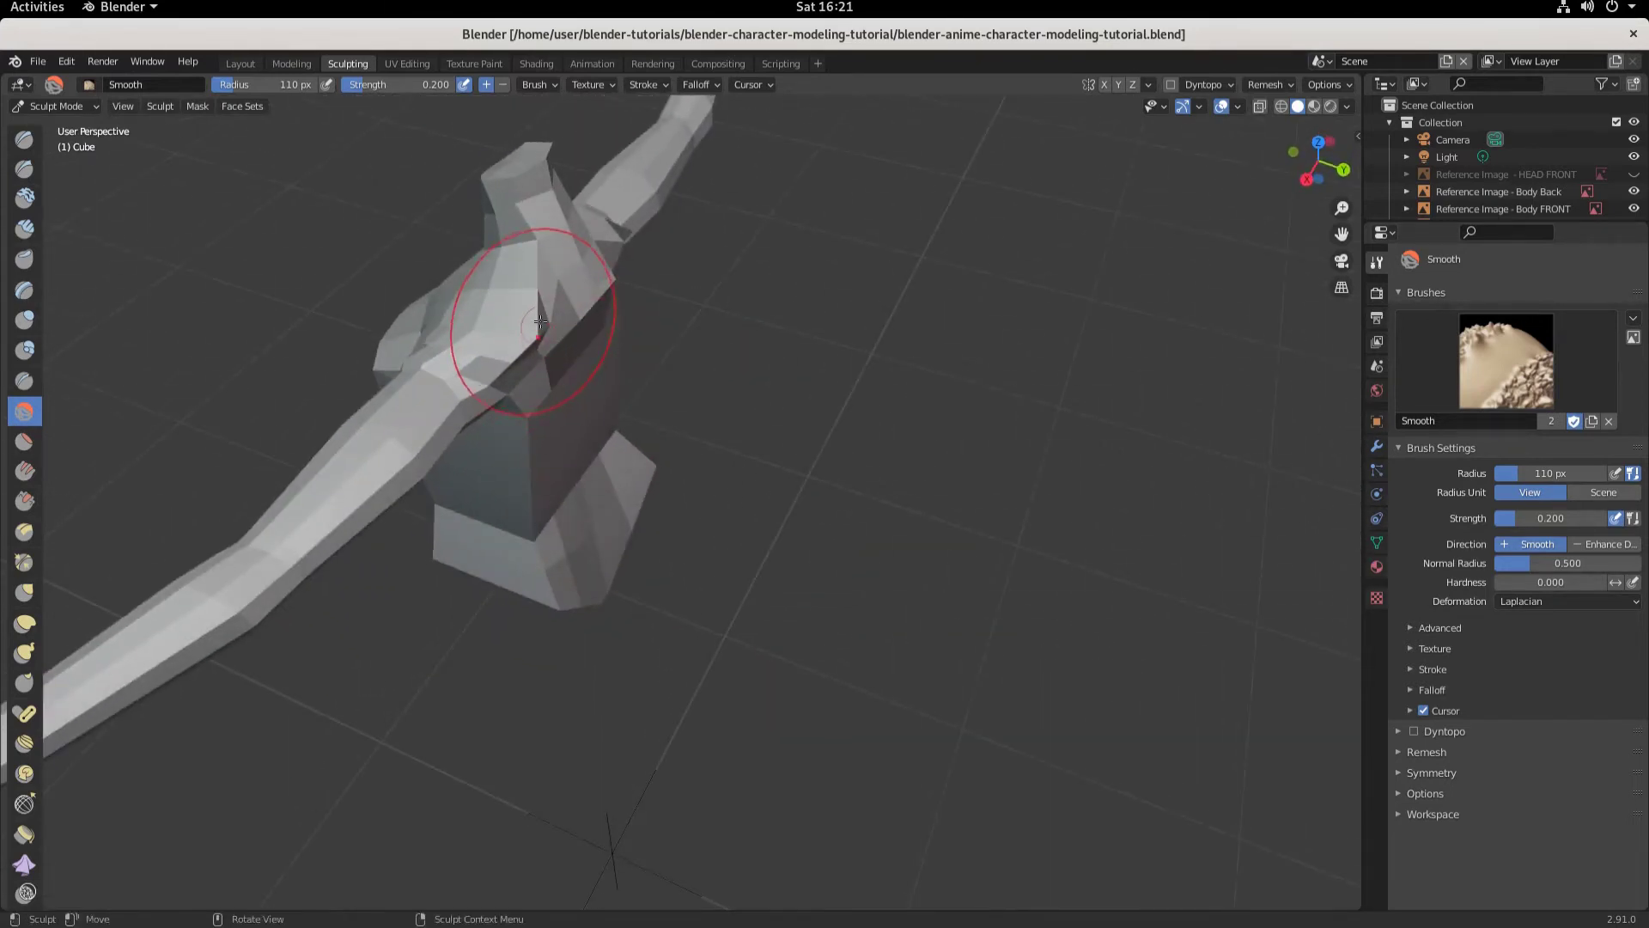
mouse_move(501, 324)
mouse_down()
mouse_move(510, 286)
mouse_move(516, 328)
mouse_move(524, 262)
mouse_move(575, 415)
mouse_up()
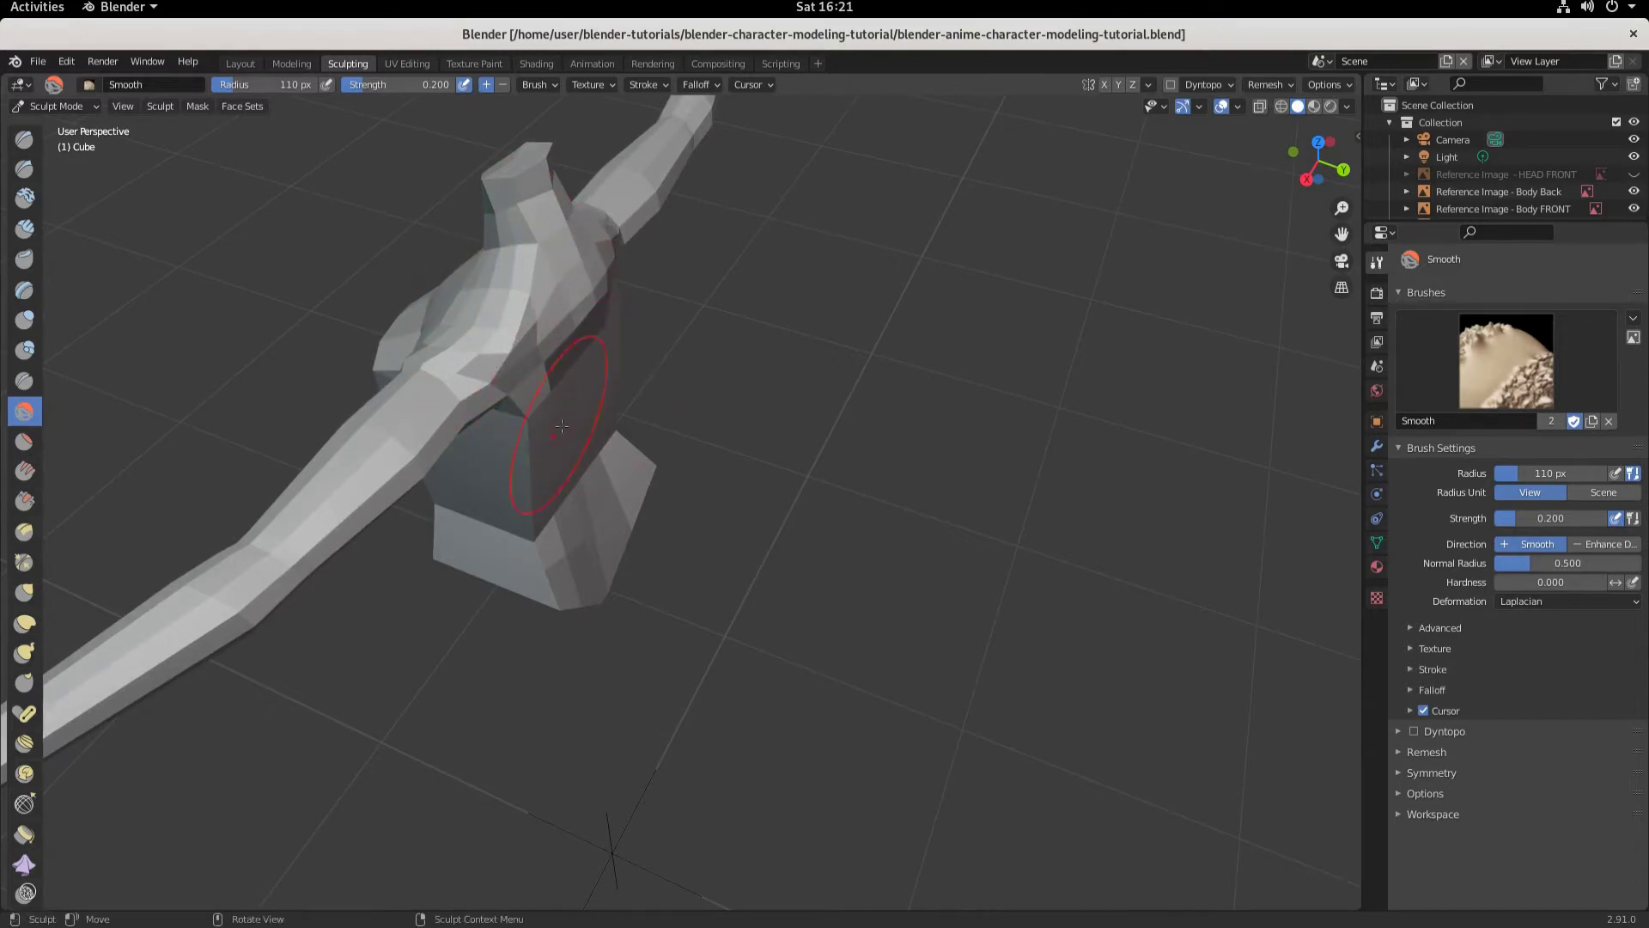
Step: Enlarge the Smooth brush to 139 px at 0.237 strength and smooth the chest and front of the abdomen
key(f)
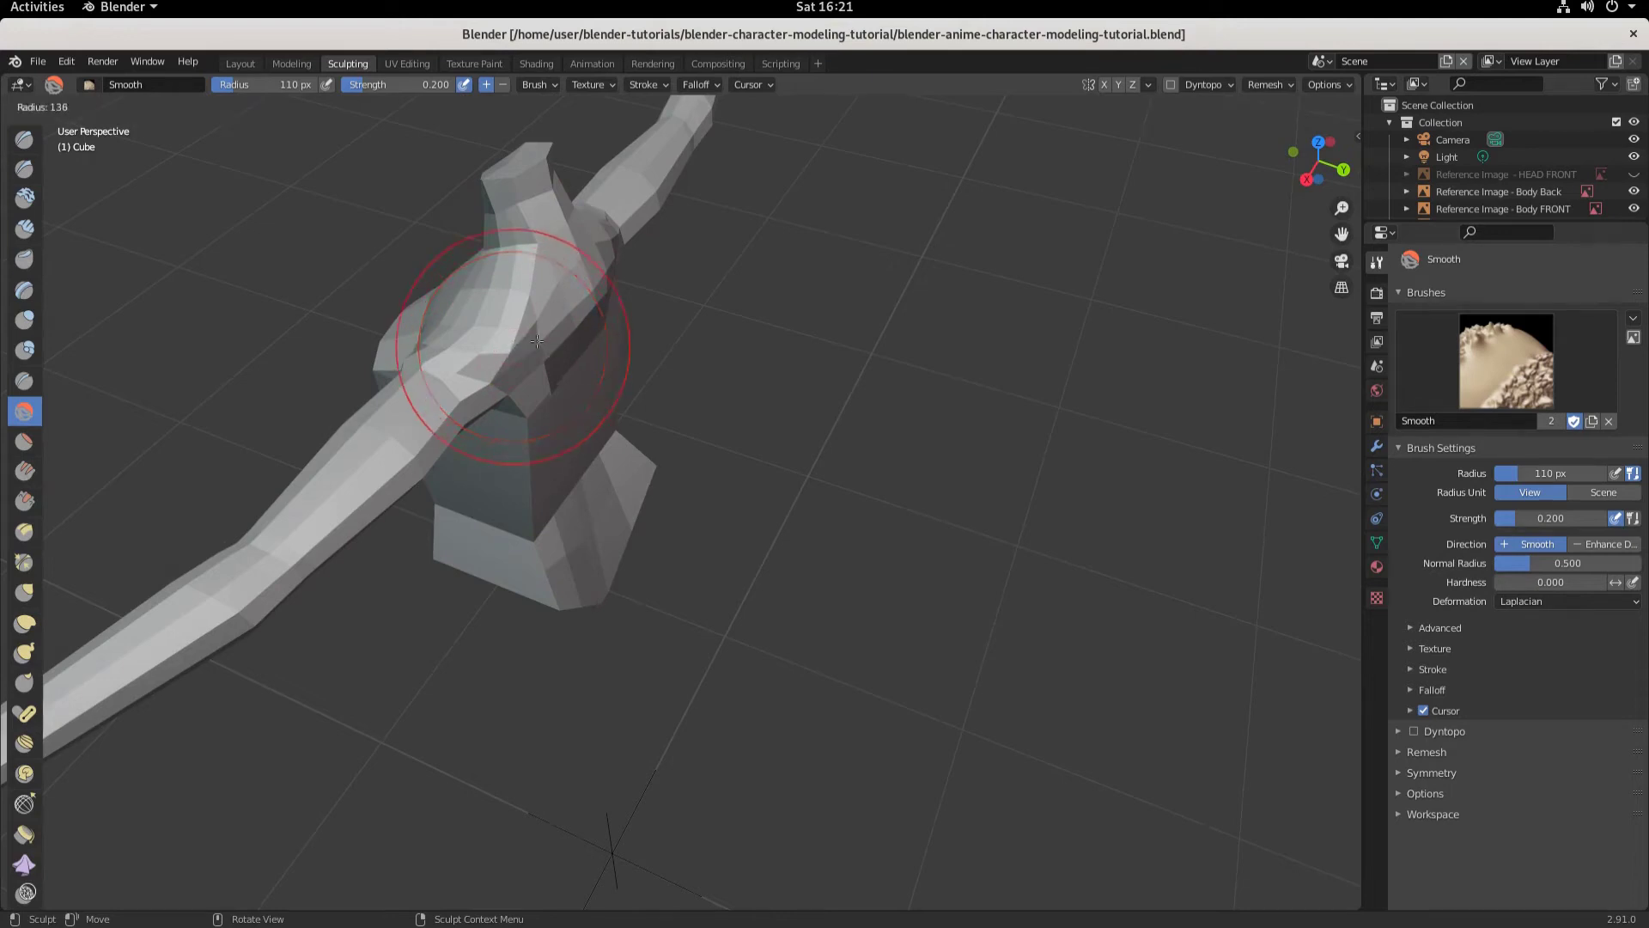
click(537, 341)
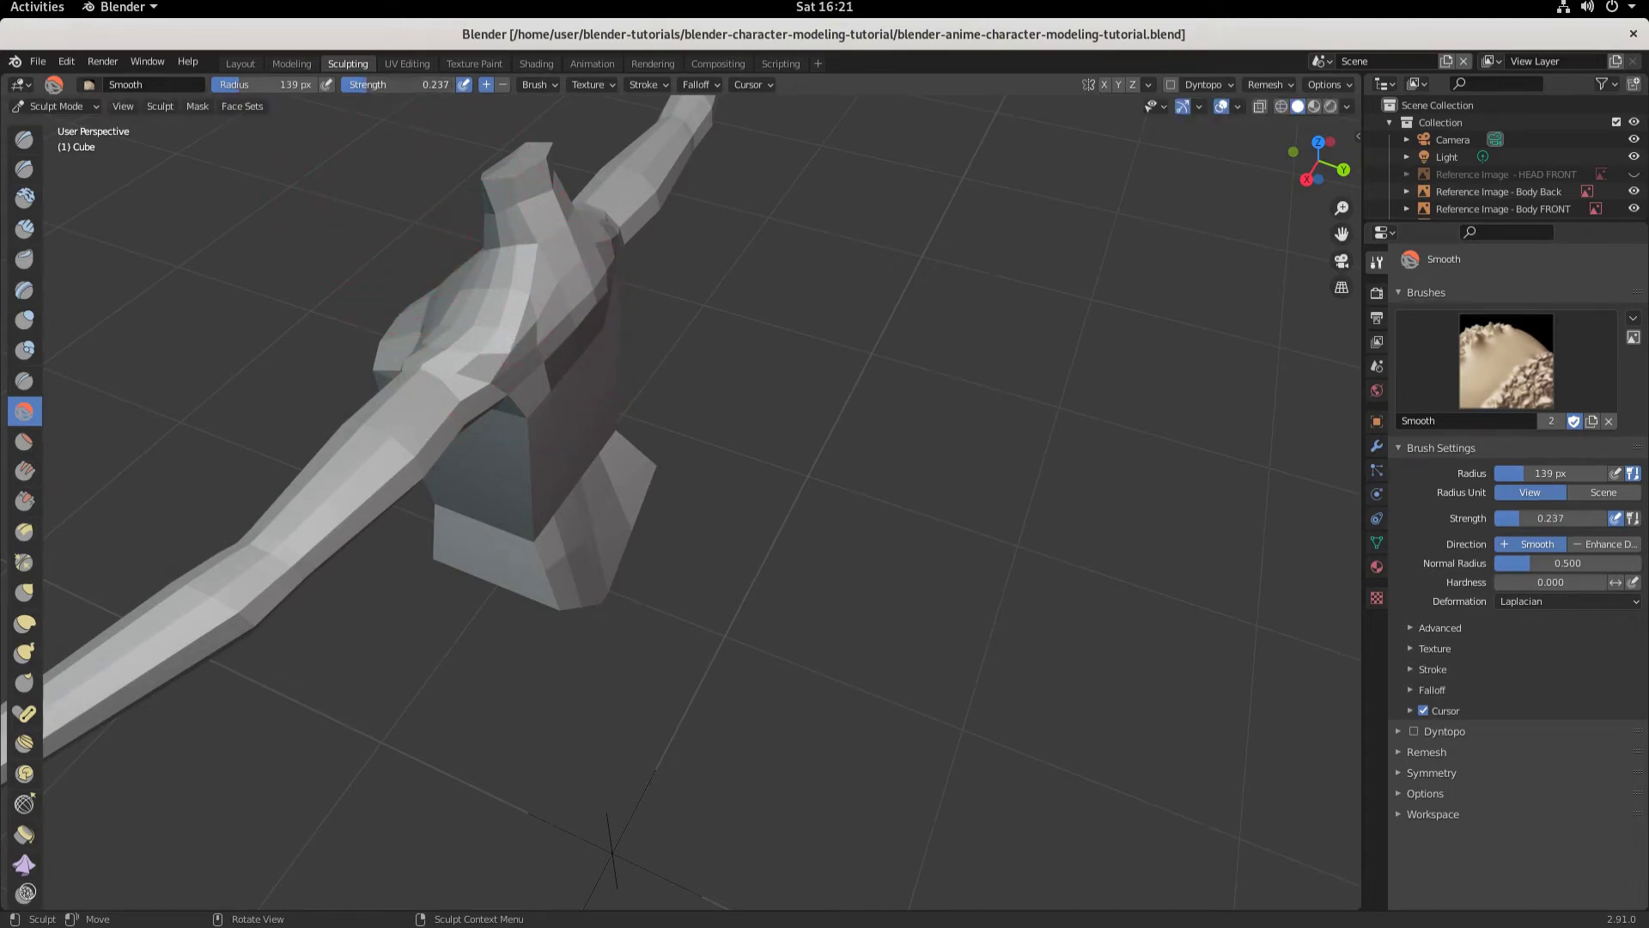
middle_drag(392, 363, 692, 387)
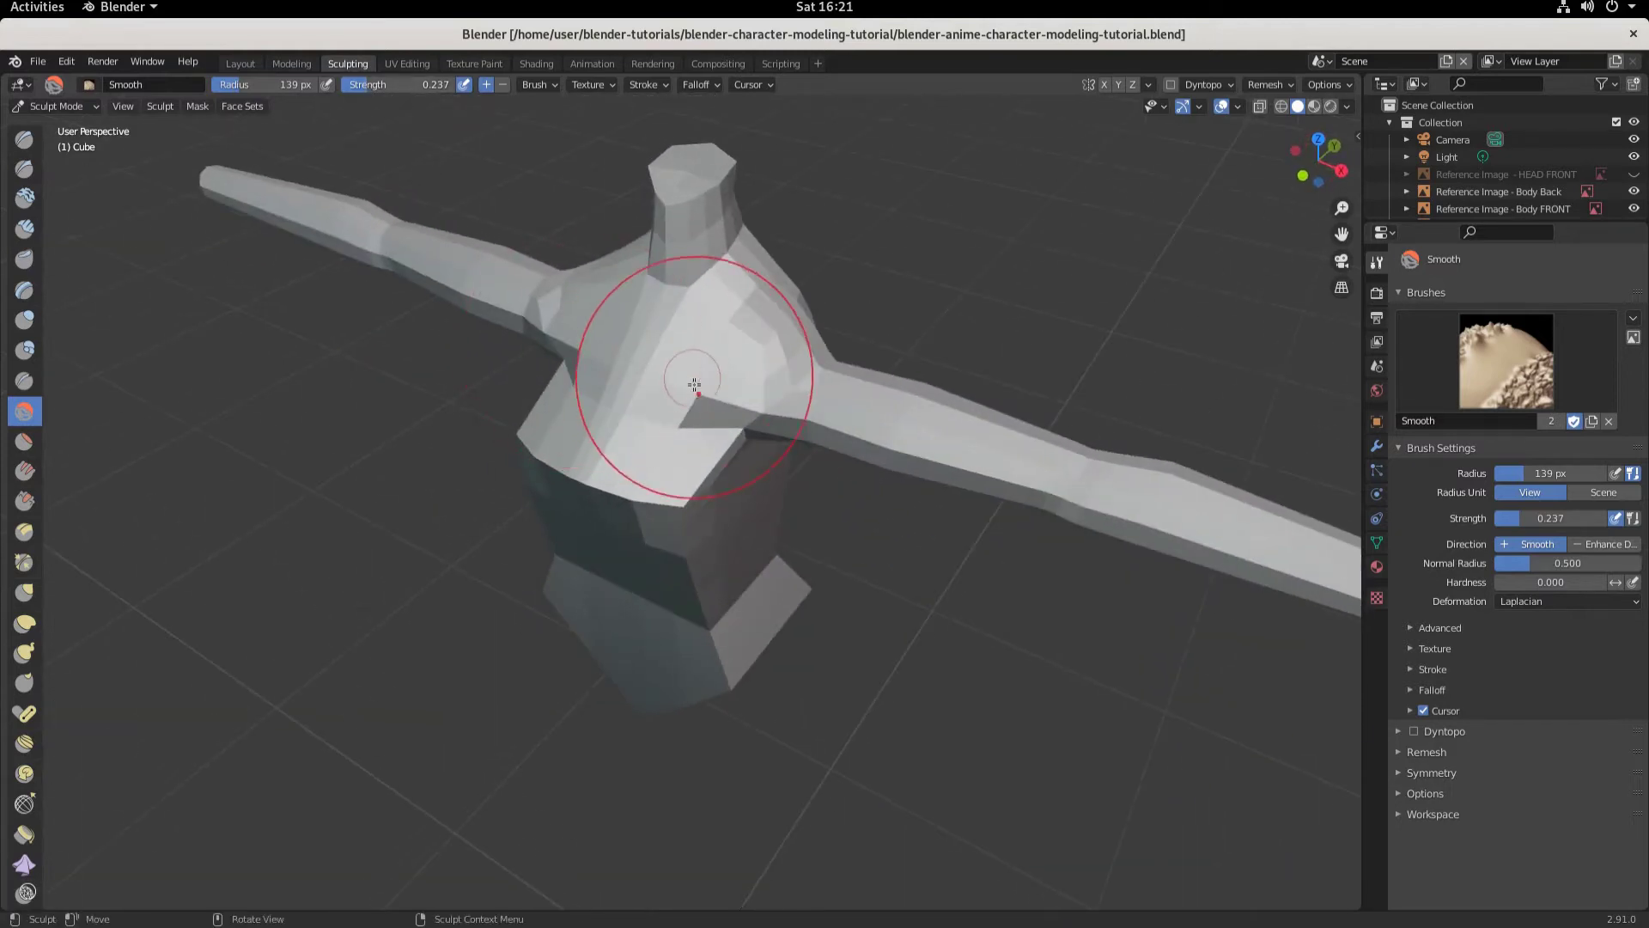
drag(727, 342, 682, 532)
middle_drag(682, 532, 606, 404)
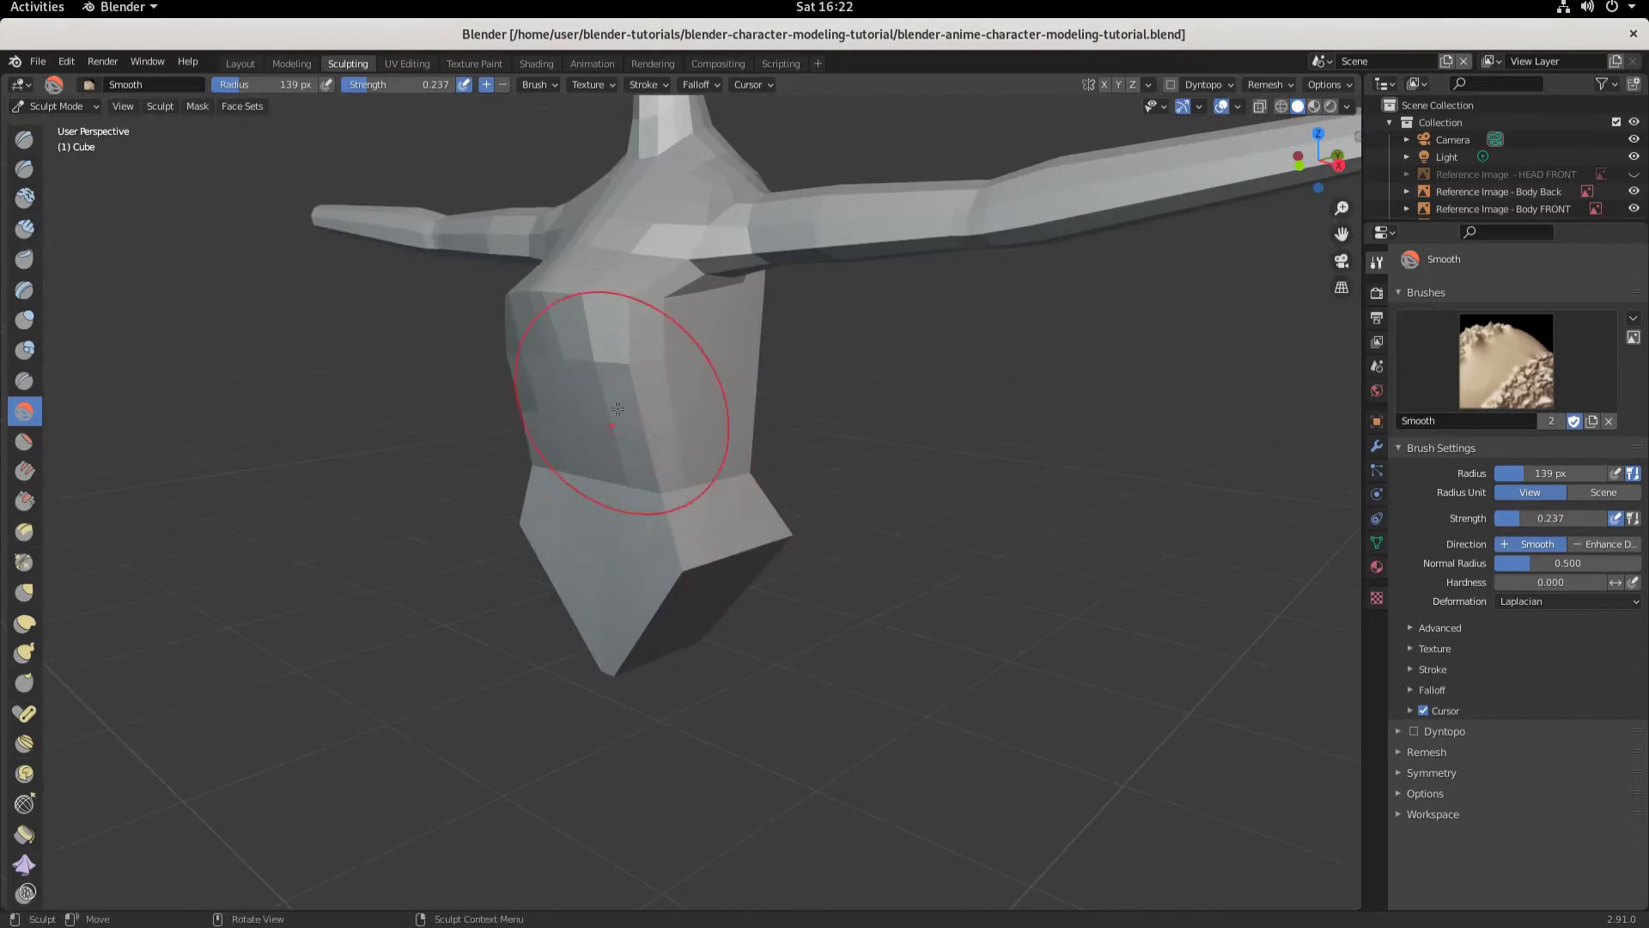
mouse_move(649, 387)
mouse_down()
mouse_move(719, 412)
mouse_move(649, 523)
mouse_move(644, 636)
mouse_move(622, 424)
mouse_move(680, 402)
mouse_up()
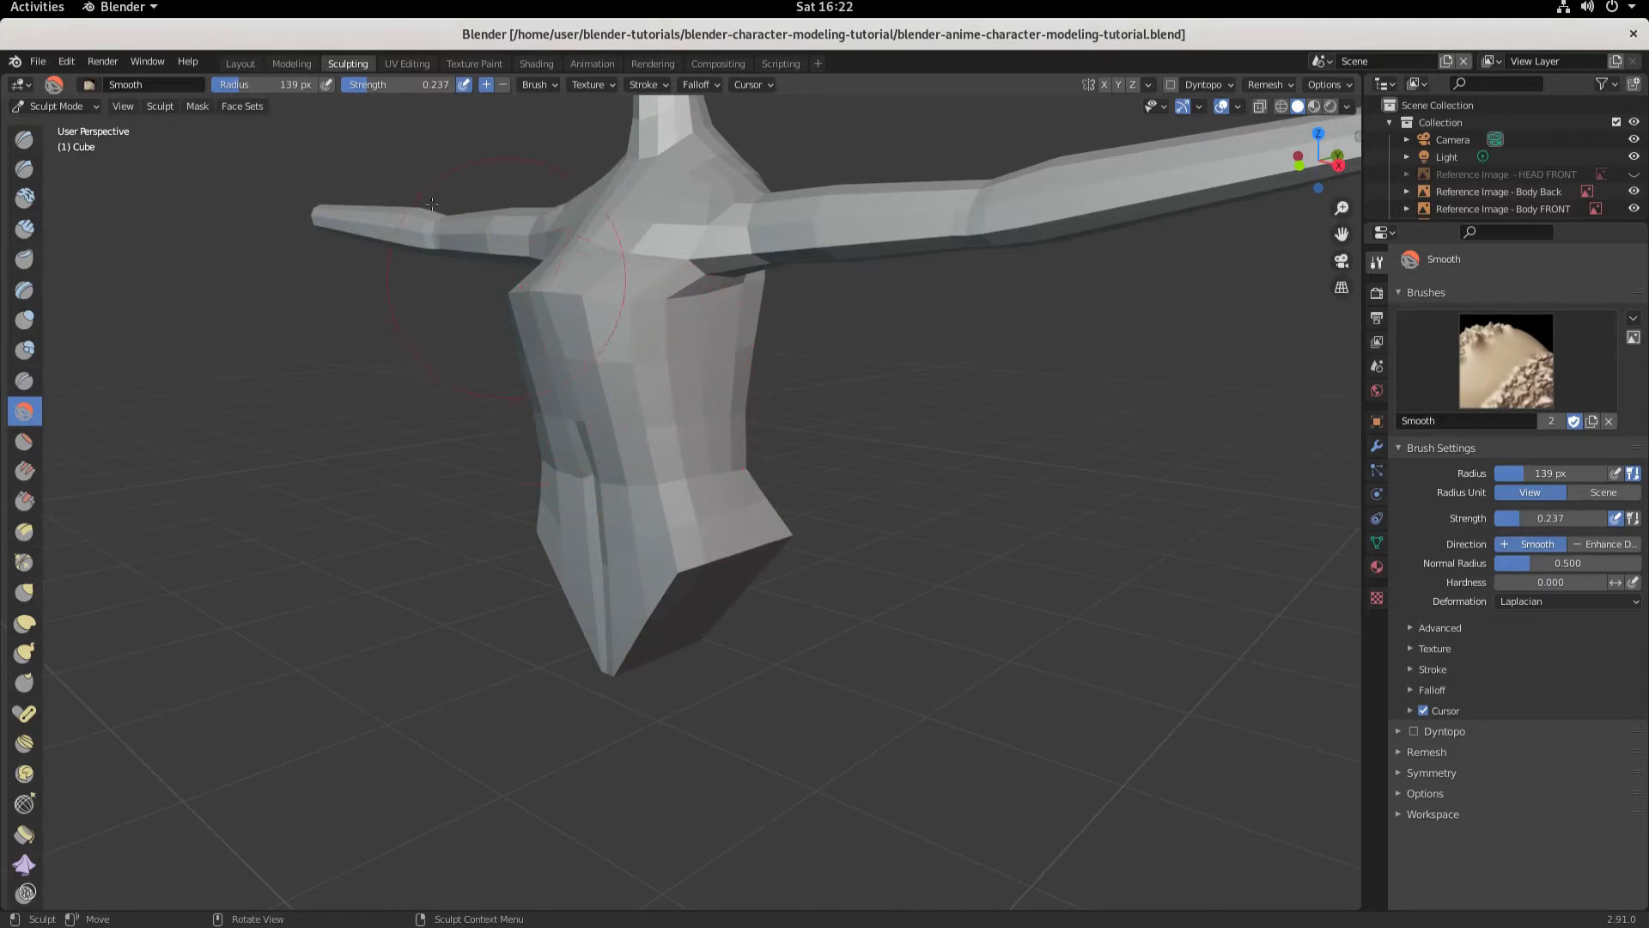
Step: Reduce the Smooth brush to 103 px at 0.210 strength and smooth the side of the torso
click(385, 84)
drag(271, 82, 240, 82)
mouse_move(709, 441)
mouse_down()
mouse_move(657, 365)
mouse_move(606, 332)
mouse_move(645, 316)
mouse_up()
mouse_move(645, 316)
middle_down()
mouse_move(786, 296)
mouse_move(713, 318)
mouse_move(575, 318)
middle_up()
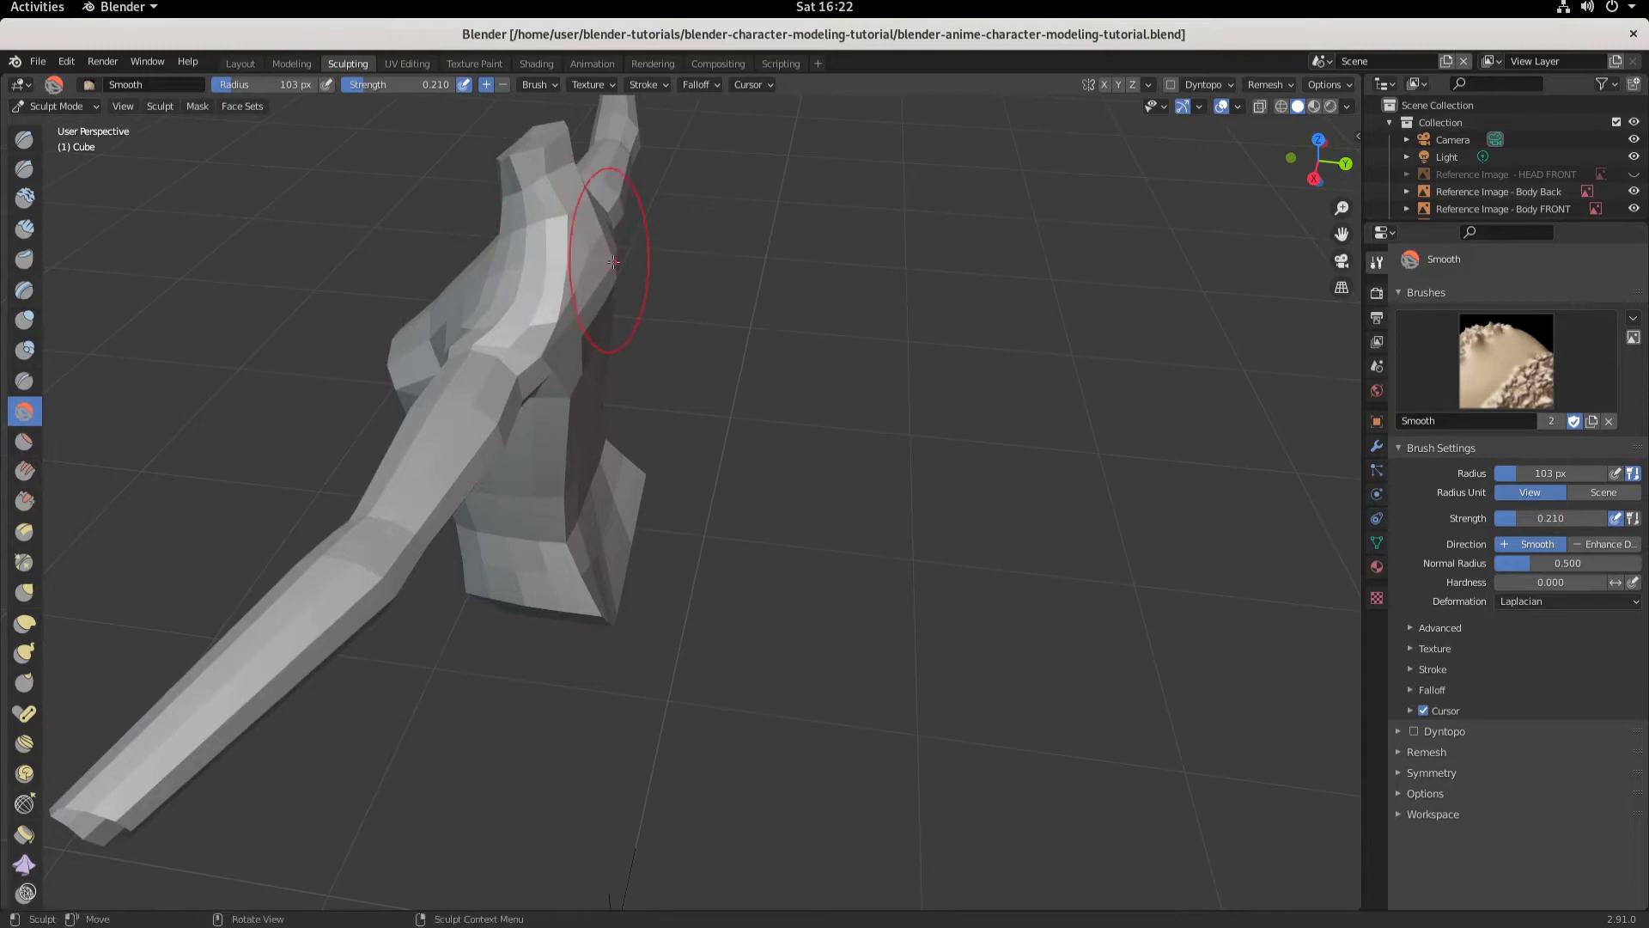
Step: Smooth the back from the neck base down to the waist, and the side of the hips
middle_drag(588, 262, 512, 245)
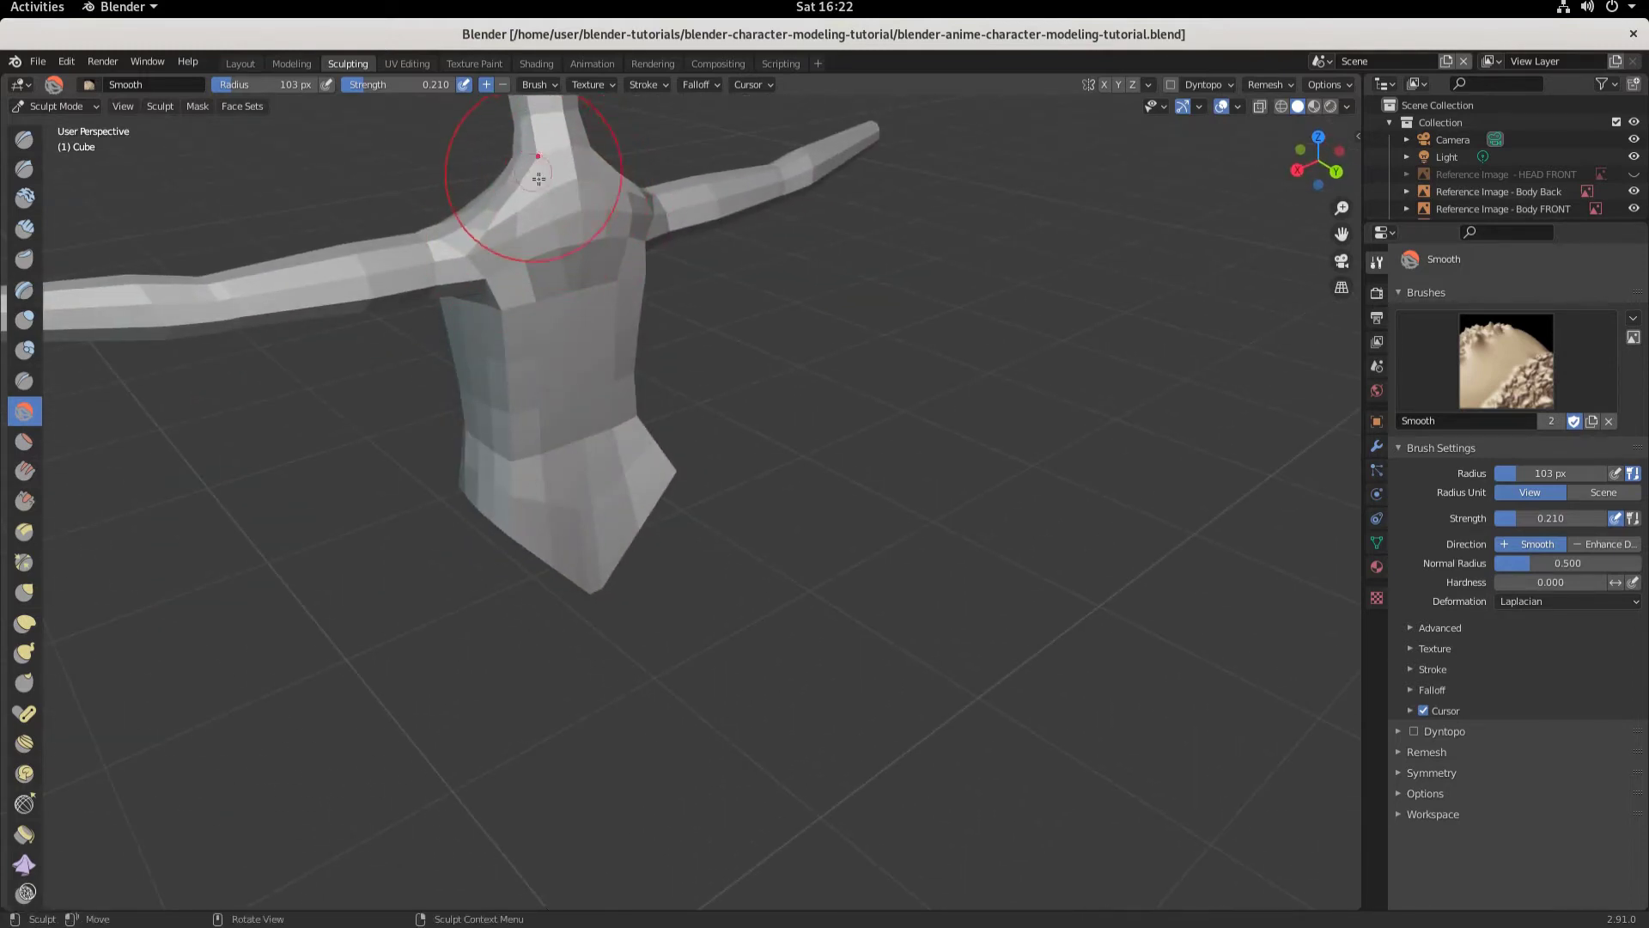
mouse_move(524, 176)
mouse_down()
mouse_move(481, 334)
mouse_move(568, 310)
mouse_up()
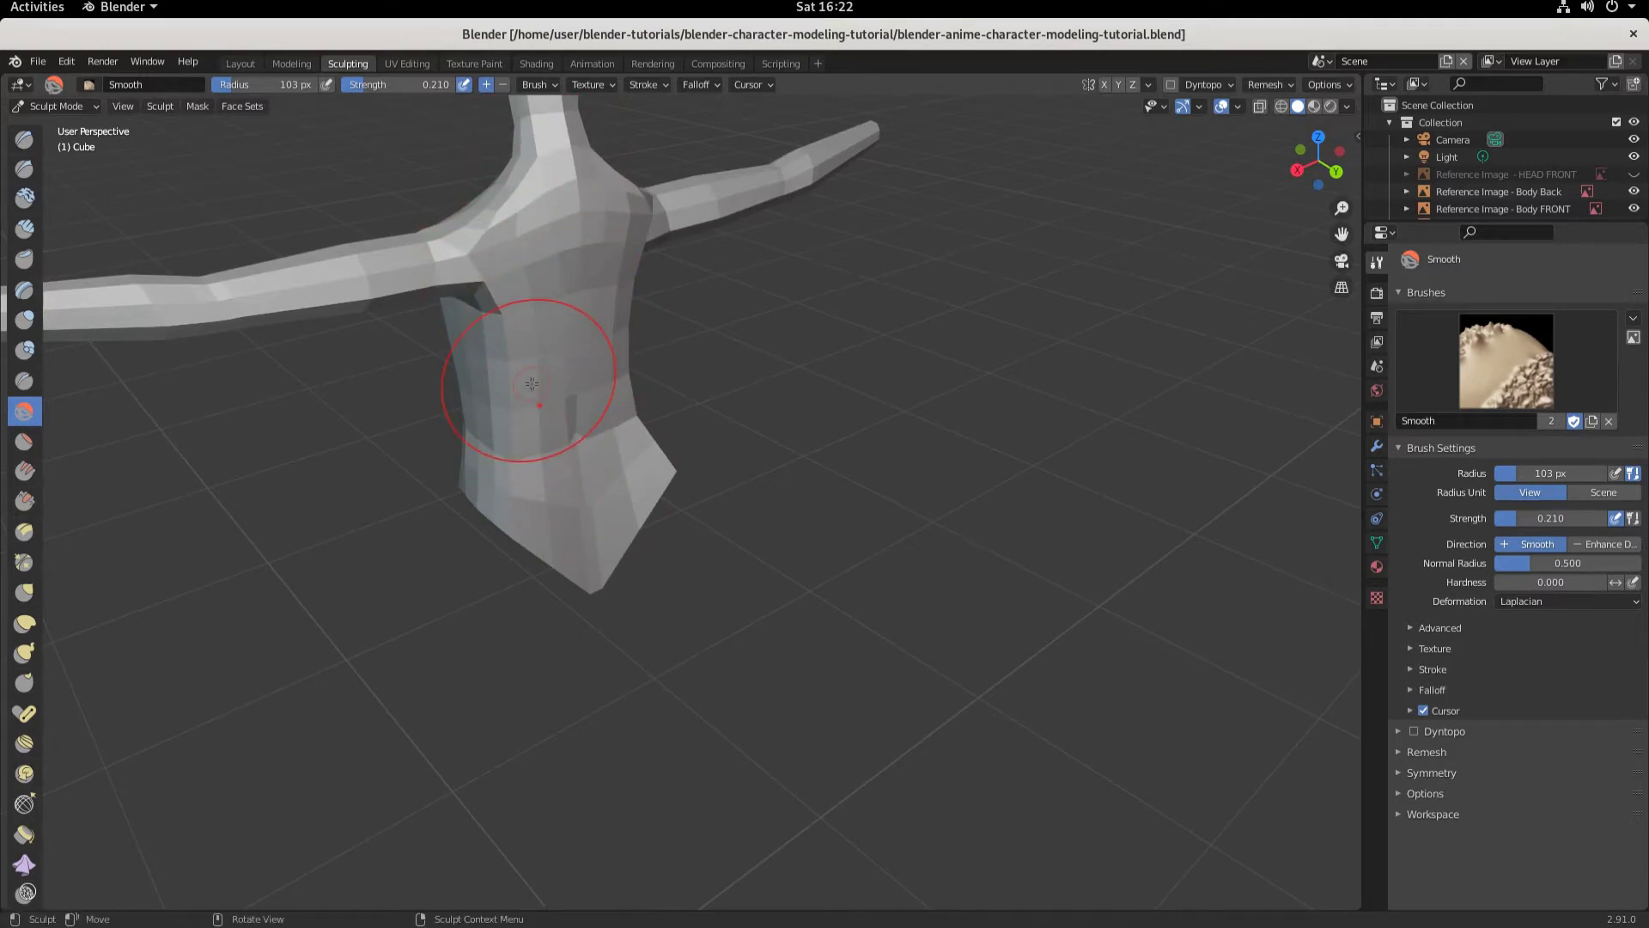
drag(556, 432, 502, 304)
mouse_move(552, 464)
middle_down()
mouse_move(660, 408)
mouse_move(590, 396)
middle_up()
mouse_move(556, 527)
middle_down()
mouse_move(520, 592)
mouse_move(641, 490)
mouse_move(624, 518)
middle_up()
drag(612, 531, 567, 531)
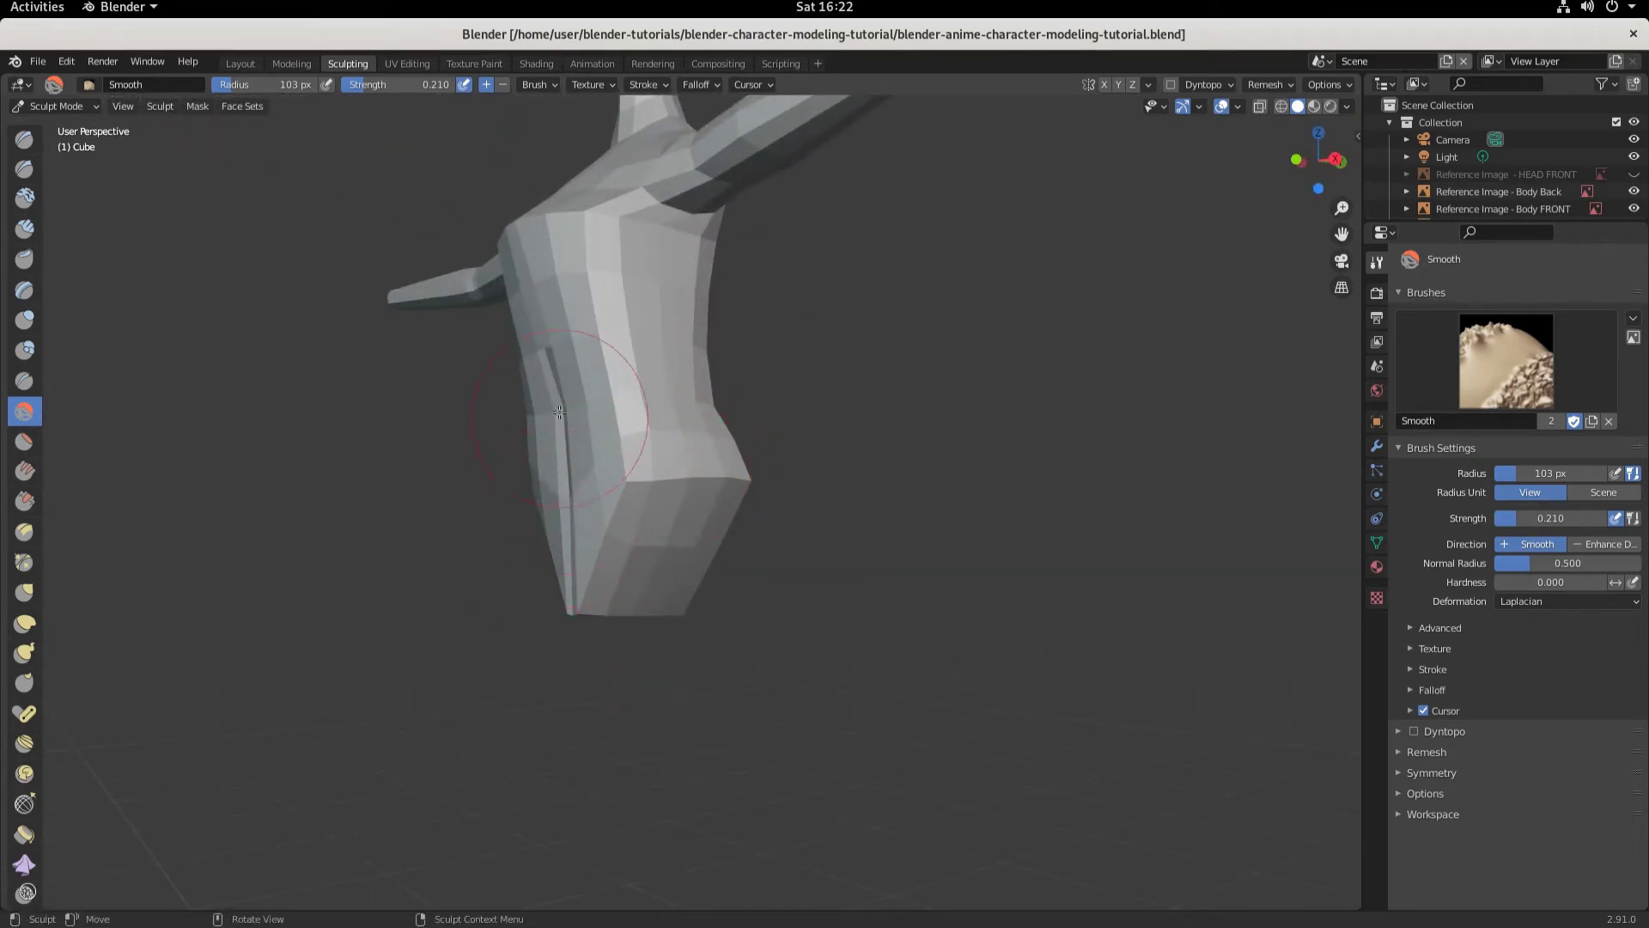
Step: Reduce the Smooth brush radius to 74 px and smooth the chest, waist and hip edge along the torso's front and side
mouse_move(565, 312)
middle_down()
mouse_move(725, 404)
mouse_move(627, 462)
mouse_move(611, 443)
mouse_move(423, 424)
mouse_move(748, 578)
mouse_move(713, 550)
mouse_move(700, 473)
middle_up()
scroll(658, 414, down, 3)
scroll(748, 578, up, 3)
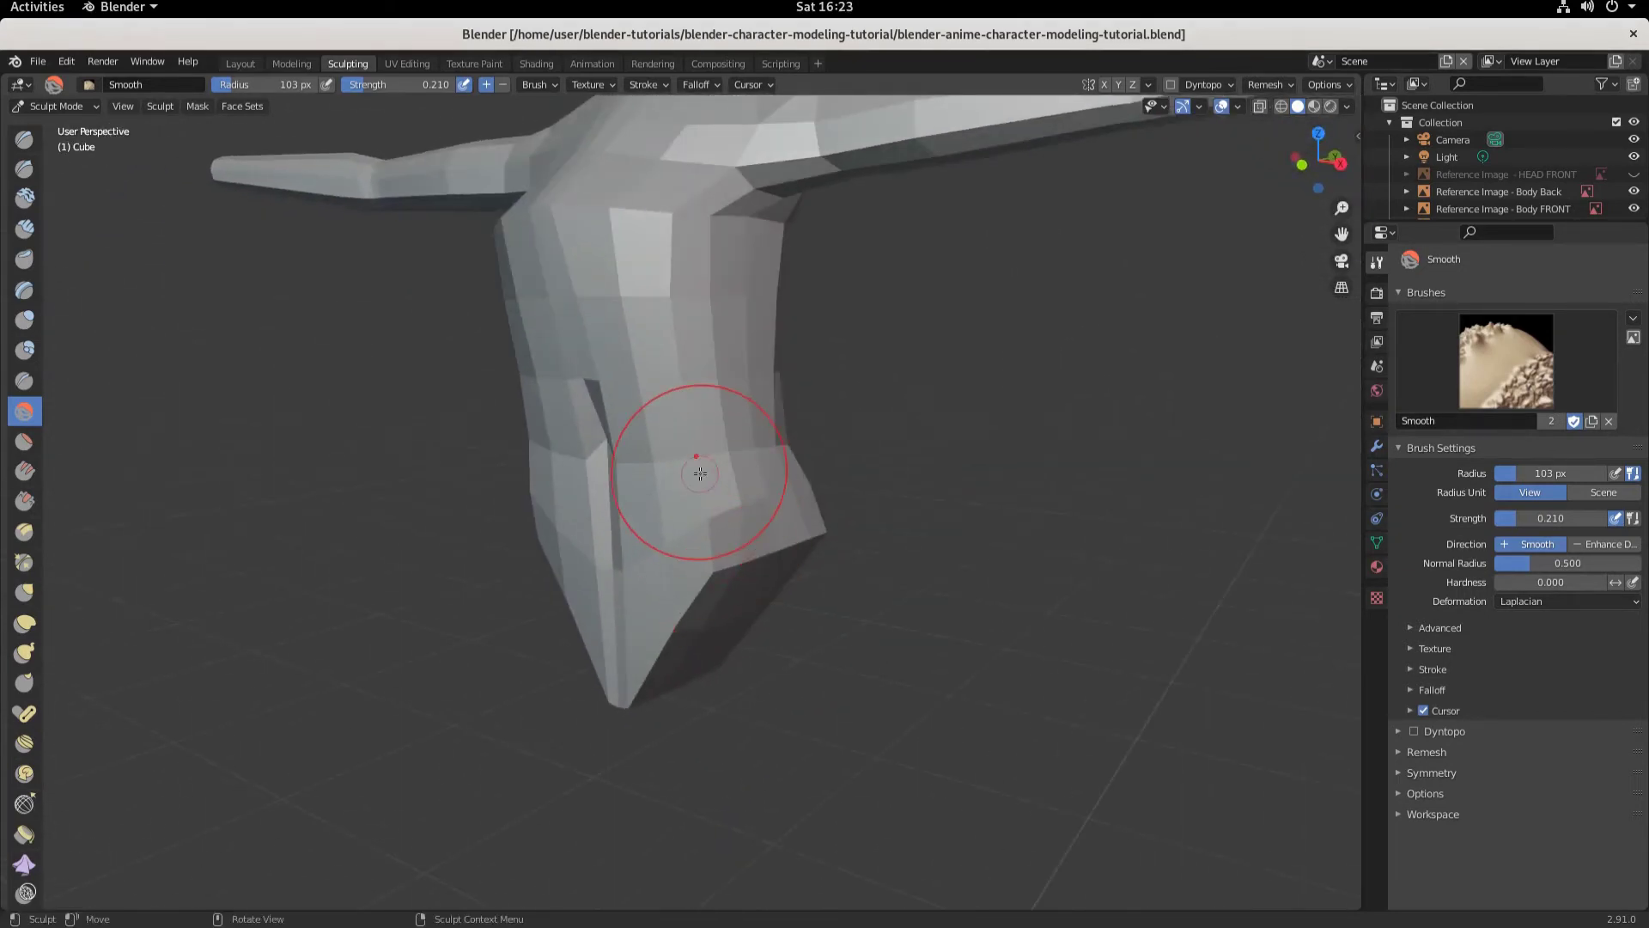
drag(700, 474, 696, 426)
key(f)
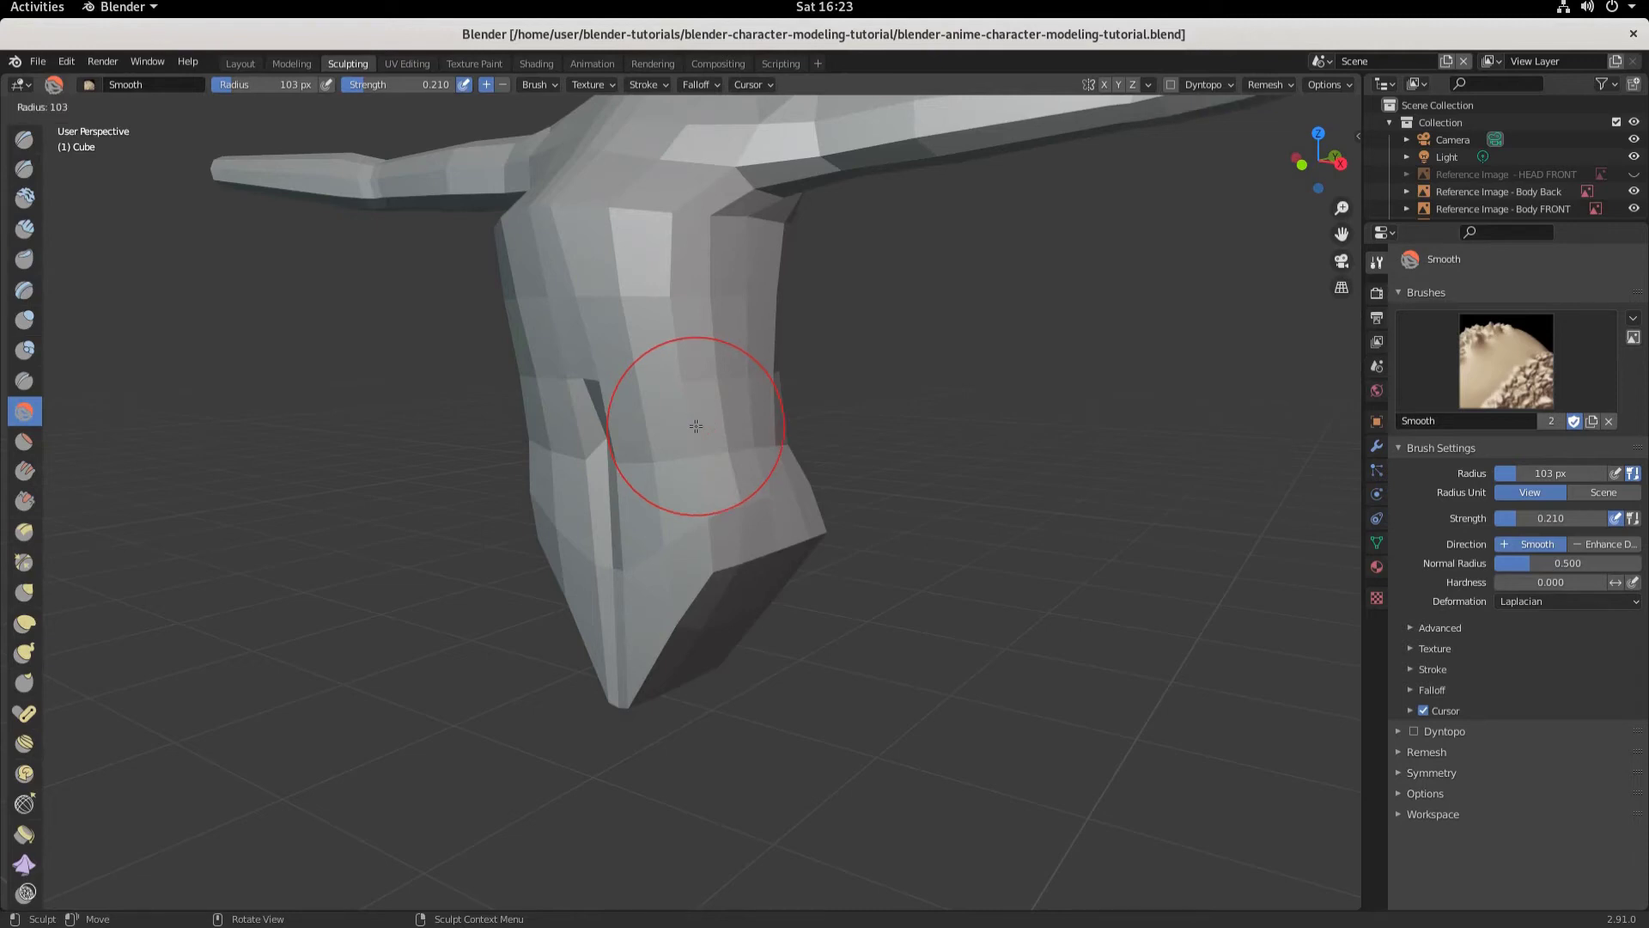
click(674, 417)
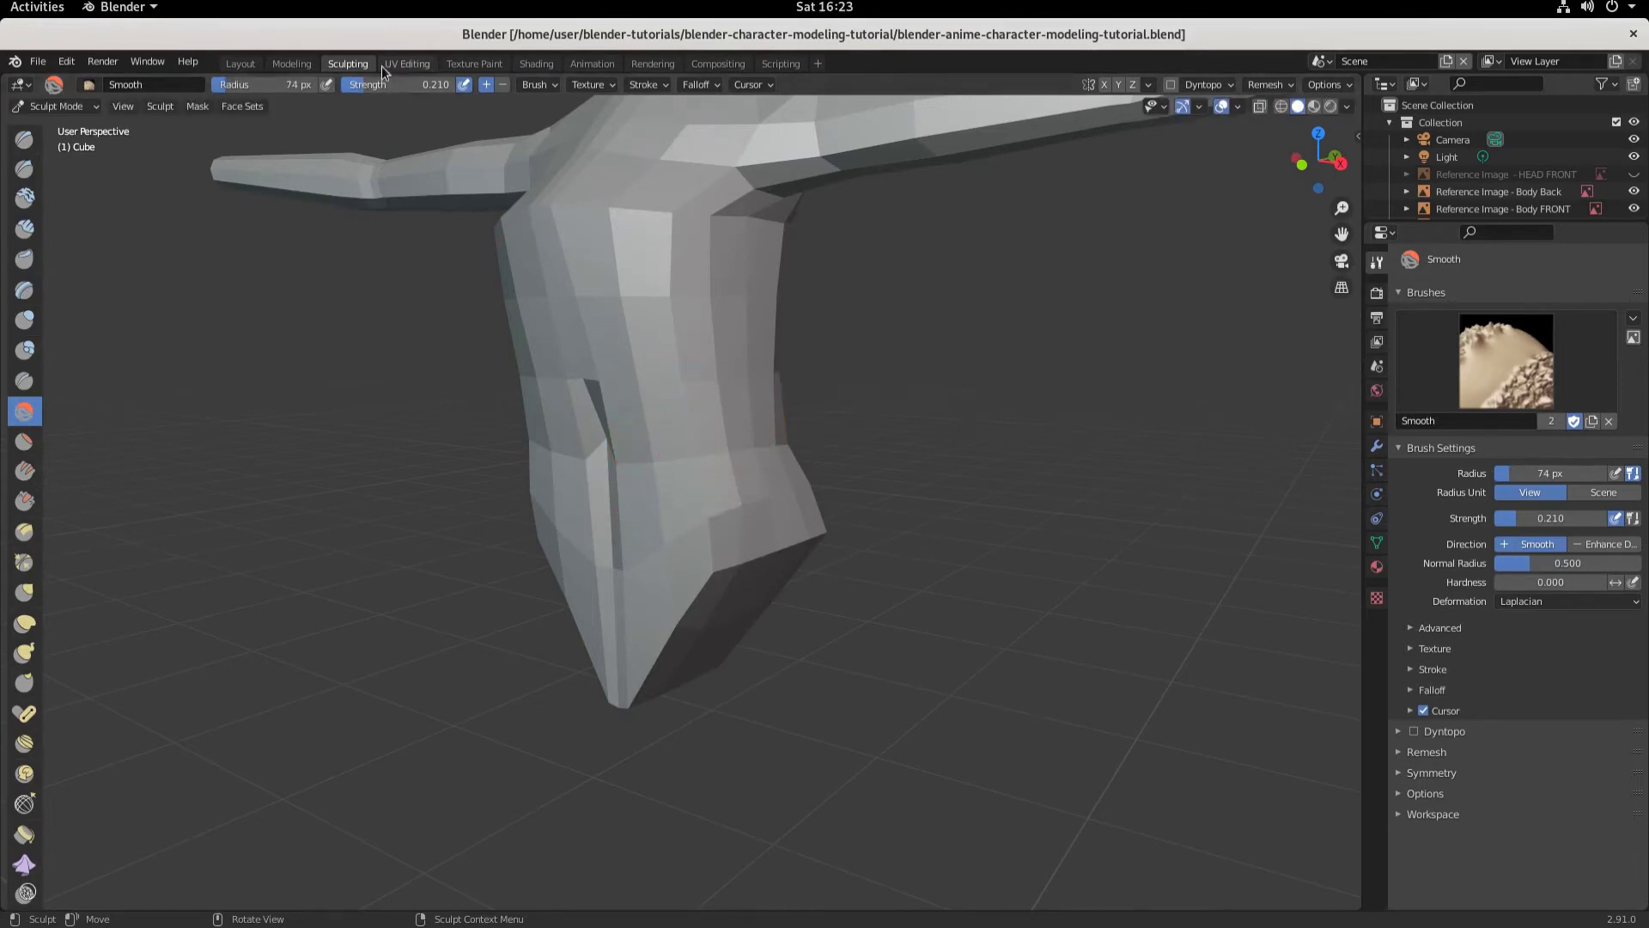
mouse_move(653, 277)
middle_down()
mouse_move(746, 360)
mouse_move(656, 284)
middle_up()
mouse_move(601, 227)
mouse_down()
mouse_move(661, 338)
mouse_move(560, 311)
mouse_up()
mouse_move(611, 423)
mouse_down()
mouse_move(581, 461)
mouse_move(714, 502)
mouse_move(804, 486)
mouse_up()
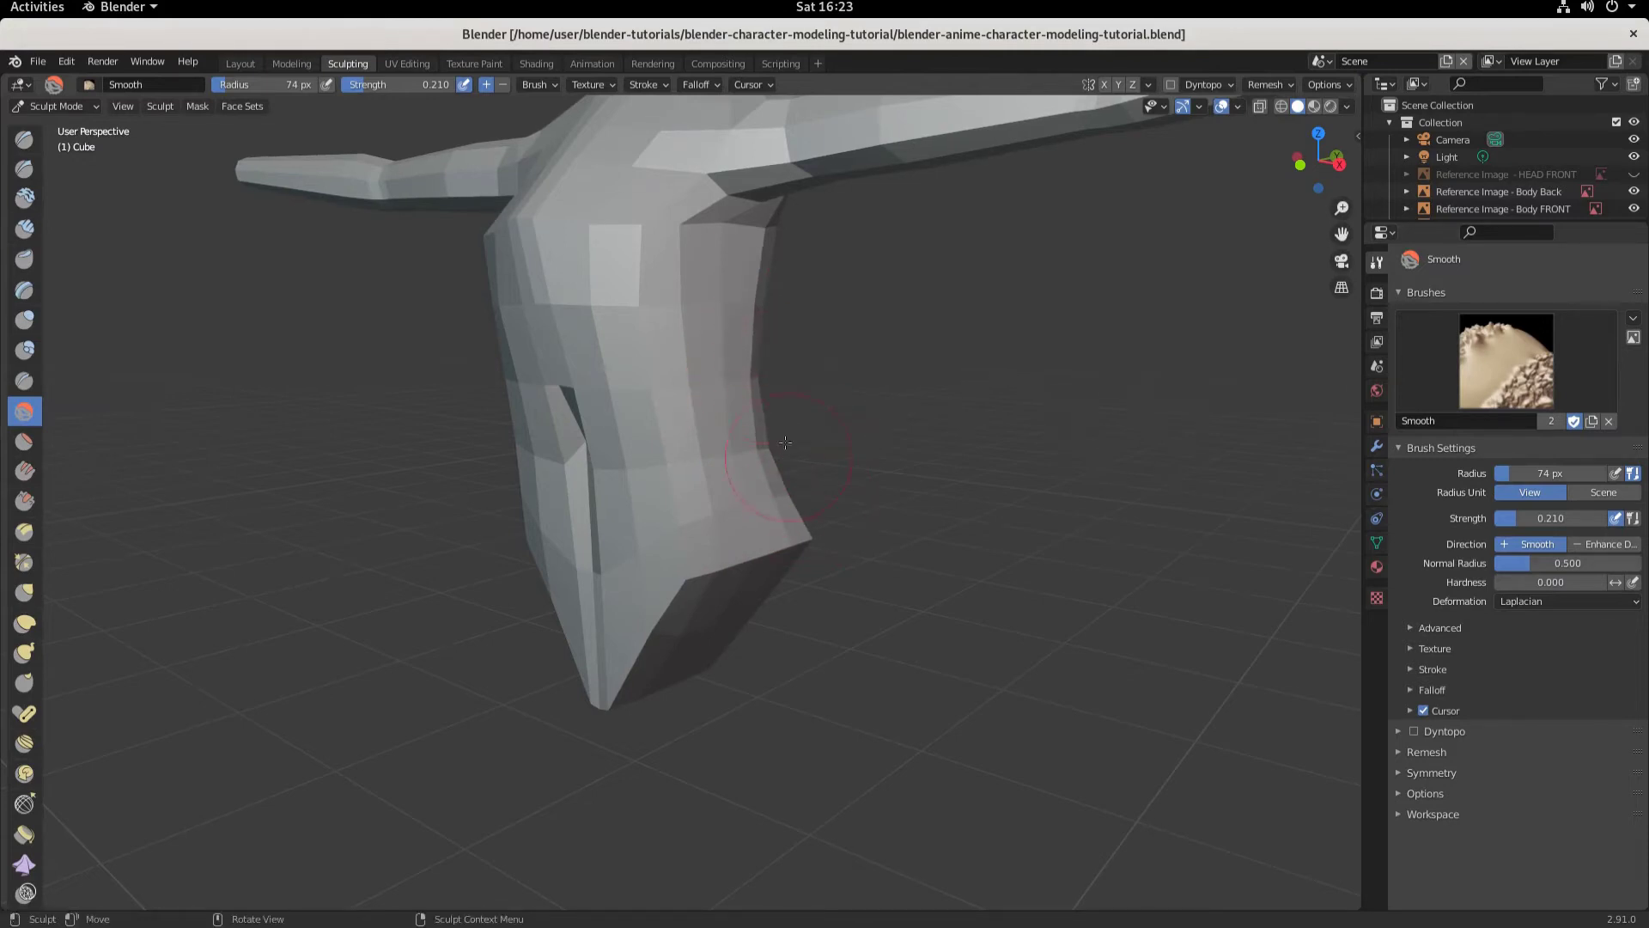
mouse_move(765, 428)
mouse_down()
mouse_move(673, 361)
mouse_move(687, 461)
mouse_move(634, 560)
mouse_up()
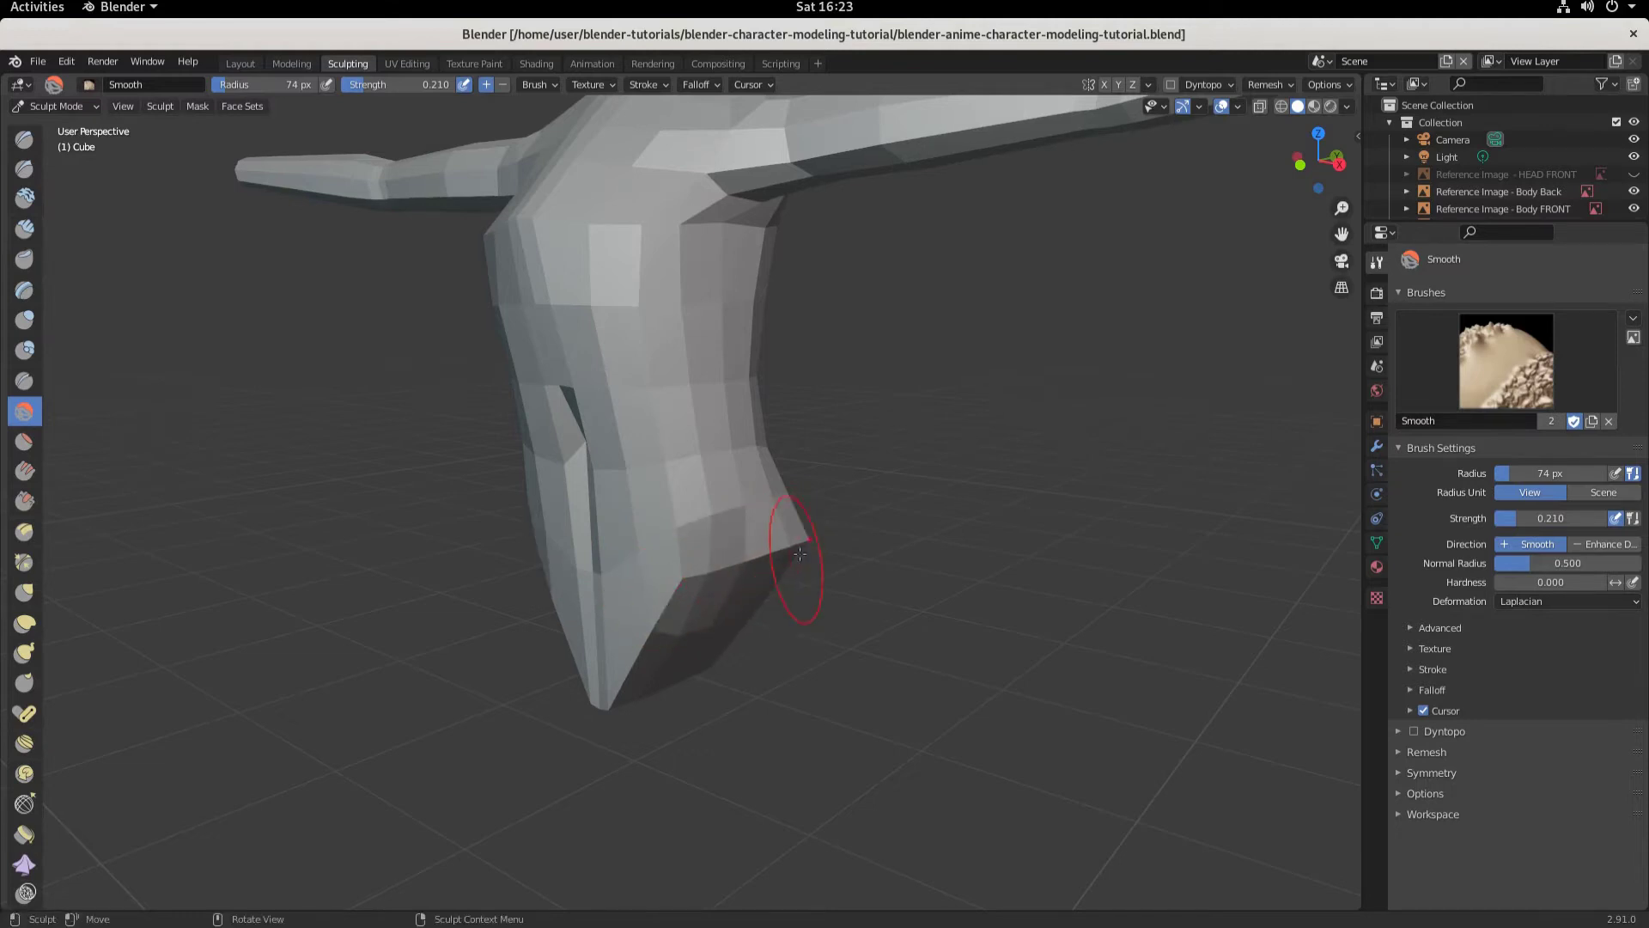
Step: Smooth the pointed lower tip of the torso at the crotch from the back and front
mouse_move(799, 554)
middle_down()
mouse_move(600, 507)
mouse_move(609, 559)
mouse_move(508, 516)
middle_up()
drag(508, 515, 572, 634)
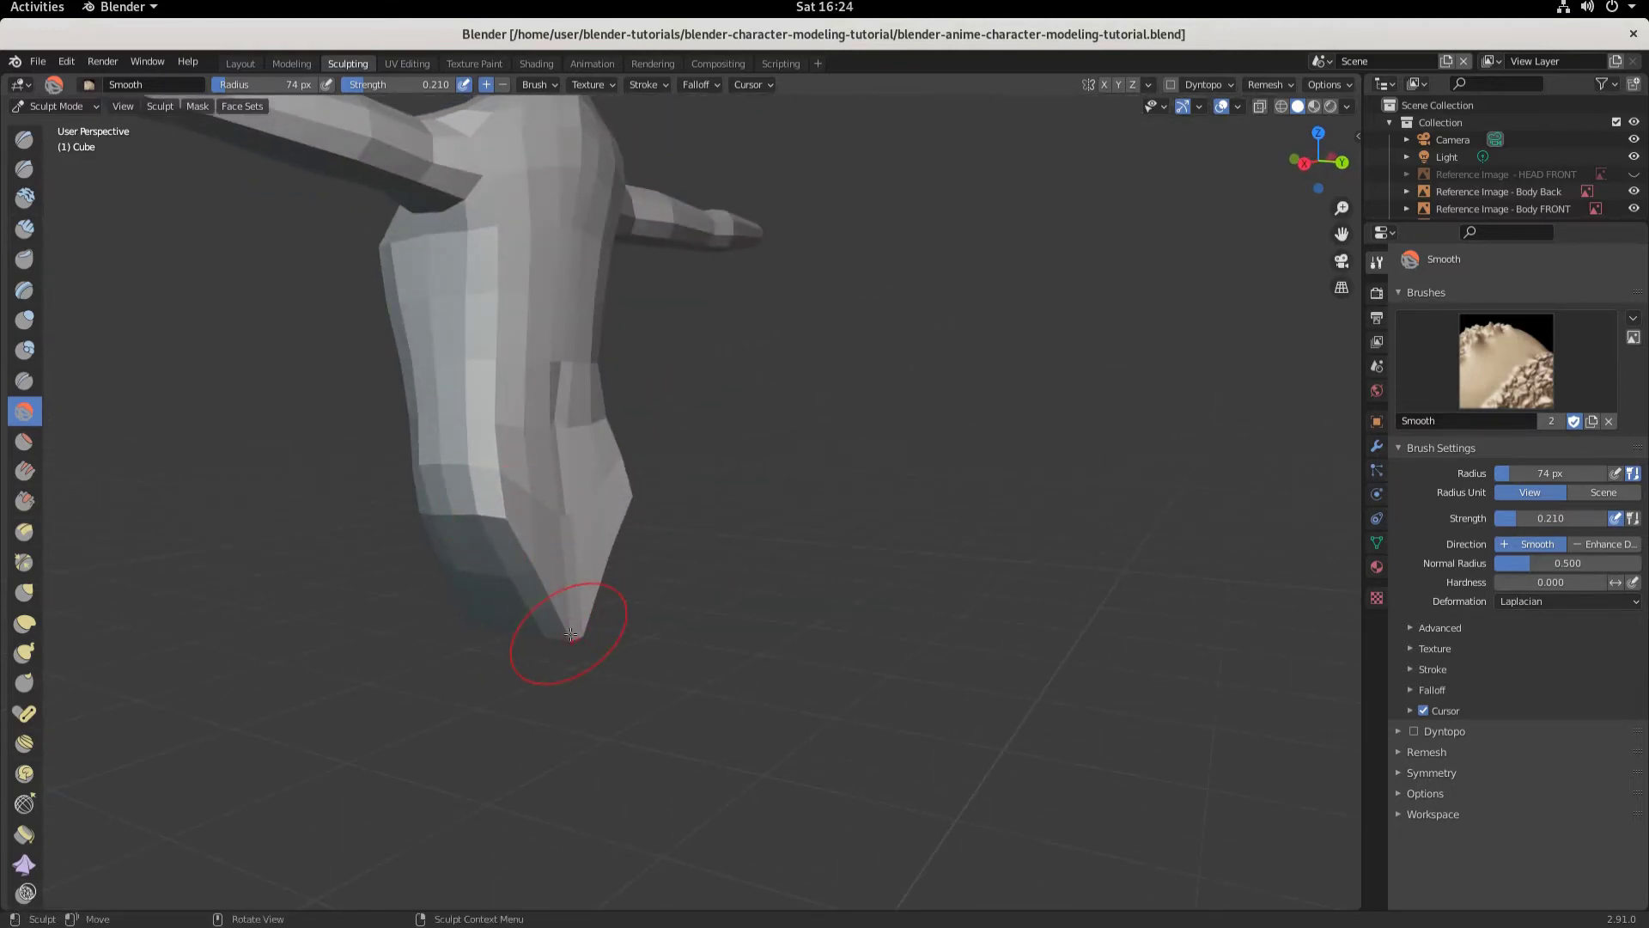
mouse_move(571, 634)
middle_down()
mouse_move(704, 557)
mouse_move(726, 586)
middle_up()
mouse_move(727, 568)
mouse_down()
mouse_move(687, 515)
mouse_move(721, 550)
mouse_up()
middle_drag(721, 549, 744, 559)
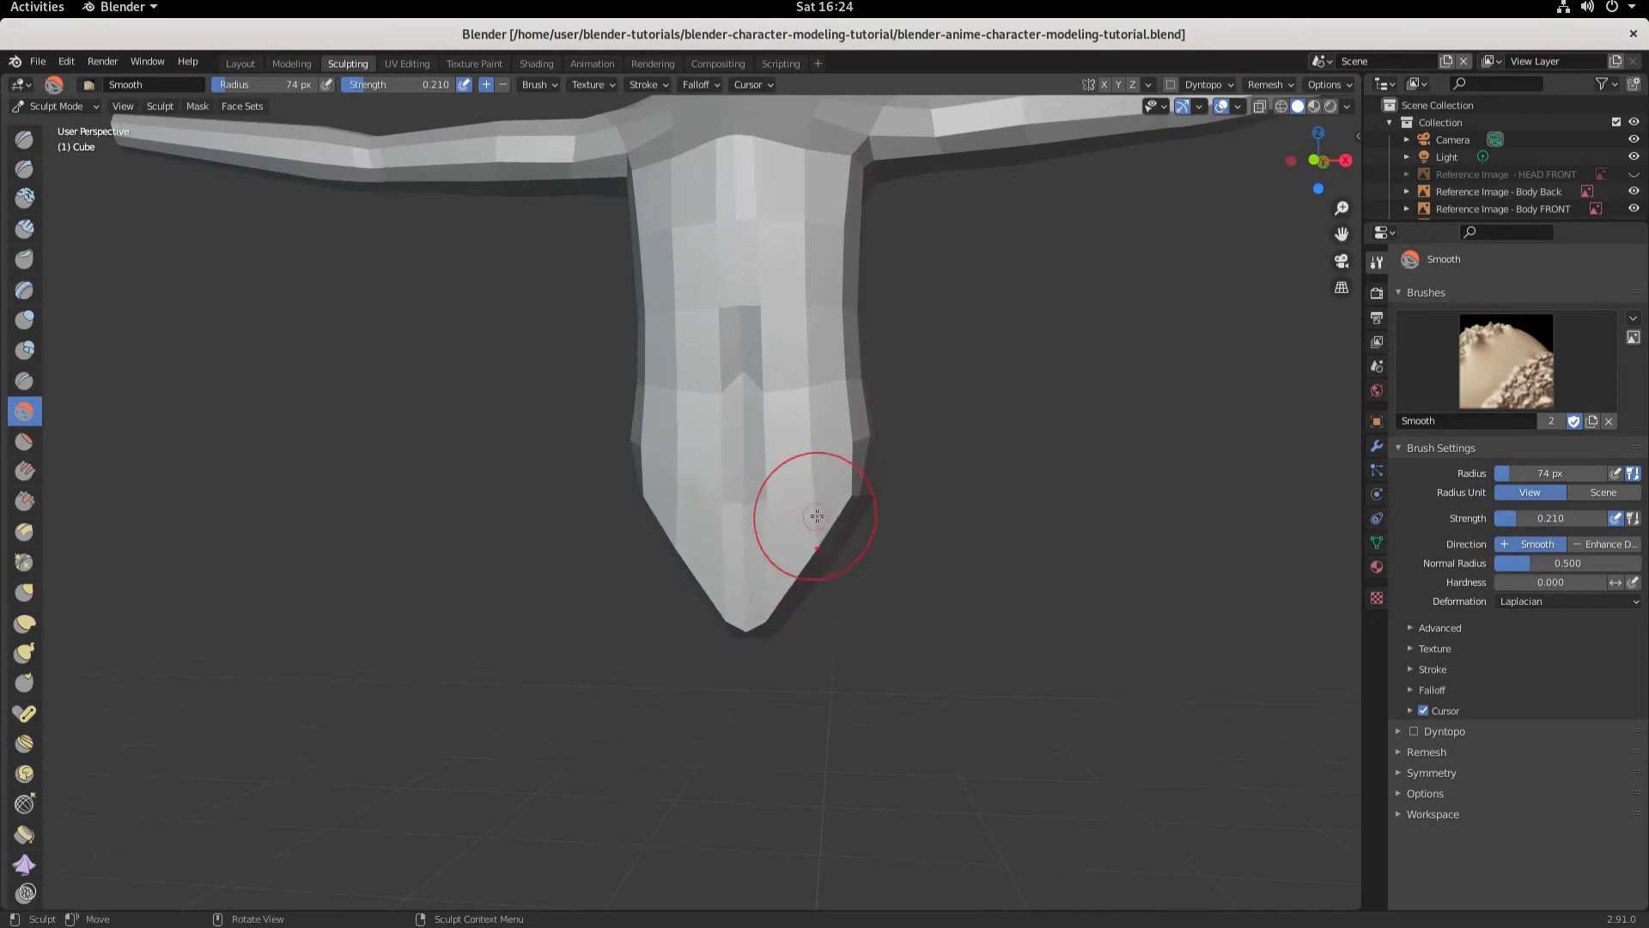
Step: Check the torso against the front and side body reference images and smooth the front of the abdomen
scroll(784, 435, down, 4)
mouse_move(785, 438)
middle_down()
mouse_move(785, 461)
mouse_move(624, 468)
middle_up()
scroll(784, 460, up, 5)
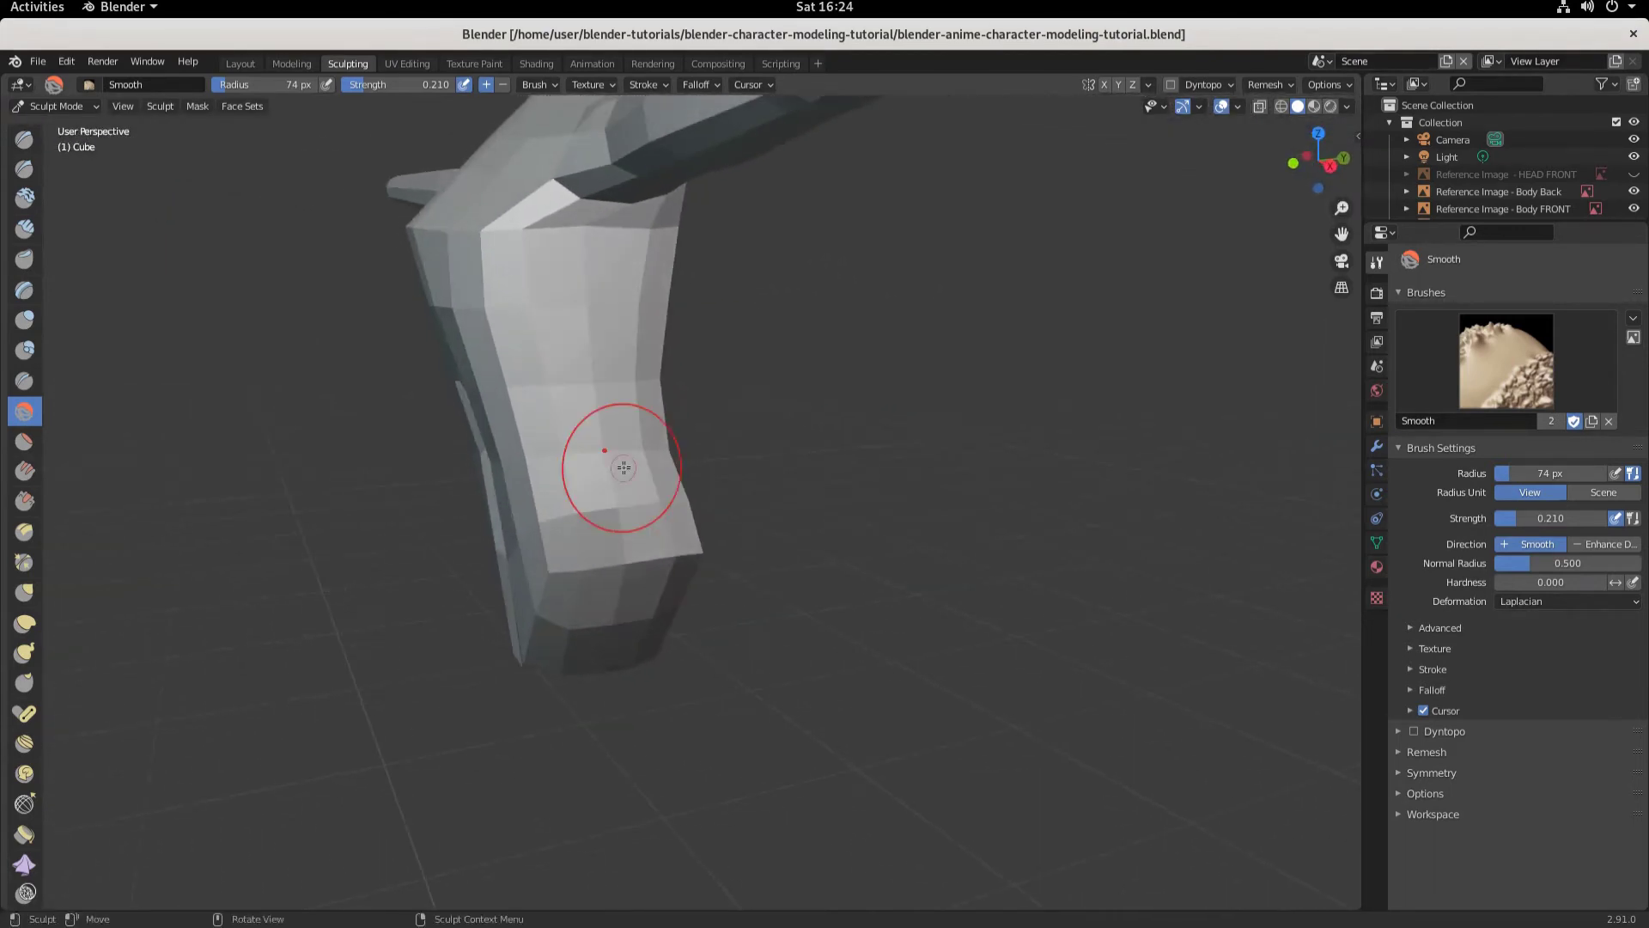
key(KP_1)
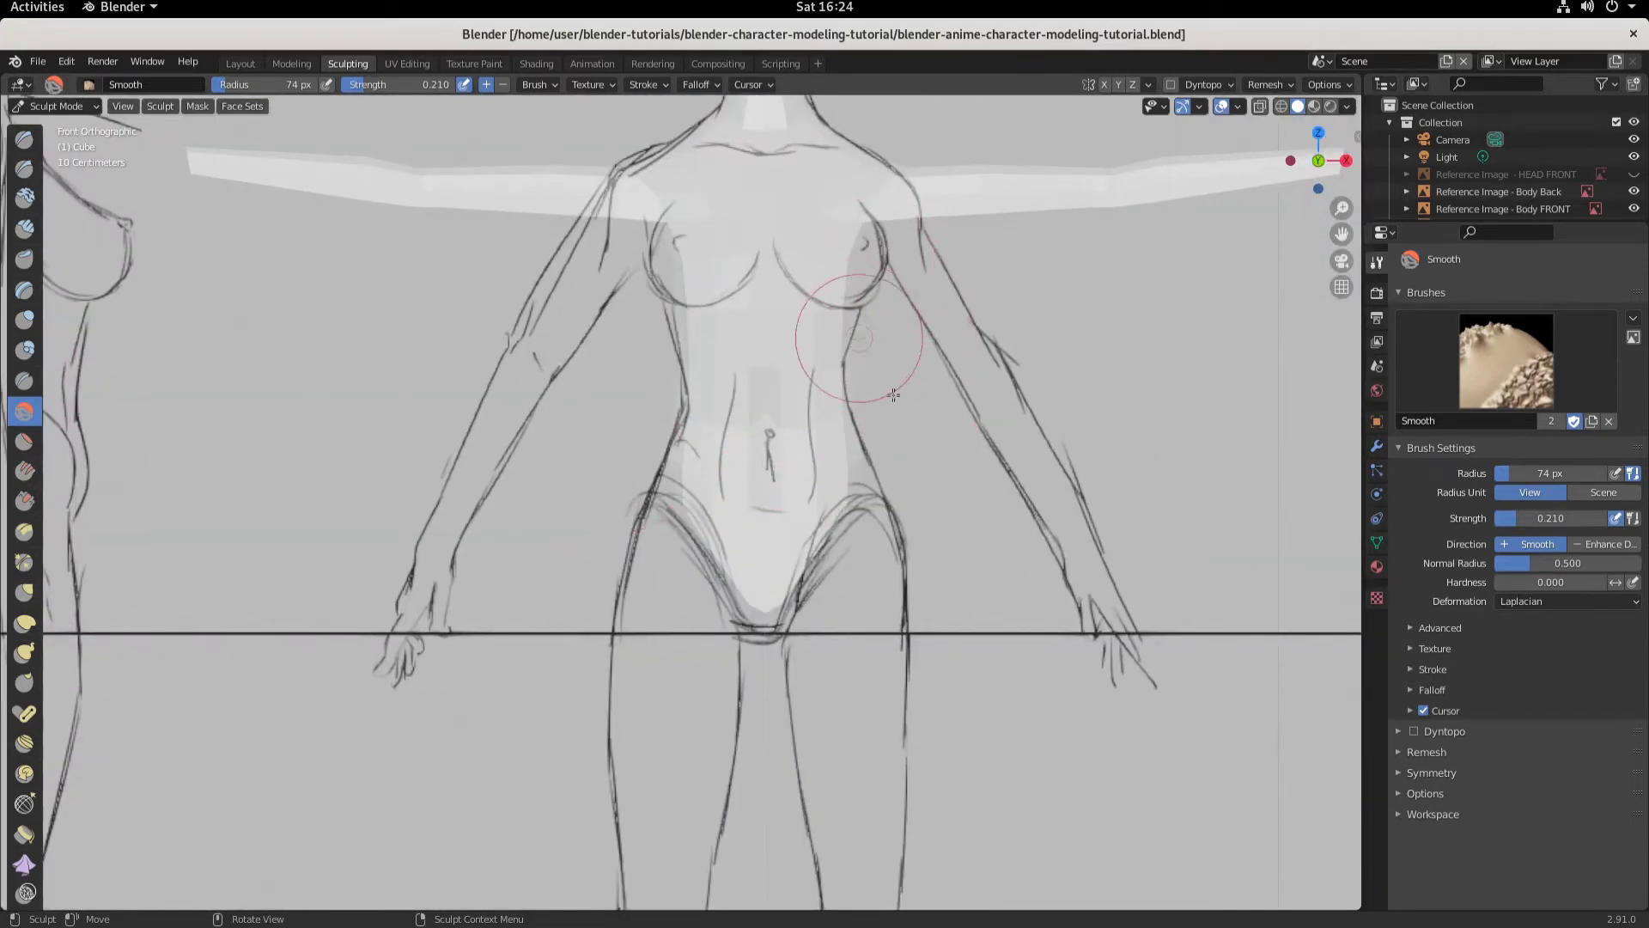
middle_drag(822, 325, 684, 415)
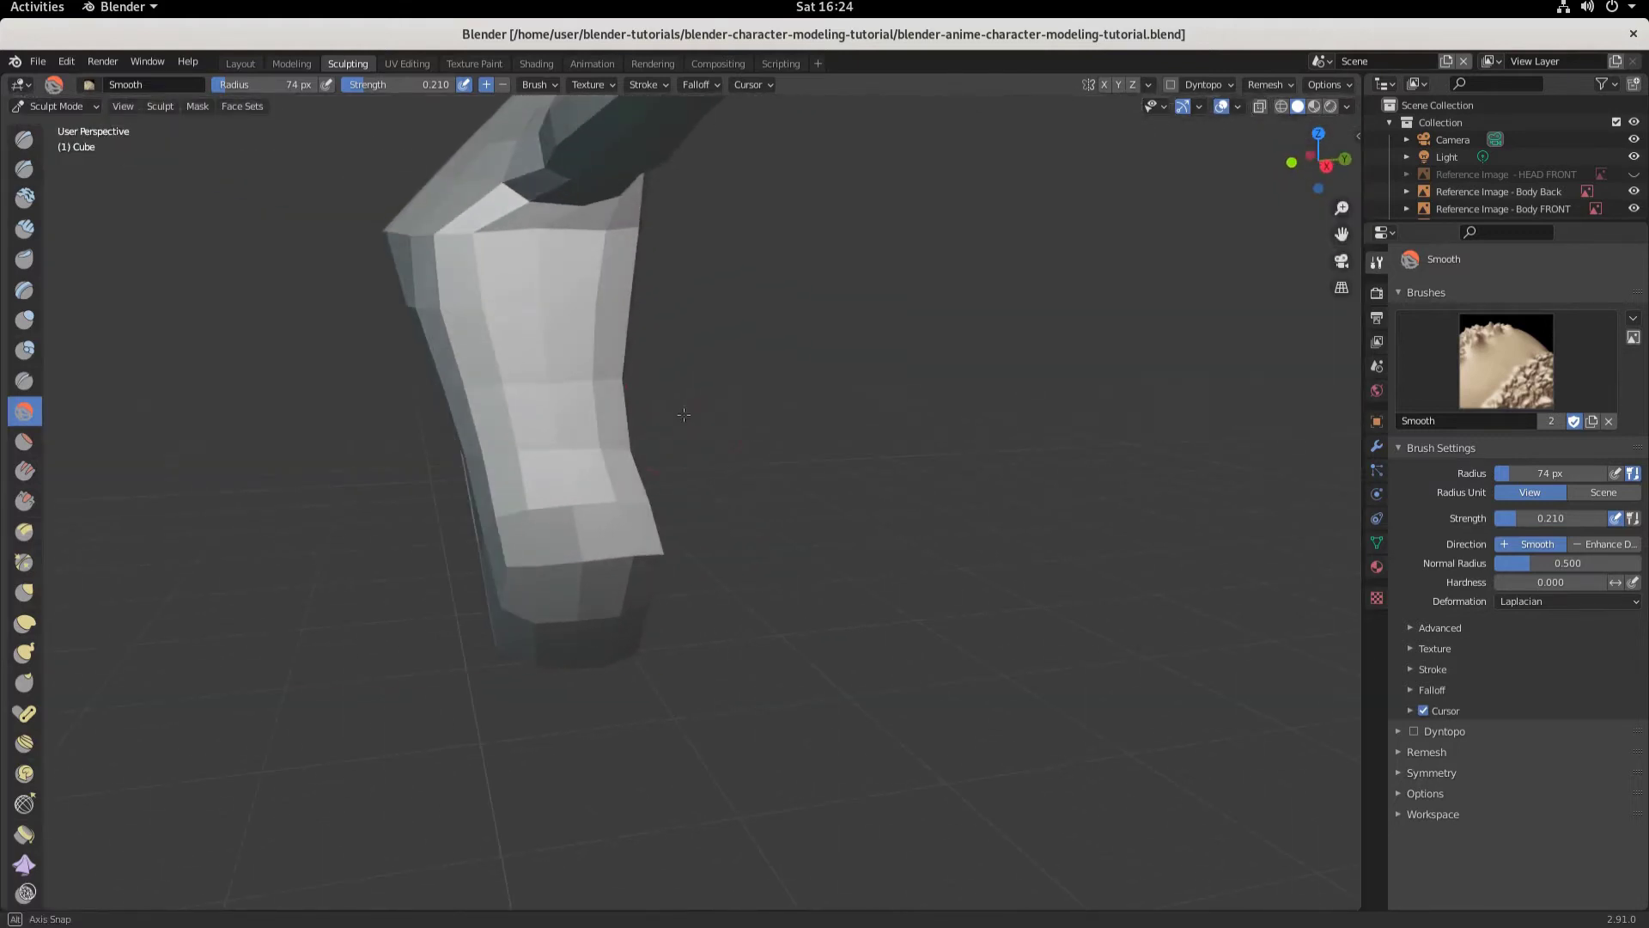
key(KP_3)
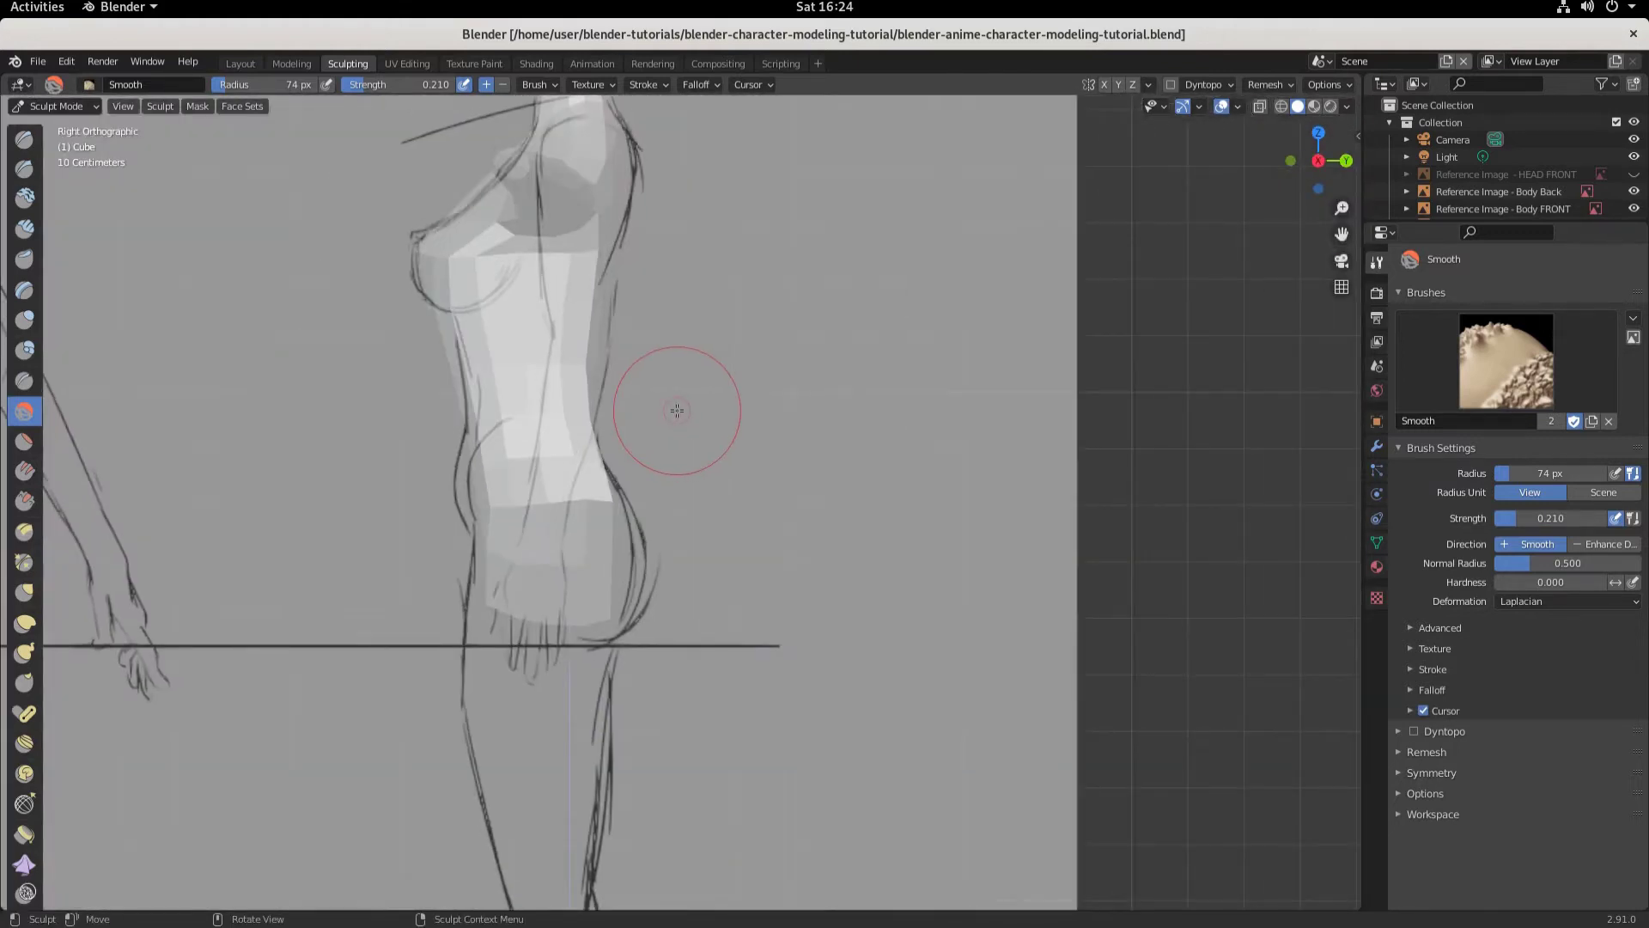
middle_drag(424, 361, 684, 396)
mouse_move(642, 406)
mouse_down()
mouse_move(710, 441)
mouse_move(711, 472)
mouse_move(650, 442)
mouse_move(699, 435)
mouse_up()
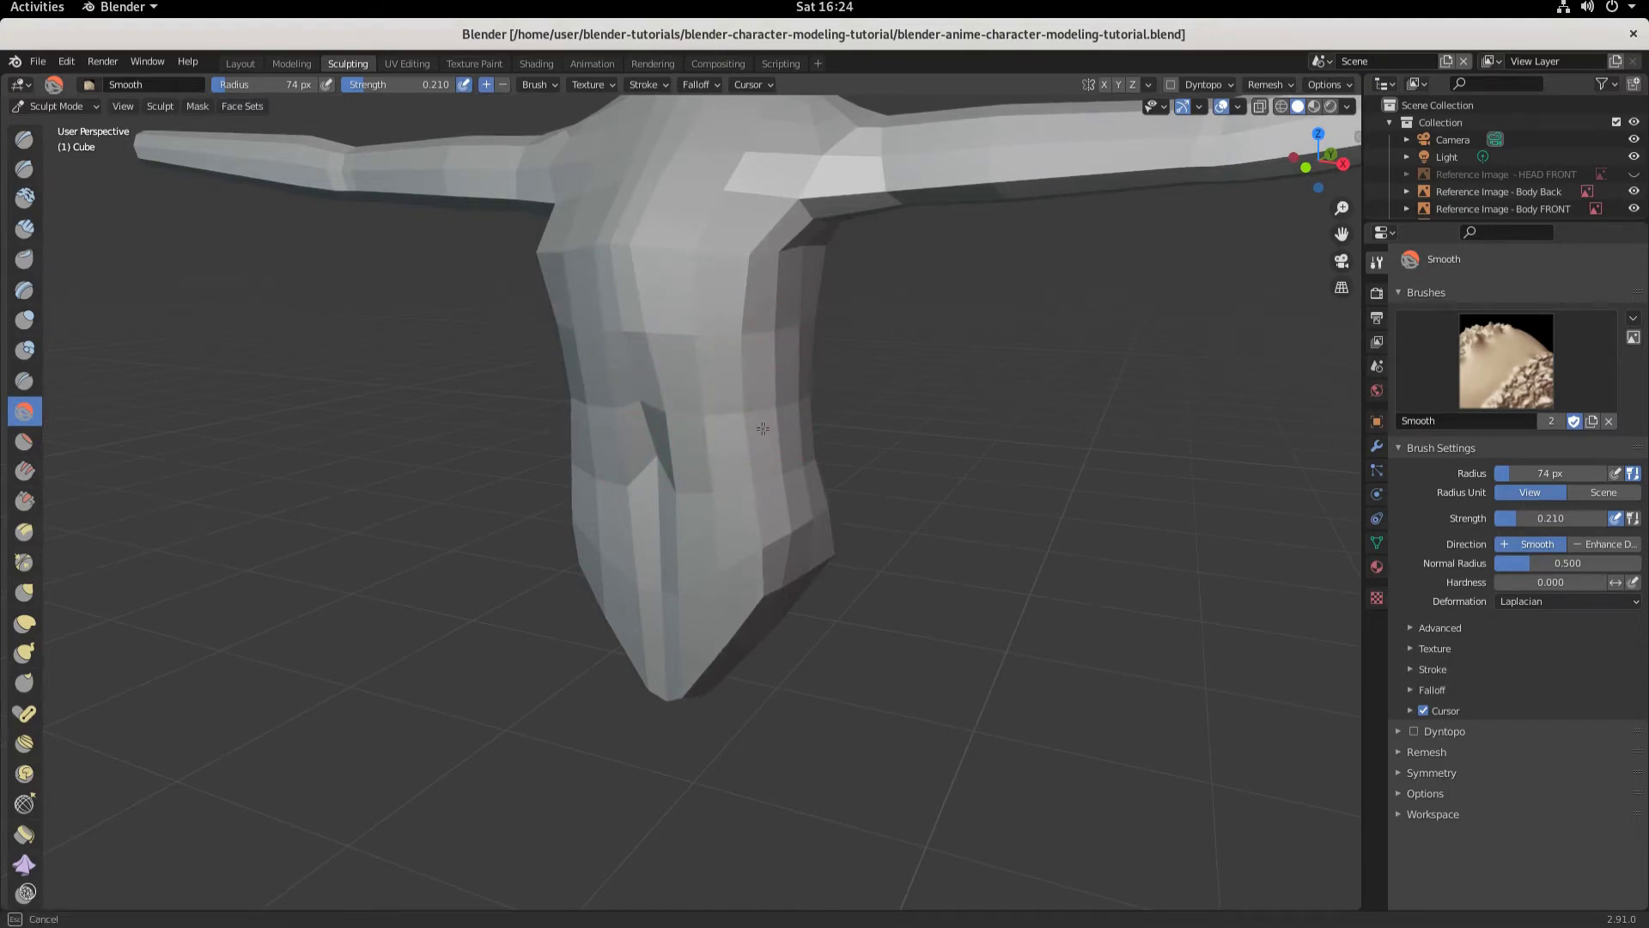
Step: Smooth the back of the shoulders, the upper back and the lower back down to the buttocks
middle_drag(781, 277, 736, 367)
middle_drag(703, 421, 554, 380)
scroll(574, 346, up, 3)
scroll(539, 380, down, 4)
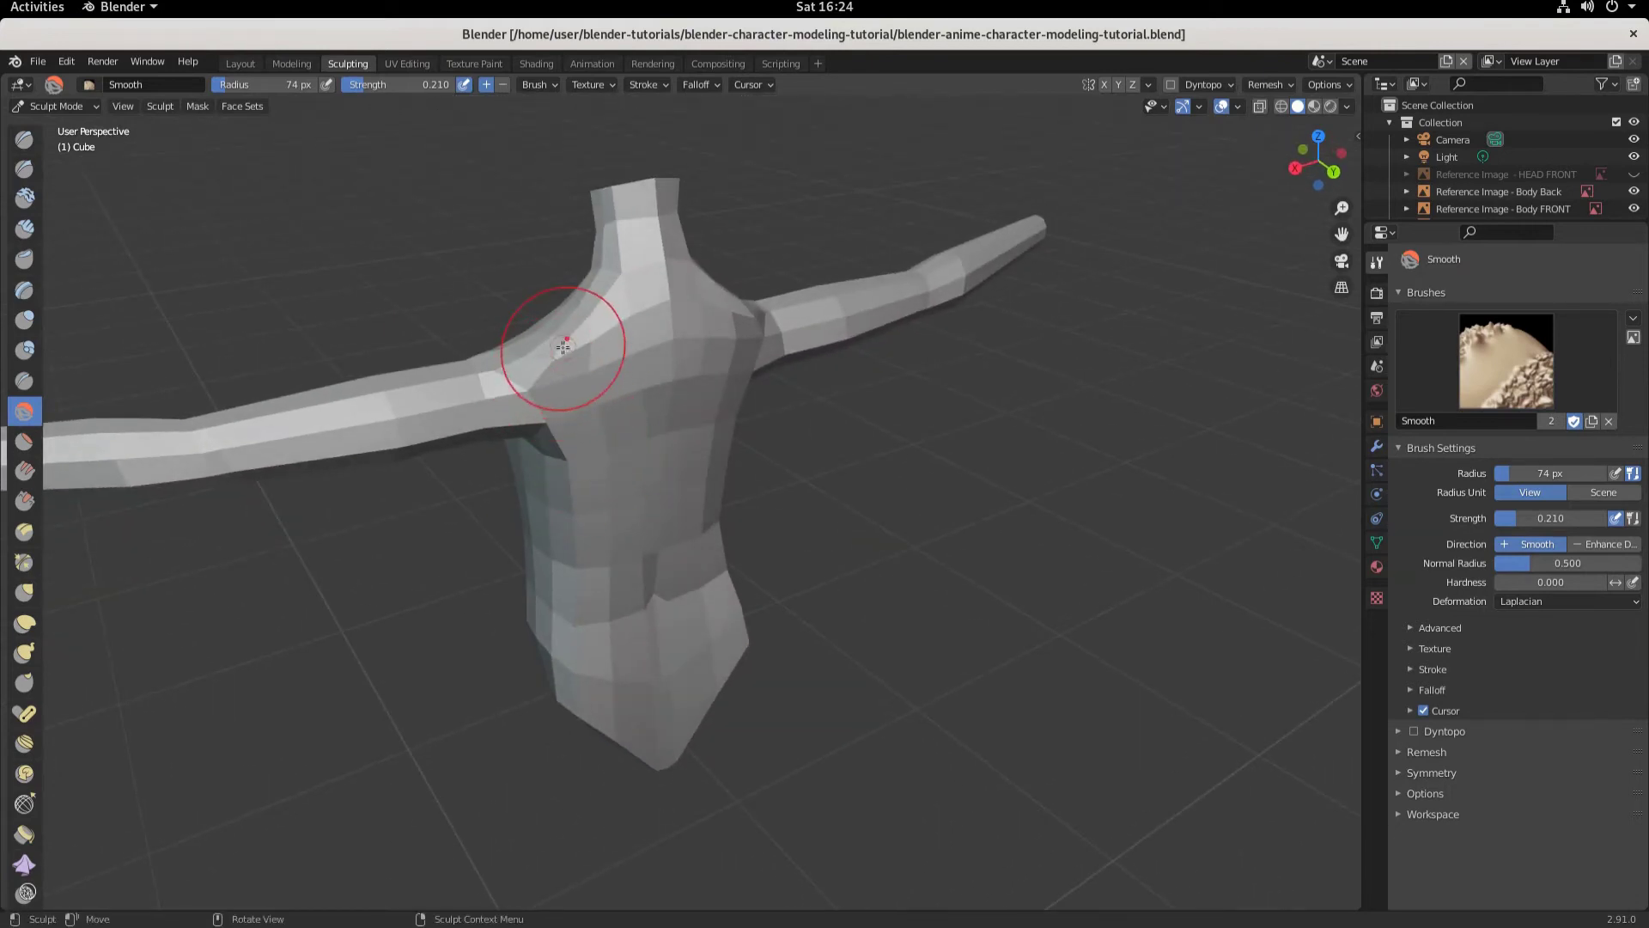
mouse_move(563, 347)
mouse_down()
mouse_move(579, 313)
mouse_move(604, 342)
mouse_move(632, 314)
mouse_move(615, 215)
mouse_move(635, 271)
mouse_move(653, 258)
mouse_move(683, 295)
mouse_up()
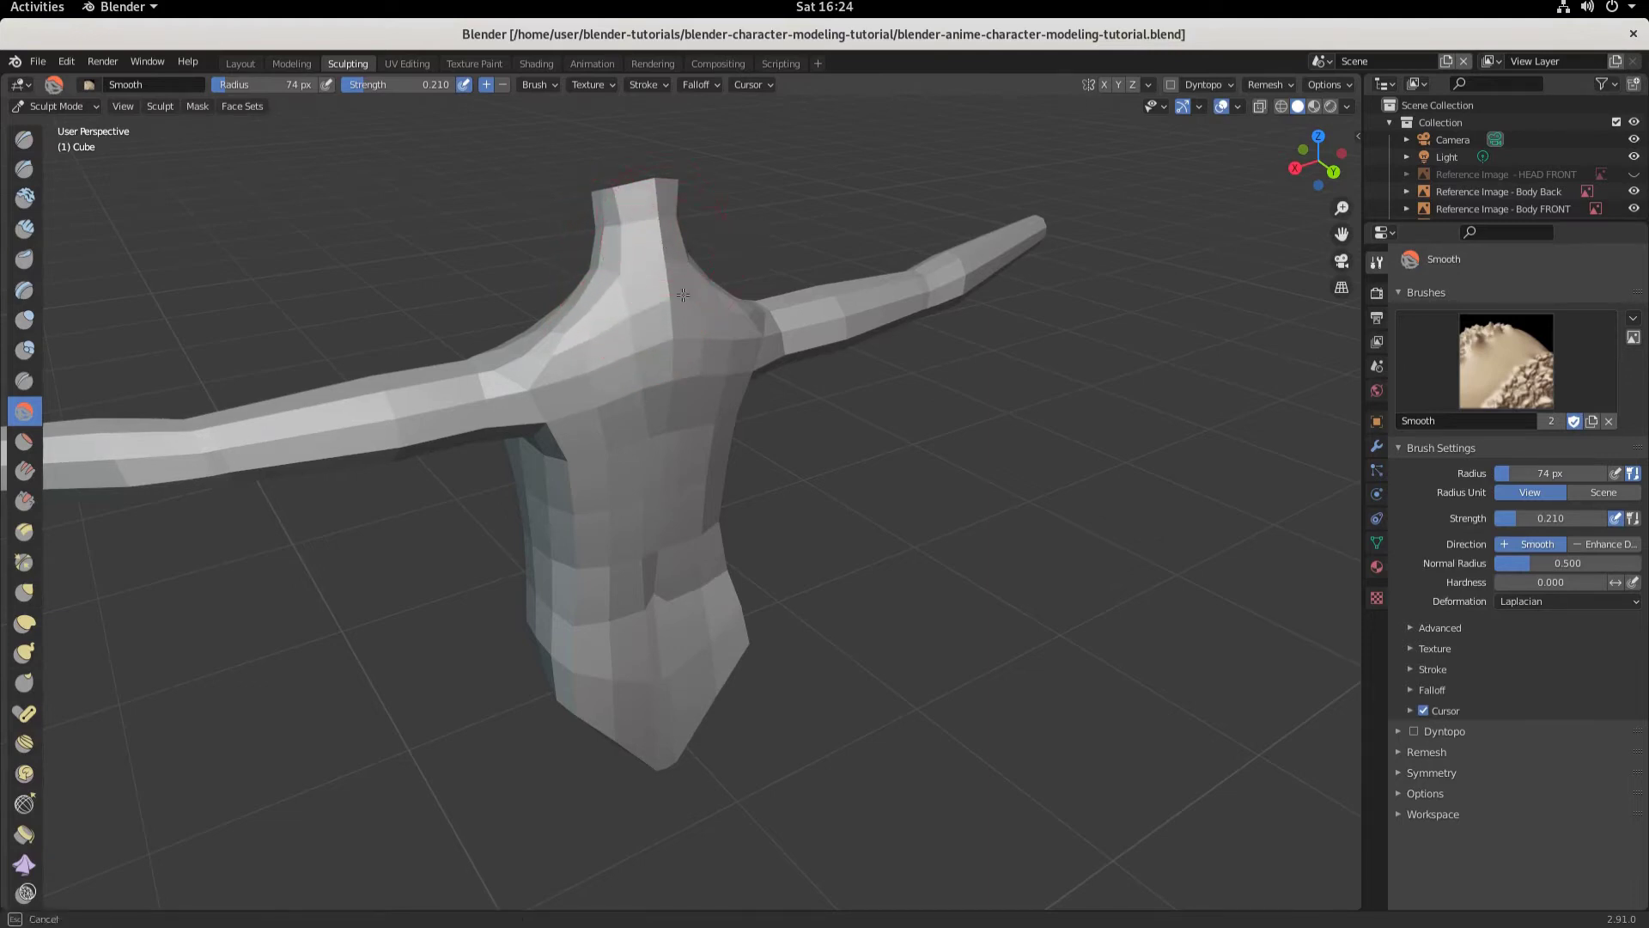
drag(679, 366, 678, 378)
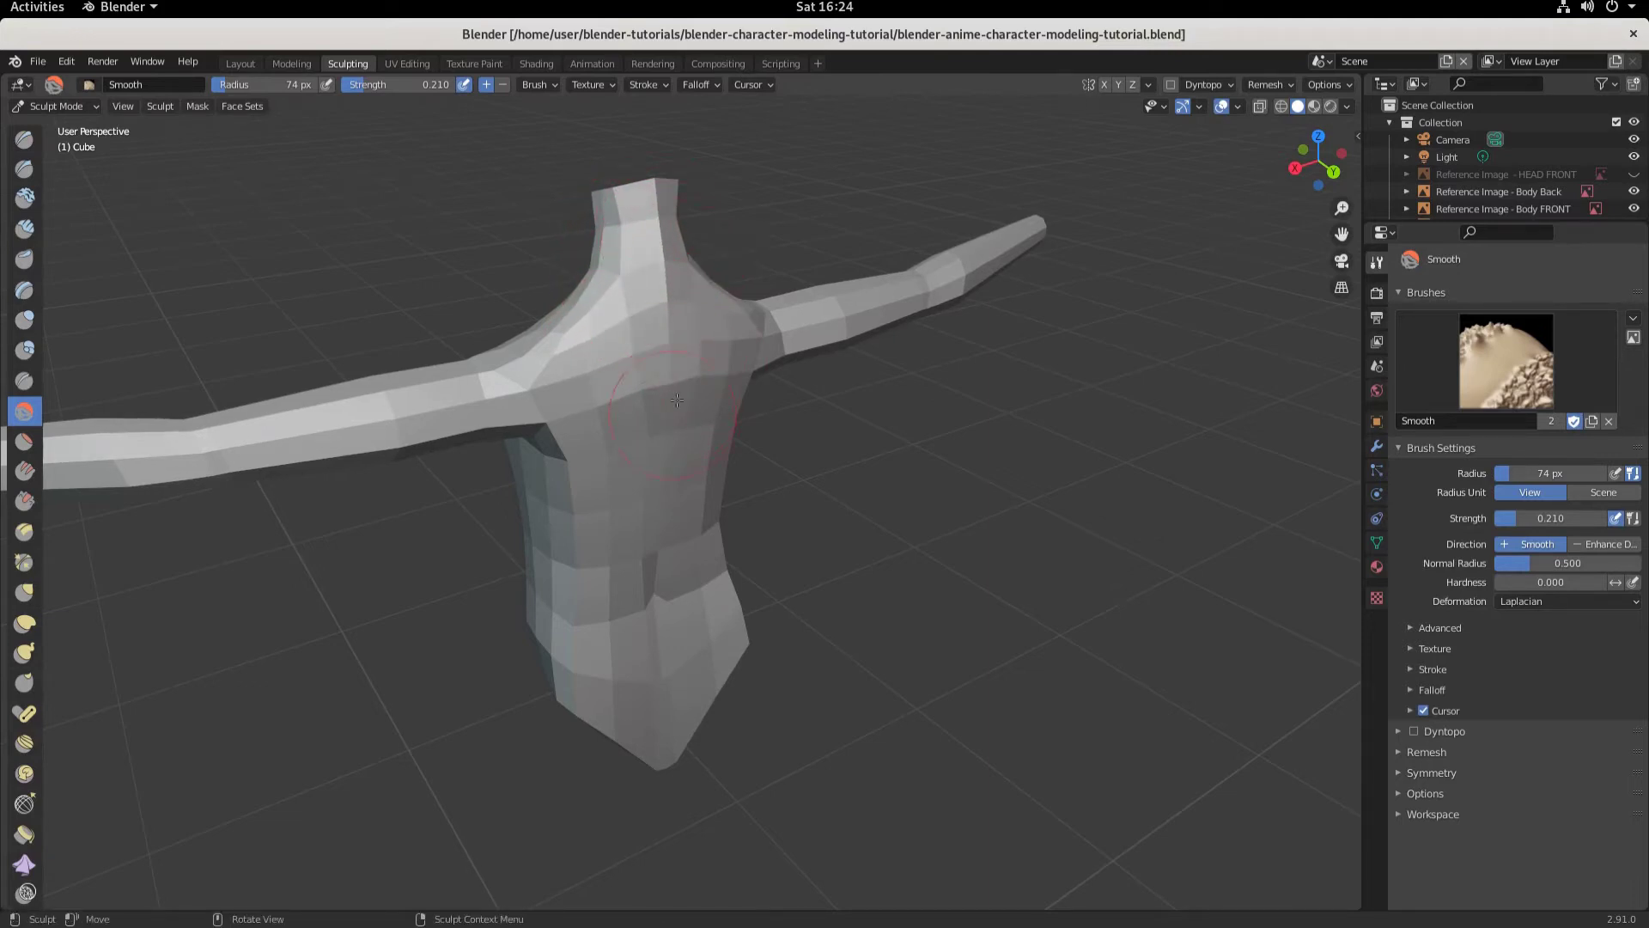
mouse_move(689, 374)
middle_down()
mouse_move(552, 460)
mouse_move(551, 358)
middle_up()
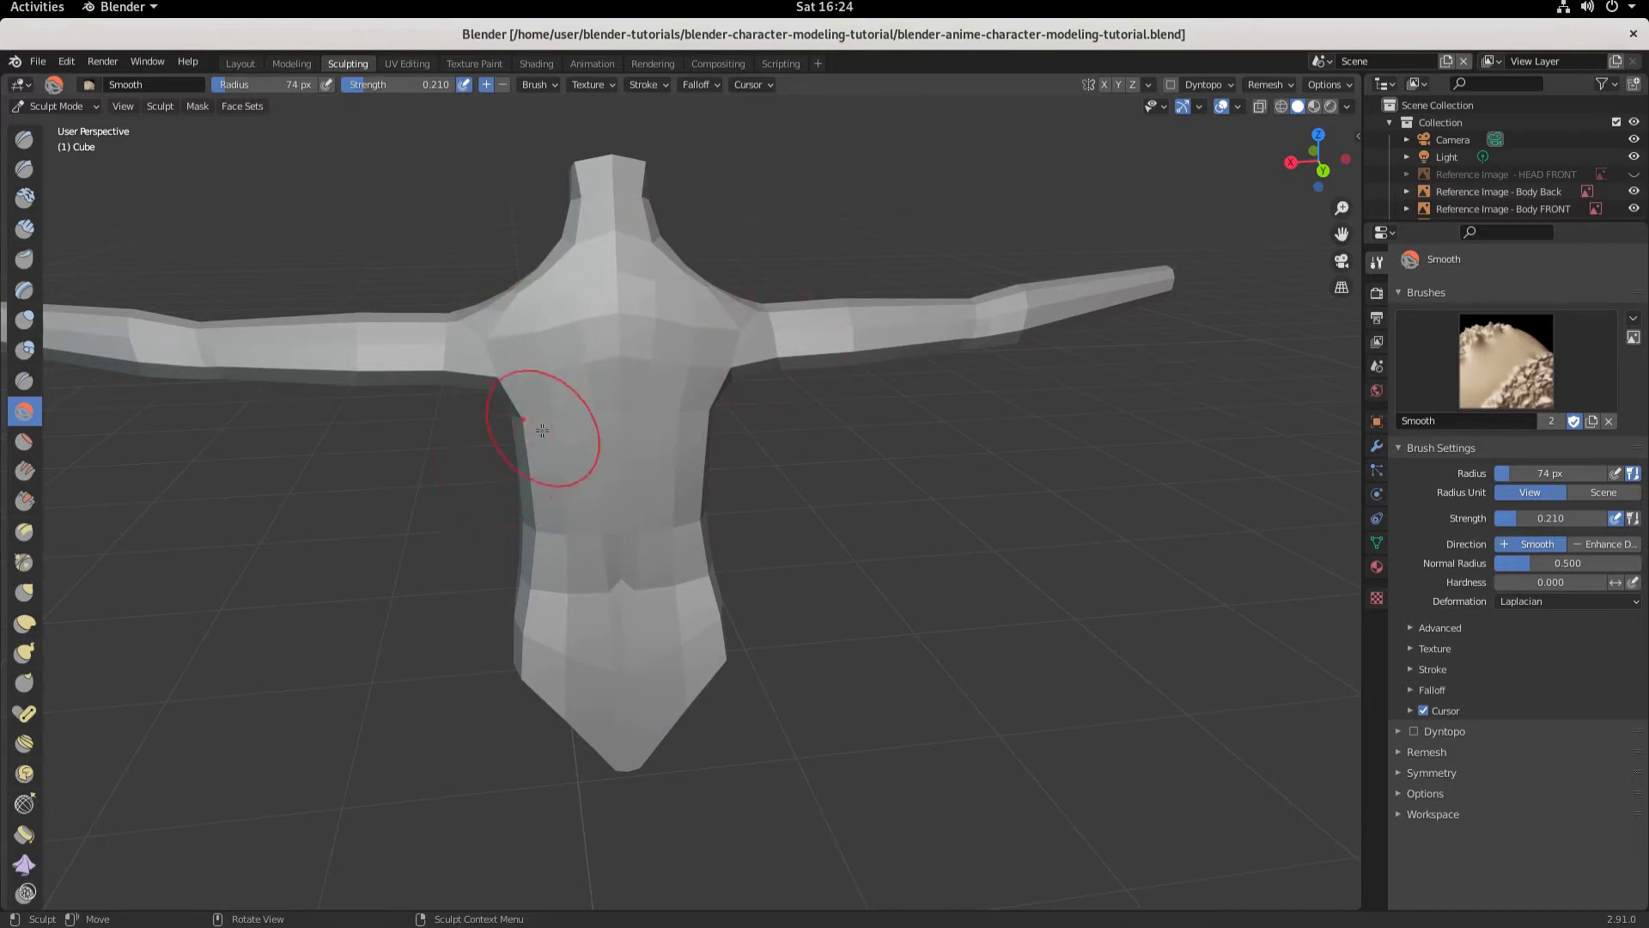
mouse_move(574, 557)
mouse_down()
mouse_move(541, 611)
mouse_move(625, 685)
mouse_up()
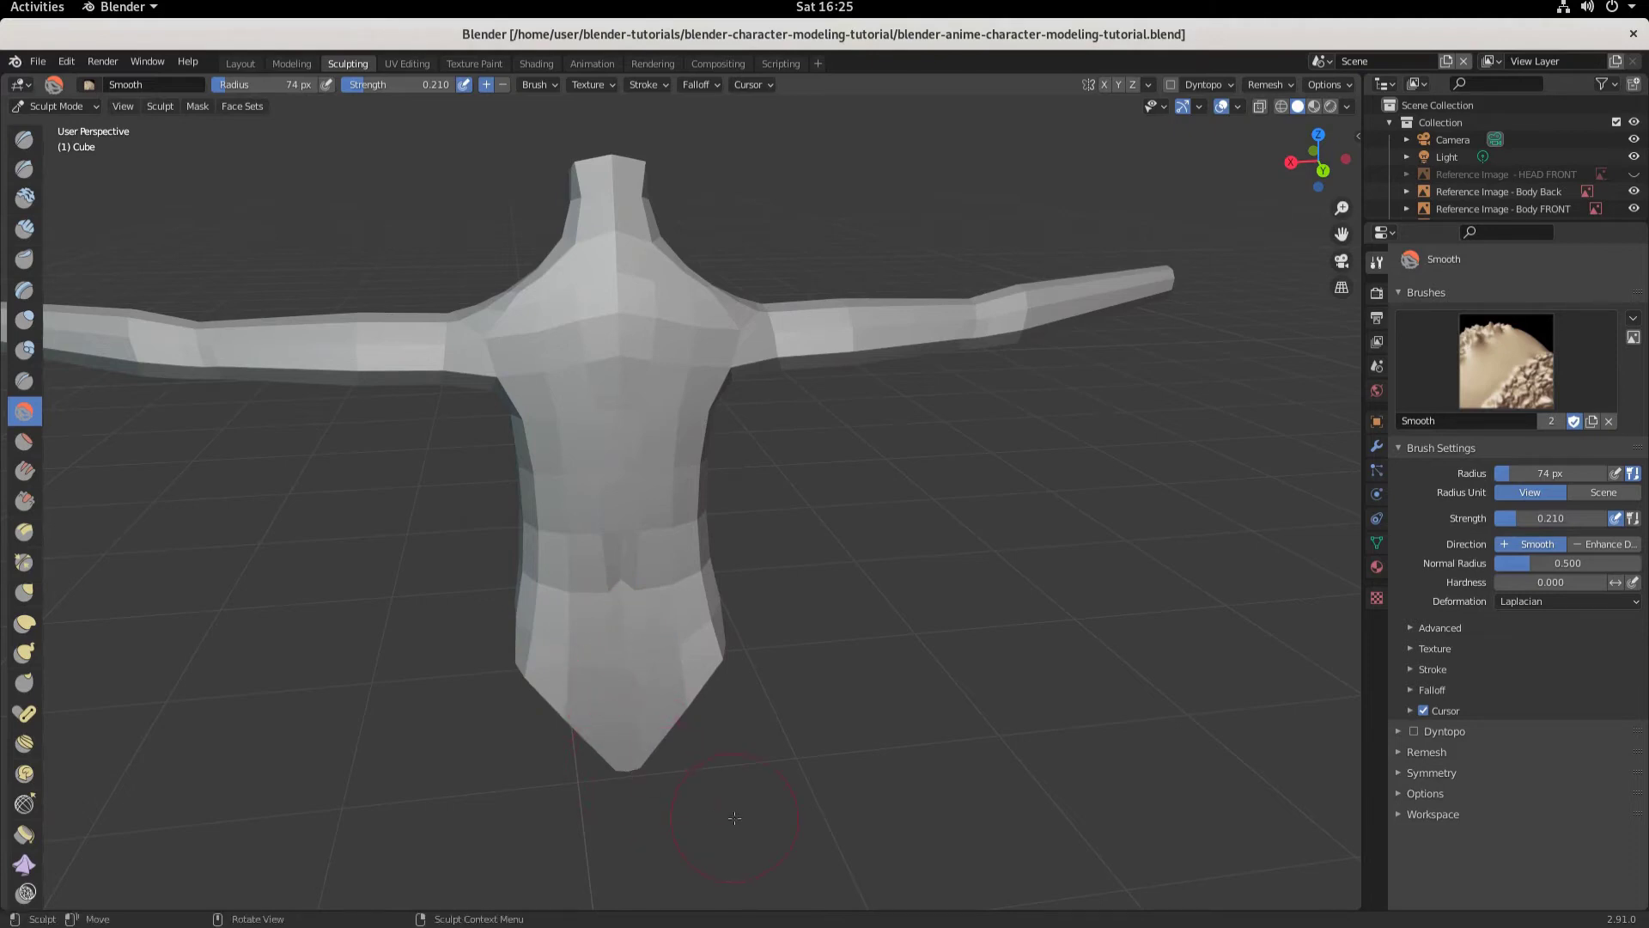
Step: Smooth the angular hips and lower pelvis with the 74 px Smooth brush
mouse_move(735, 817)
middle_down()
mouse_move(868, 664)
mouse_move(773, 538)
mouse_move(736, 523)
mouse_move(825, 507)
mouse_move(903, 518)
mouse_move(791, 516)
middle_up()
scroll(748, 497, up, 5)
mouse_move(792, 516)
mouse_down()
mouse_move(747, 483)
mouse_move(700, 552)
mouse_up()
mouse_move(699, 553)
middle_down()
mouse_move(777, 538)
mouse_move(580, 534)
mouse_move(663, 571)
middle_up()
mouse_move(662, 571)
mouse_down()
mouse_move(668, 622)
mouse_move(696, 658)
mouse_up()
Step: Smooth the underside of the pelvis and the outer chest beside the armpit
middle_drag(700, 681, 784, 681)
mouse_move(784, 681)
mouse_down()
mouse_move(733, 617)
mouse_move(724, 640)
mouse_move(790, 702)
mouse_move(760, 761)
mouse_move(727, 767)
mouse_move(773, 755)
mouse_up()
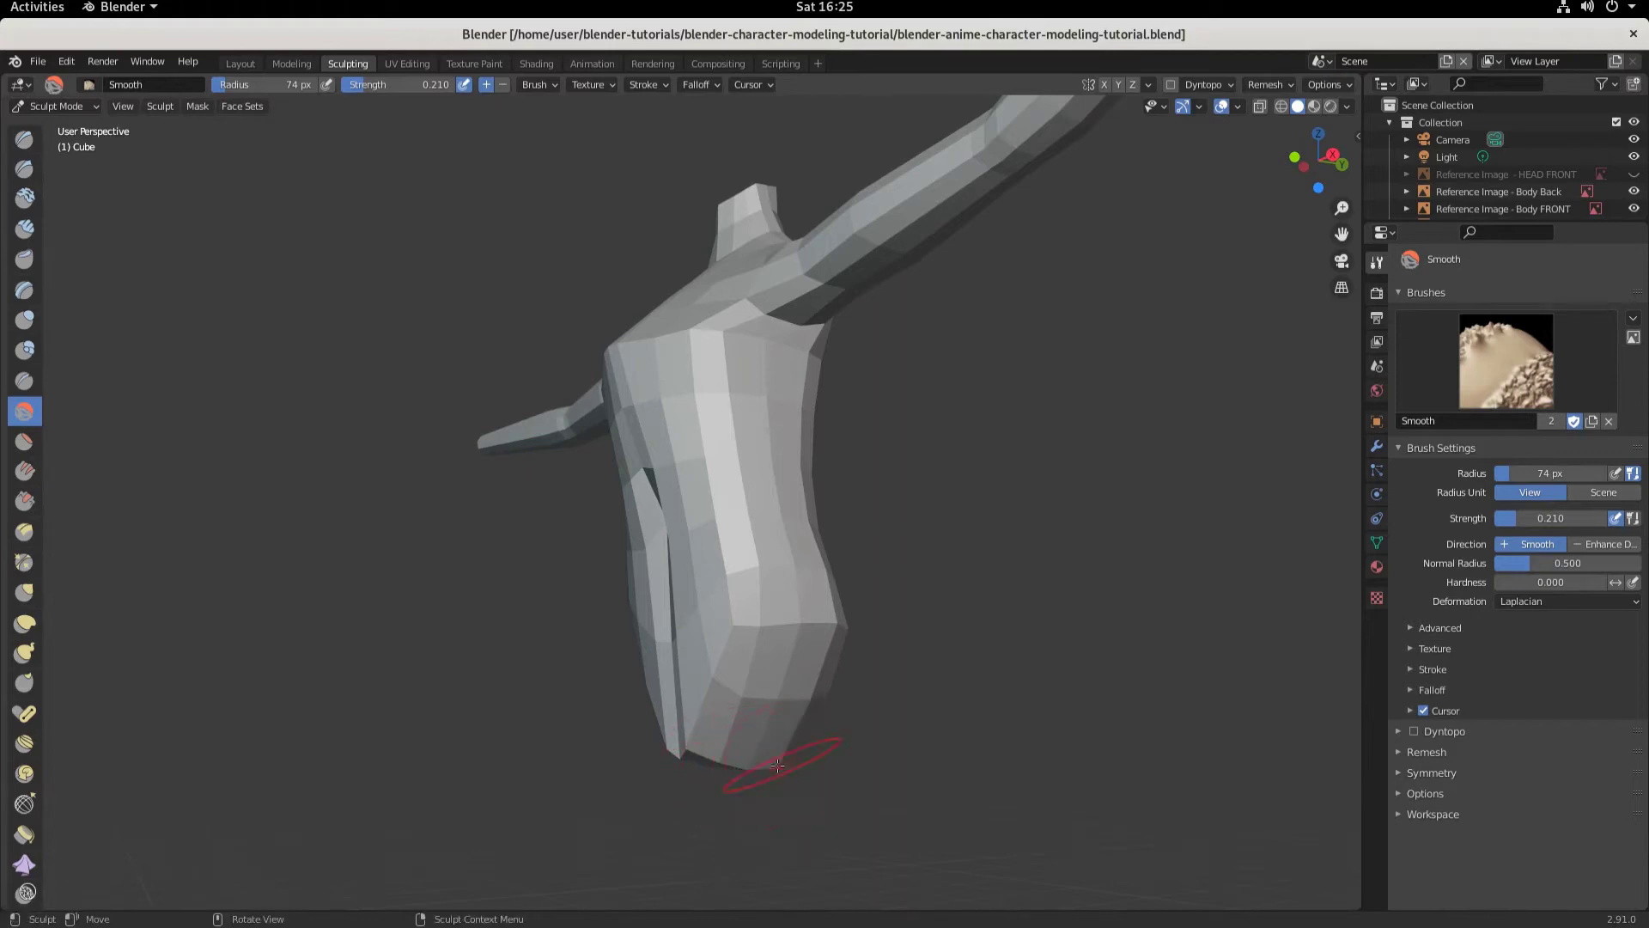
middle_drag(773, 755, 756, 707)
mouse_move(755, 707)
mouse_down()
mouse_move(762, 739)
mouse_move(746, 699)
mouse_move(707, 692)
mouse_move(782, 700)
mouse_up()
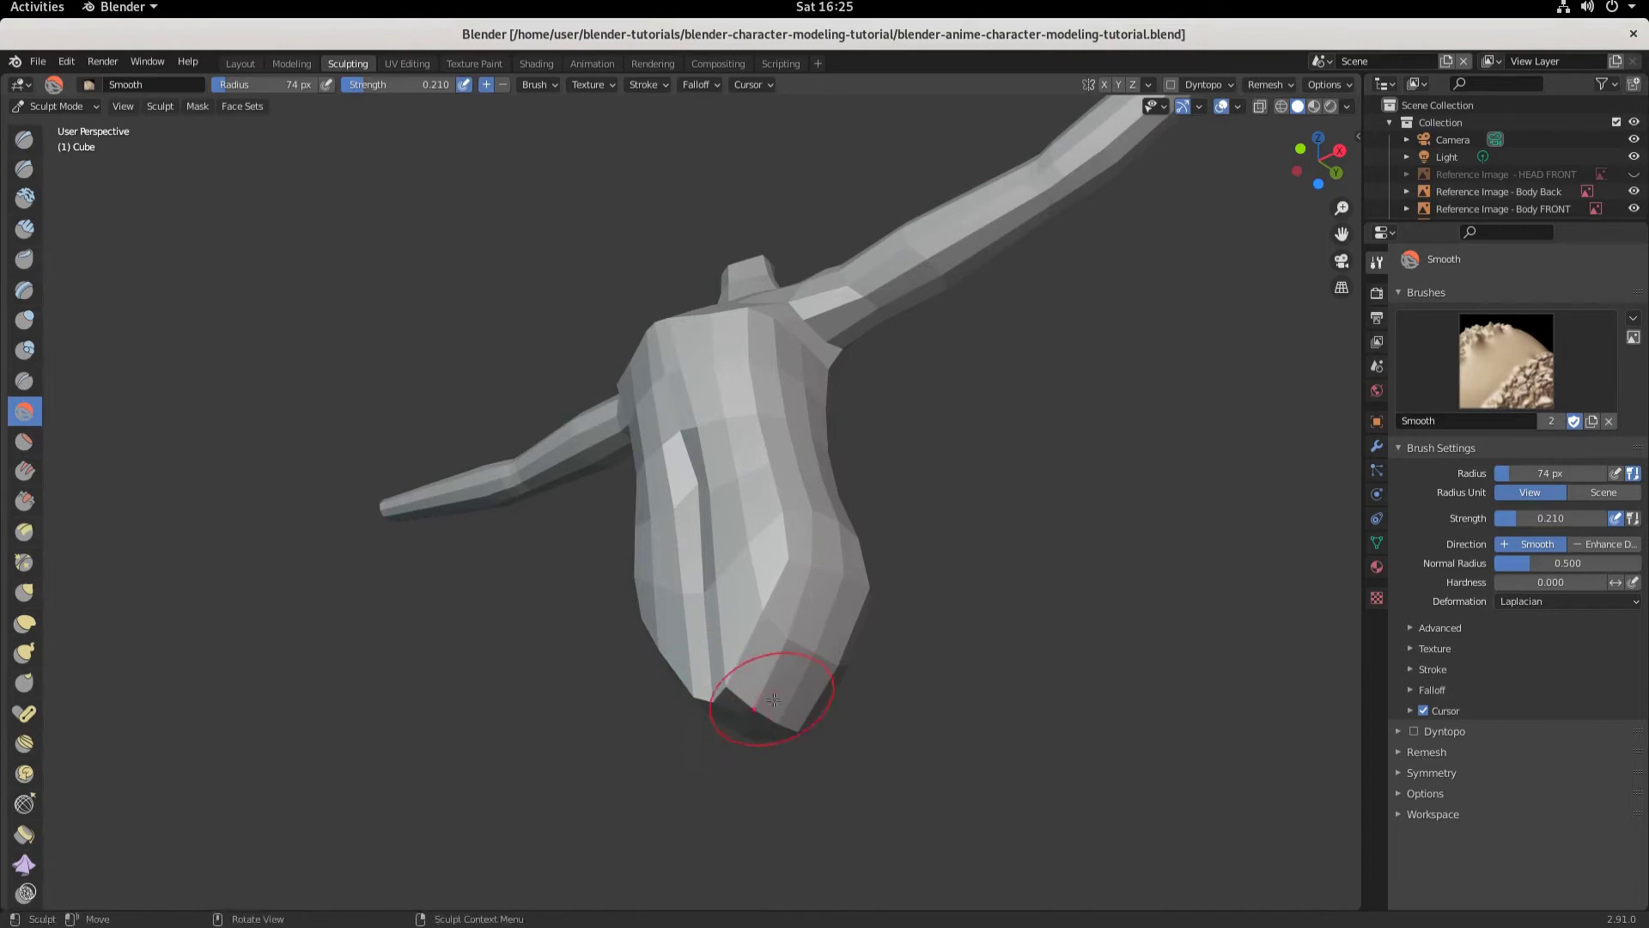
mouse_move(781, 699)
middle_down()
mouse_move(821, 794)
mouse_move(837, 446)
mouse_move(857, 420)
middle_up()
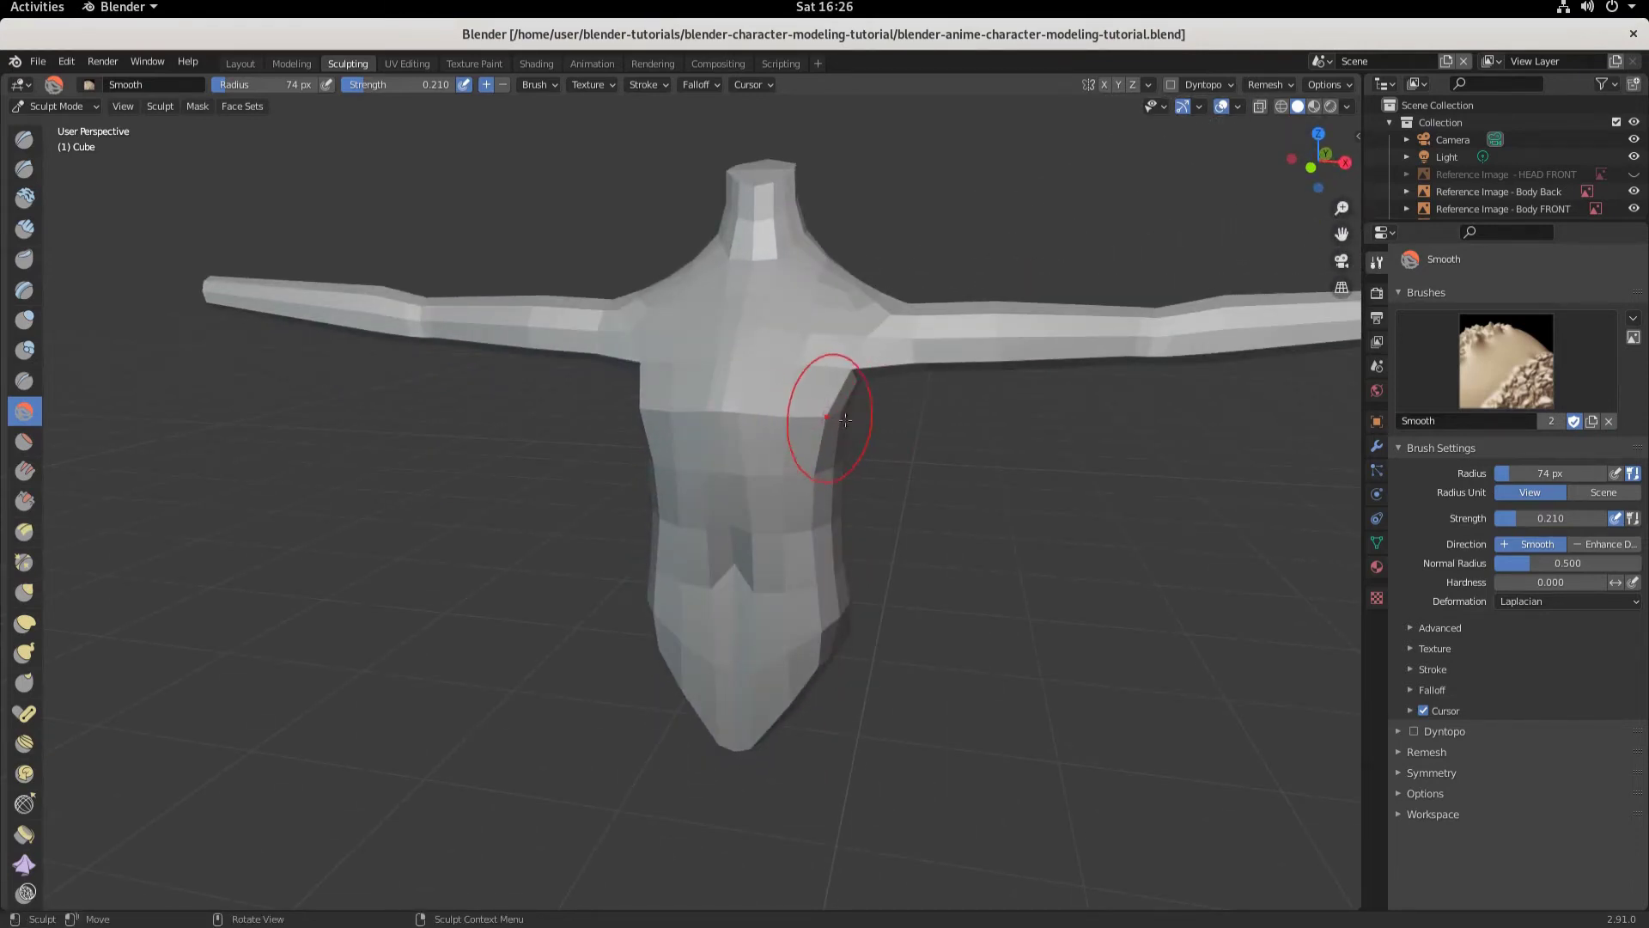
mouse_move(837, 375)
mouse_down()
mouse_move(792, 368)
mouse_move(803, 361)
mouse_move(756, 336)
mouse_up()
Step: Open the torso mesh in Edit Mode with face selection in the Layout workspace and inspect the neck and shoulder faces
click(239, 64)
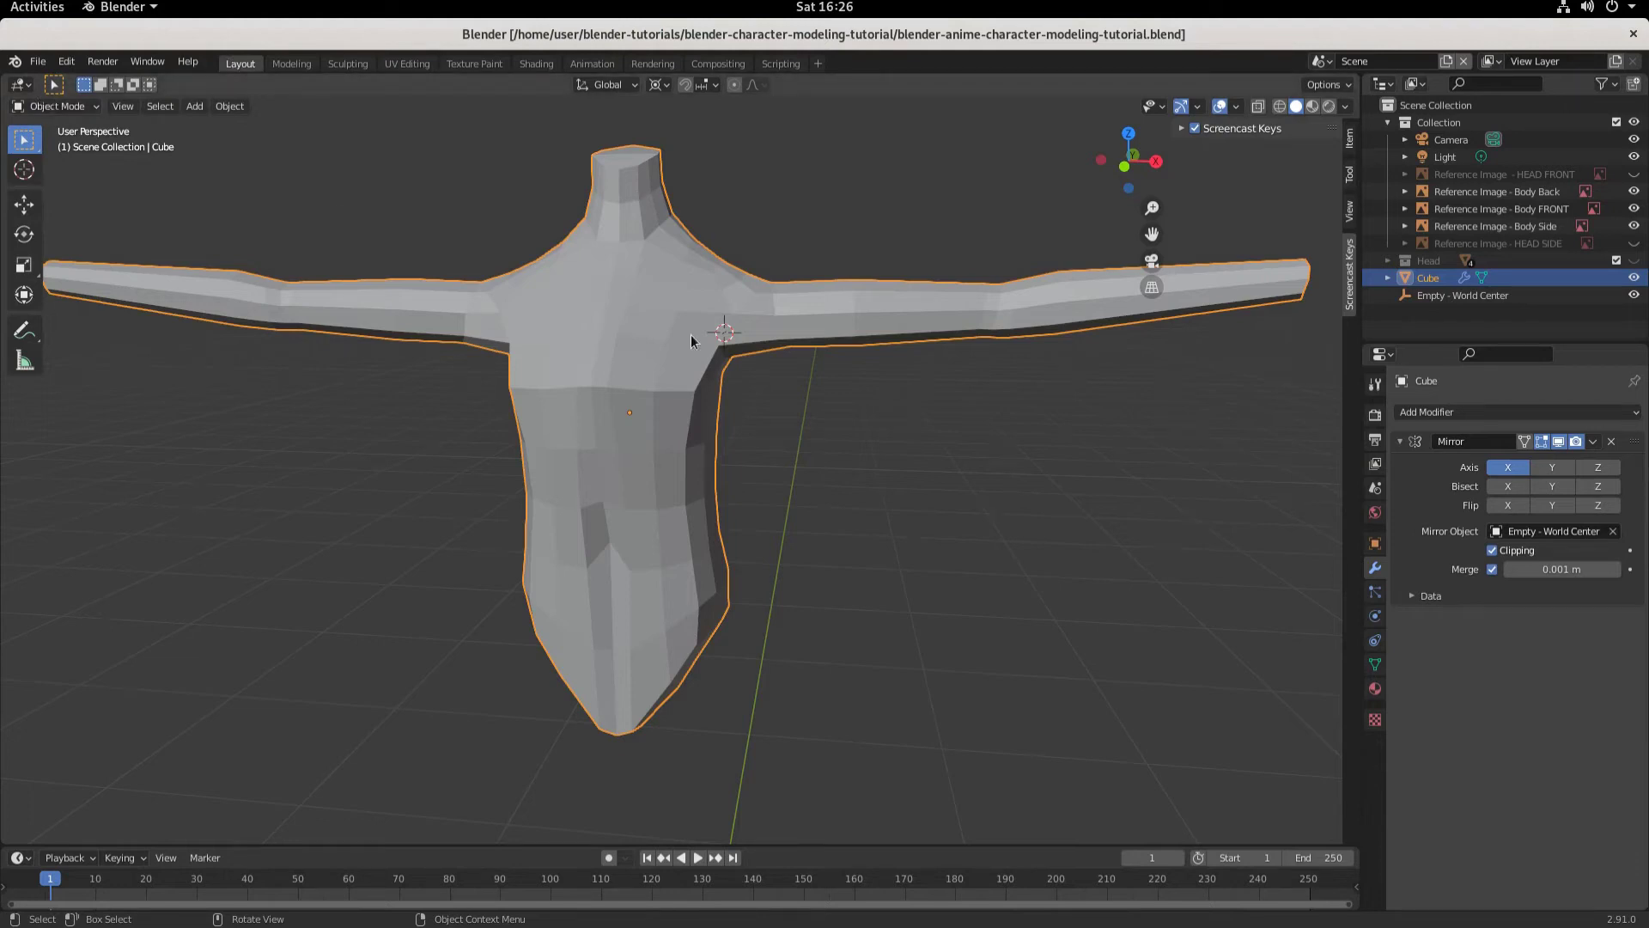
key(Tab)
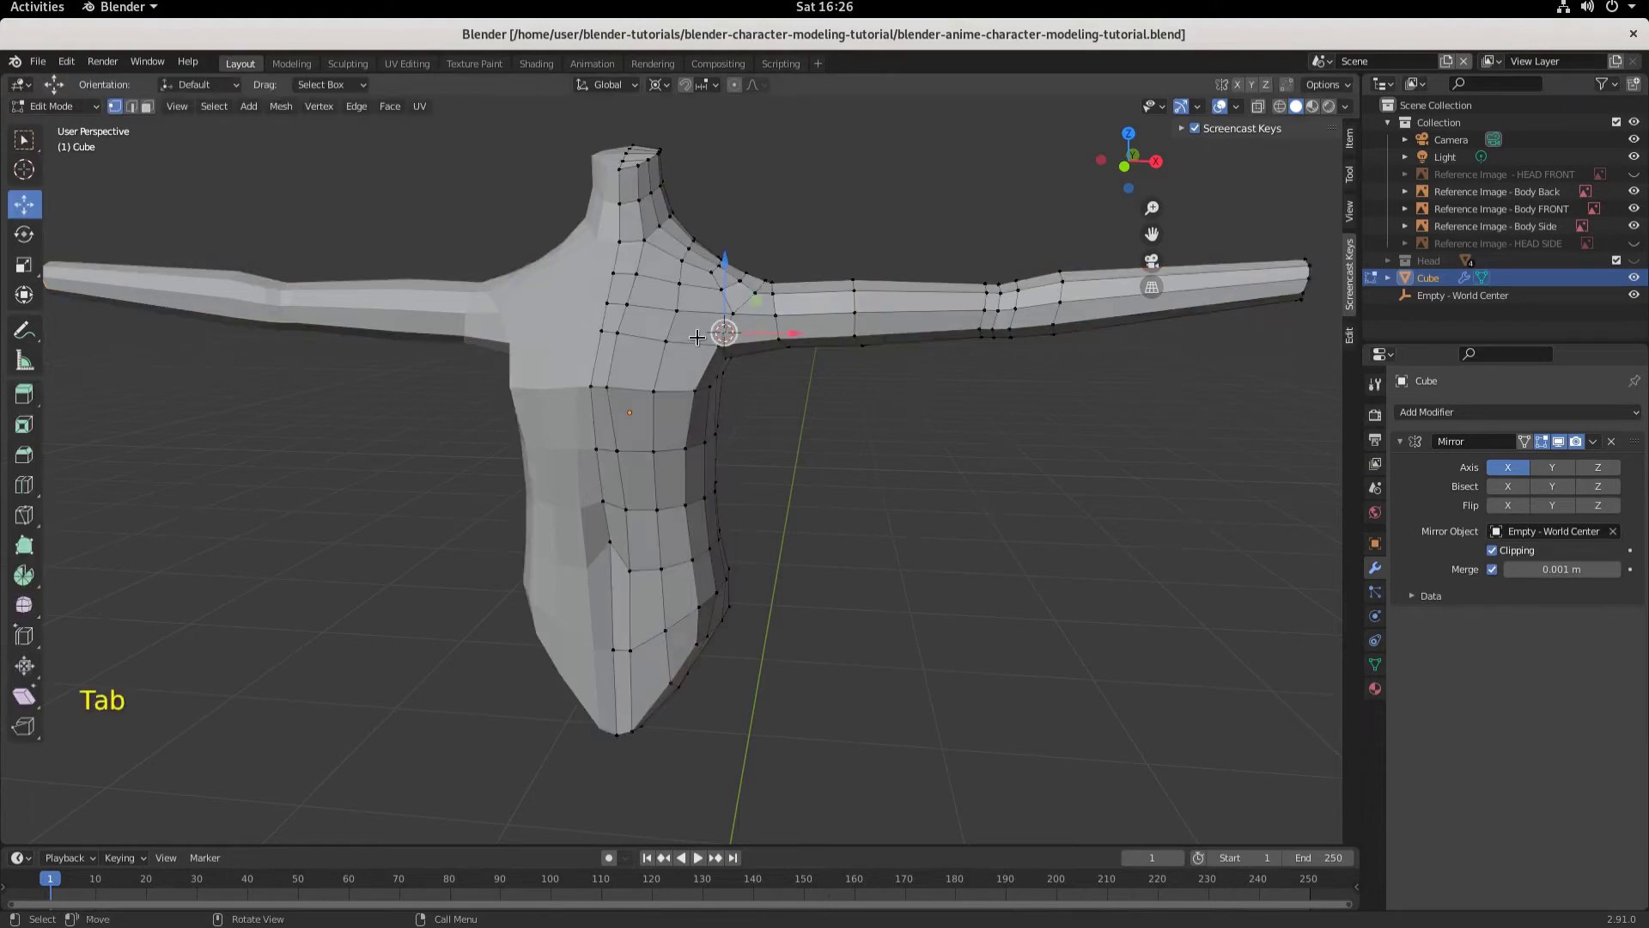
click(134, 108)
click(145, 107)
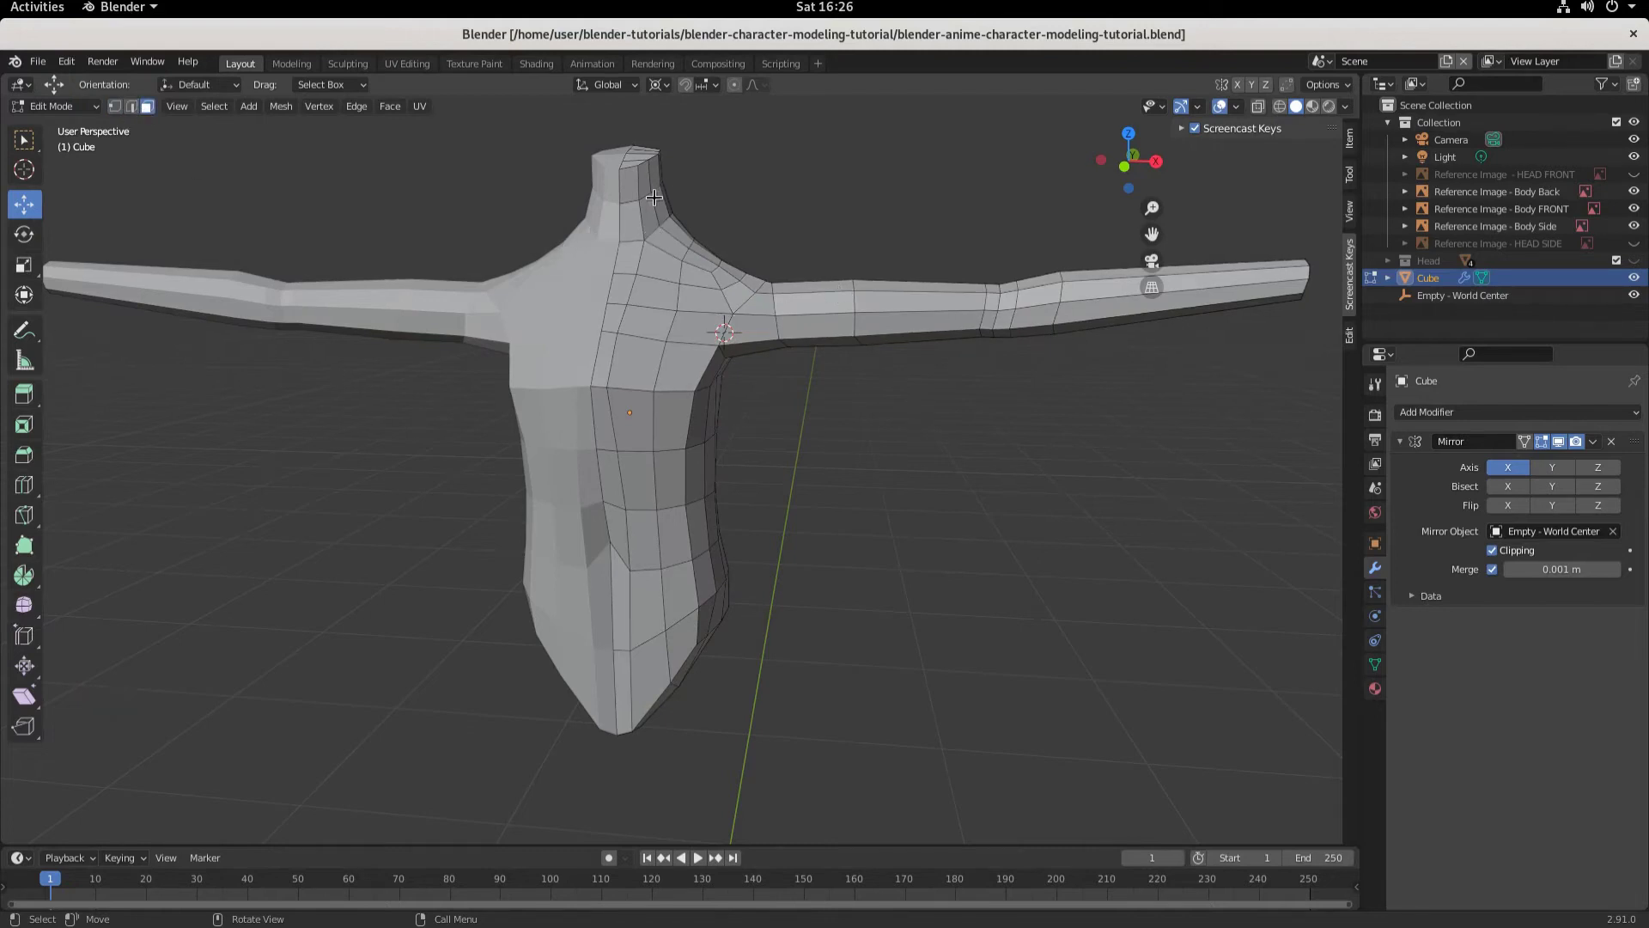
middle_drag(667, 265, 374, 252)
middle_drag(700, 196, 914, 177)
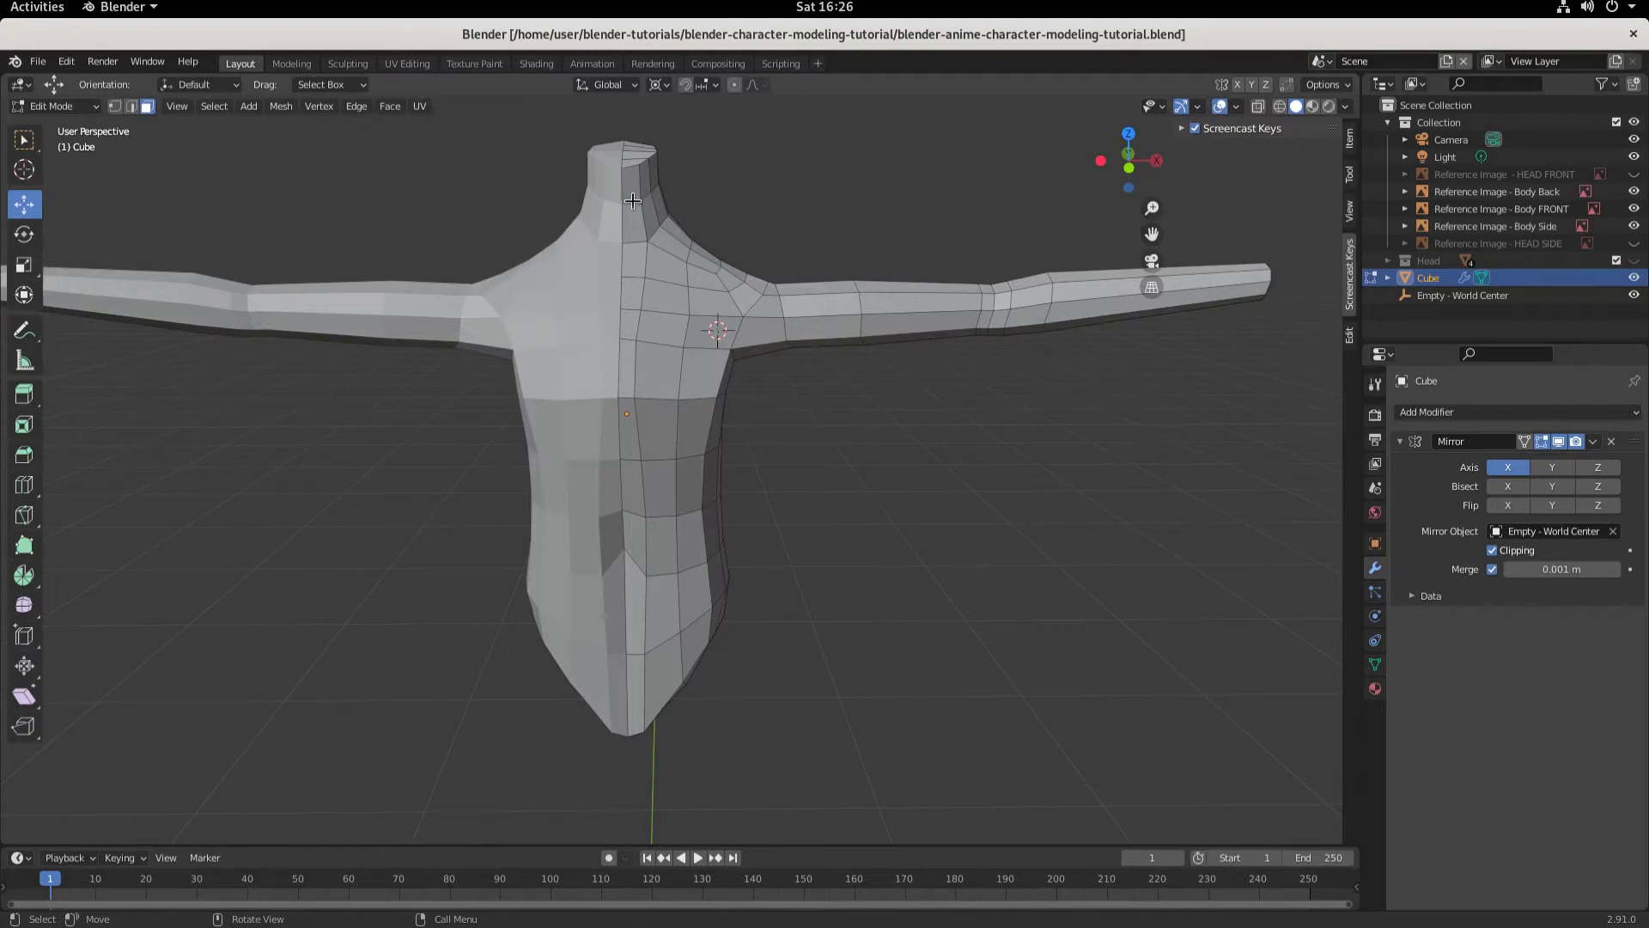
scroll(636, 215, up, 2)
shift+middle_drag(651, 250, 634, 416)
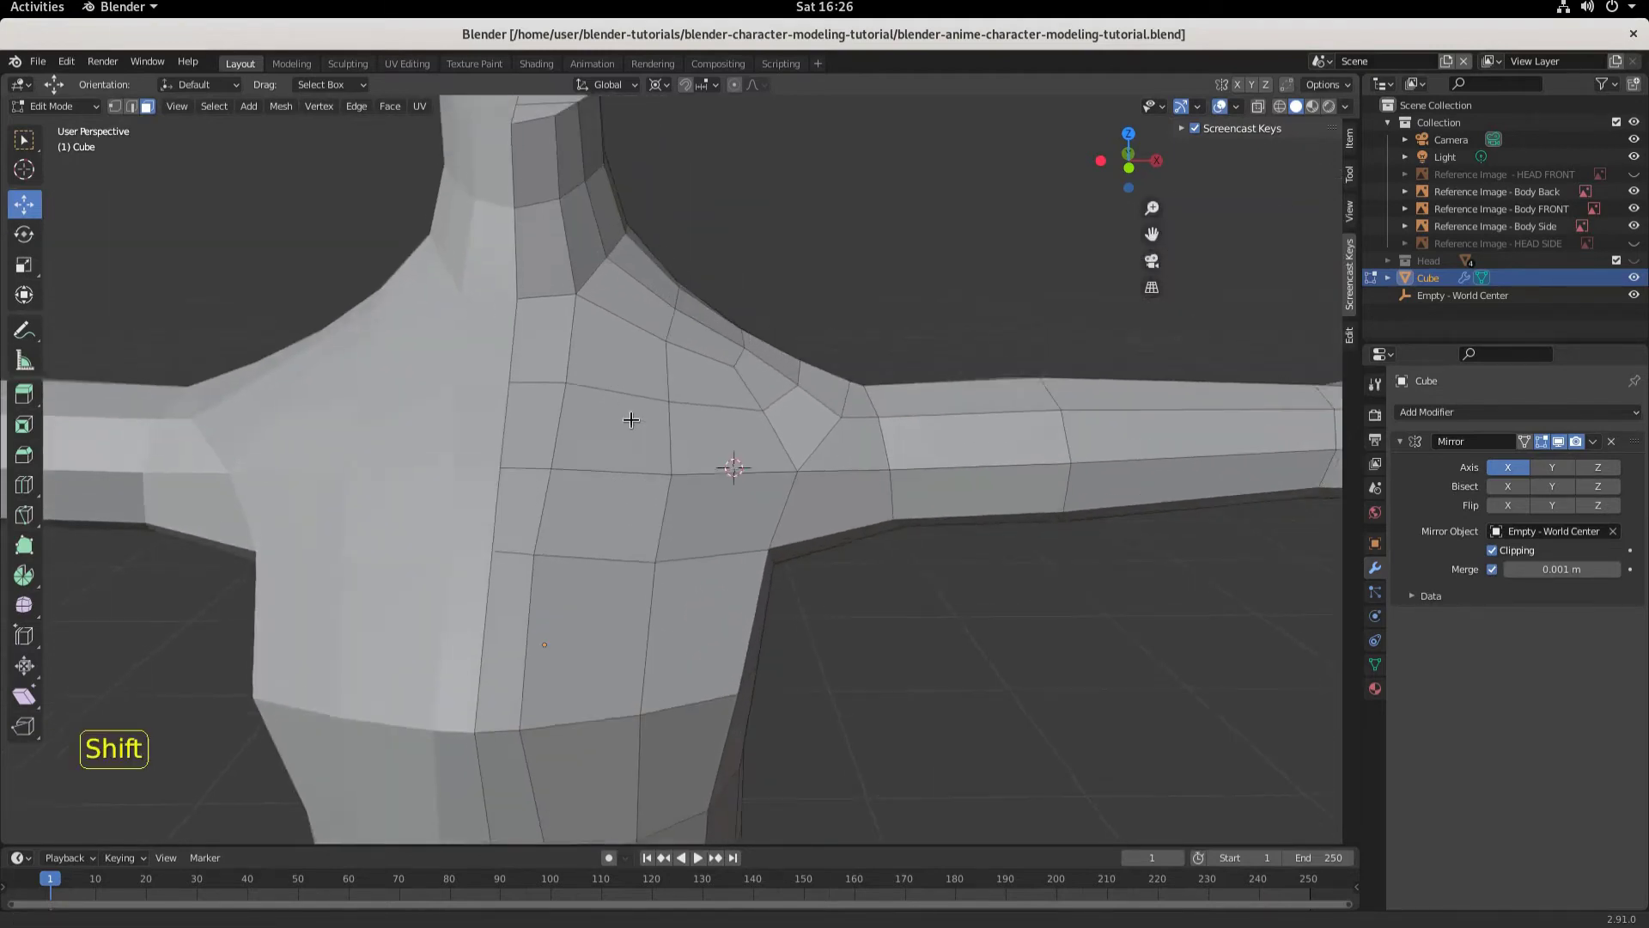
scroll(603, 298, up, 2)
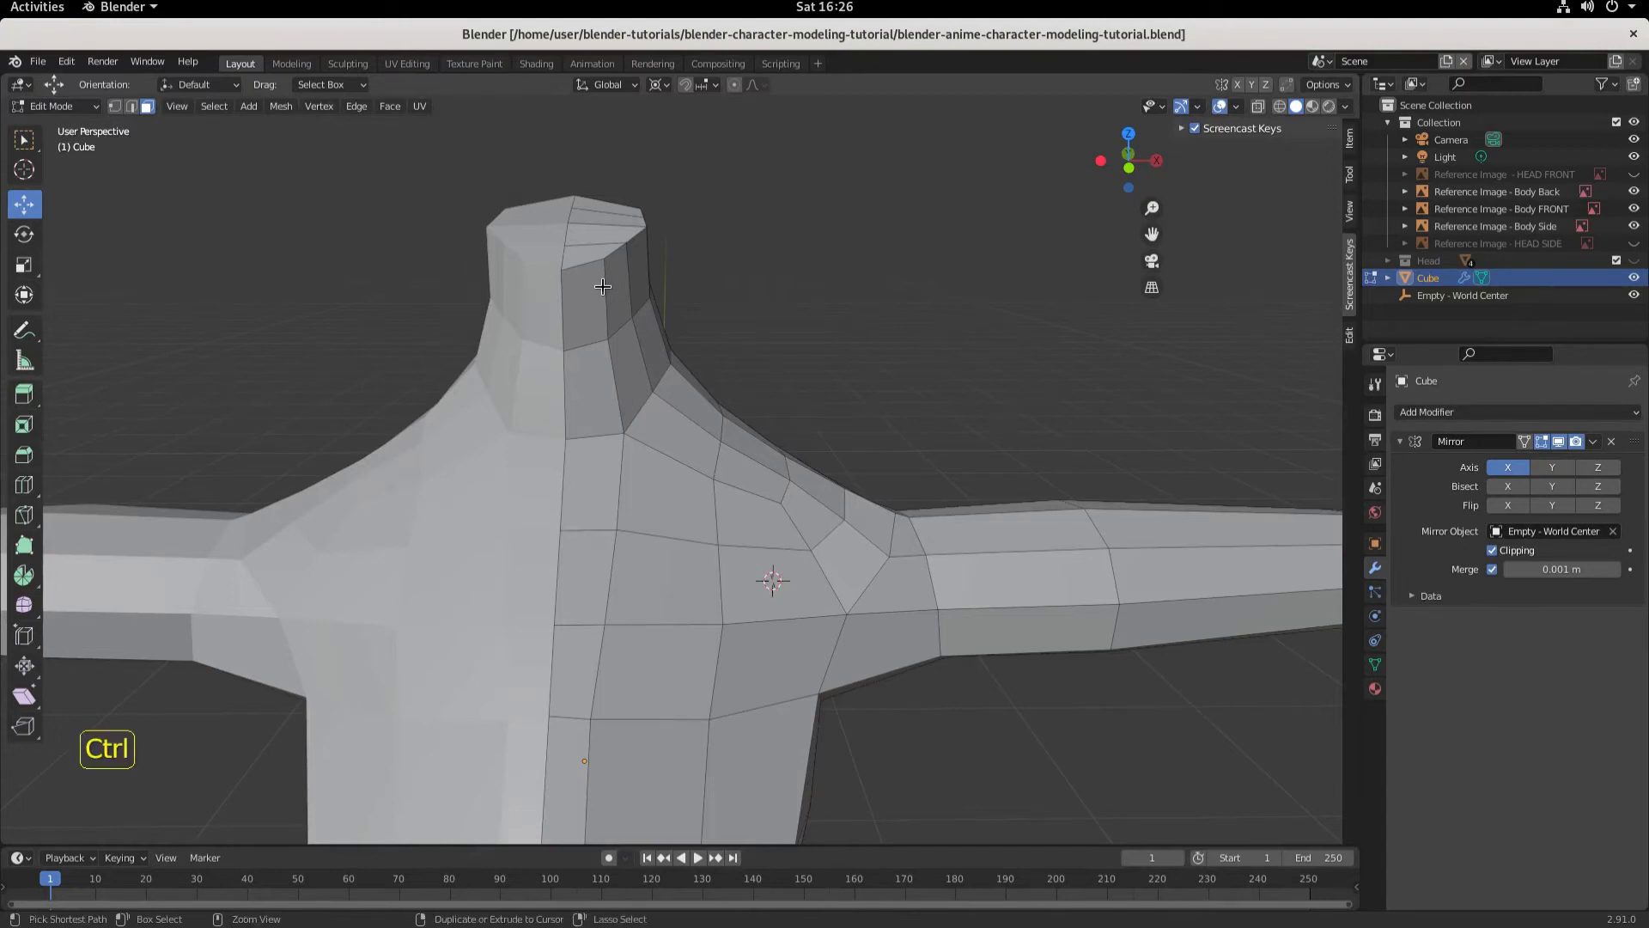
Step: Add two single edge loops around the neck, one across the upper and one across the lower segment, both centred
key(ctrl+r)
click(603, 286)
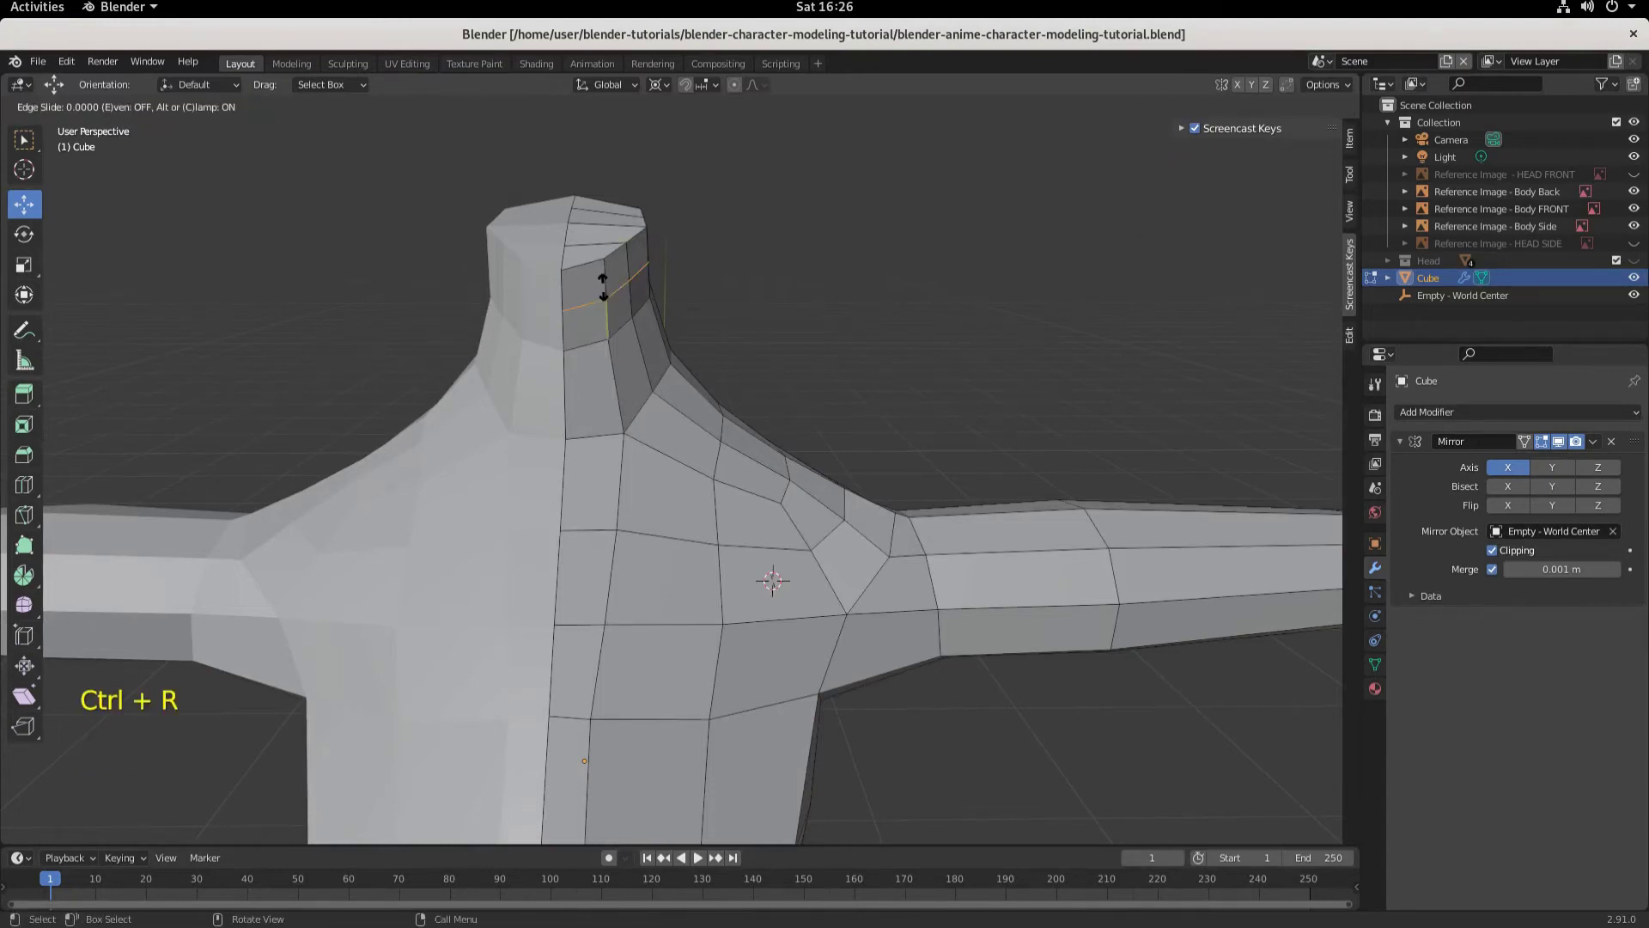
right_click(603, 286)
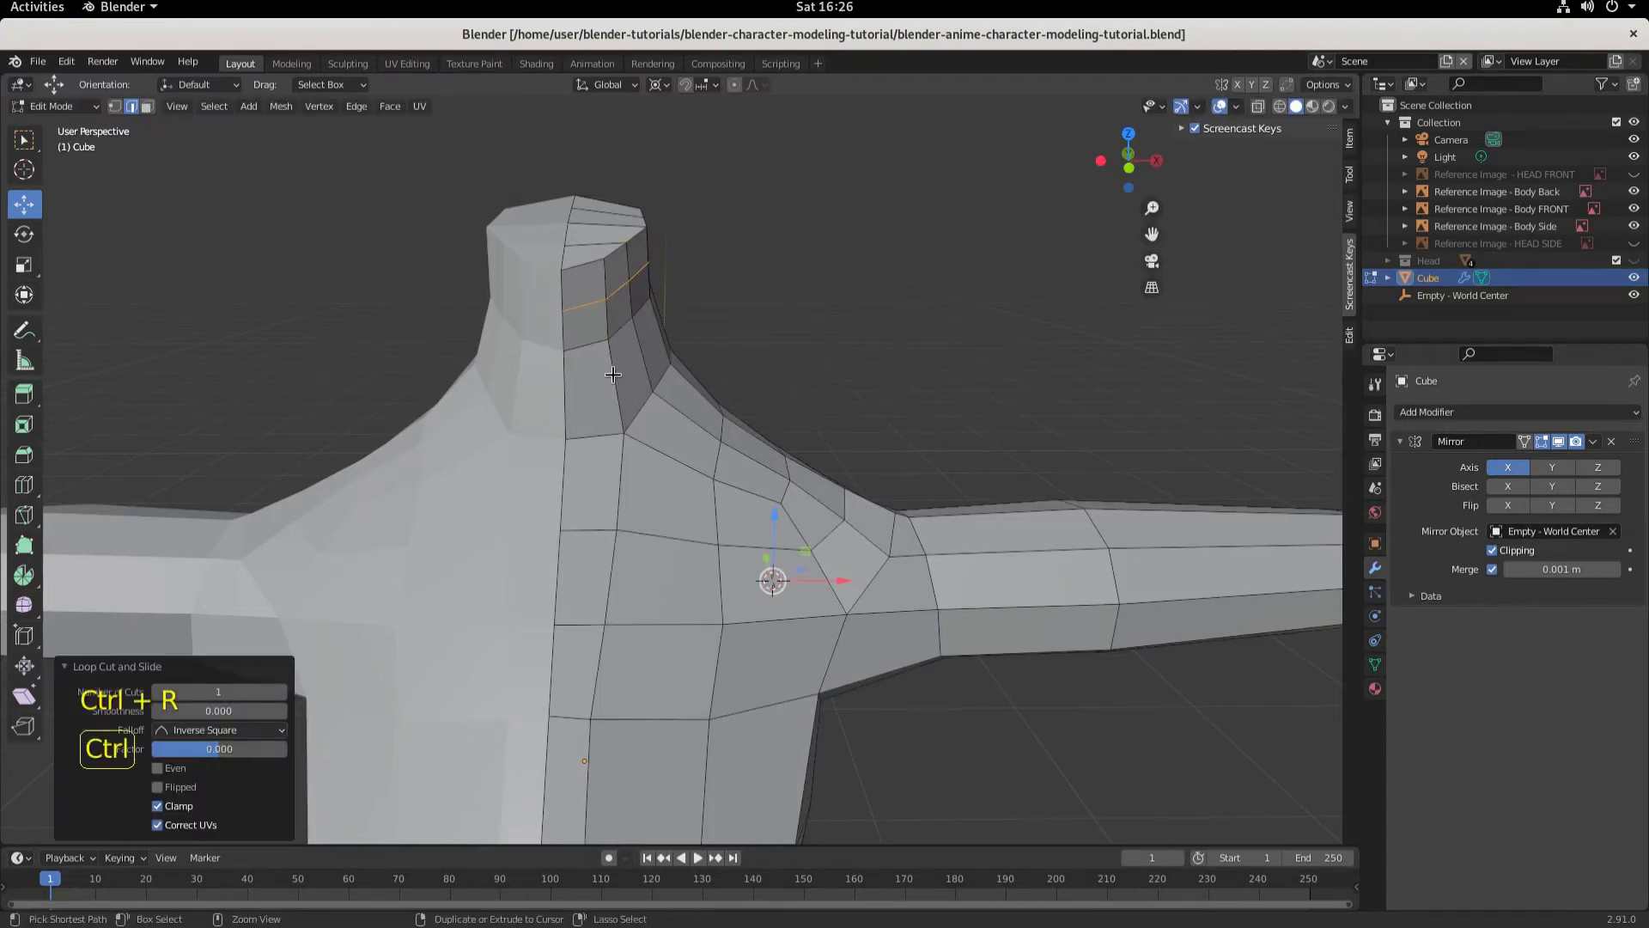
key(ctrl+r)
click(612, 375)
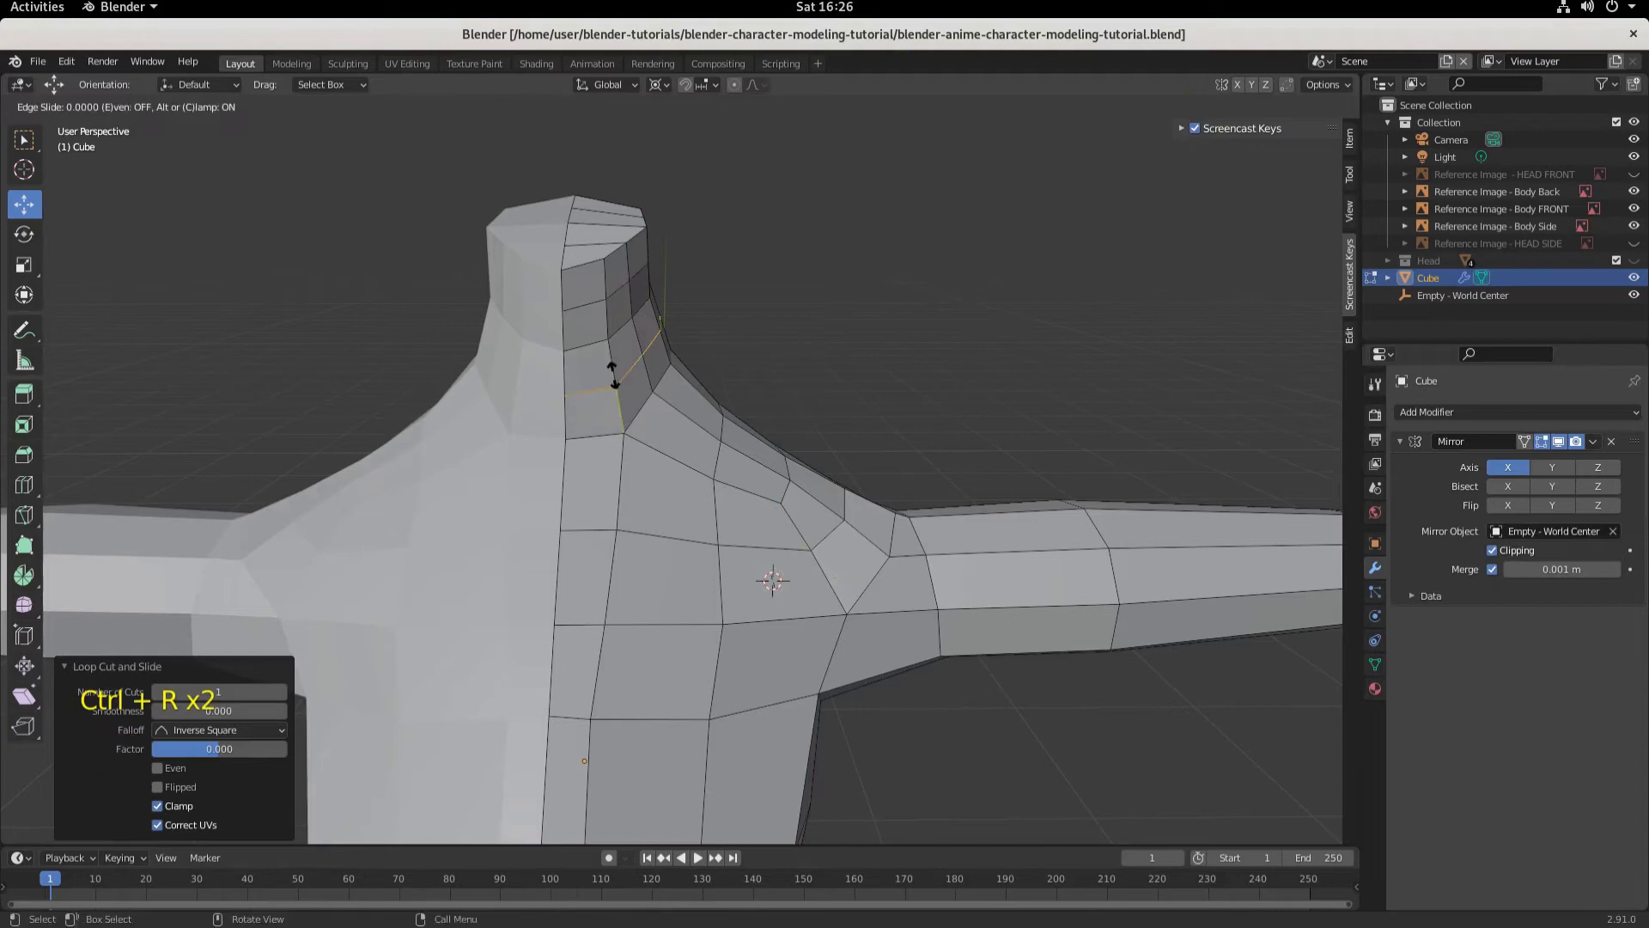
right_click(612, 375)
middle_drag(714, 407, 469, 246)
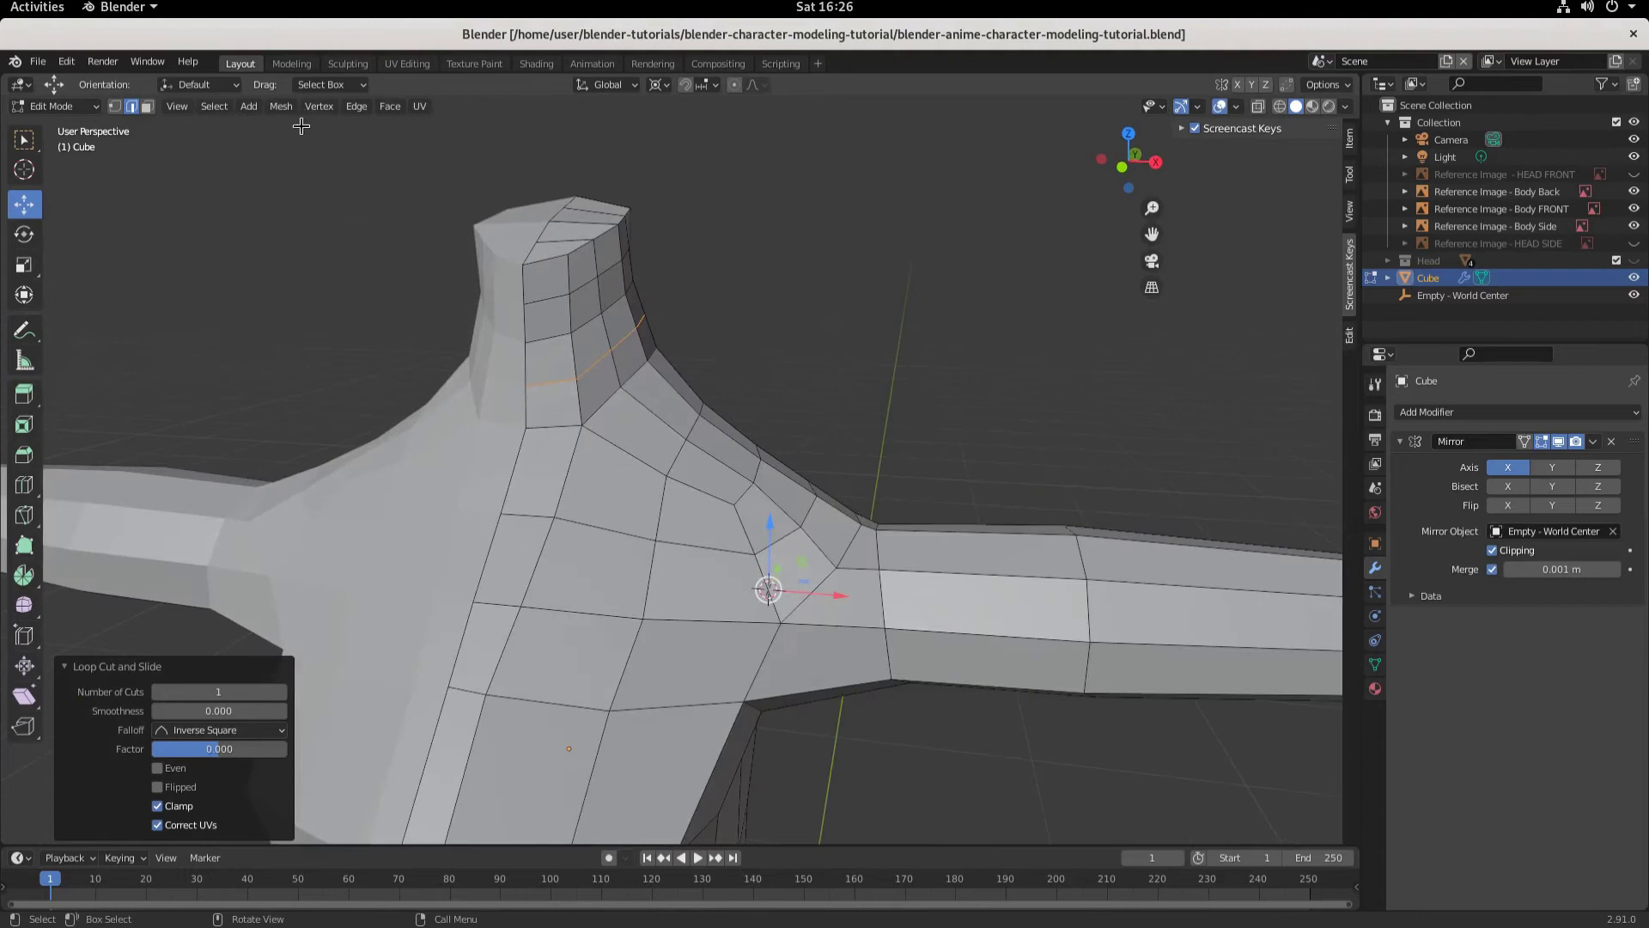
Step: Smooth the front and side of the neck with the 74 px Smooth brush in the Sculpting workspace
click(347, 65)
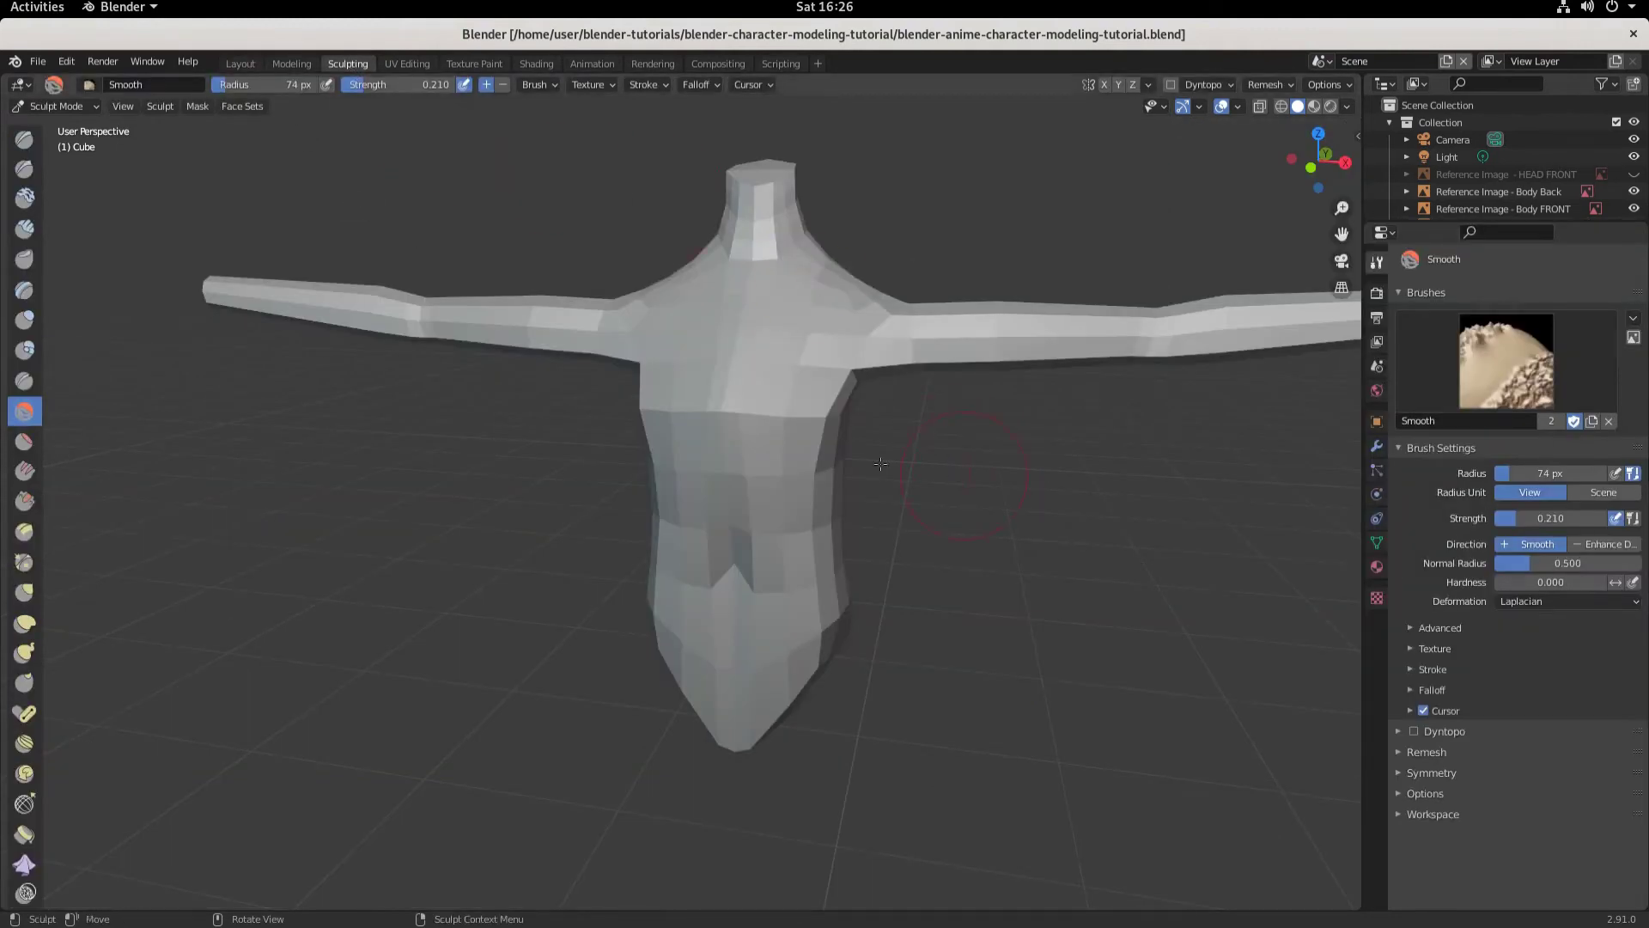
scroll(823, 305, up, 5)
middle_drag(833, 284, 504, 781)
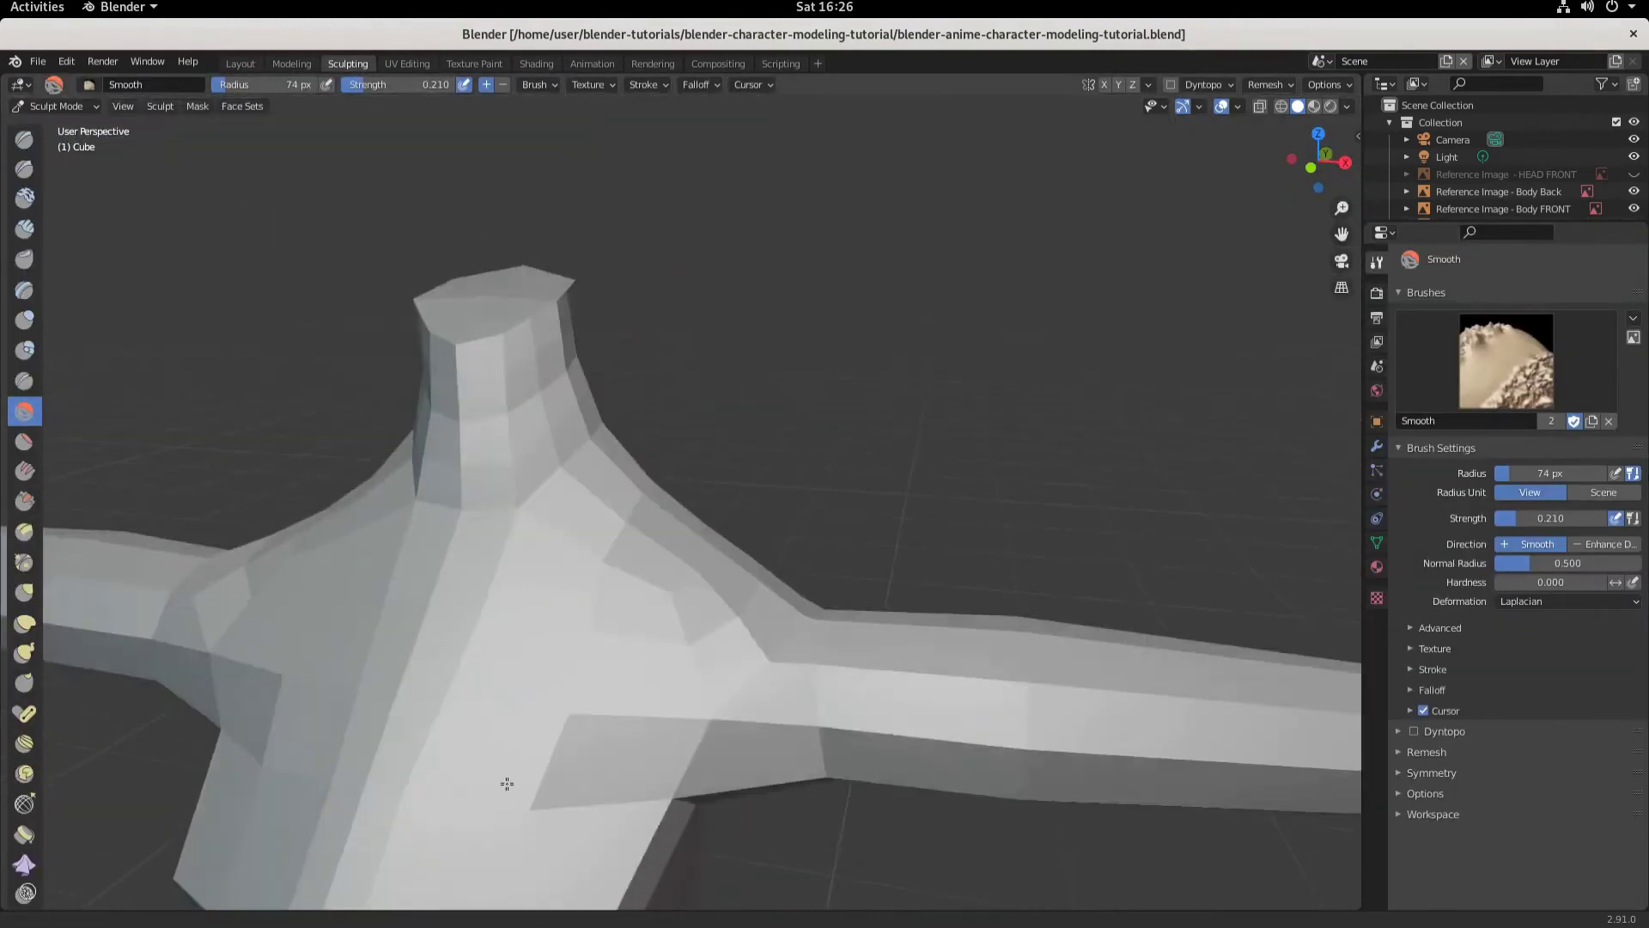
scroll(504, 617, up, 2)
mouse_move(386, 424)
mouse_down()
mouse_move(369, 479)
mouse_move(387, 478)
mouse_move(364, 433)
mouse_move(405, 461)
mouse_move(515, 405)
mouse_move(528, 361)
mouse_move(460, 363)
mouse_up()
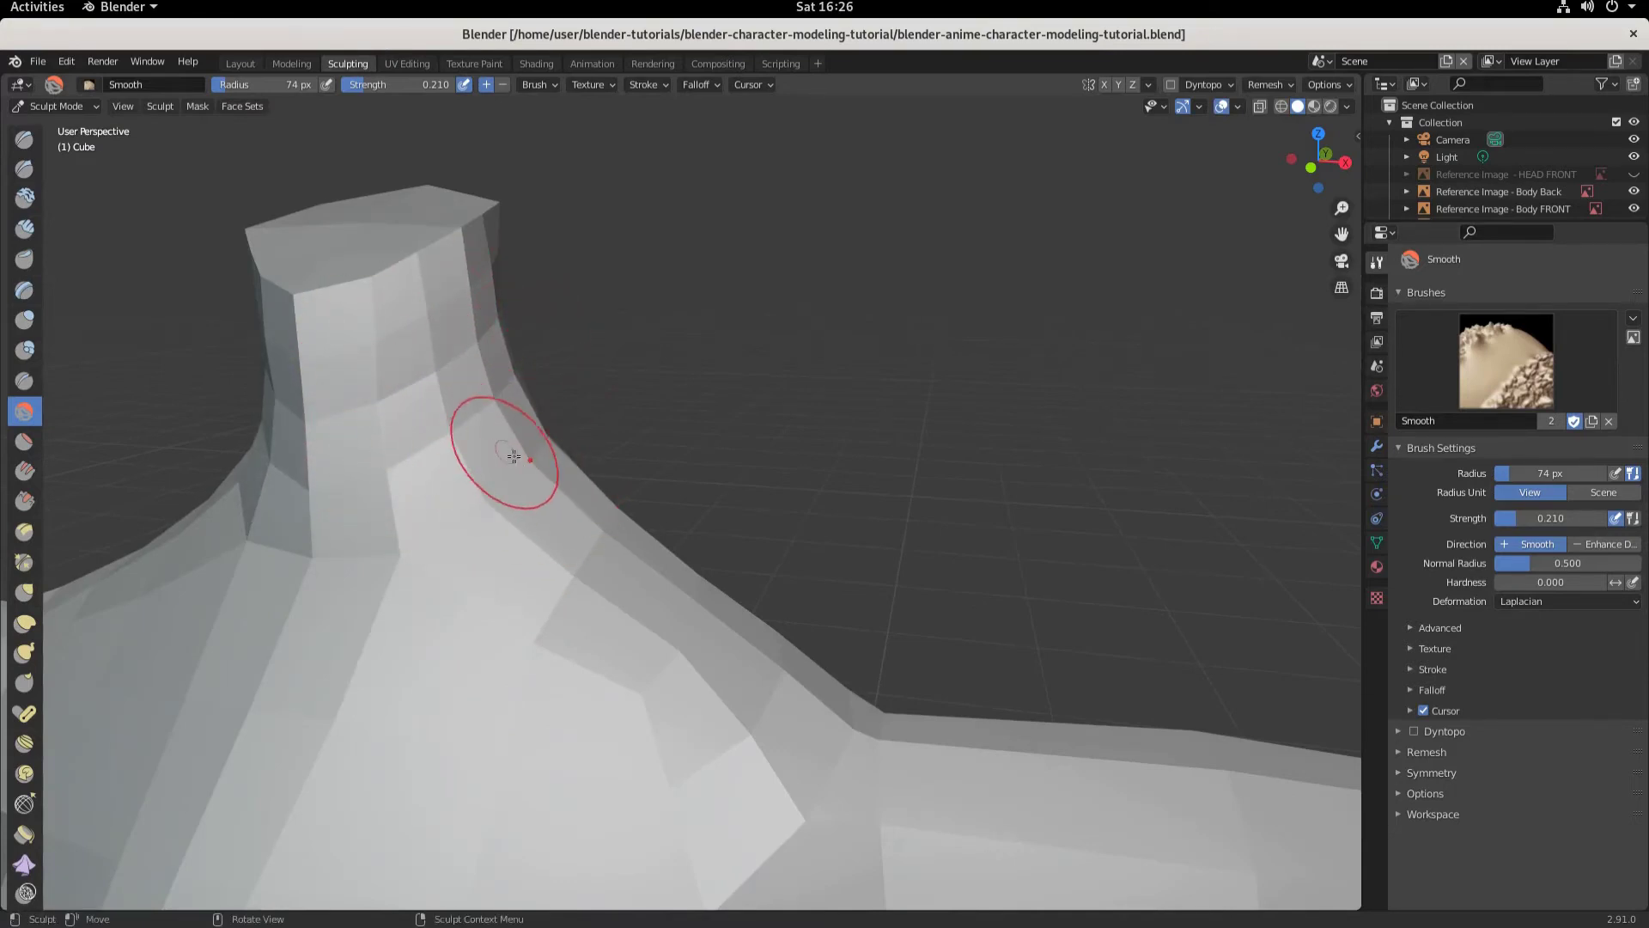
middle_drag(508, 442, 356, 448)
mouse_move(356, 448)
mouse_down()
mouse_move(368, 508)
mouse_move(350, 386)
mouse_move(387, 413)
mouse_move(510, 371)
mouse_up()
Step: Smooth the back of the neck down to where it joins the upper back
mouse_move(598, 464)
middle_down()
mouse_move(559, 387)
mouse_move(608, 301)
middle_up()
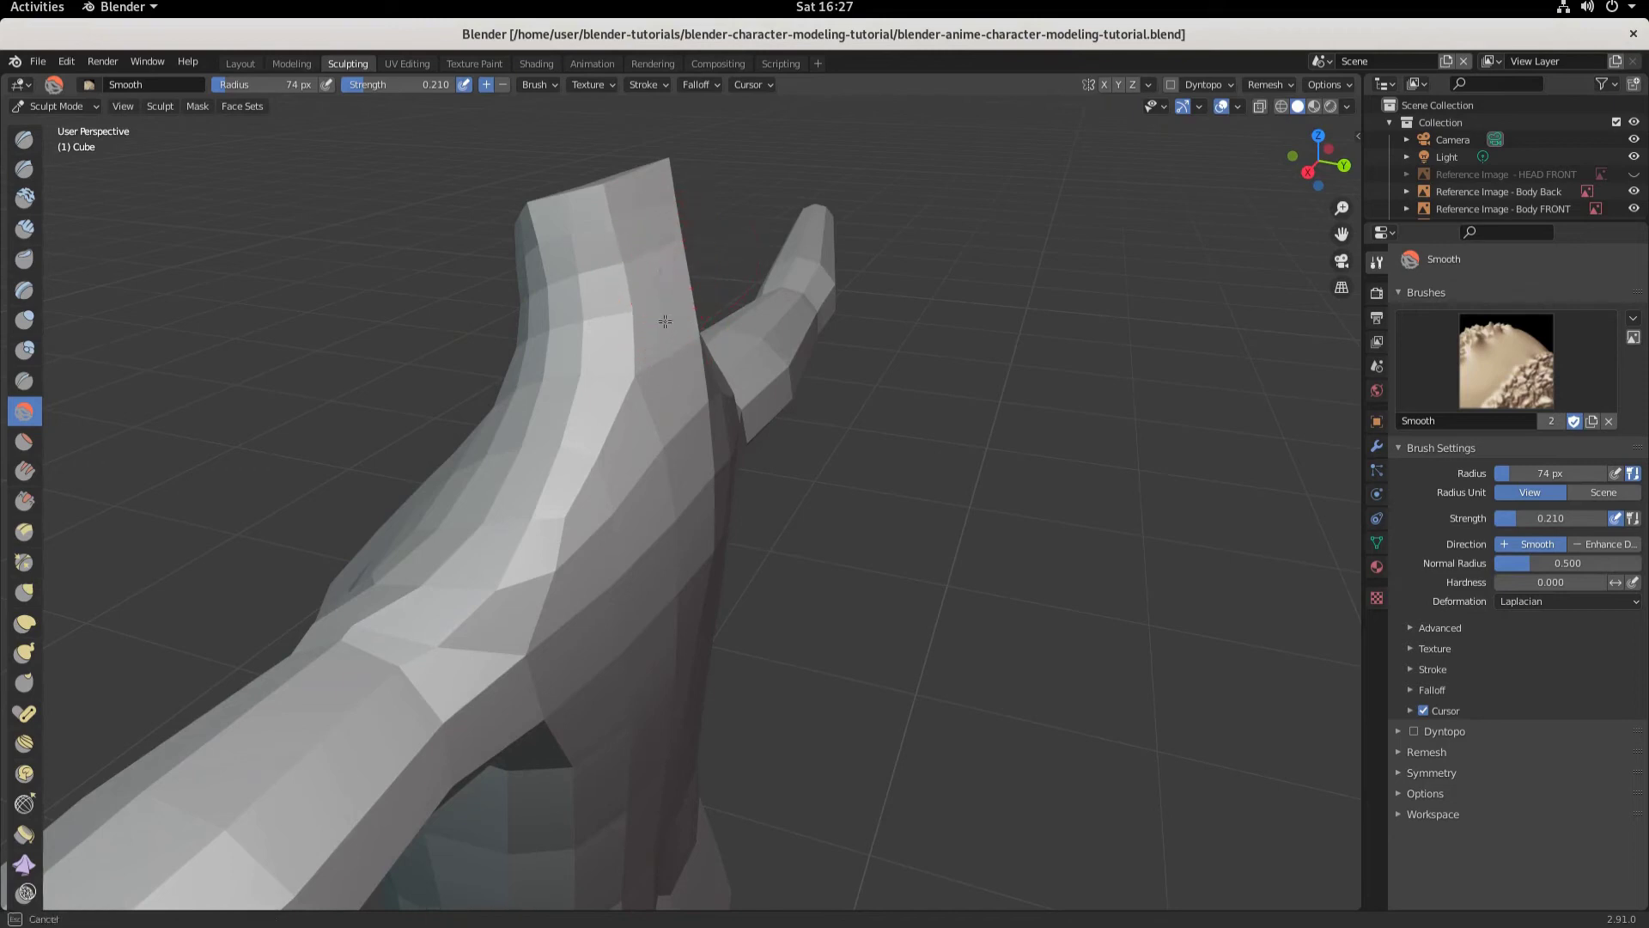
drag(665, 321, 662, 350)
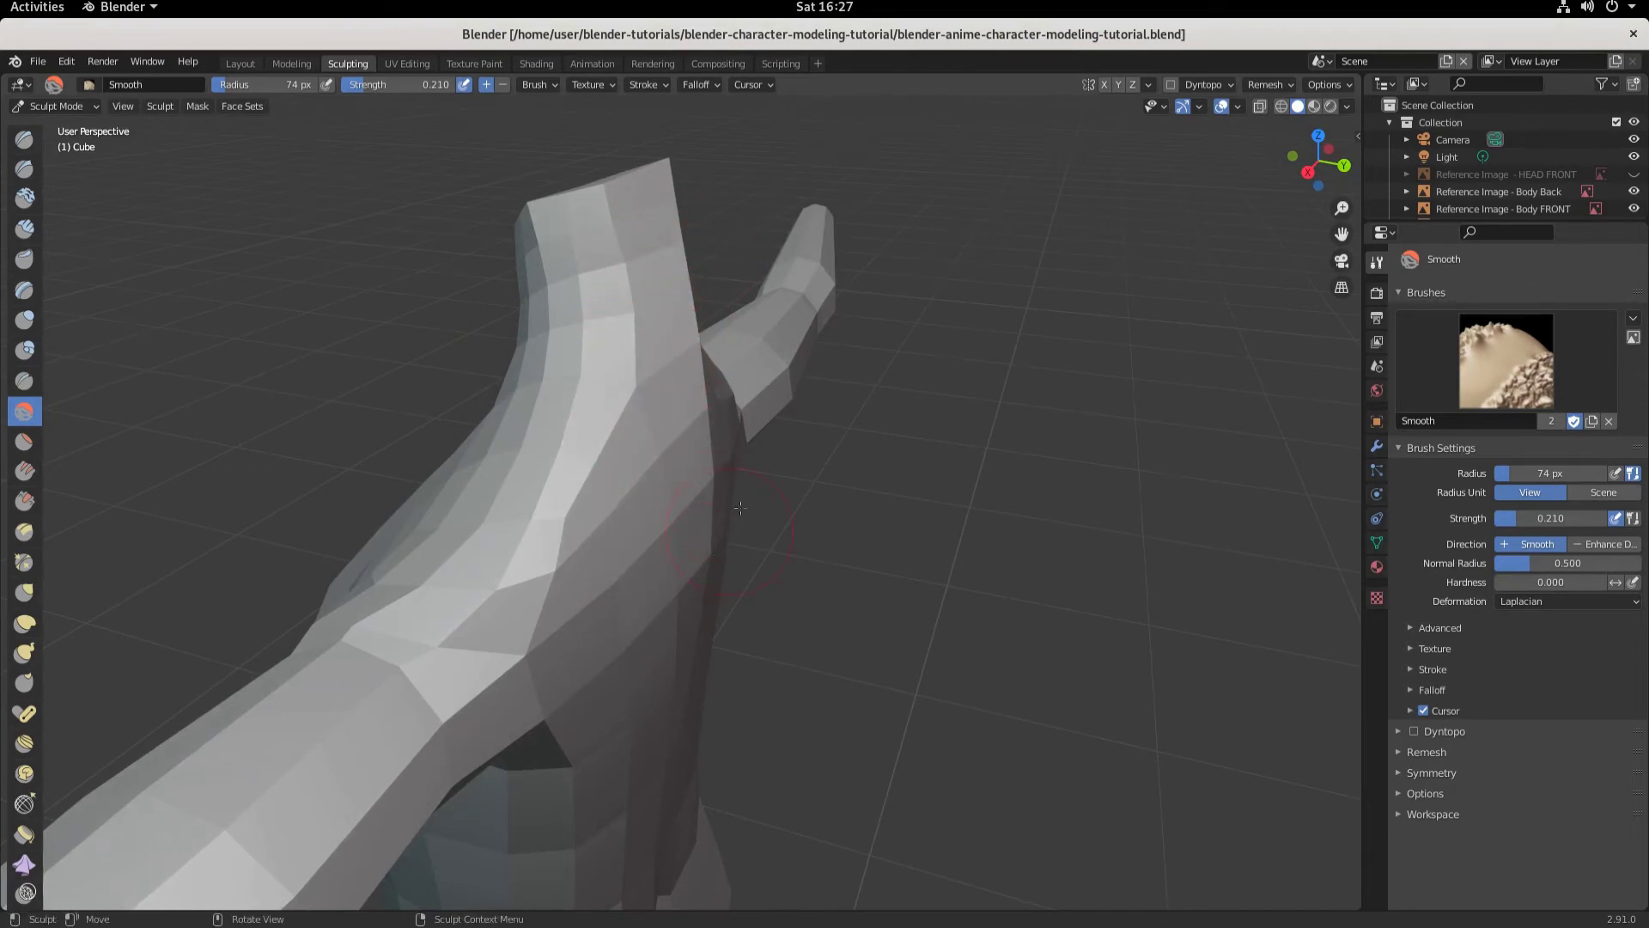
middle_drag(682, 427, 901, 486)
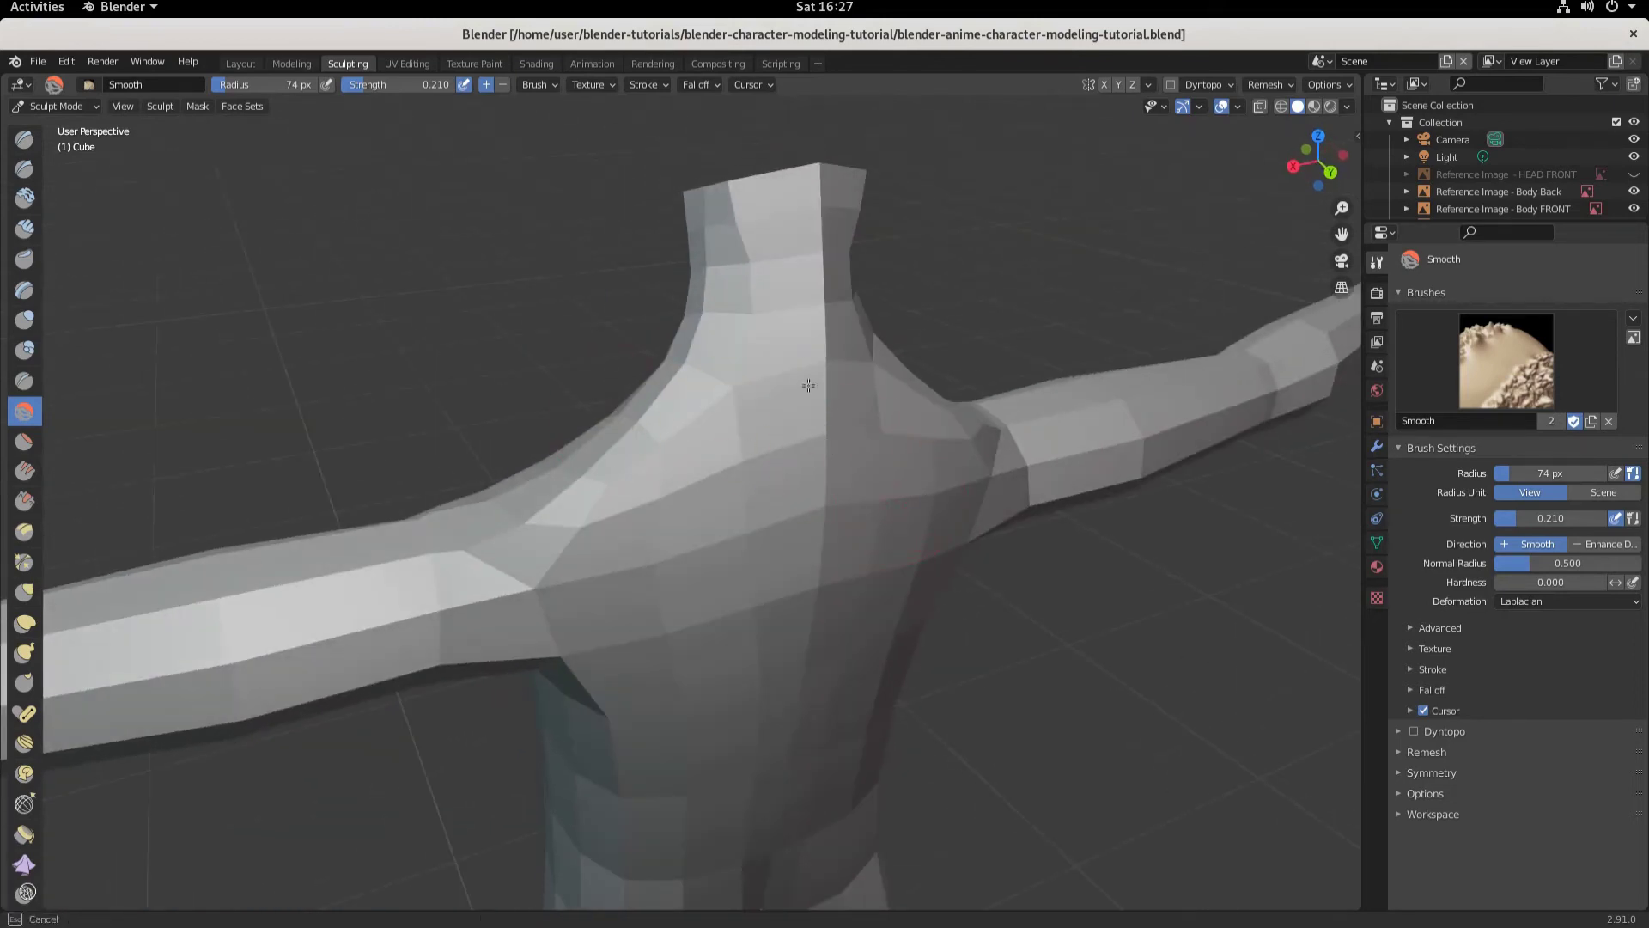
mouse_move(832, 374)
mouse_down()
mouse_move(756, 184)
mouse_move(726, 250)
mouse_move(790, 178)
mouse_move(778, 219)
mouse_up()
middle_drag(777, 219, 612, 366)
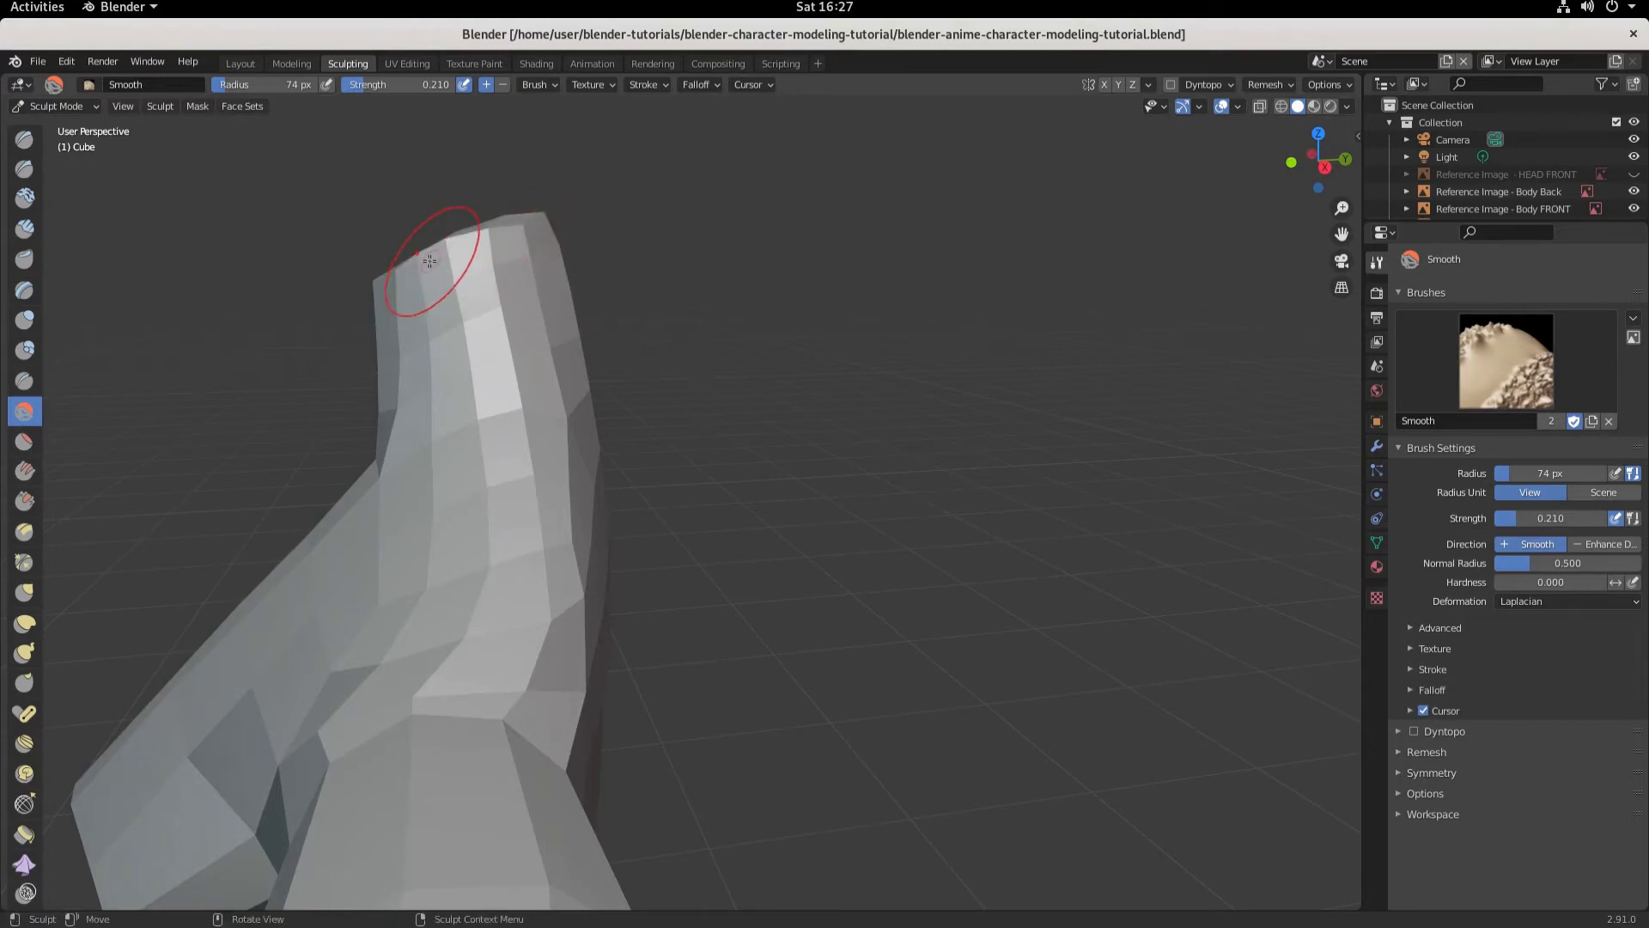
Step: Smooth the side of the neck into the shoulder slope and compare the torso with the front body reference
mouse_move(407, 292)
middle_down()
mouse_move(593, 478)
mouse_move(782, 478)
mouse_move(625, 401)
middle_up()
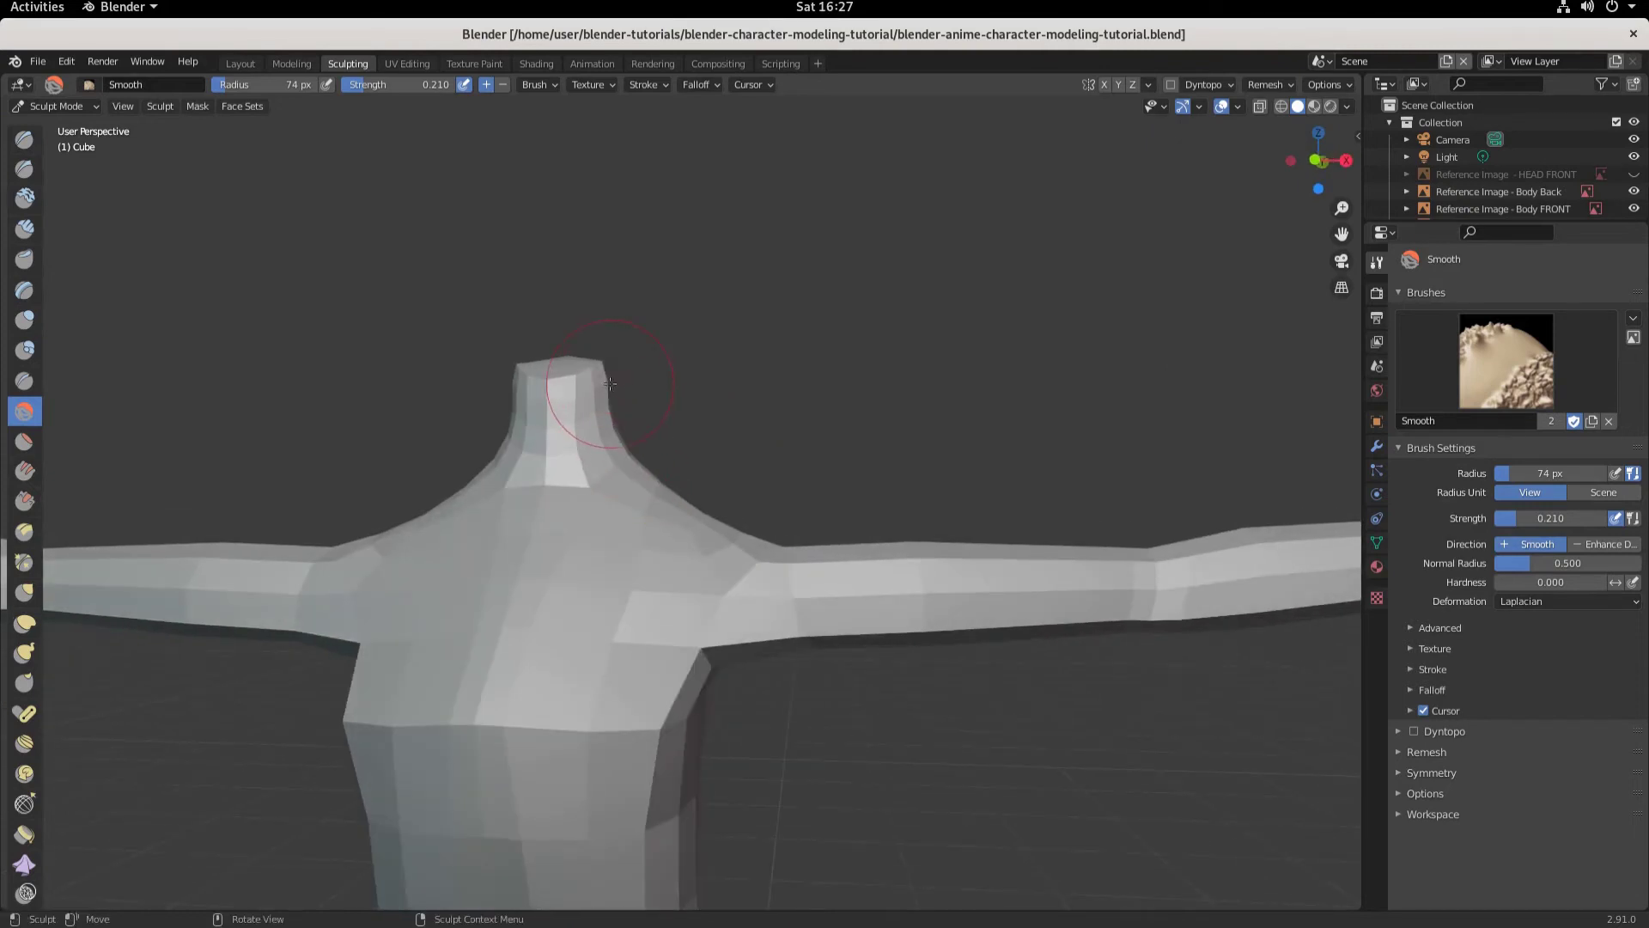
mouse_move(607, 402)
mouse_down()
mouse_move(602, 455)
mouse_move(628, 463)
mouse_move(563, 468)
mouse_move(592, 511)
mouse_move(699, 482)
mouse_move(681, 534)
mouse_up()
mouse_move(681, 533)
middle_down()
mouse_move(451, 571)
mouse_move(725, 595)
middle_up()
scroll(725, 594, down, 2)
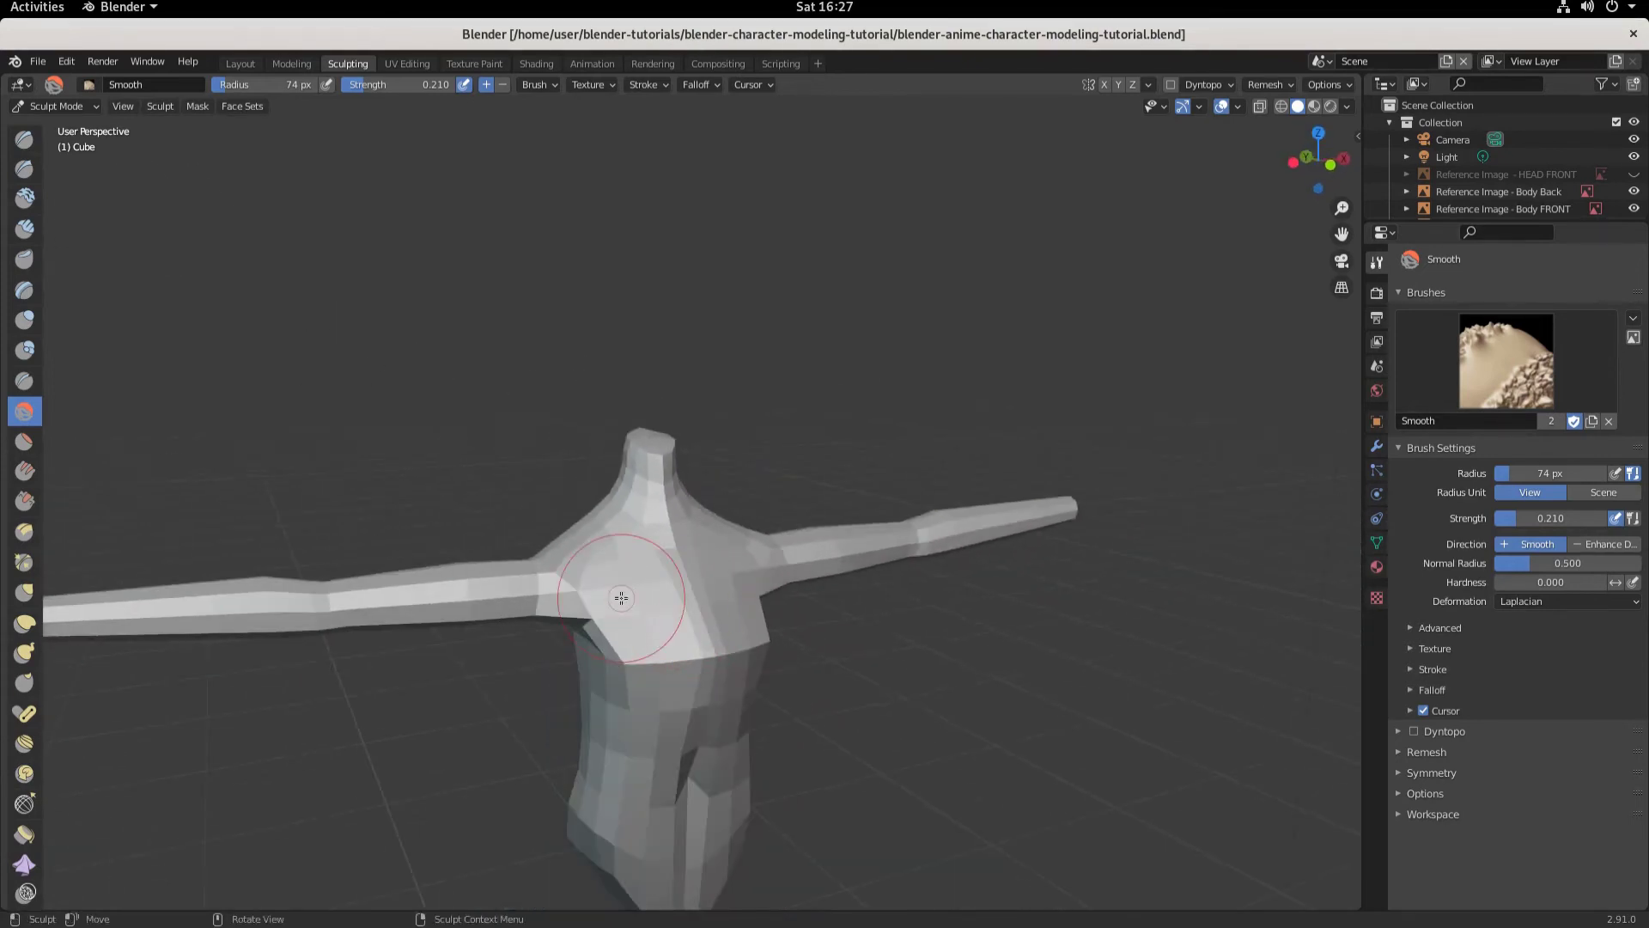
key(KP_1)
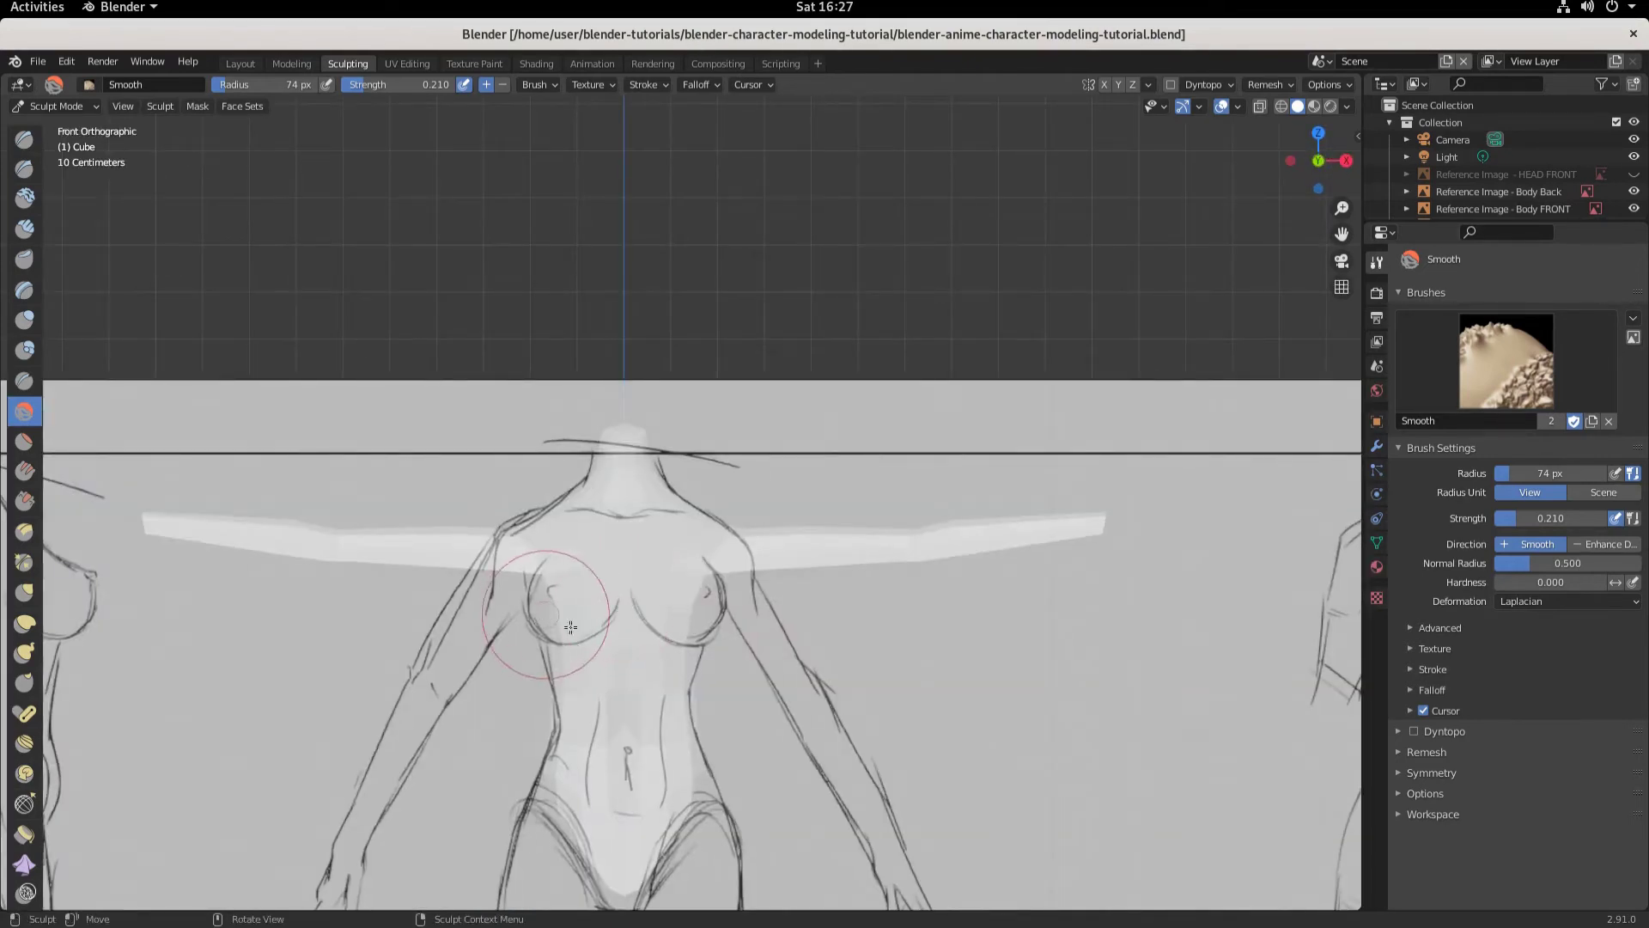
scroll(552, 687, up, 1)
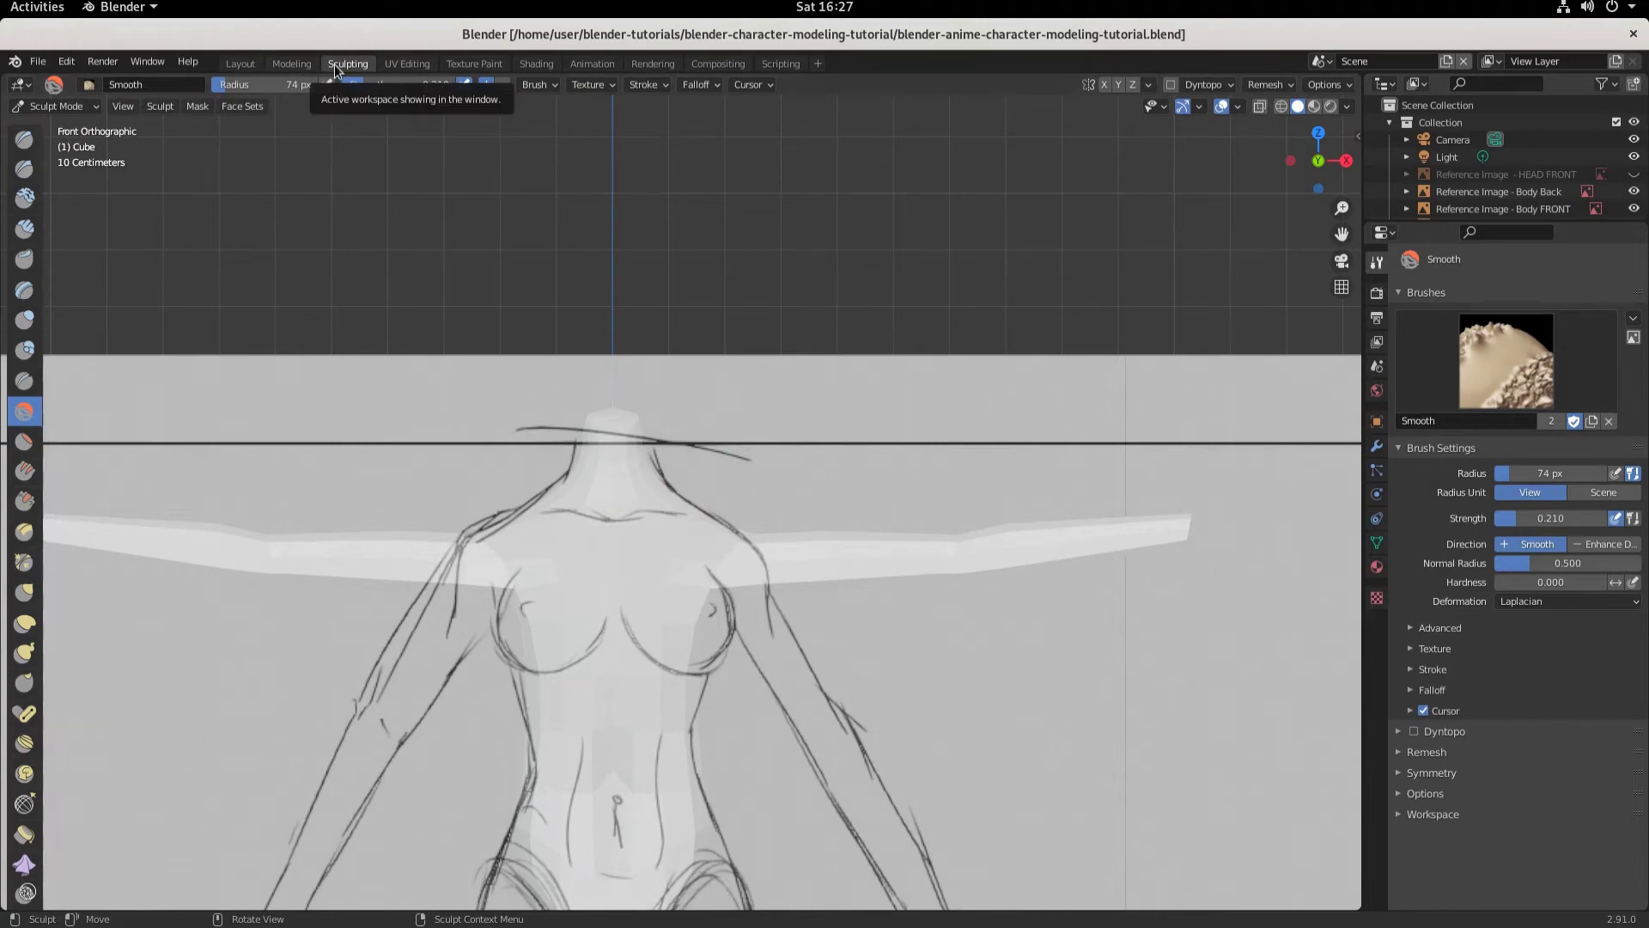
Step: Reopen the torso mesh in Edit Mode in the Layout workspace with vertex selection and examine the dent in the front belly
click(242, 65)
scroll(548, 407, down, 3)
key(Tab)
scroll(548, 407, down, 2)
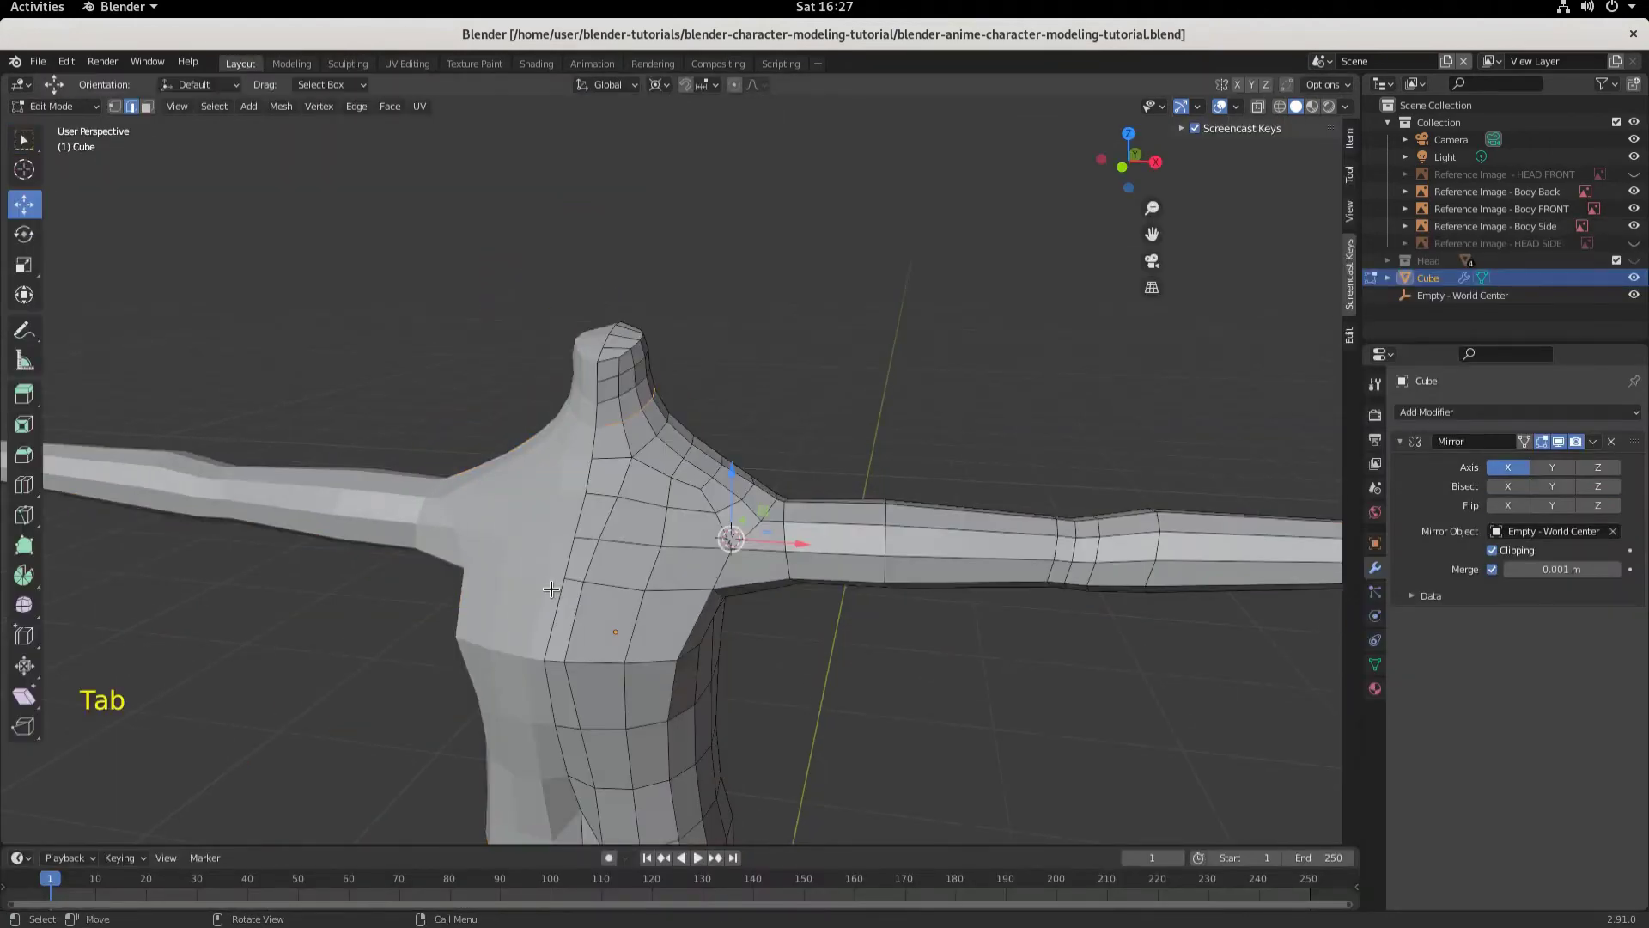
middle_drag(552, 579, 557, 594)
shift+middle_drag(632, 677, 637, 541)
middle_drag(637, 542, 524, 474)
scroll(687, 526, up, 5)
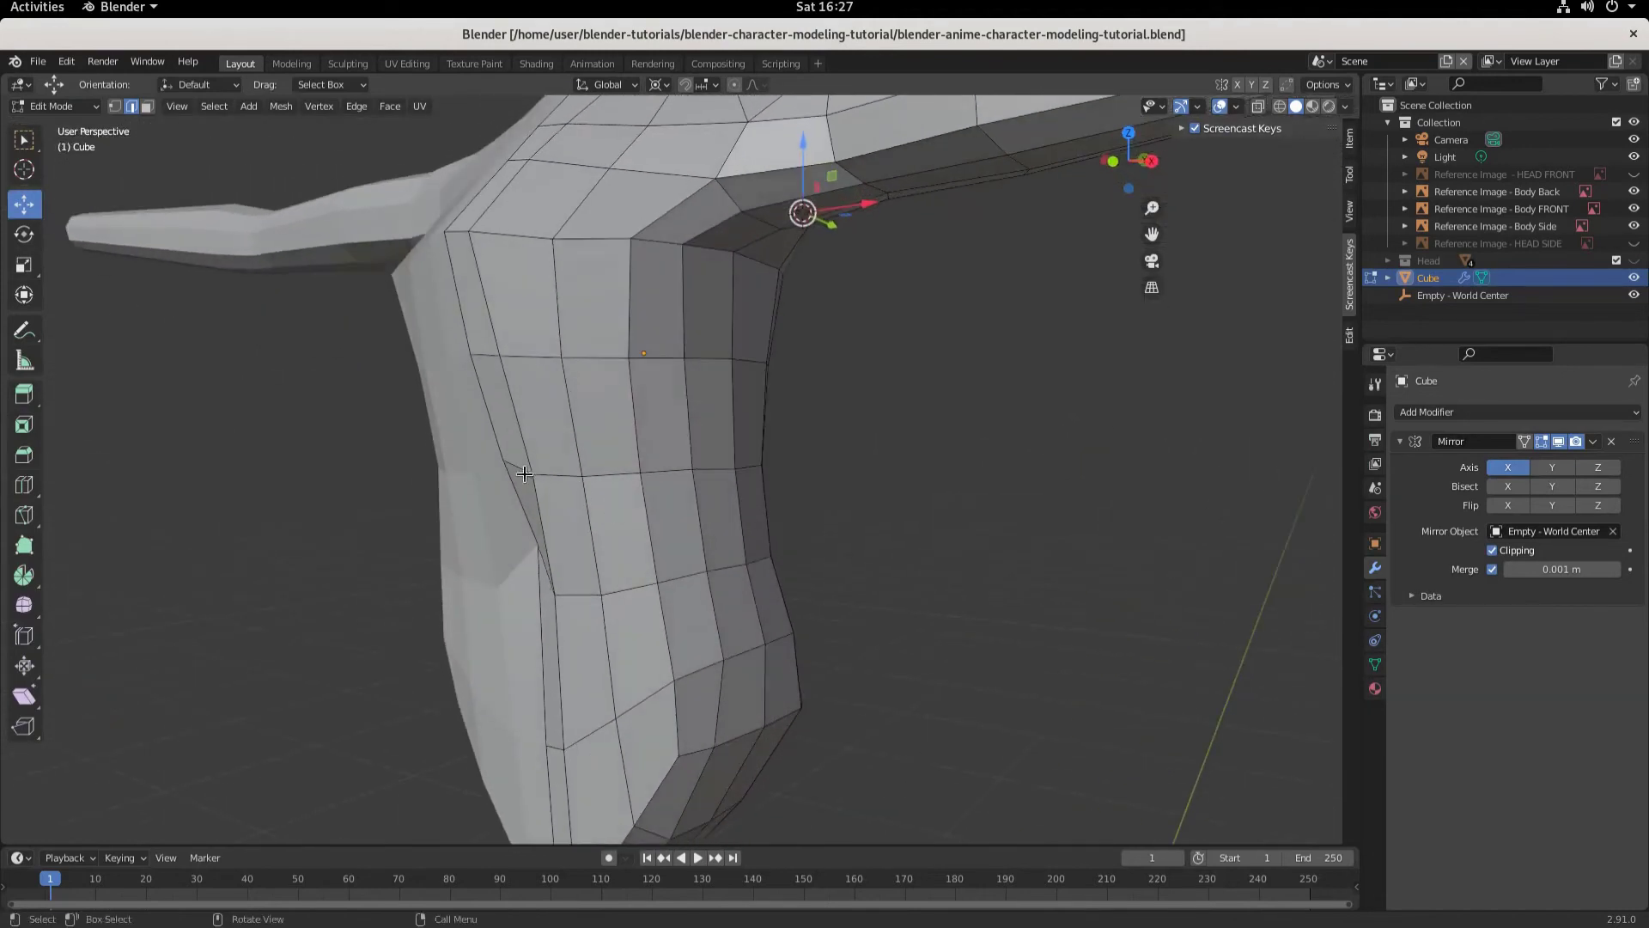
click(115, 108)
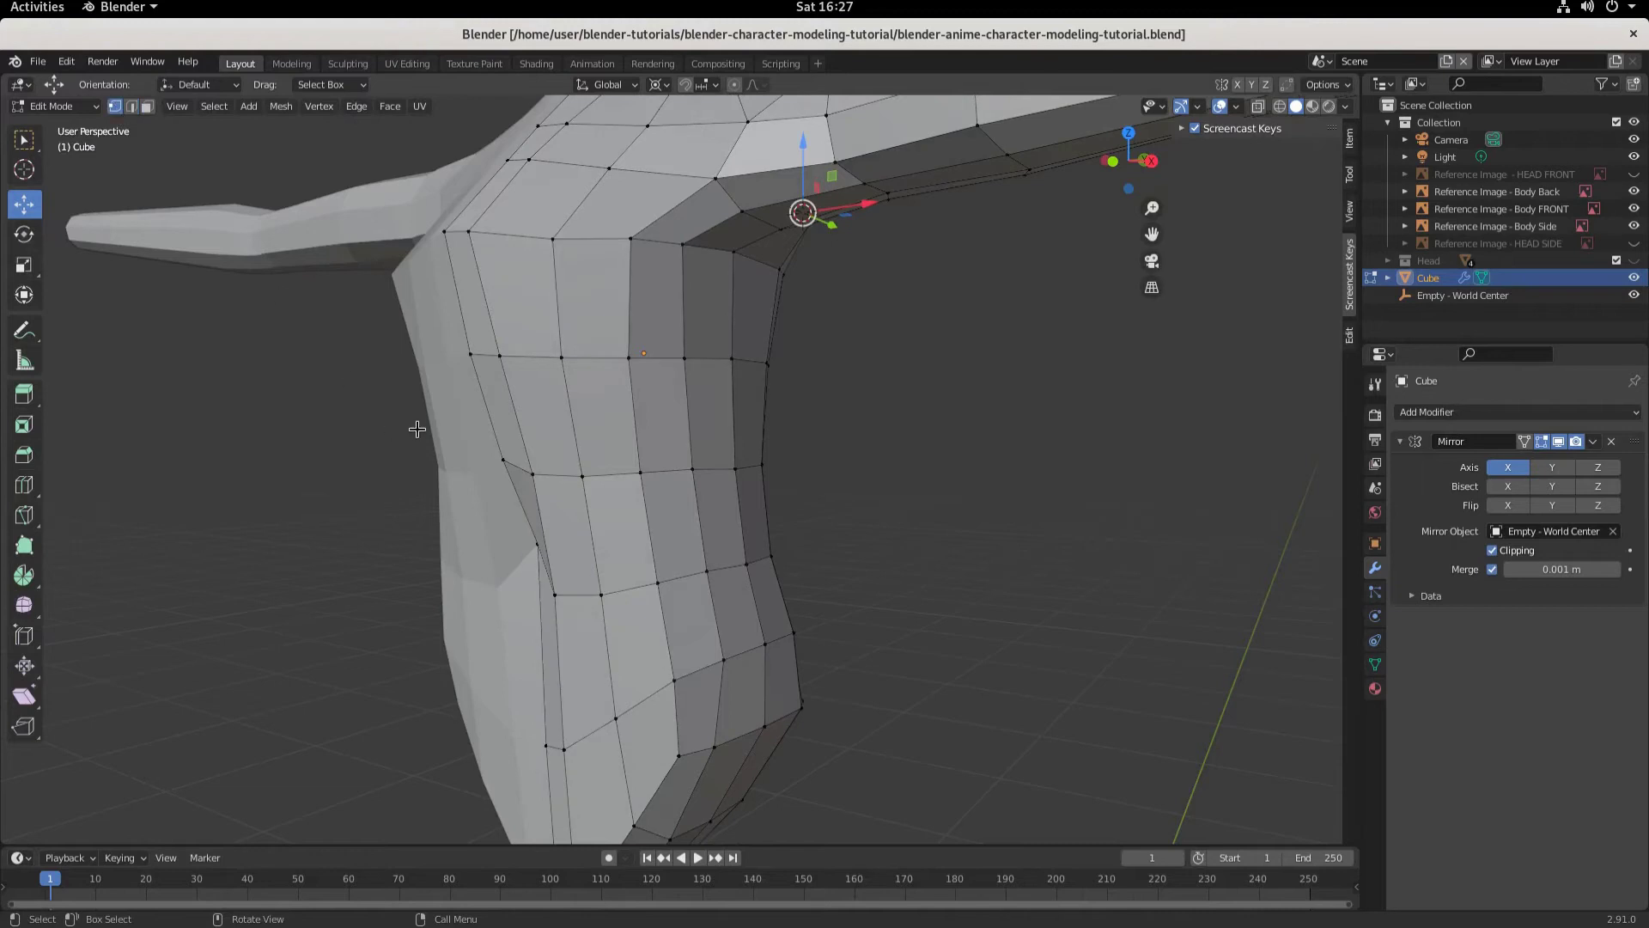
middle_drag(527, 547, 637, 566)
Step: Select the sunken centre-line vertex at the front of the waist in wireframe and move it about -0.02 m along Y
click(1279, 107)
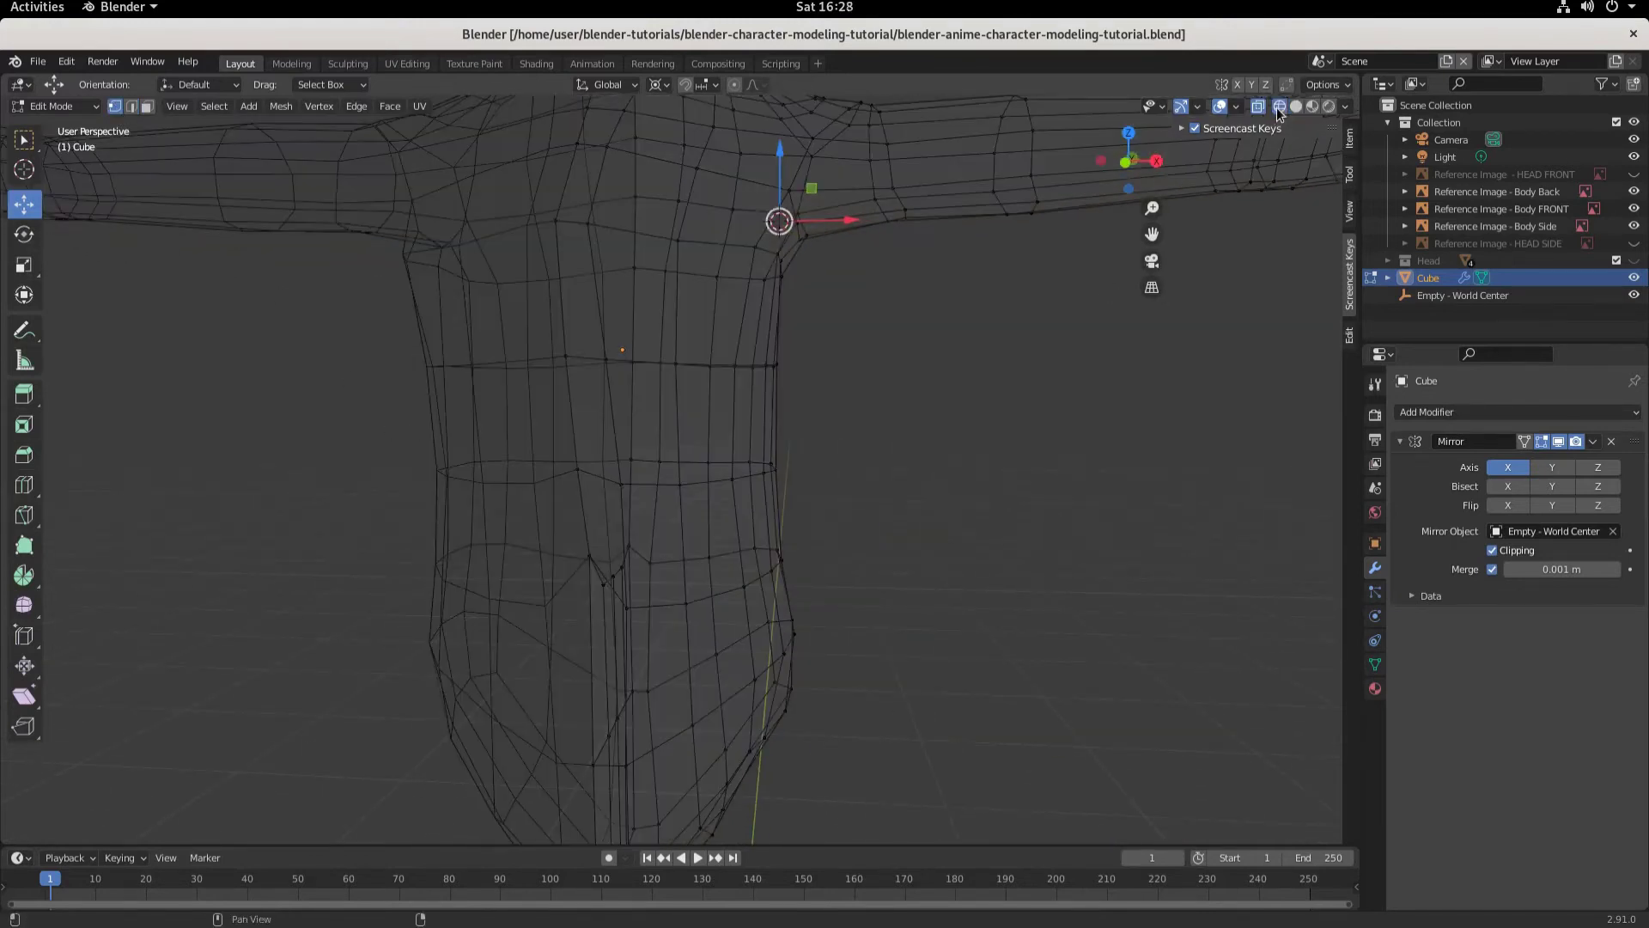
middle_drag(743, 546, 699, 560)
middle_drag(449, 581, 553, 521)
drag(582, 550, 582, 551)
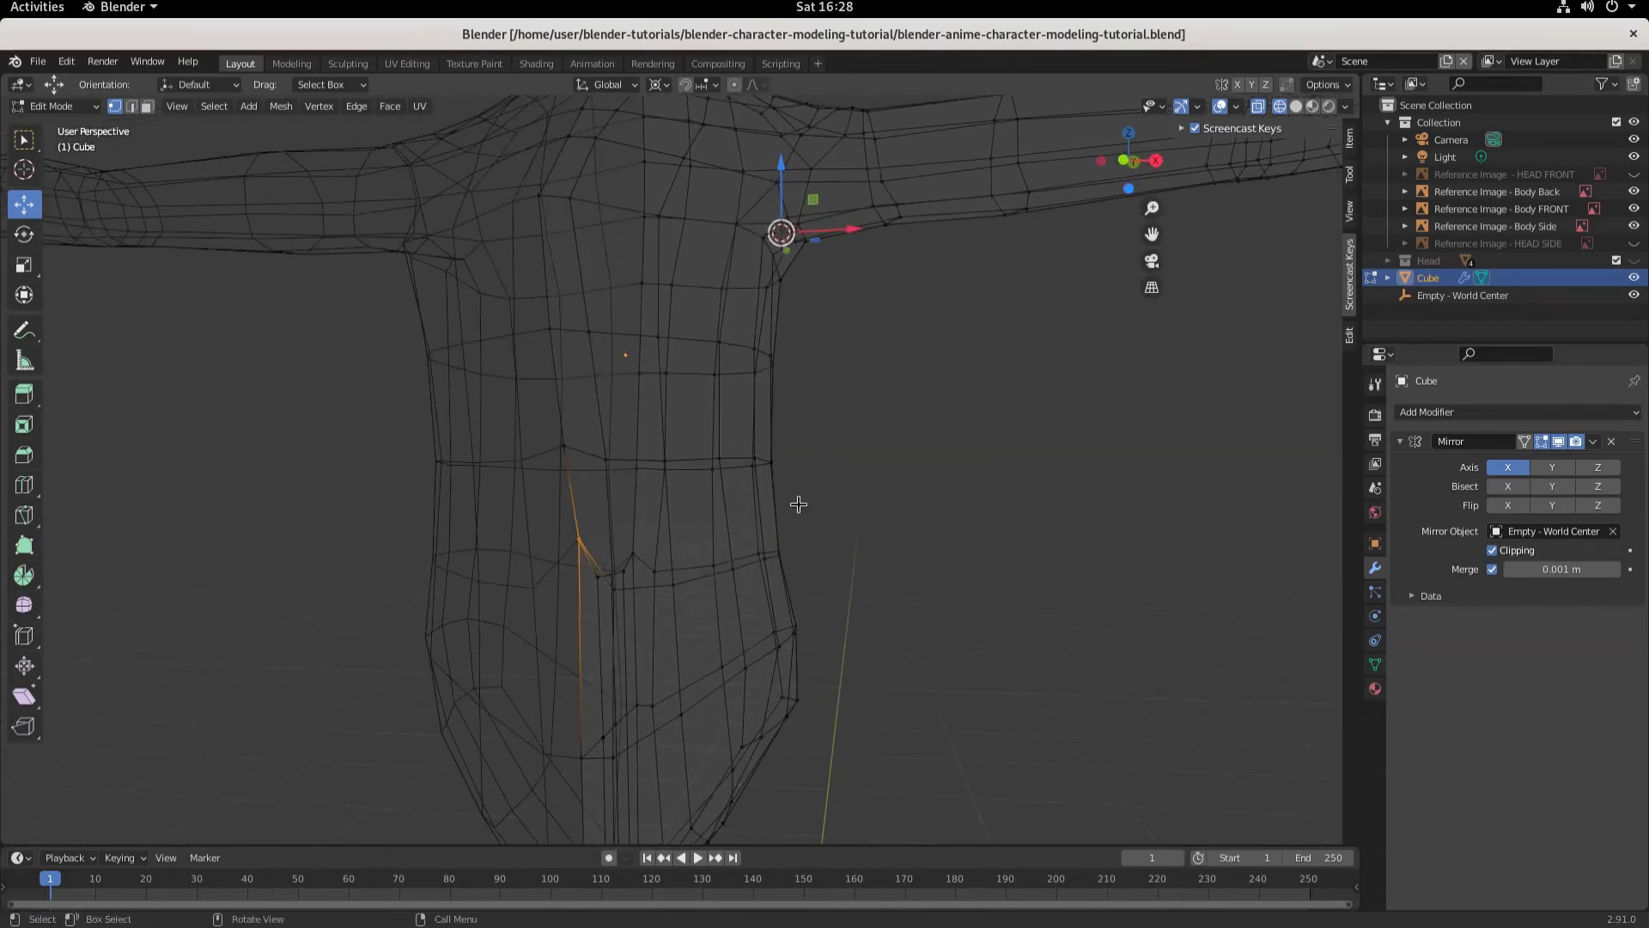
middle_drag(799, 491, 862, 439)
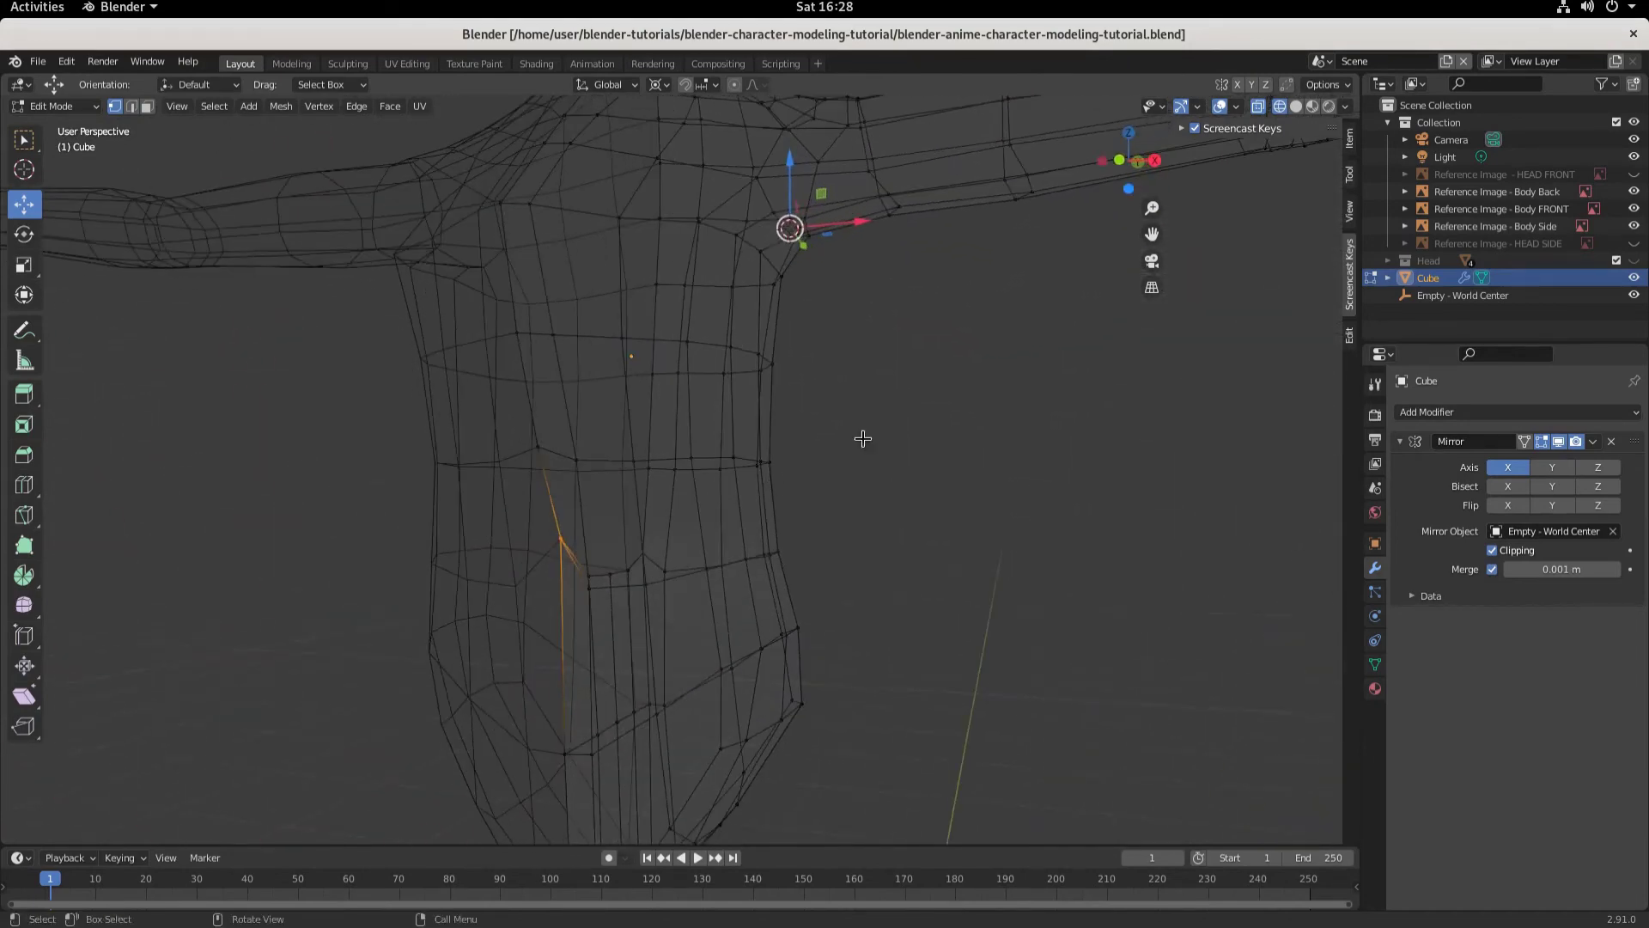
click(1297, 105)
key(KP_3)
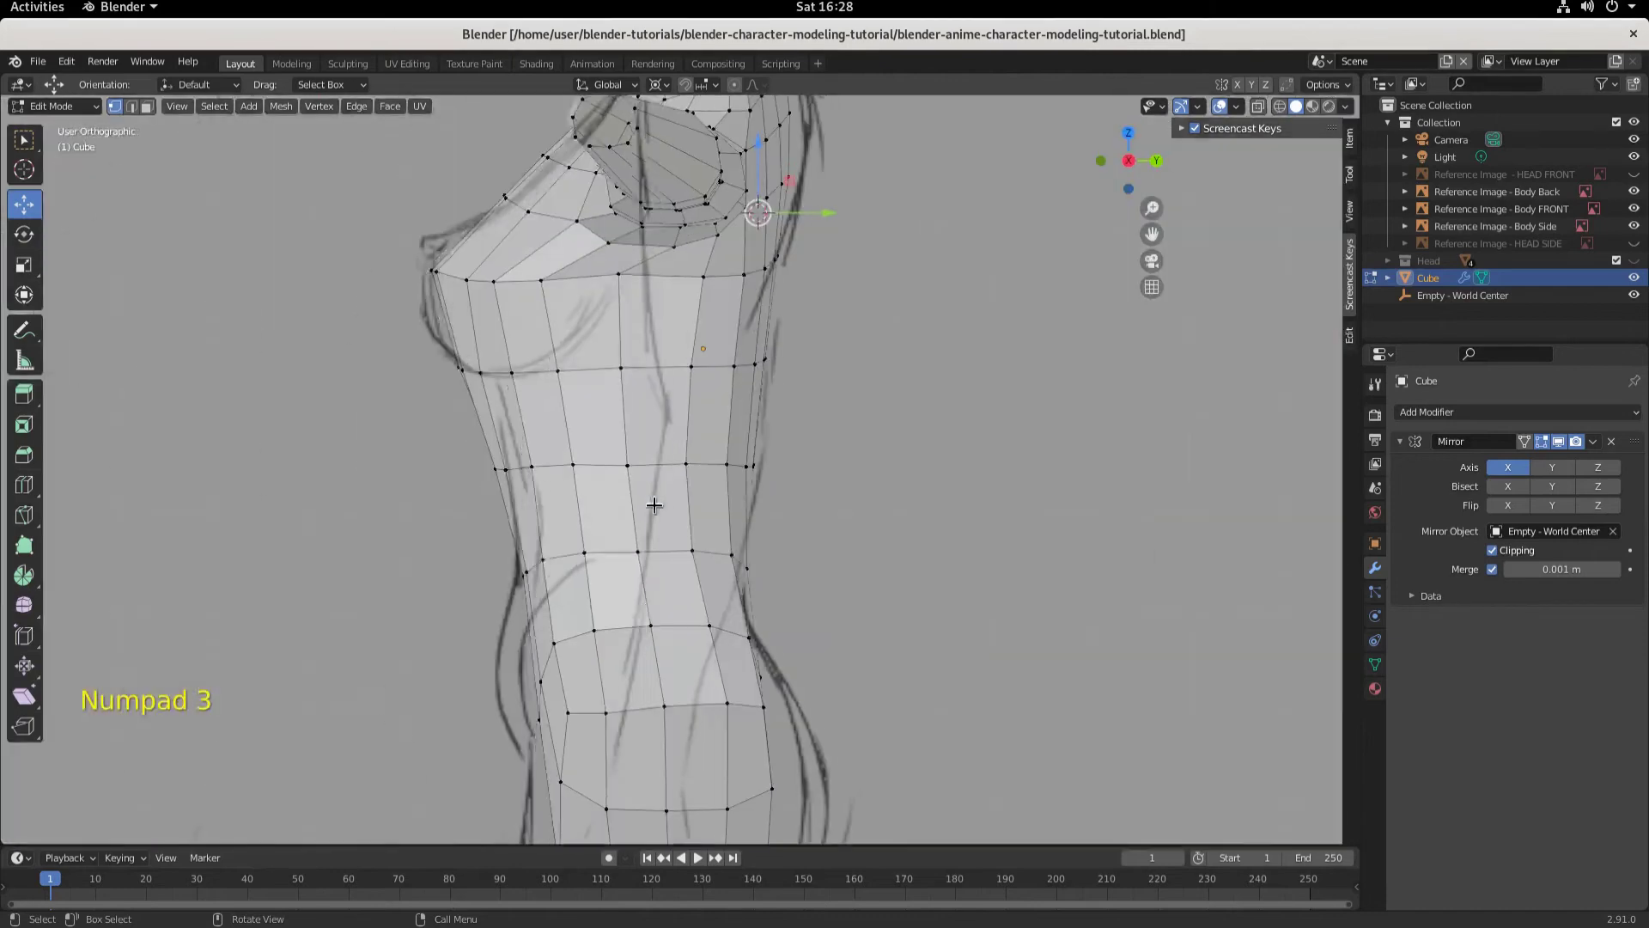
click(1279, 106)
scroll(479, 563, up, 2)
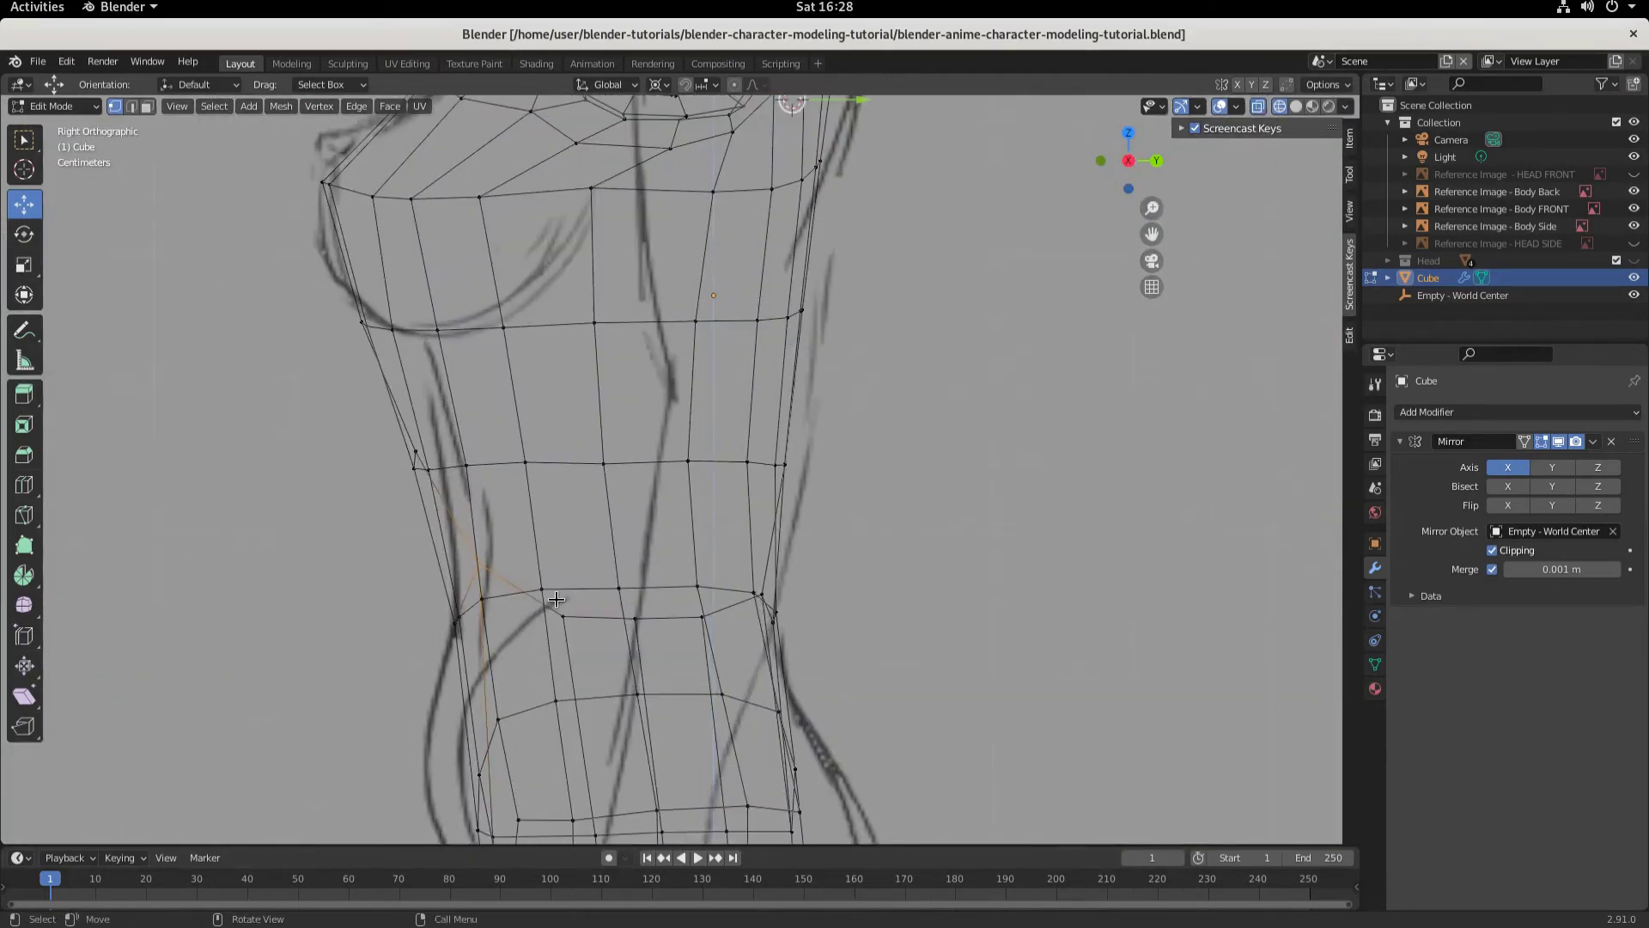
key(g)
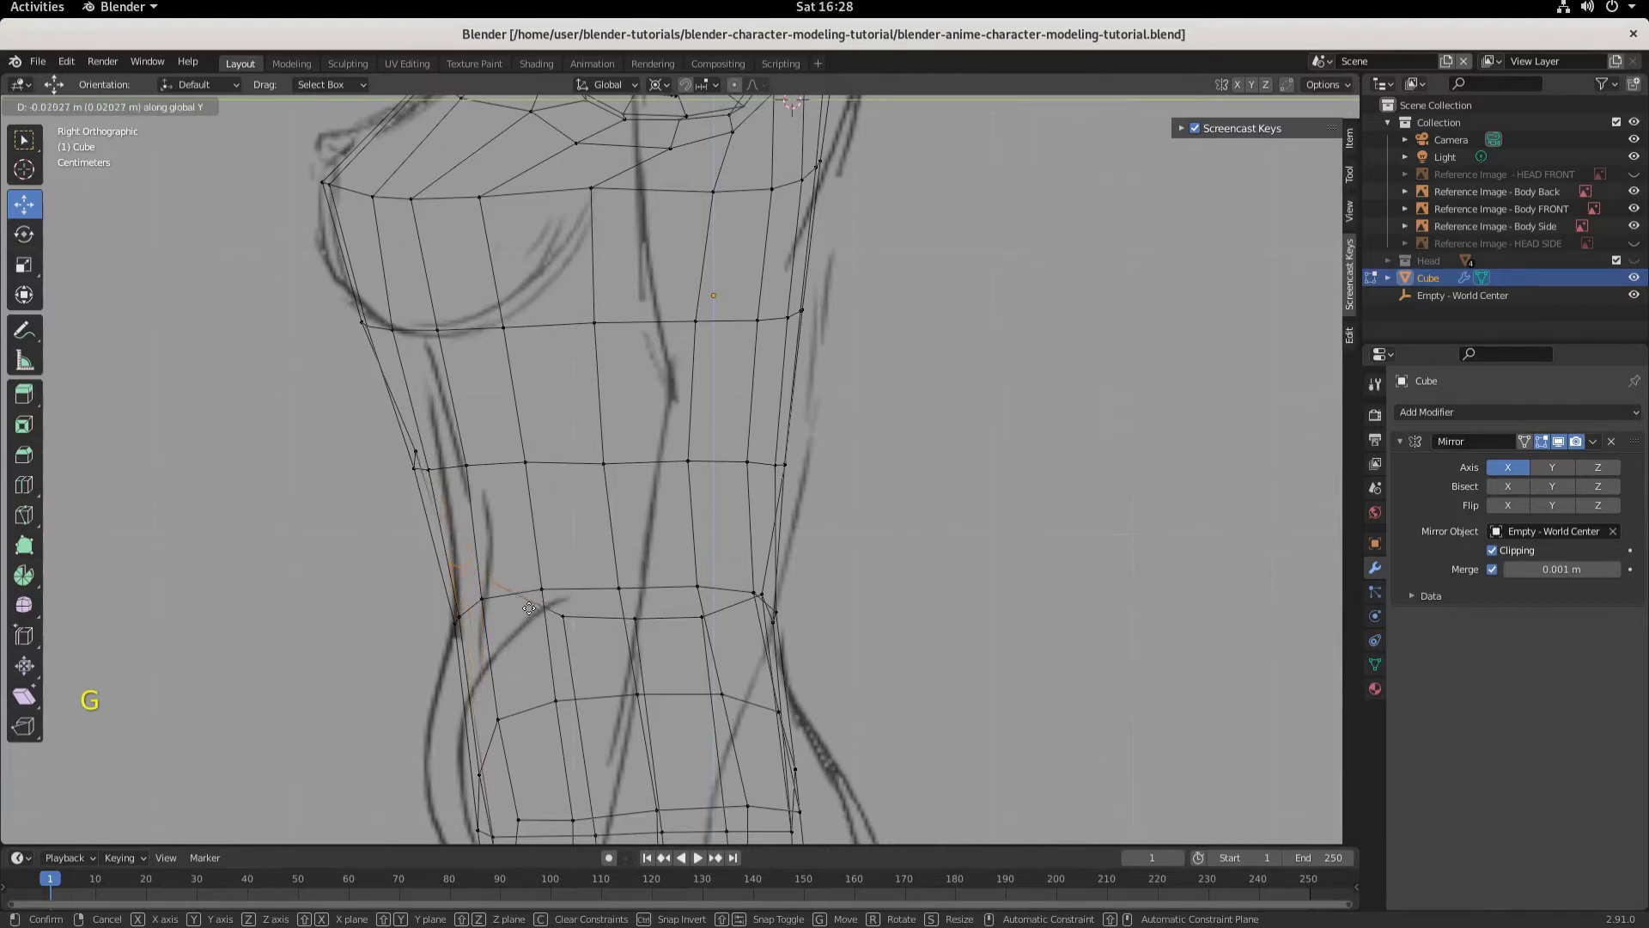
click(529, 608)
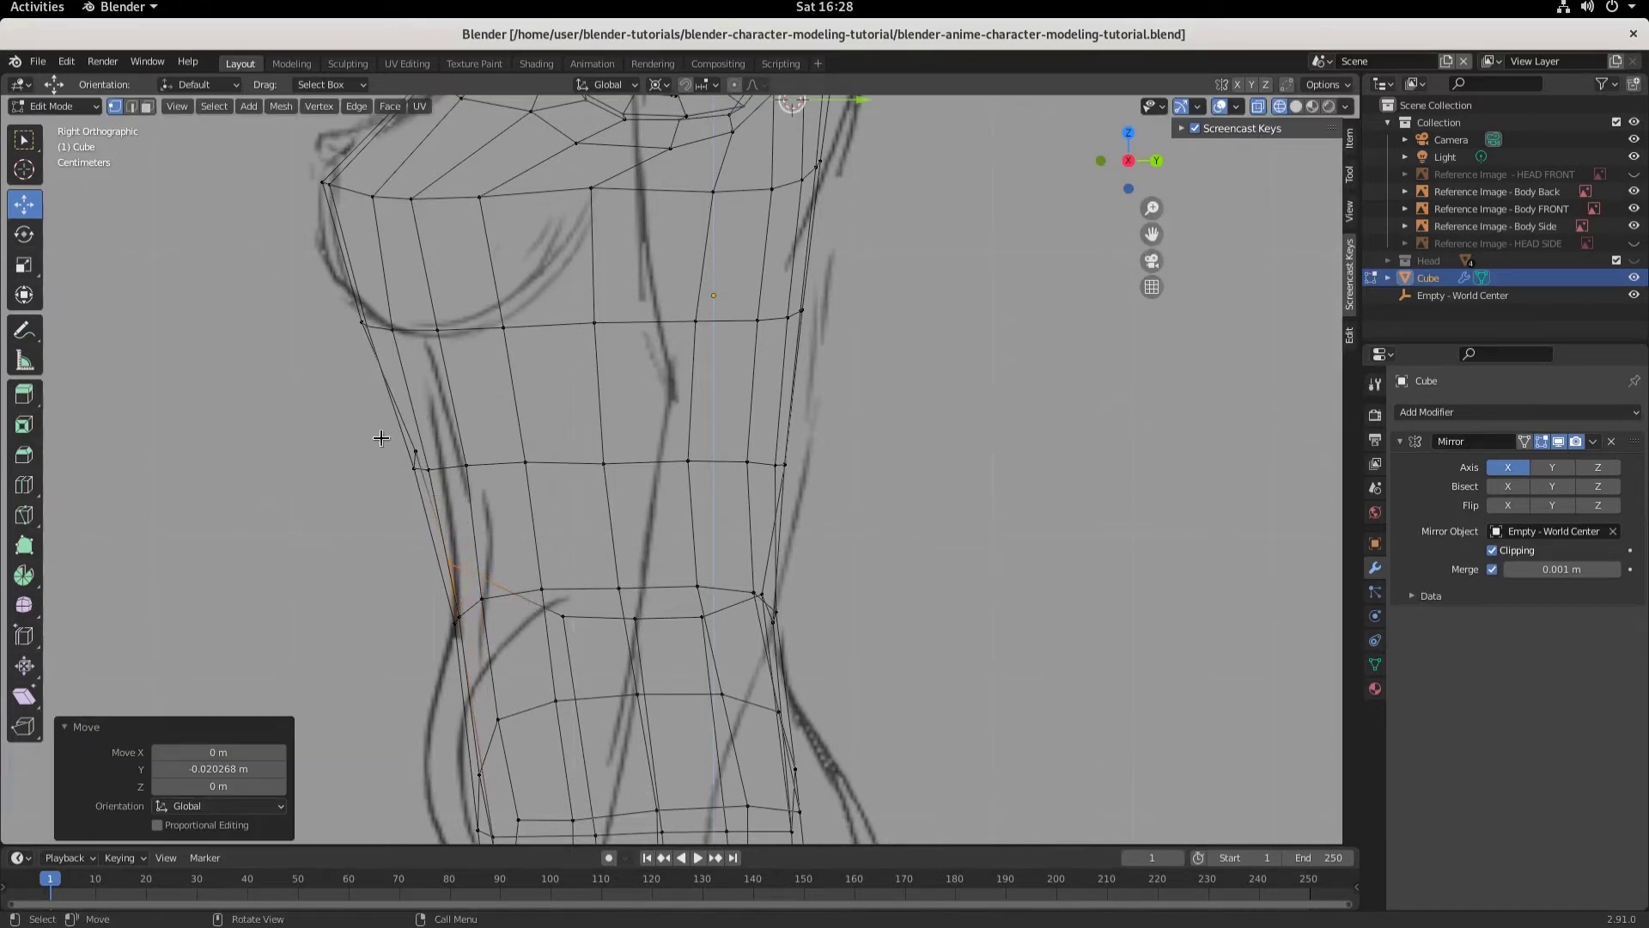
Step: Move the front belly vertices in the row above the waist about 0.015 m along Y, and restore solid shading
shift+click(421, 473)
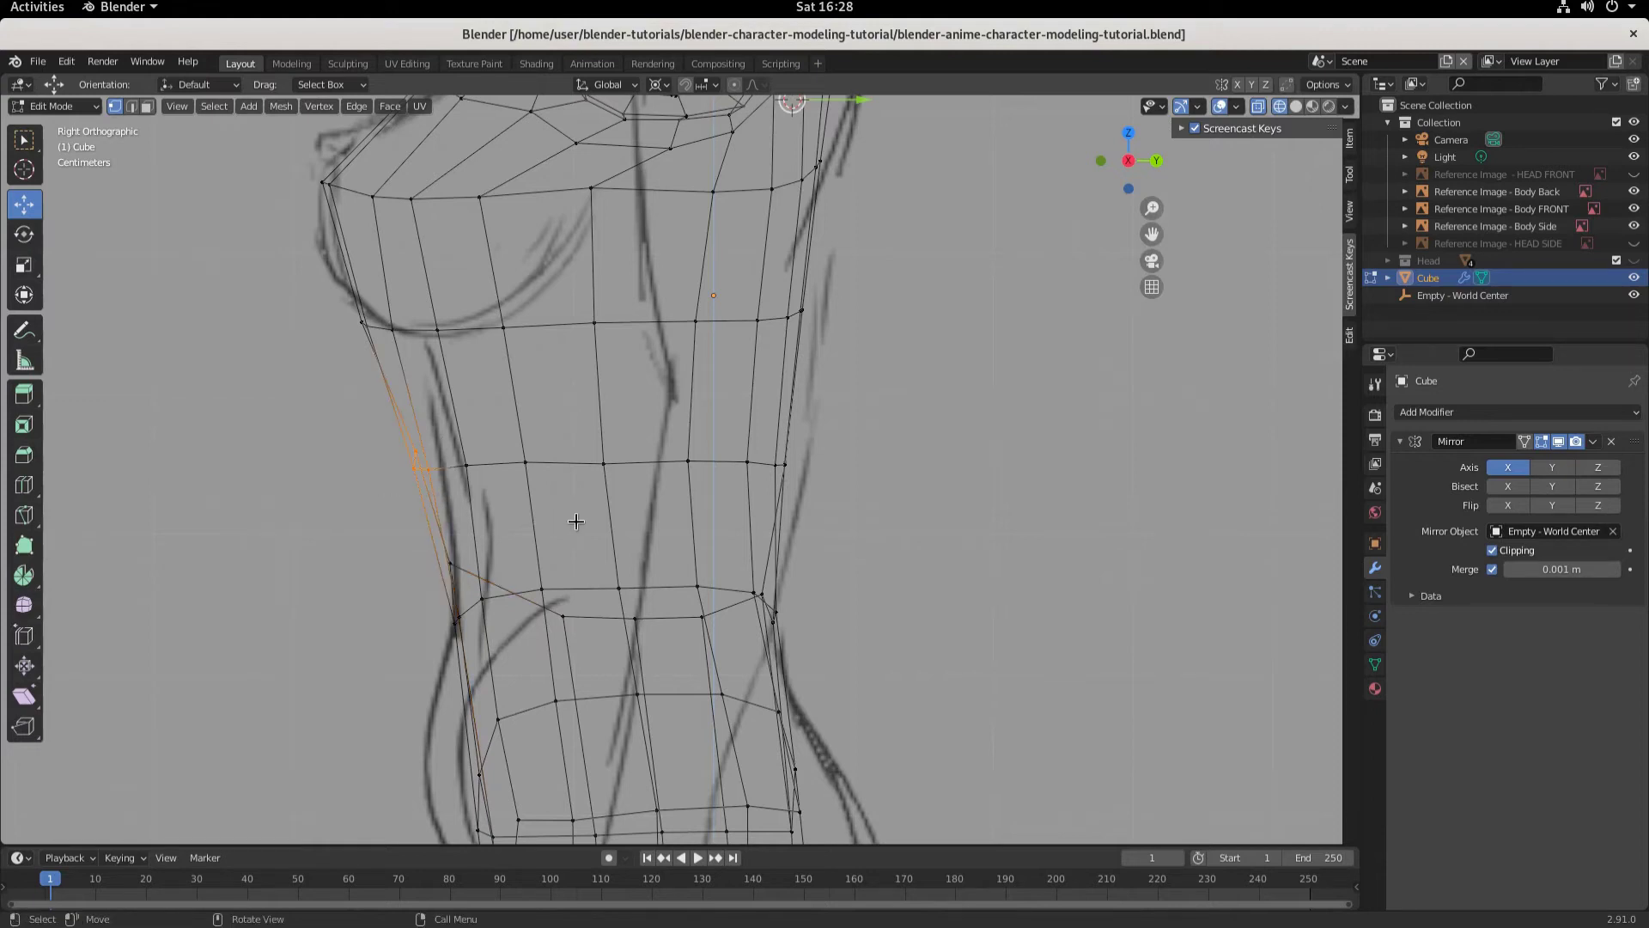
key(g)
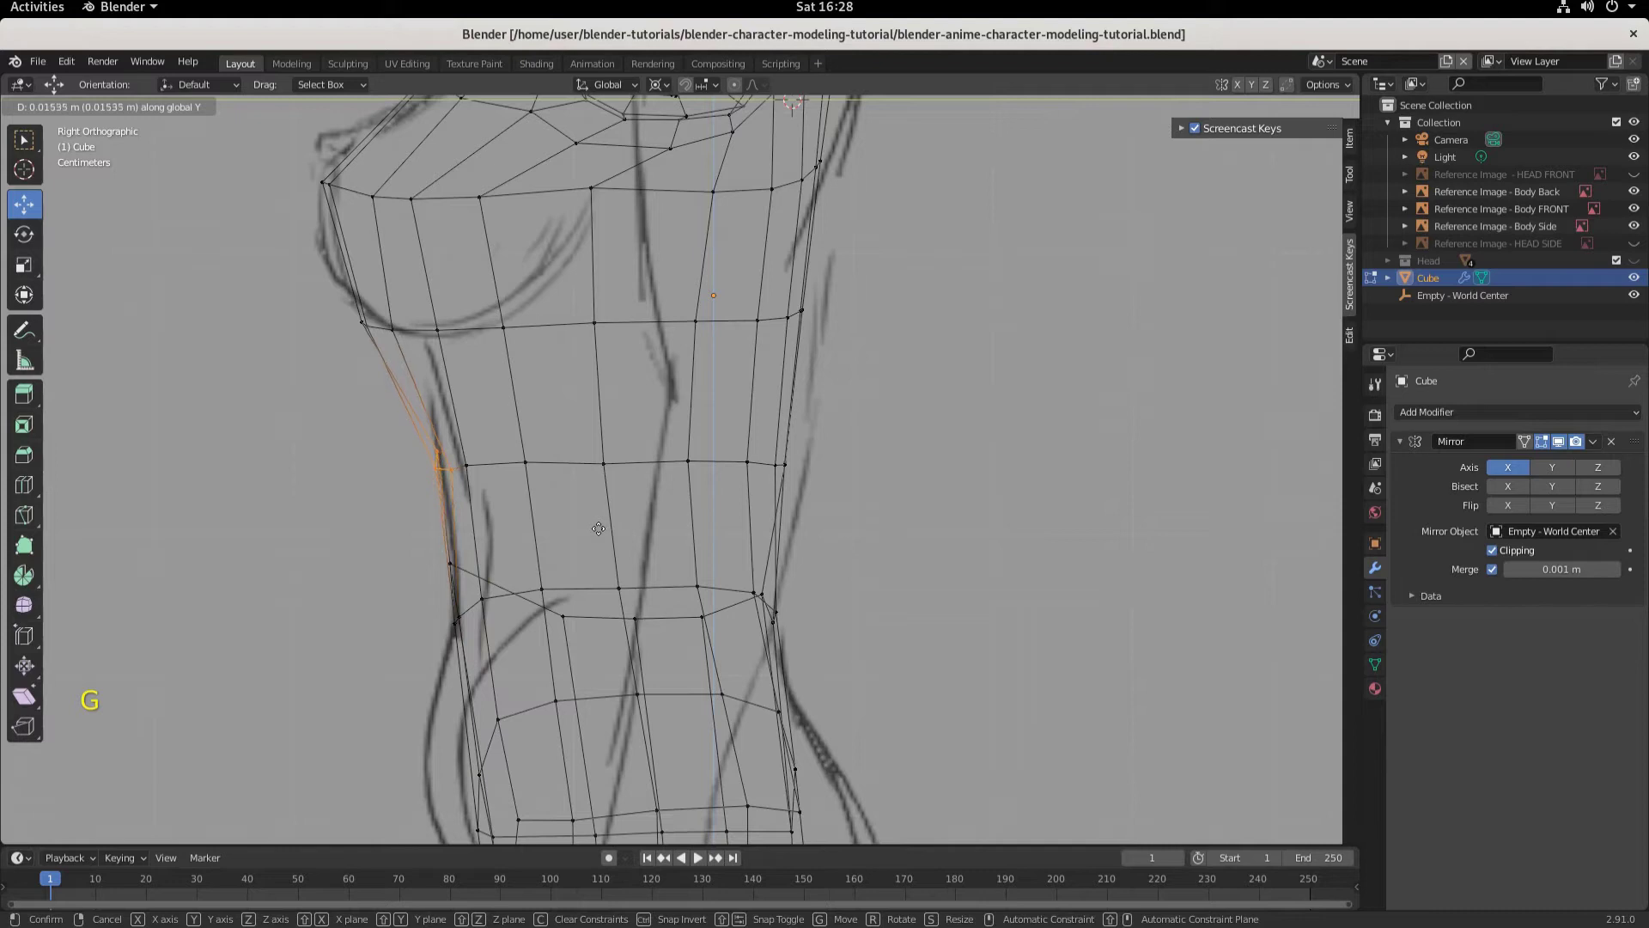
click(599, 529)
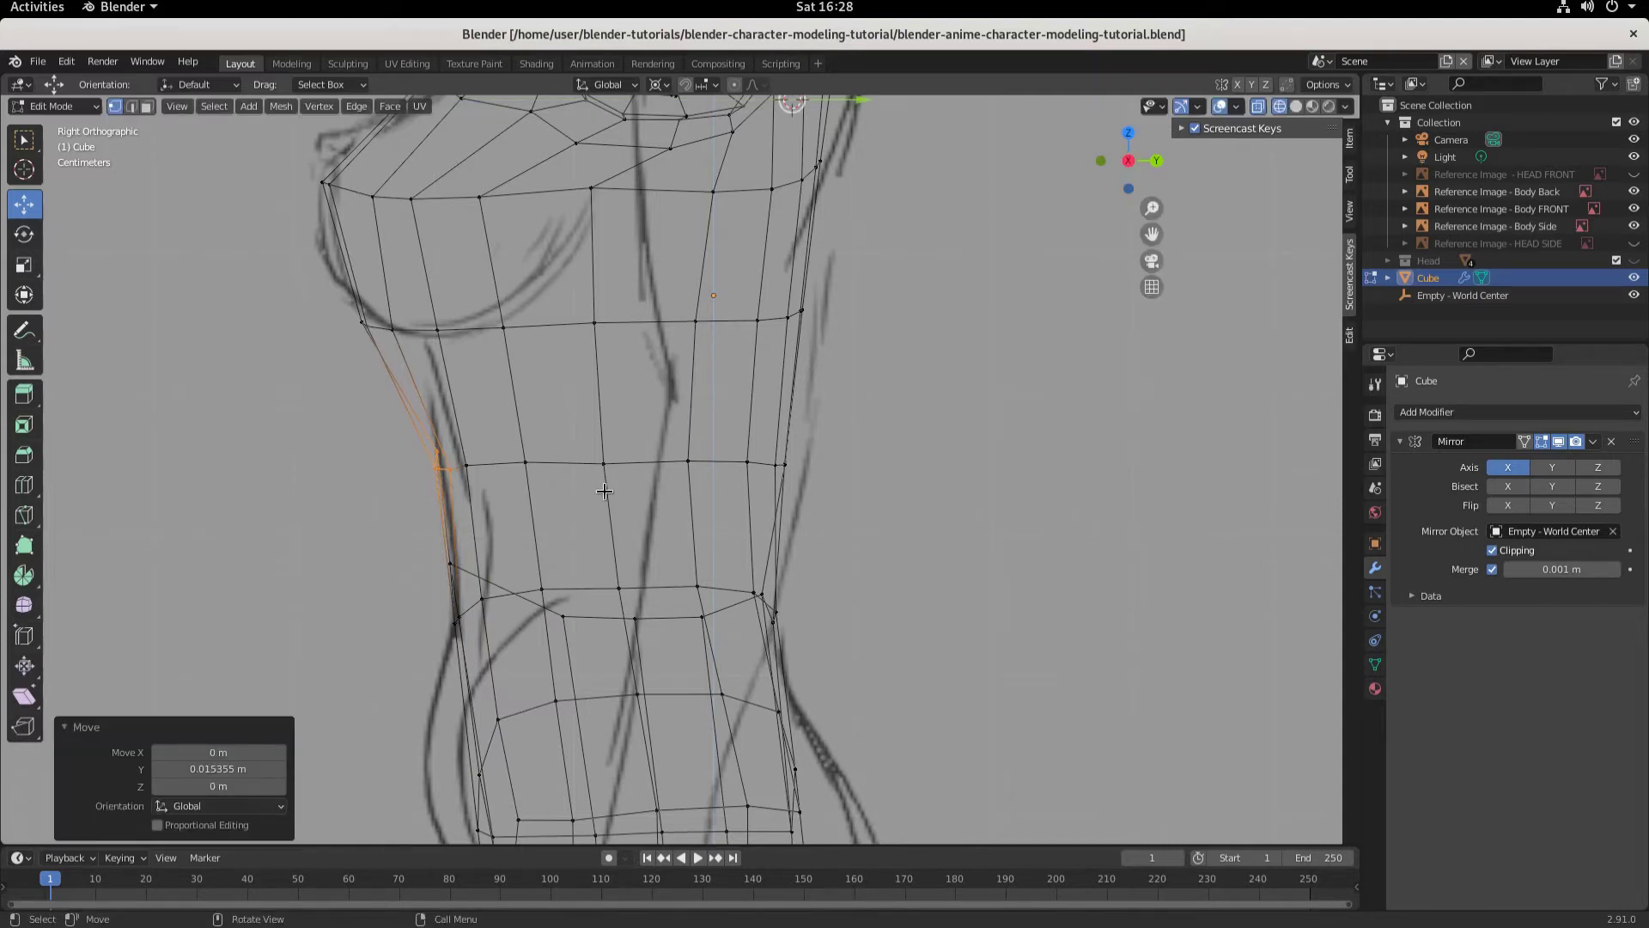
click(1297, 106)
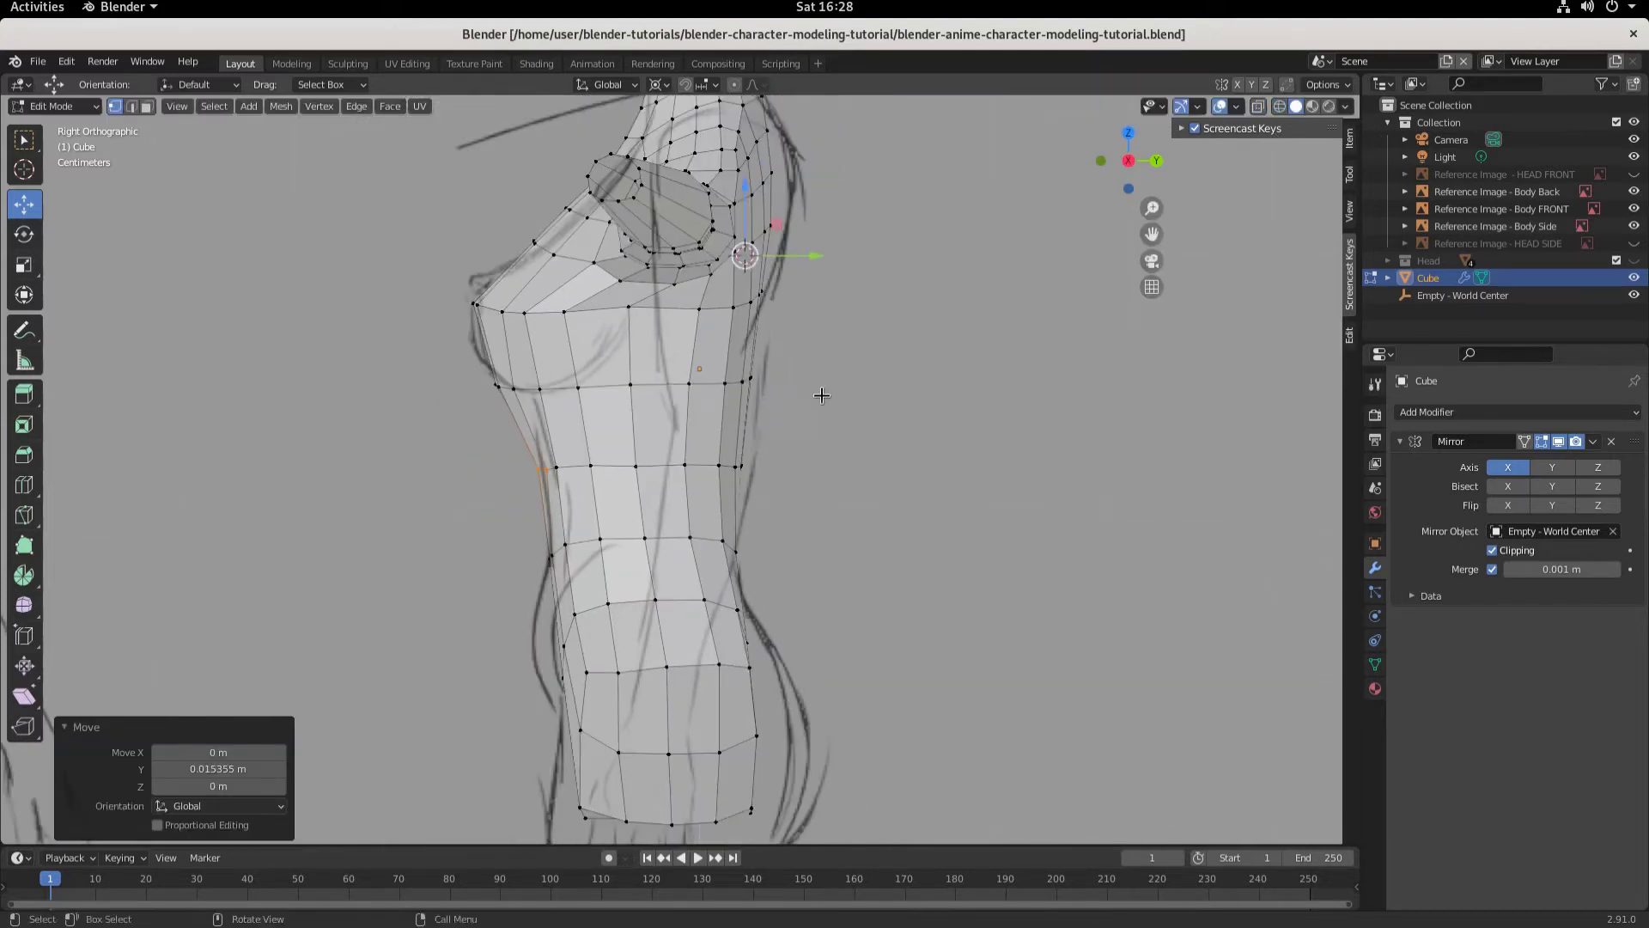
Step: Switch the torso to Object Mode and inspect its shape against the front body reference and from other angles
key(KP_1)
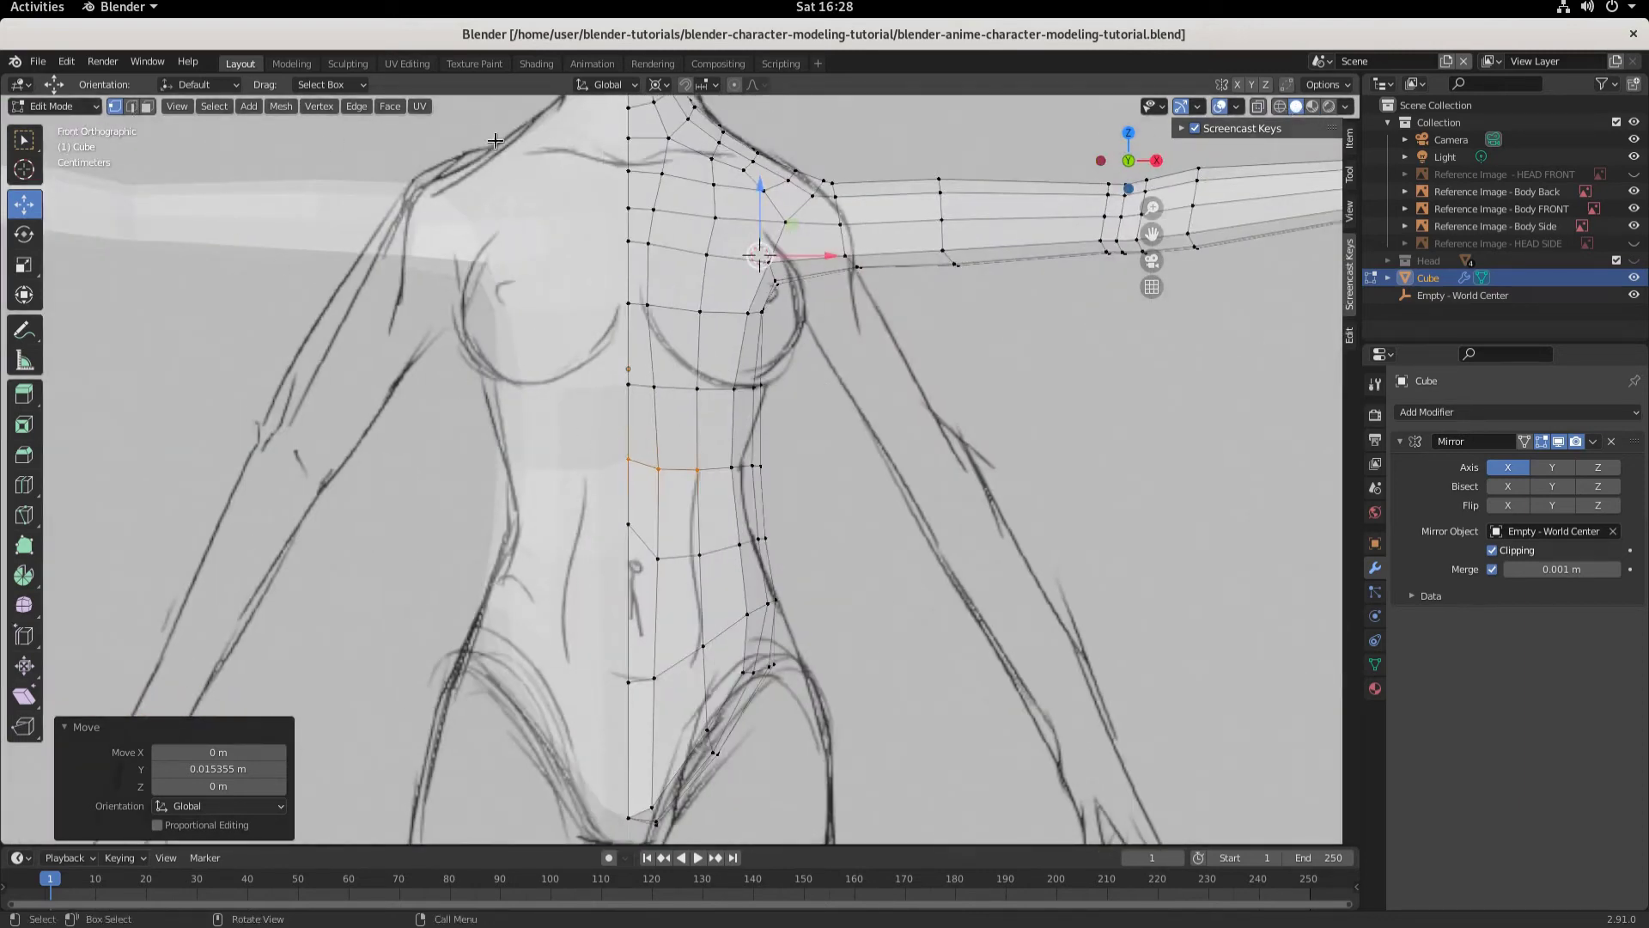
click(55, 106)
click(51, 121)
scroll(862, 478, down, 3)
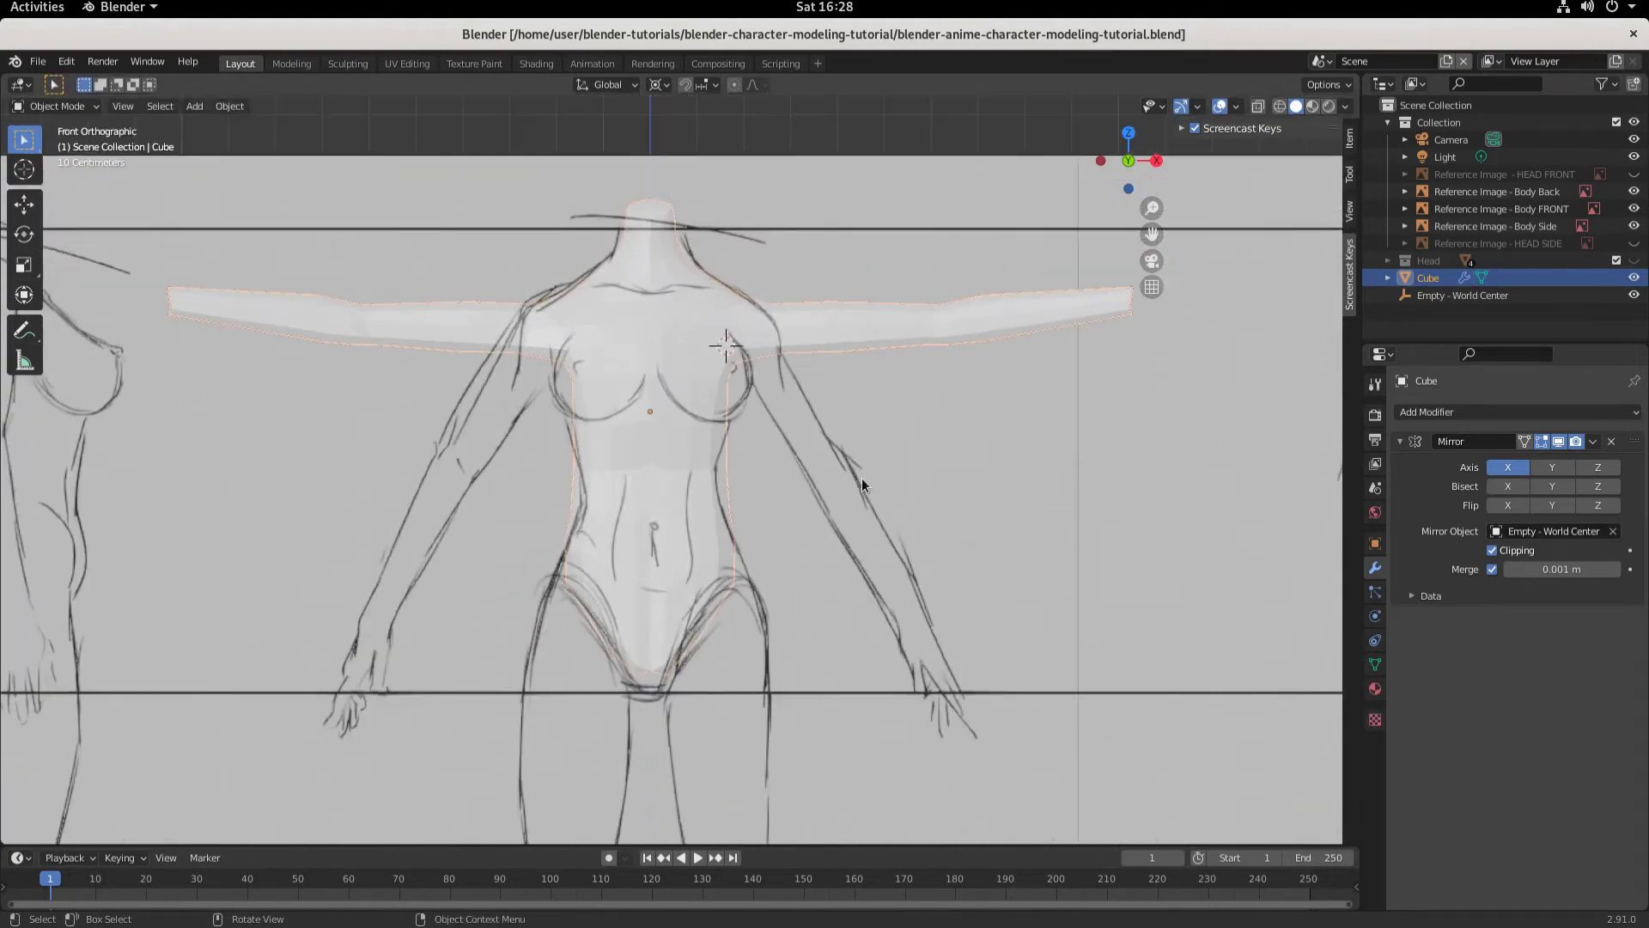
middle_drag(863, 477, 312, 401)
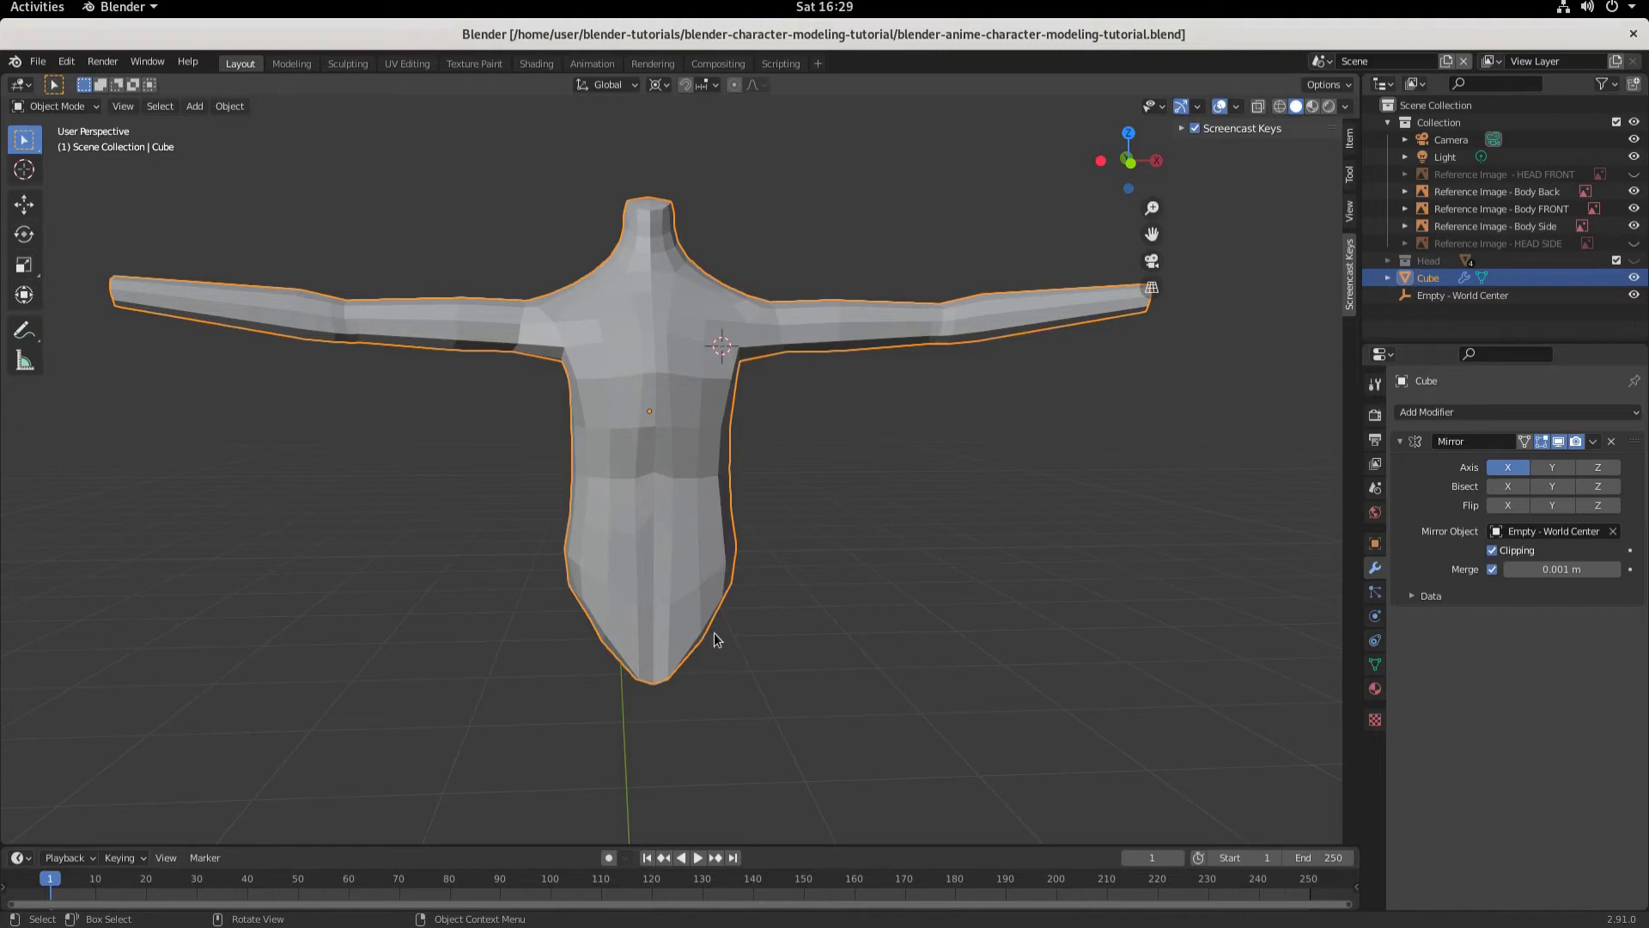
Step: Select the four faces of the narrow strip under the crotch in face mode and extrude them down about -0.045 m along Z in front view
key(KP_1)
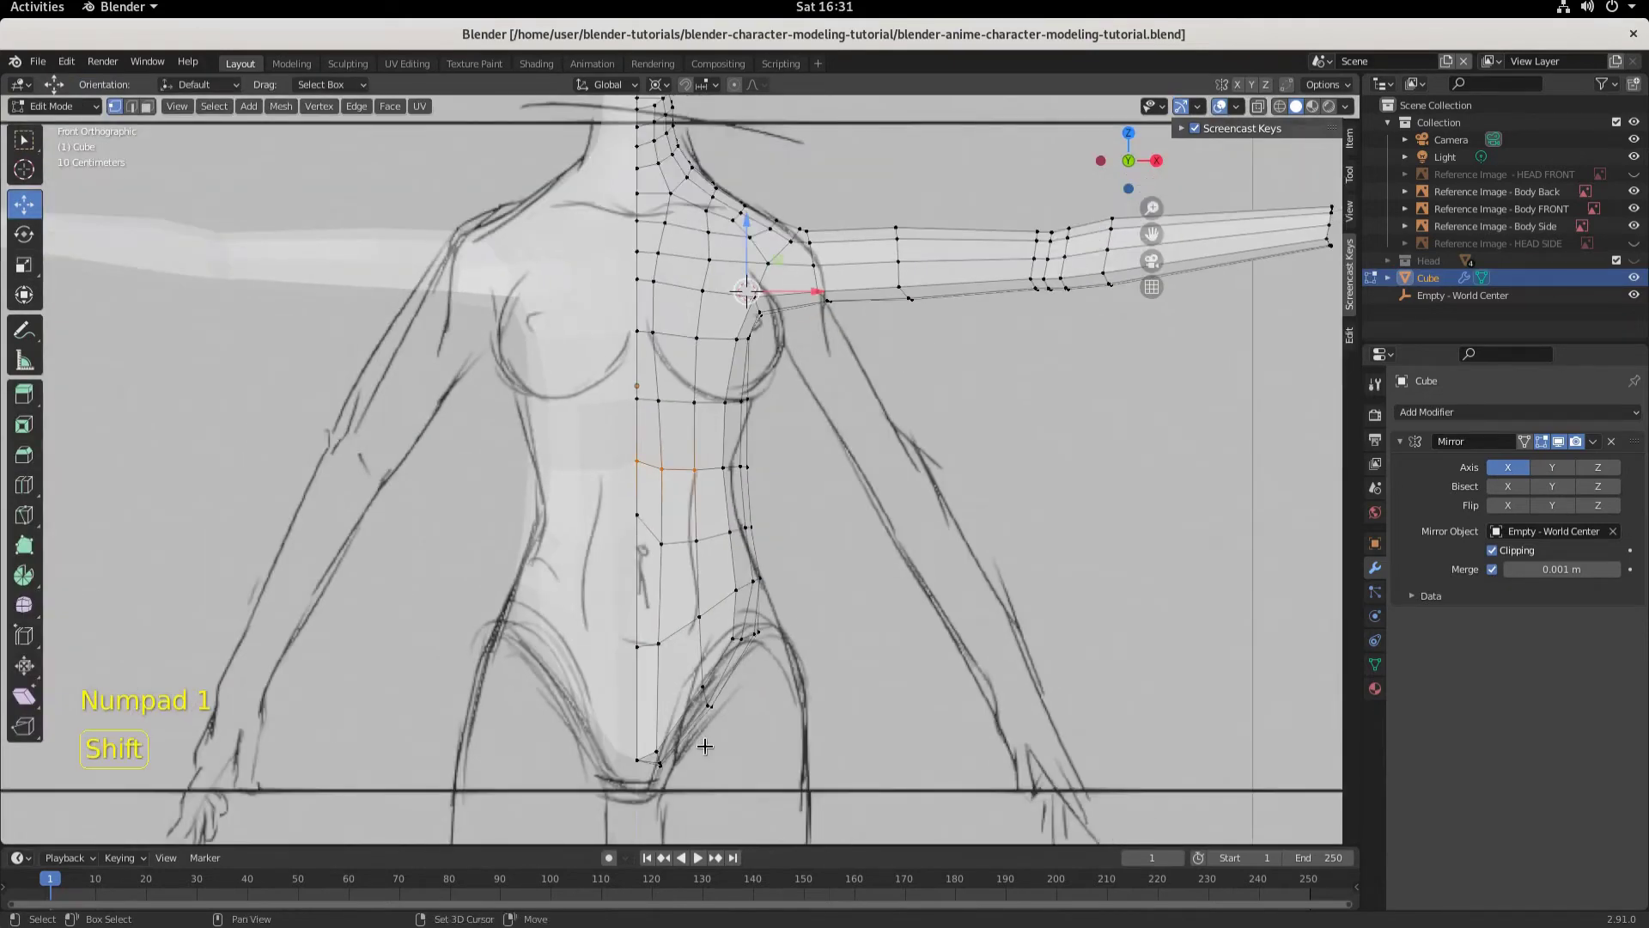
shift+scroll(703, 746, down, 5)
scroll(707, 575, up, 4)
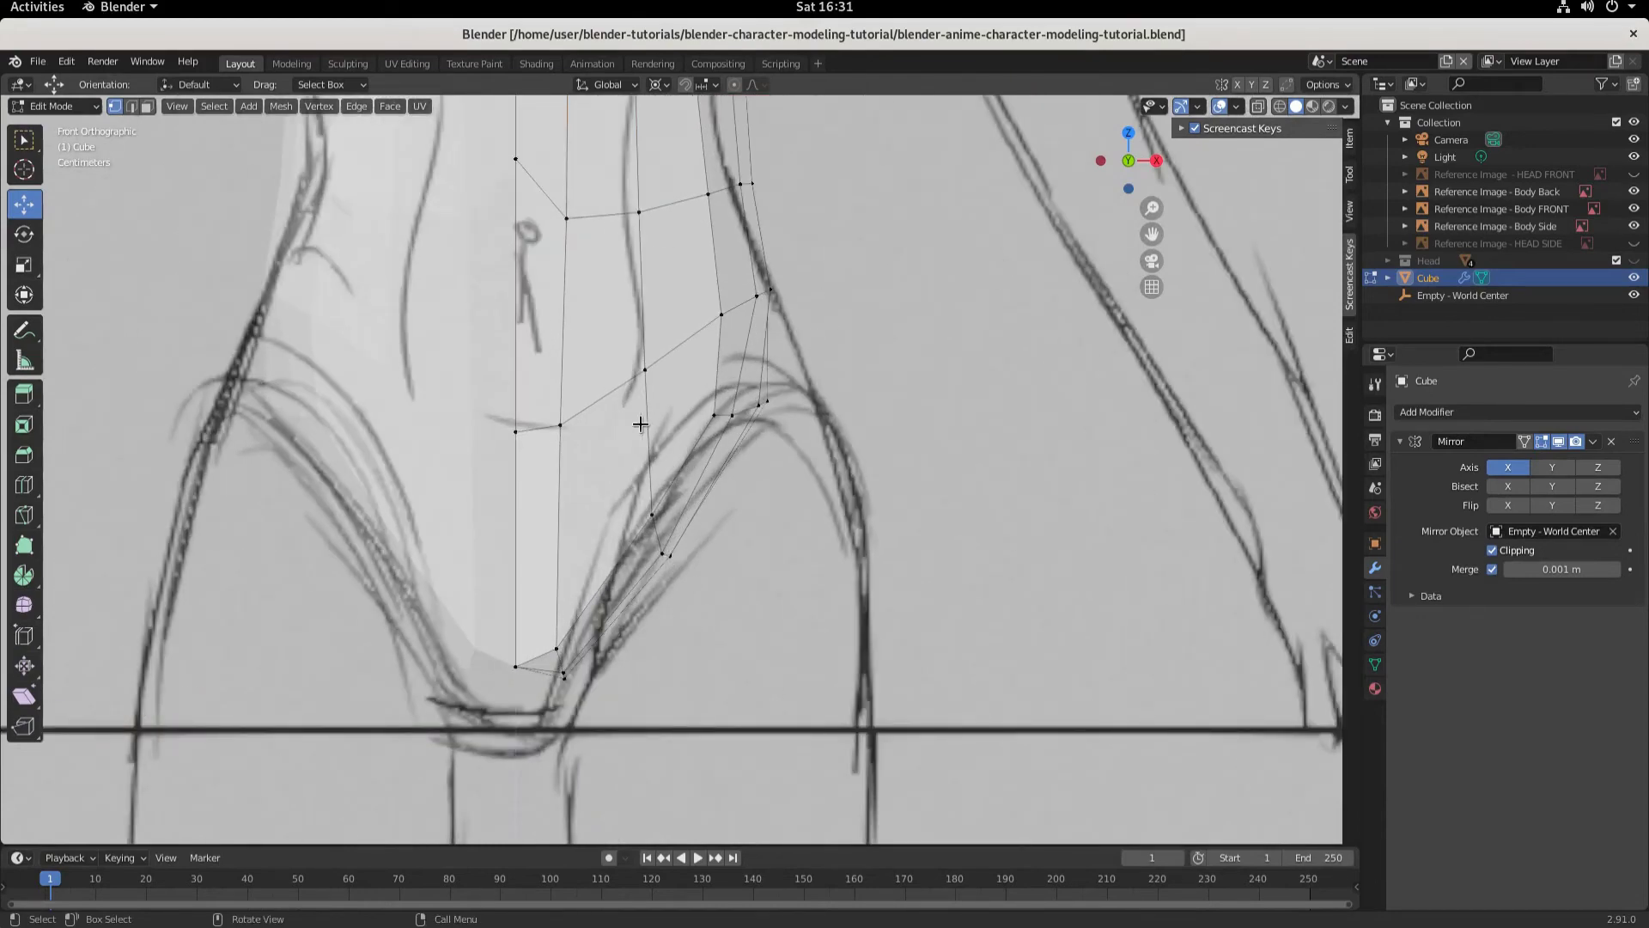
scroll(617, 726, up, 2)
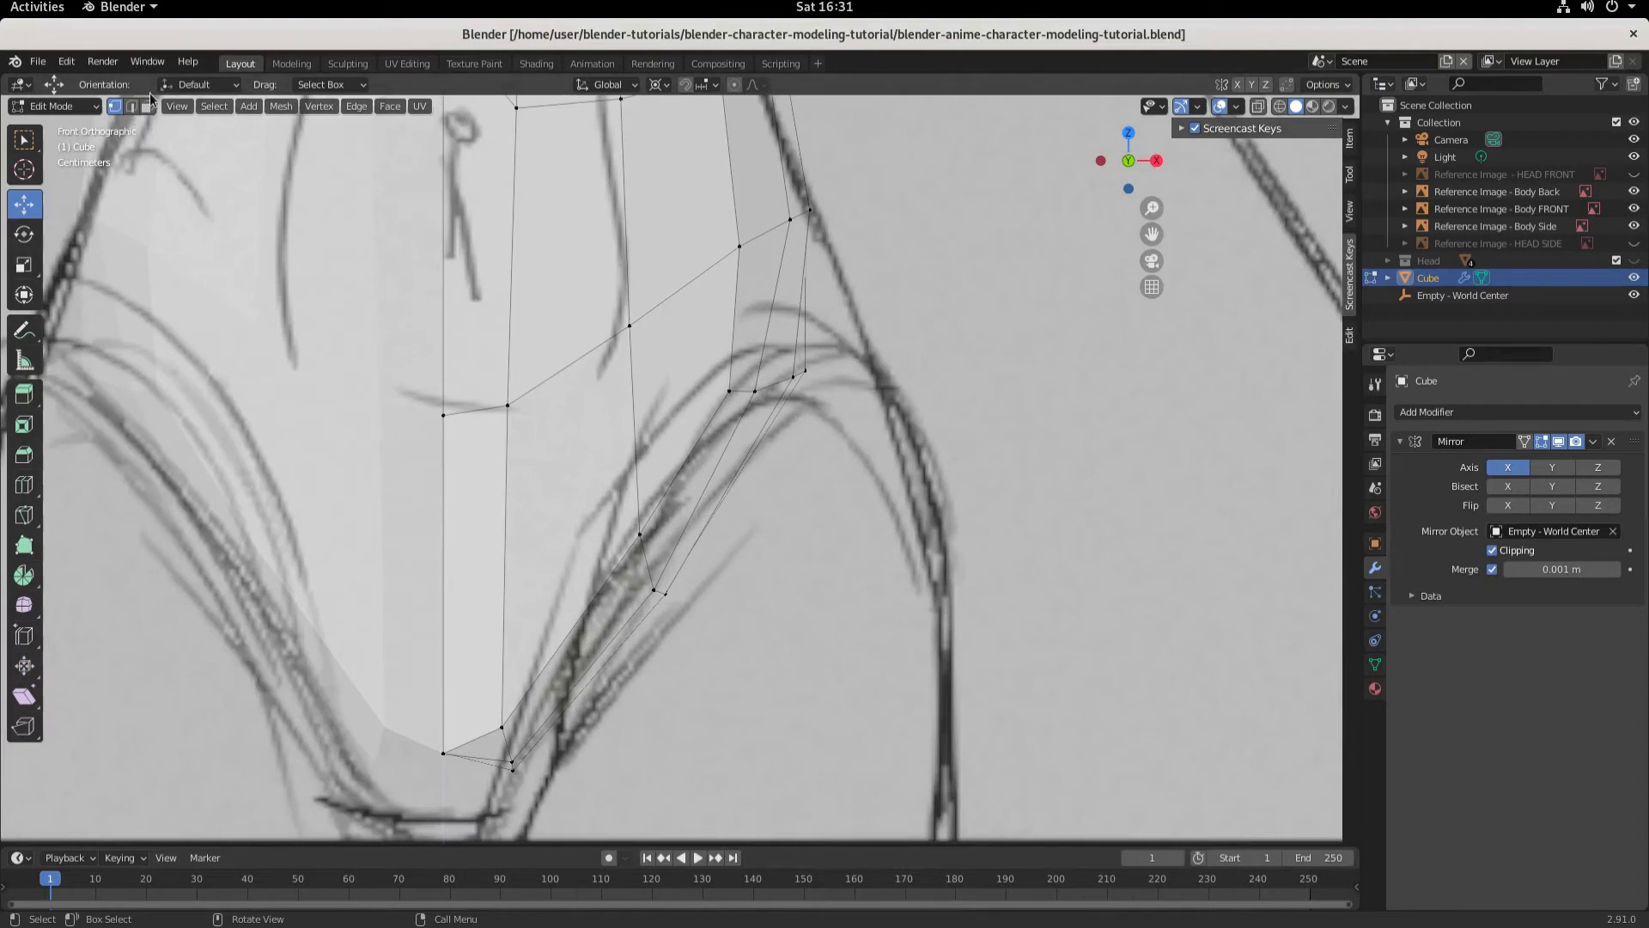
mouse_move(433, 457)
middle_down()
mouse_move(560, 570)
mouse_move(589, 464)
mouse_move(527, 438)
middle_up()
click(527, 438)
shift+click(499, 530)
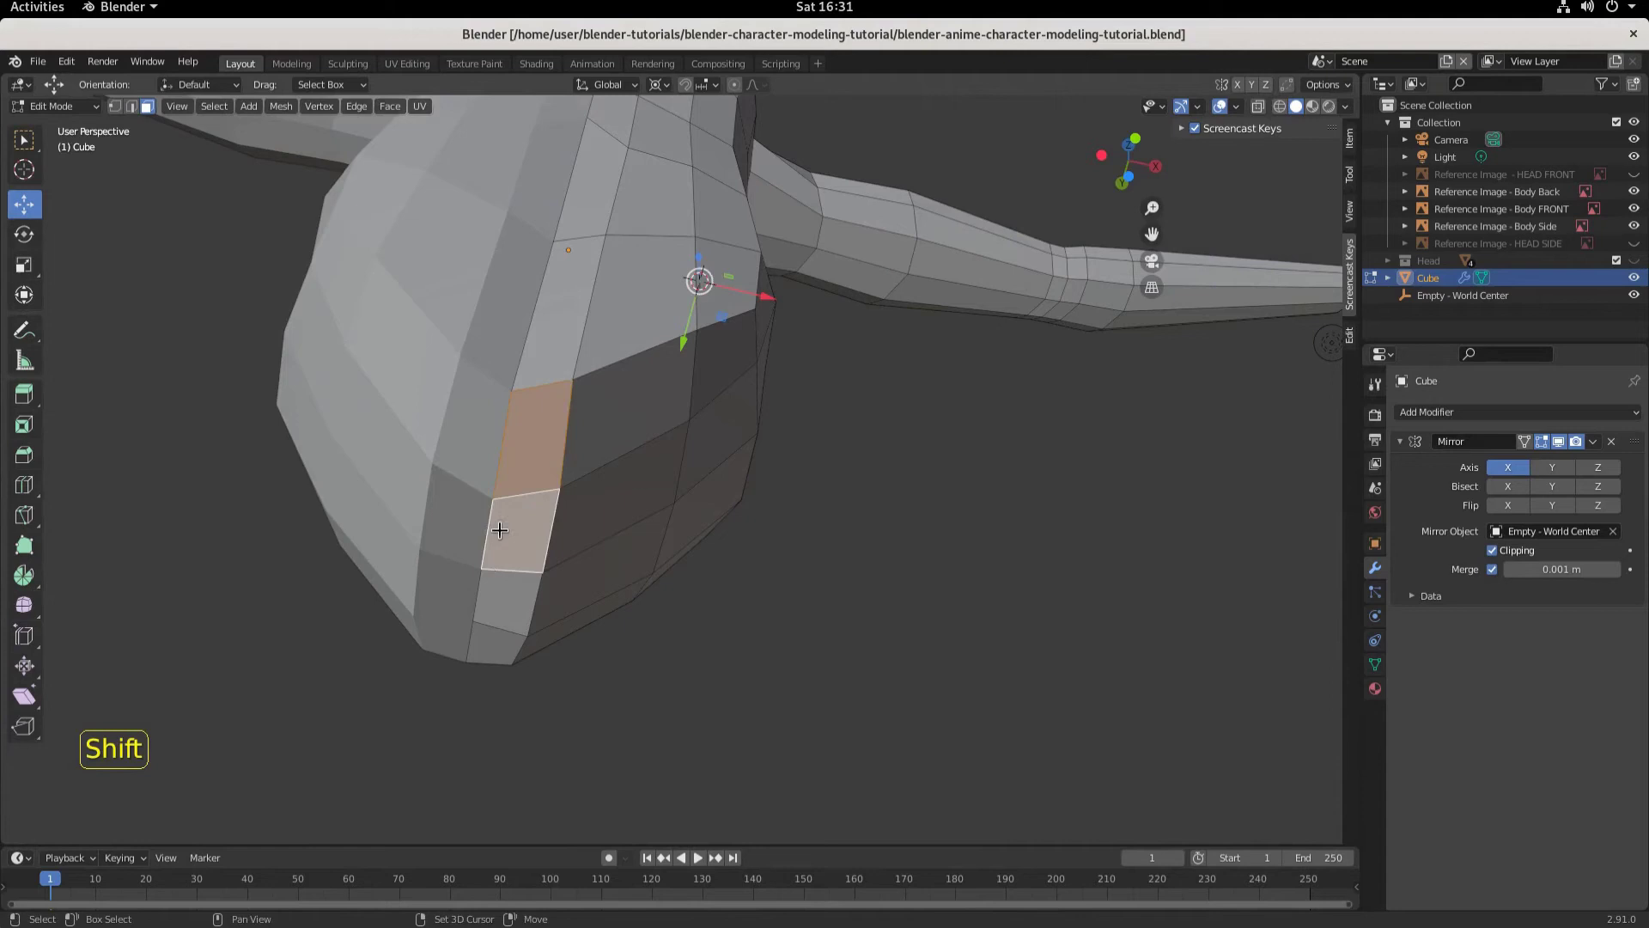
shift+click(502, 610)
shift+click(490, 645)
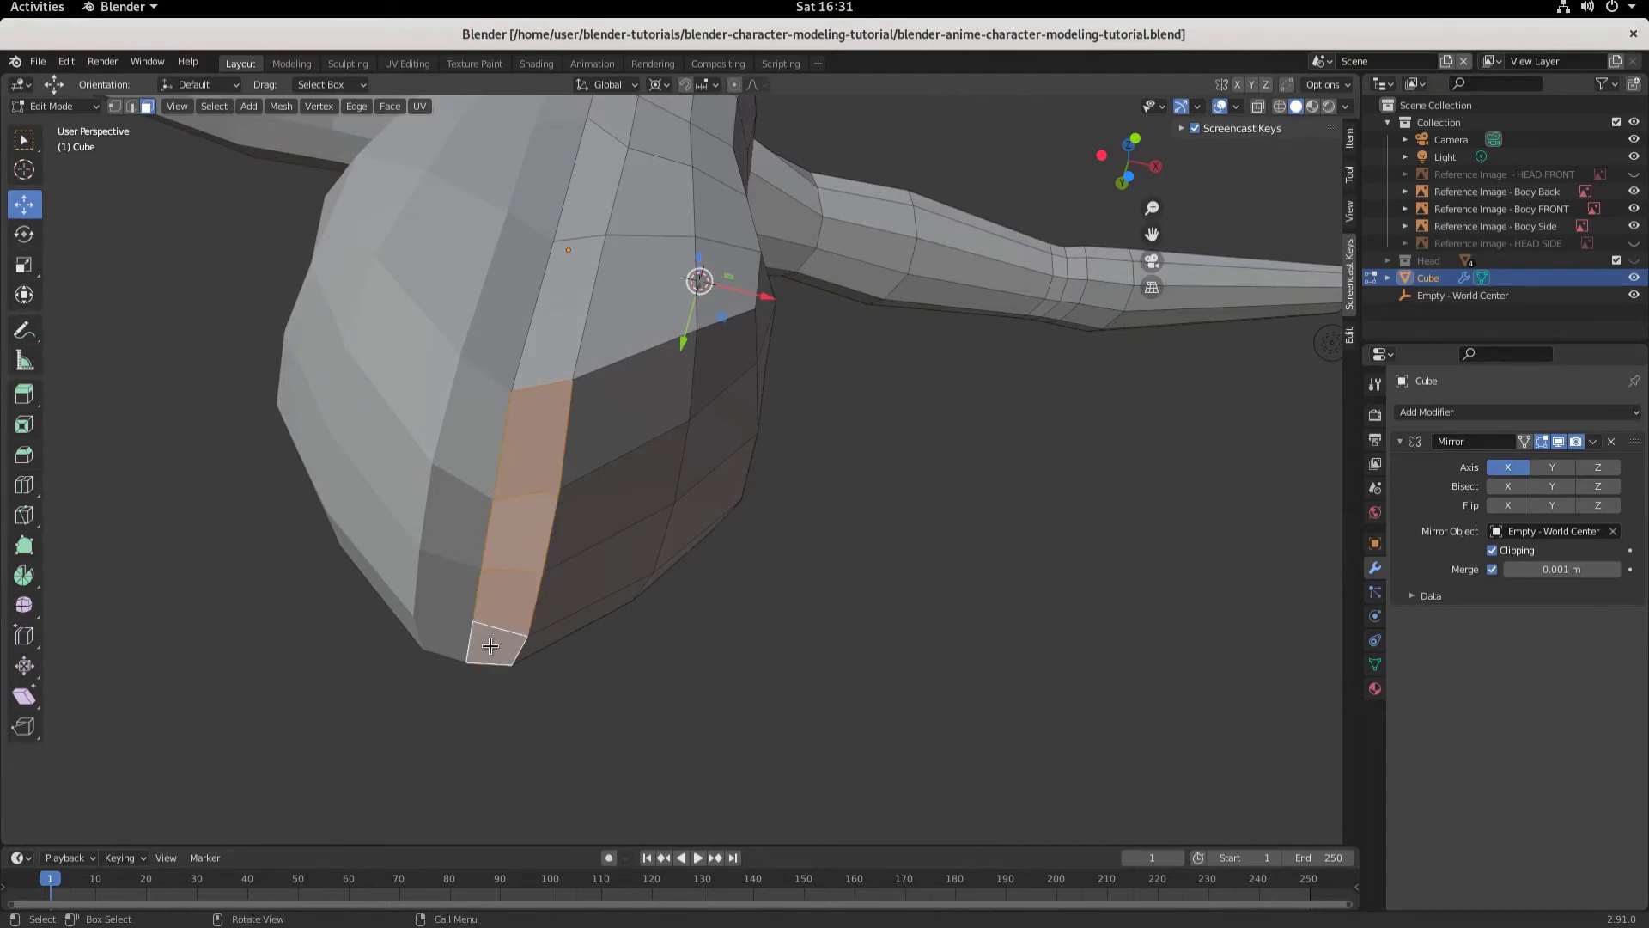
key(KP_1)
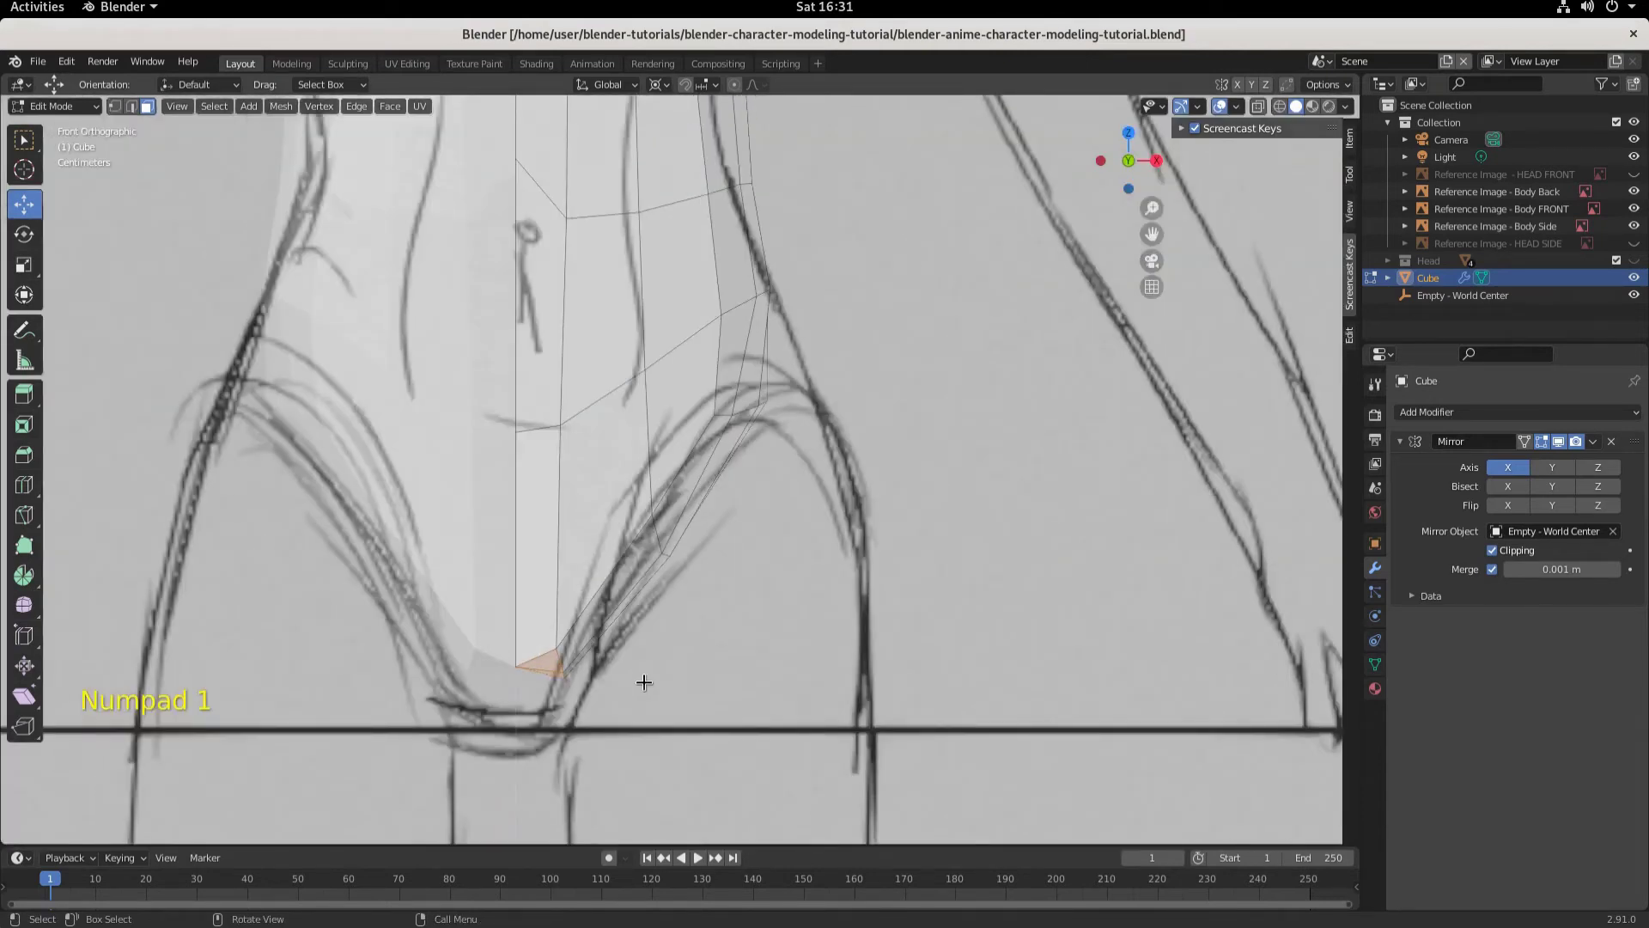
key(e)
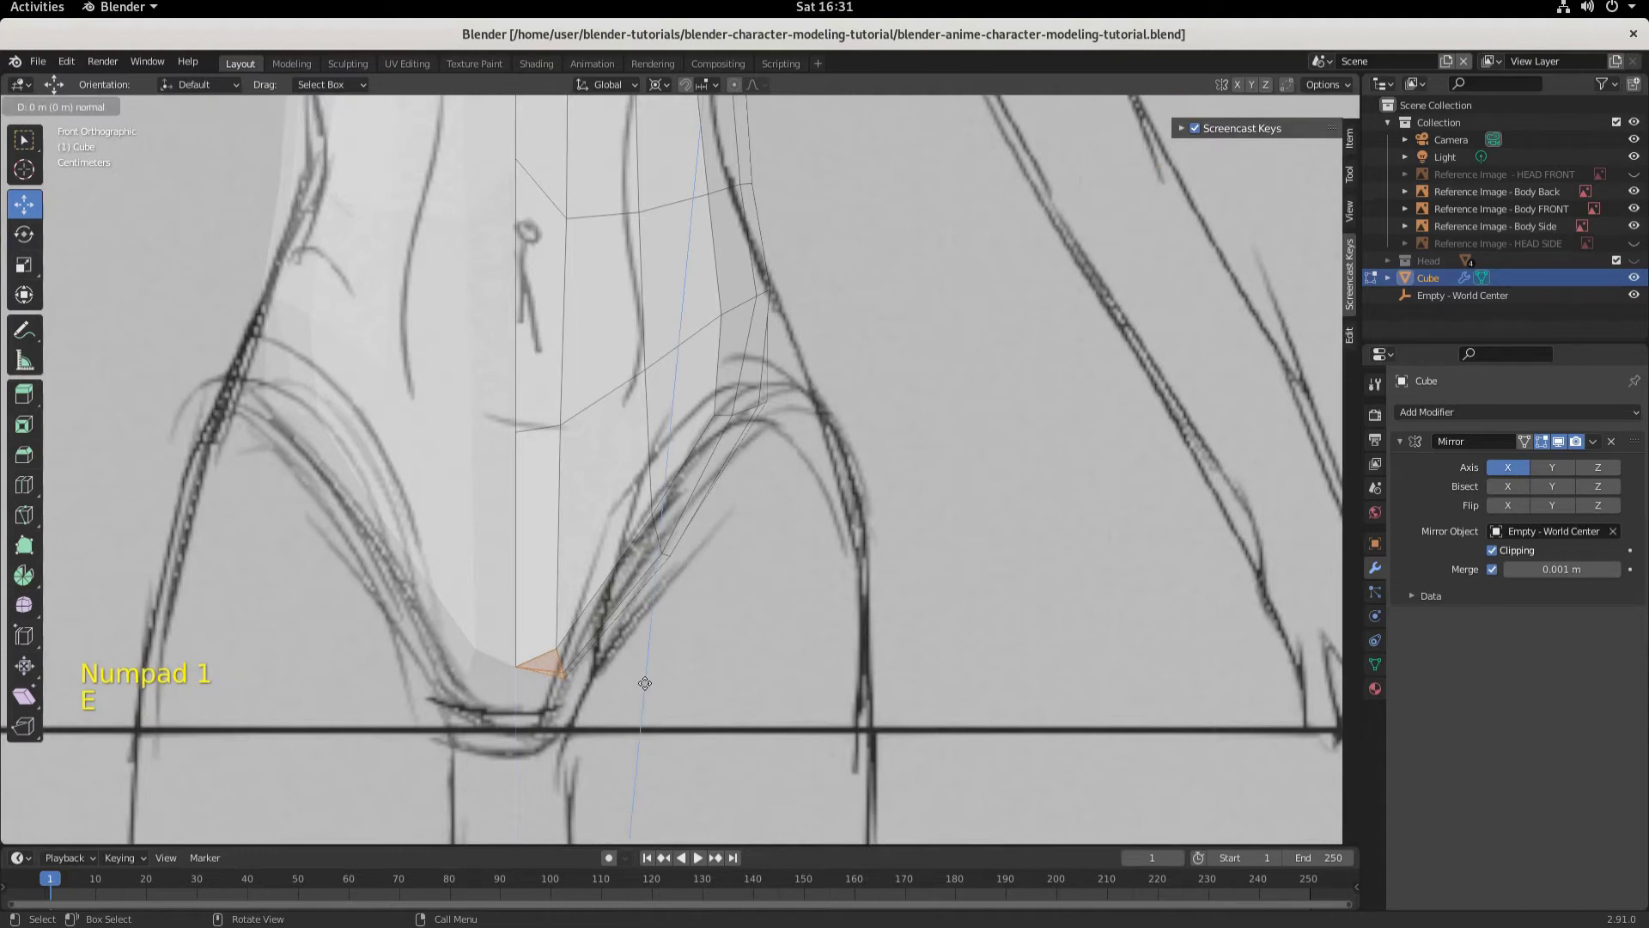
middle_click(645, 683)
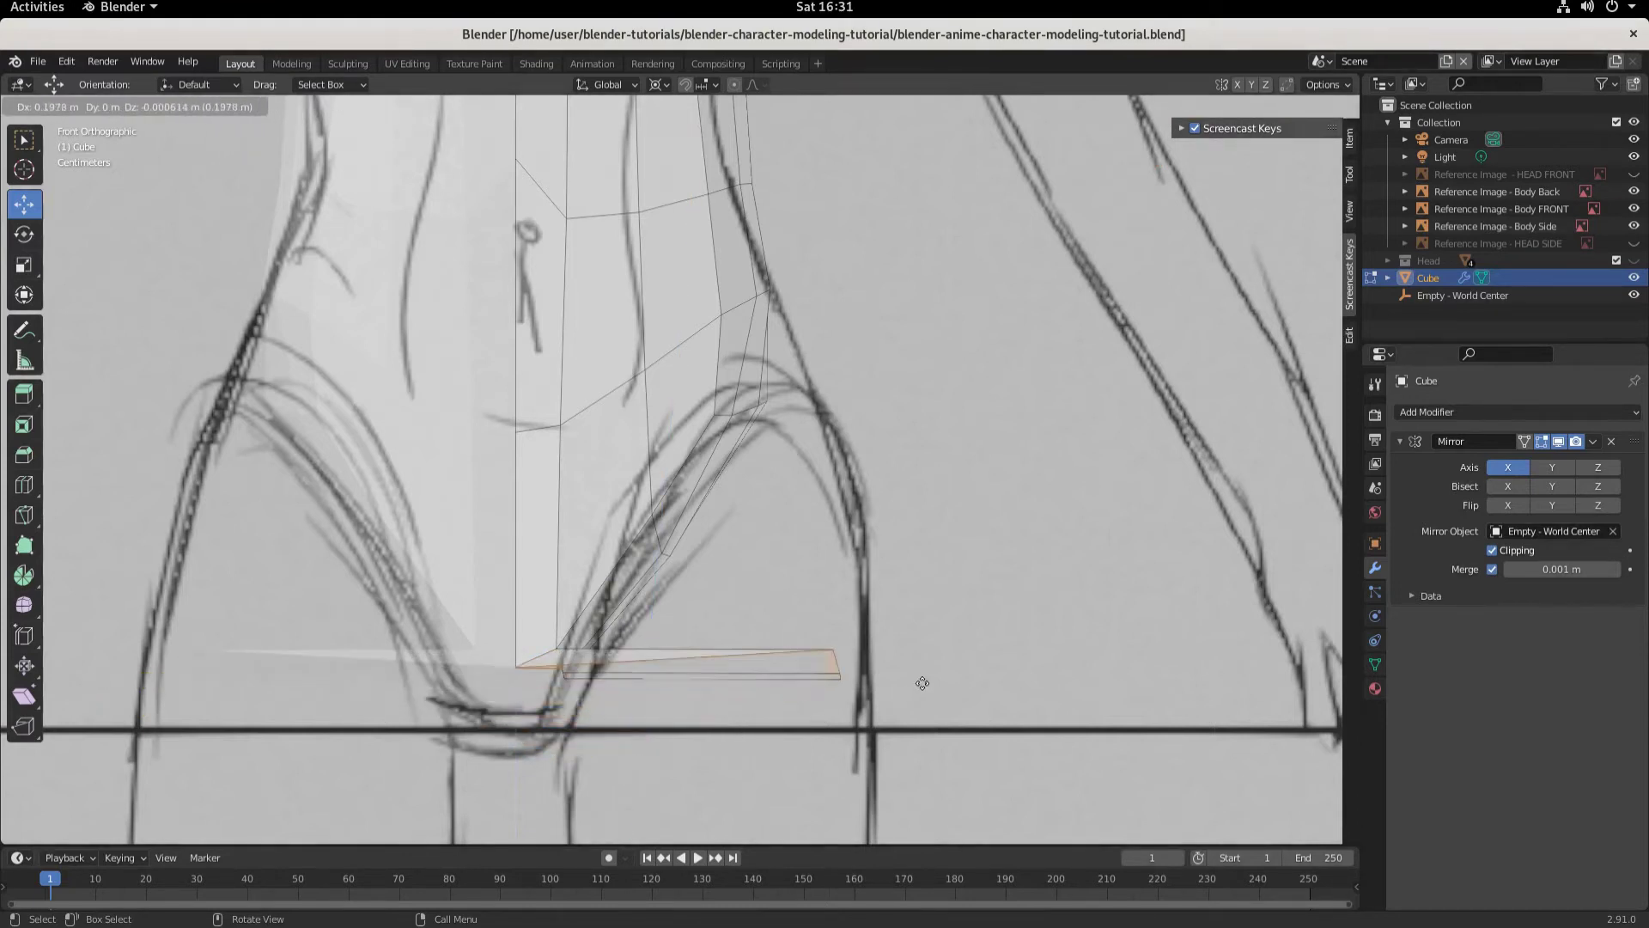
click(634, 748)
Step: Align the two front vertices of the extruded crotch in side view, moving the upper one about 0.009 m in Y and -0.009 m in Z
key(KP_3)
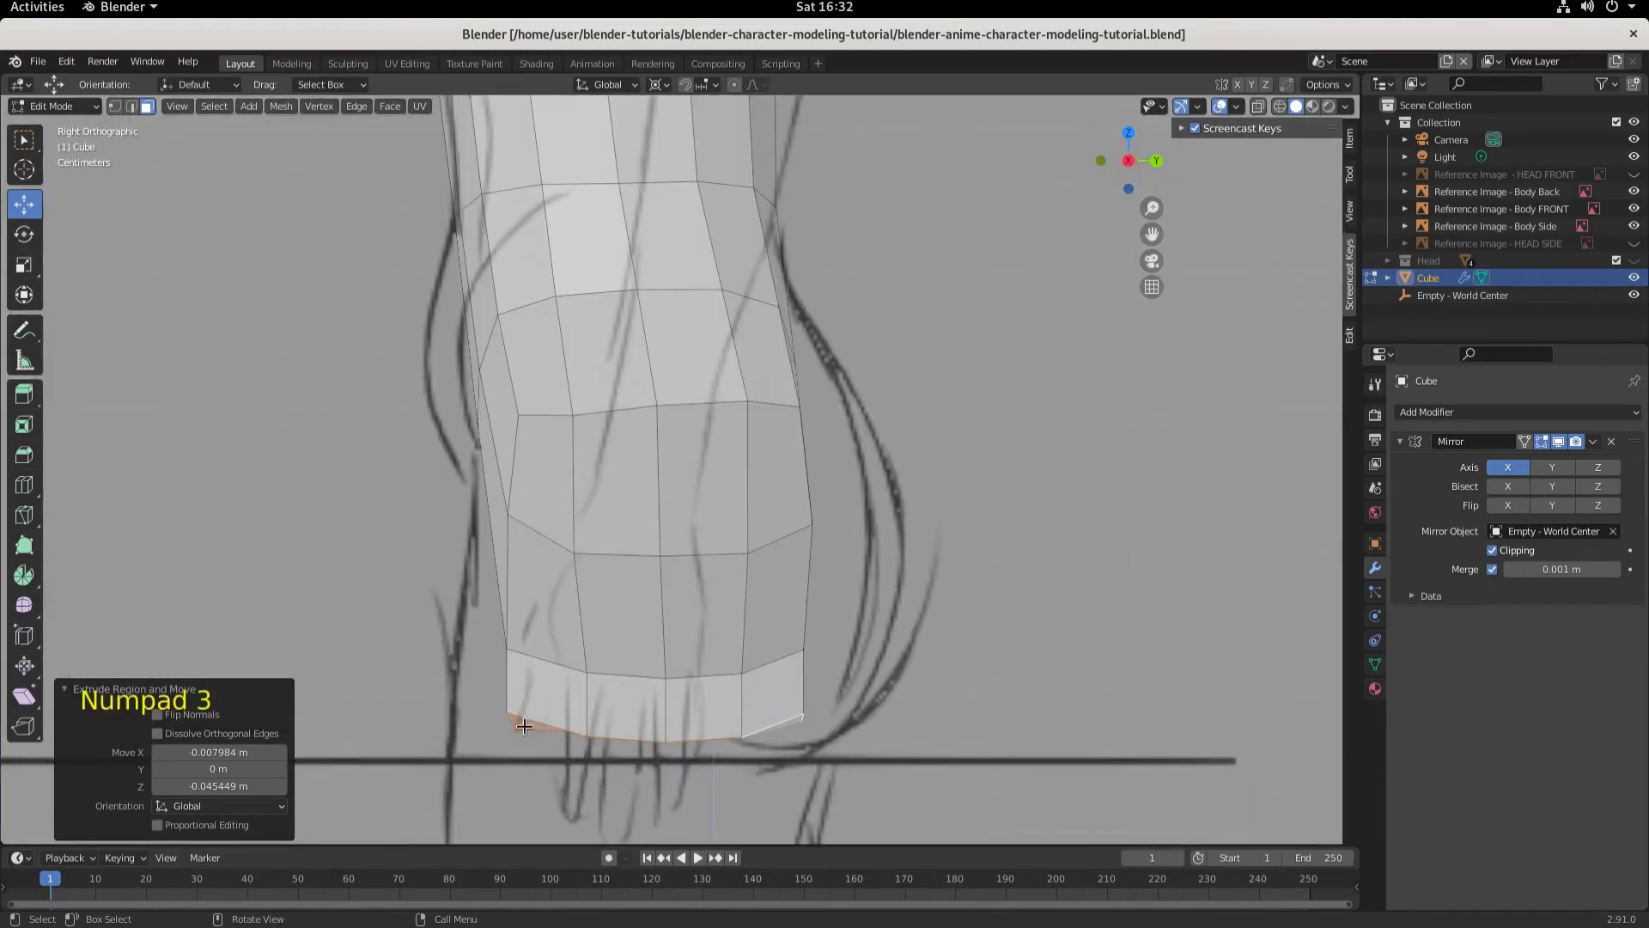
middle_drag(681, 769, 880, 670)
middle_drag(593, 580, 435, 649)
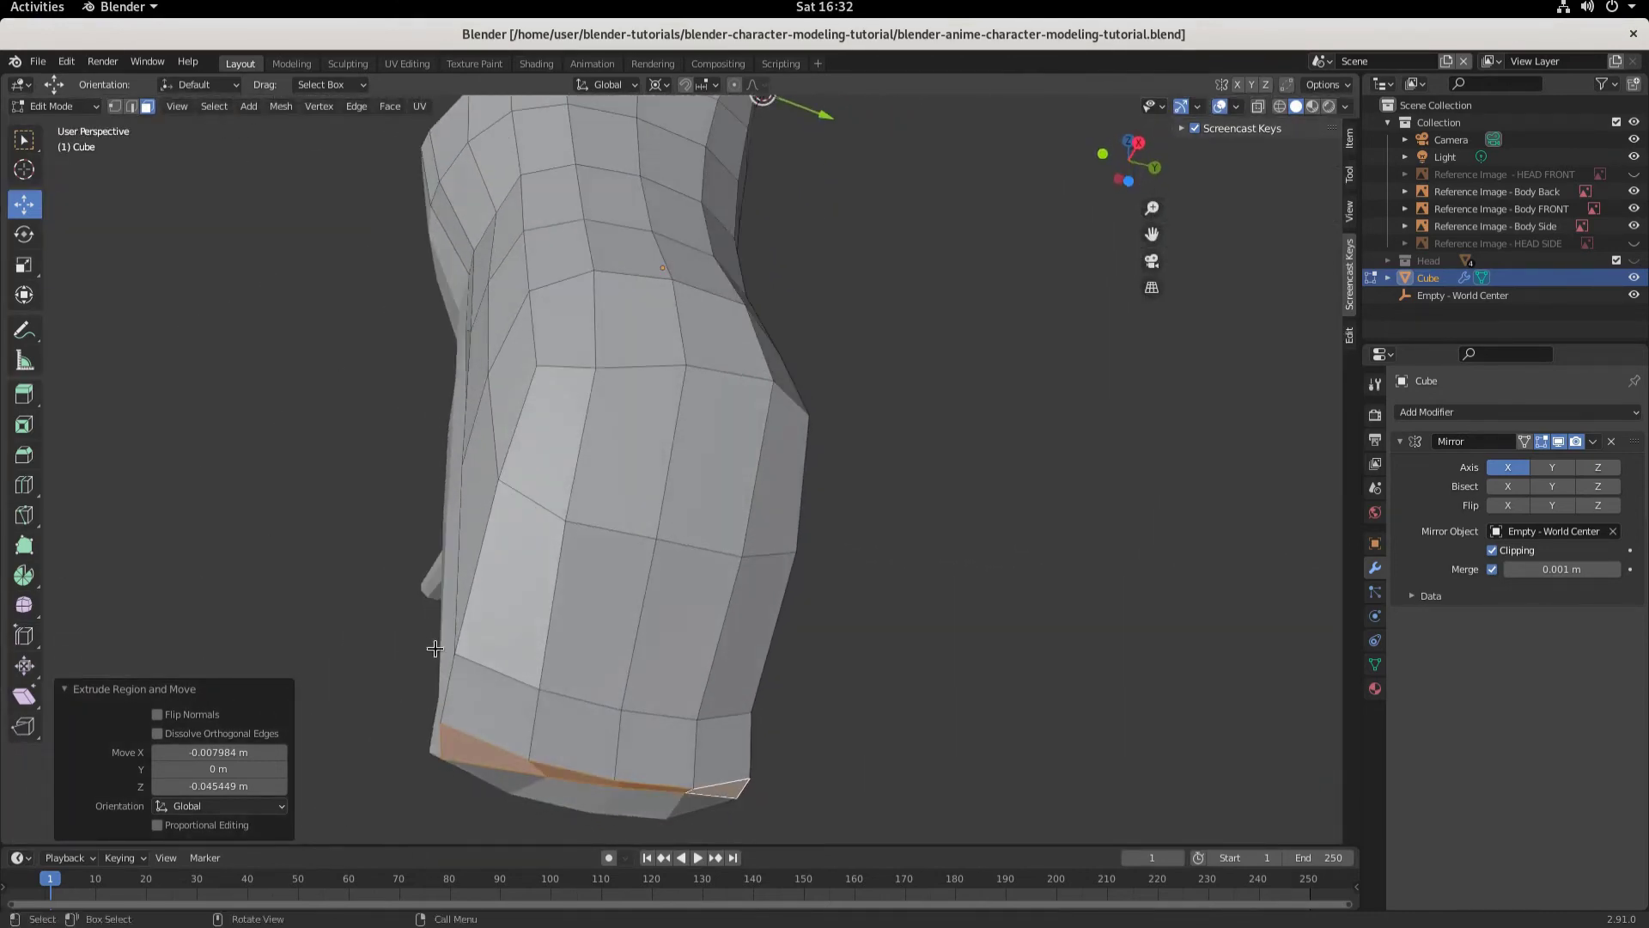
click(114, 106)
click(441, 722)
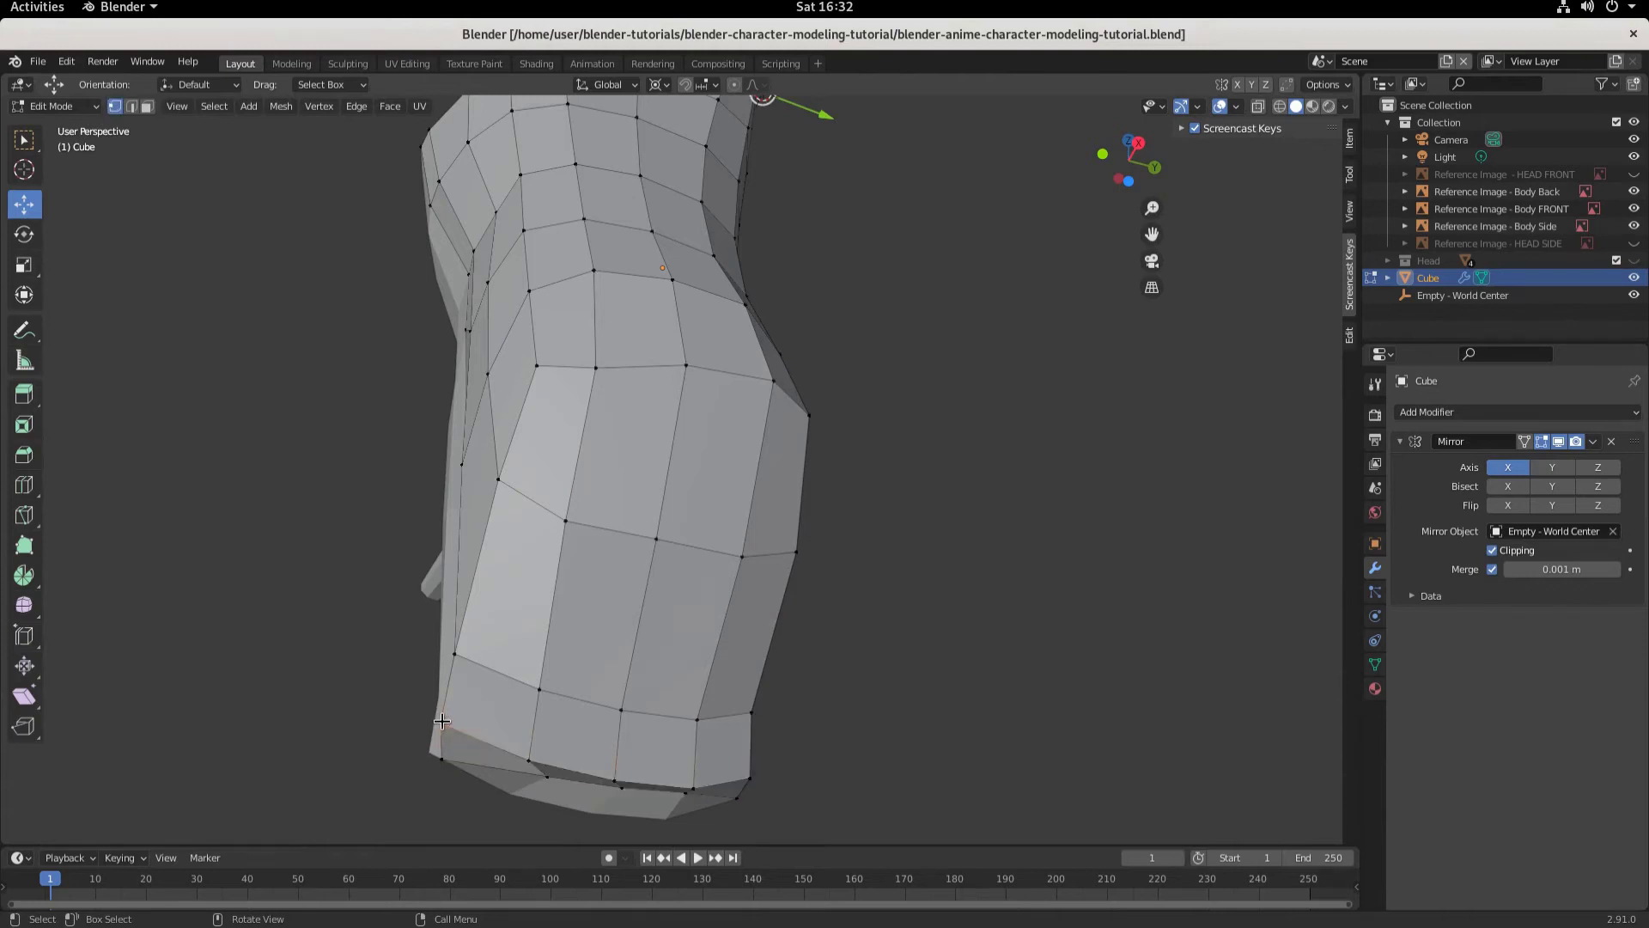
key(KP_3)
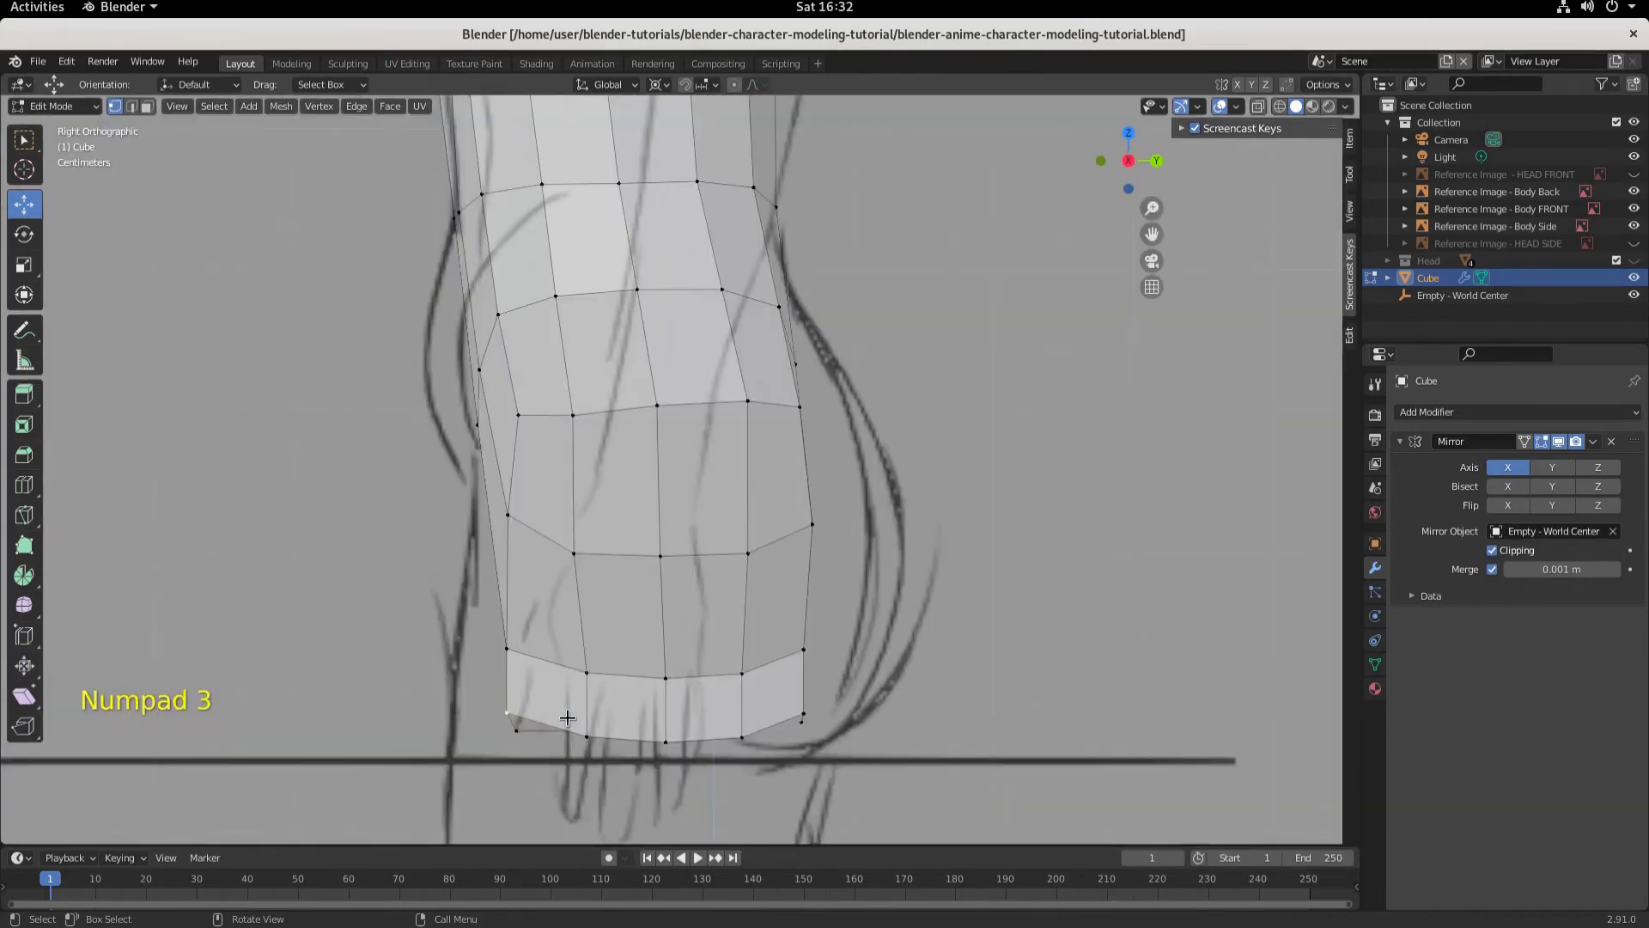
key(g)
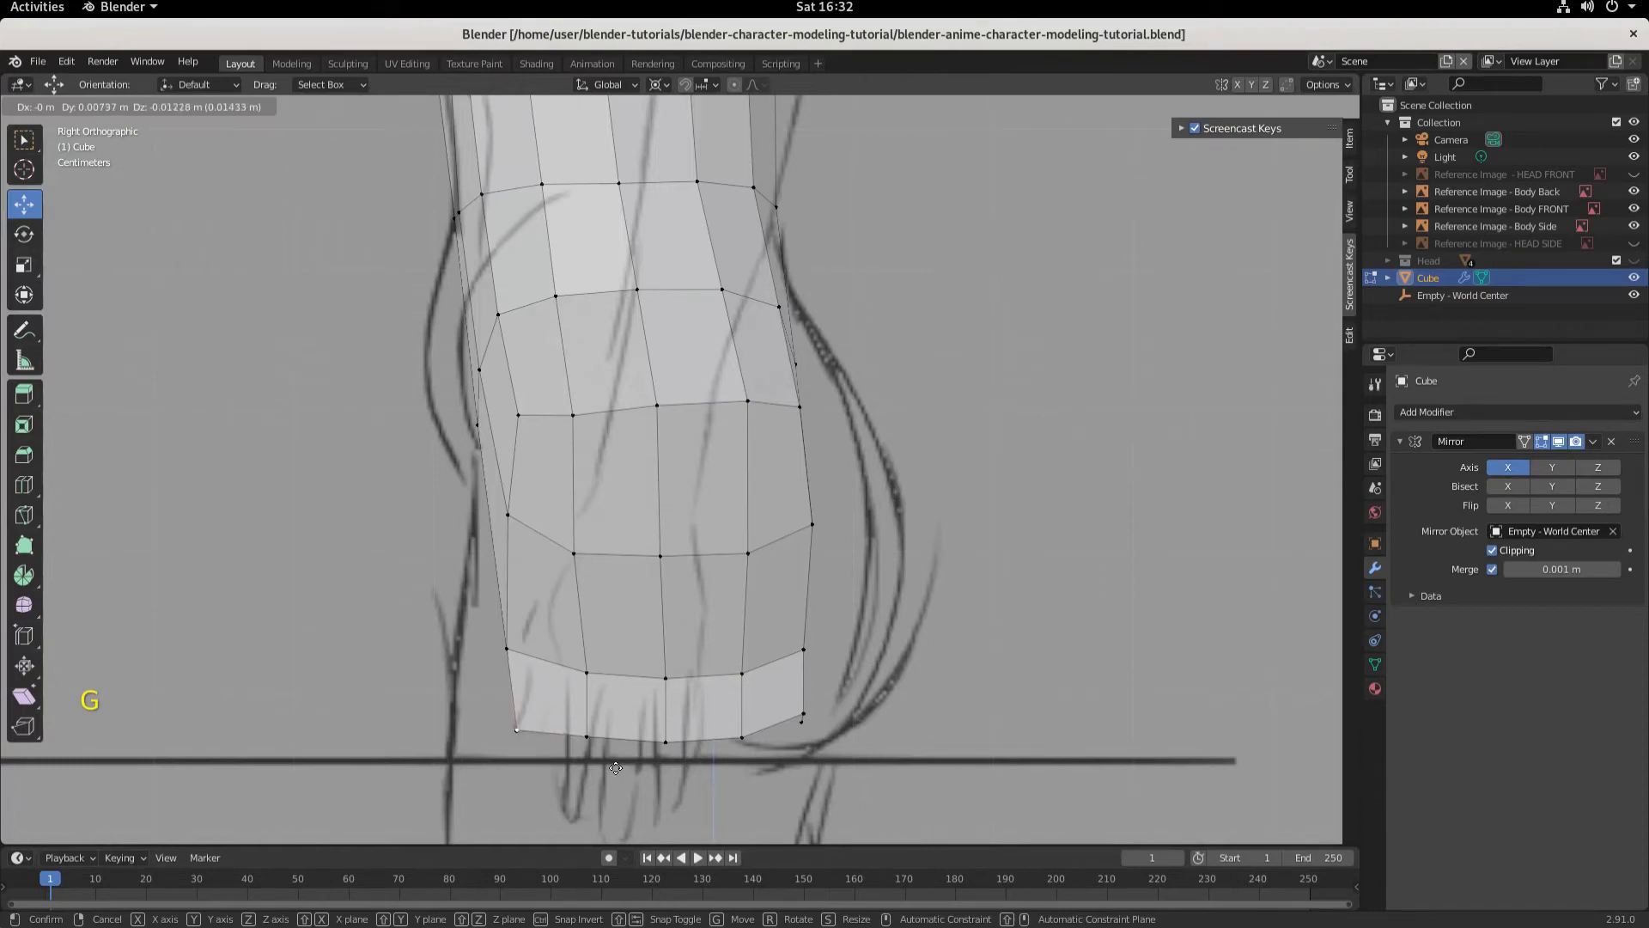
click(601, 761)
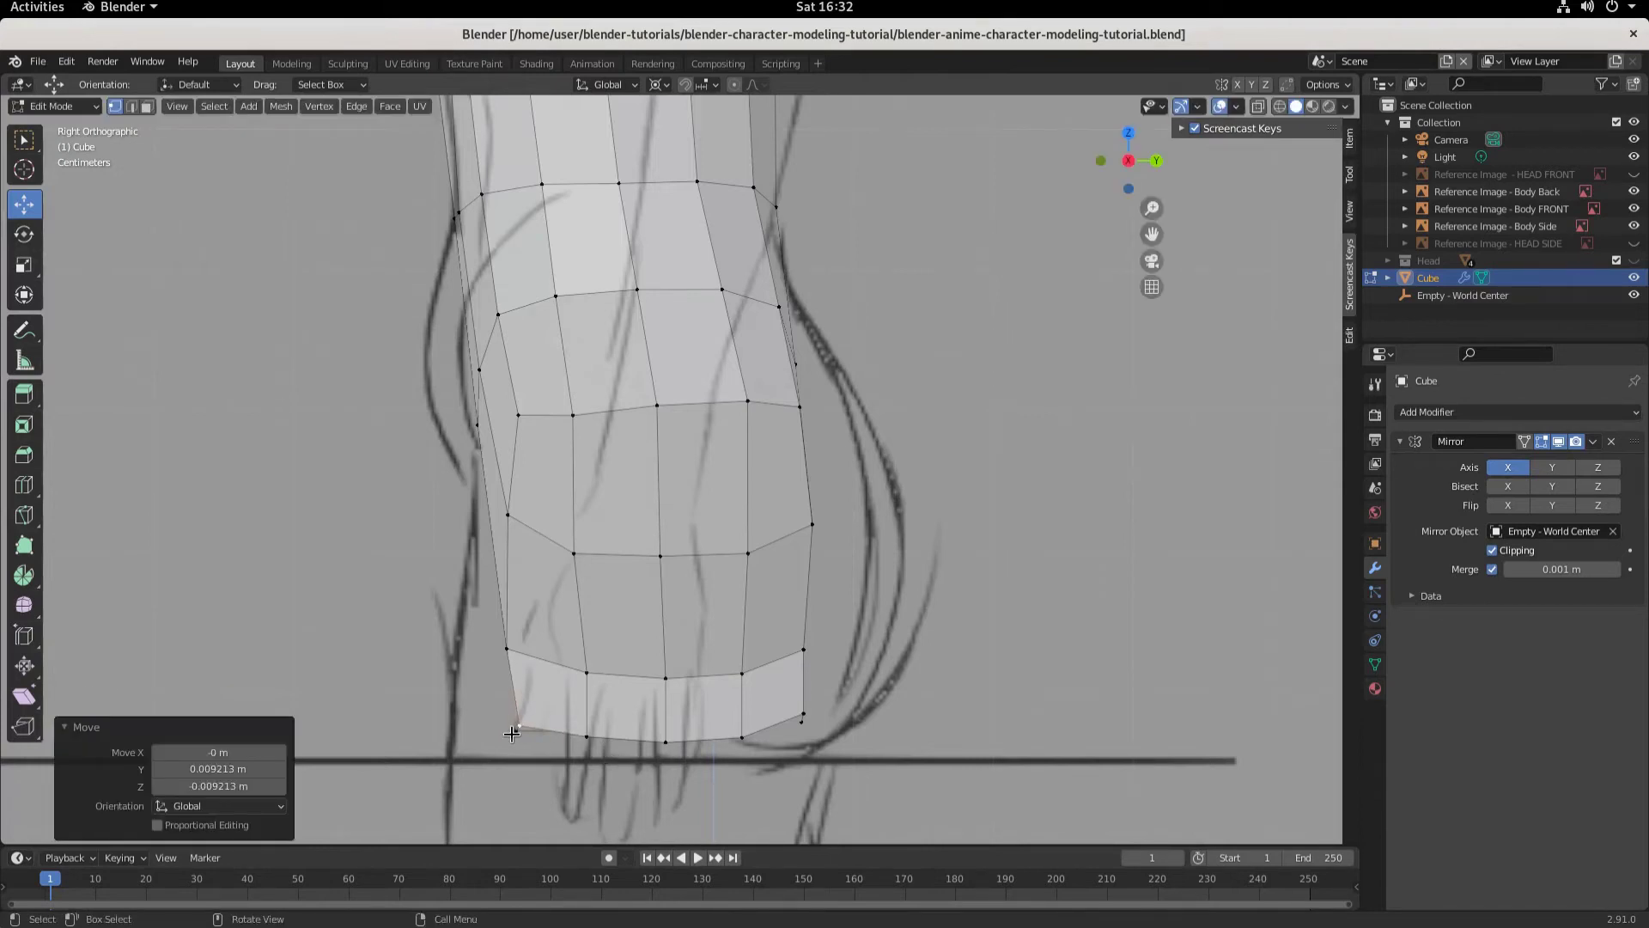
key(g)
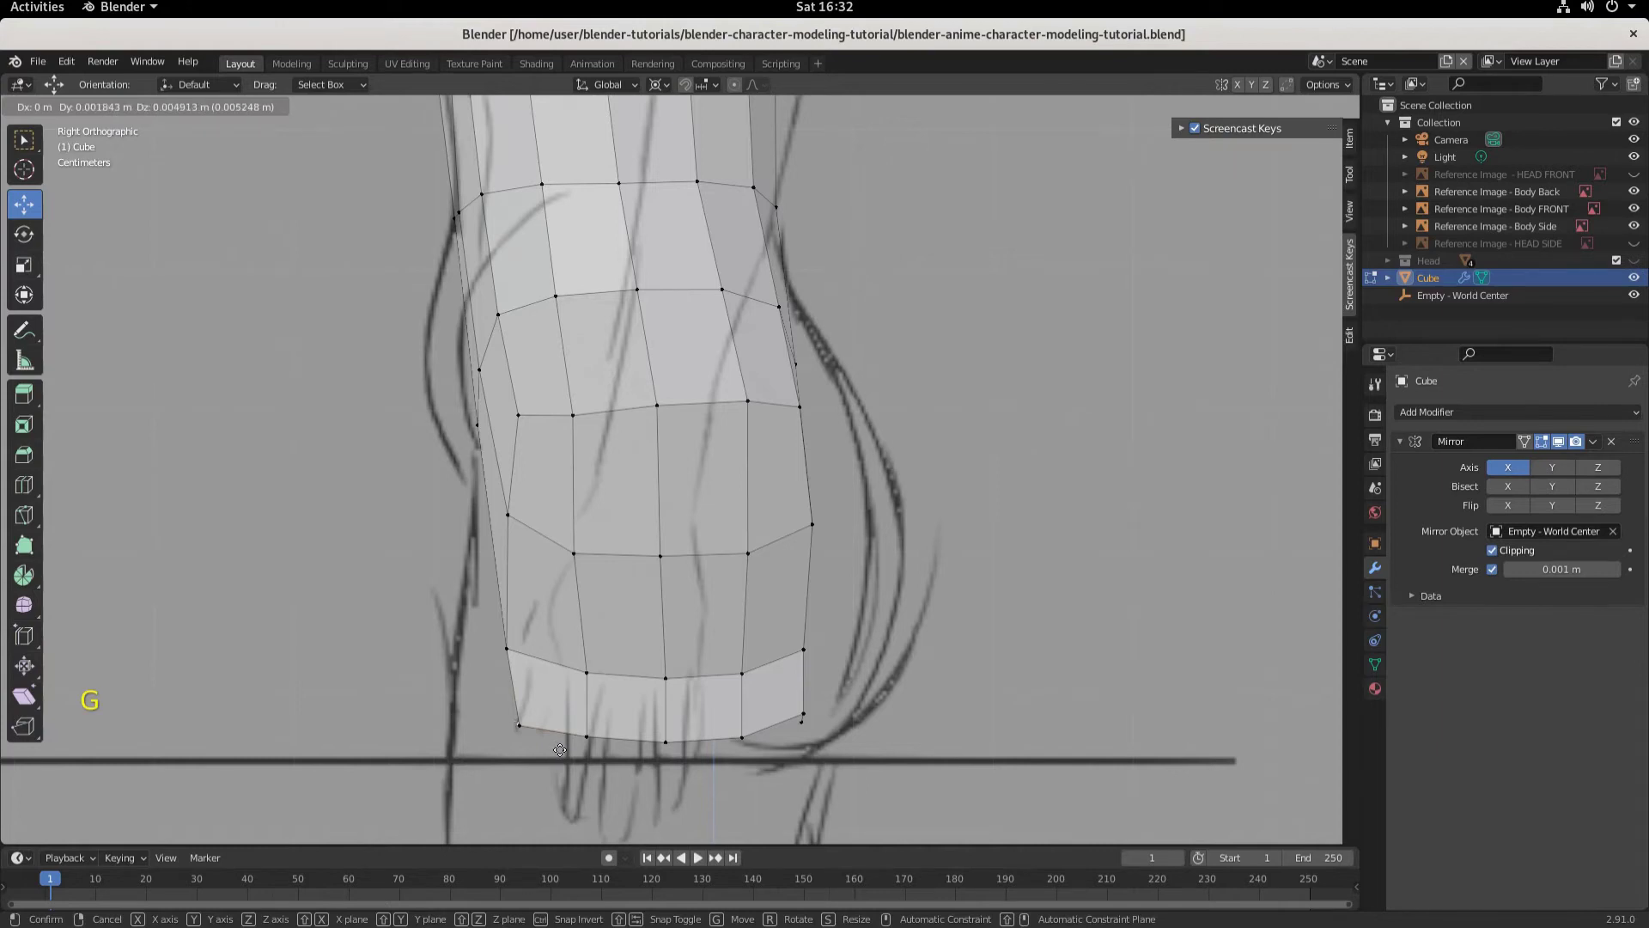
click(560, 750)
Step: Move the rear centre-line vertex of the extruded crotch about 0.001 m in Y and 0.007 m in Z in side view
middle_drag(560, 750, 429, 714)
click(906, 719)
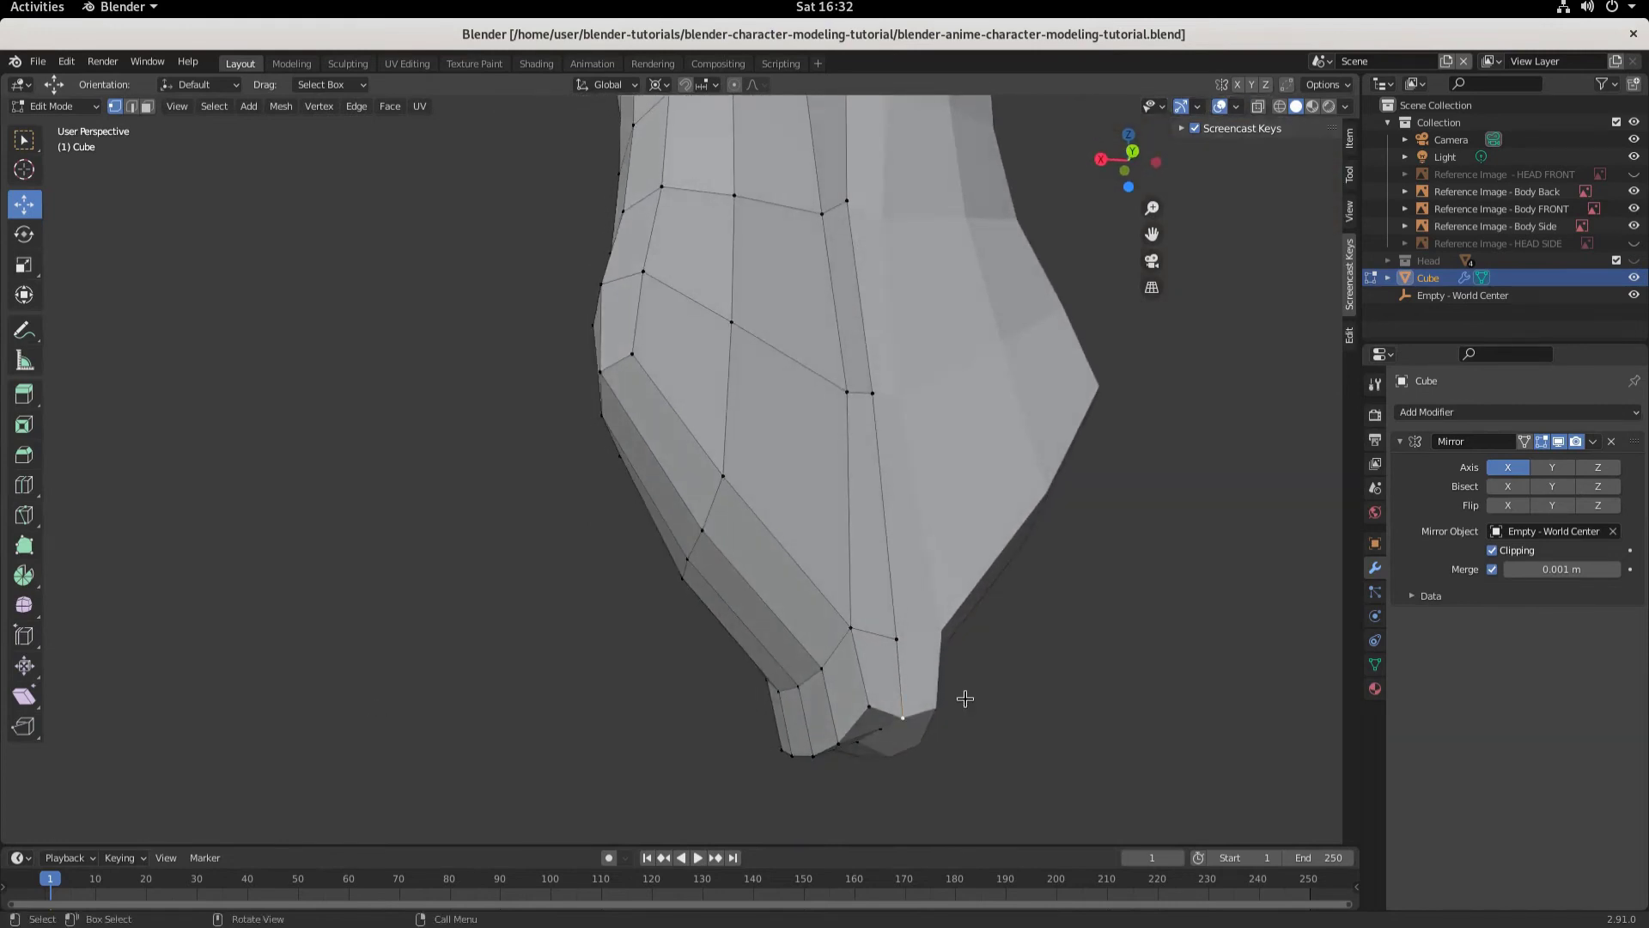
key(KP_3)
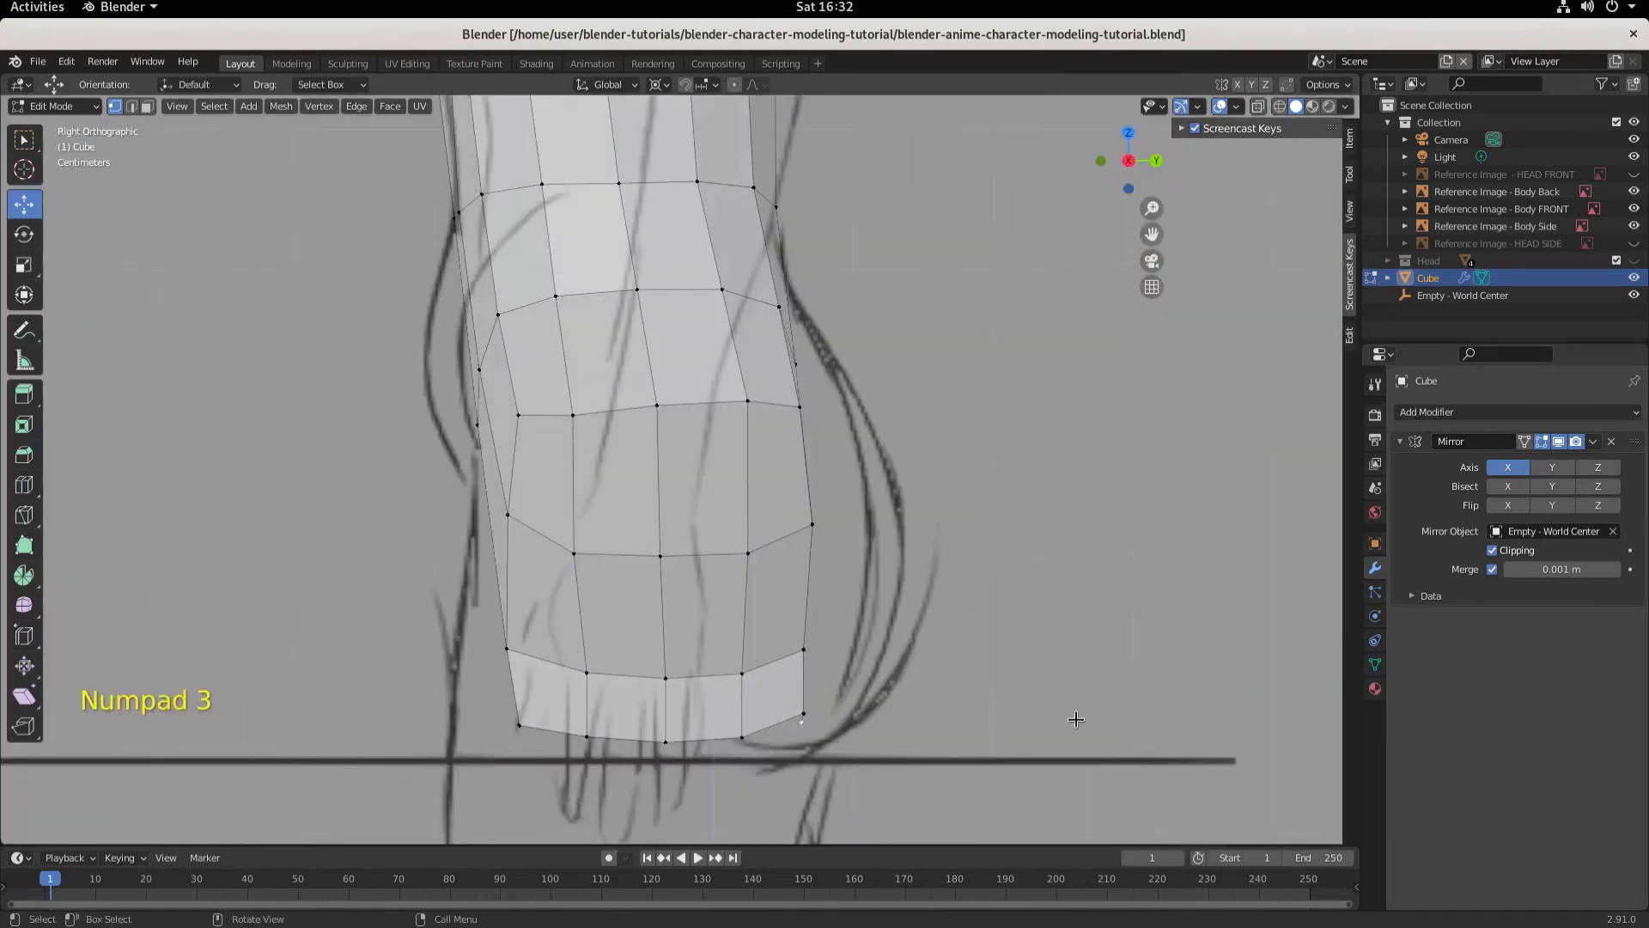
key(g)
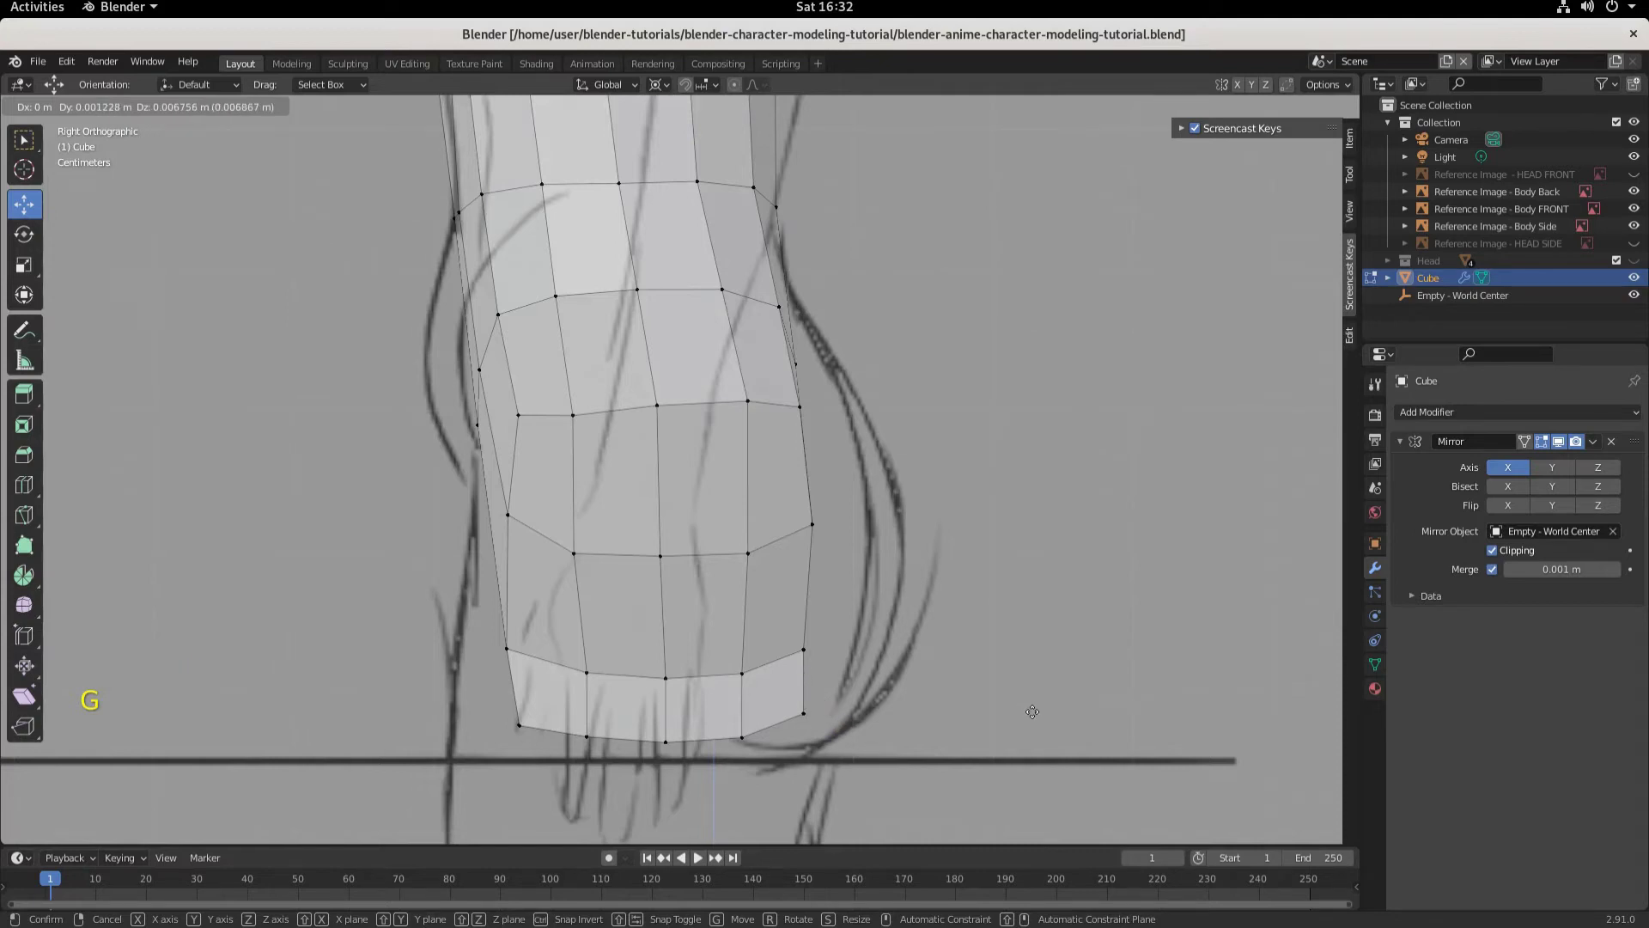
click(1033, 711)
Step: Select the twelve faces covering the leg opening at the hip in face mode and extrude them outward about 0.063 m along their normal
middle_drag(799, 746, 514, 689)
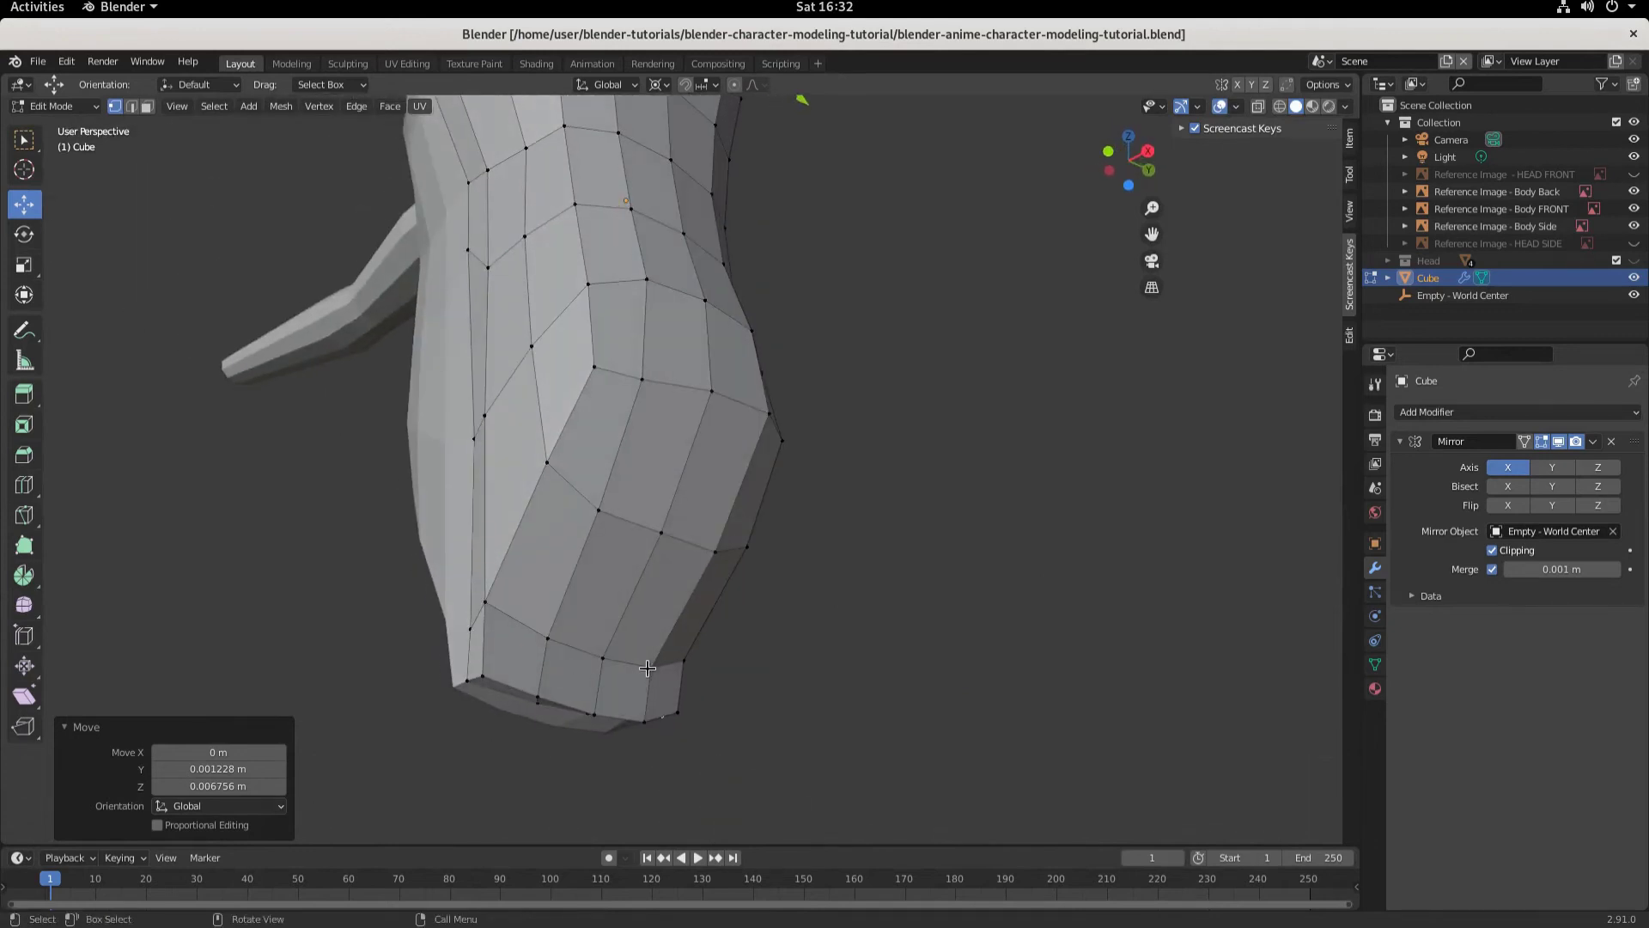
middle_drag(666, 588, 779, 616)
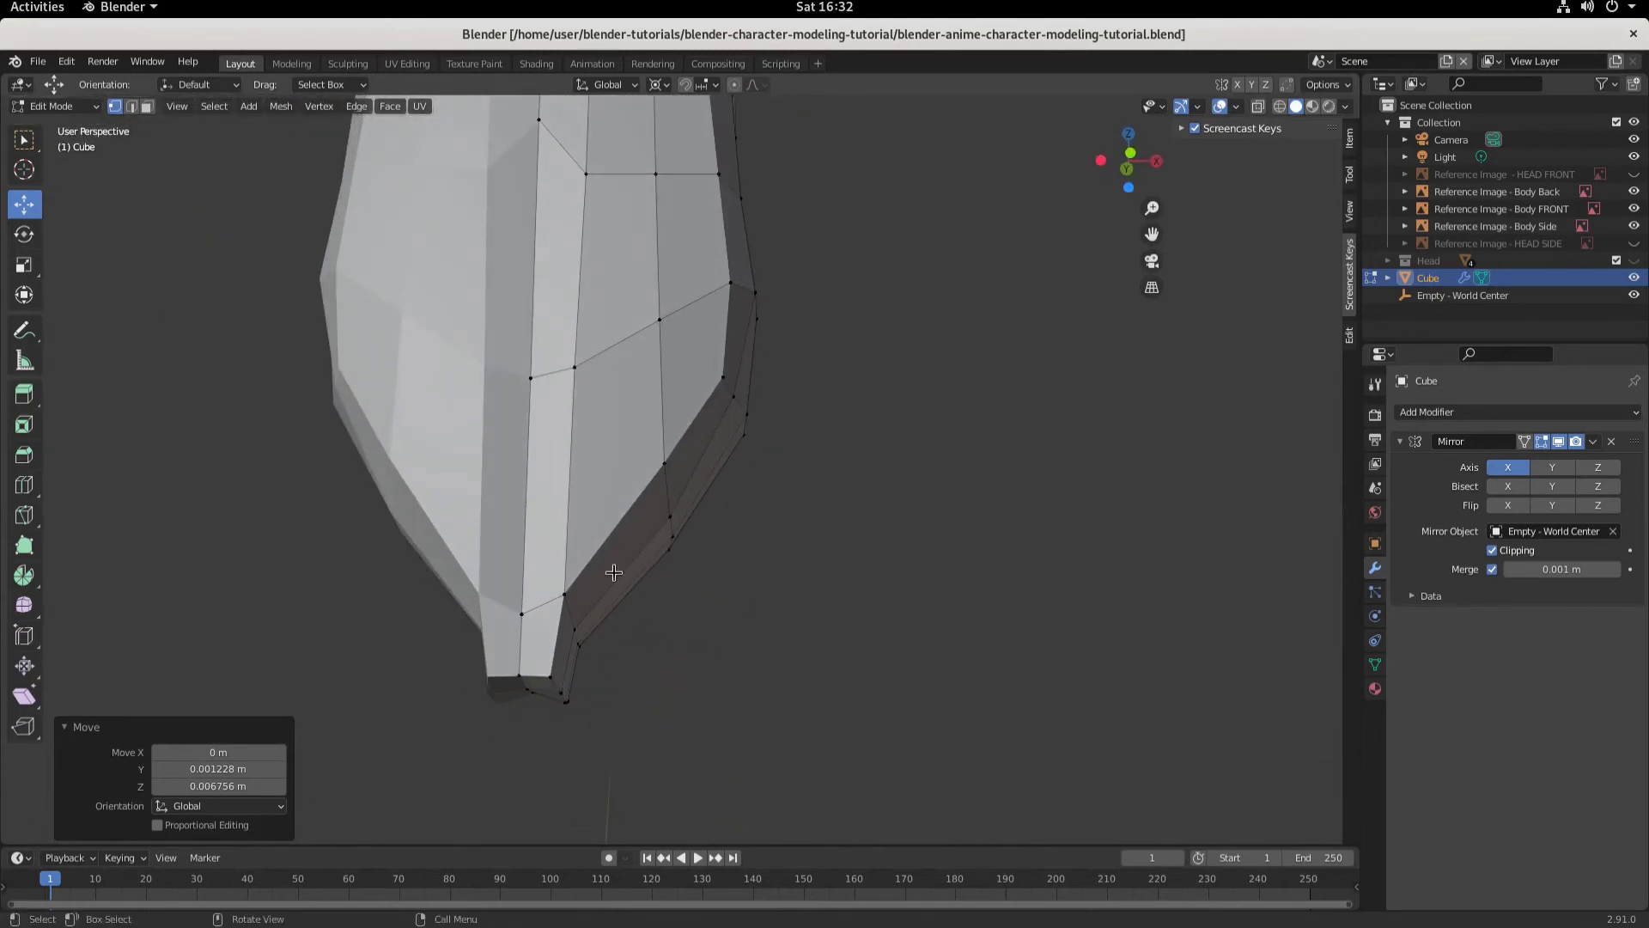
middle_drag(657, 552, 543, 522)
click(516, 658)
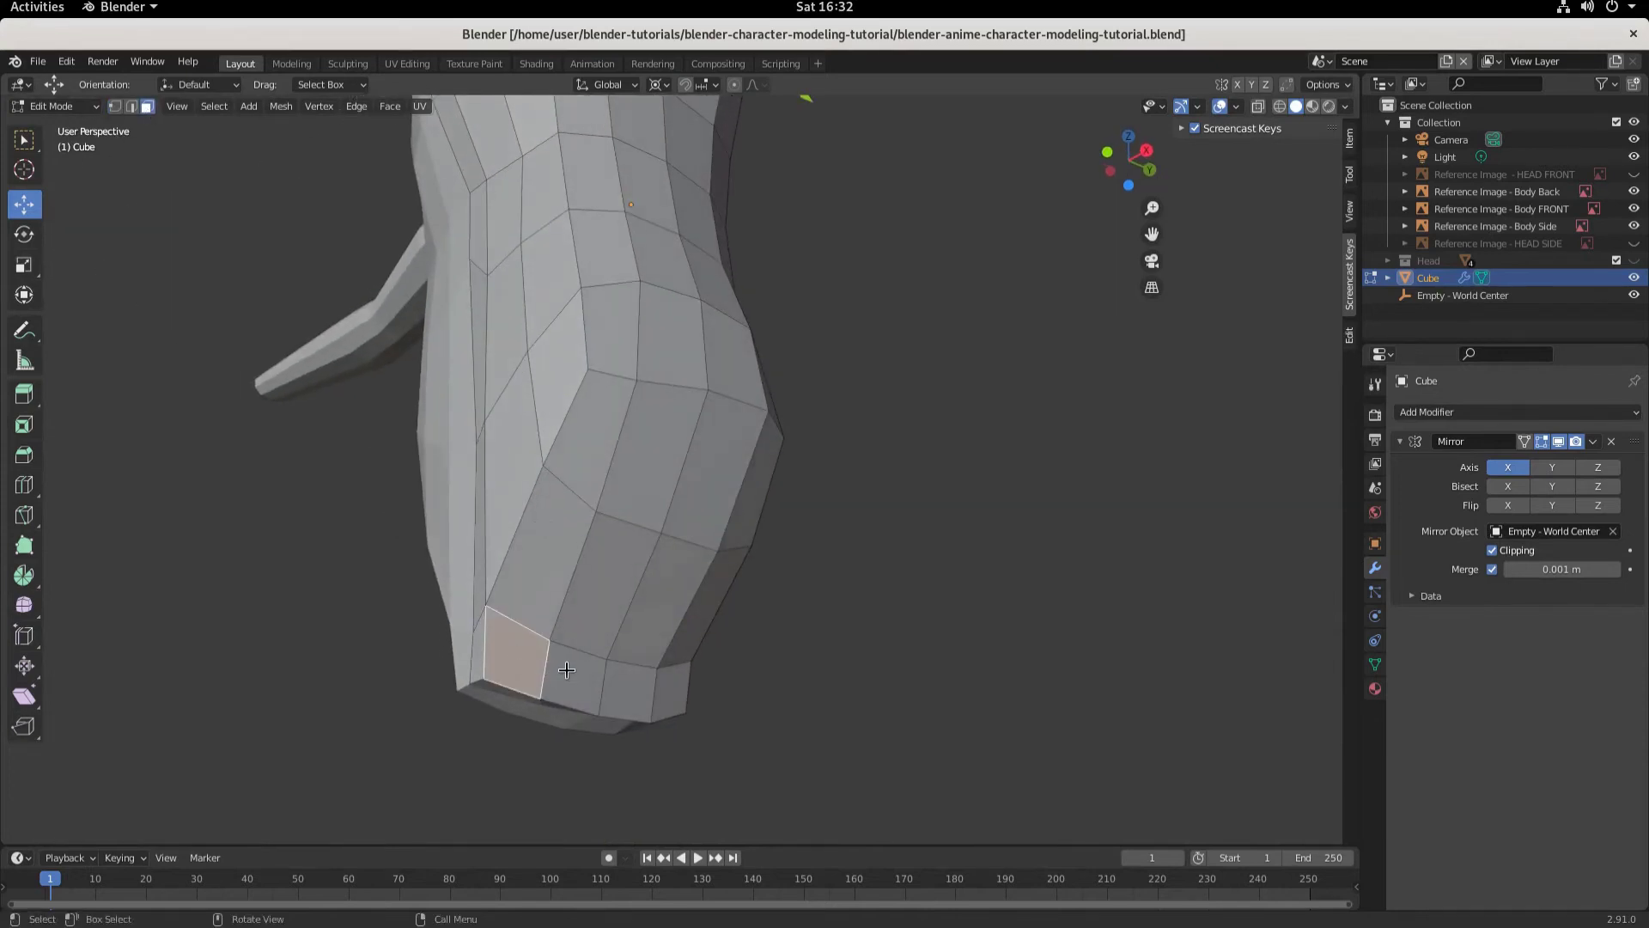
shift+click(568, 672)
shift+click(631, 684)
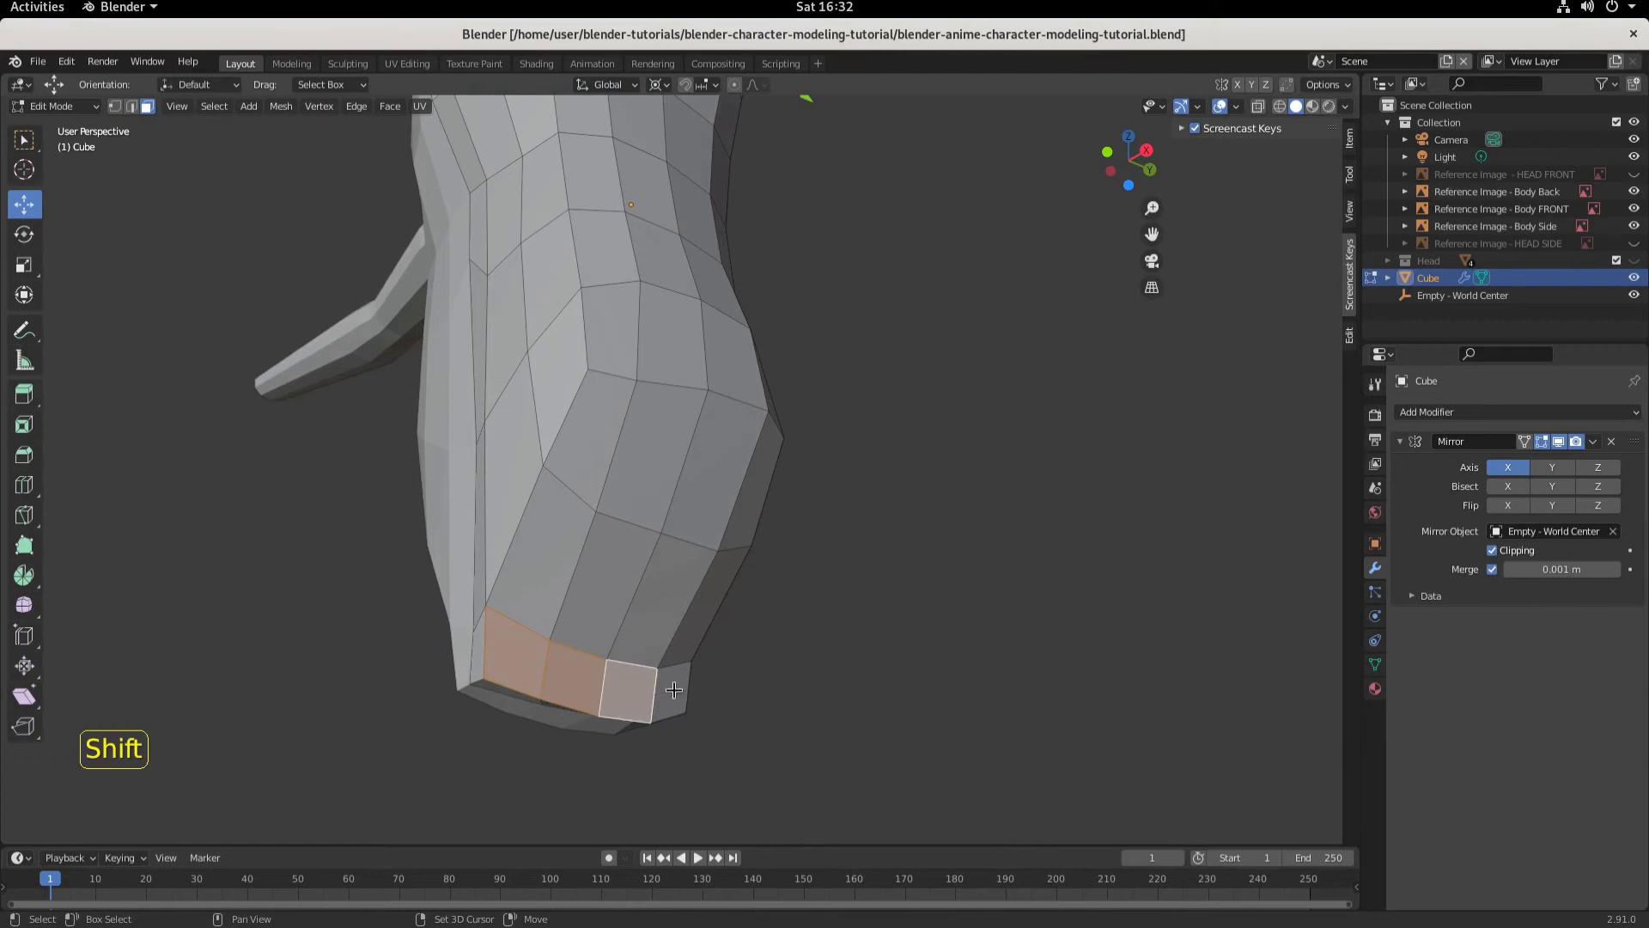
shift+click(671, 687)
shift+click(717, 601)
shift+click(661, 614)
shift+click(589, 584)
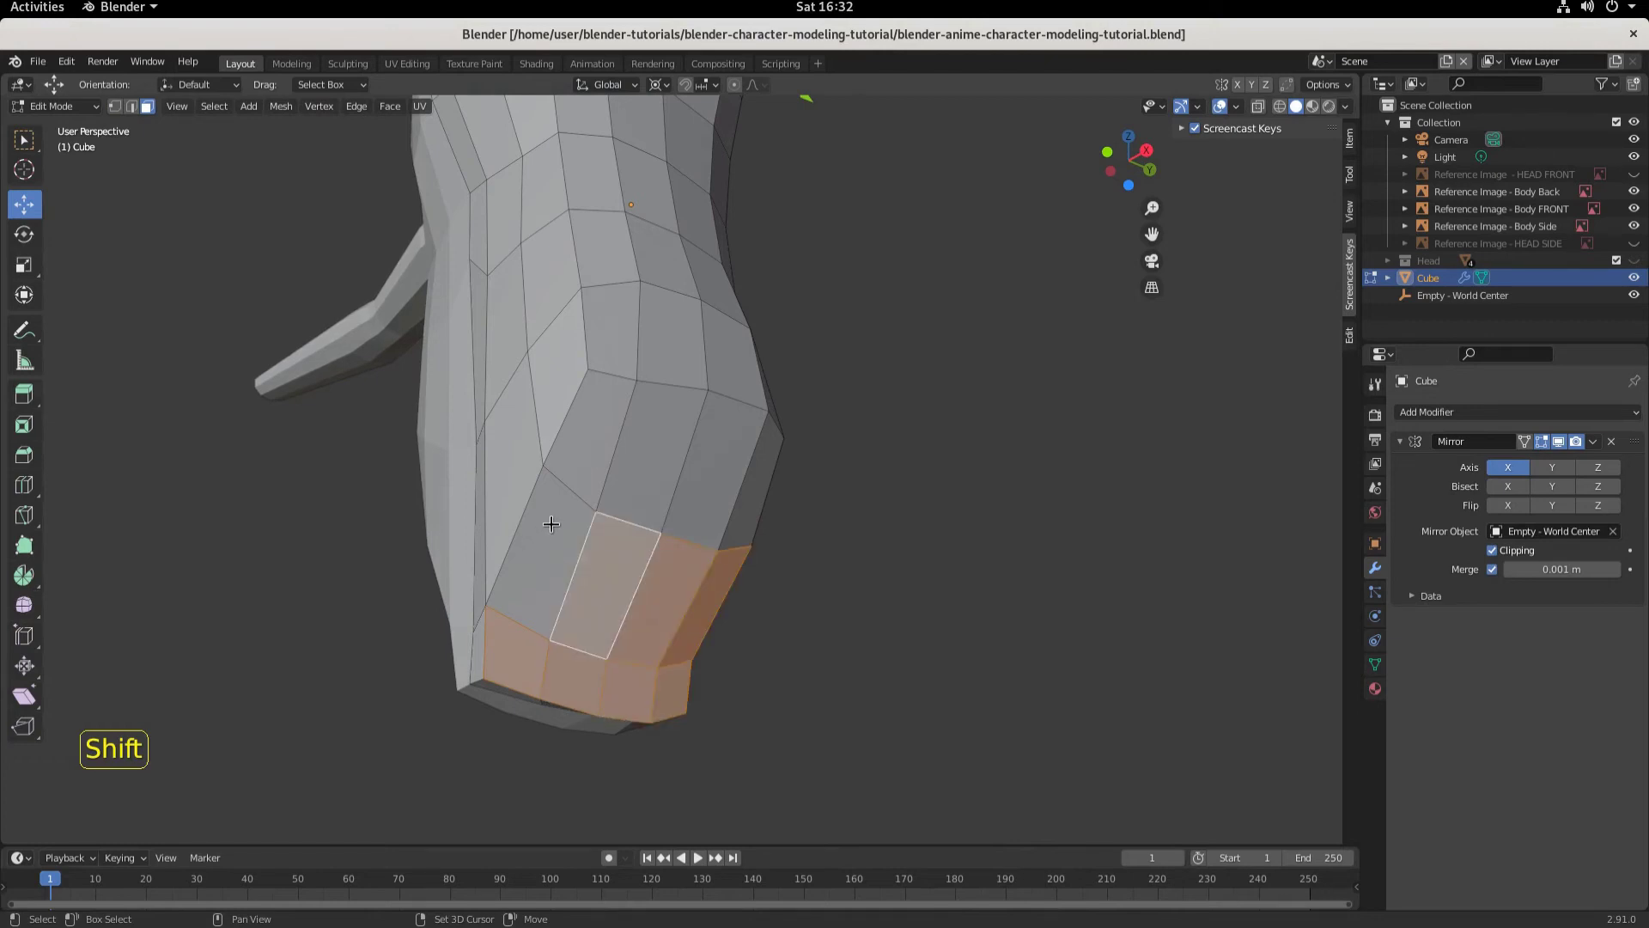
shift+click(570, 479)
shift+click(678, 482)
shift+click(636, 472)
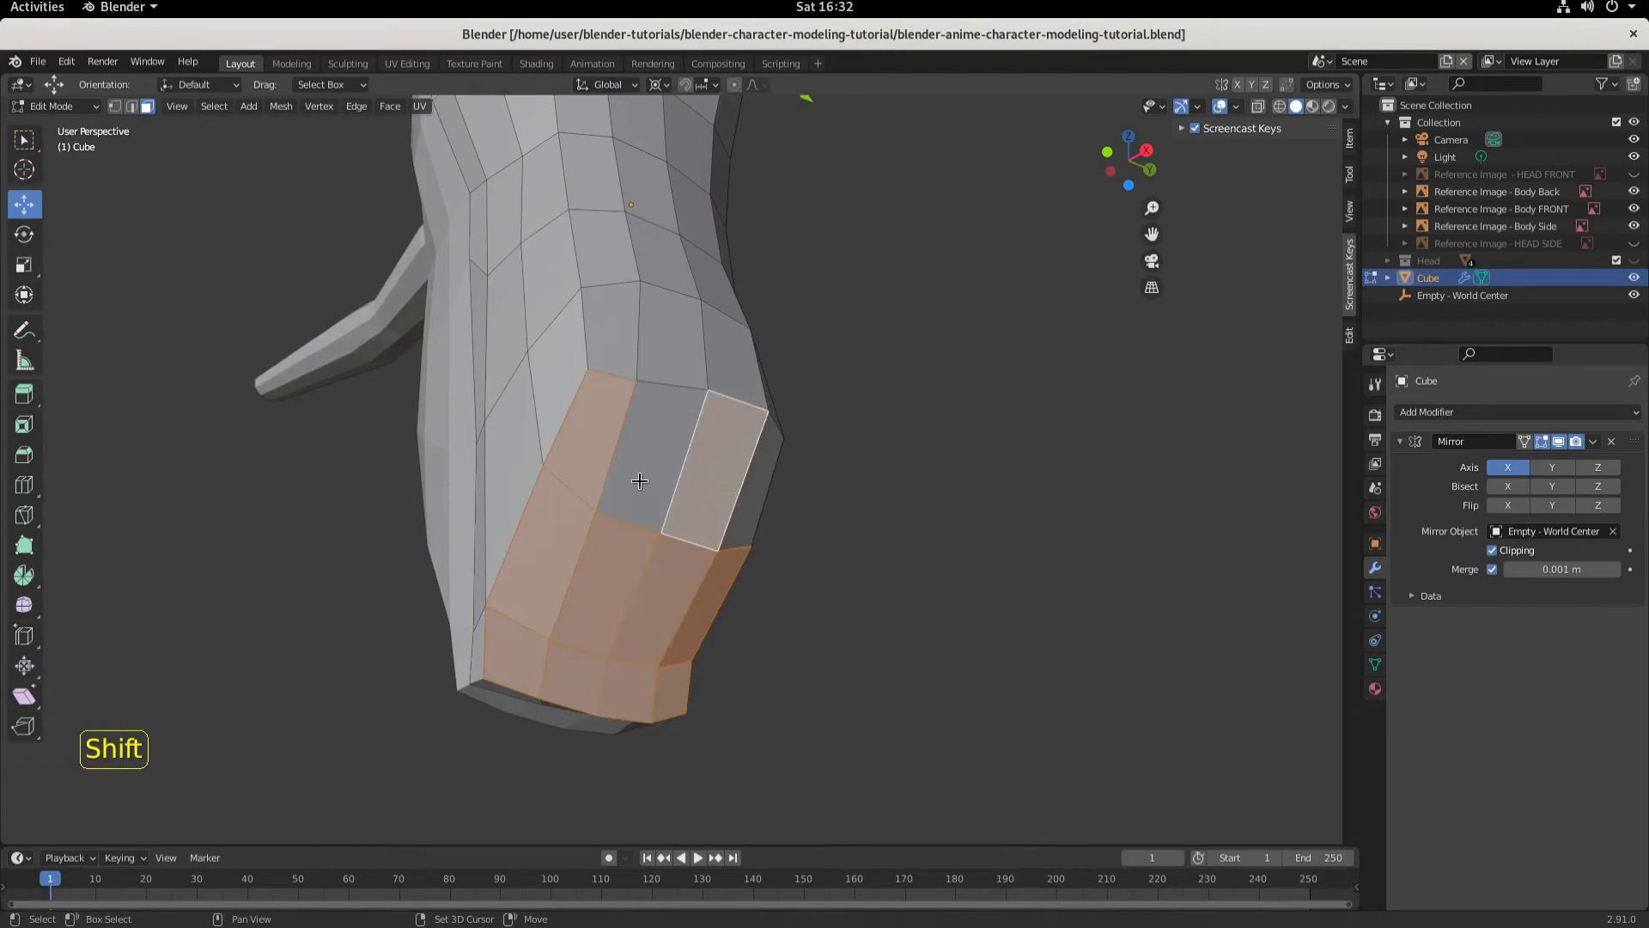
shift+click(731, 506)
shift+click(744, 507)
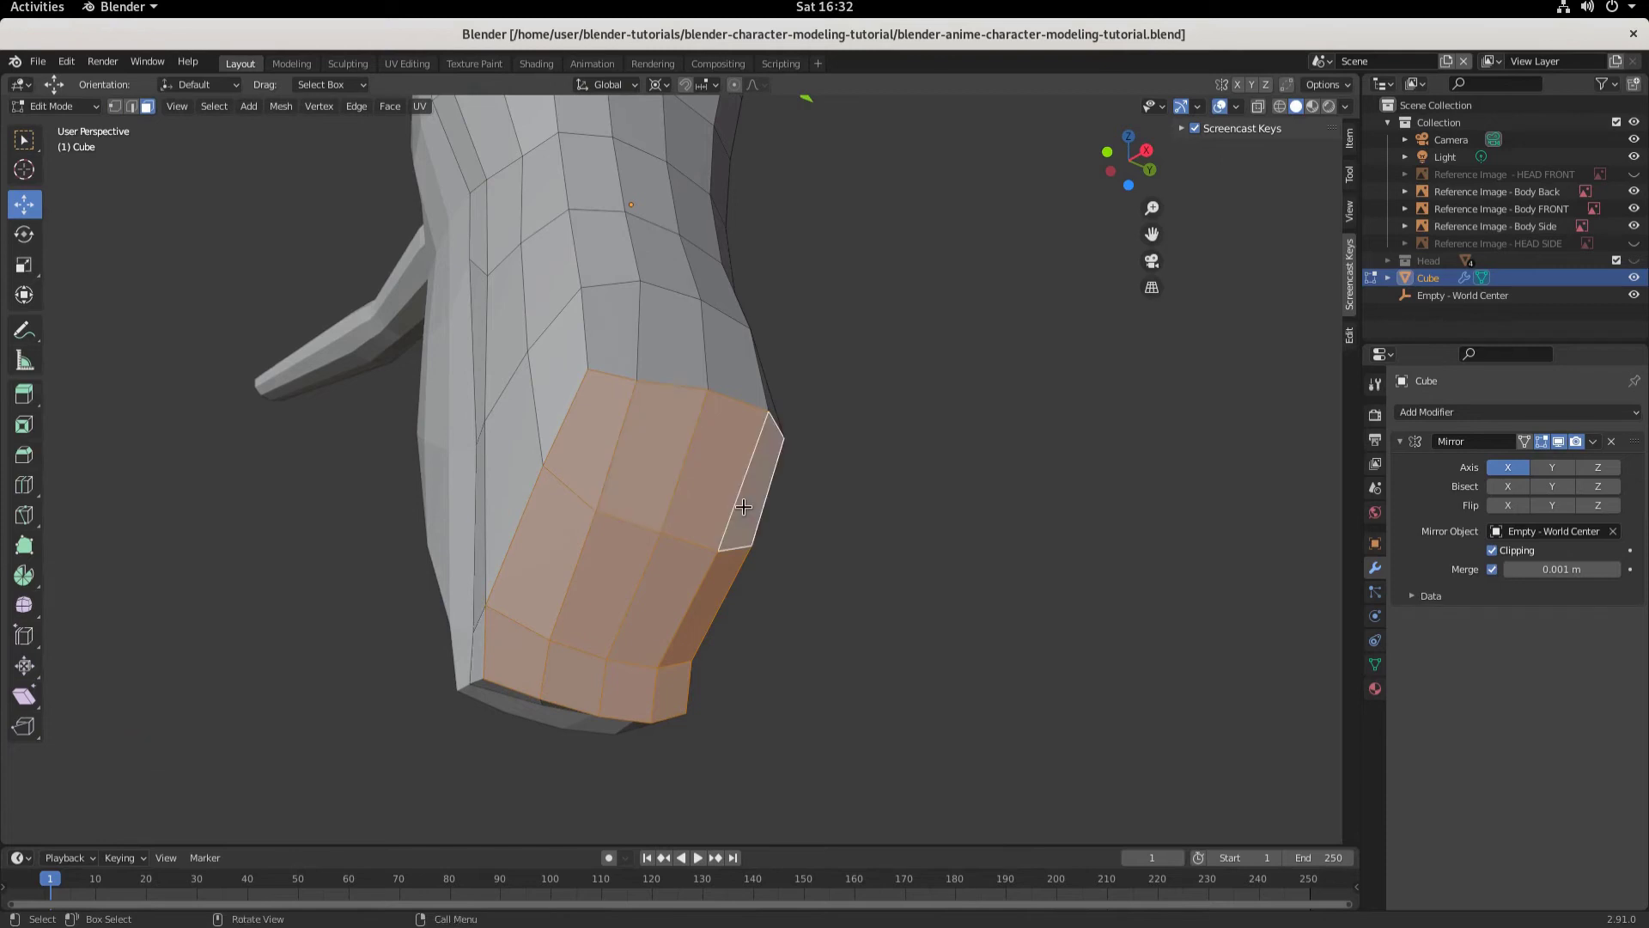
key(KP_1)
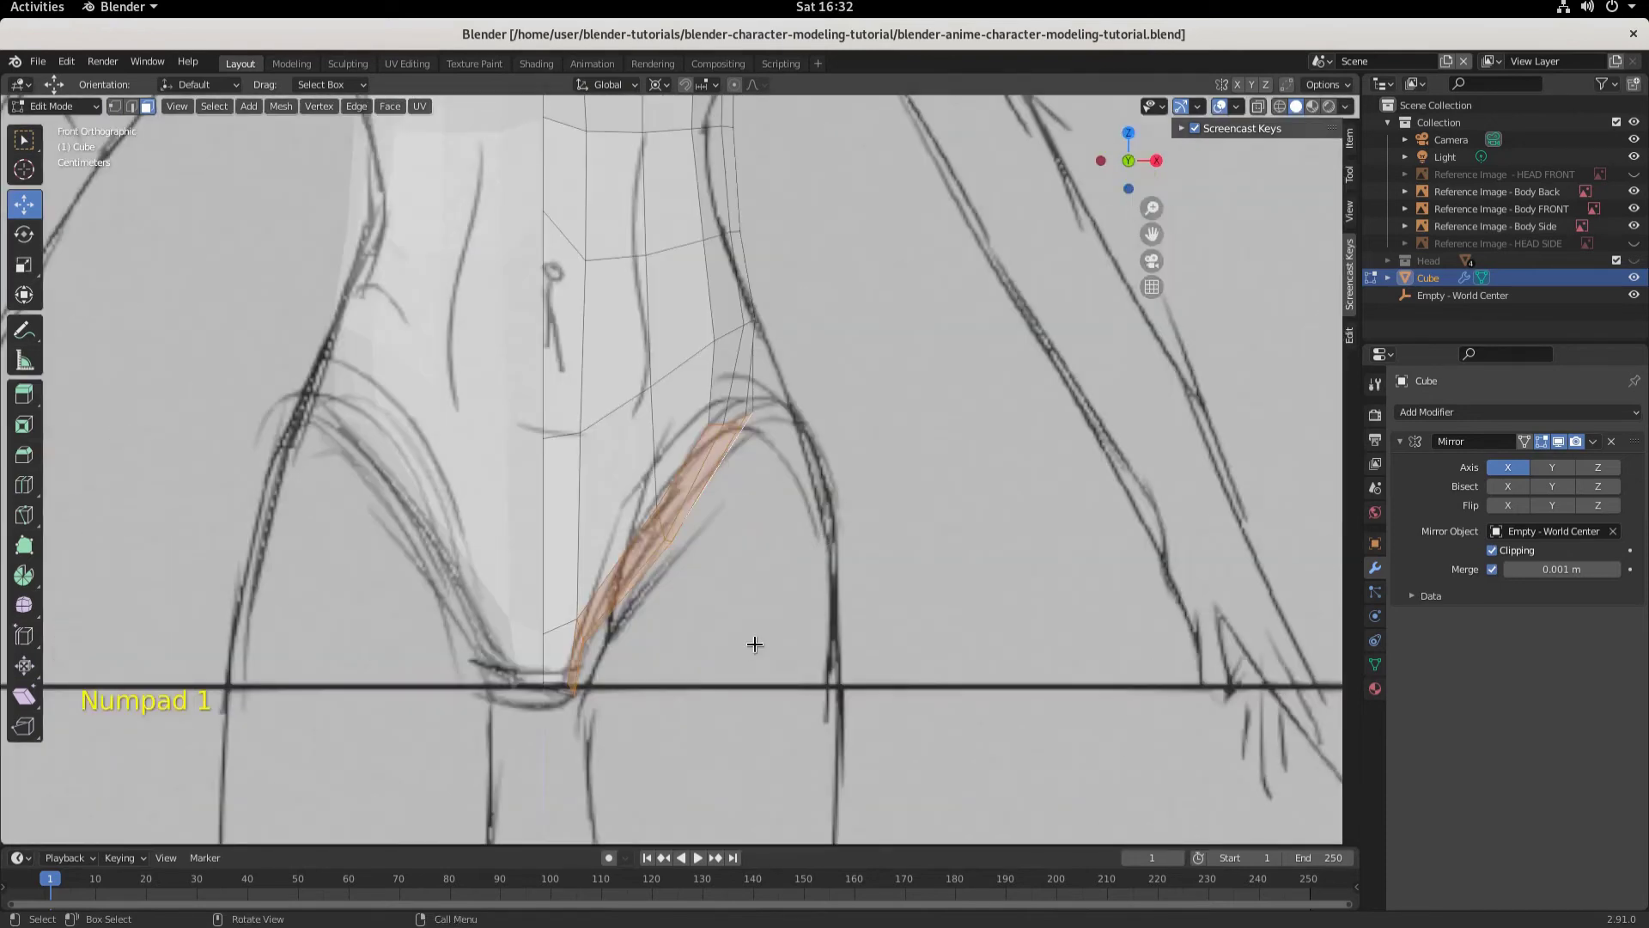
key(e)
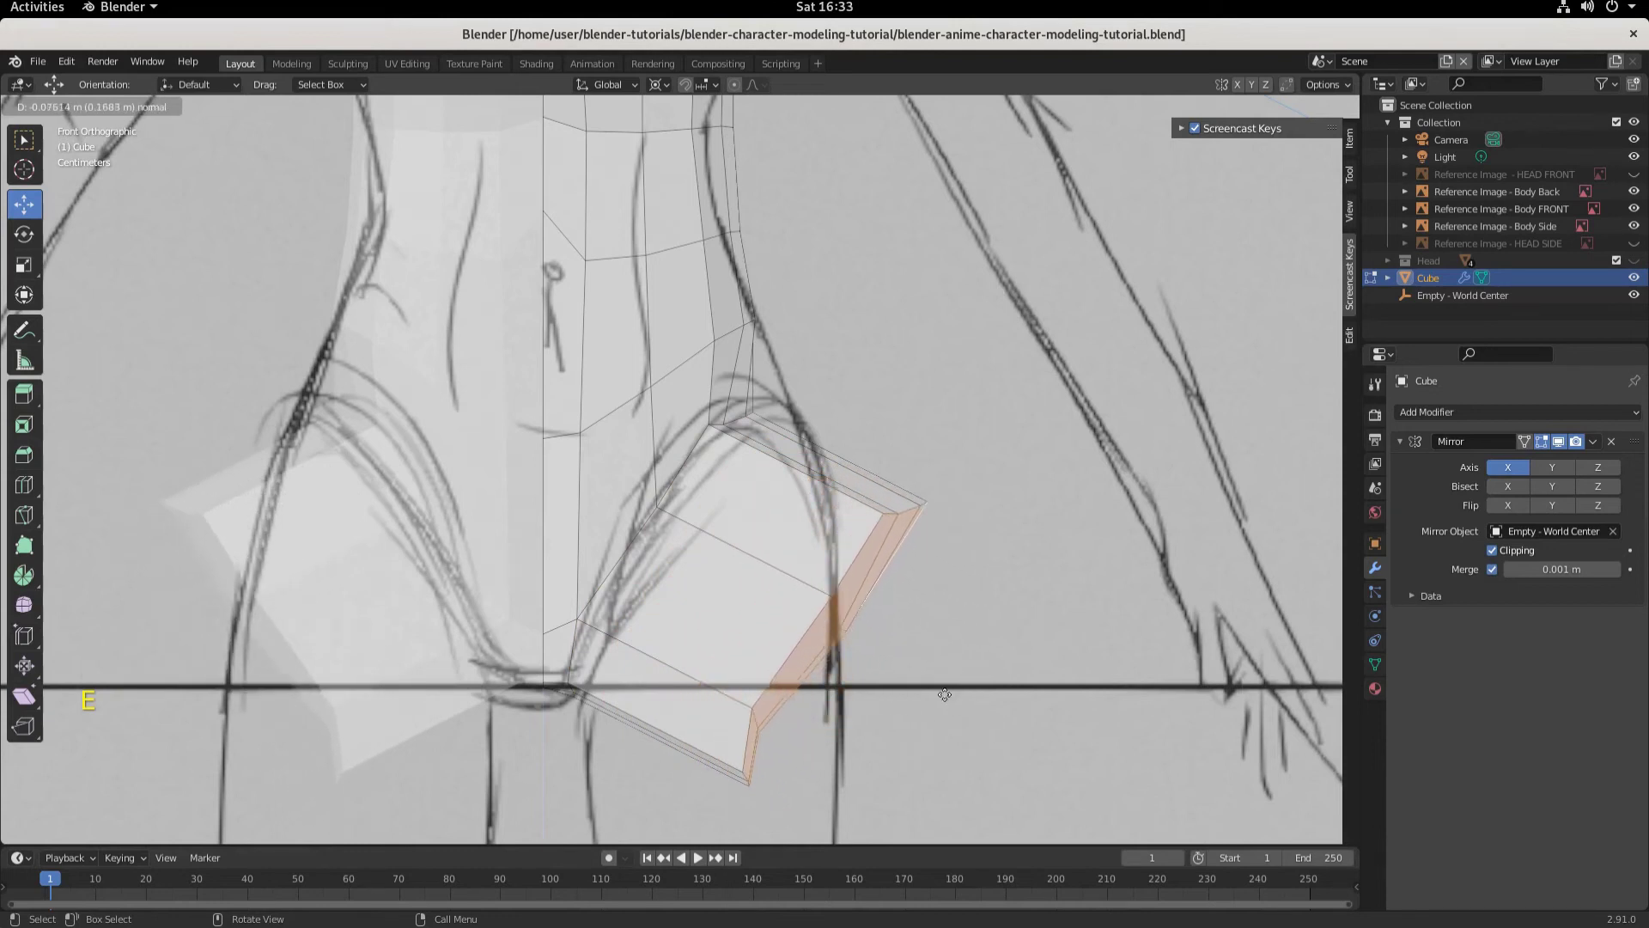
click(850, 632)
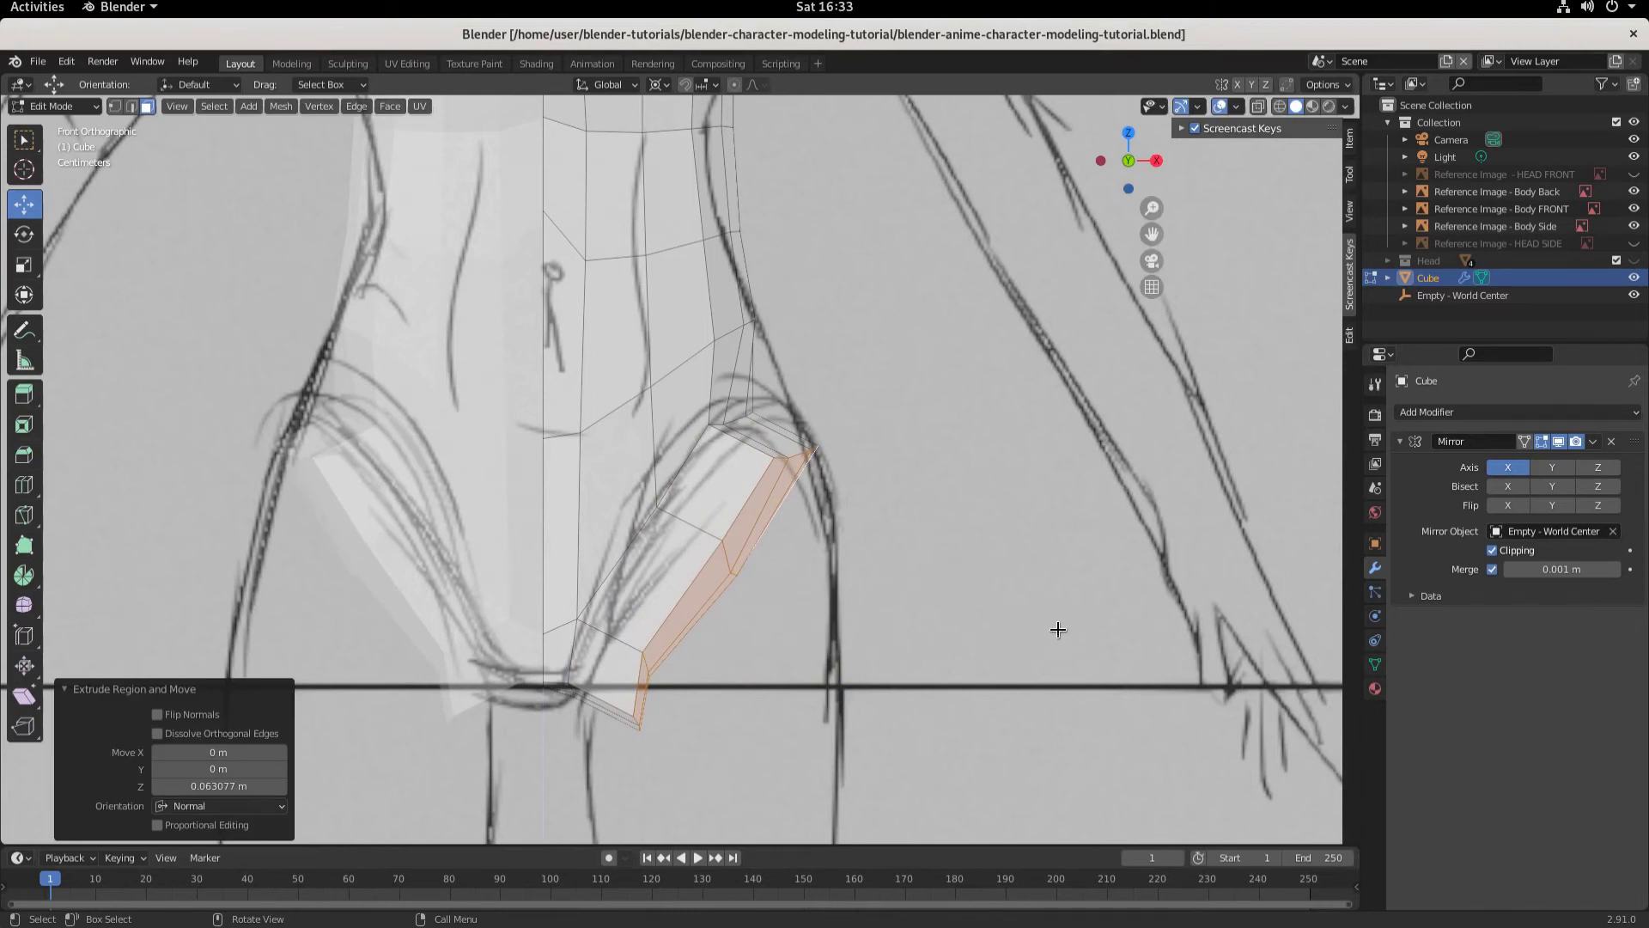
Step: Try rotating the extruded thigh faces around the 3D cursor, and switch the transform pivot point to Active Element
key(r)
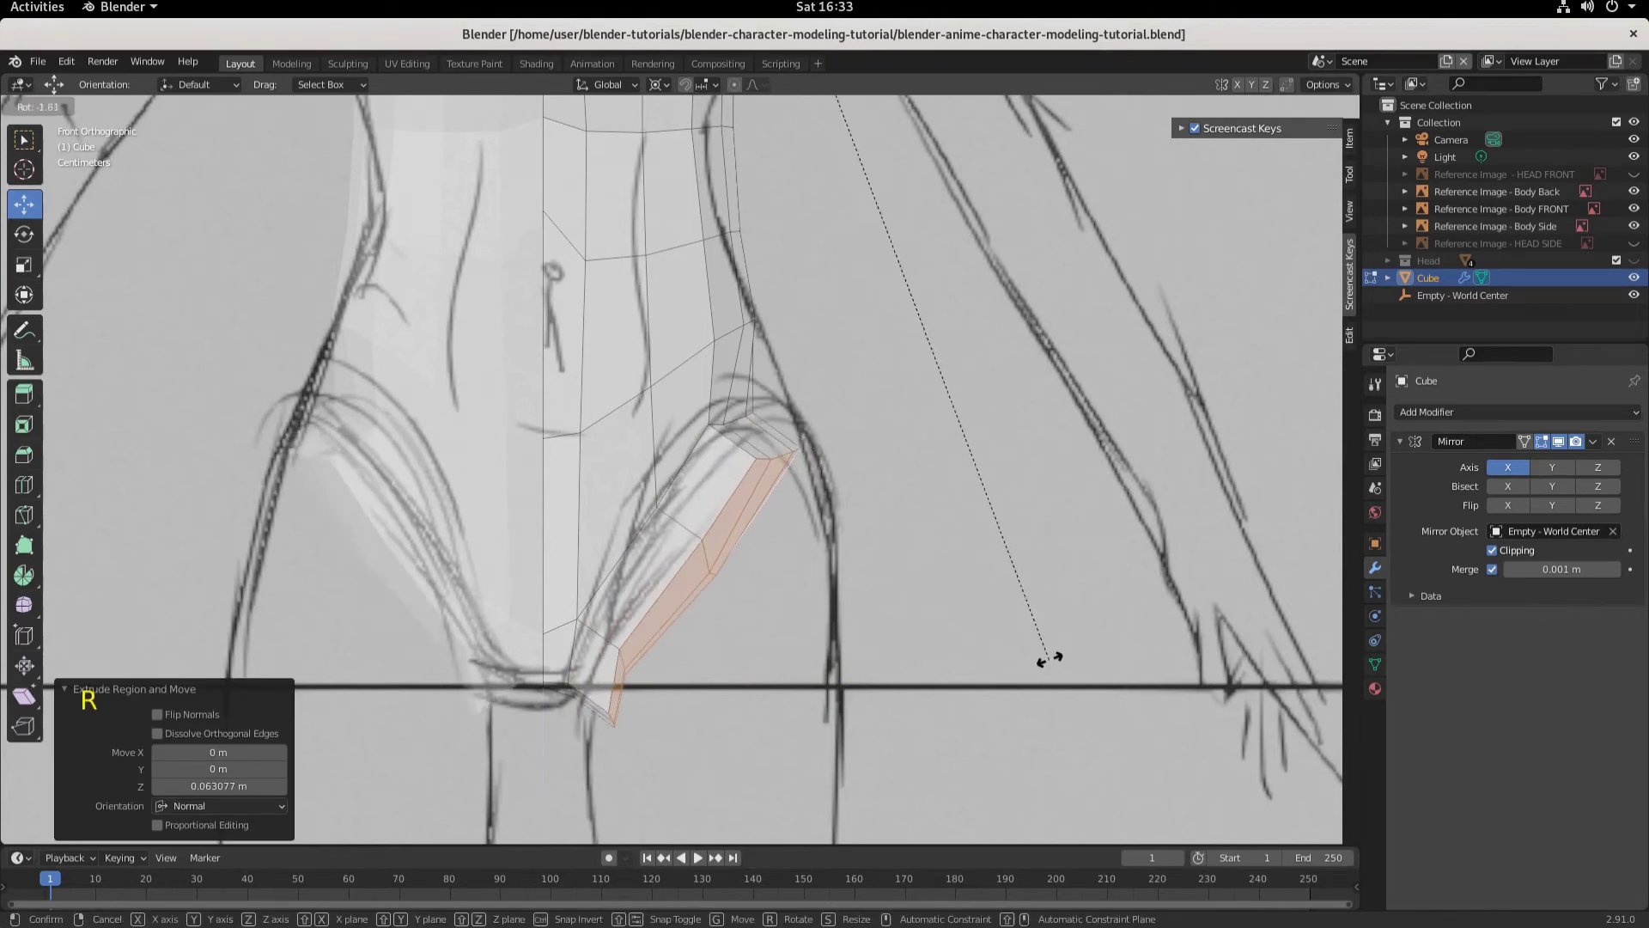
click(1065, 633)
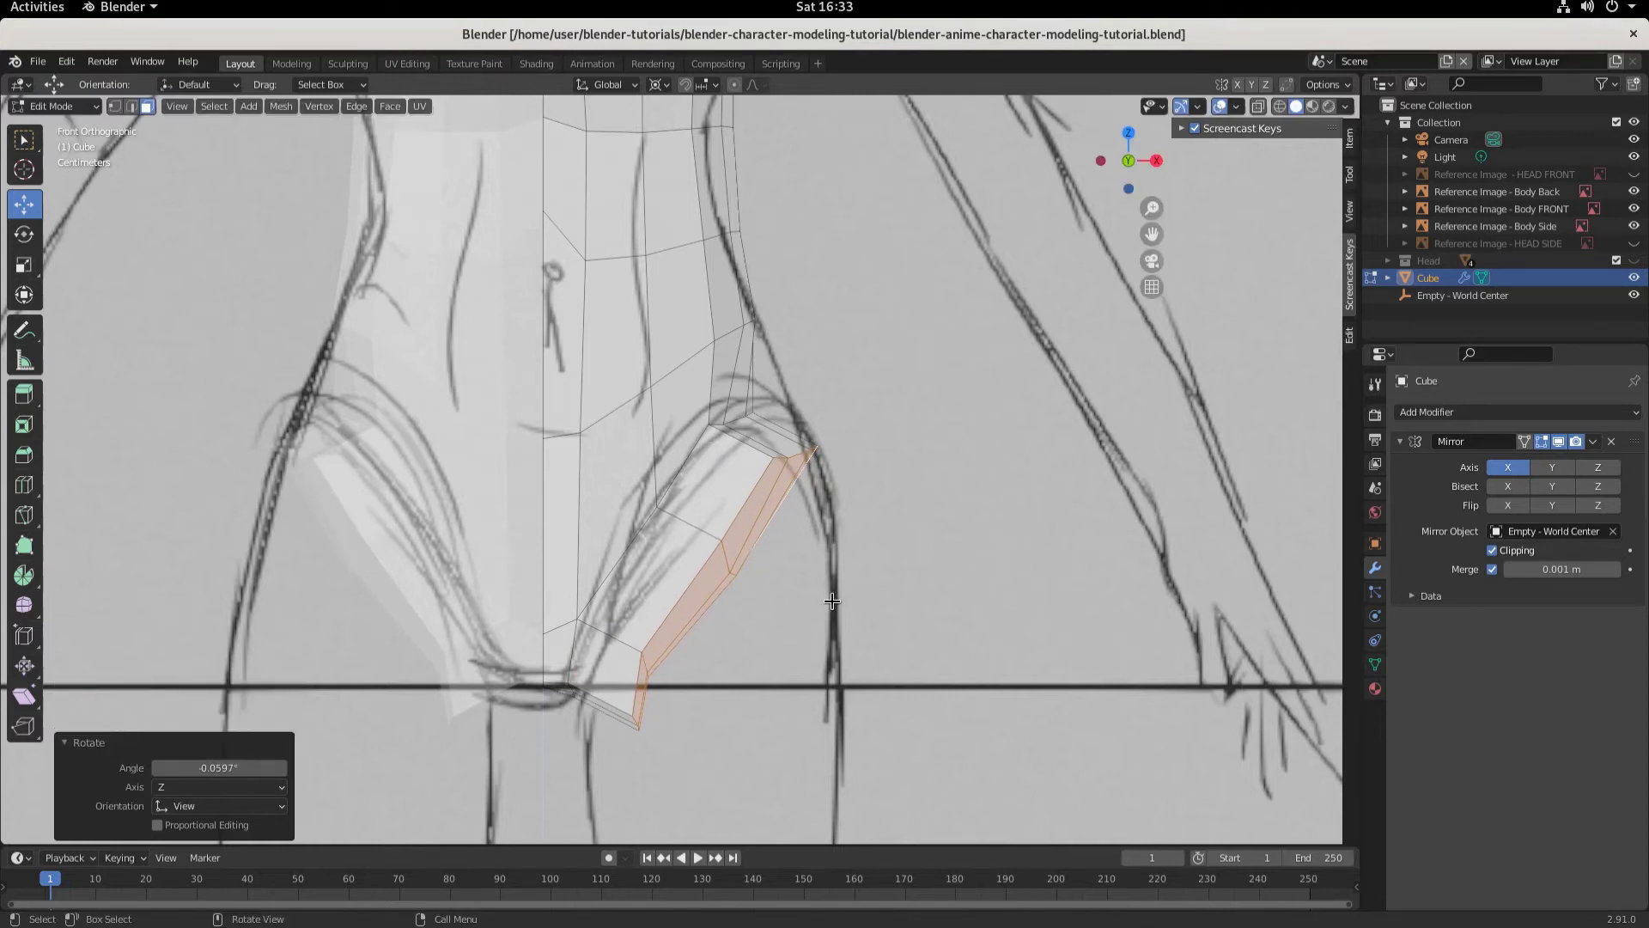
click(669, 84)
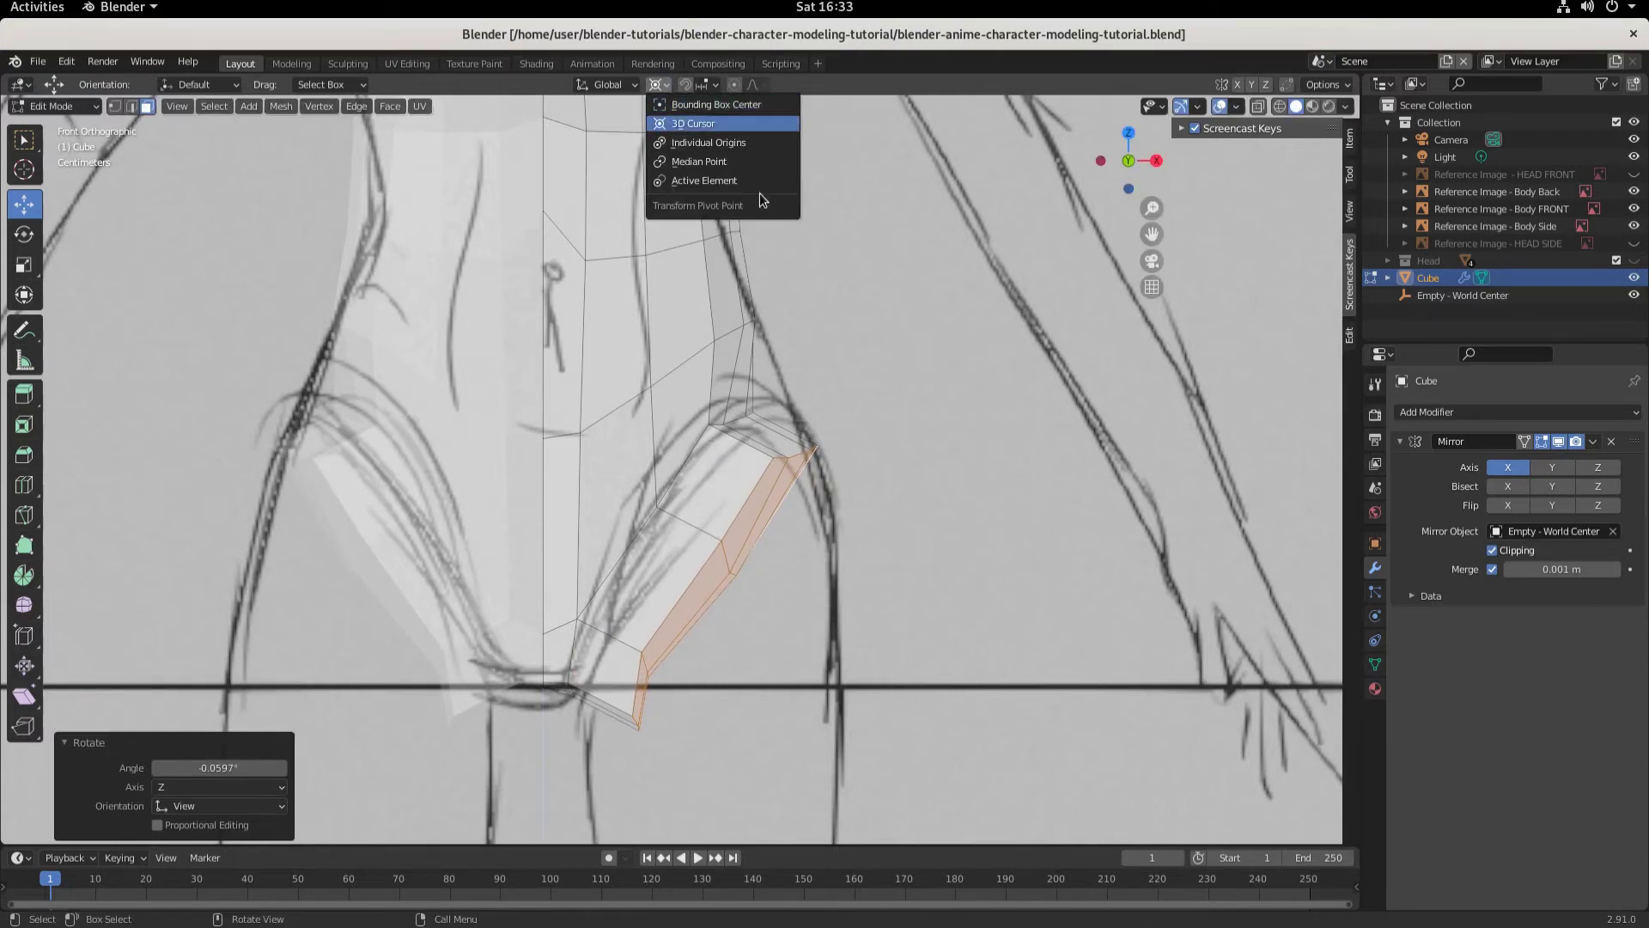
key(Down)
key(Down)
click(701, 177)
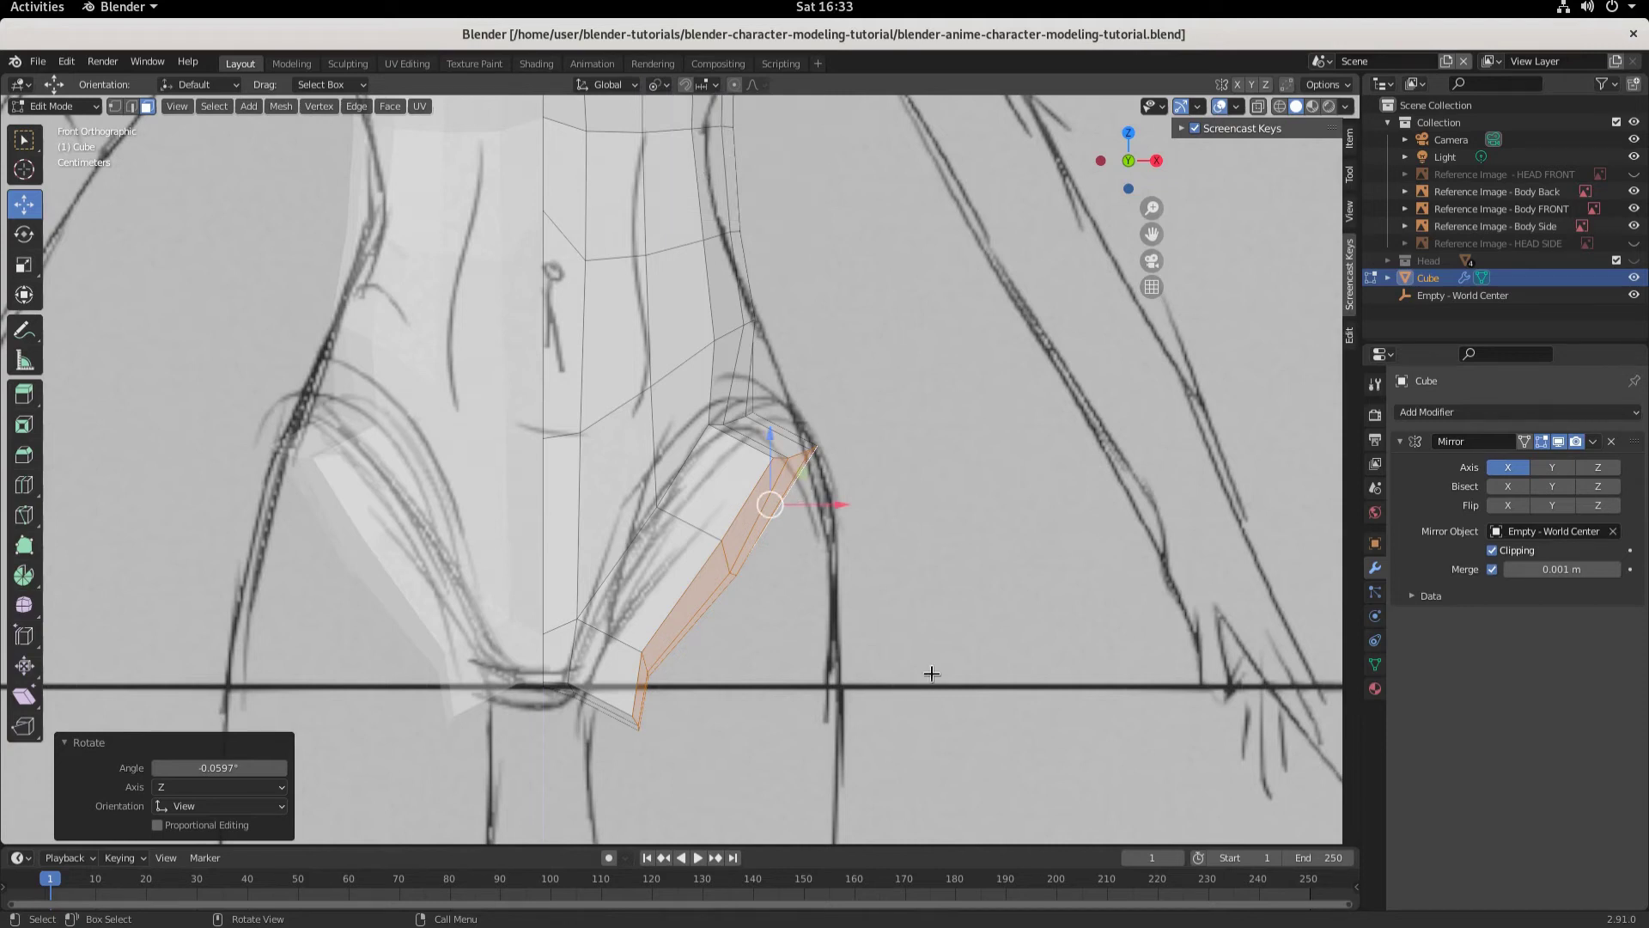
Step: Rotate the extruded thigh faces -14.5° in front view and move them about 0.019 m in X and -0.0096 m in Z
key(r)
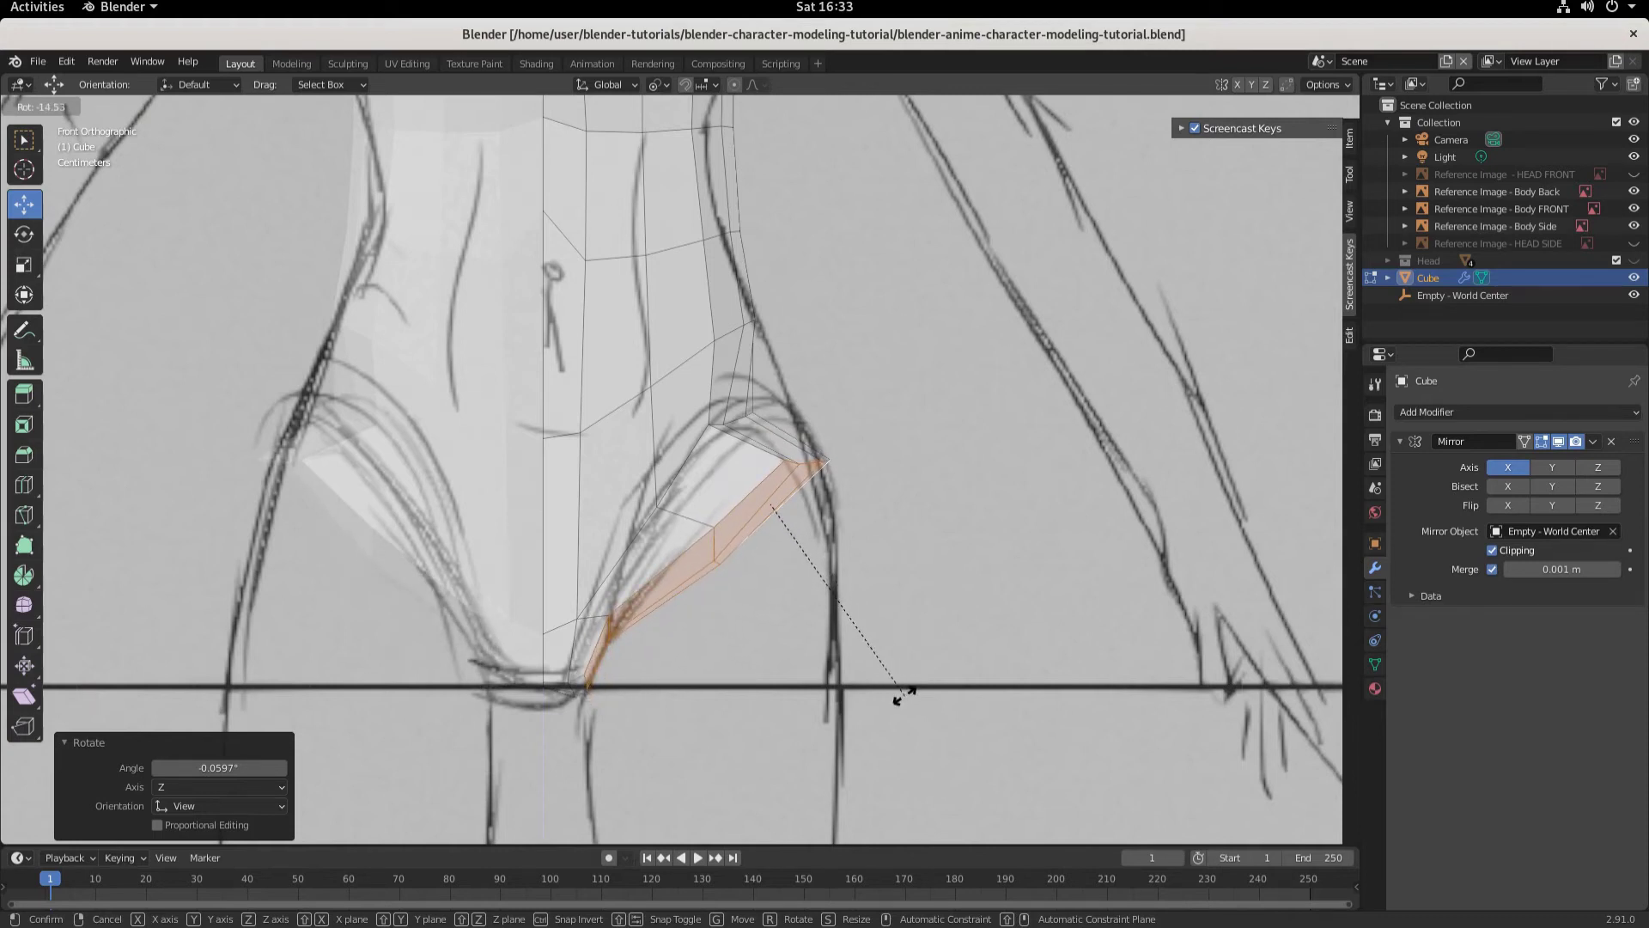
click(902, 696)
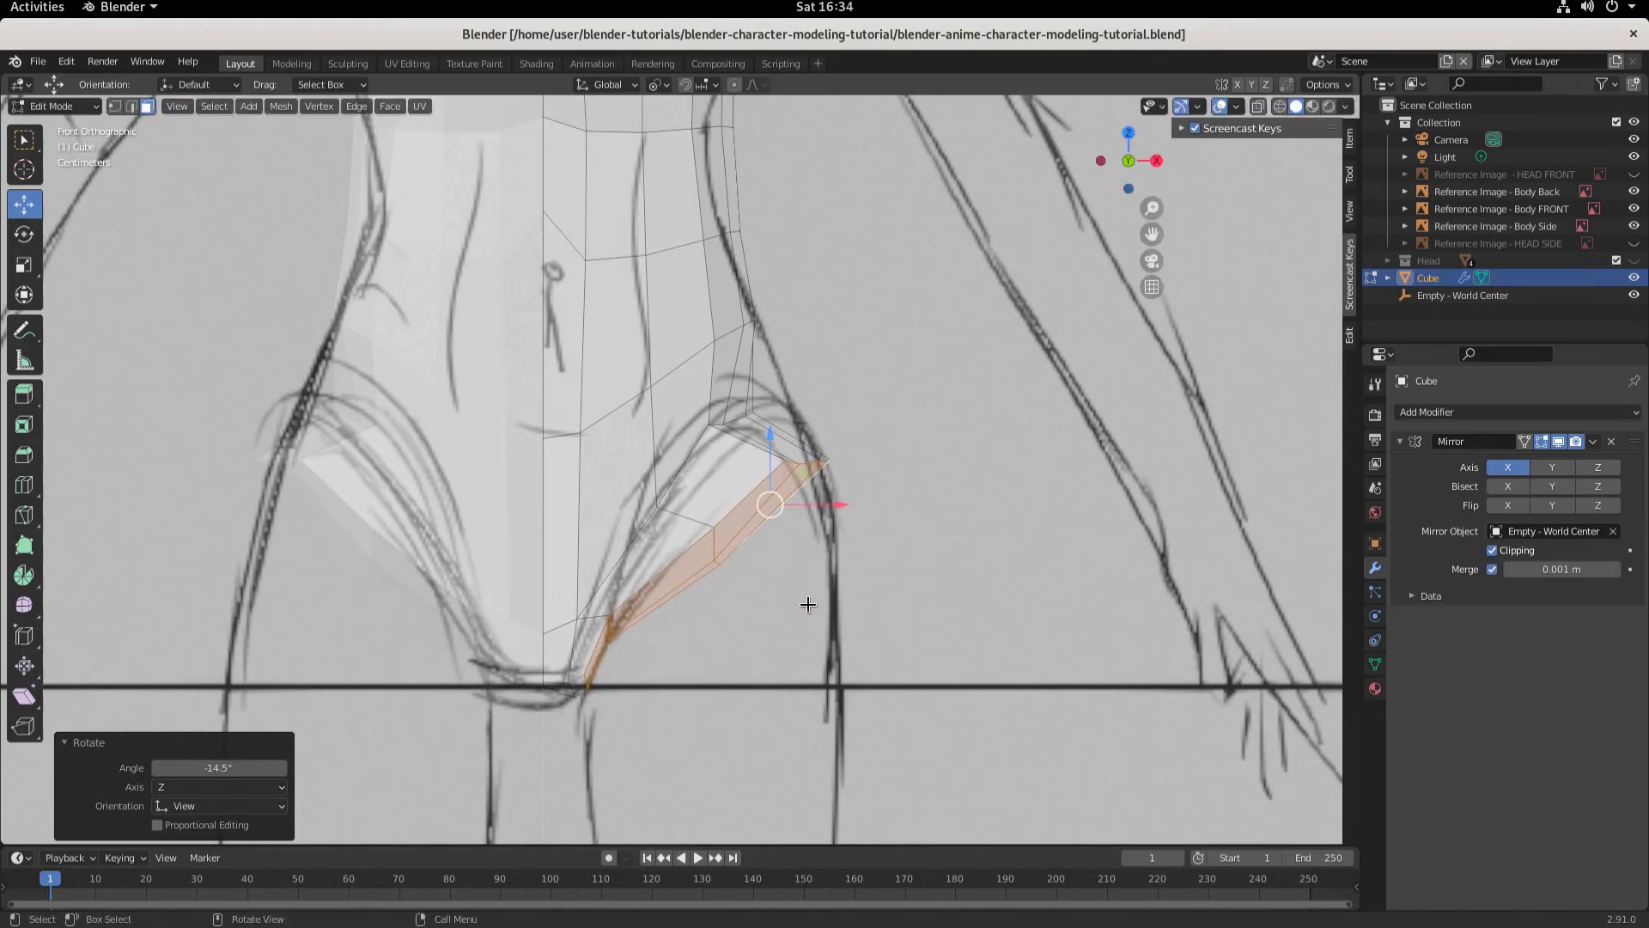
key(g)
click(830, 616)
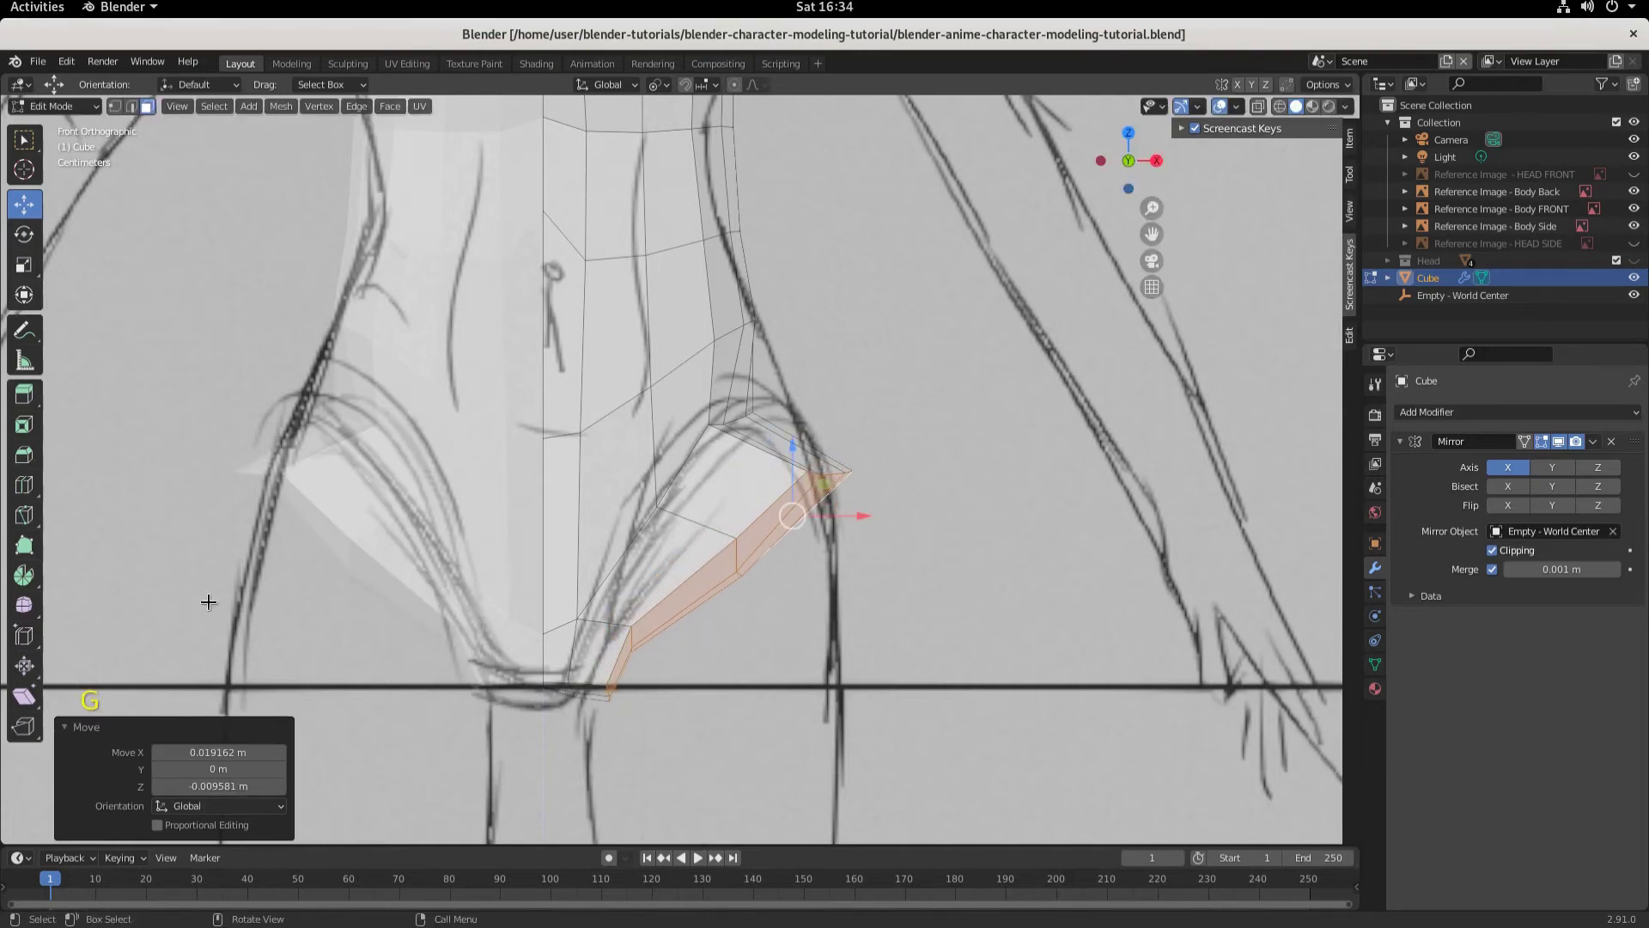
Step: Smooth the vertices of the extruded thigh faces with a smoothing of about 1.172
click(24, 607)
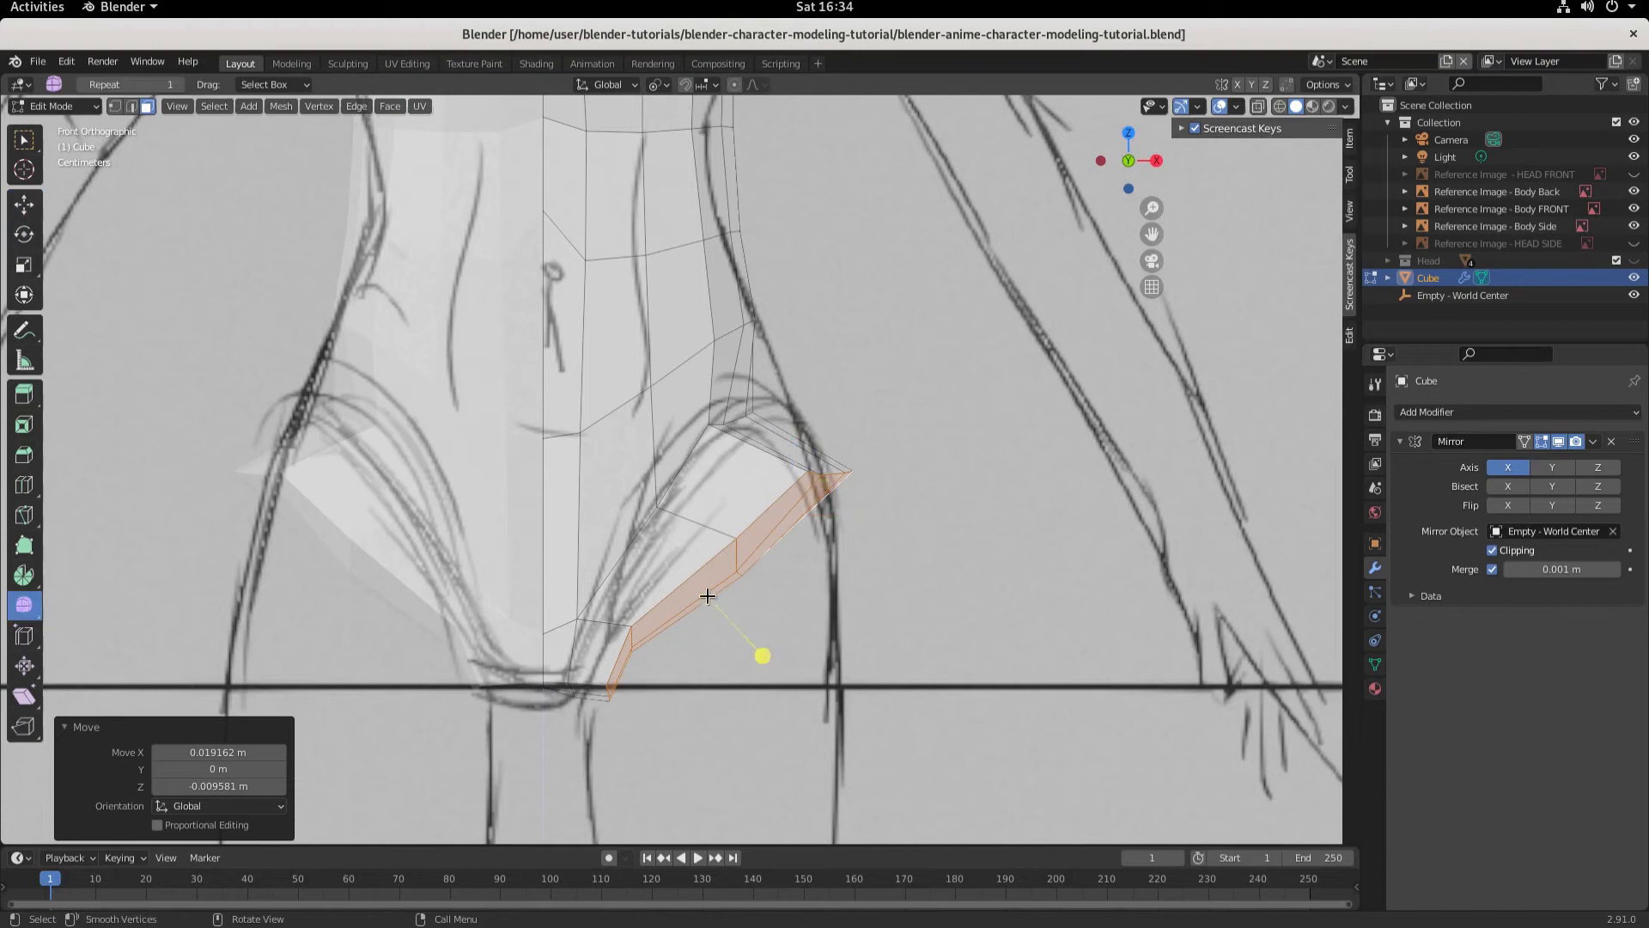
drag(761, 656, 1162, 726)
middle_drag(890, 705, 851, 686)
middle_drag(851, 686, 814, 693)
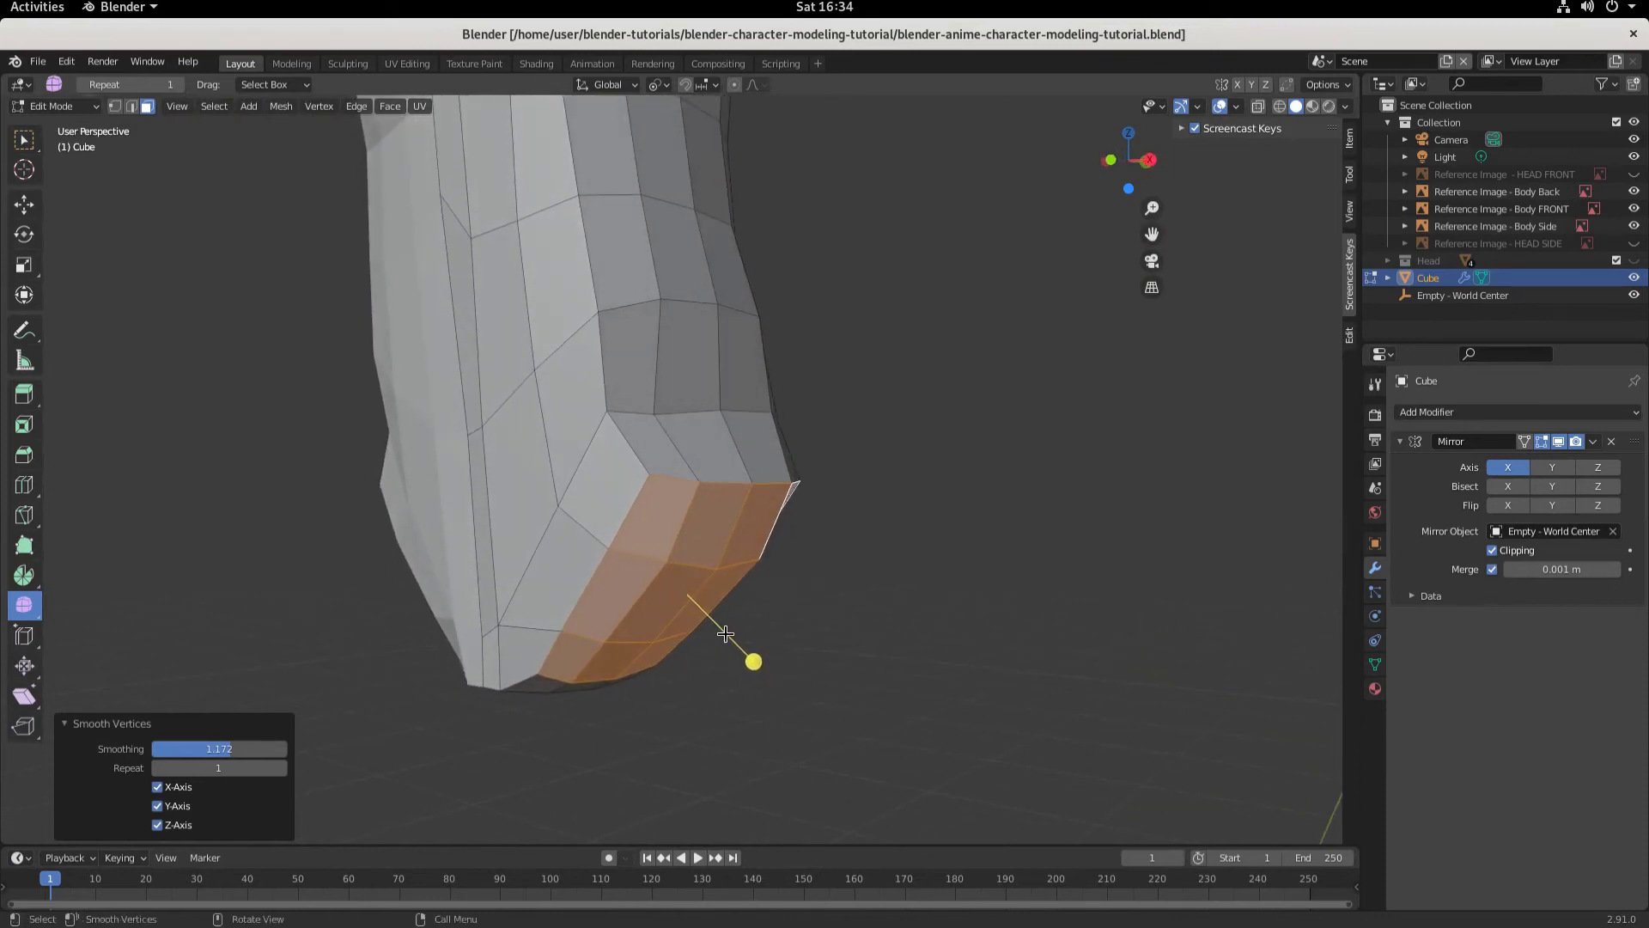
Step: Move the thigh faces up about 0.041 m in Z in front view
key(KP_1)
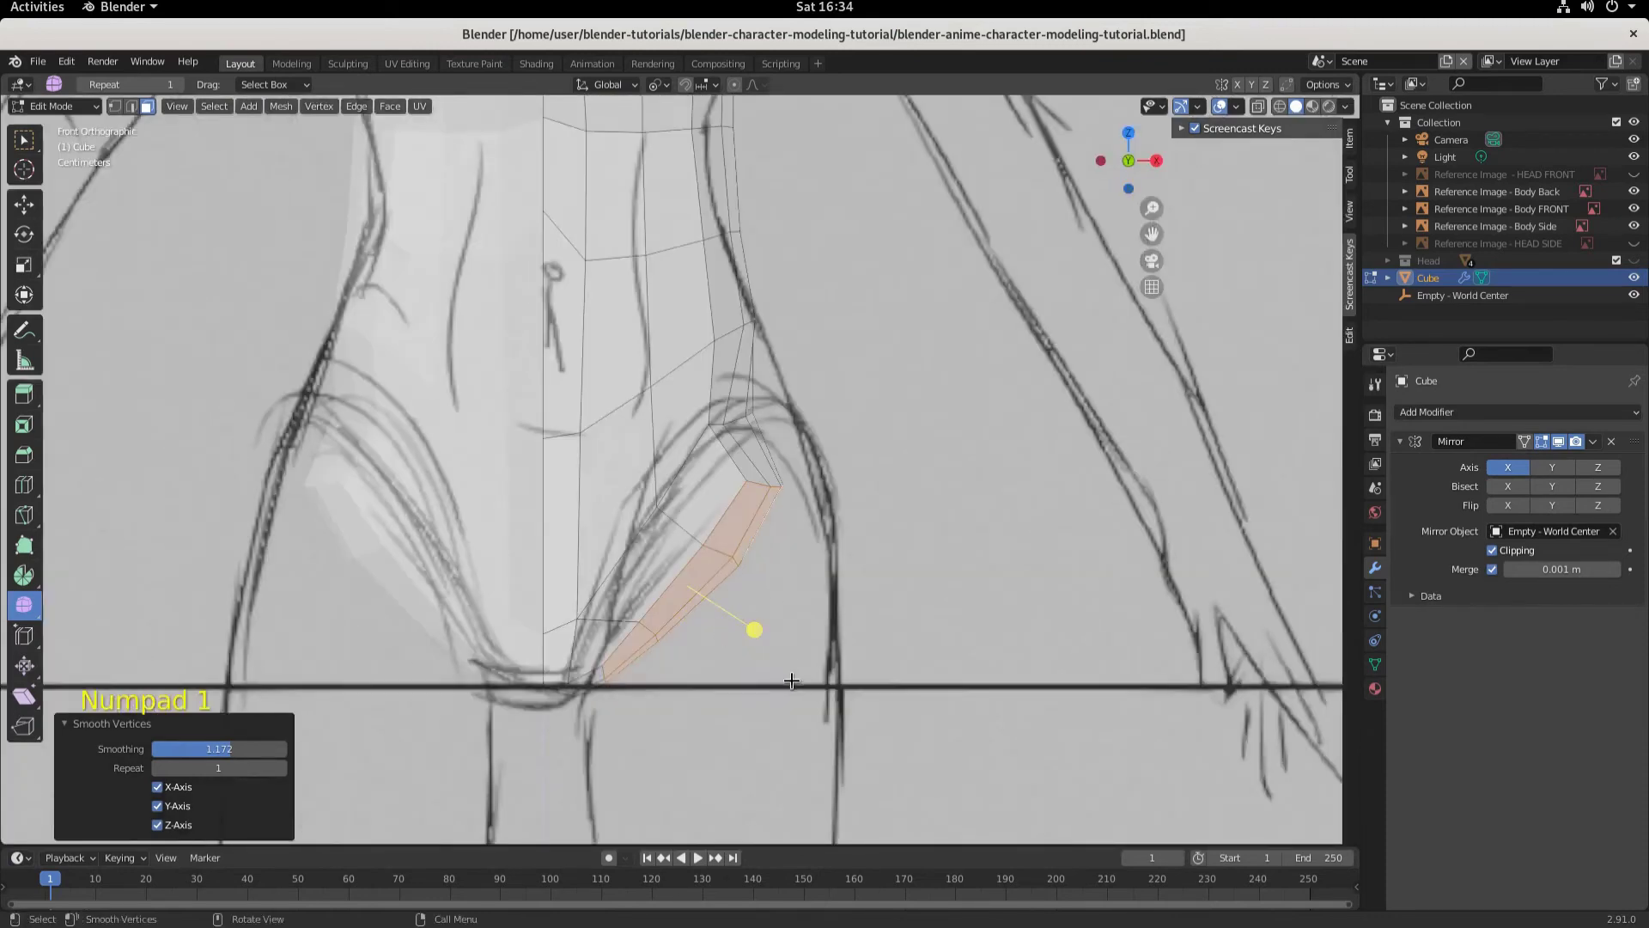
key(g)
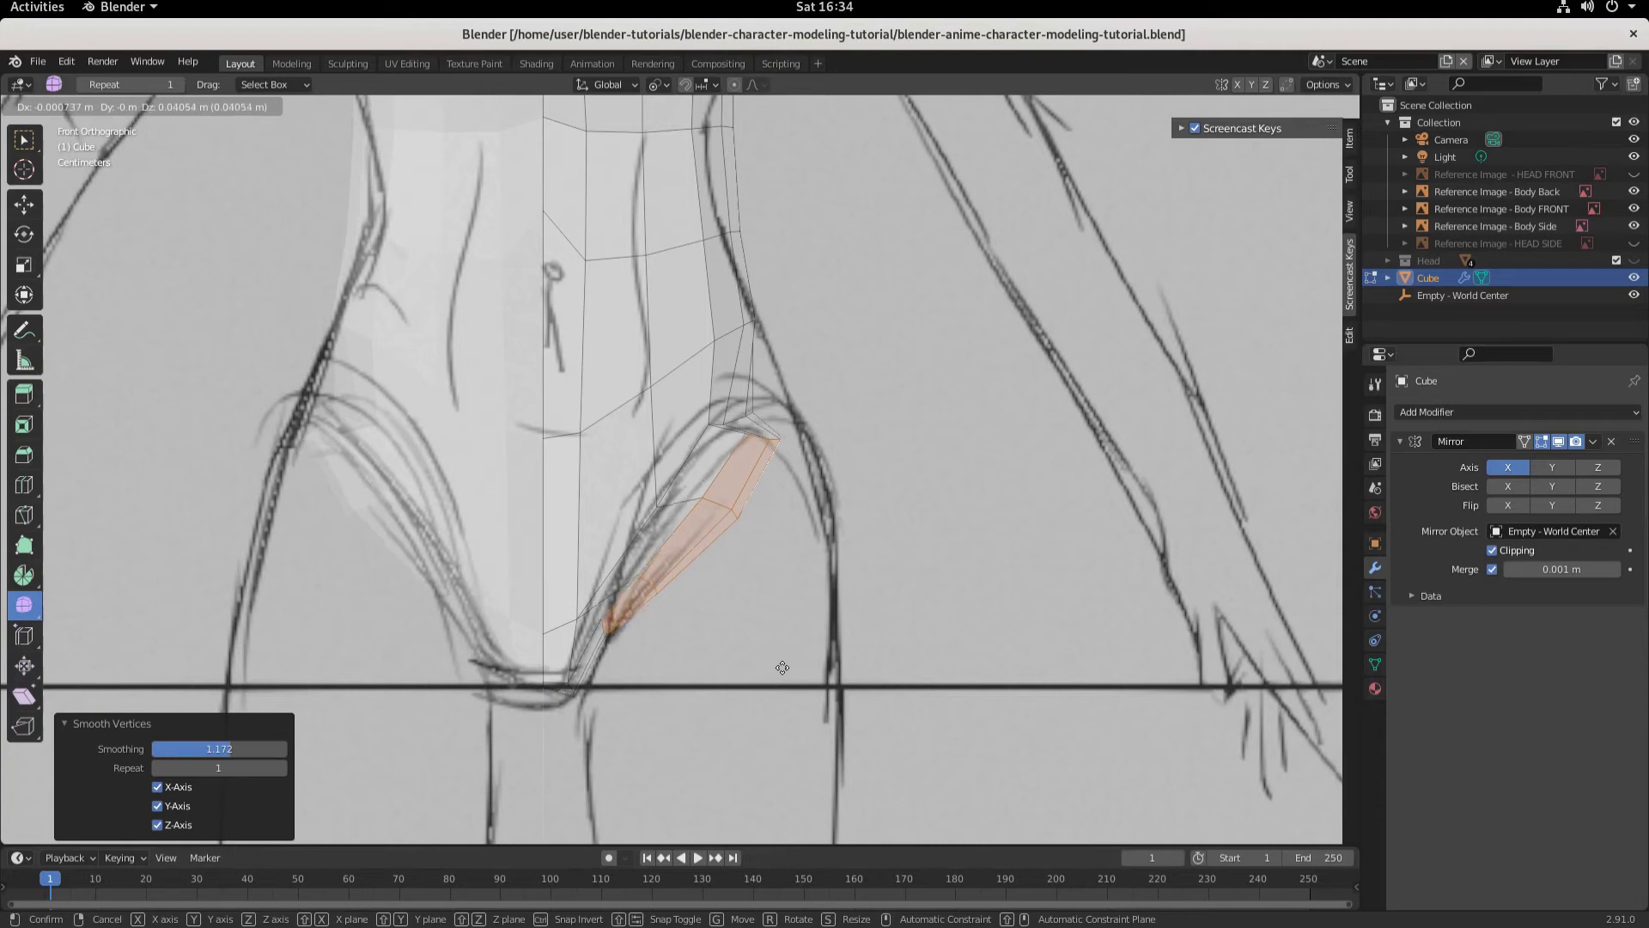
click(781, 668)
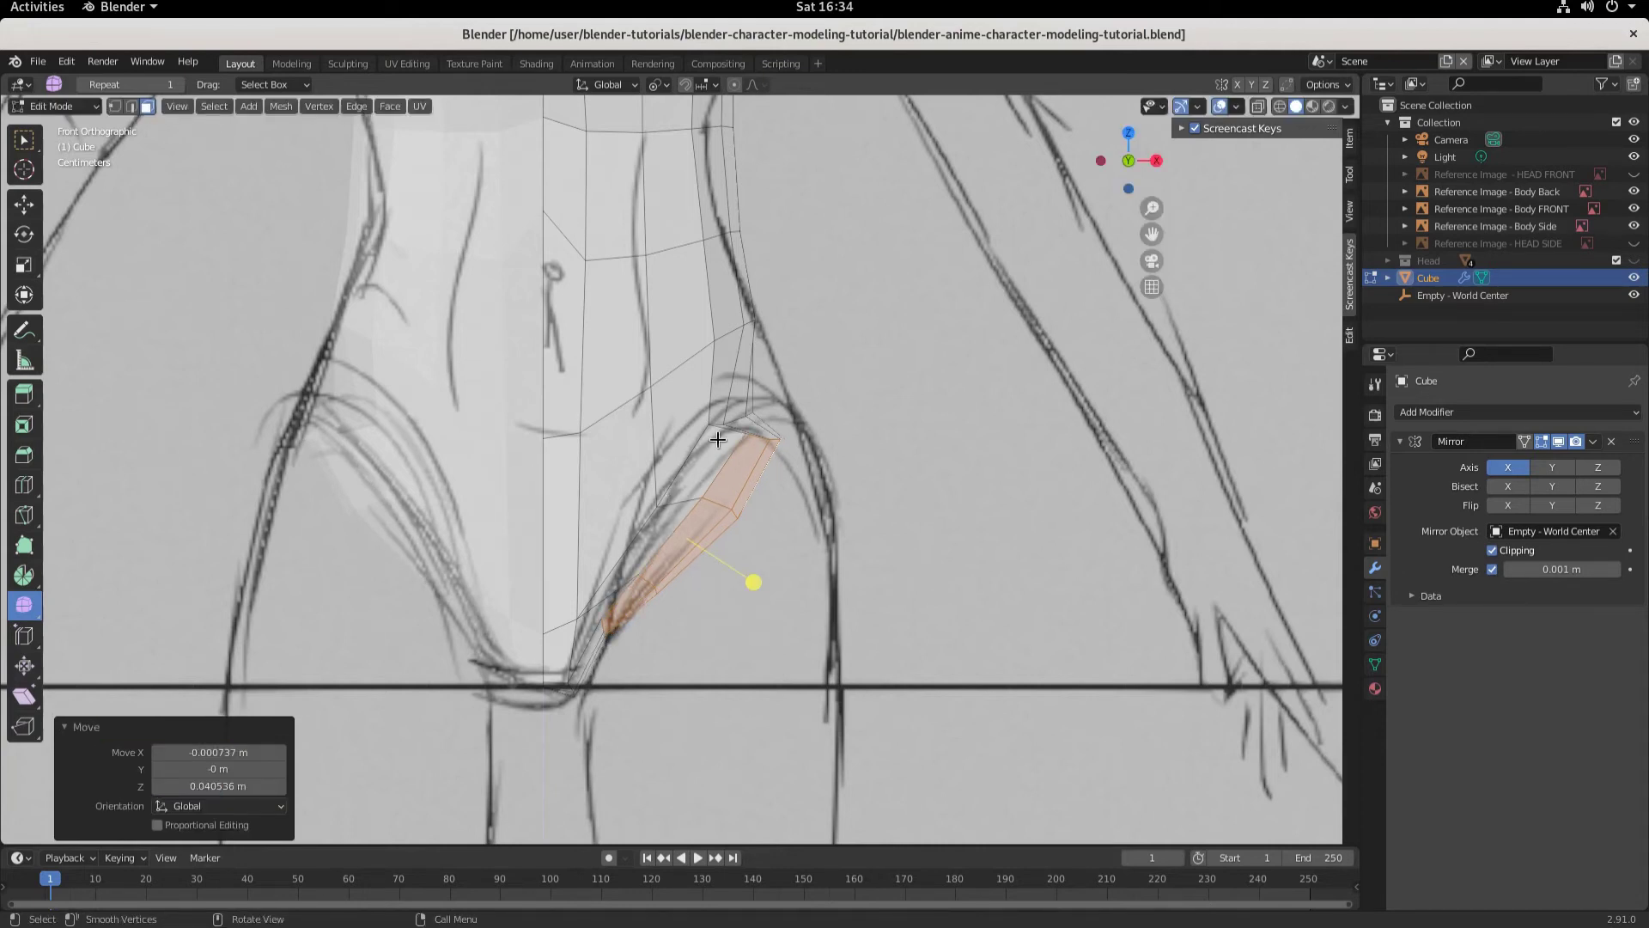
Step: Select the edges along the outer hip above the leg opening and move them about 0.021 m in X and 0.020 m in Z in front view
middle_drag(753, 407, 679, 369)
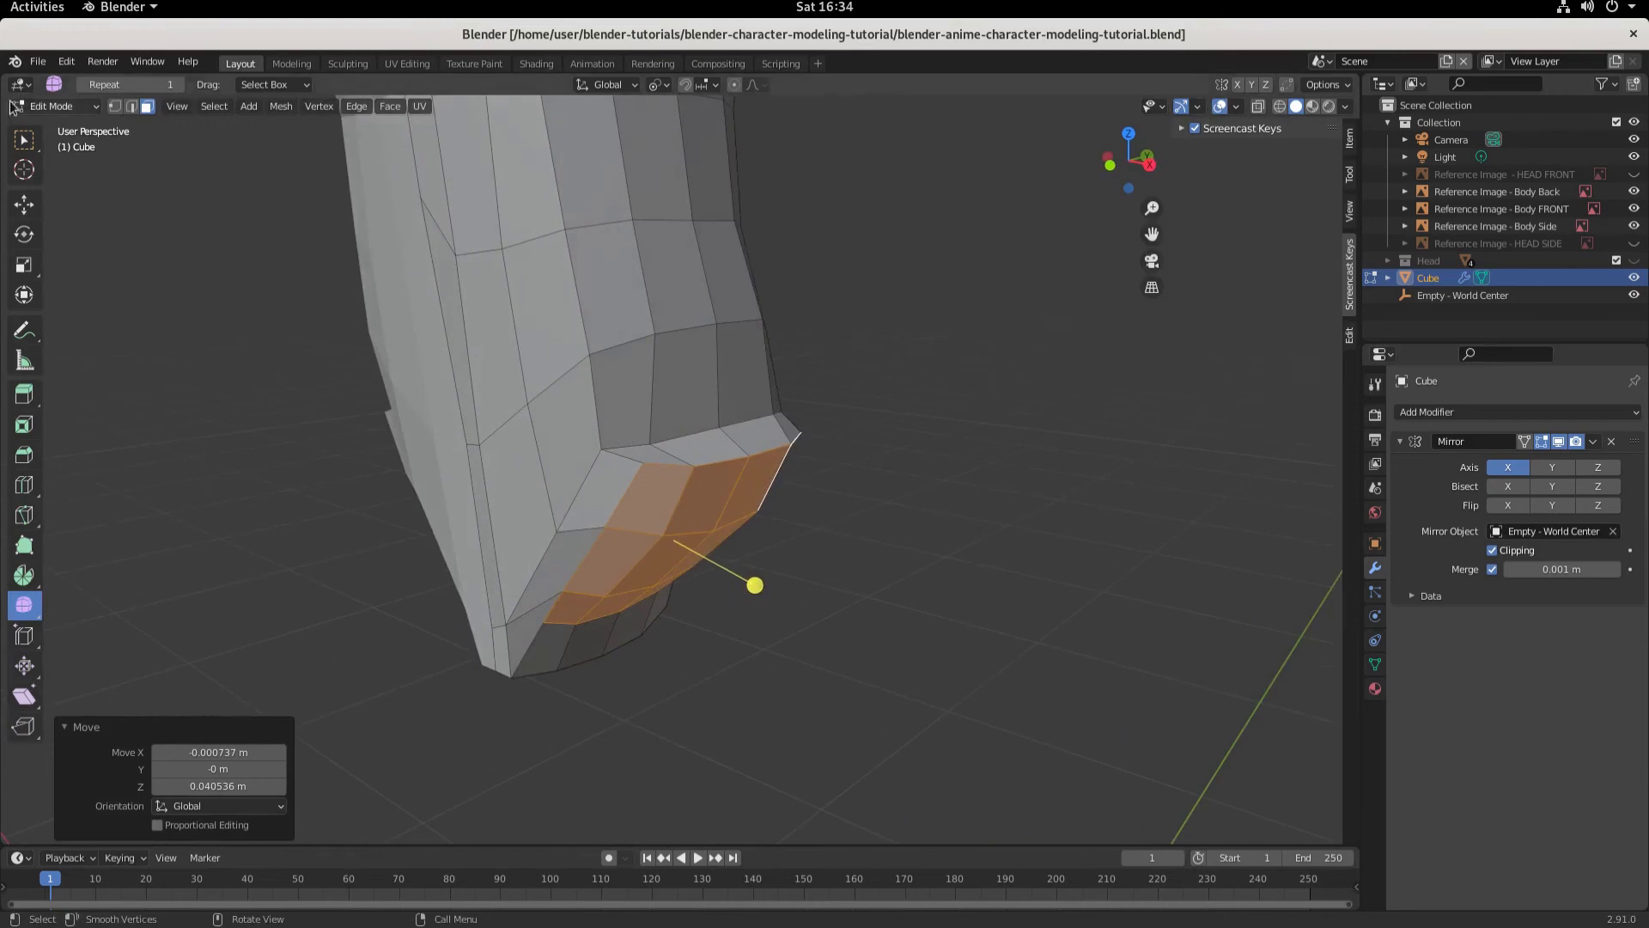
click(131, 106)
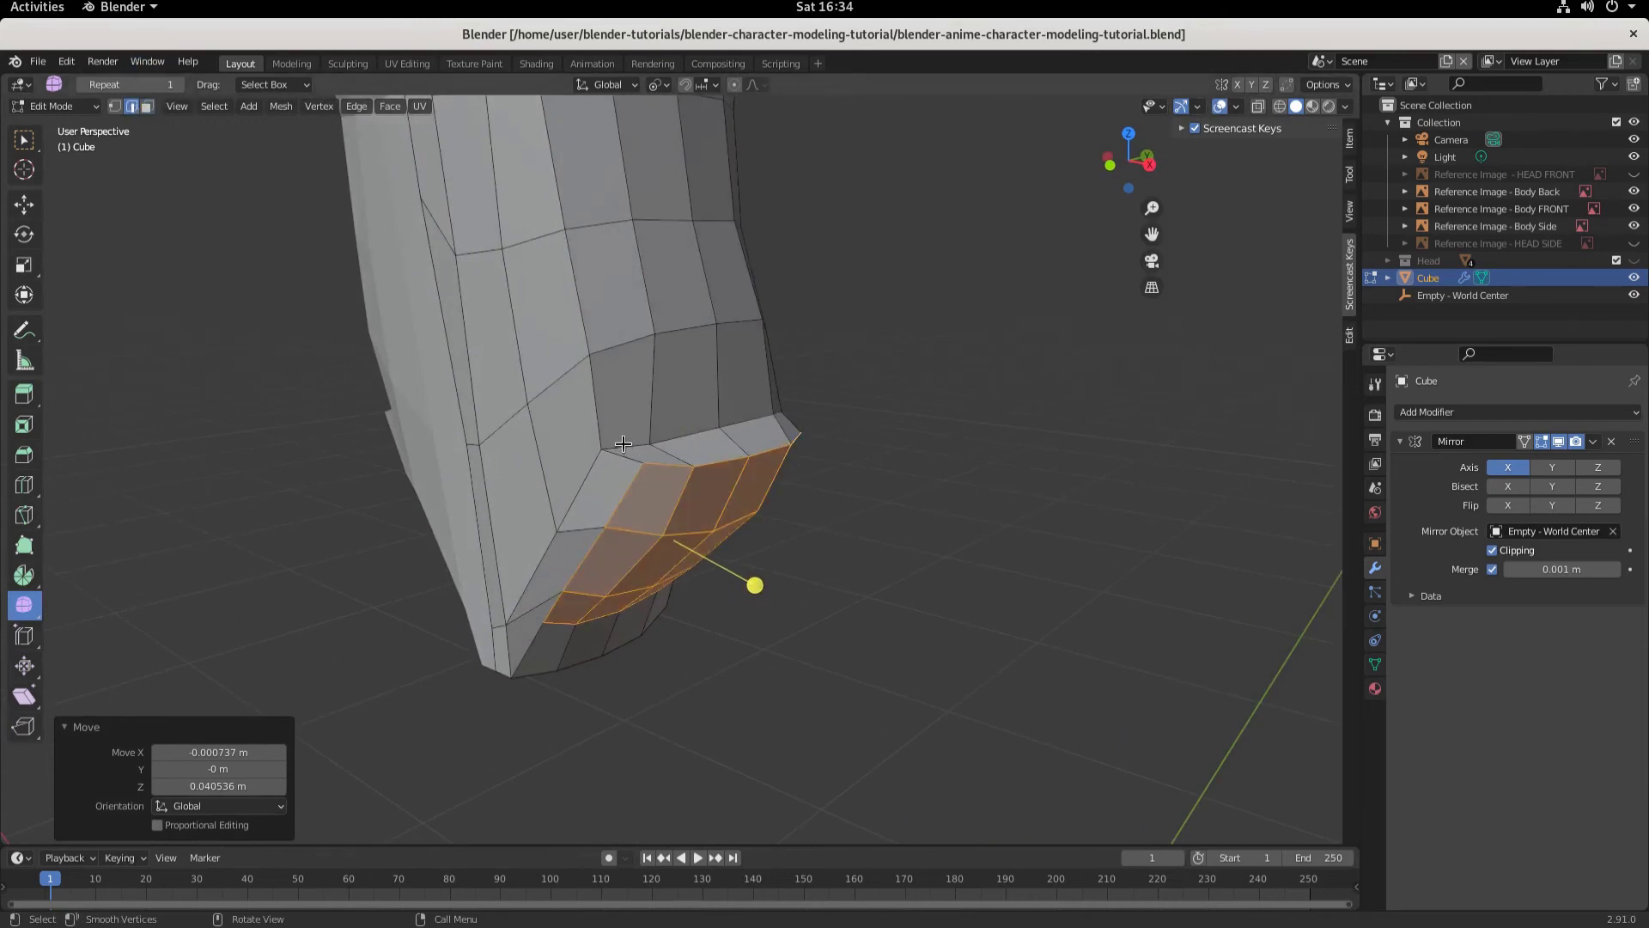
click(652, 438)
key(shift)
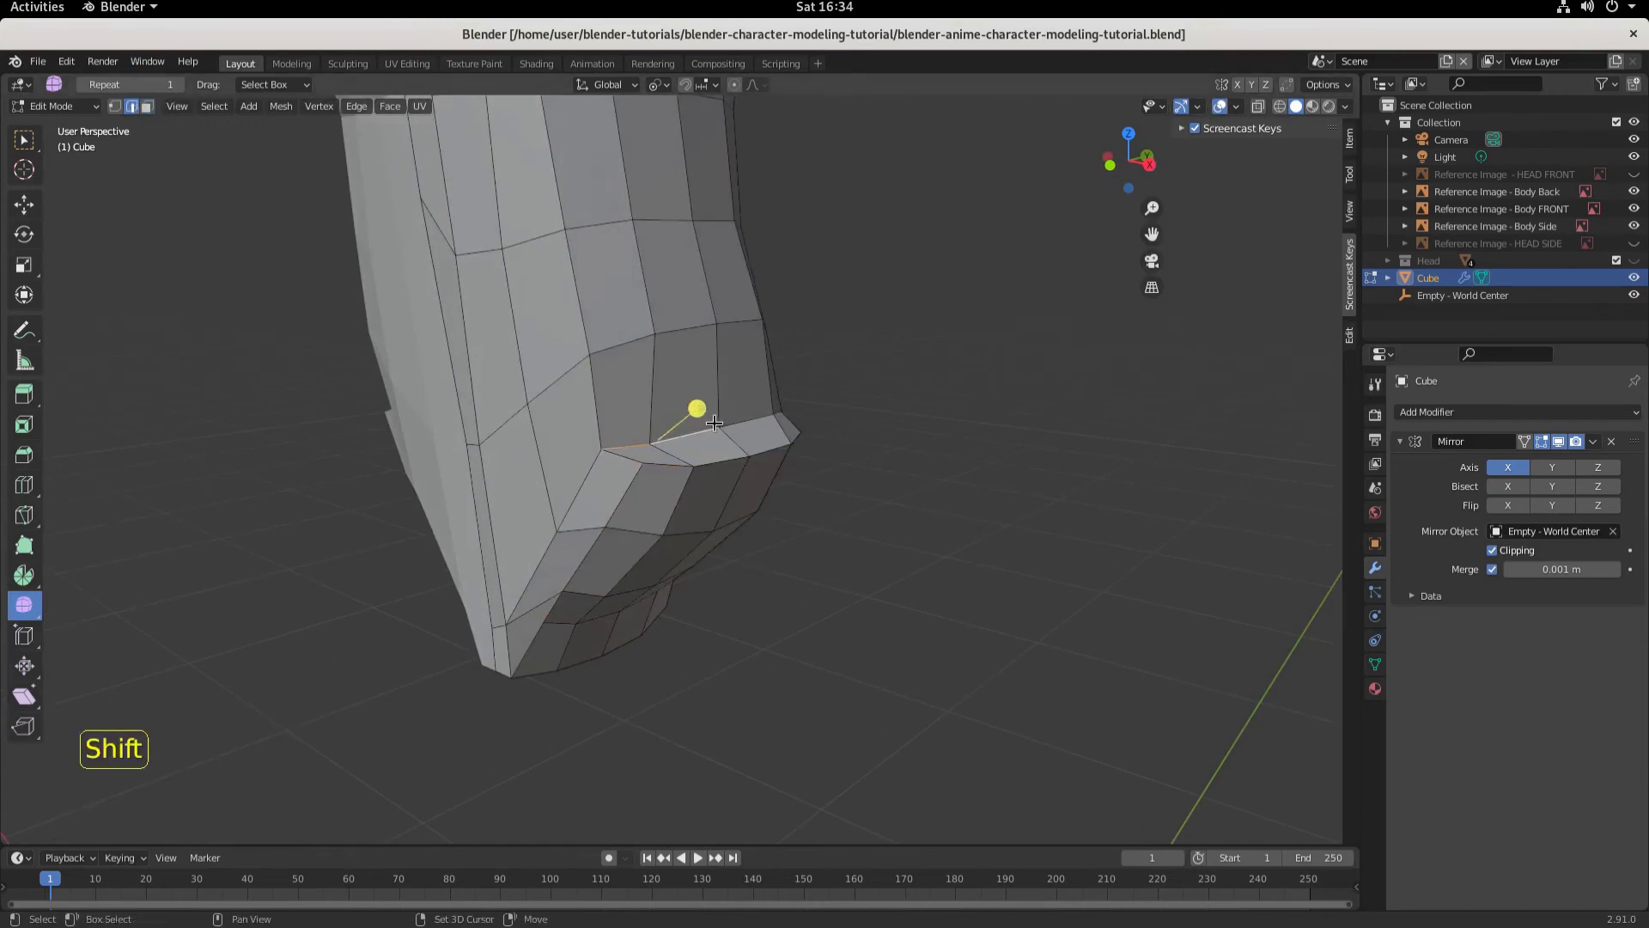
middle_drag(810, 398, 769, 436)
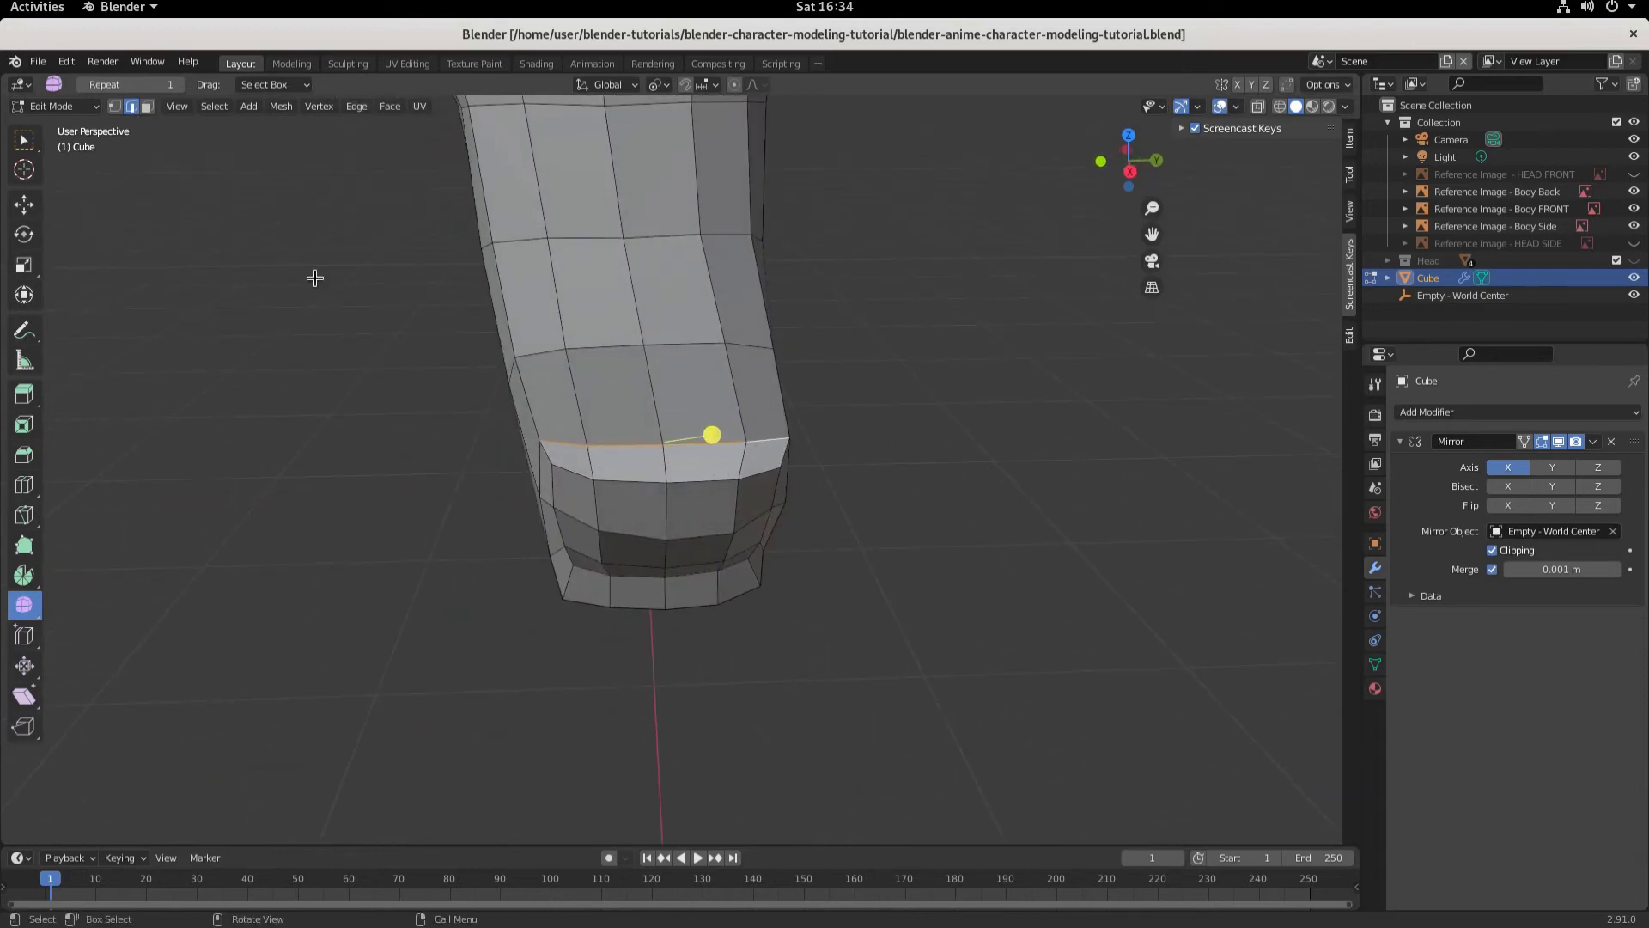
key(KP_1)
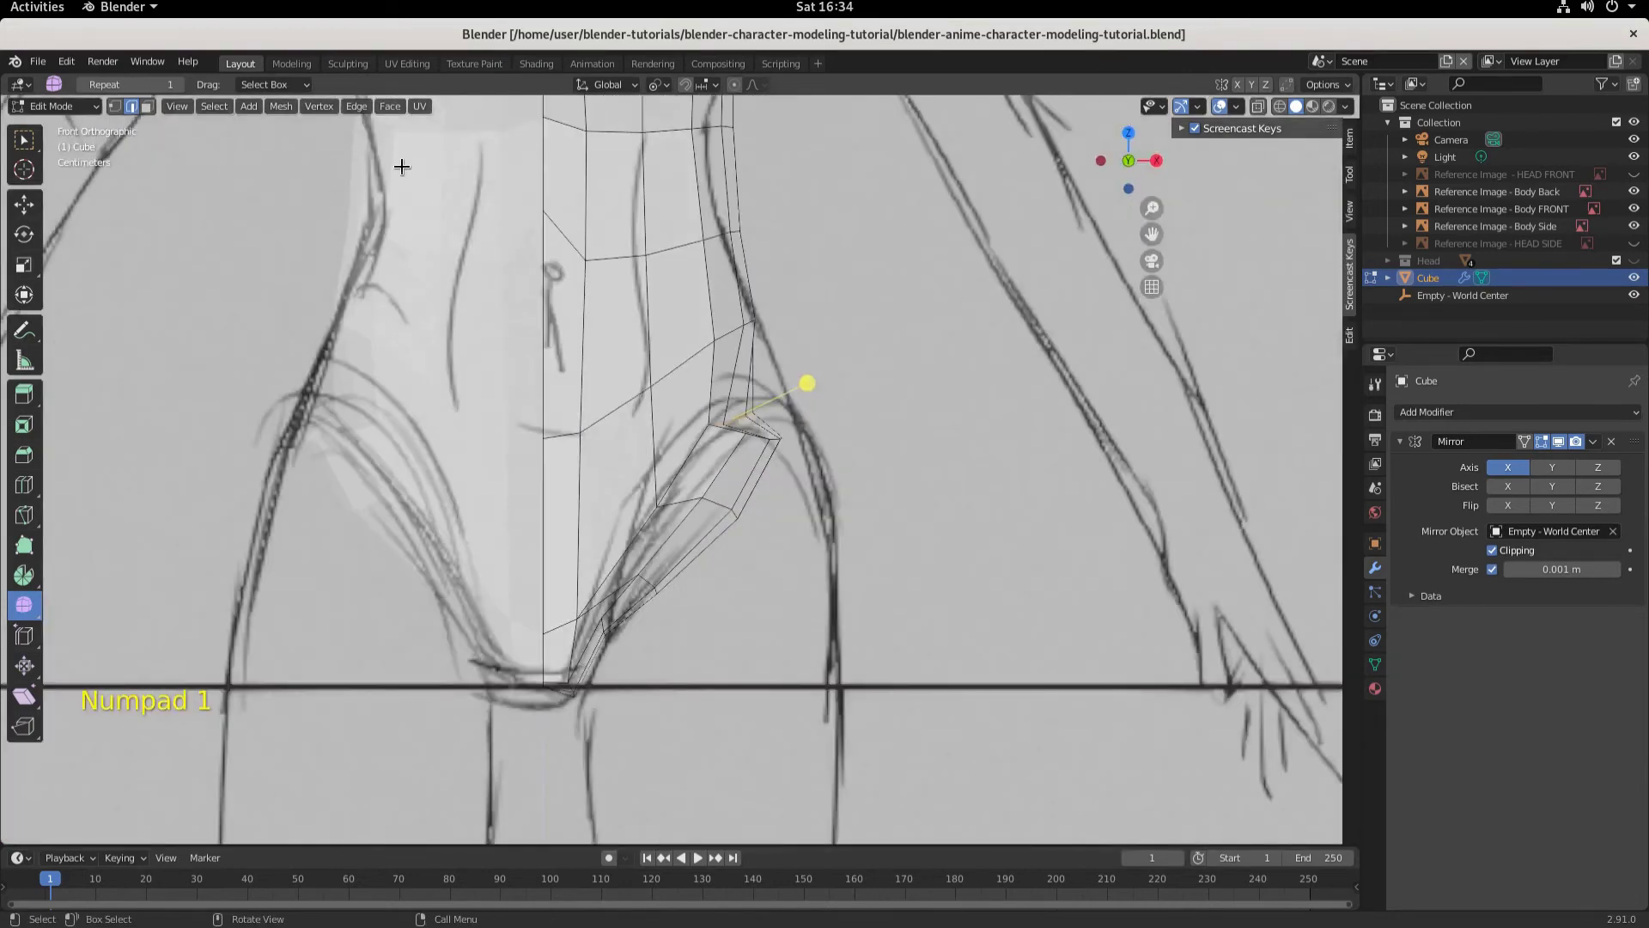
click(23, 140)
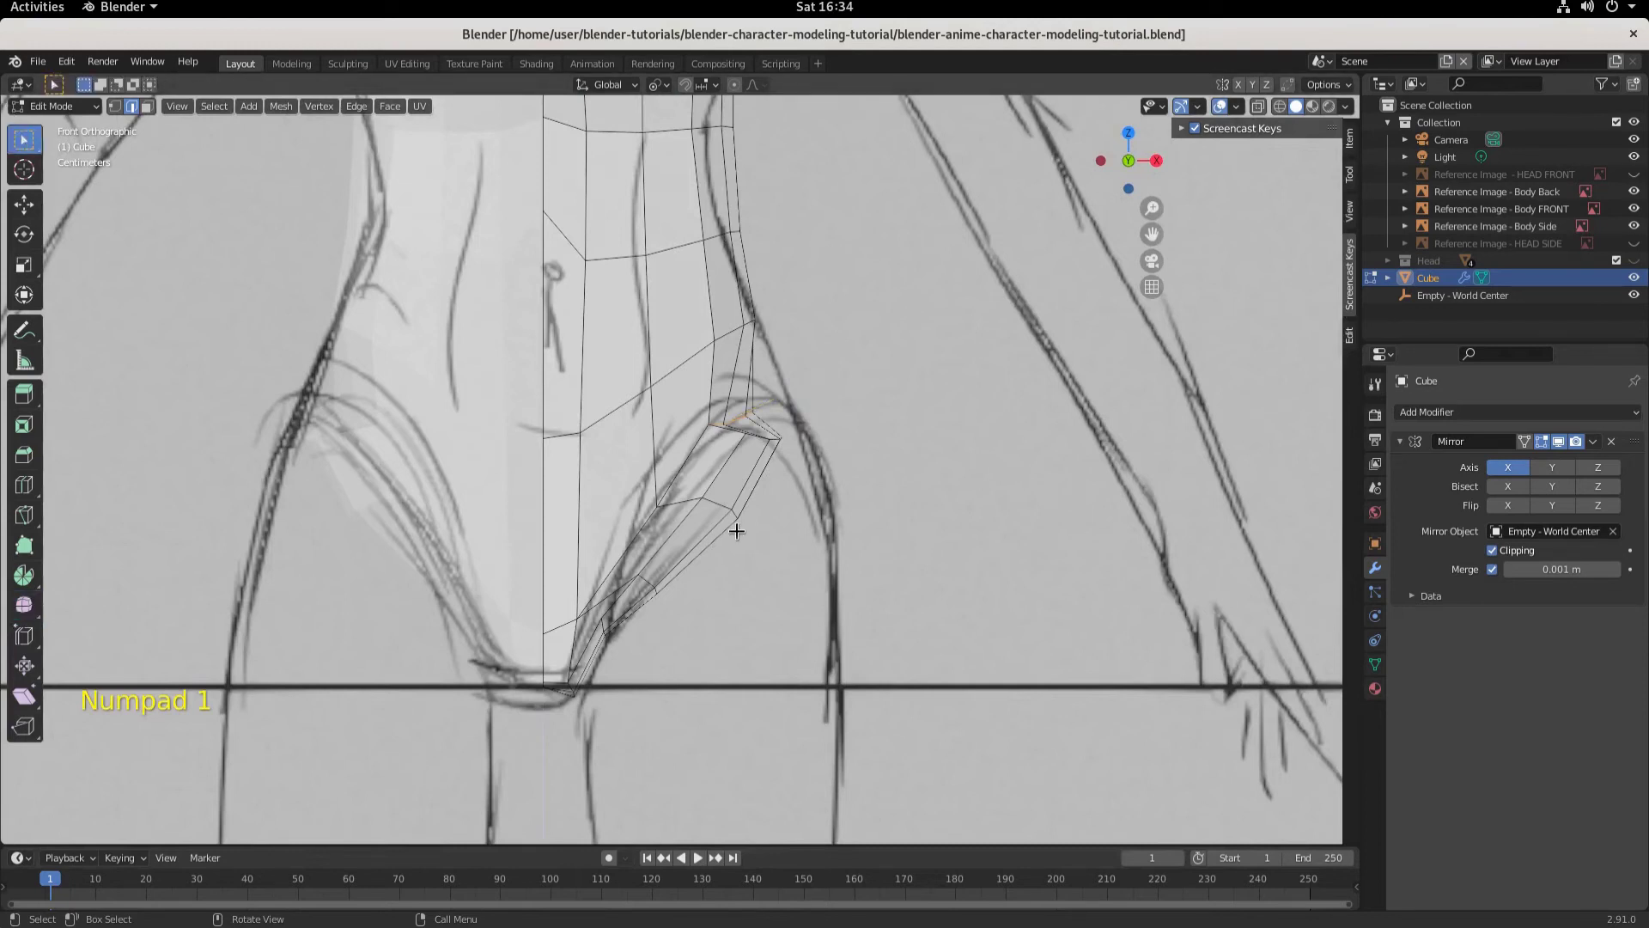
key(g)
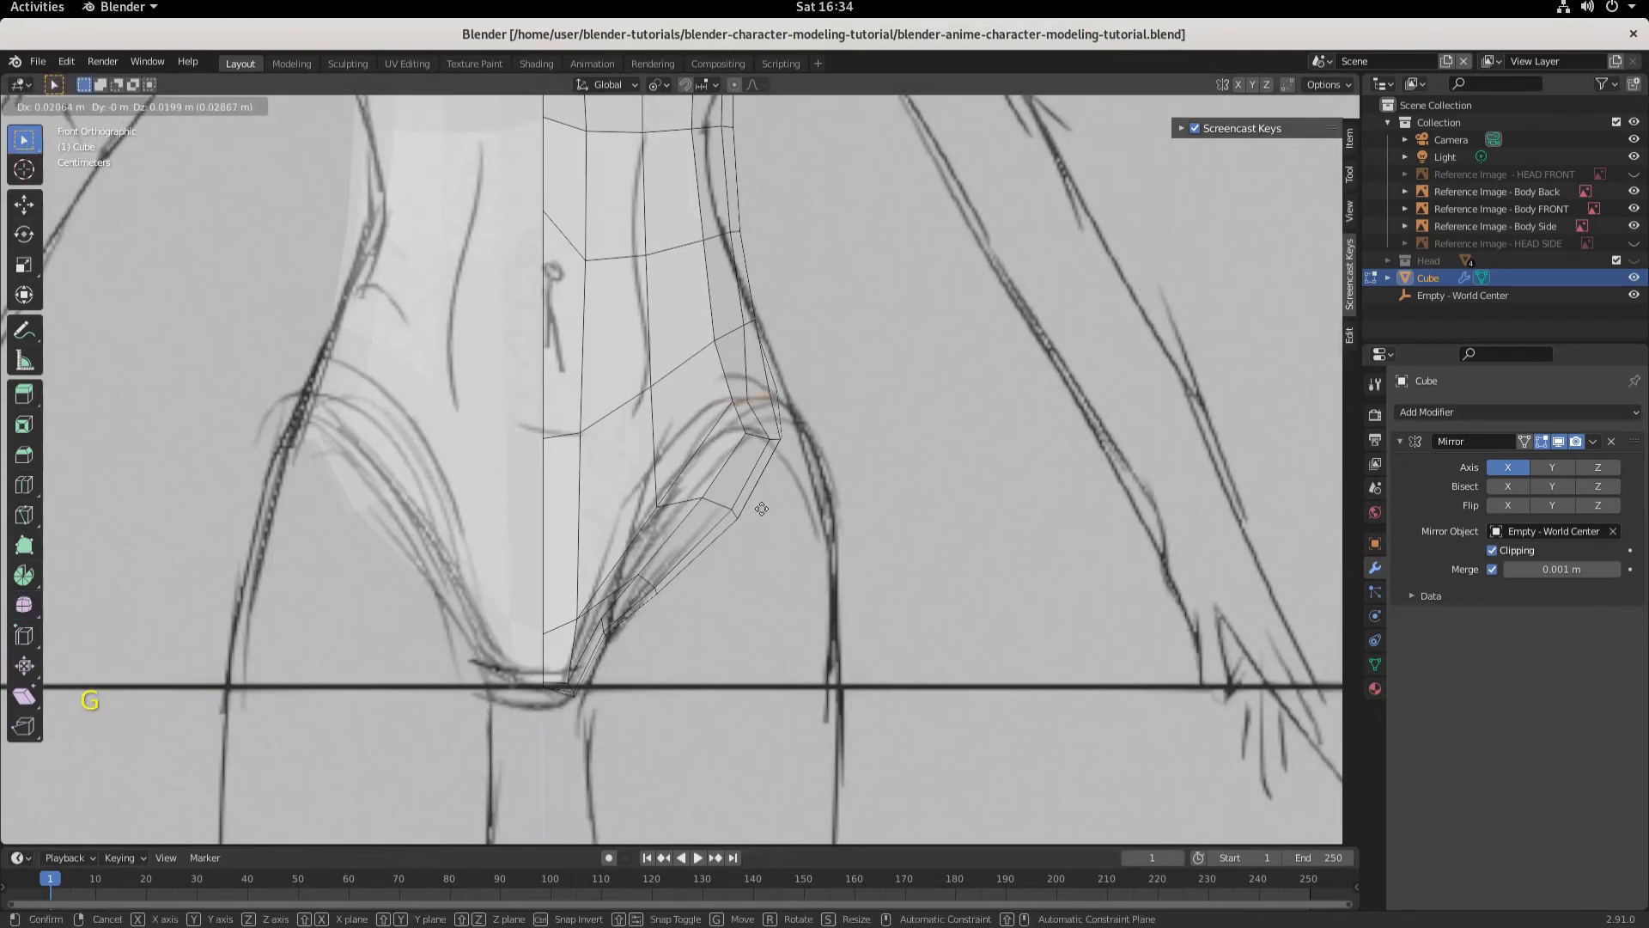
click(762, 508)
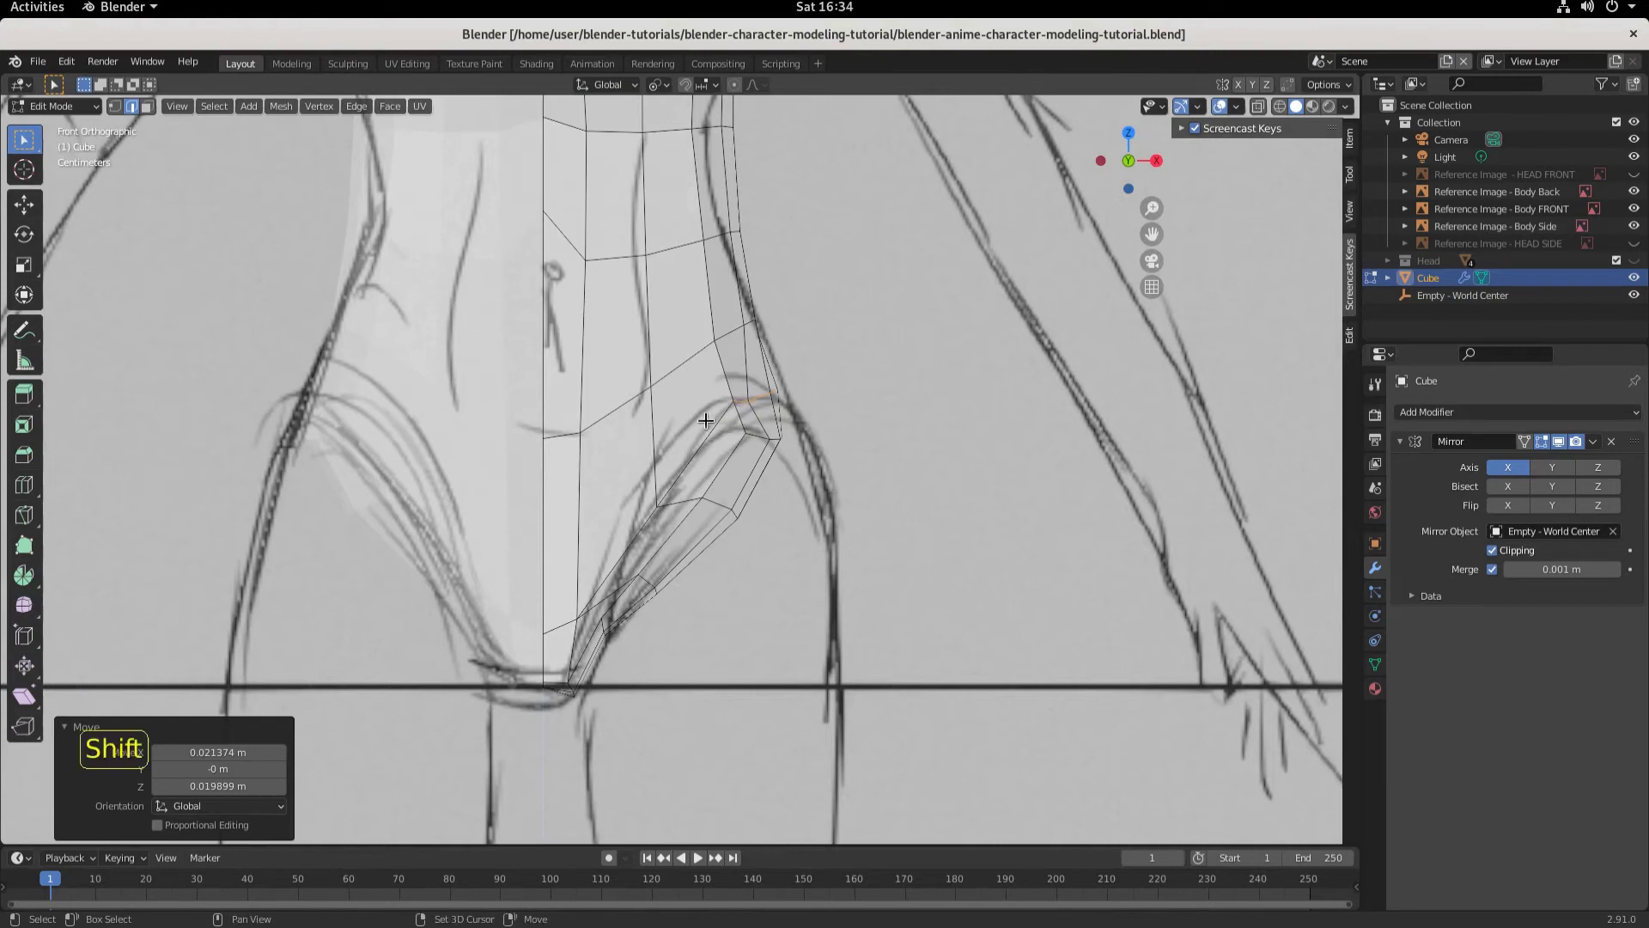
Step: Extend the edge selection around the whole leg opening where the thigh joins the pelvis, and smooth its vertices by about 0.513
alt+shift+click(741, 402)
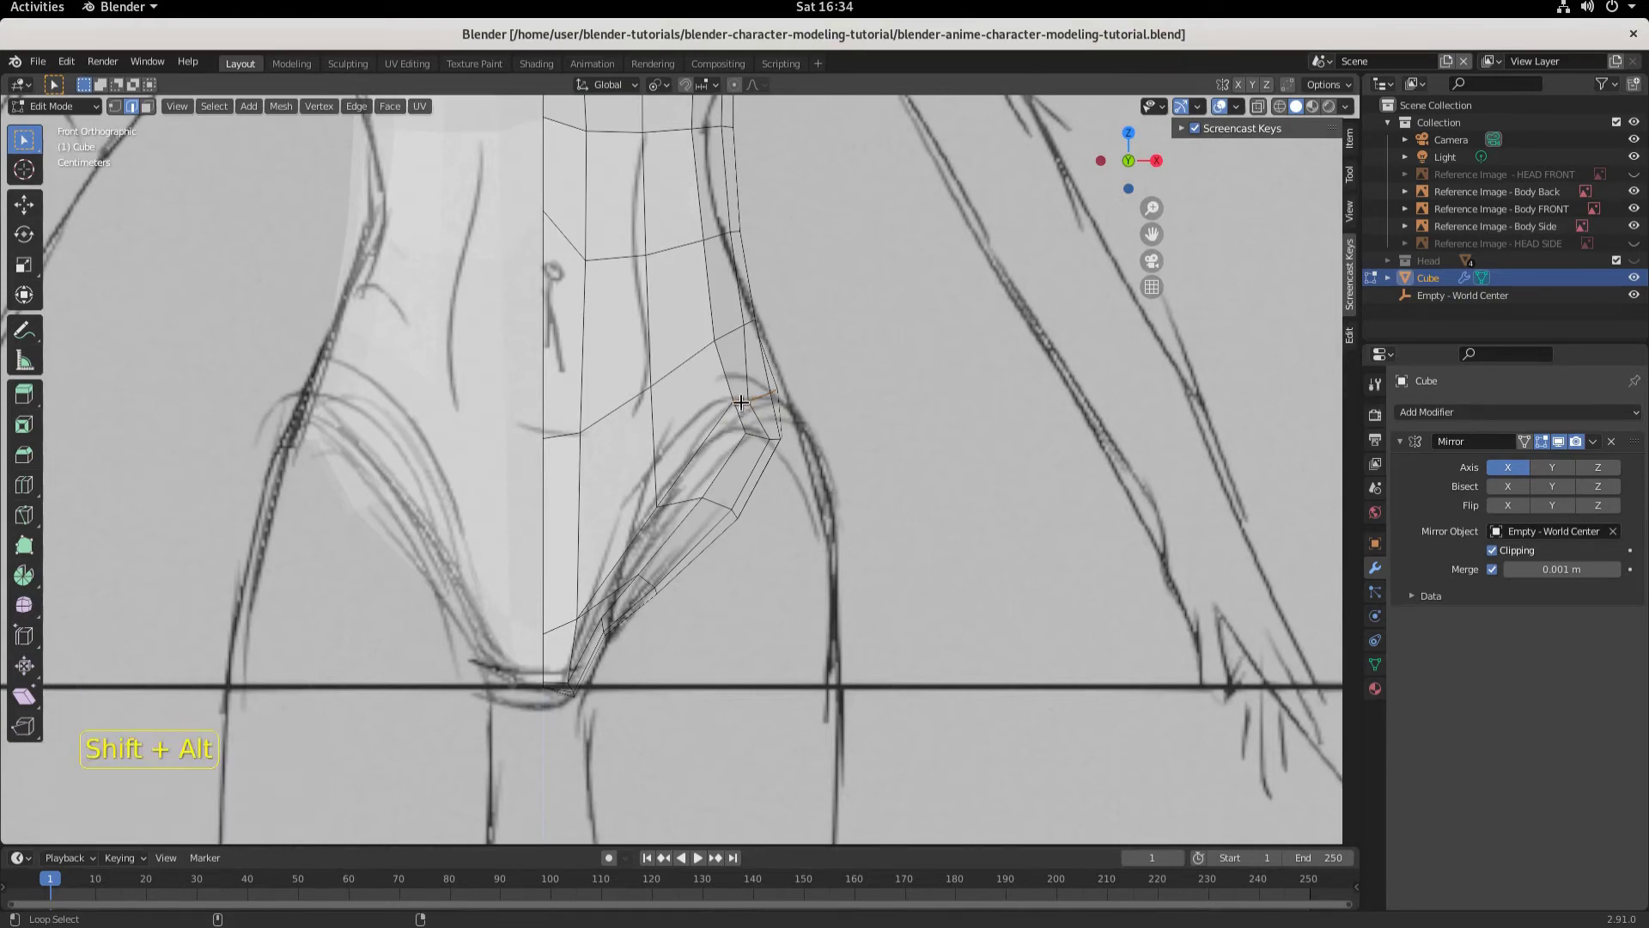
alt+shift+click(710, 425)
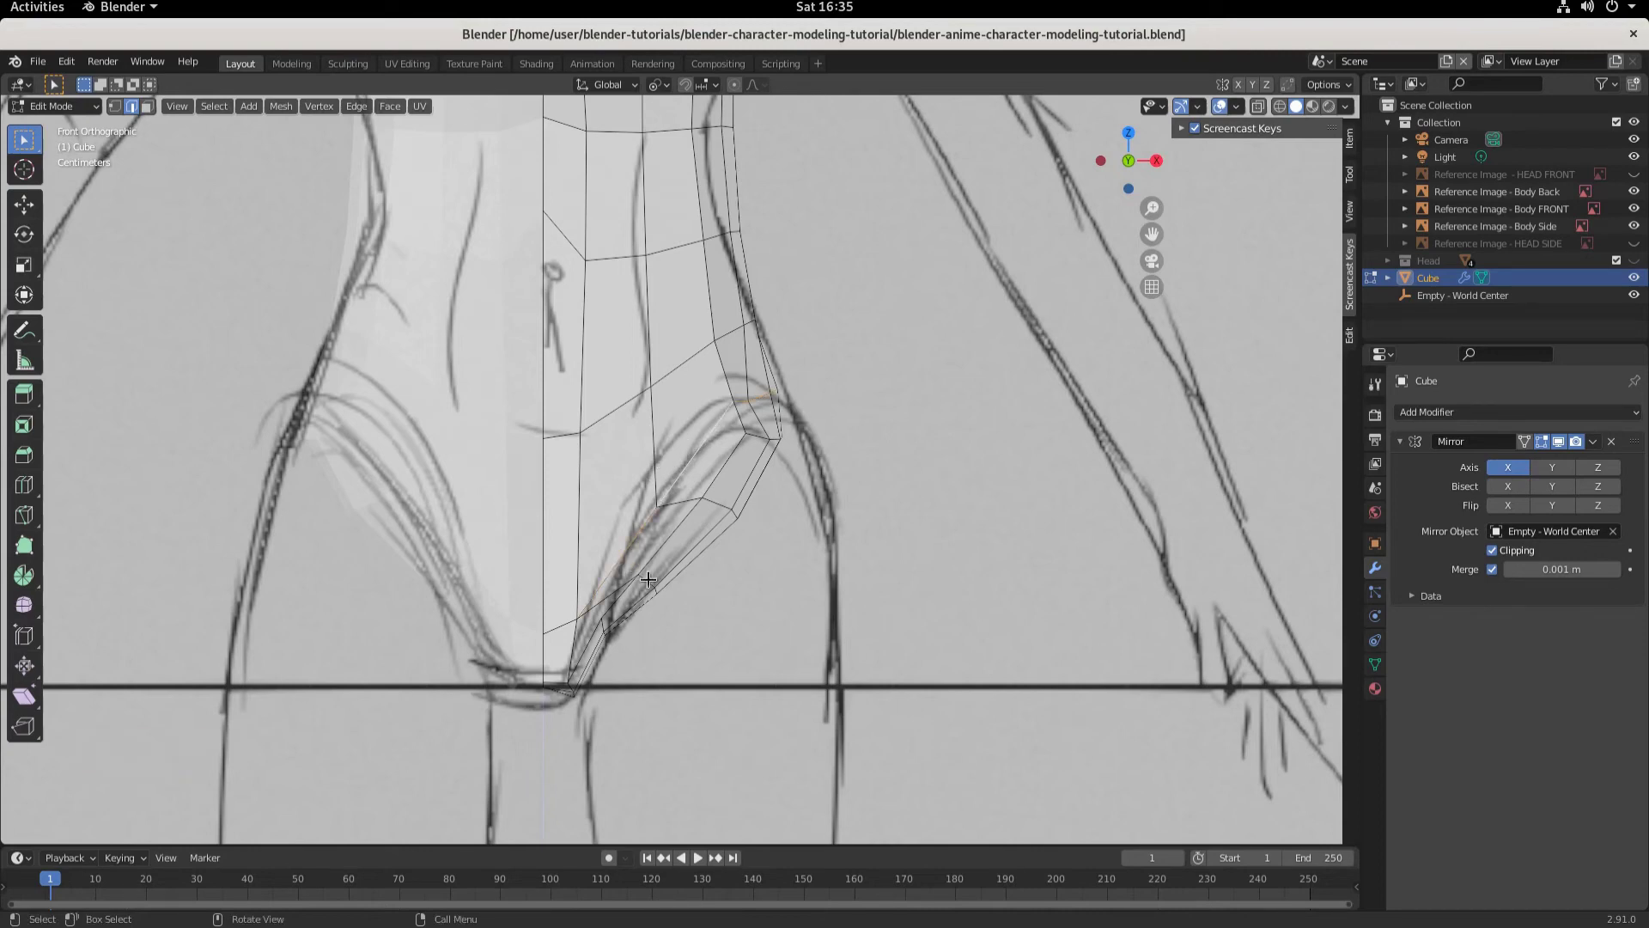
mouse_move(699, 437)
middle_down()
mouse_move(636, 512)
mouse_move(637, 471)
mouse_move(312, 519)
mouse_move(877, 636)
mouse_move(850, 608)
middle_up()
key(shift)
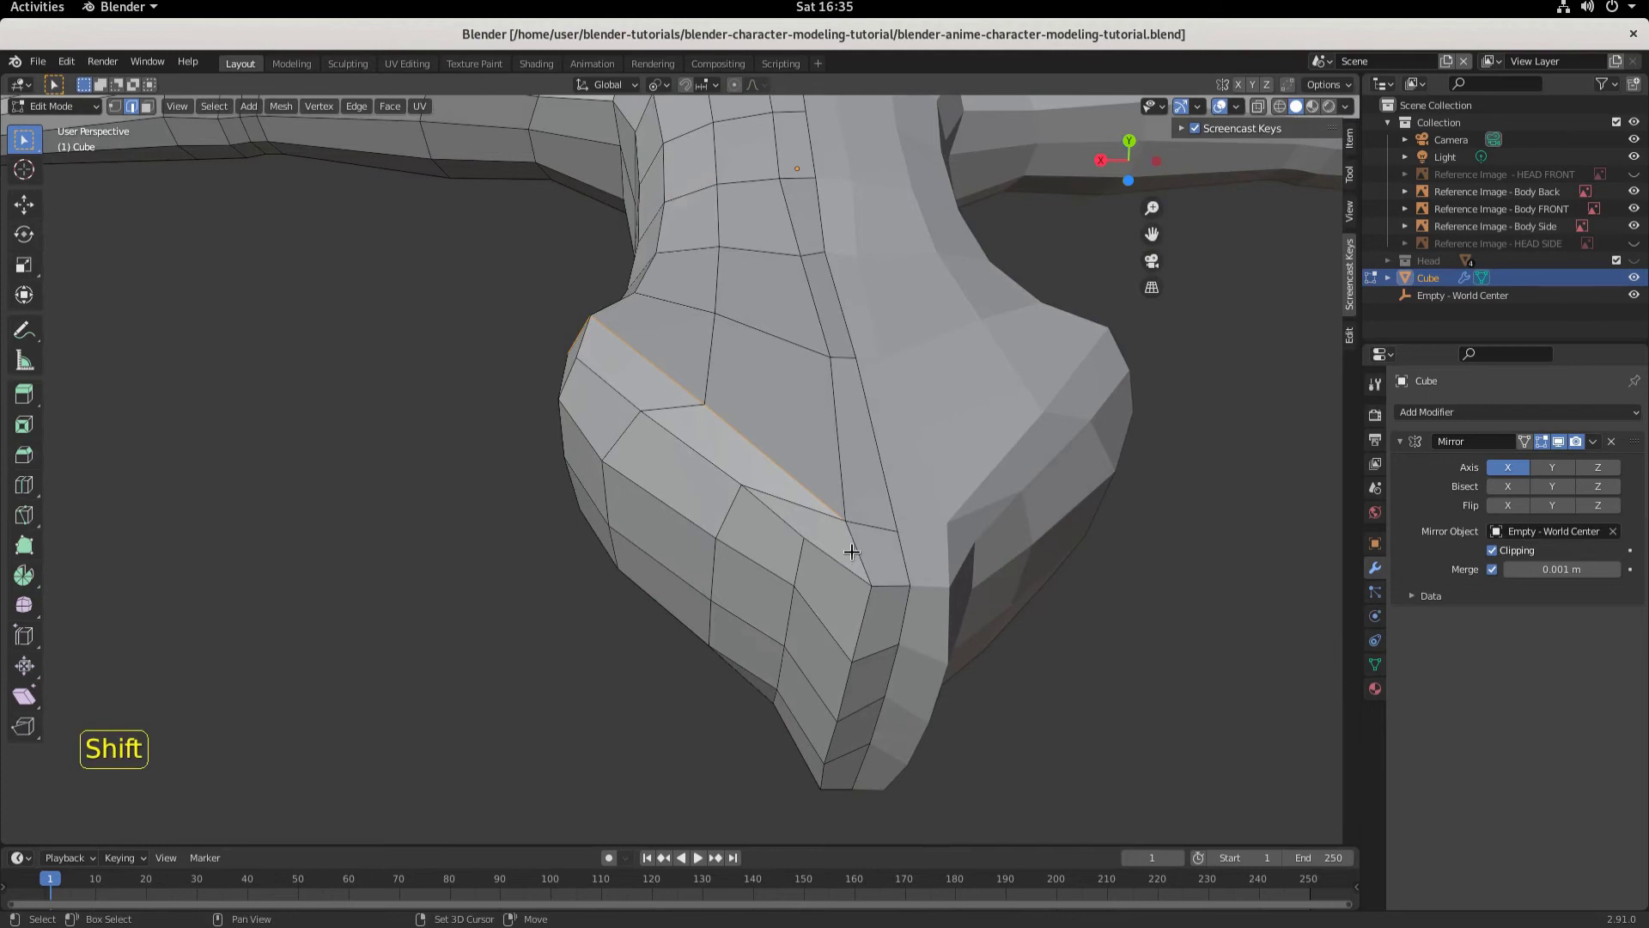
shift+click(856, 554)
shift+click(857, 631)
shift+click(847, 690)
middle_drag(846, 690, 799, 681)
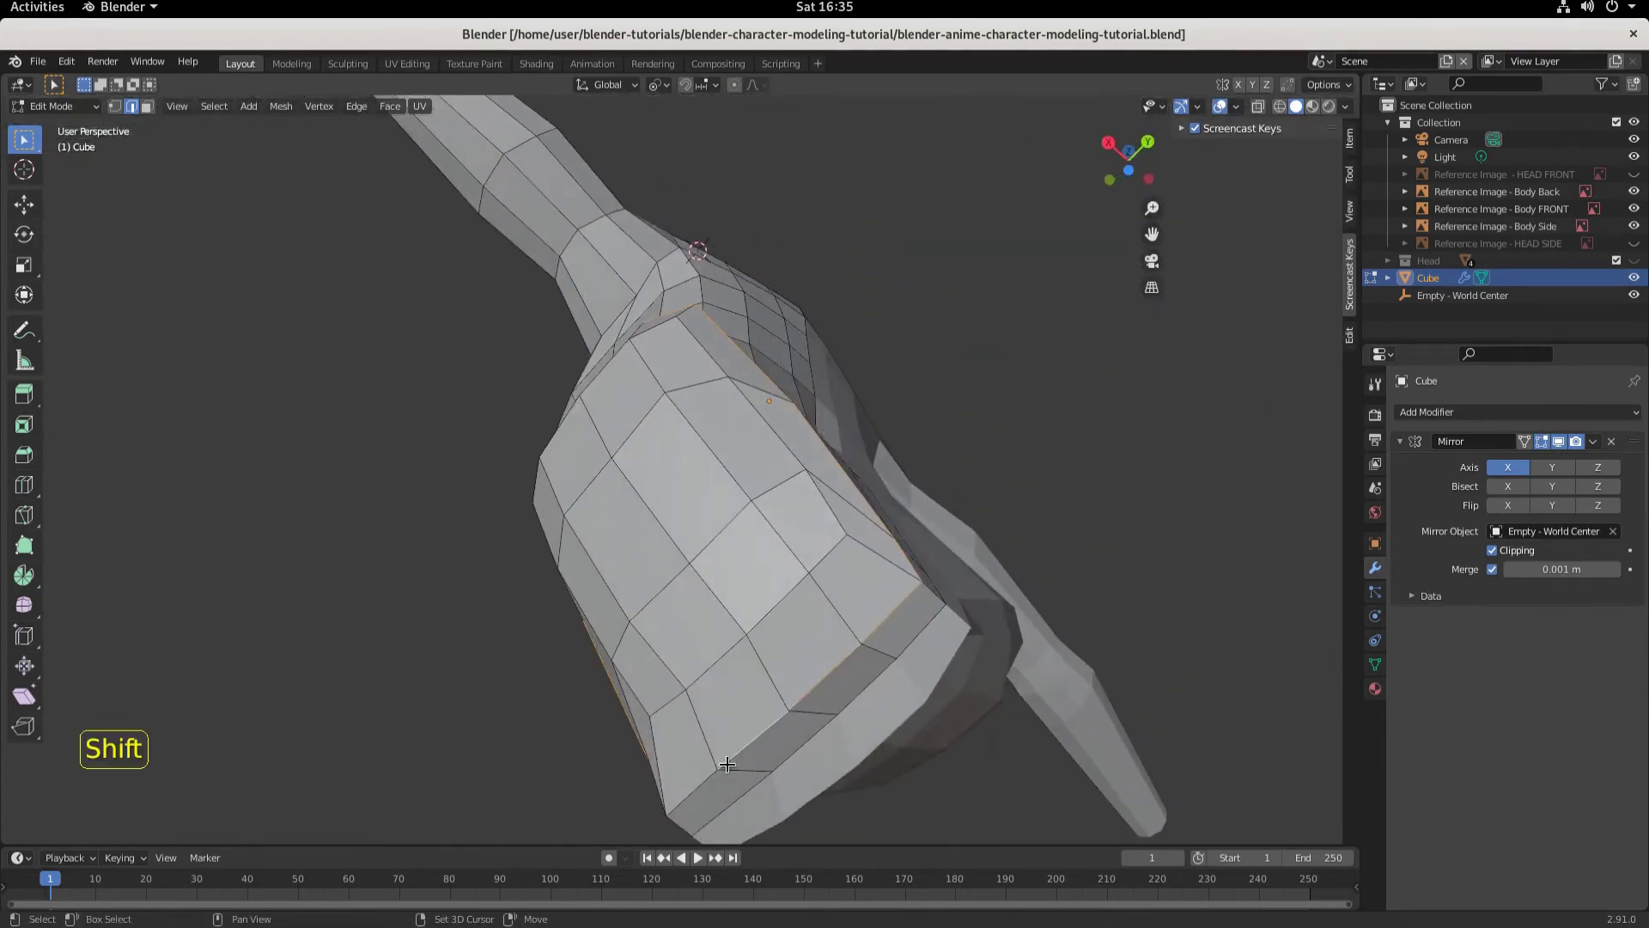
shift+click(702, 780)
middle_drag(703, 780, 567, 649)
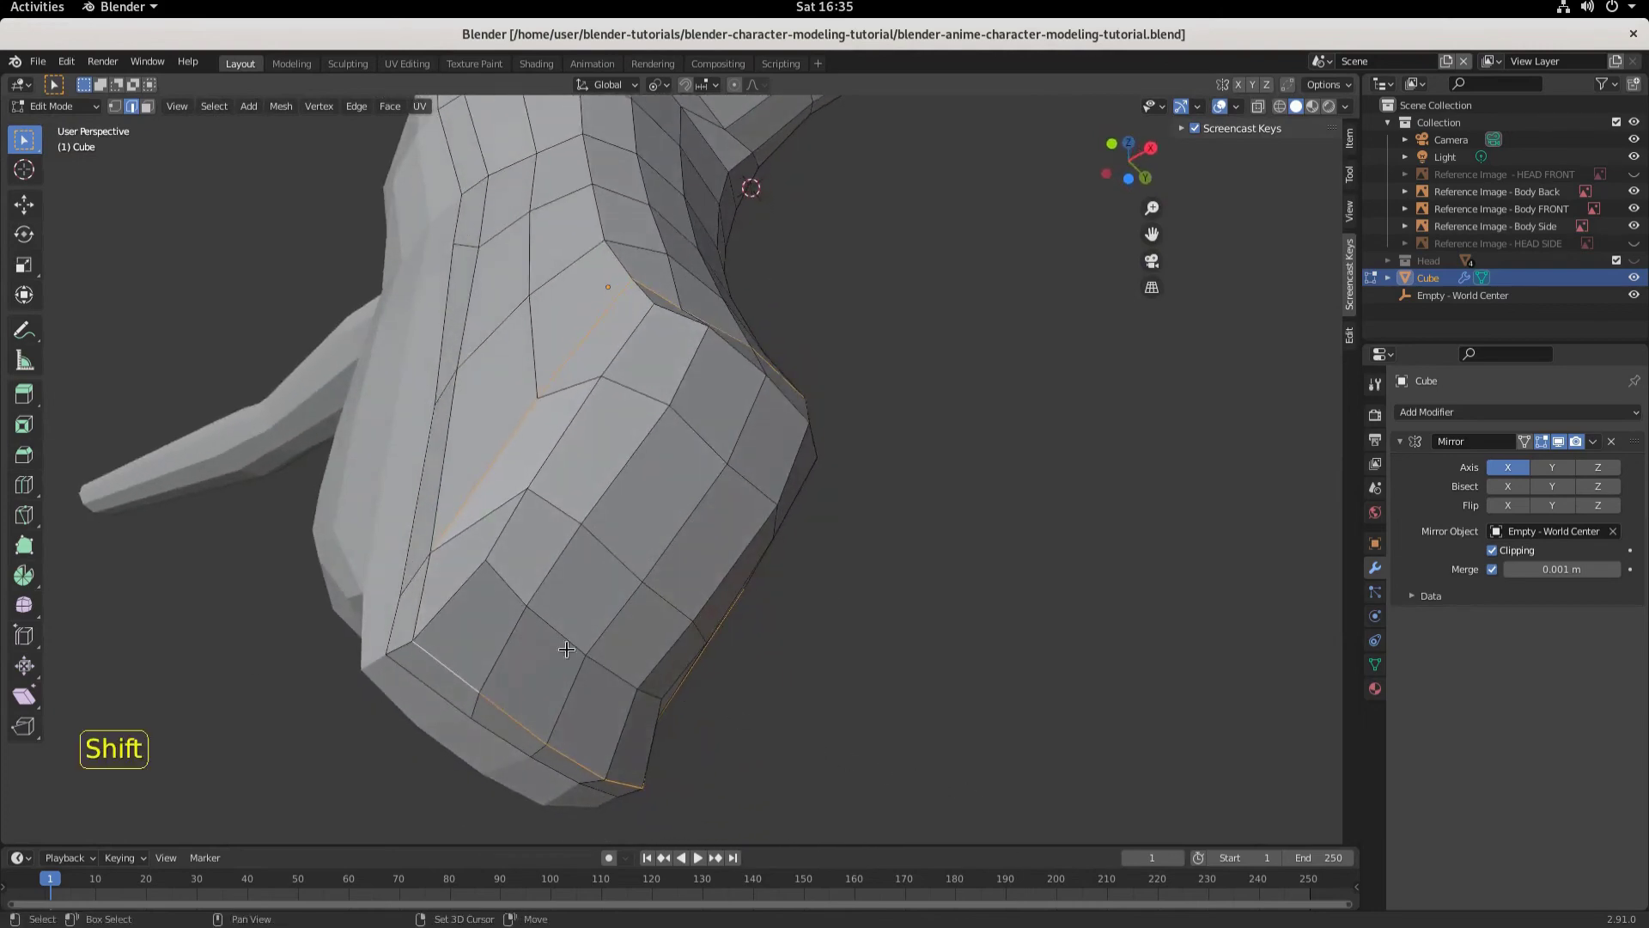
shift+click(429, 589)
middle_drag(429, 589, 262, 668)
click(25, 606)
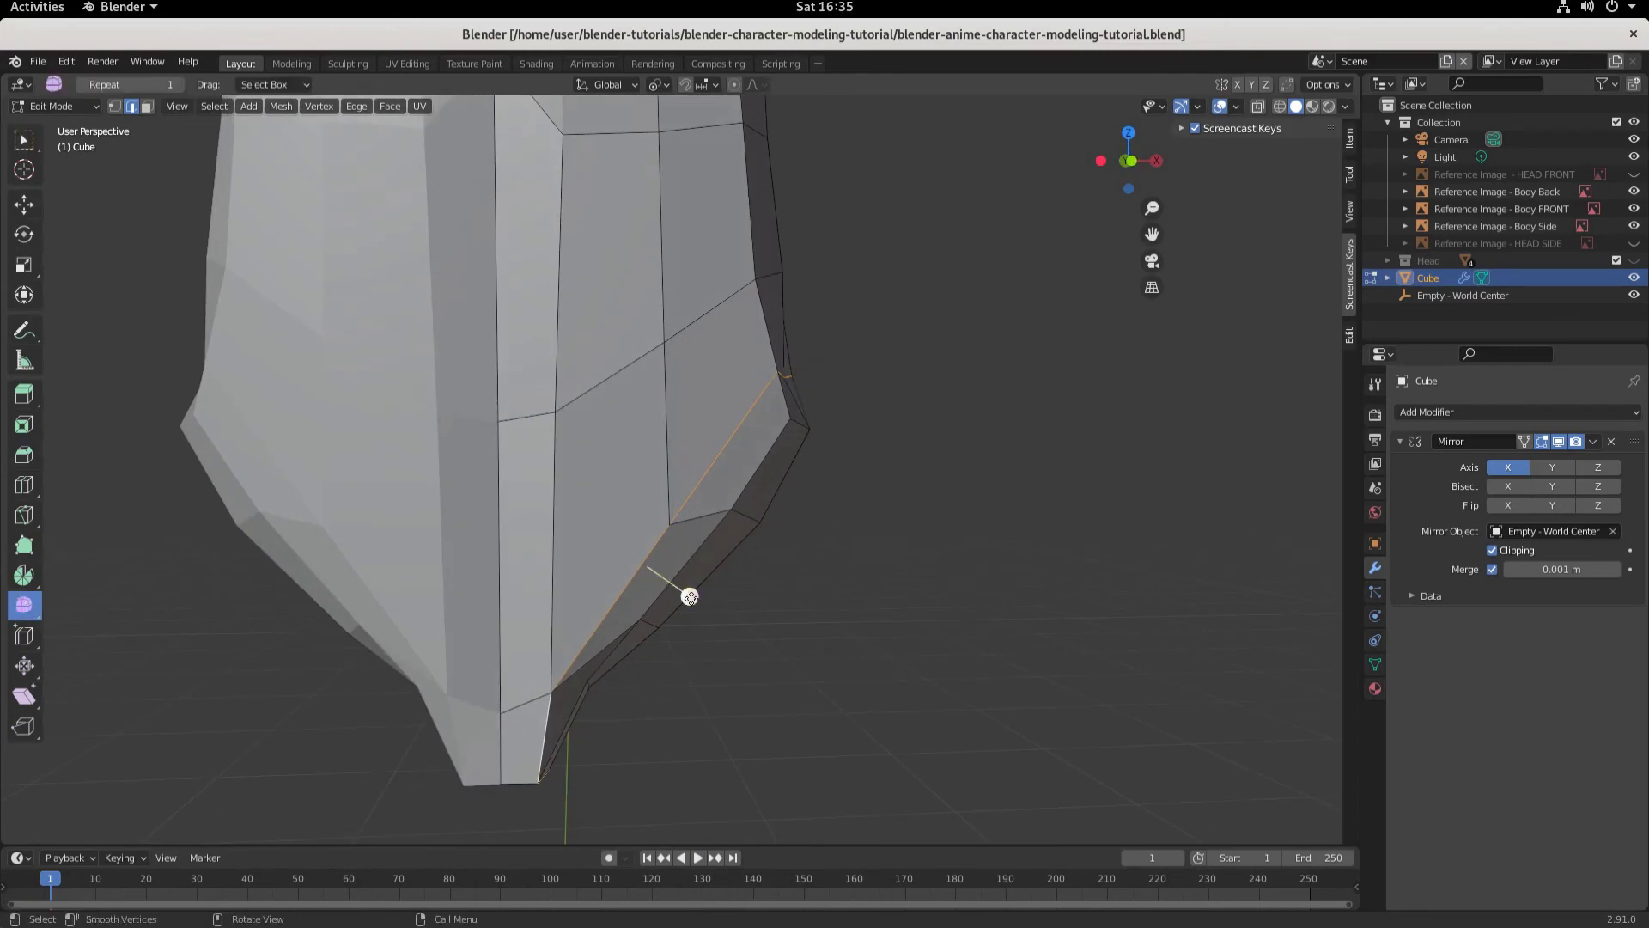
drag(690, 597, 868, 589)
mouse_move(931, 656)
middle_down()
mouse_move(799, 578)
mouse_move(707, 556)
mouse_move(559, 633)
mouse_move(902, 655)
middle_up()
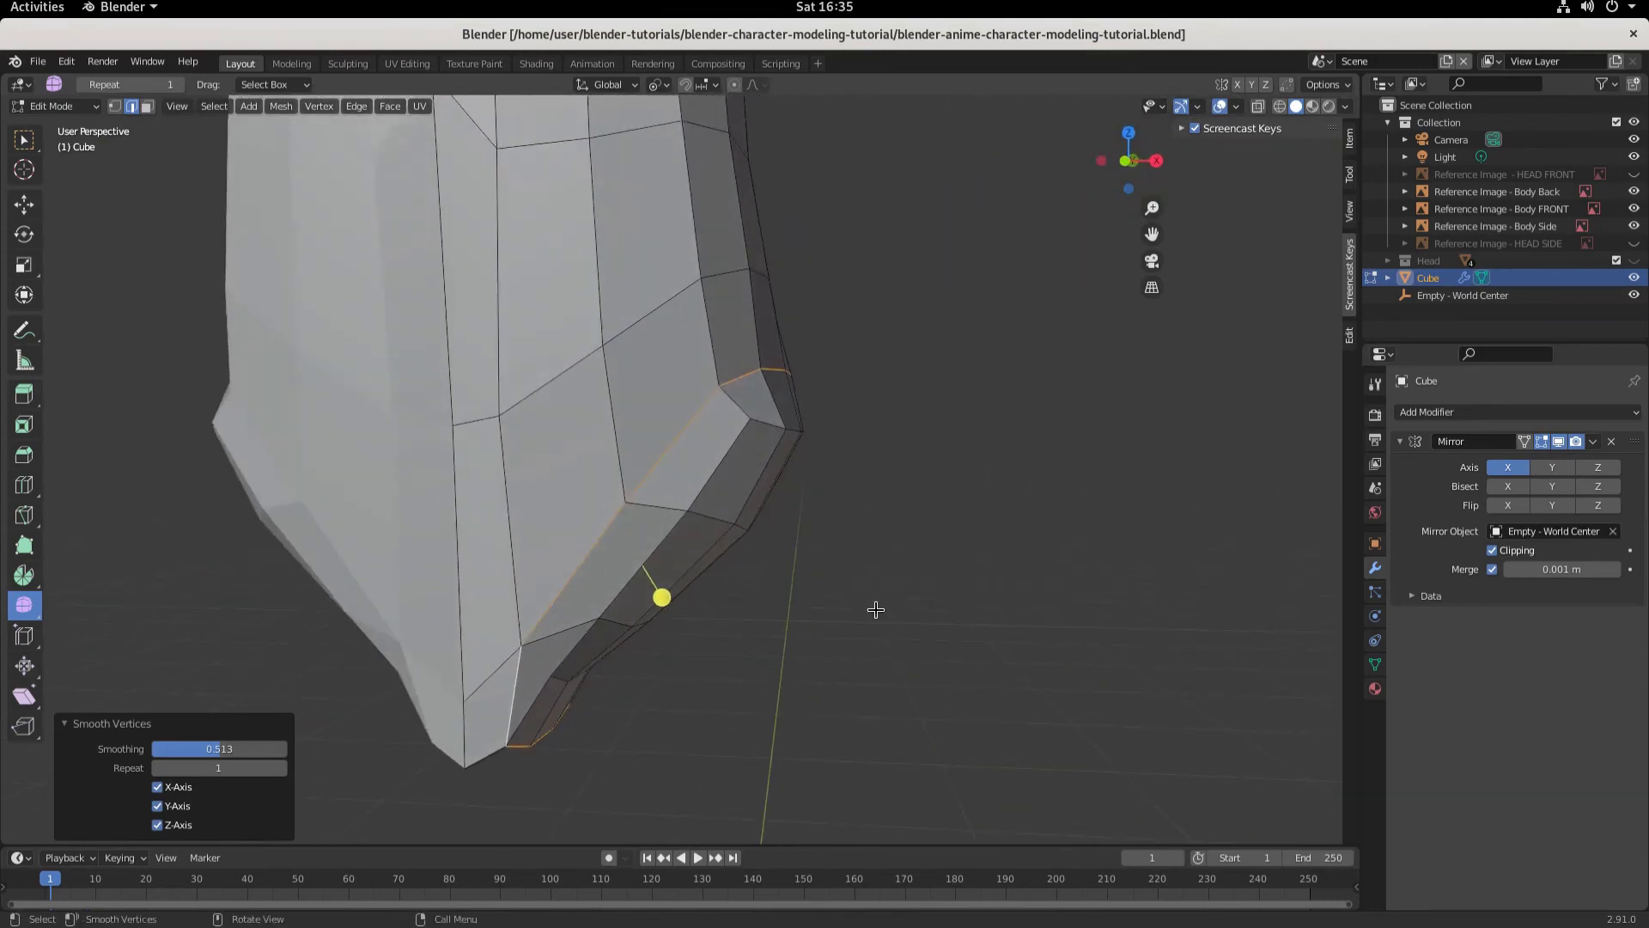
Step: Scale the edge loop around the leg opening by about 1.053 in front view
key(s)
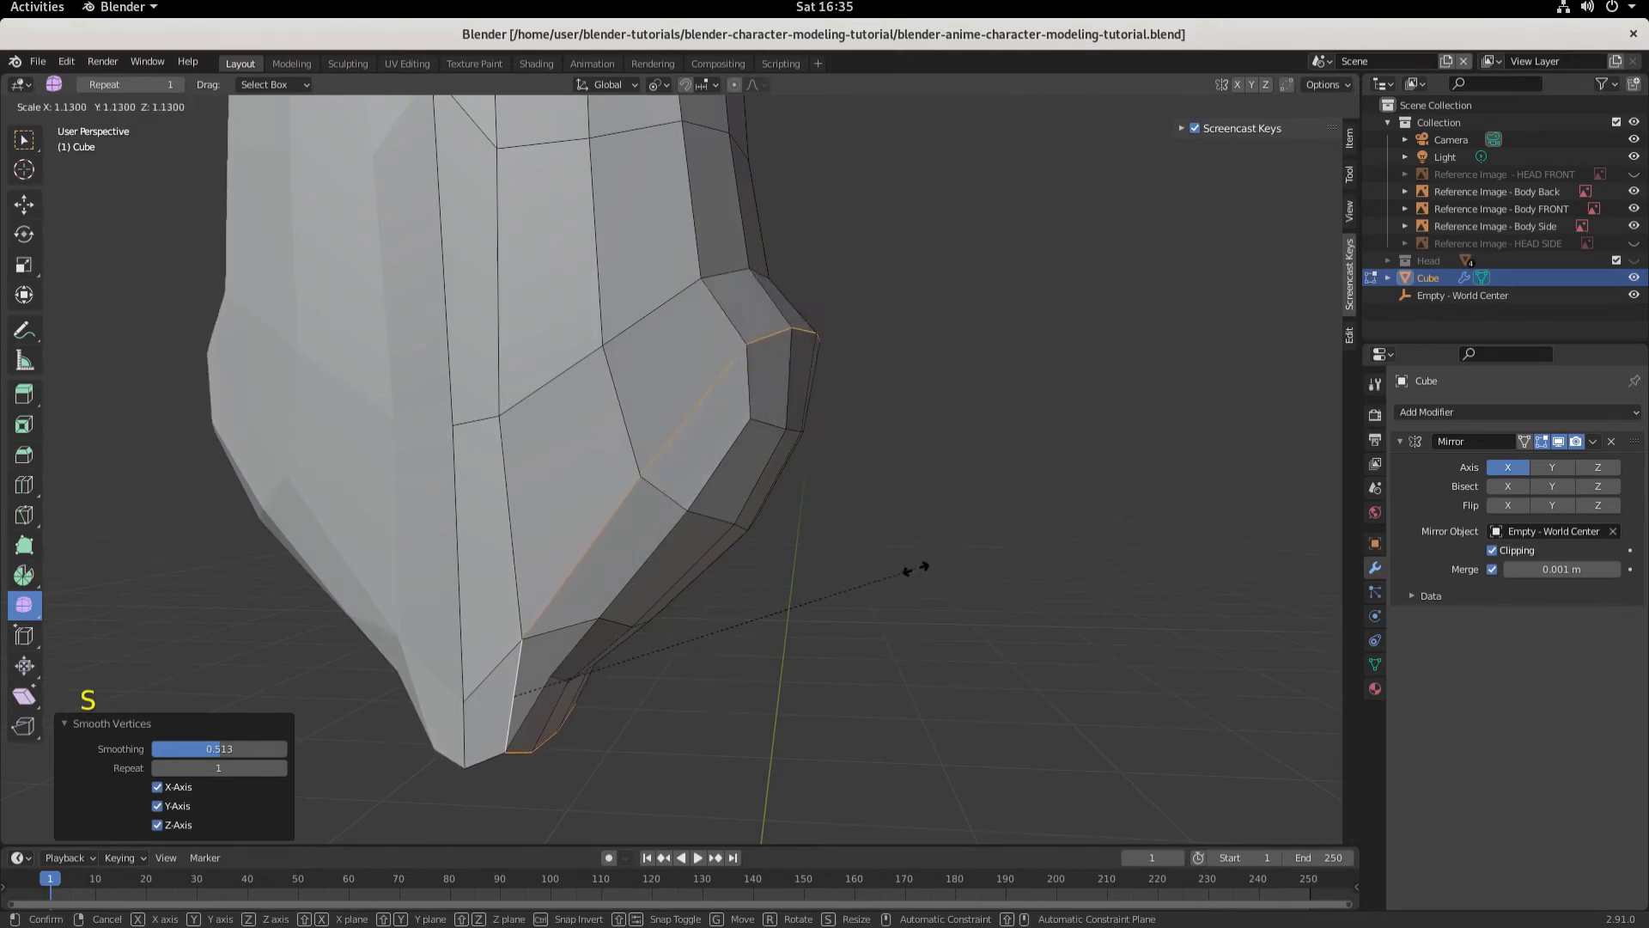
key(Escape)
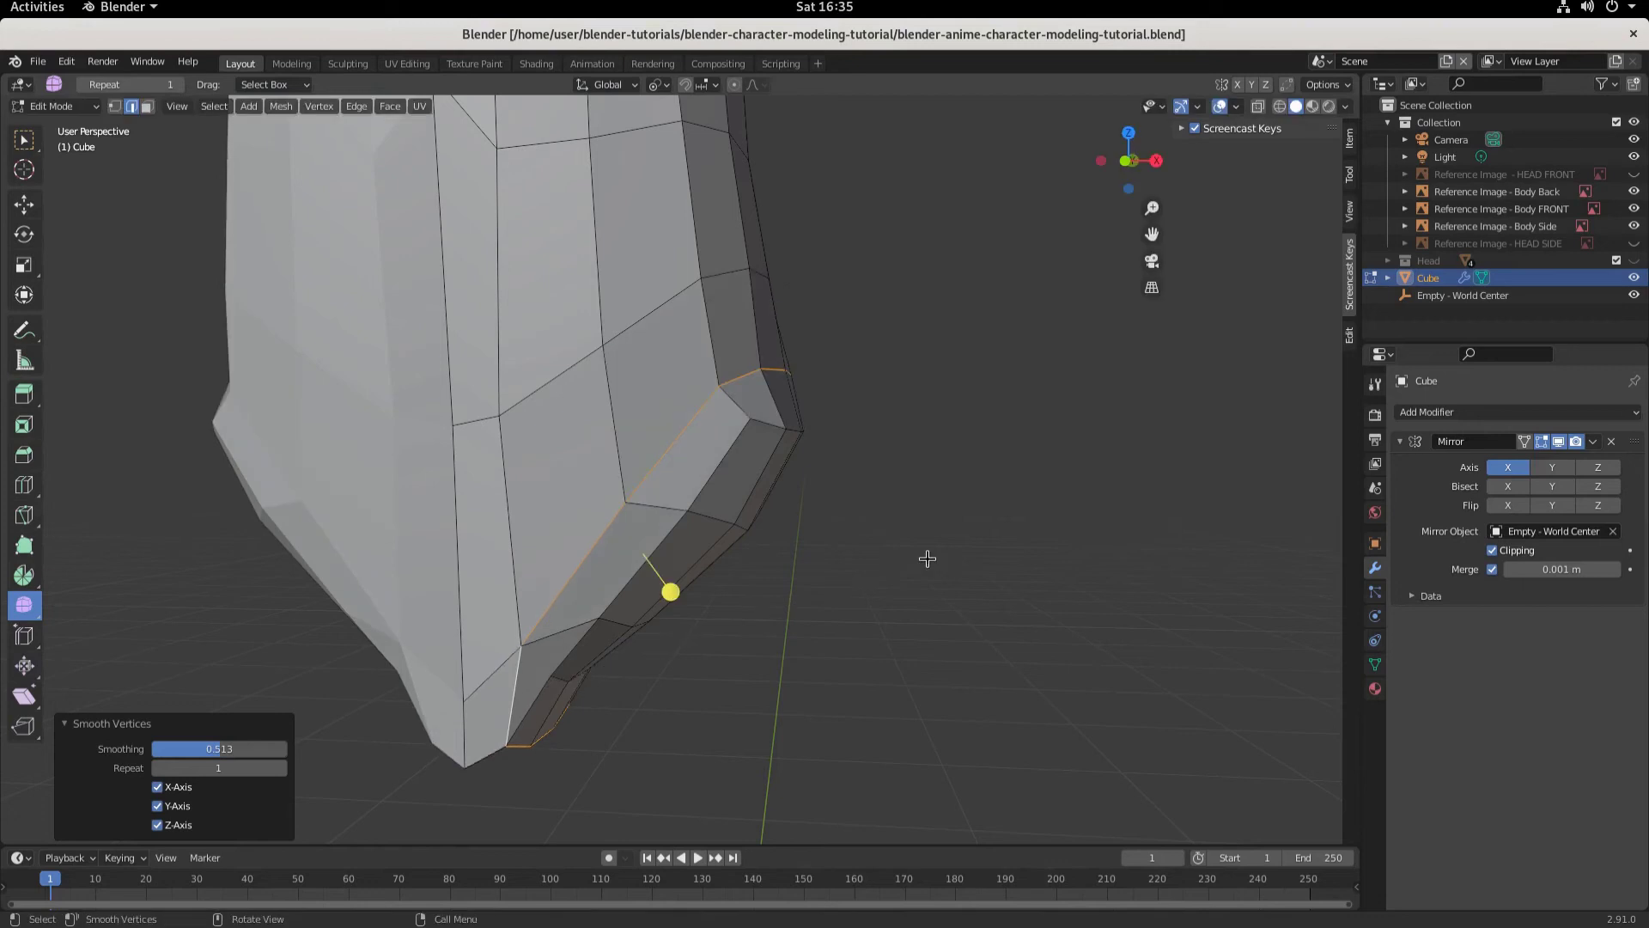
key(KP_1)
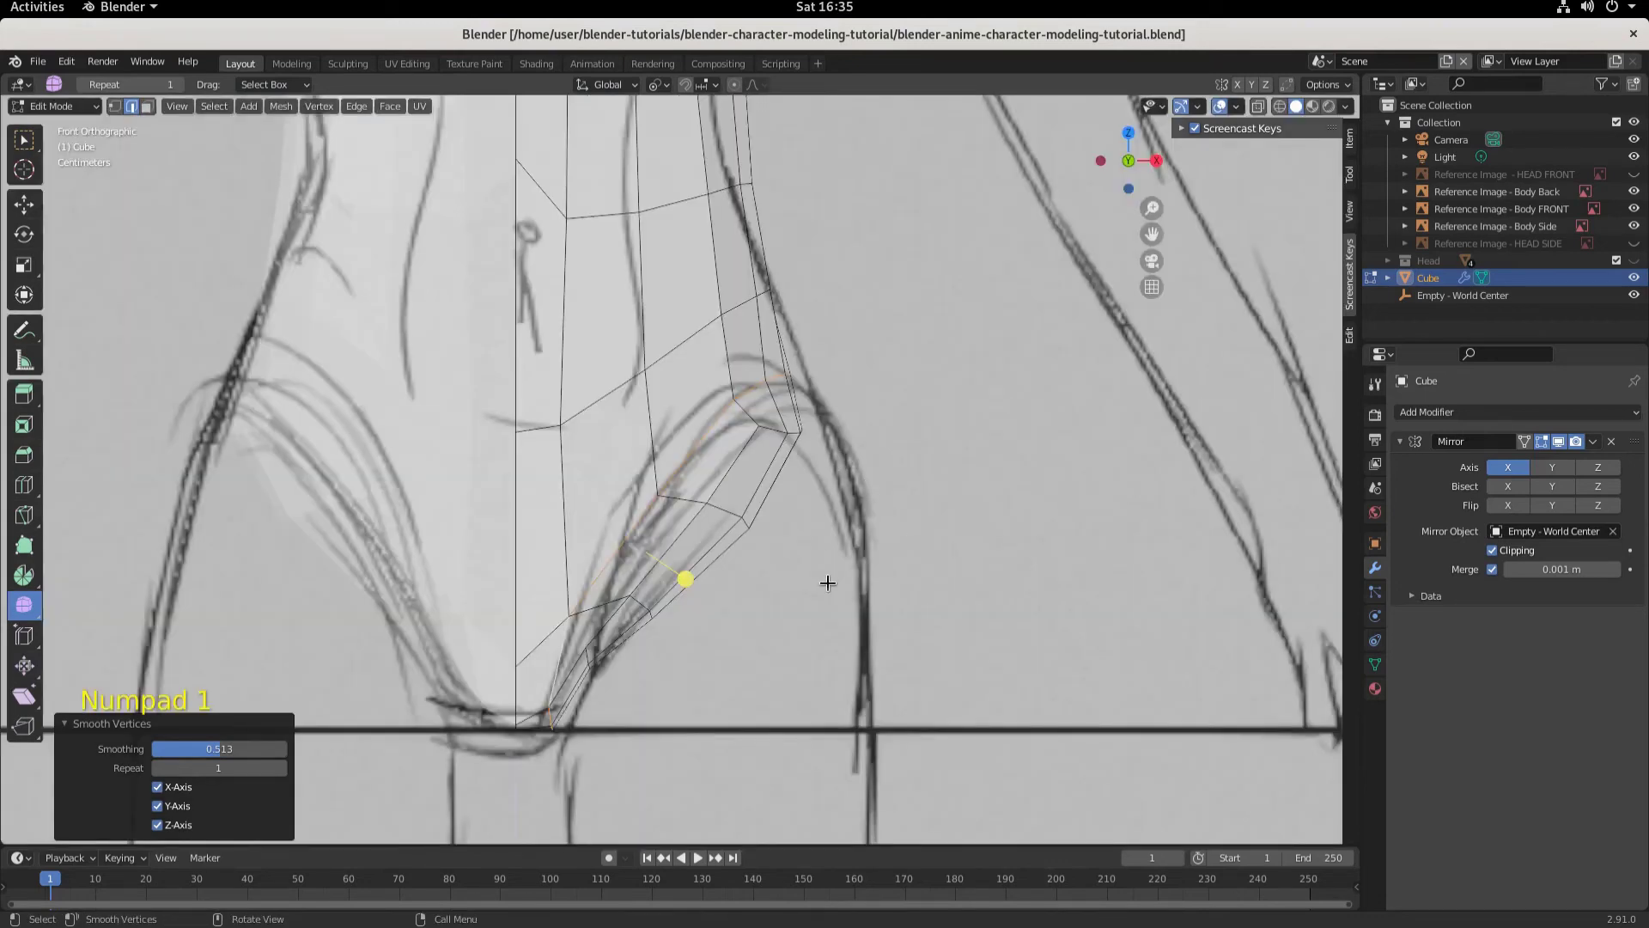
key(s)
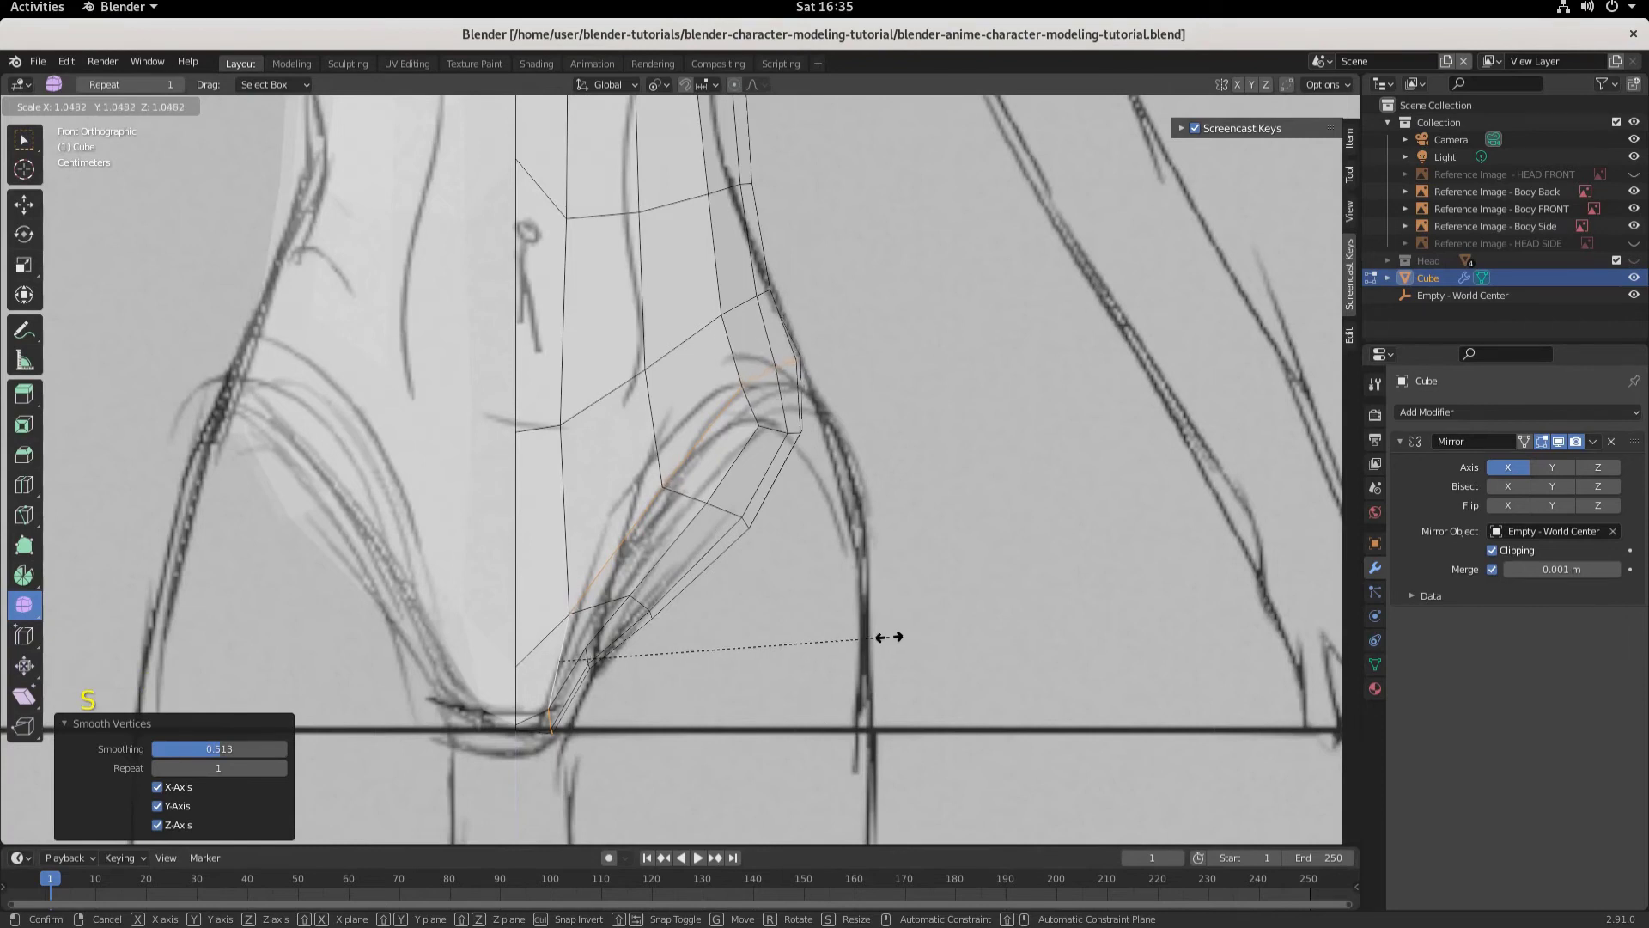
click(891, 637)
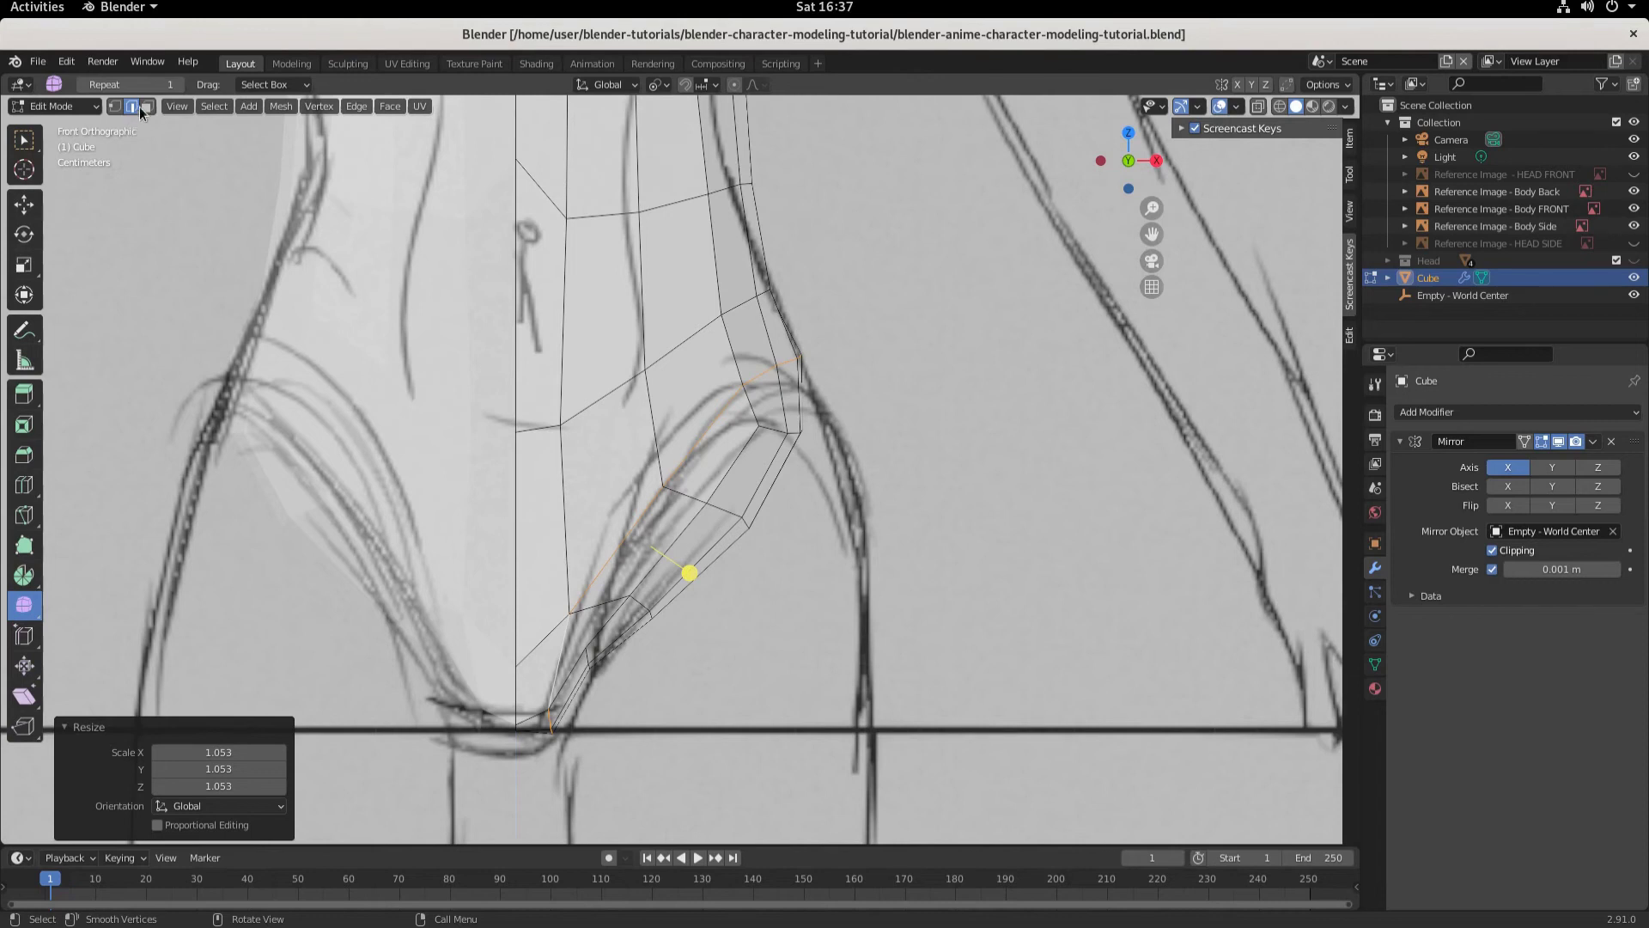
Step: Select the twelve faces filling the leg opening at the hip and extrude them about 0.318 m along their normal
click(147, 106)
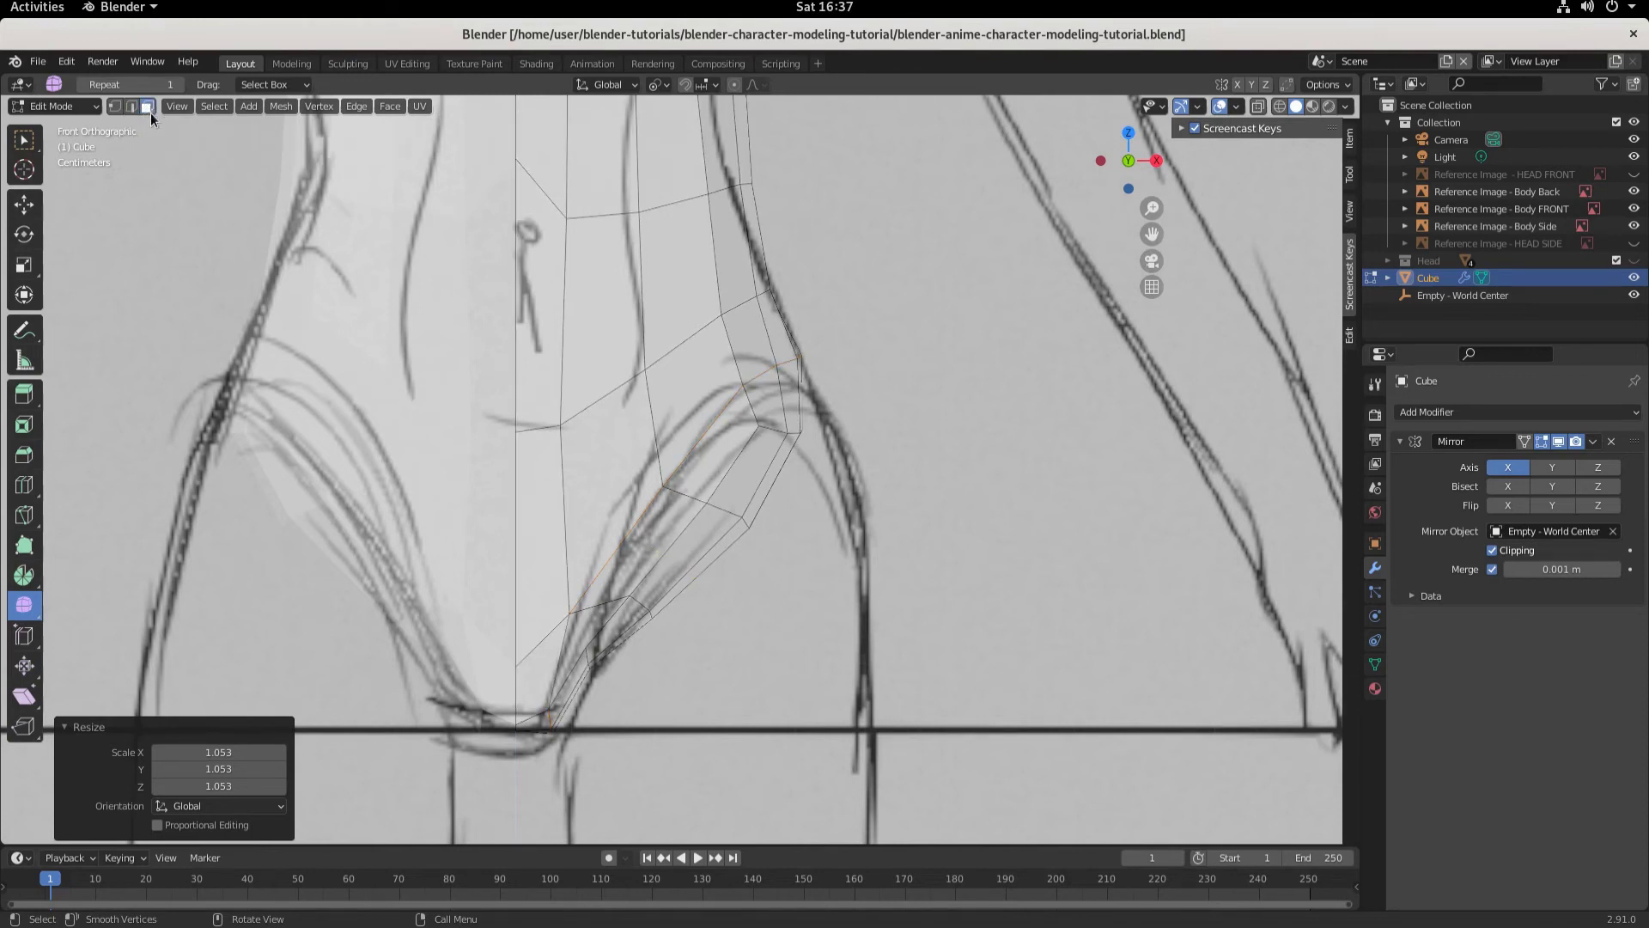
click(24, 139)
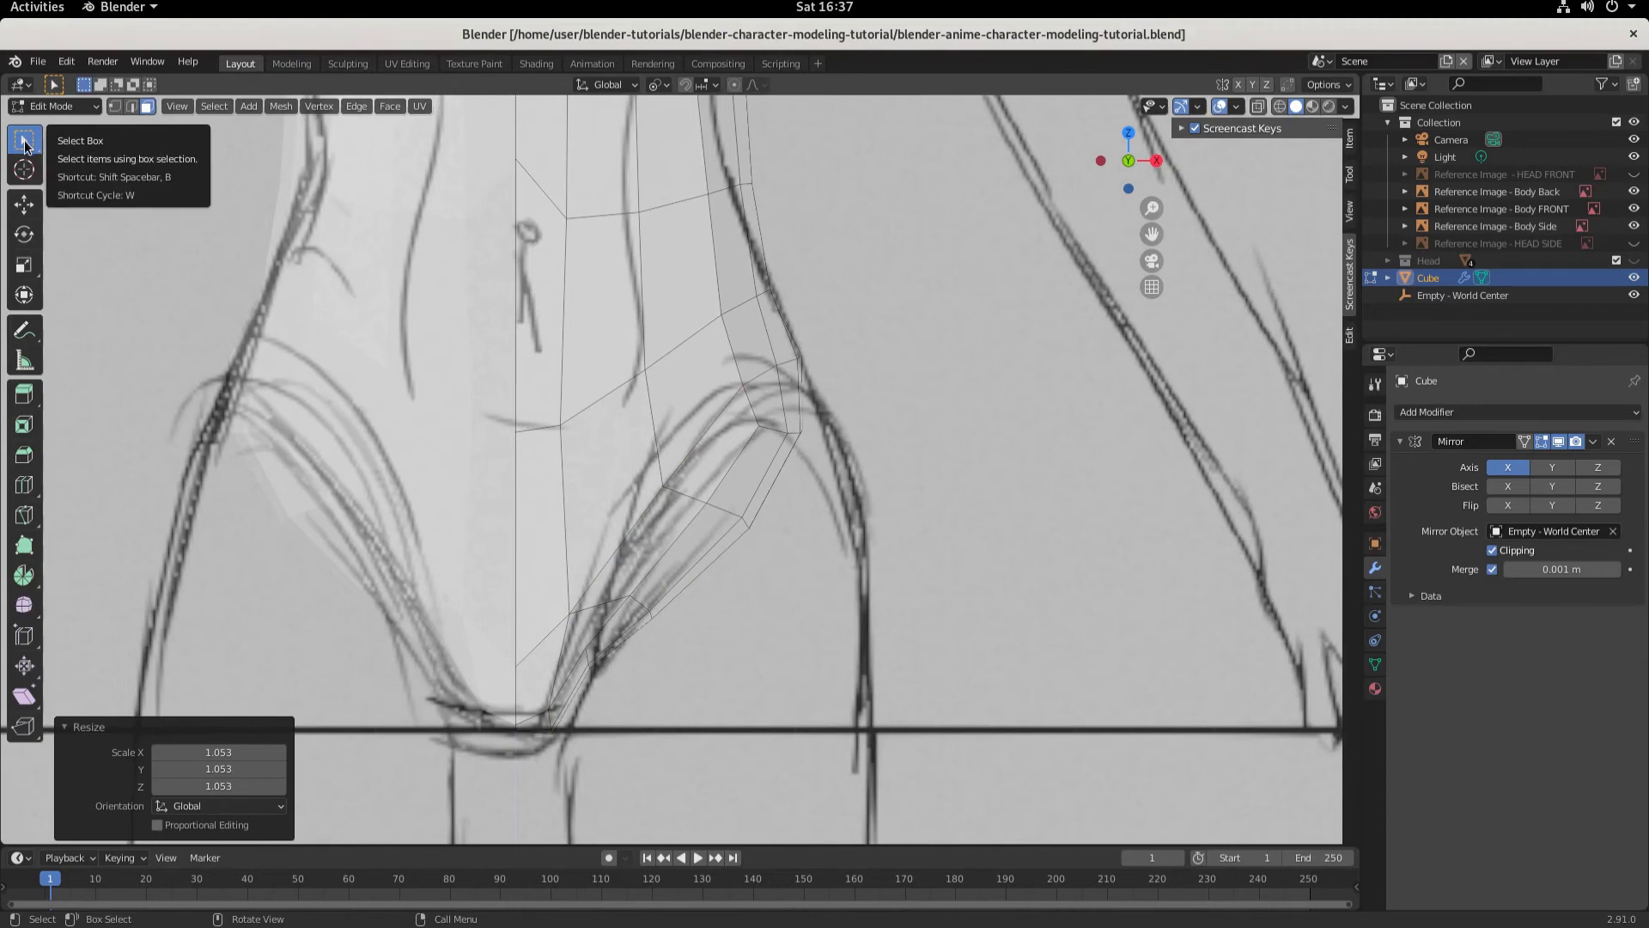
middle_drag(657, 634, 537, 612)
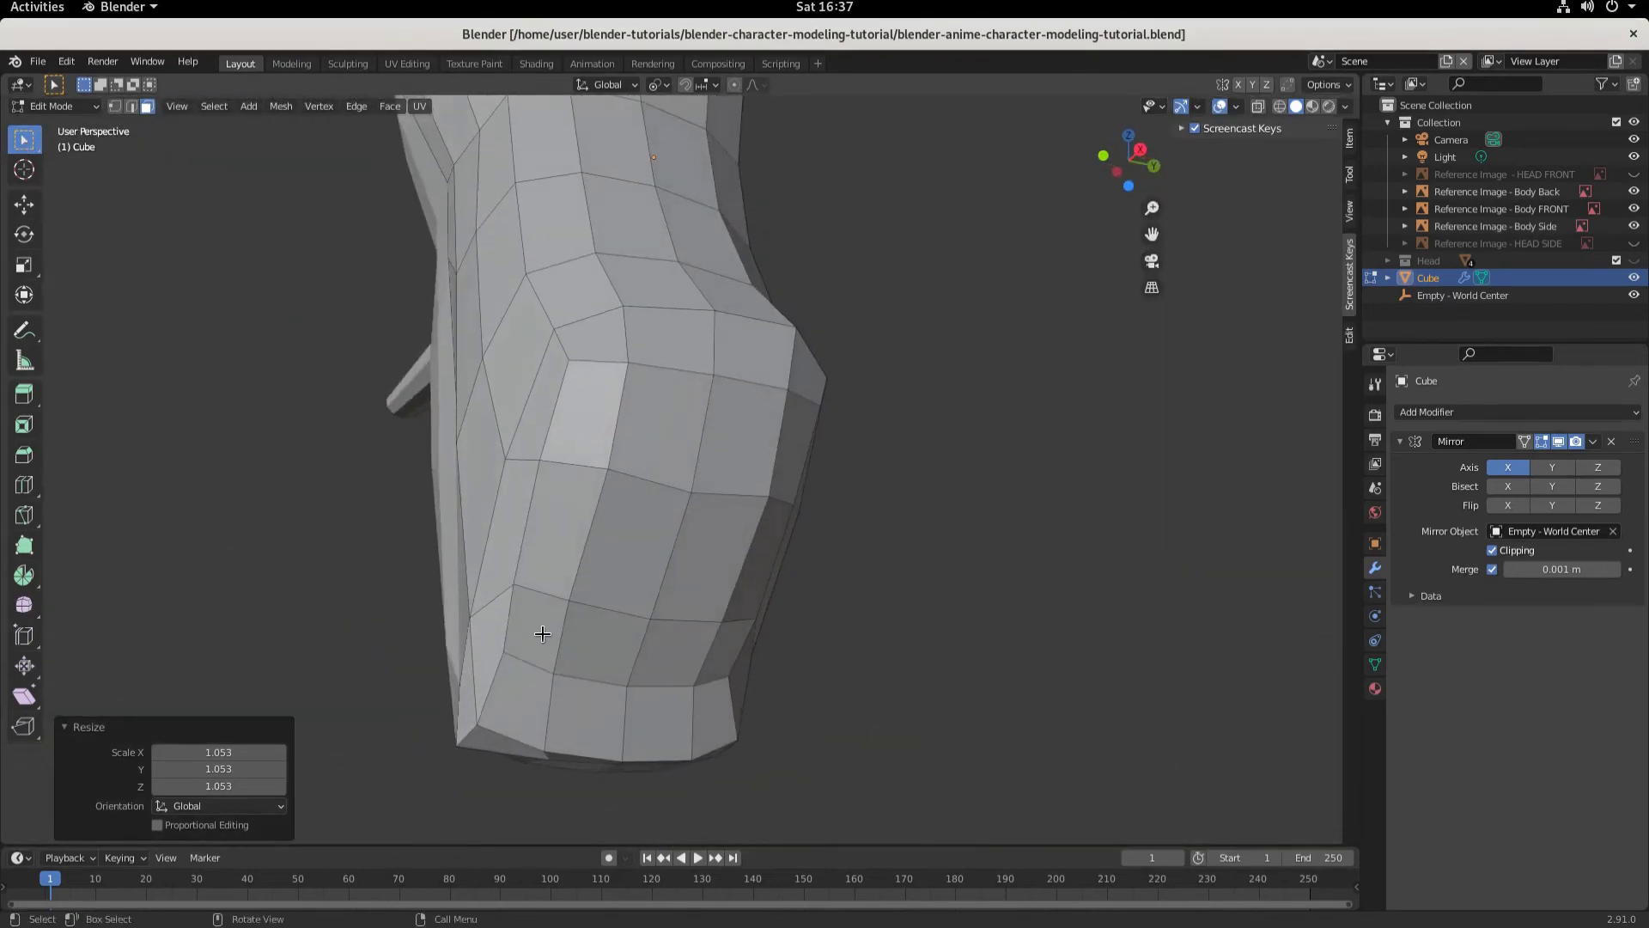
key(shift)
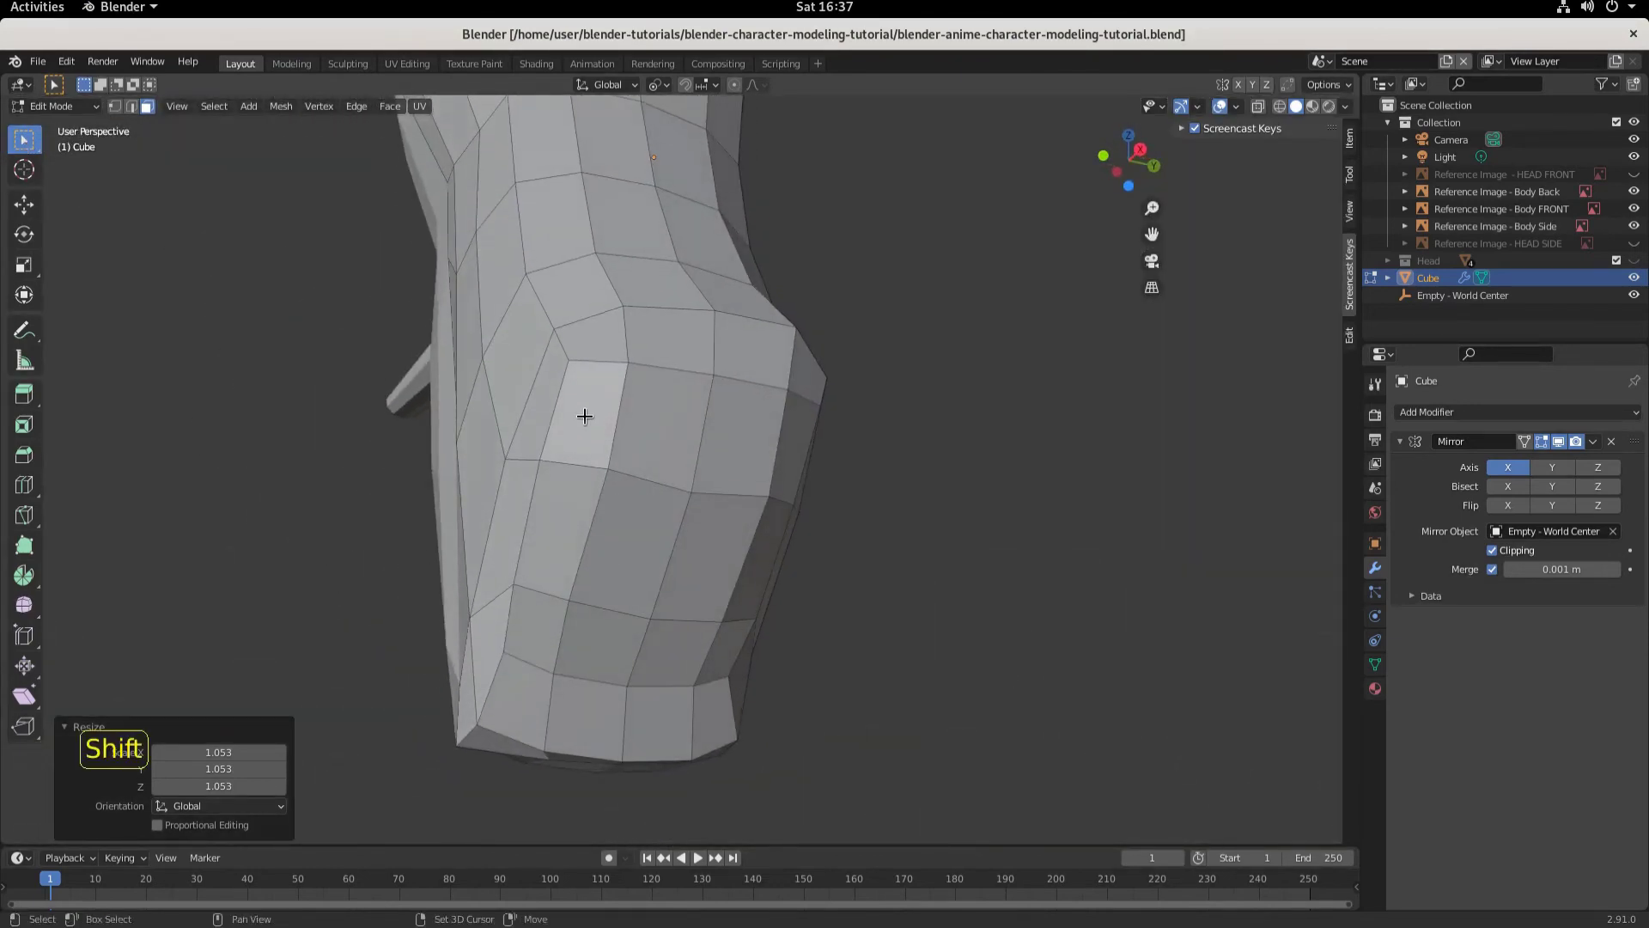
shift+click(584, 416)
shift+click(579, 496)
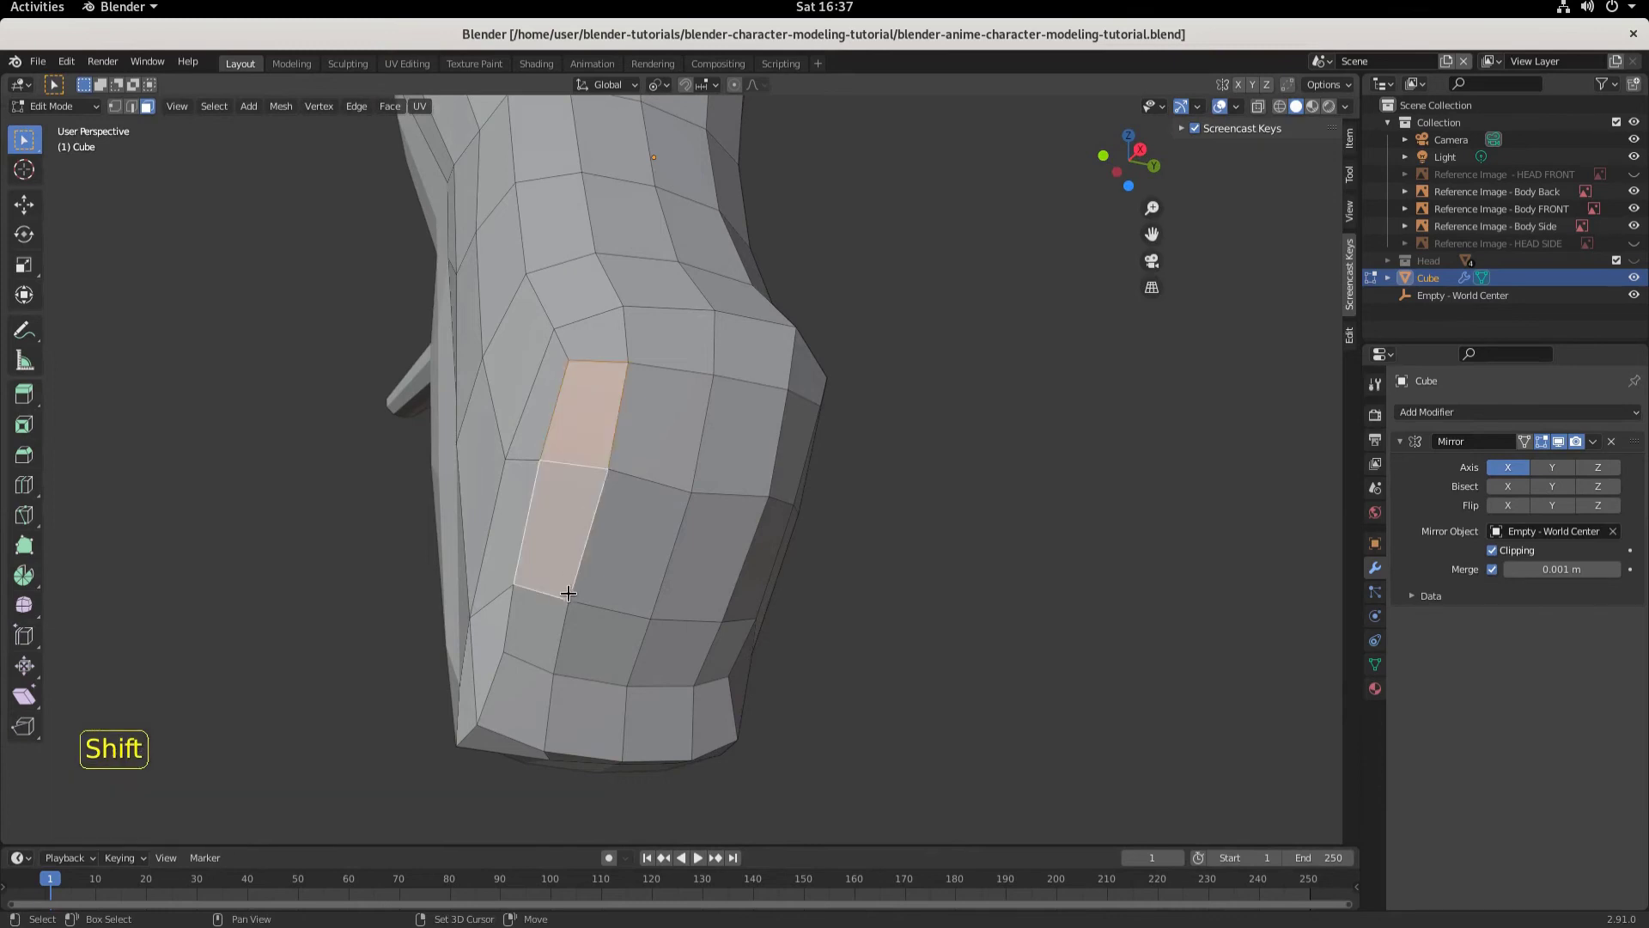
shift+click(533, 651)
shift+click(591, 633)
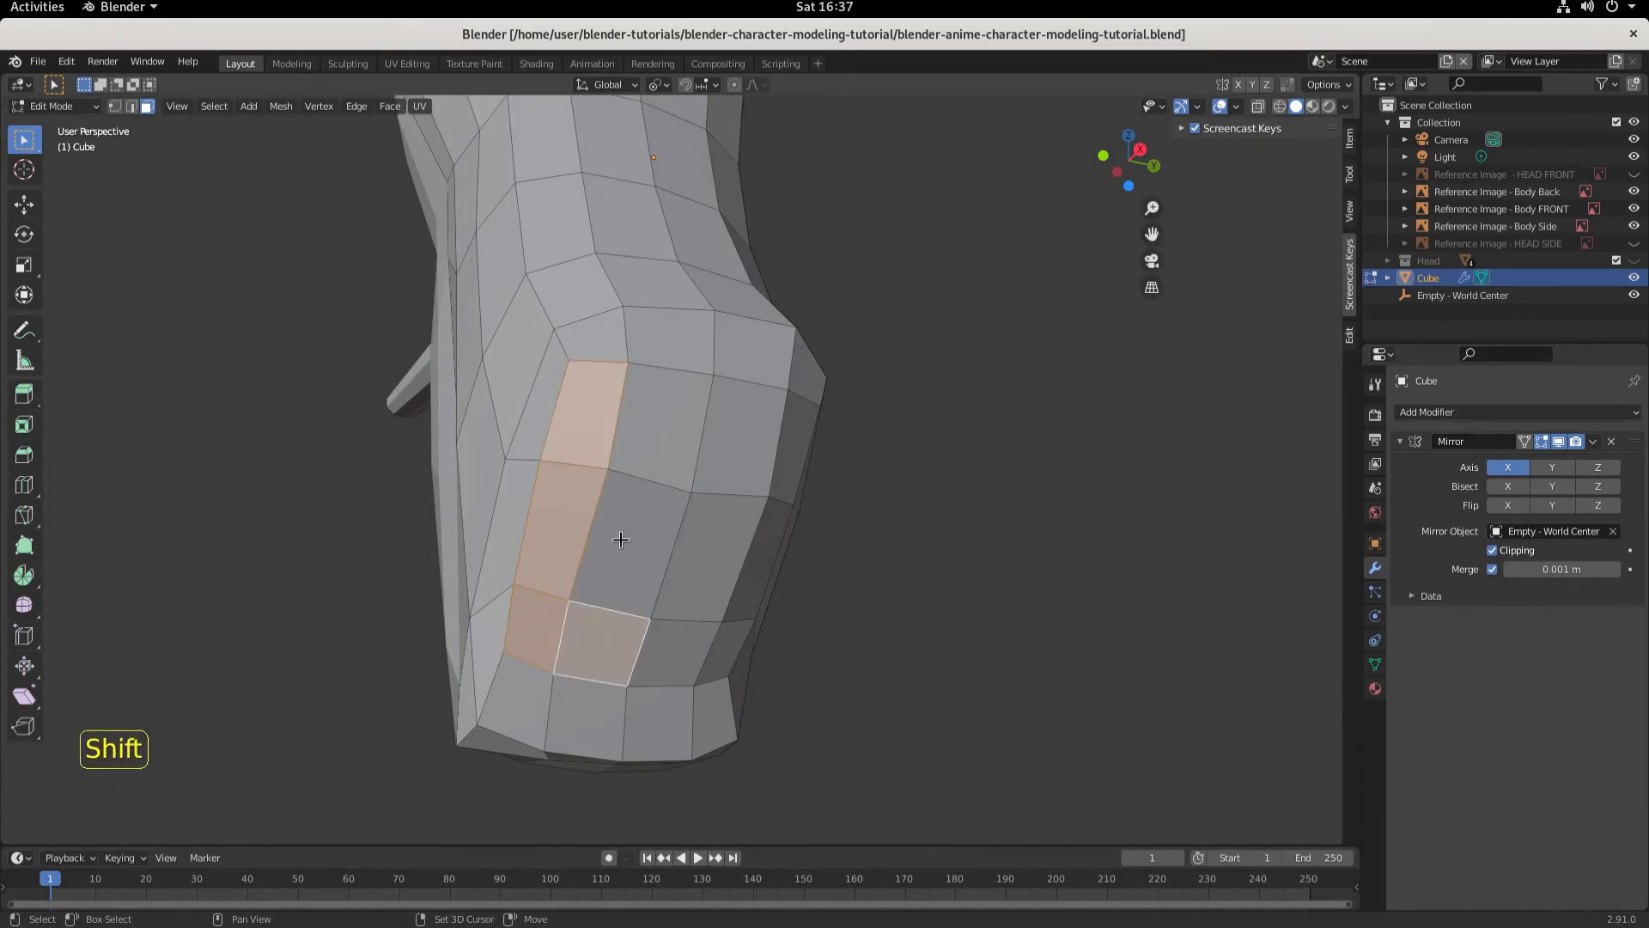
shift+click(617, 543)
shift+click(645, 434)
shift+click(751, 451)
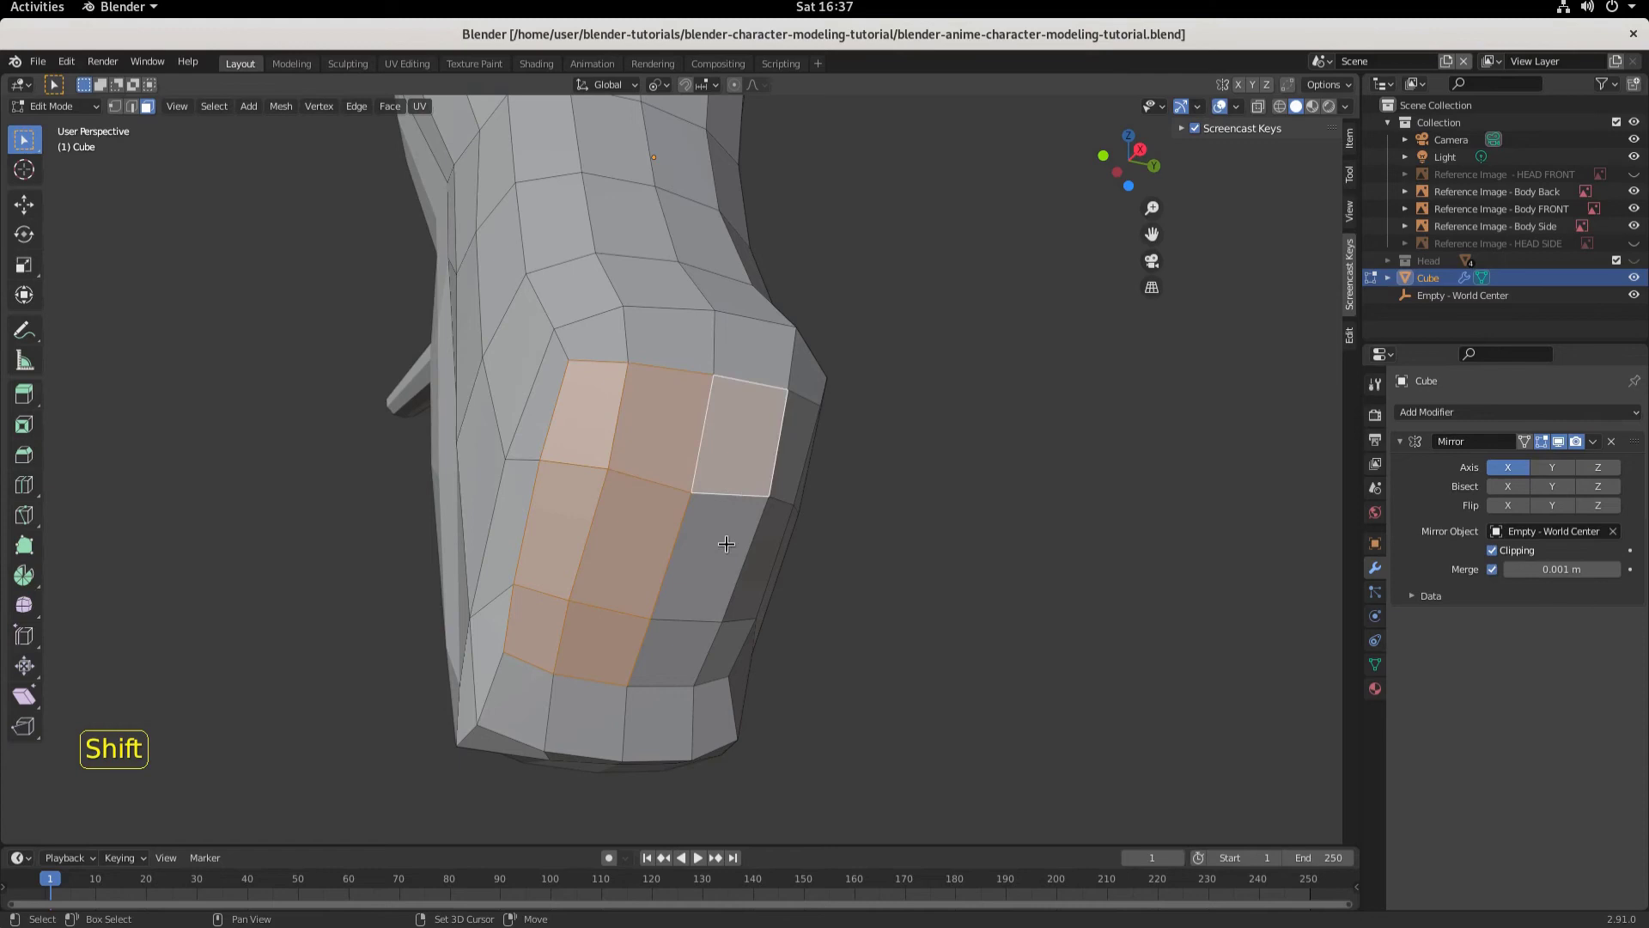
shift+click(677, 664)
shift+click(709, 593)
shift+click(735, 646)
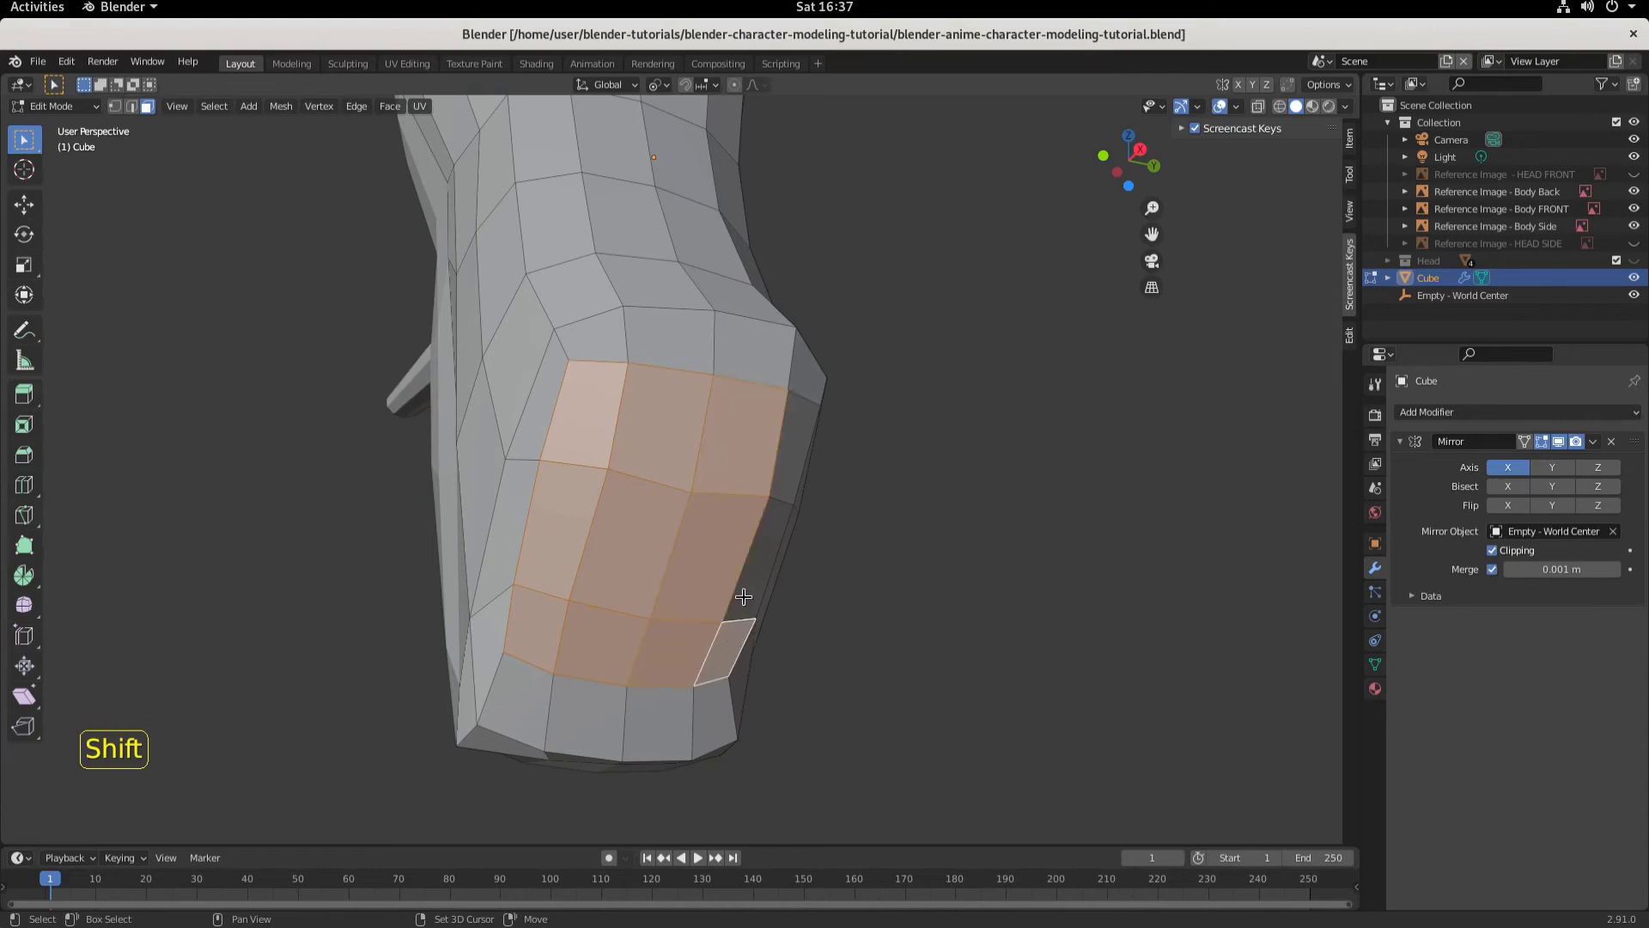
shift+click(775, 548)
shift+click(781, 469)
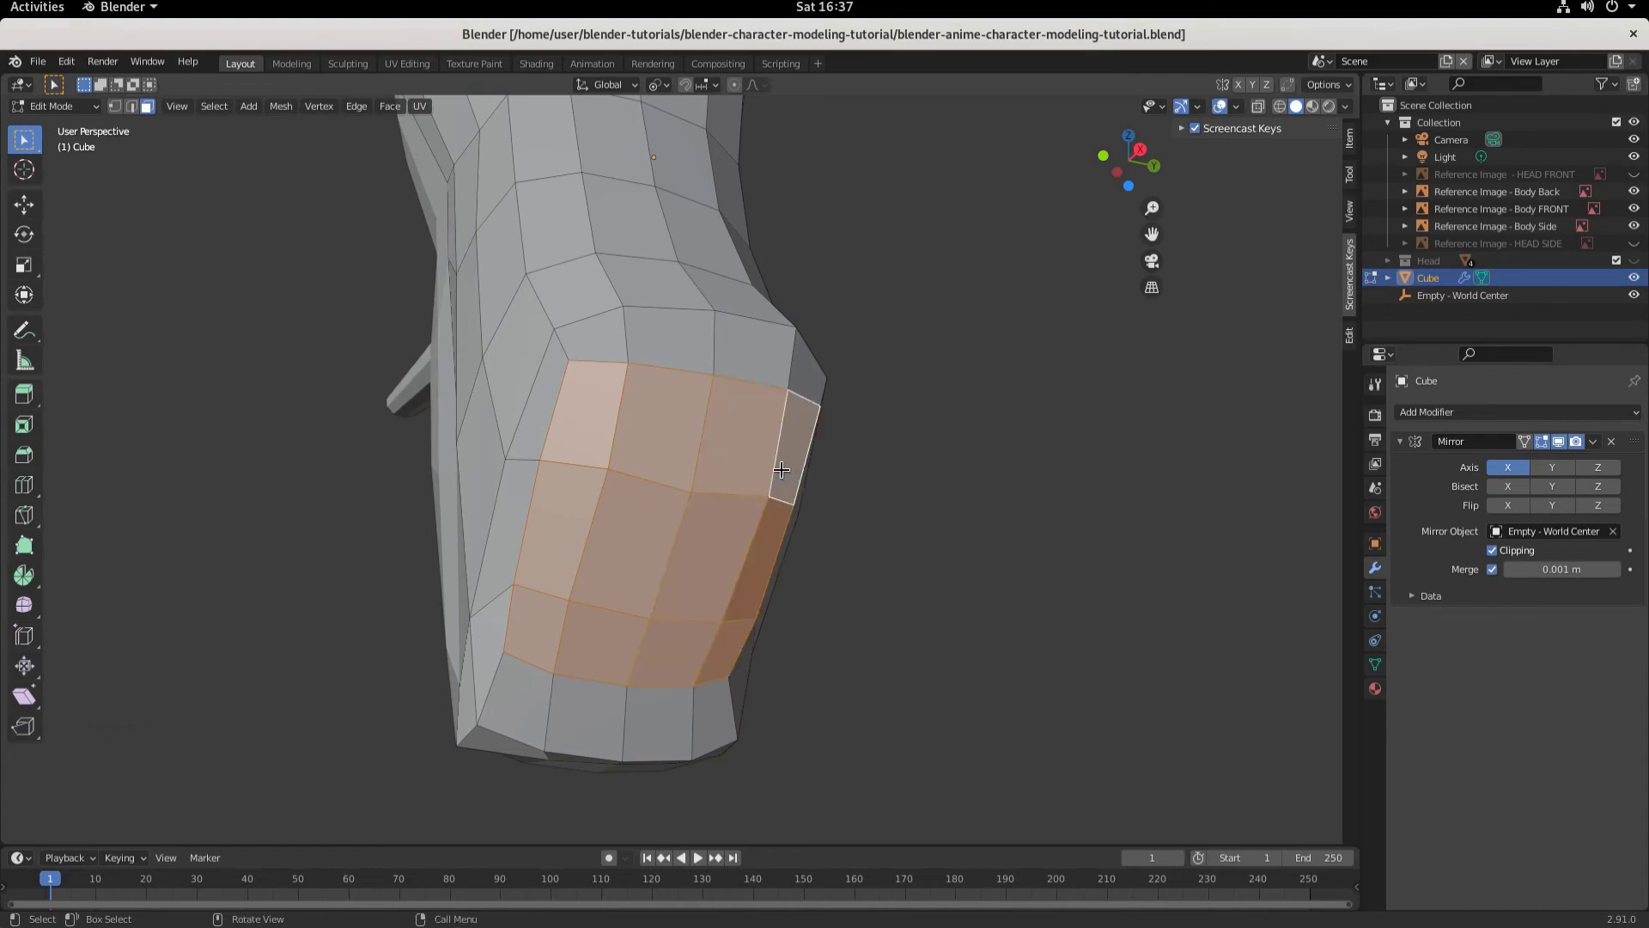
key(KP_1)
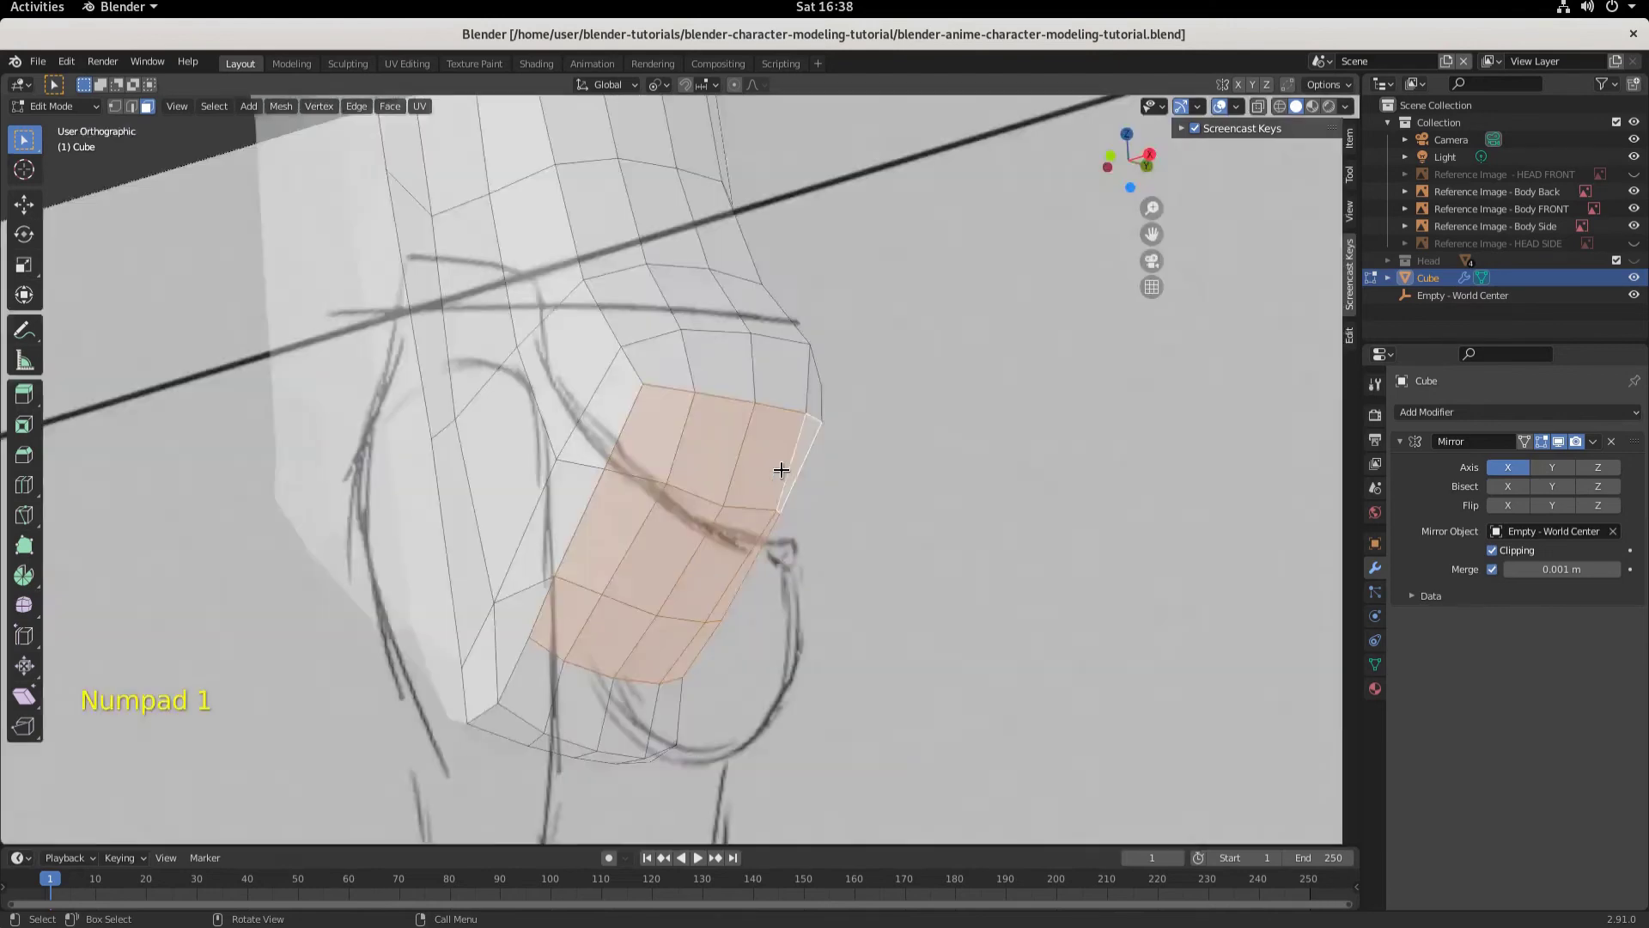
scroll(781, 468, down, 6)
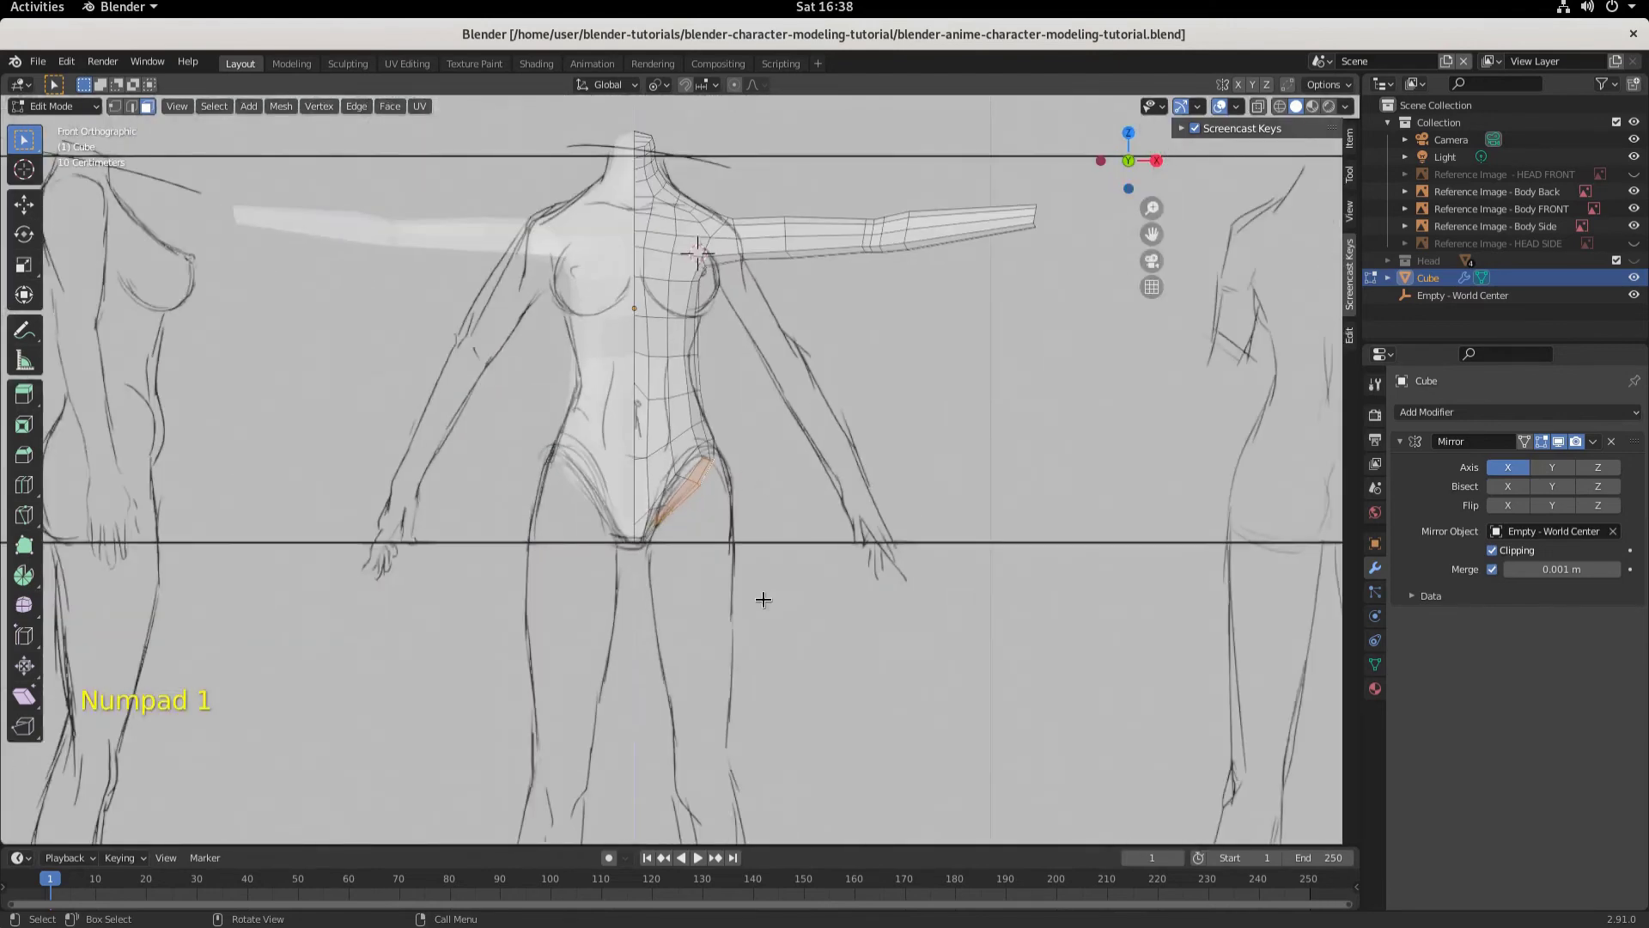
scroll(799, 572, down, 1)
key(e)
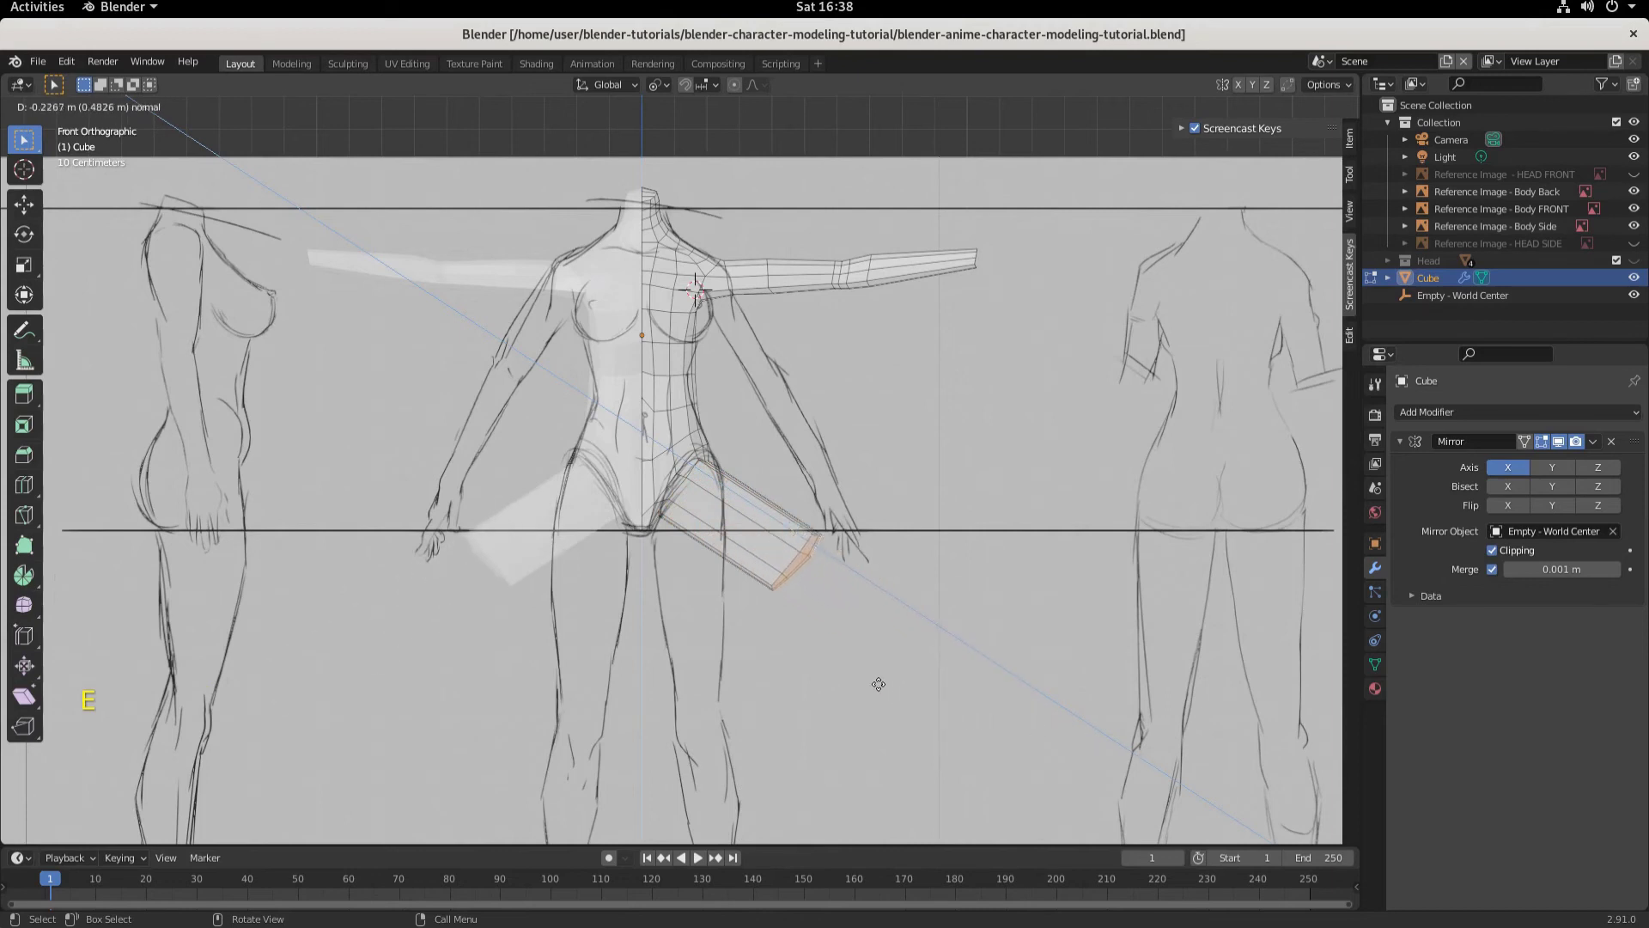
click(909, 580)
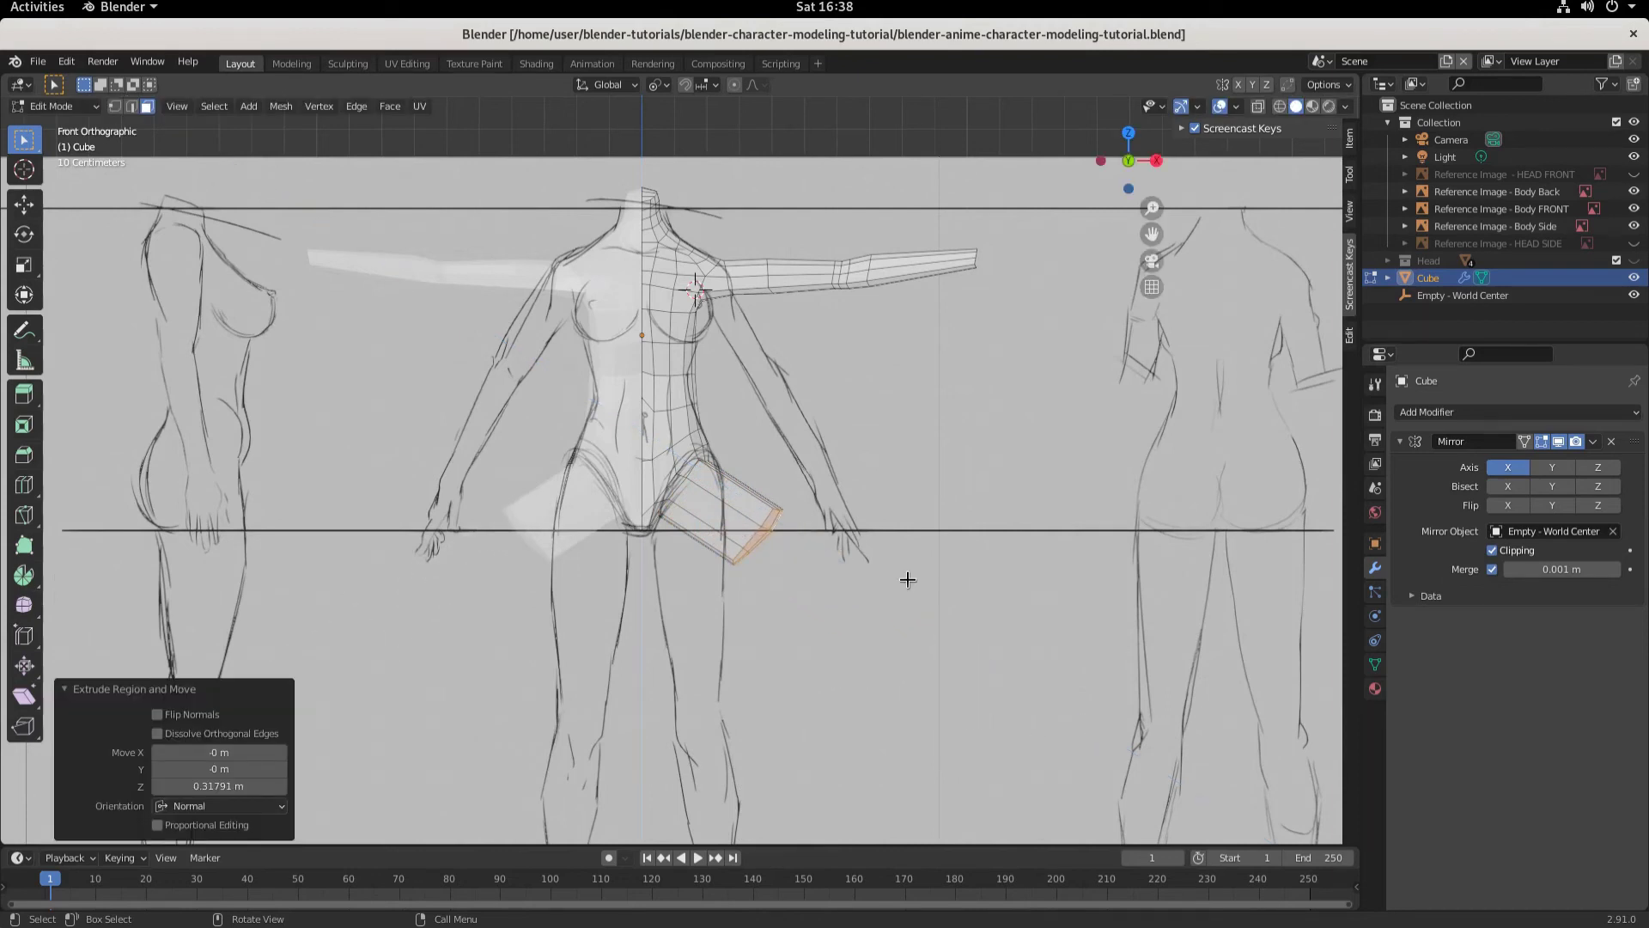
Step: Rotate the extruded thigh end about -50.1° in front view and move it about -0.17 m in X and -0.56 m in Z overall
key(g)
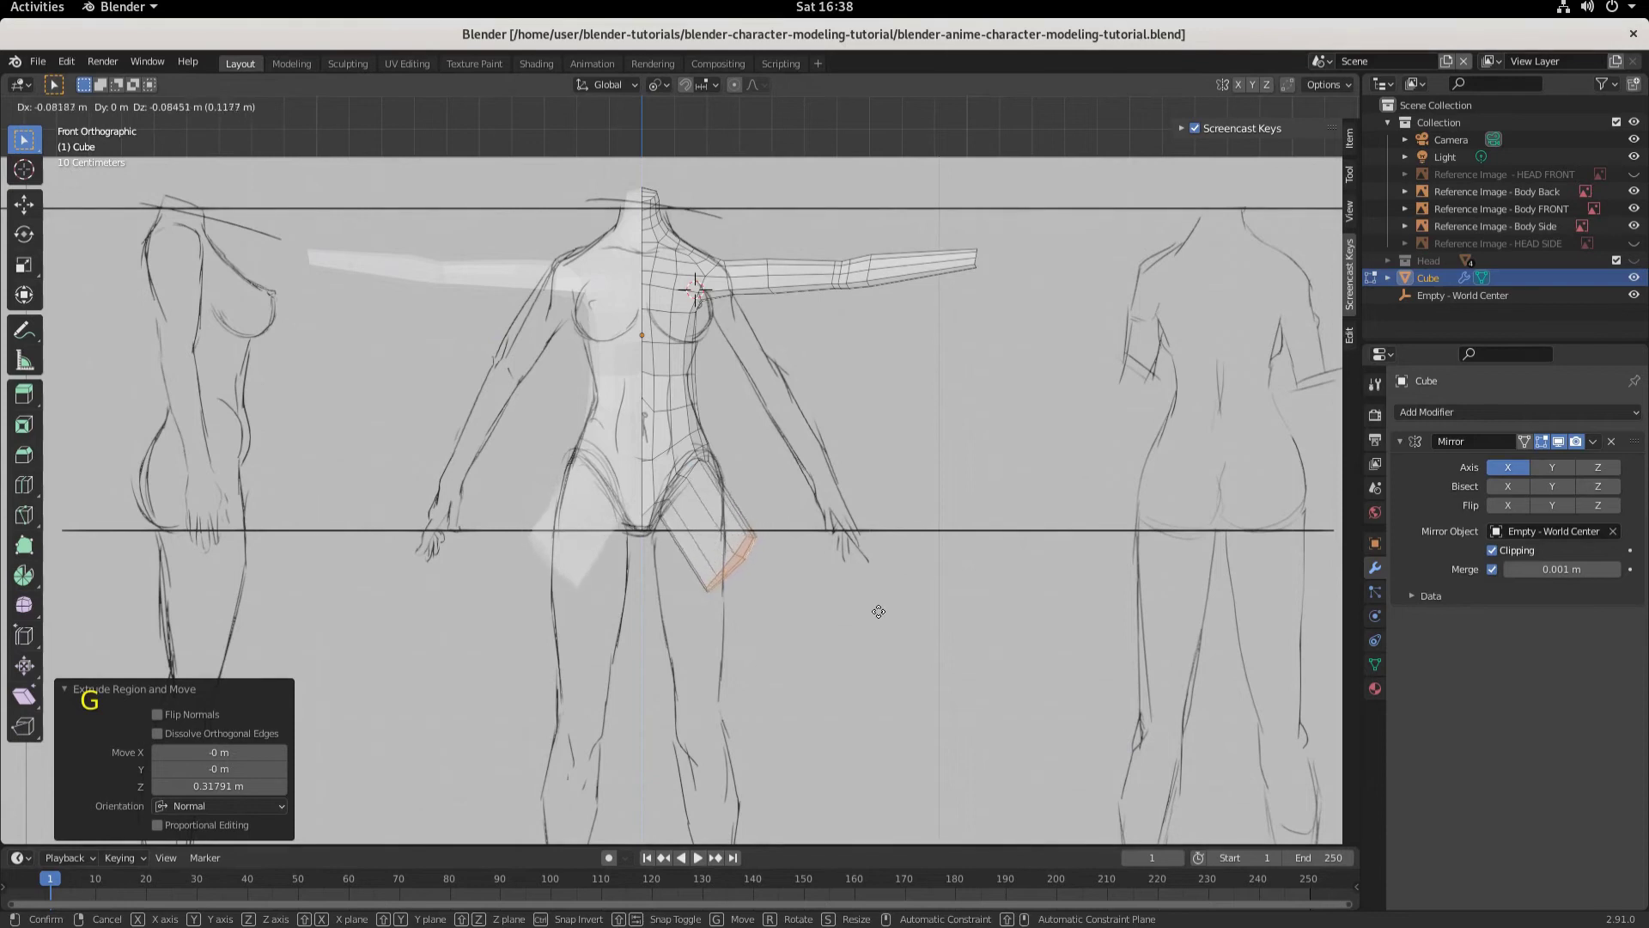
click(841, 648)
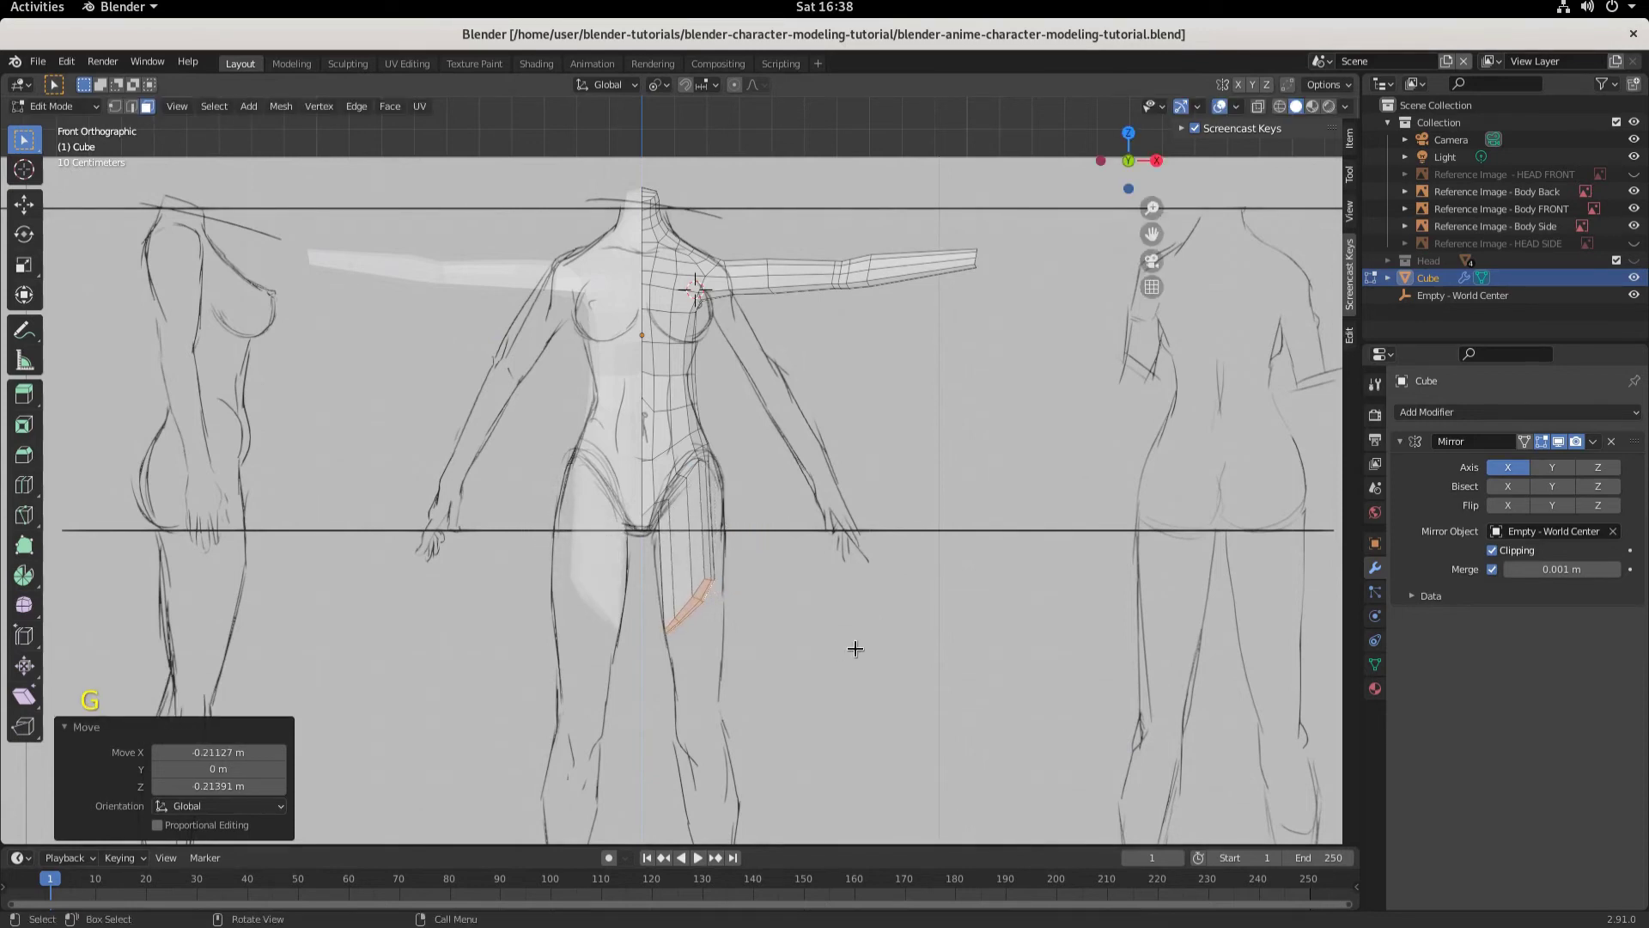
key(r)
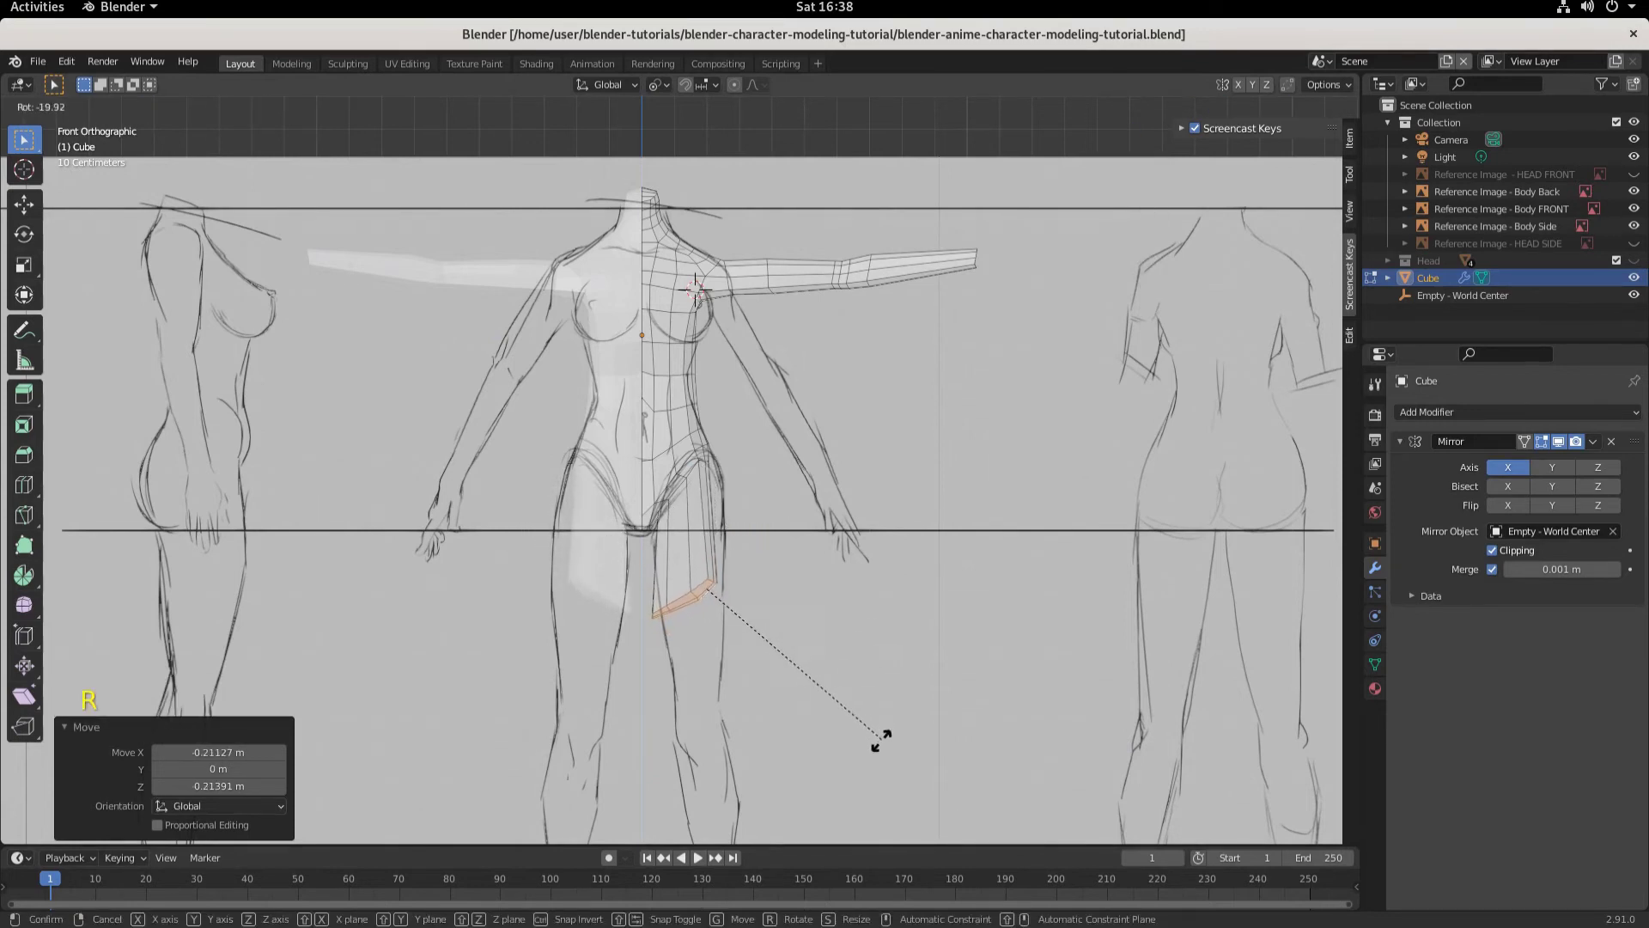
click(765, 756)
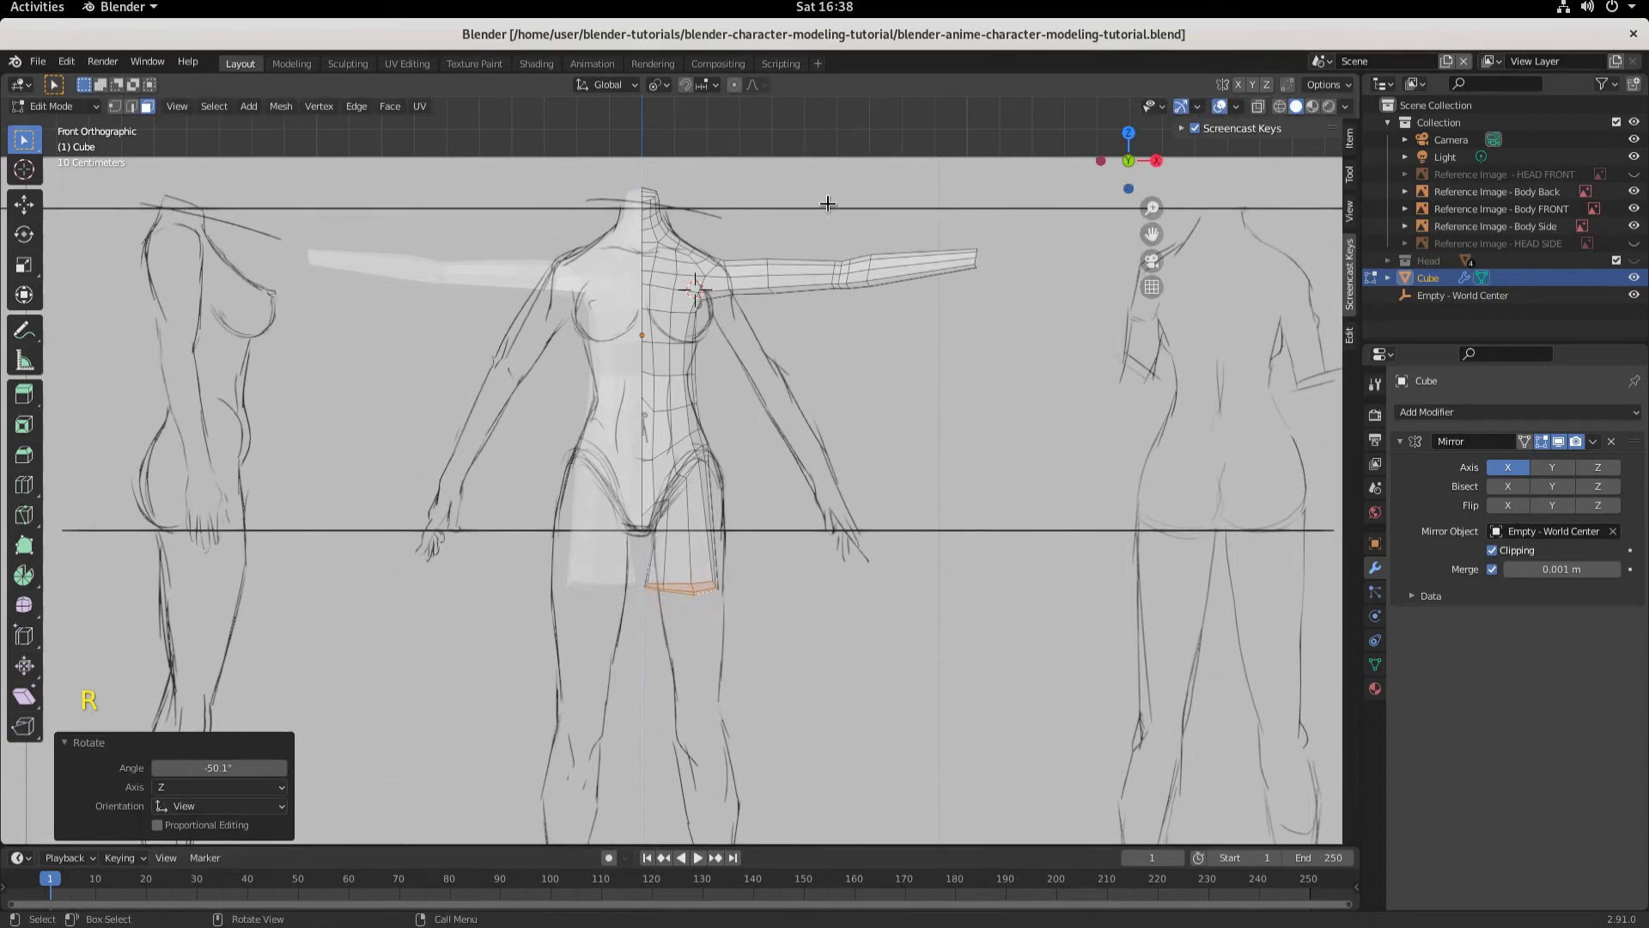
key(g)
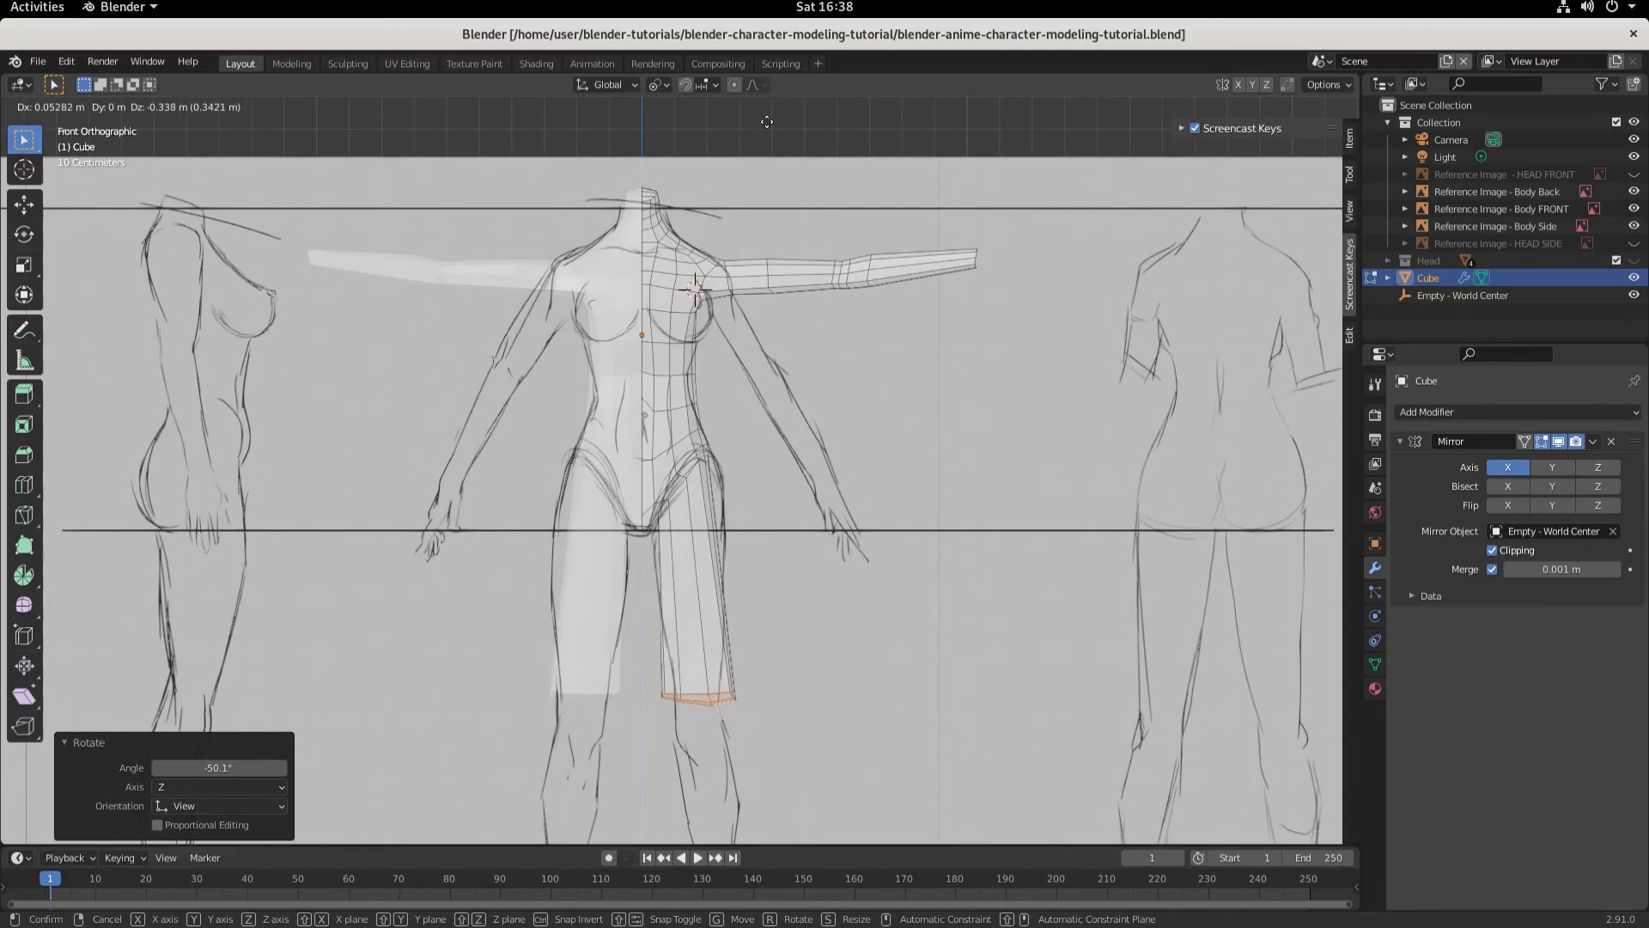
click(764, 125)
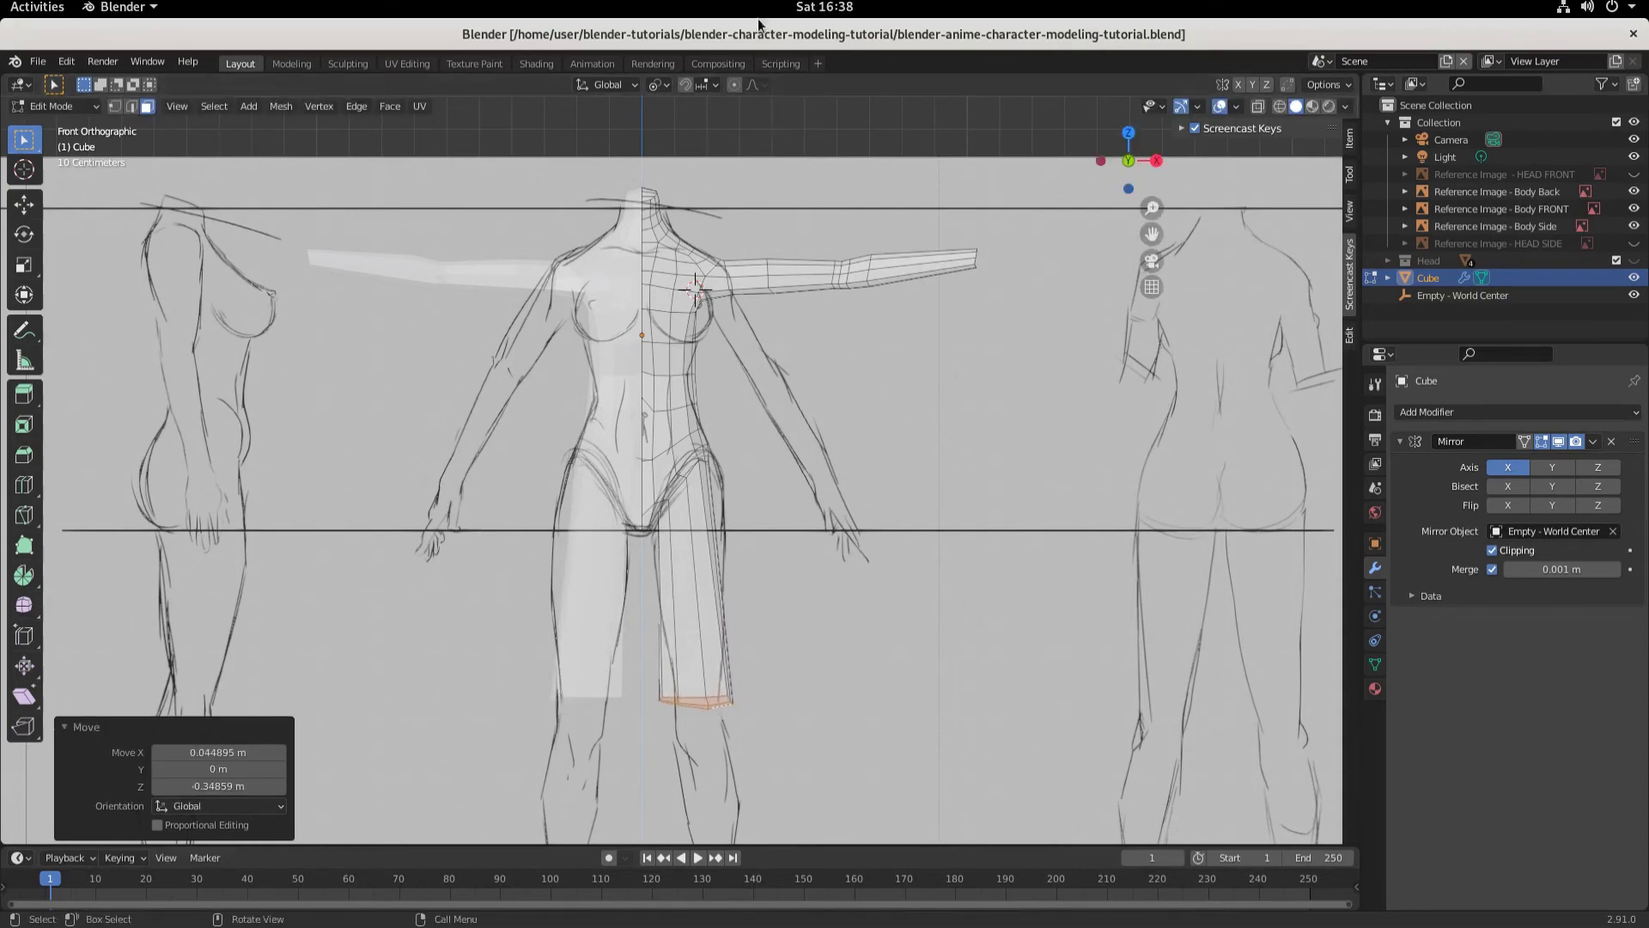
Step: Reshape the selected faces at the thigh's lower end into a regular, flattened circle with LoopTools
scroll(1021, 639, up, 2)
shift+middle_drag(1020, 638, 970, 354)
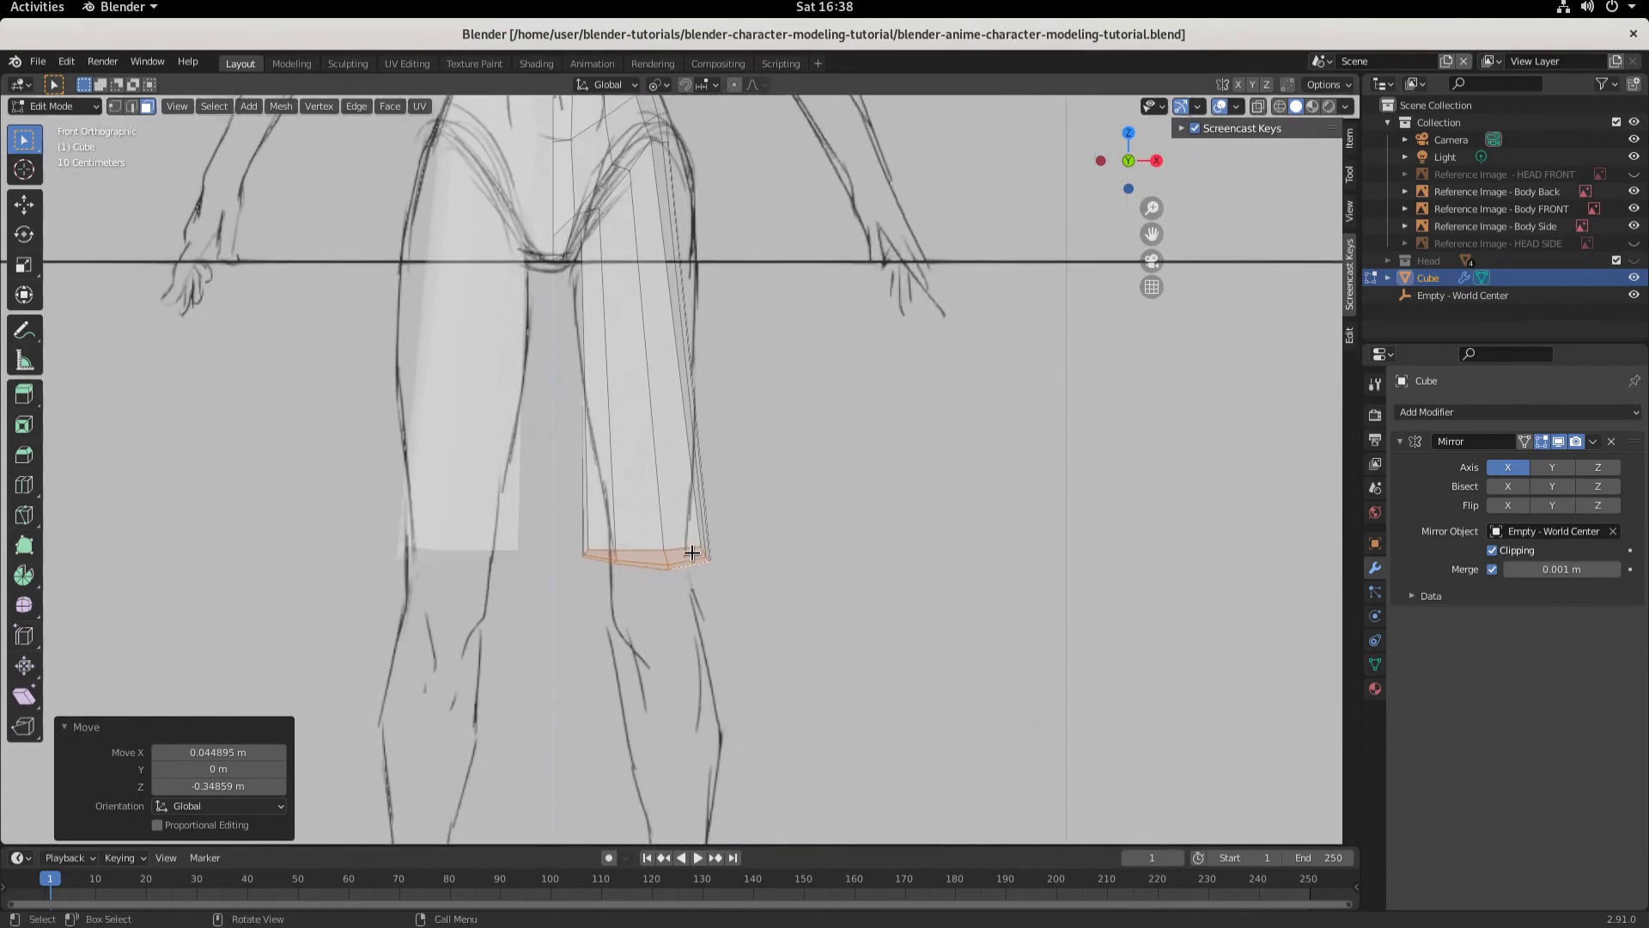
click(1349, 335)
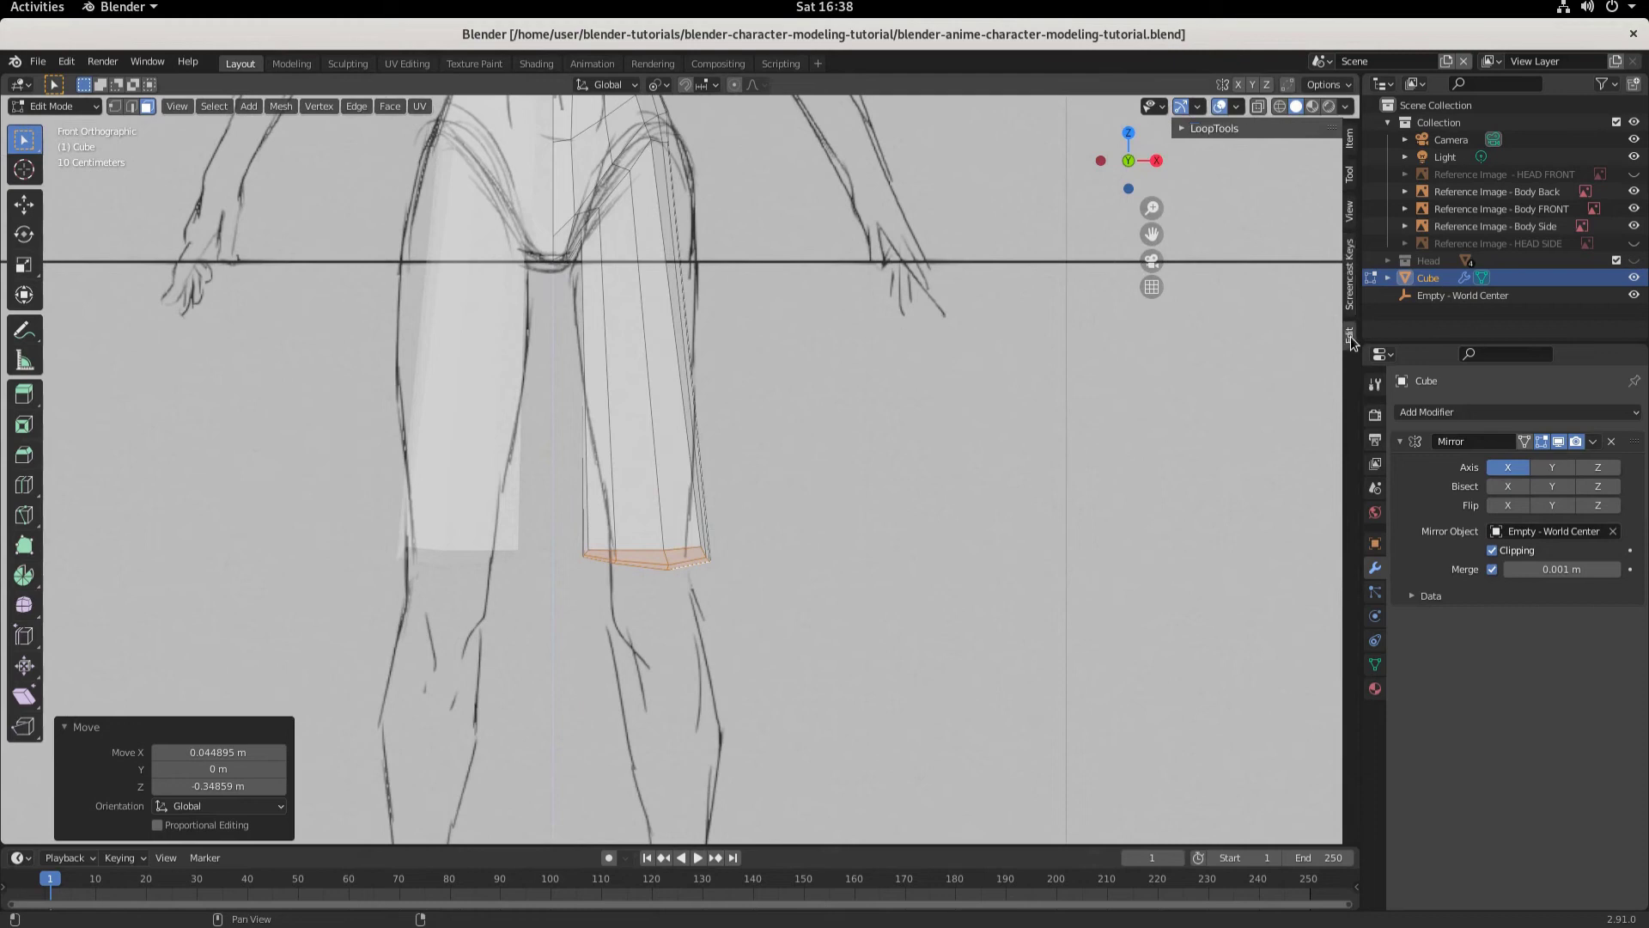
click(1186, 129)
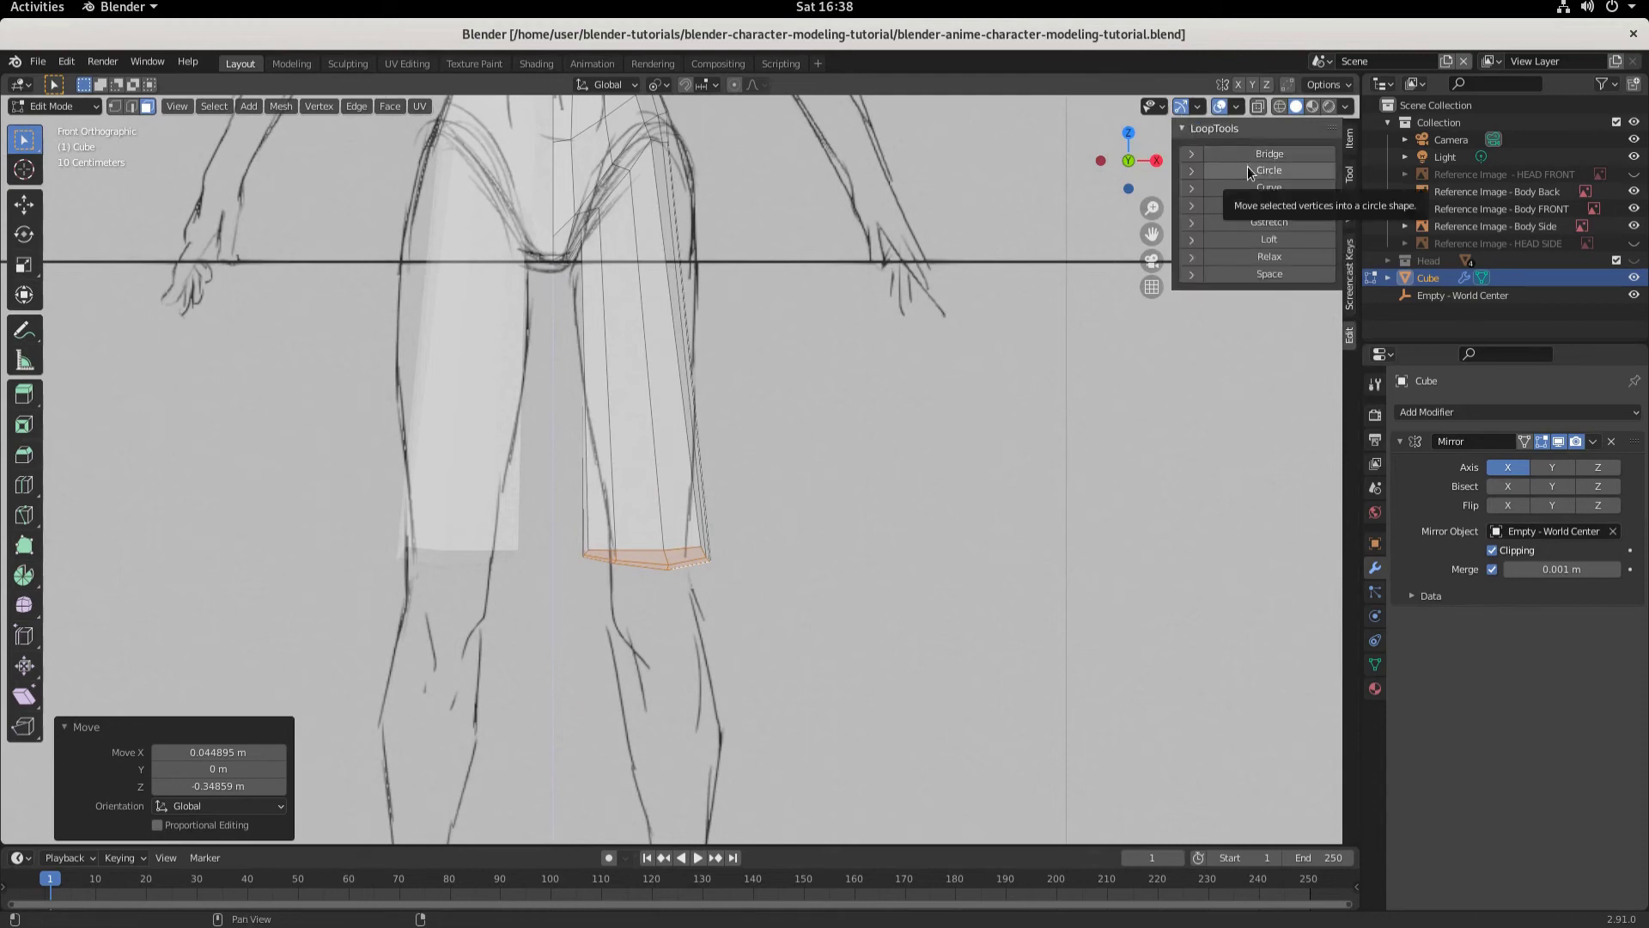
middle_drag(910, 490, 820, 403)
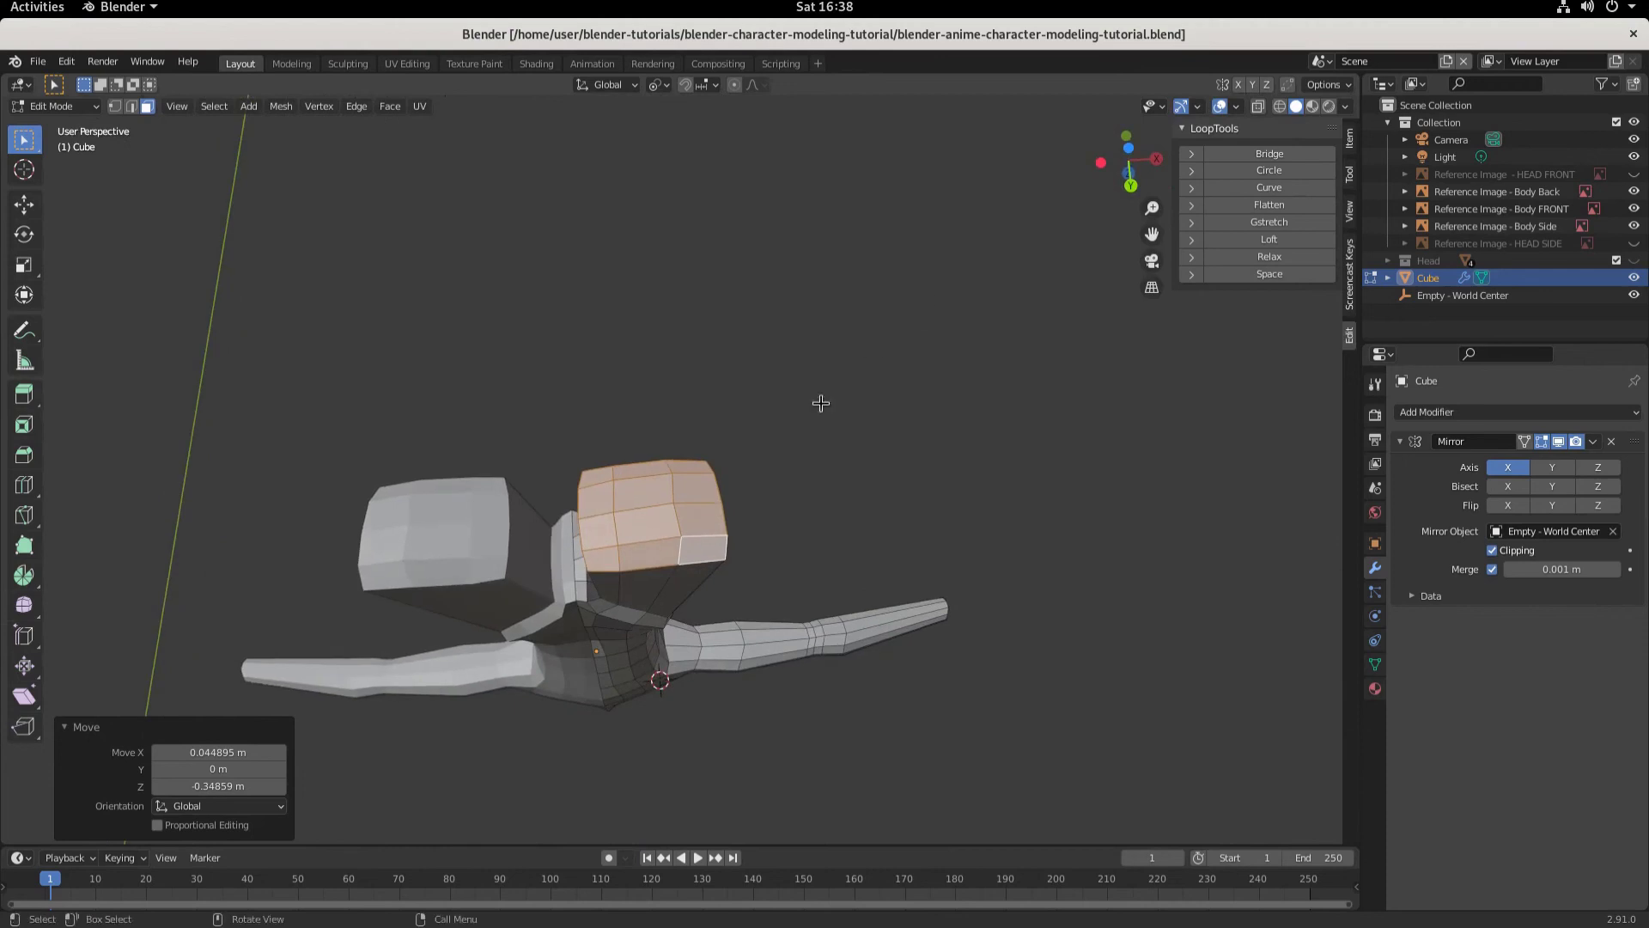
click(1282, 169)
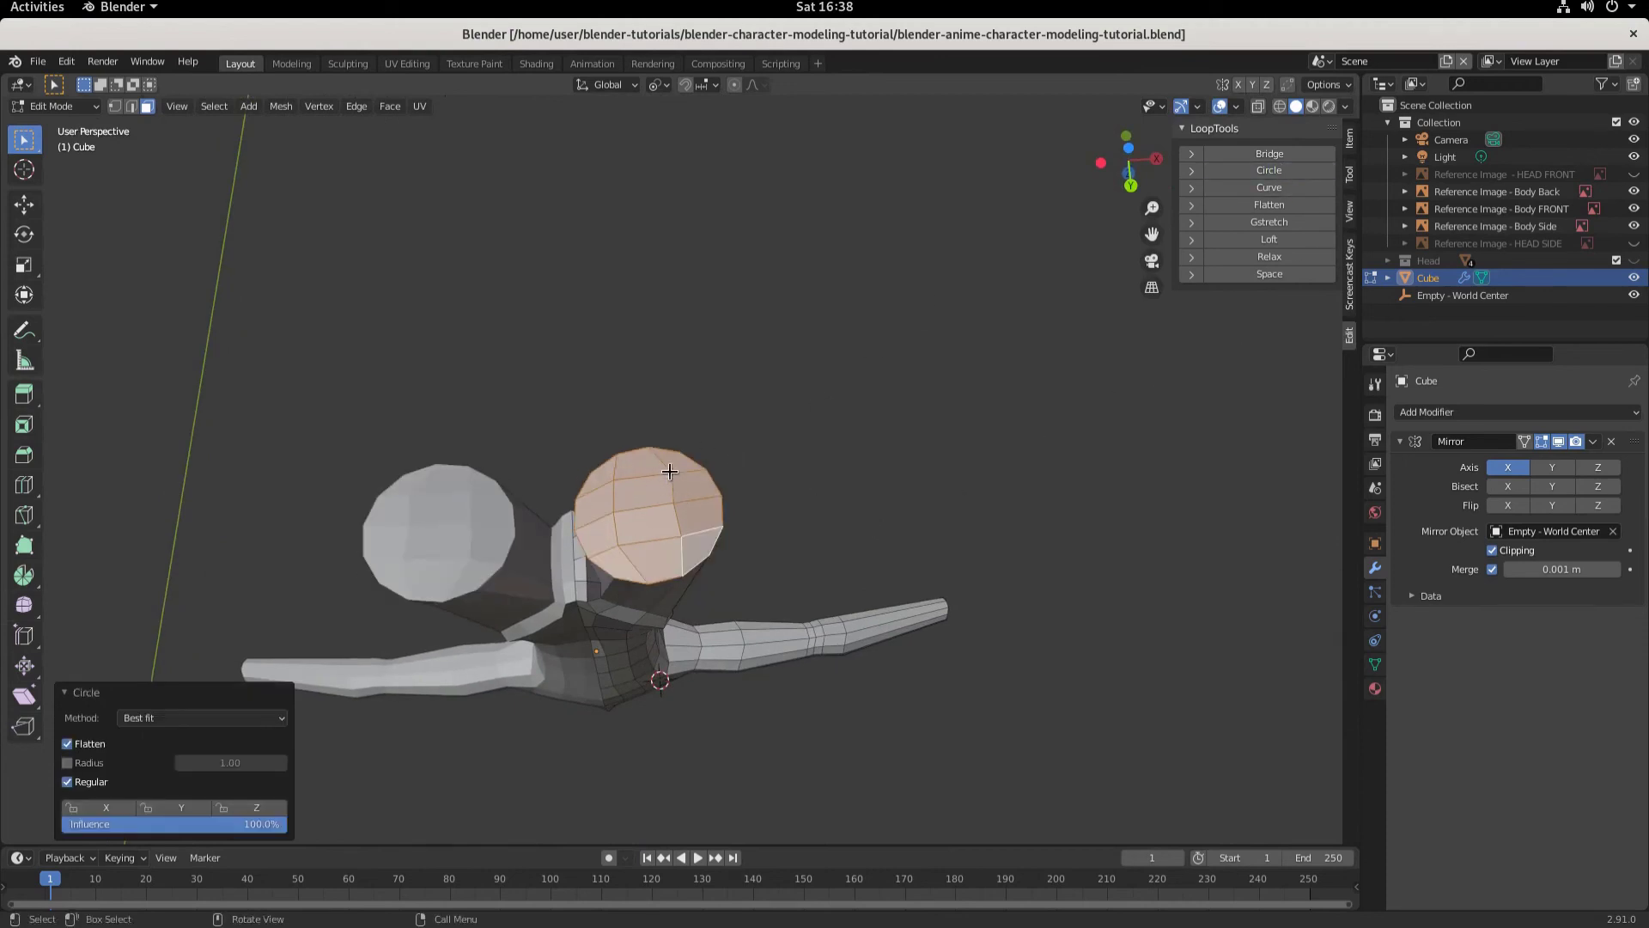
Step: Scale the thigh's round lower end by about 0.568 and move it about -0.028 m in X and -0.032 m in Z in front view
key(KP_1)
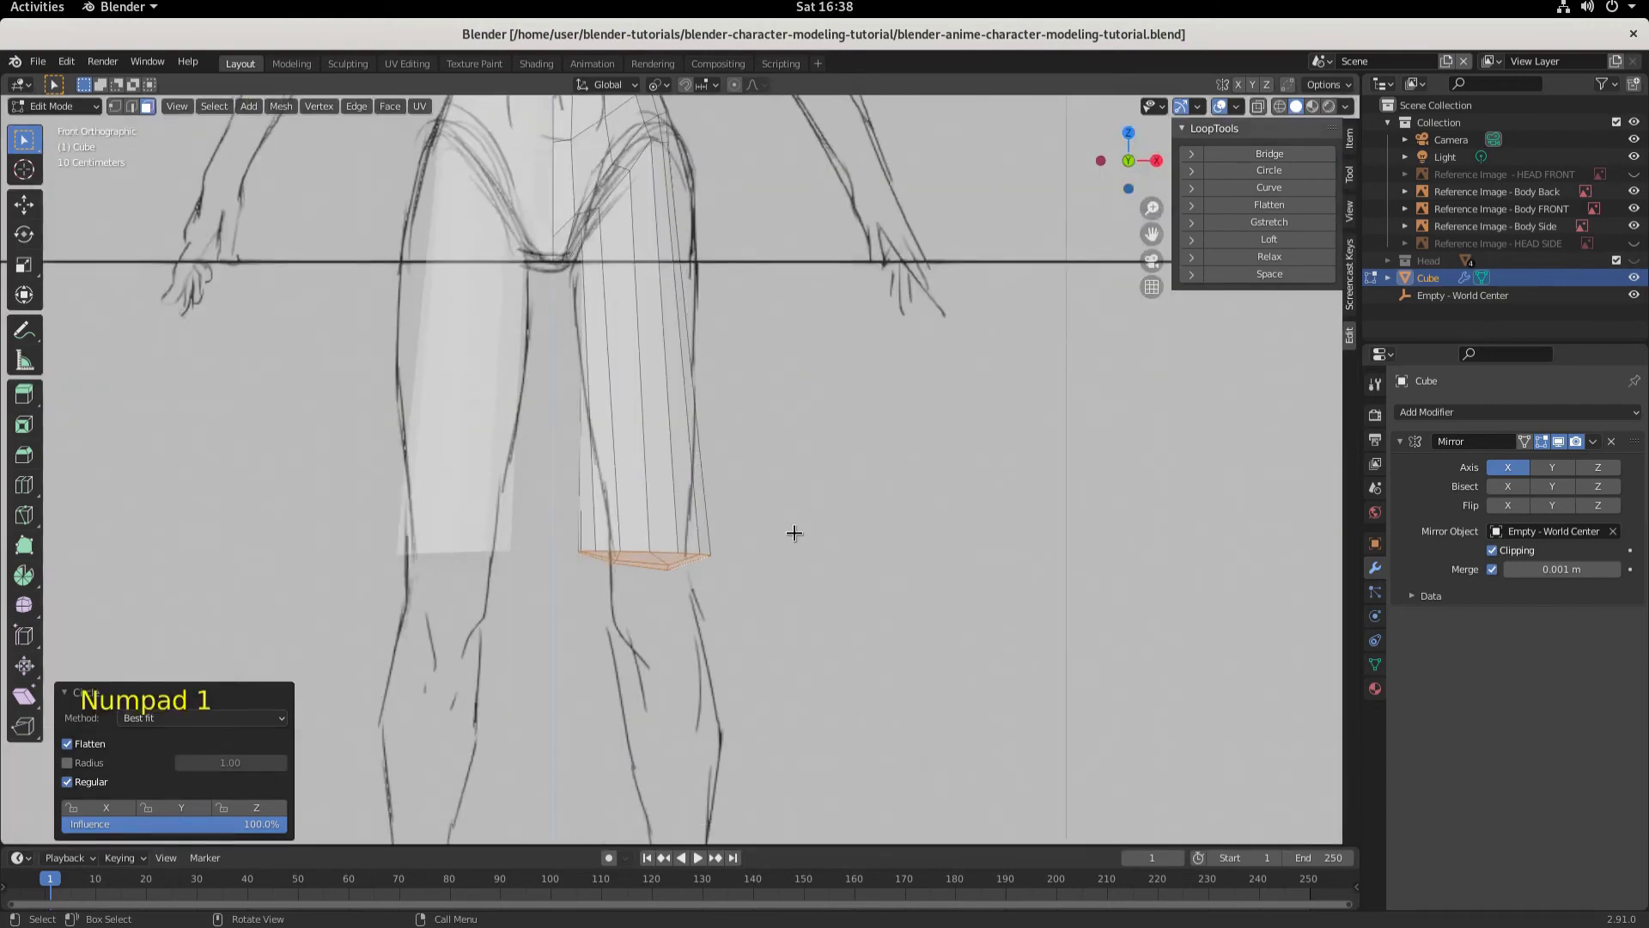
key(s)
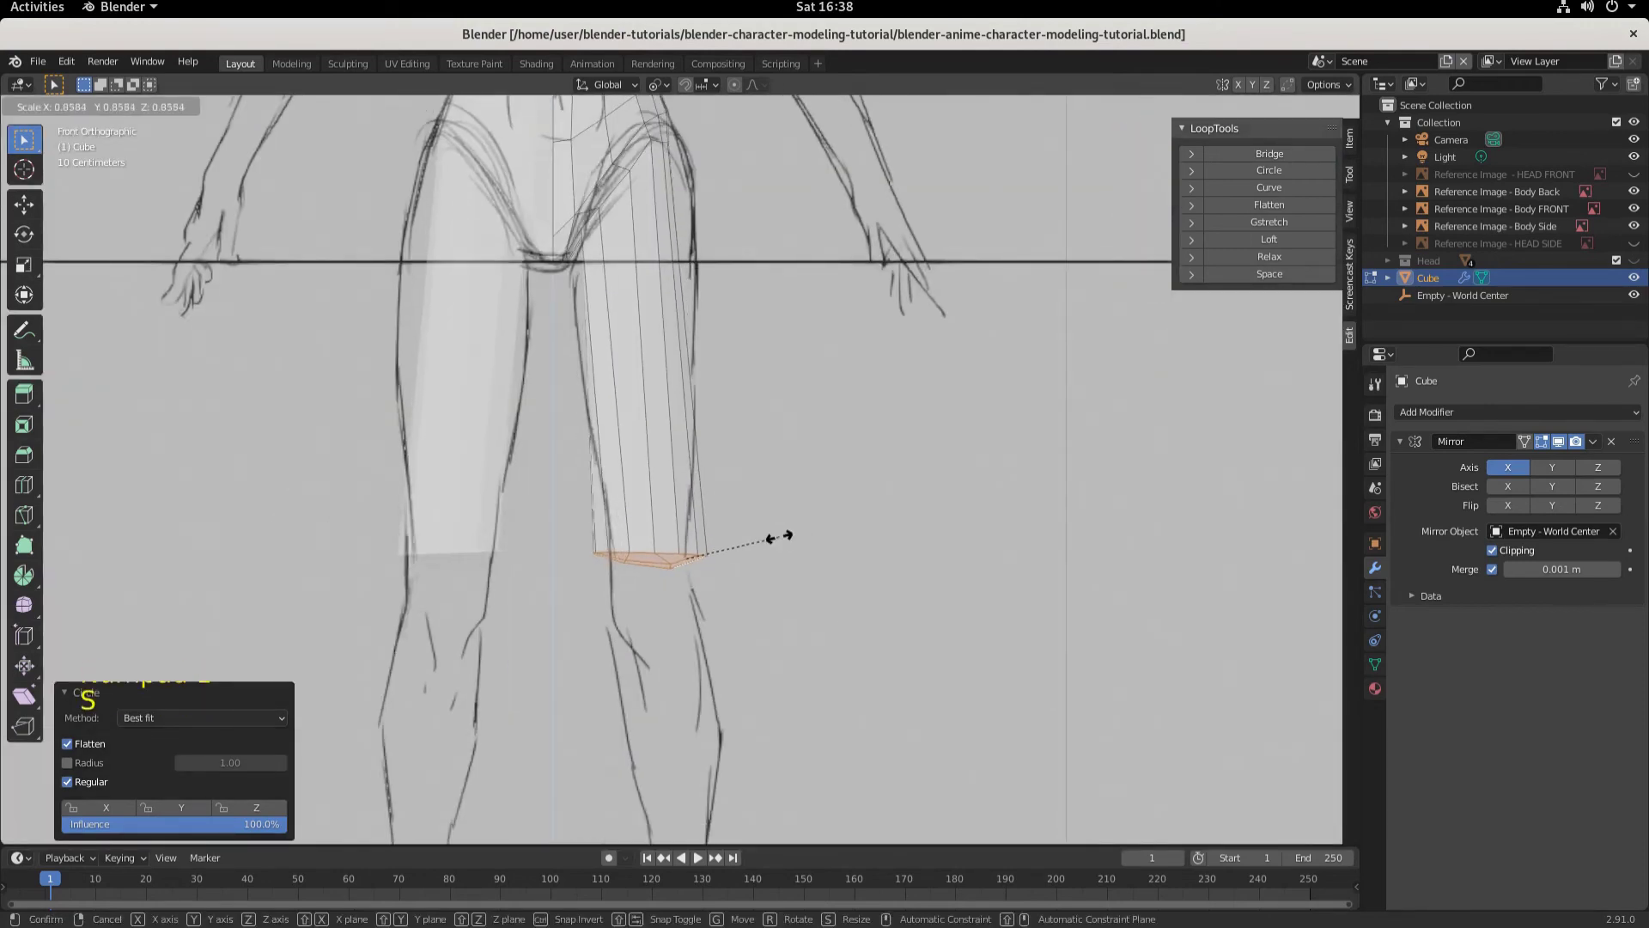
click(747, 543)
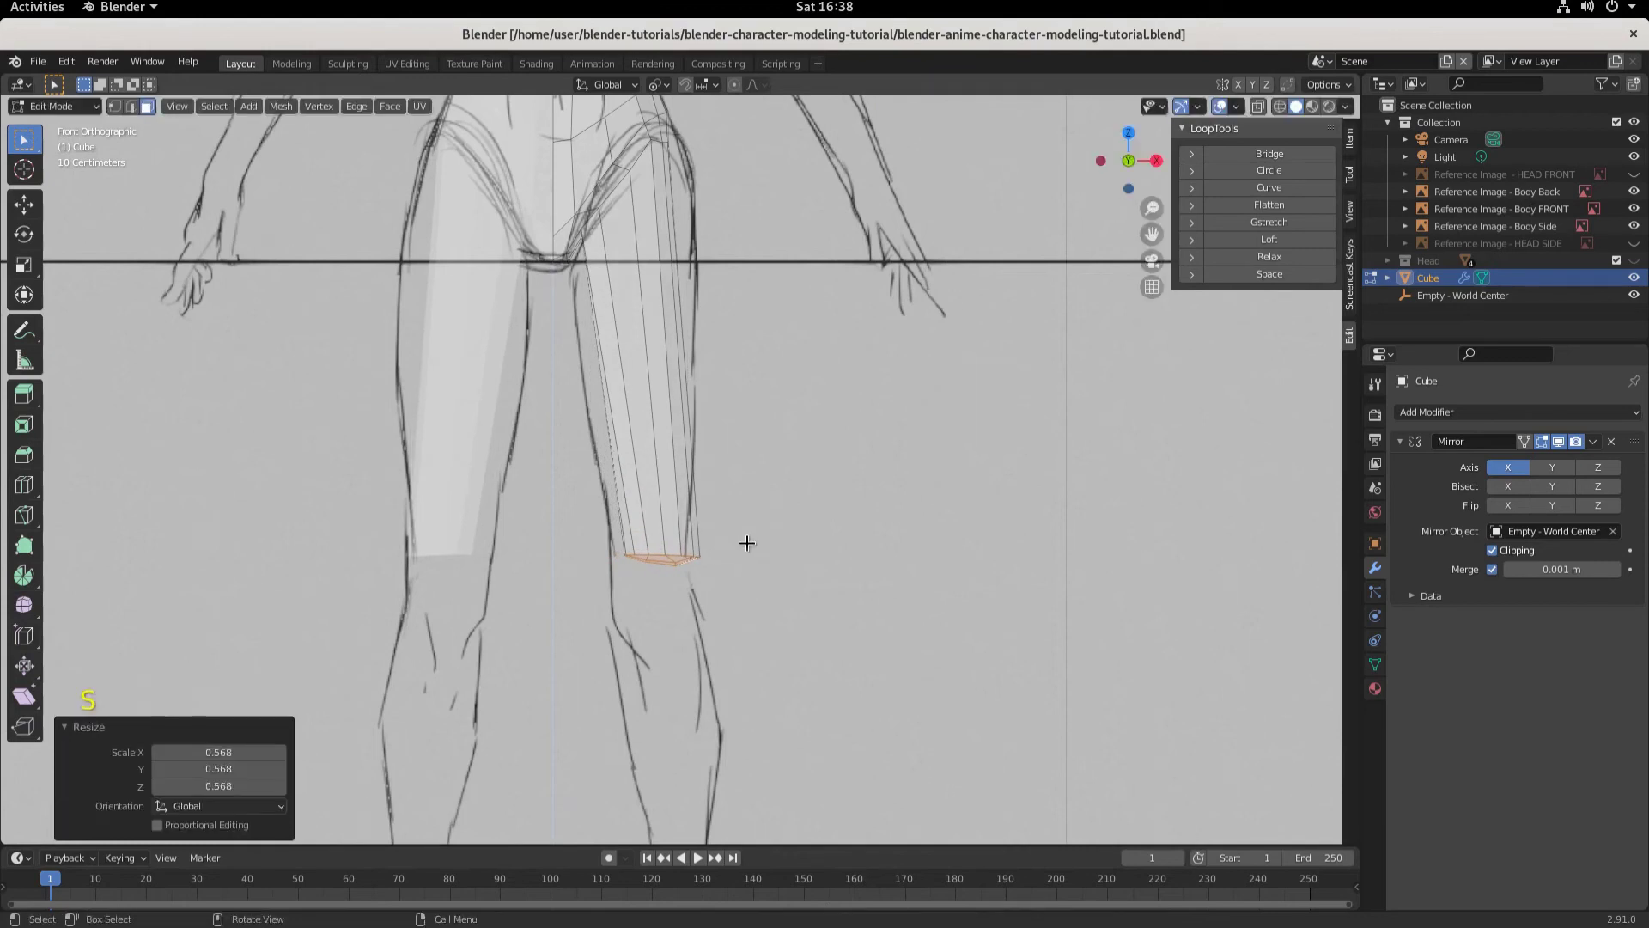
key(g)
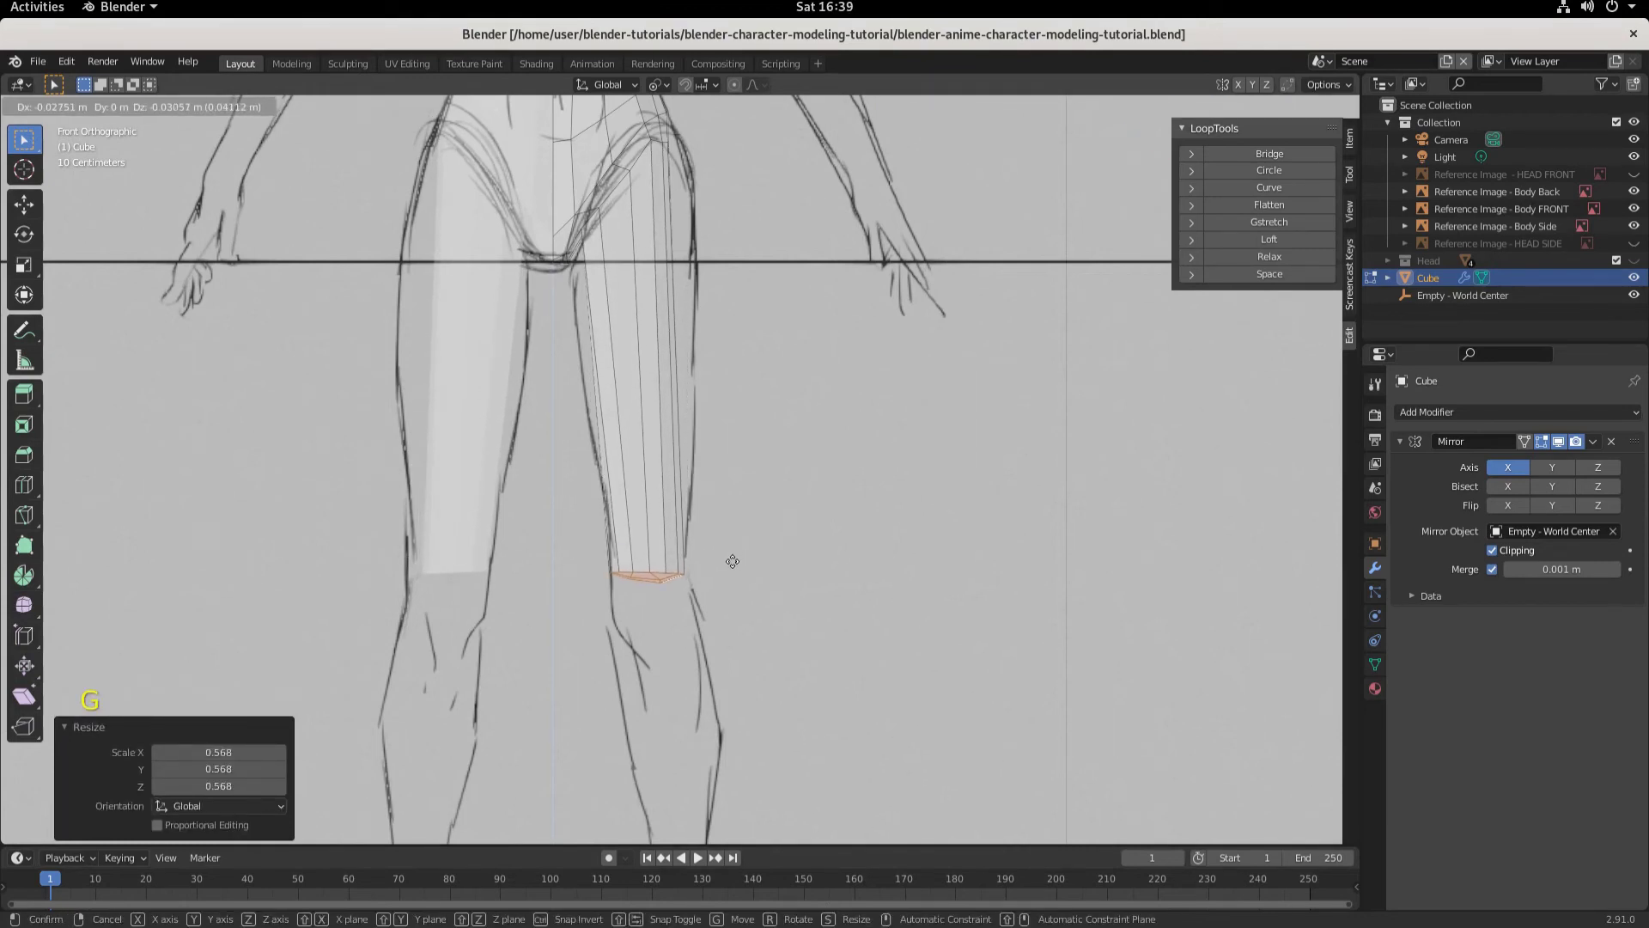
click(732, 562)
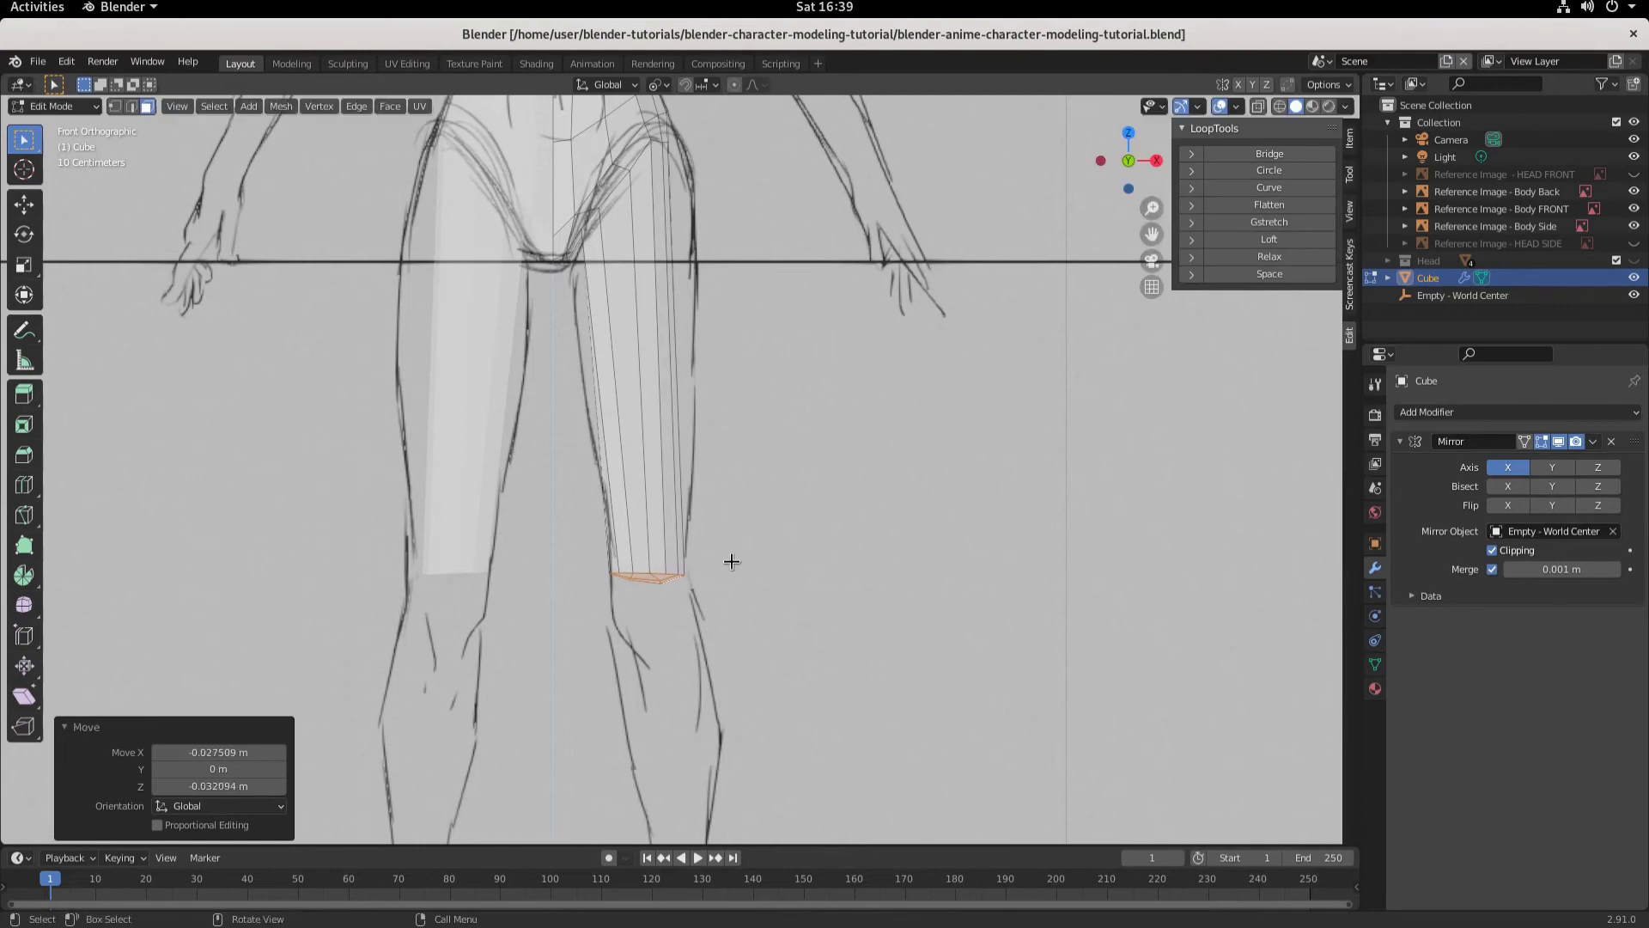
Step: Move the thigh's lower end about -0.170 m along Y in right view to line up with the side reference
key(KP_3)
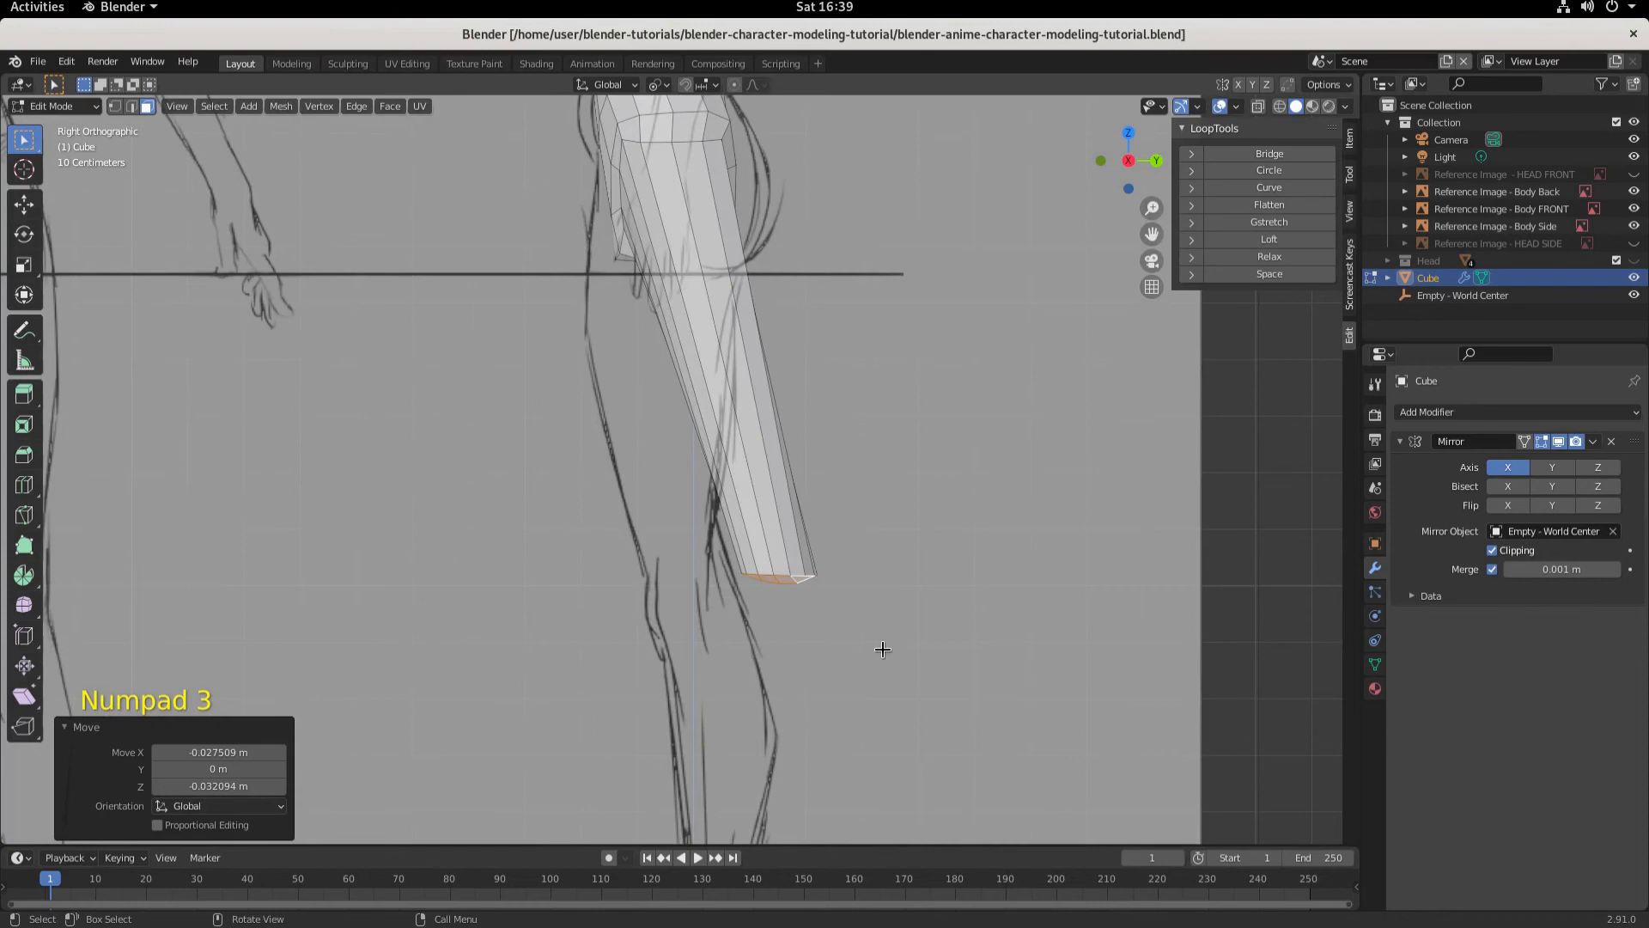
key(g)
key(y)
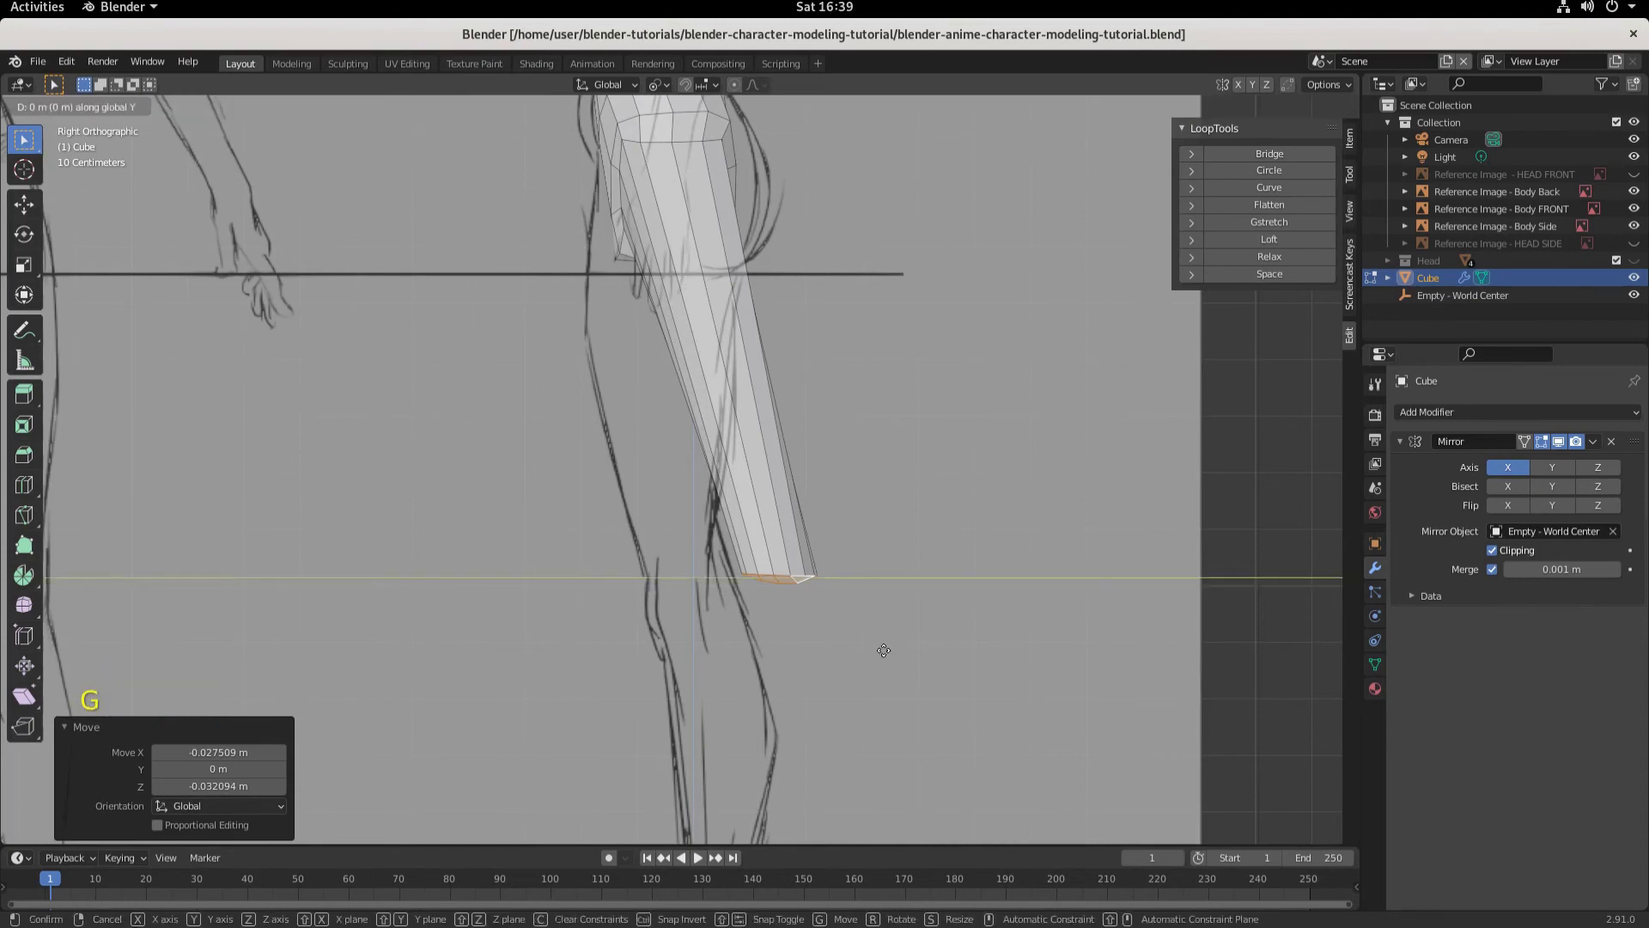
click(789, 656)
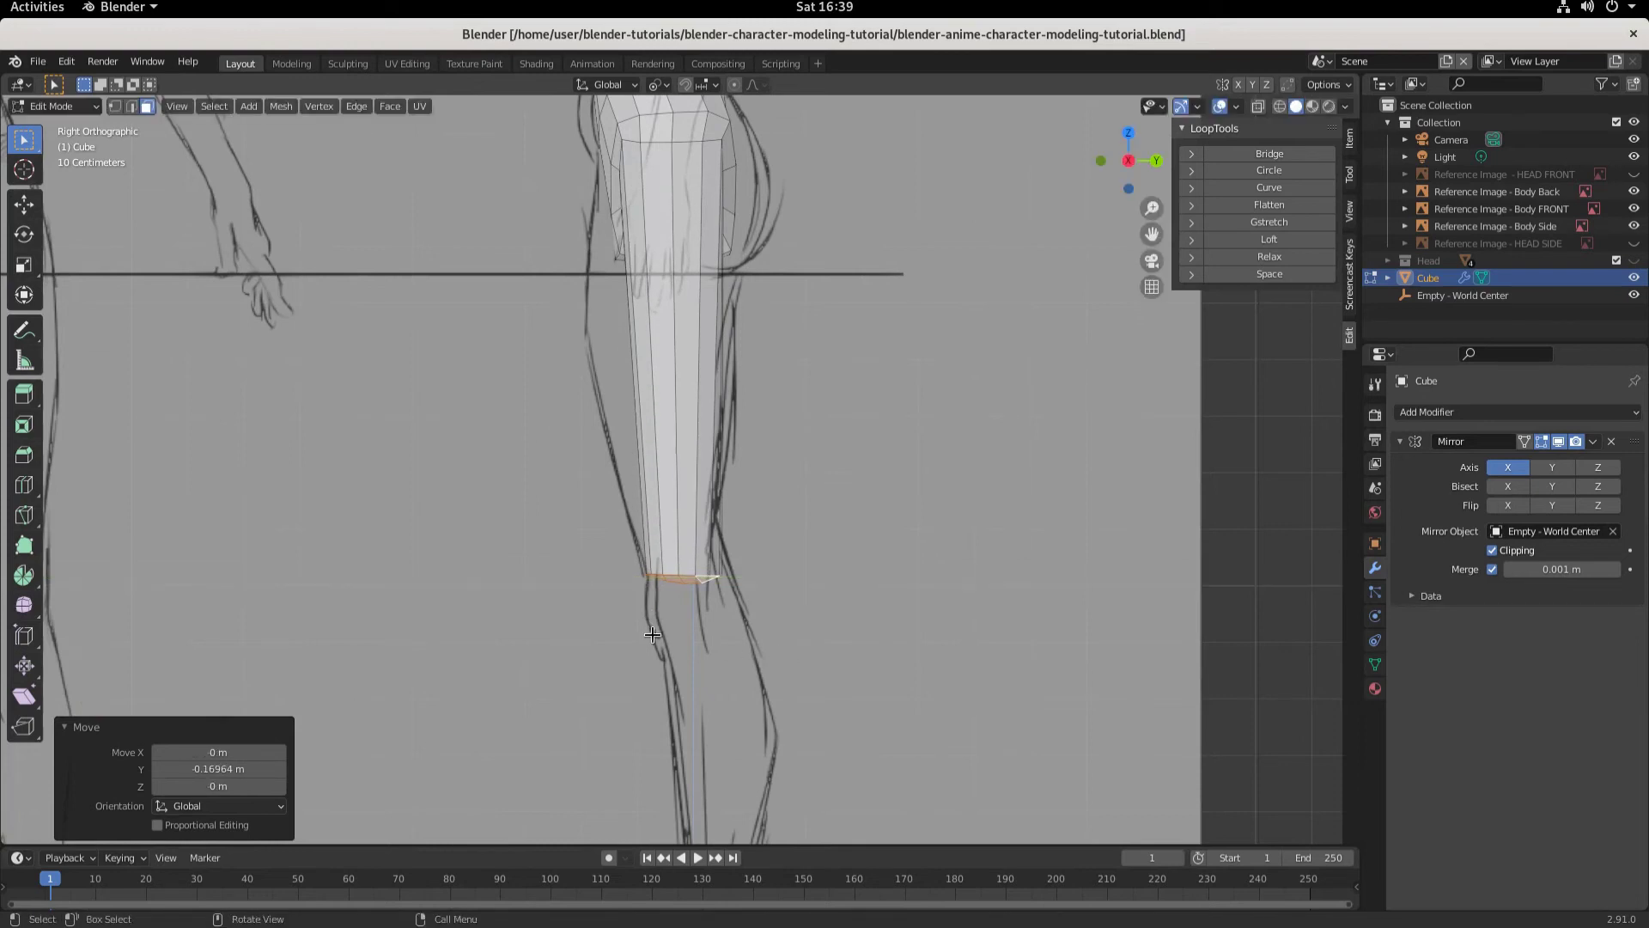
Step: Rotate the thigh's lower end about 23.5° in right view and move it about -0.012 m in Y and 0.031 m in Z
key(r)
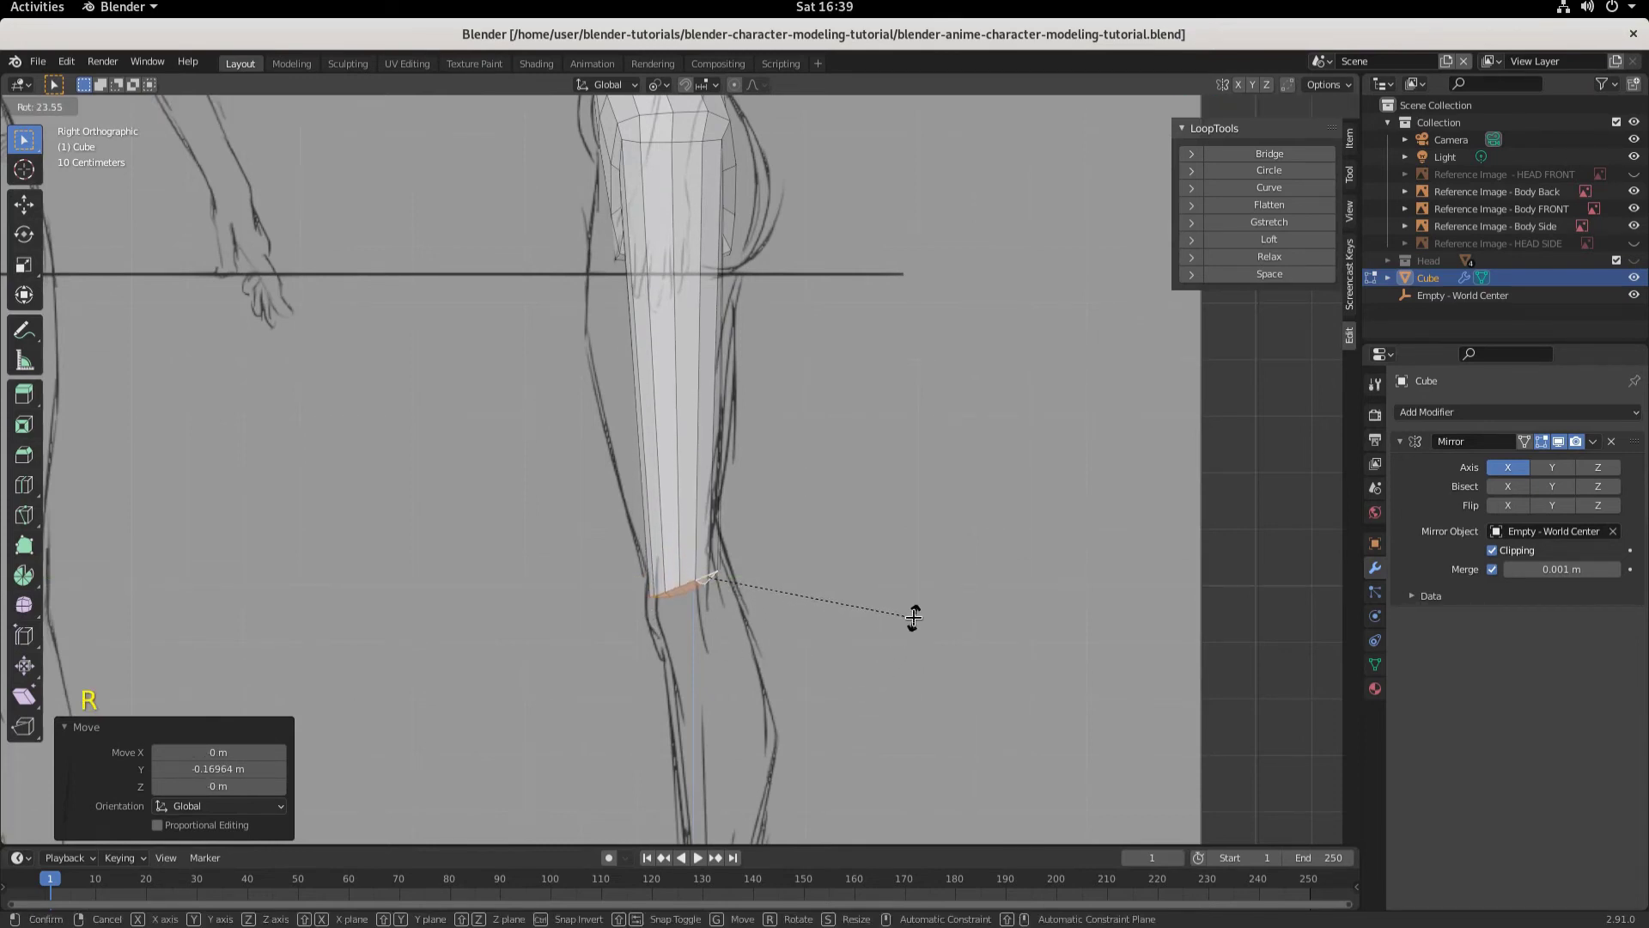
click(913, 616)
key(g)
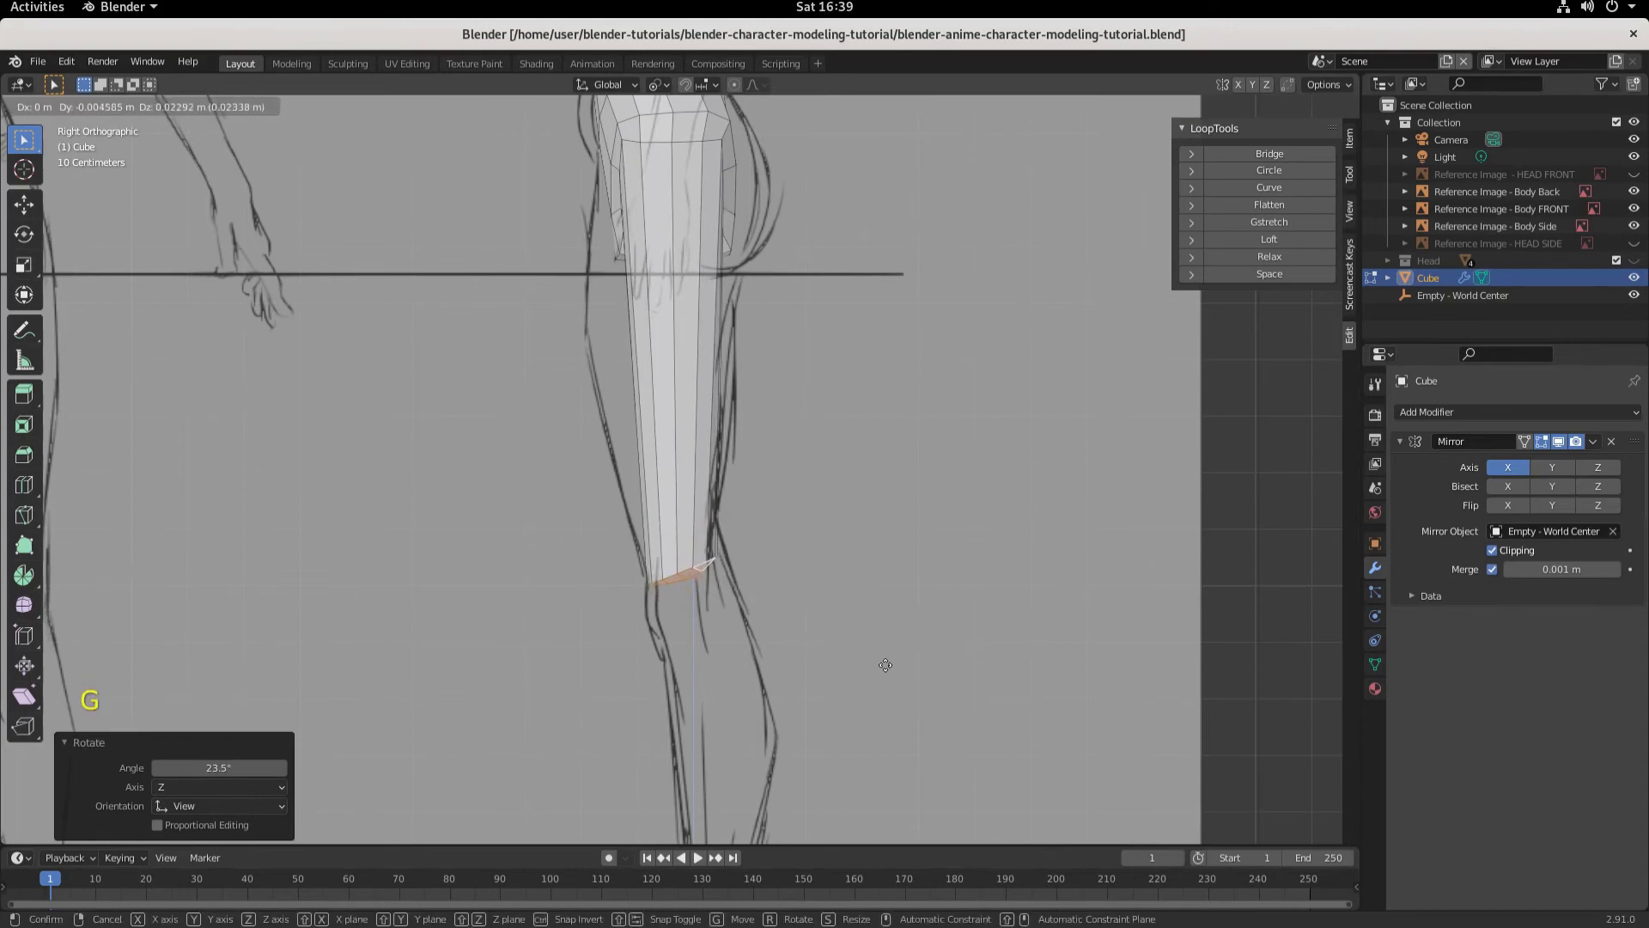
click(878, 663)
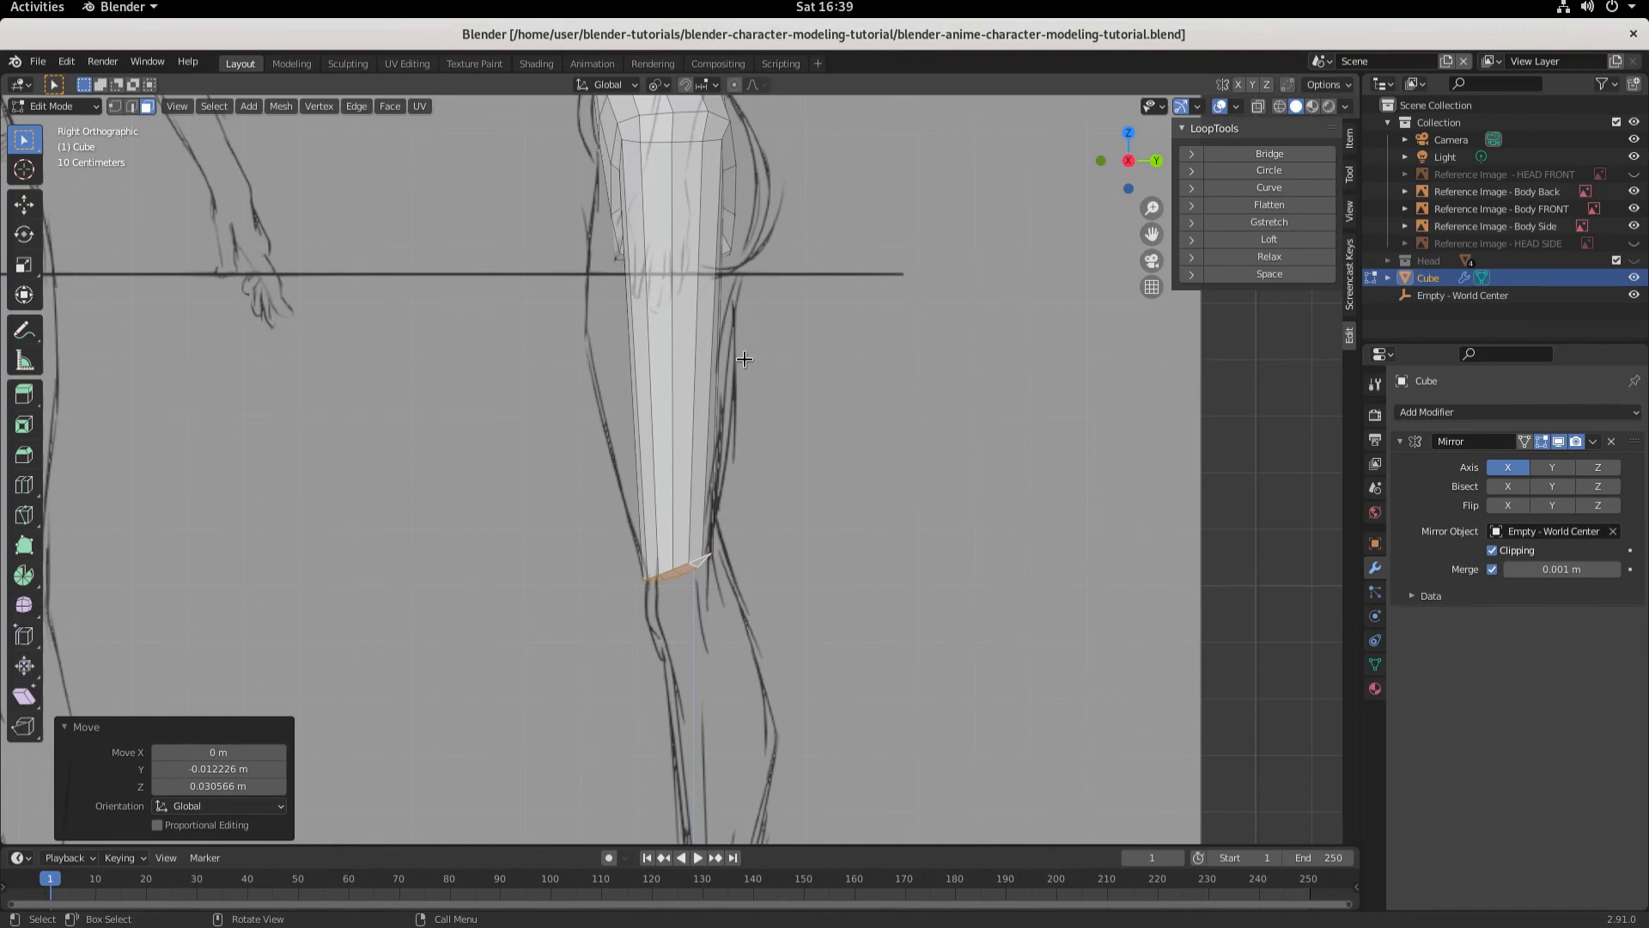
Step: Extrude the thigh's lower end about 0.336 m in front view and move it about -0.070 m in X and -0.024 m in Z
key(KP_1)
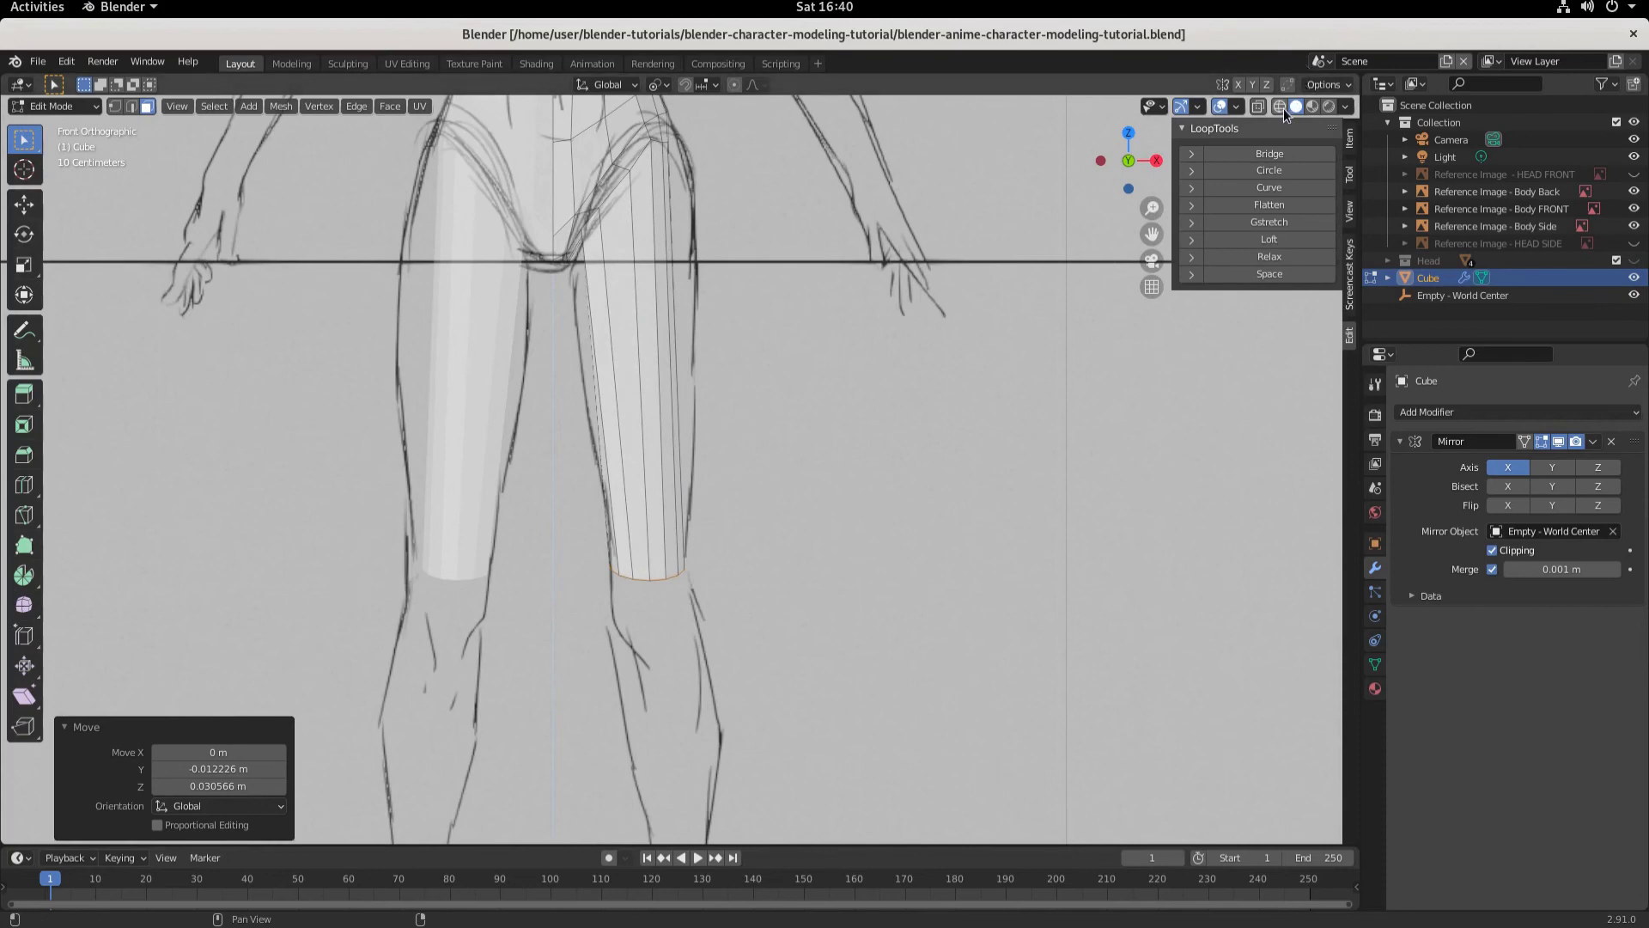
middle_drag(795, 583, 729, 531)
key(KP_1)
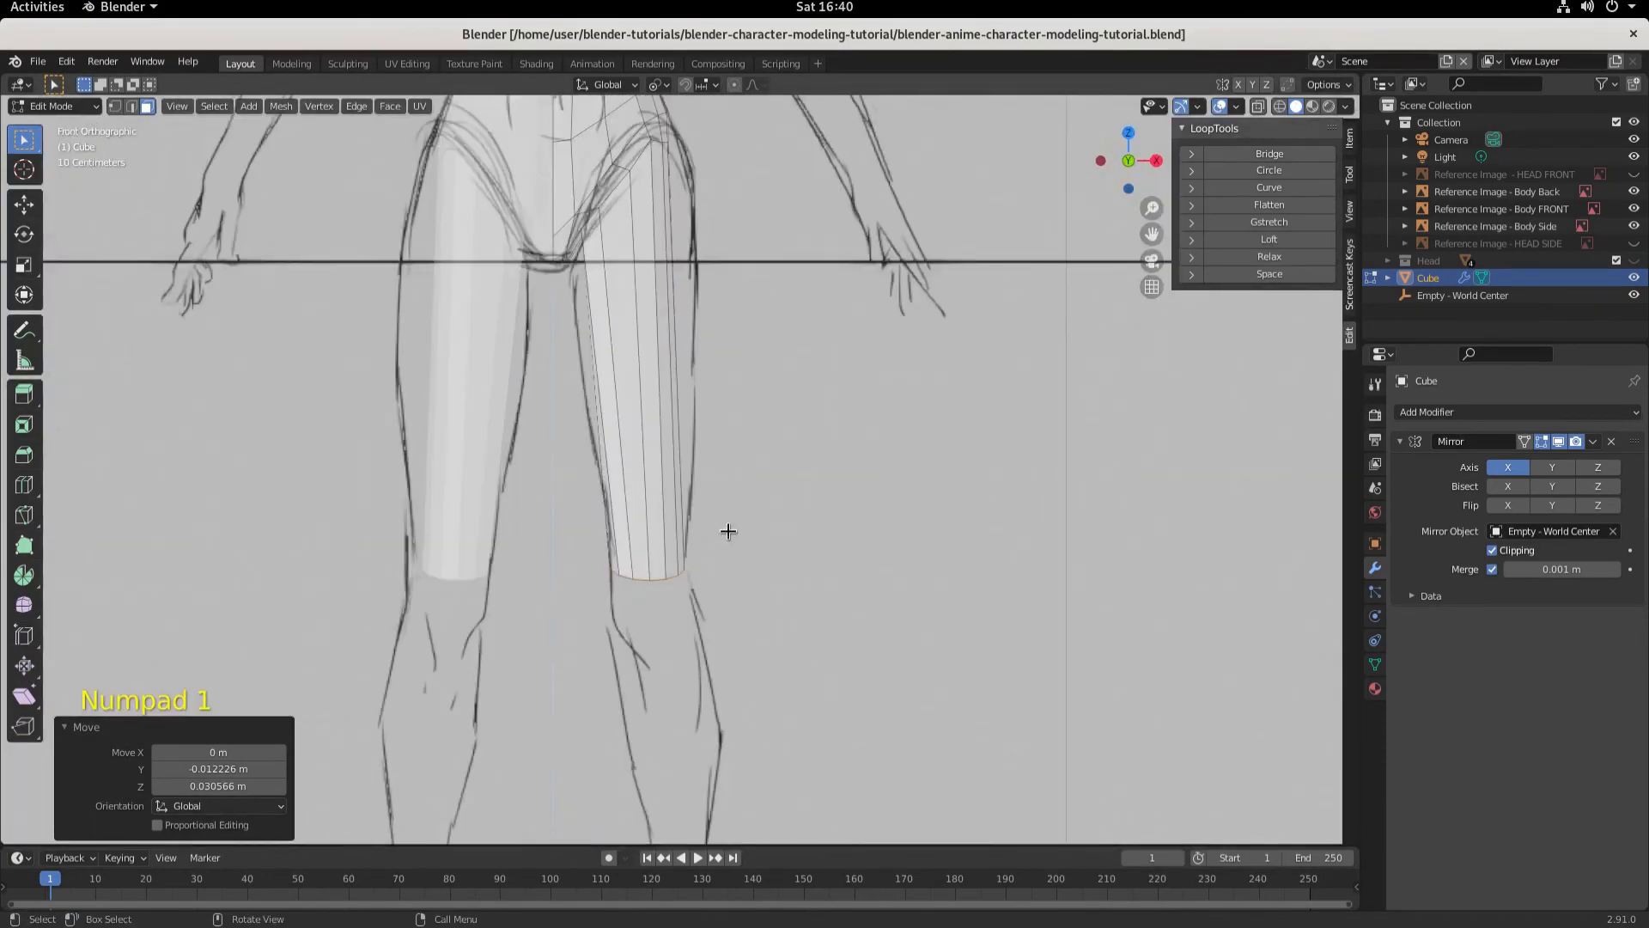
scroll(729, 531, down, 2)
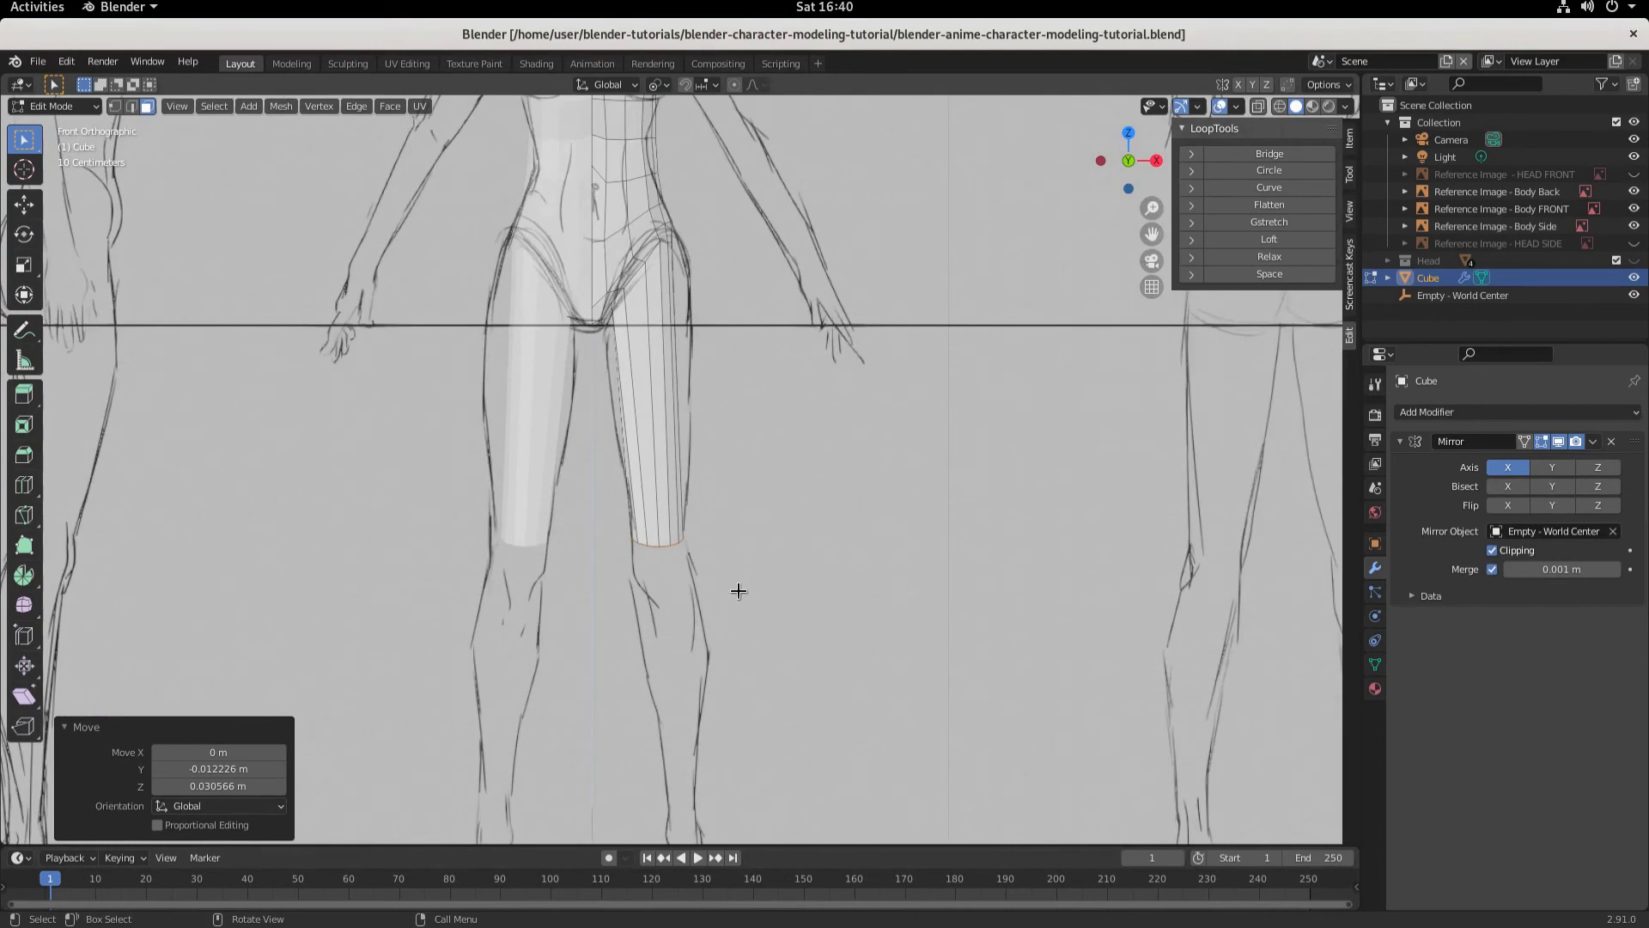
key(e)
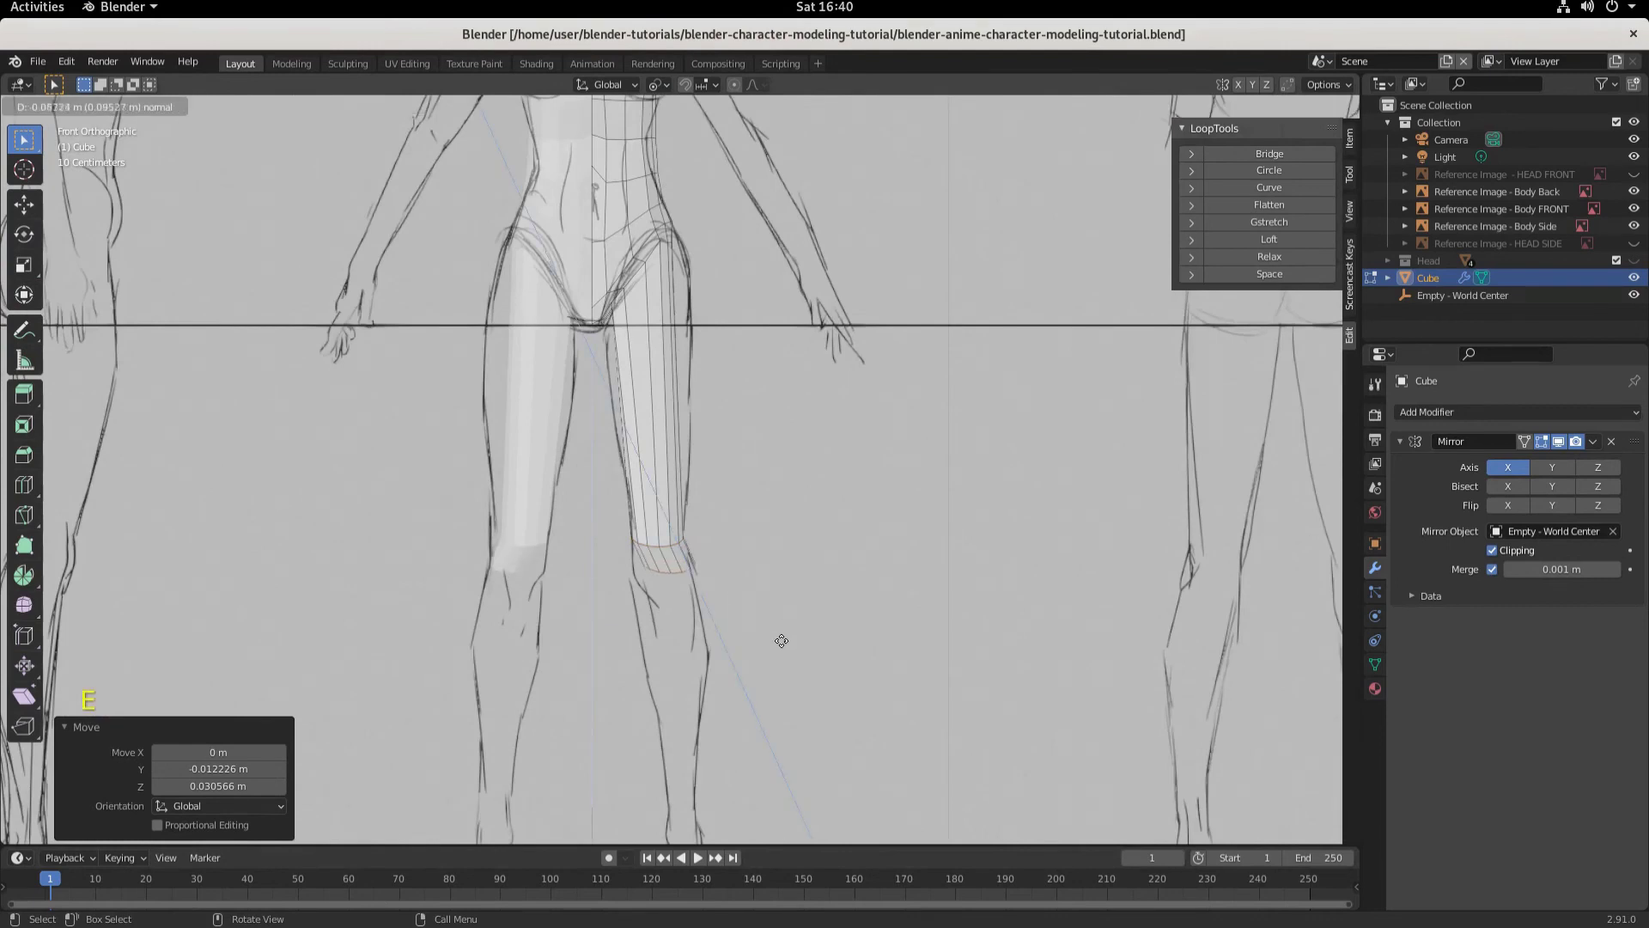
click(770, 719)
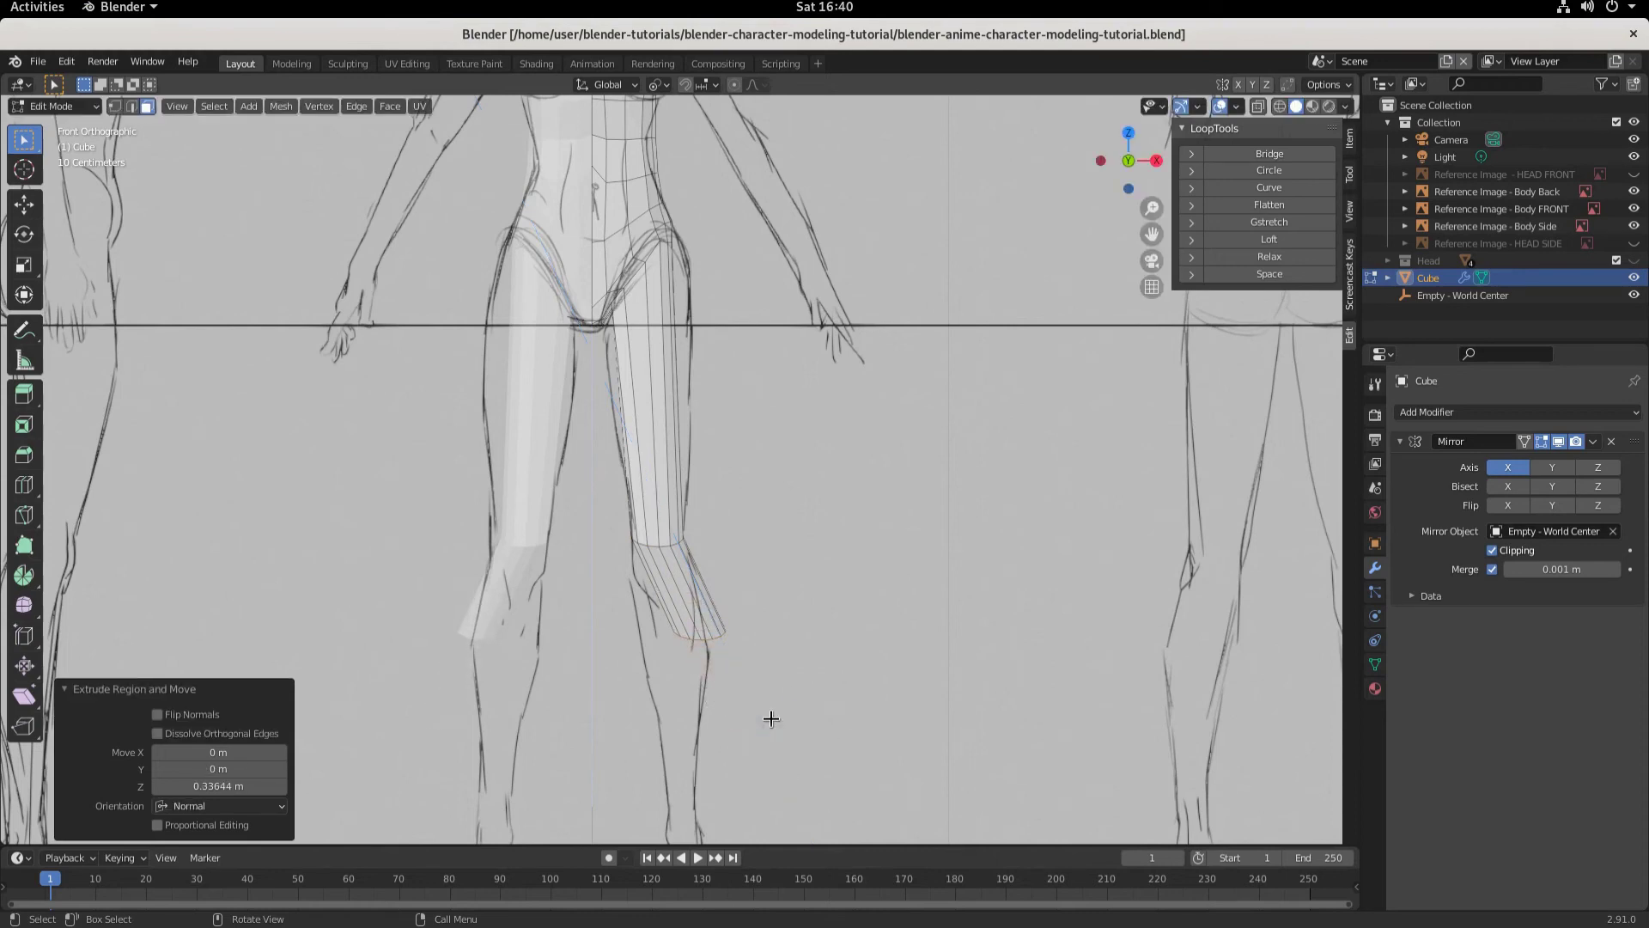
key(g)
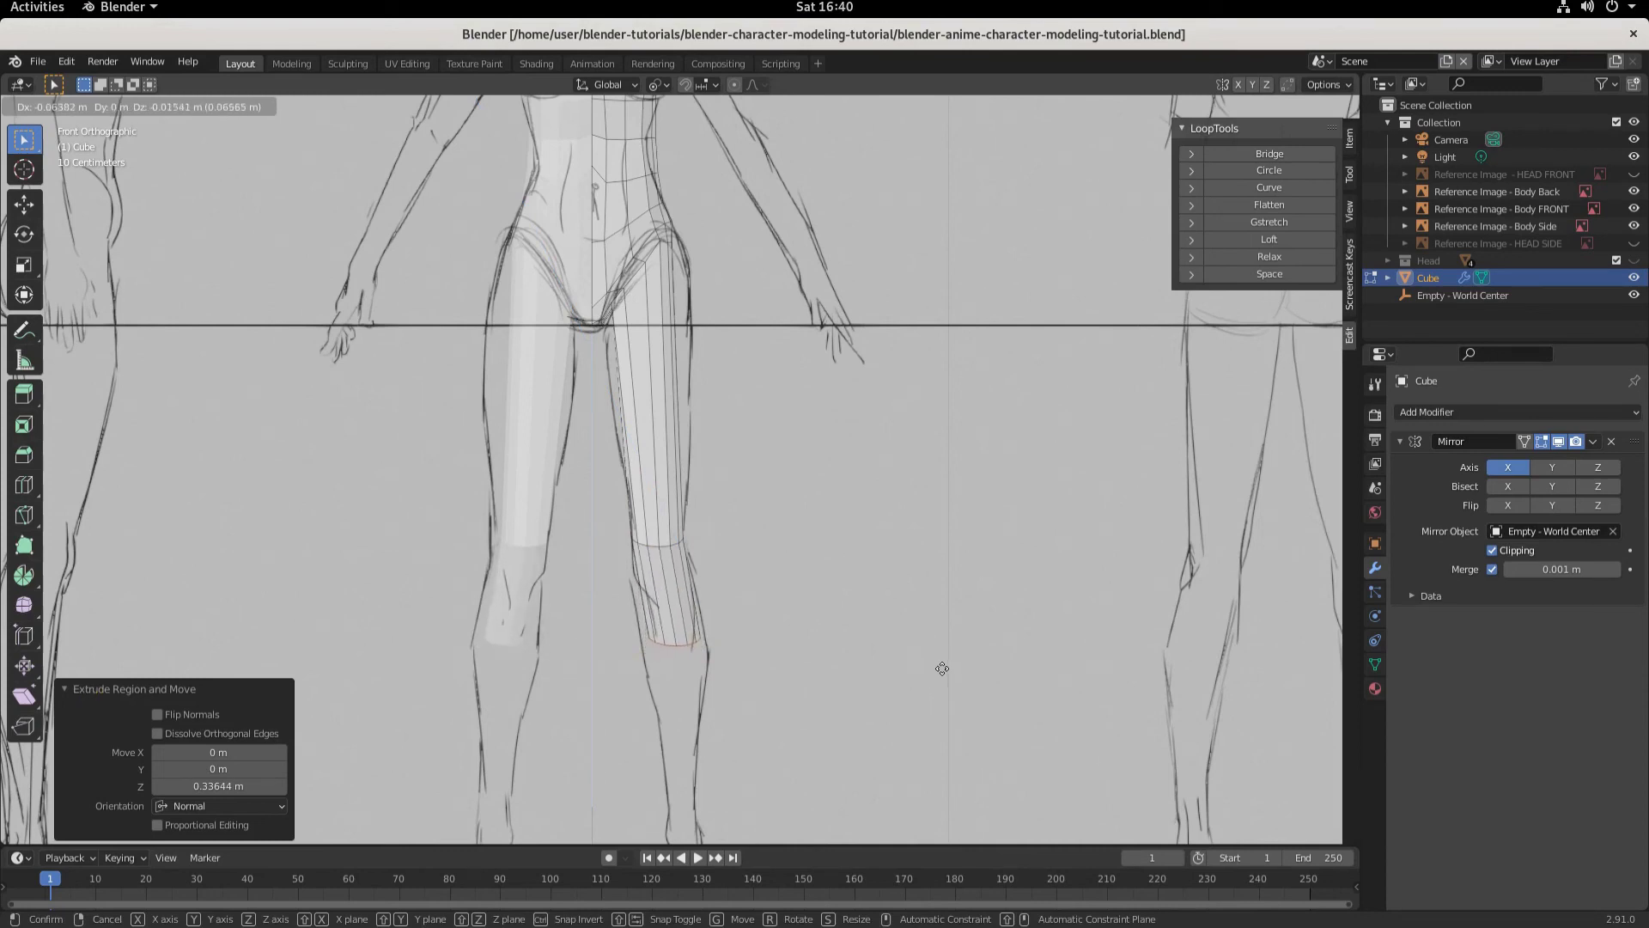
click(940, 671)
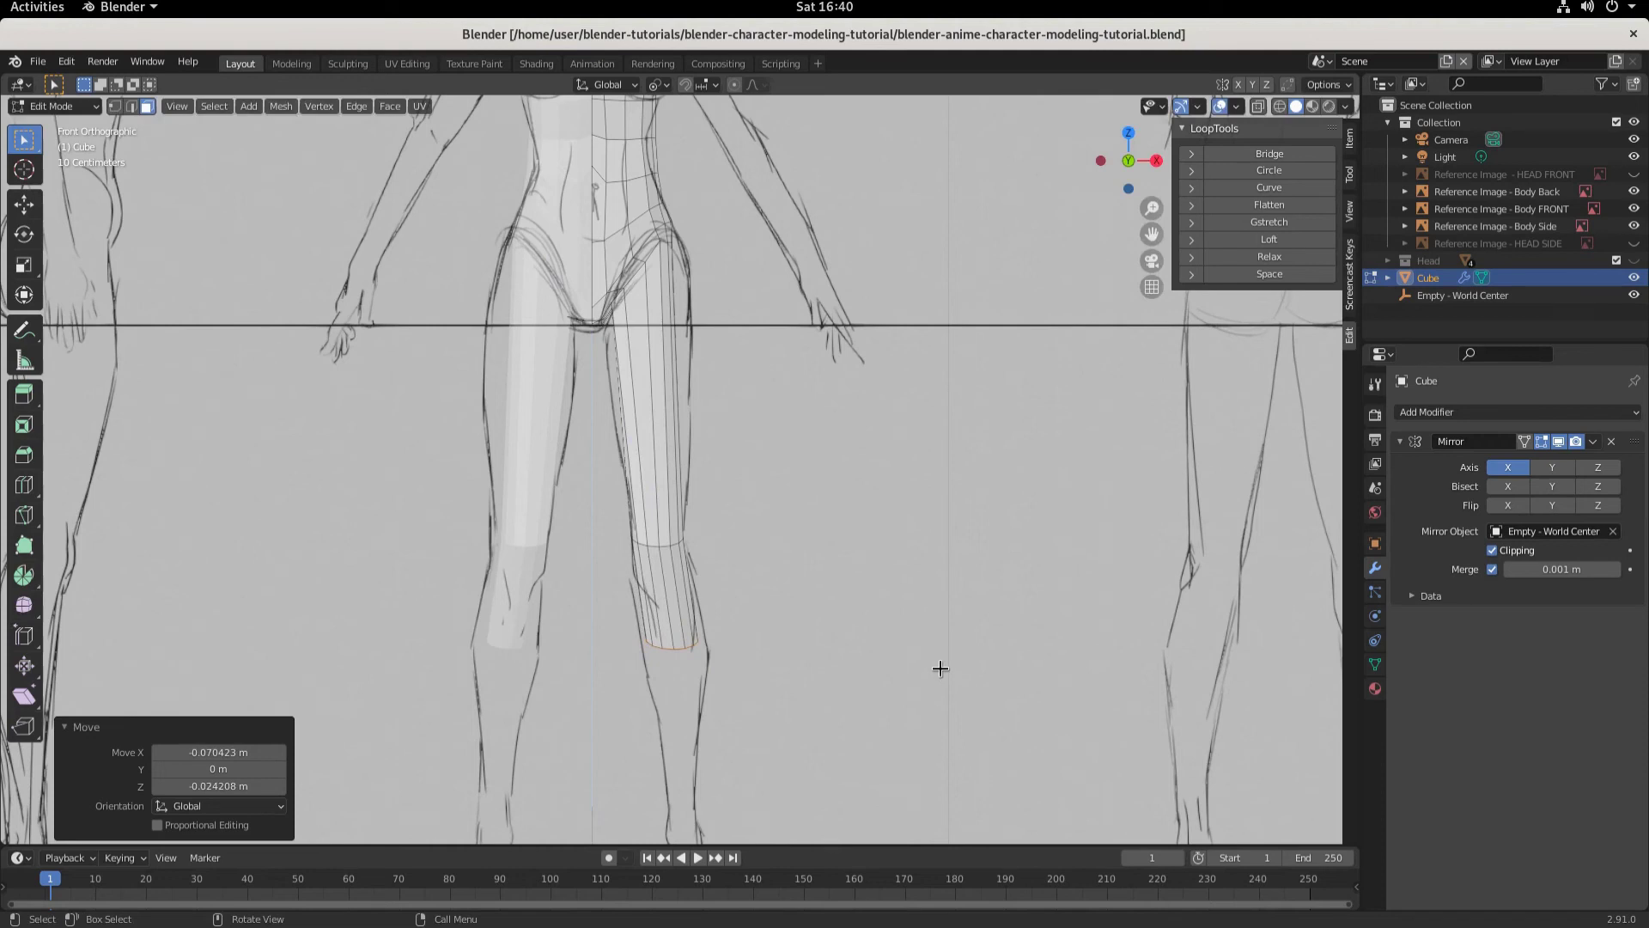
Step: Scale the knee section's lower end by 1.2, move it about 0.015 m in X and -0.011 m in Z, and scale it by 1.067
key(s)
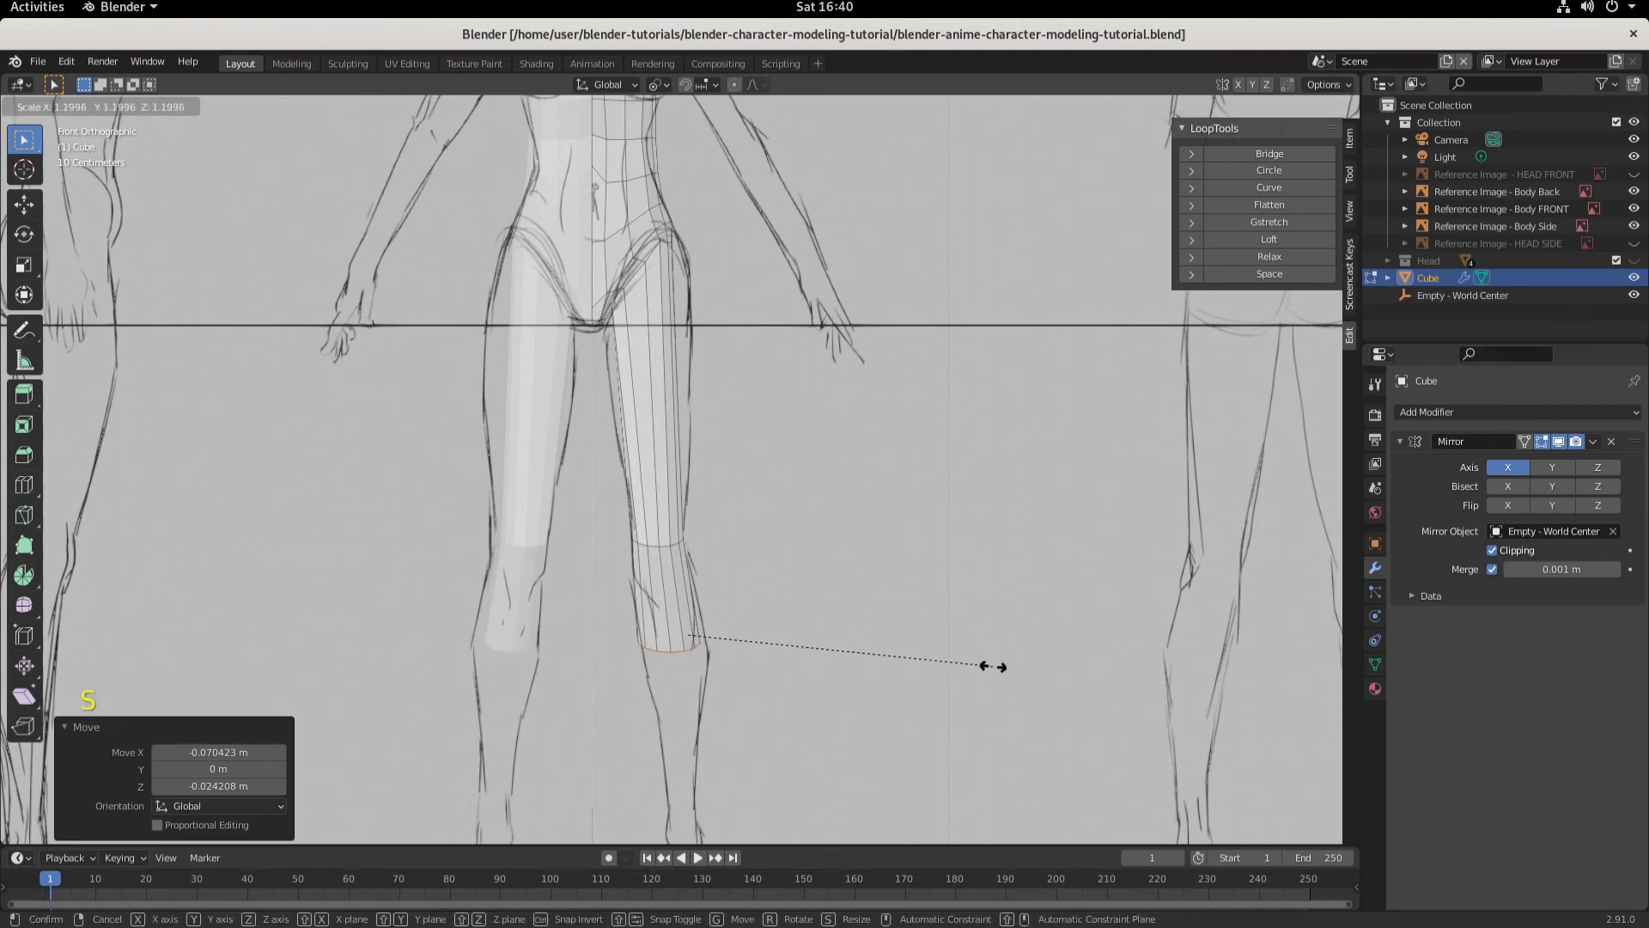
click(980, 668)
key(g)
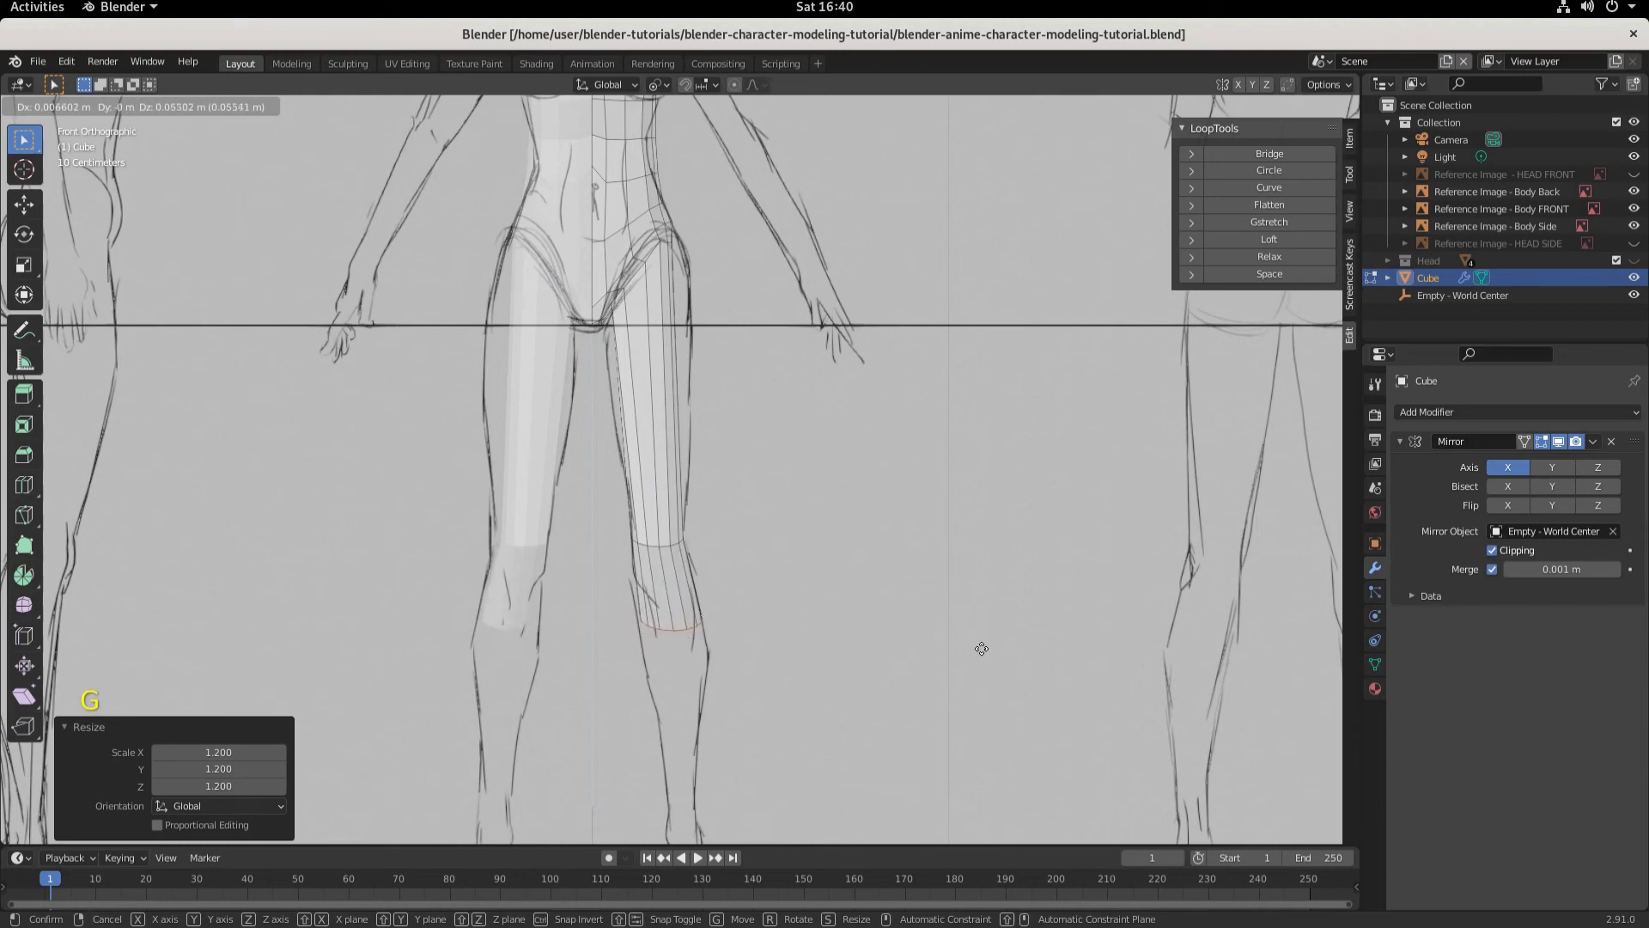
click(985, 673)
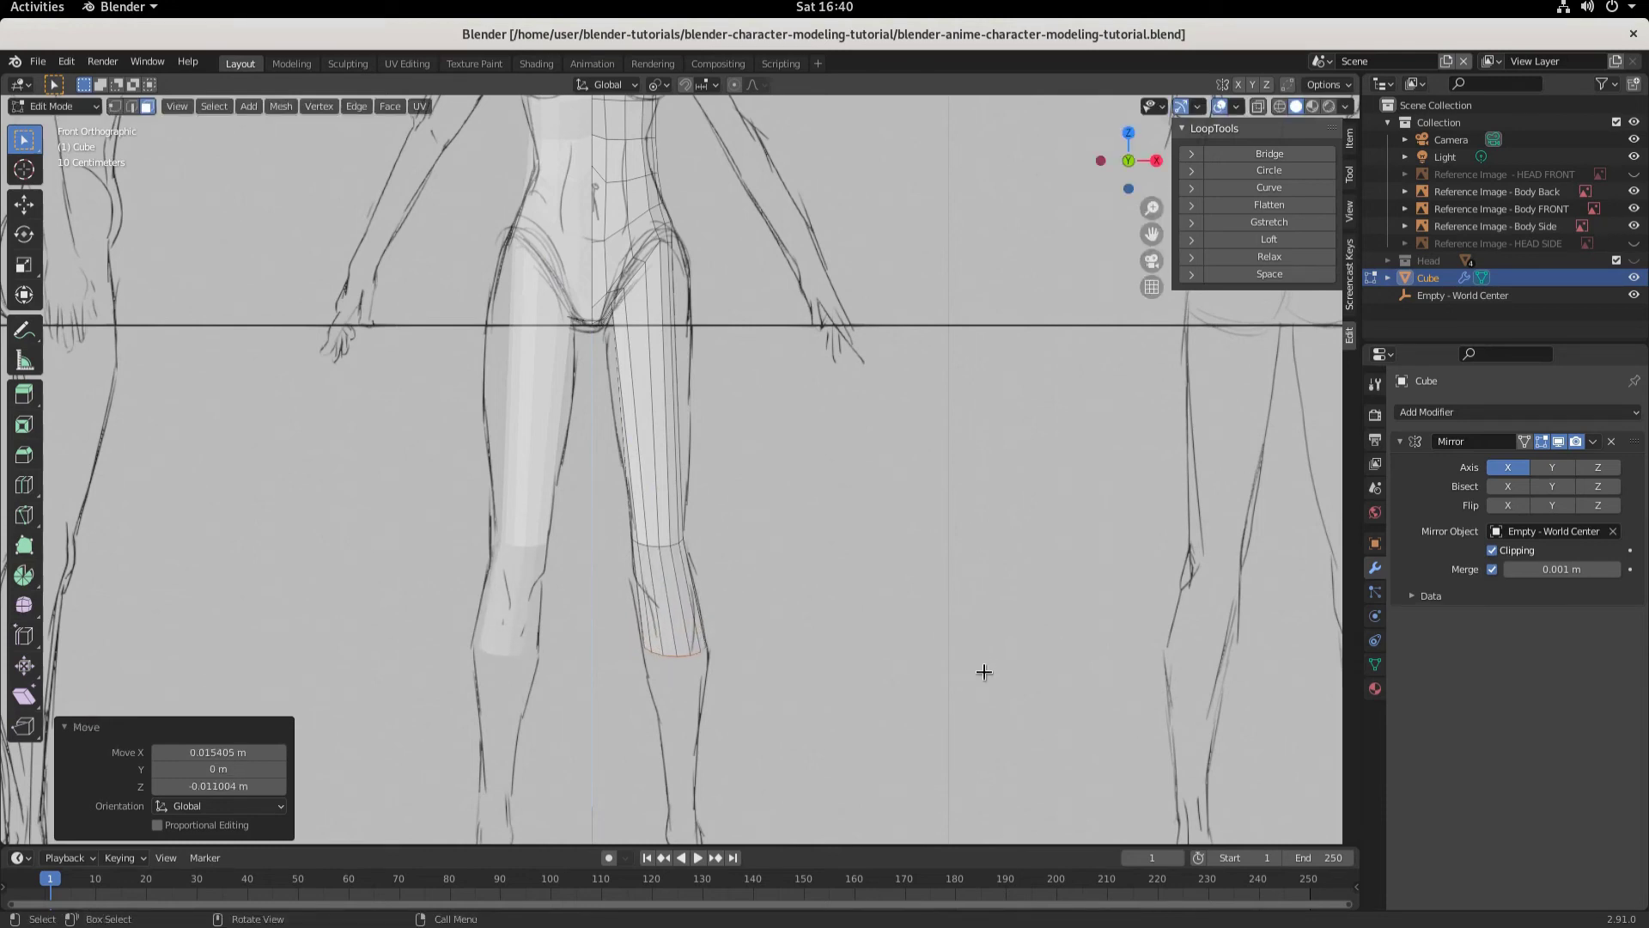
key(s)
click(997, 674)
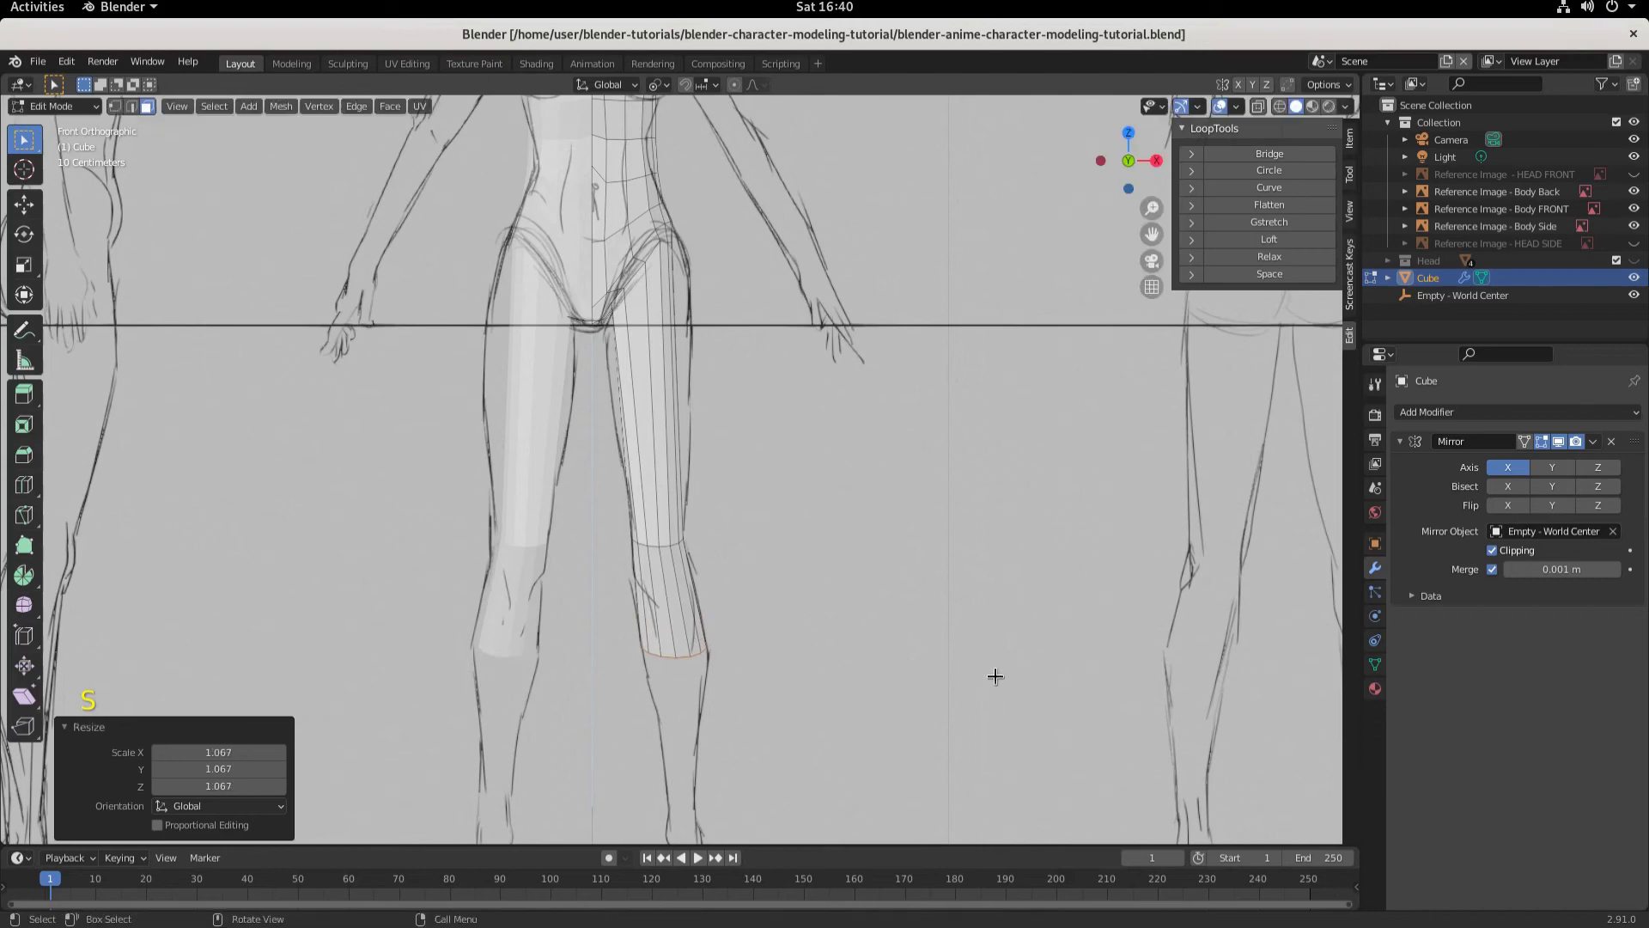
Step: Move the knee section's lower end about -0.123 m along Y in right view and save the file
key(KP_3)
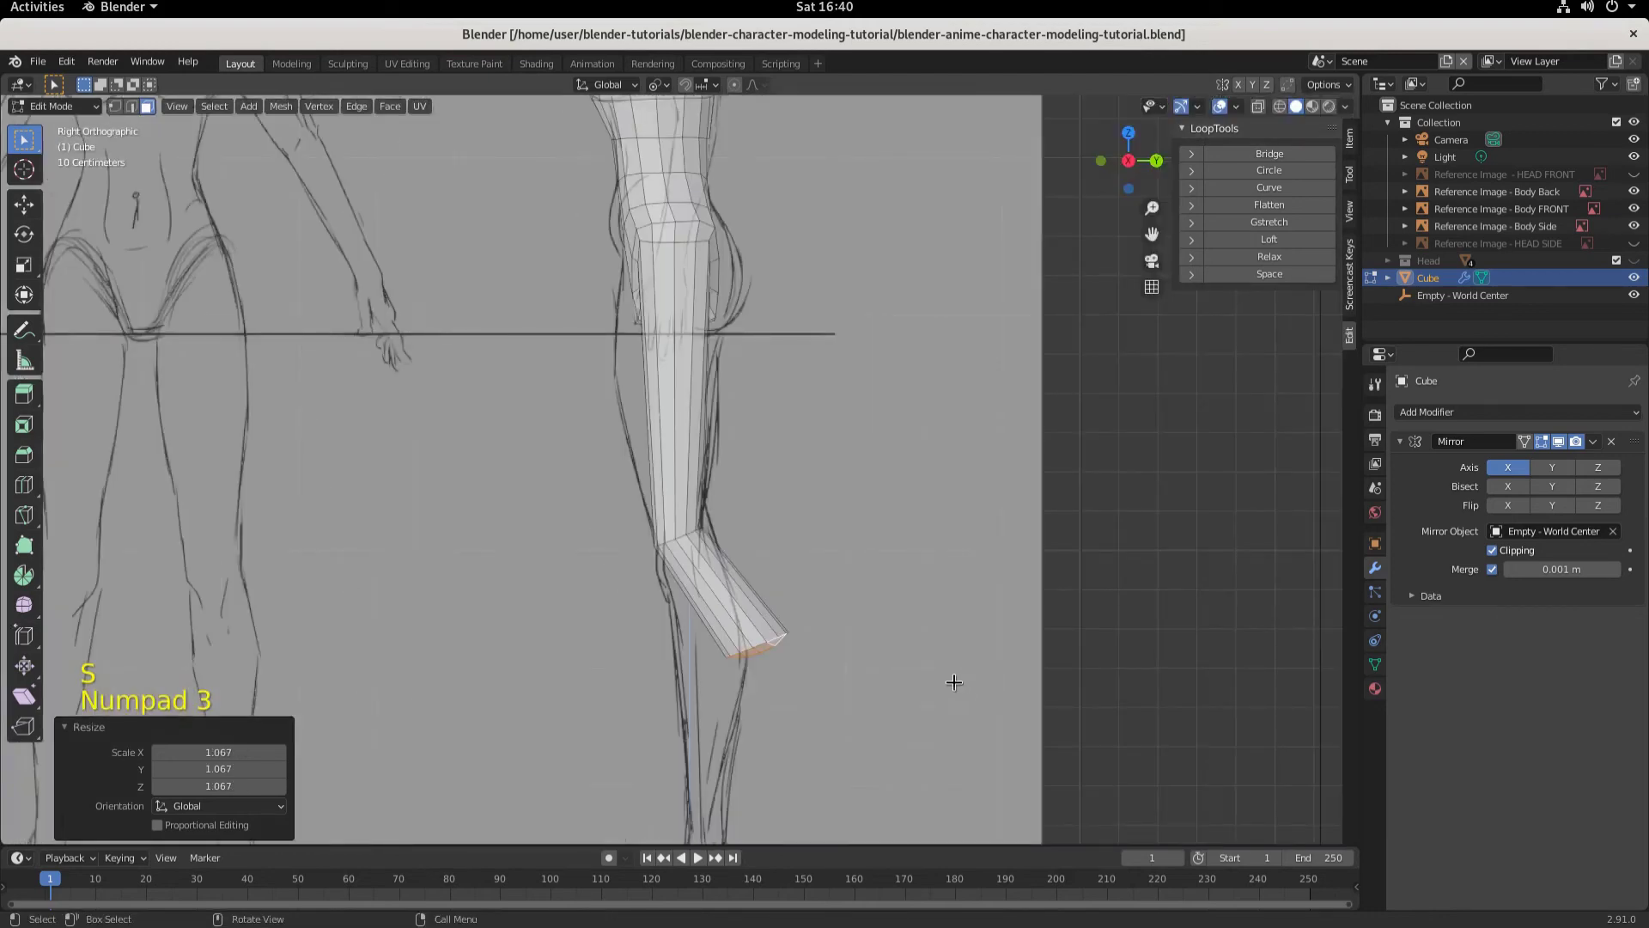
key(g)
key(y)
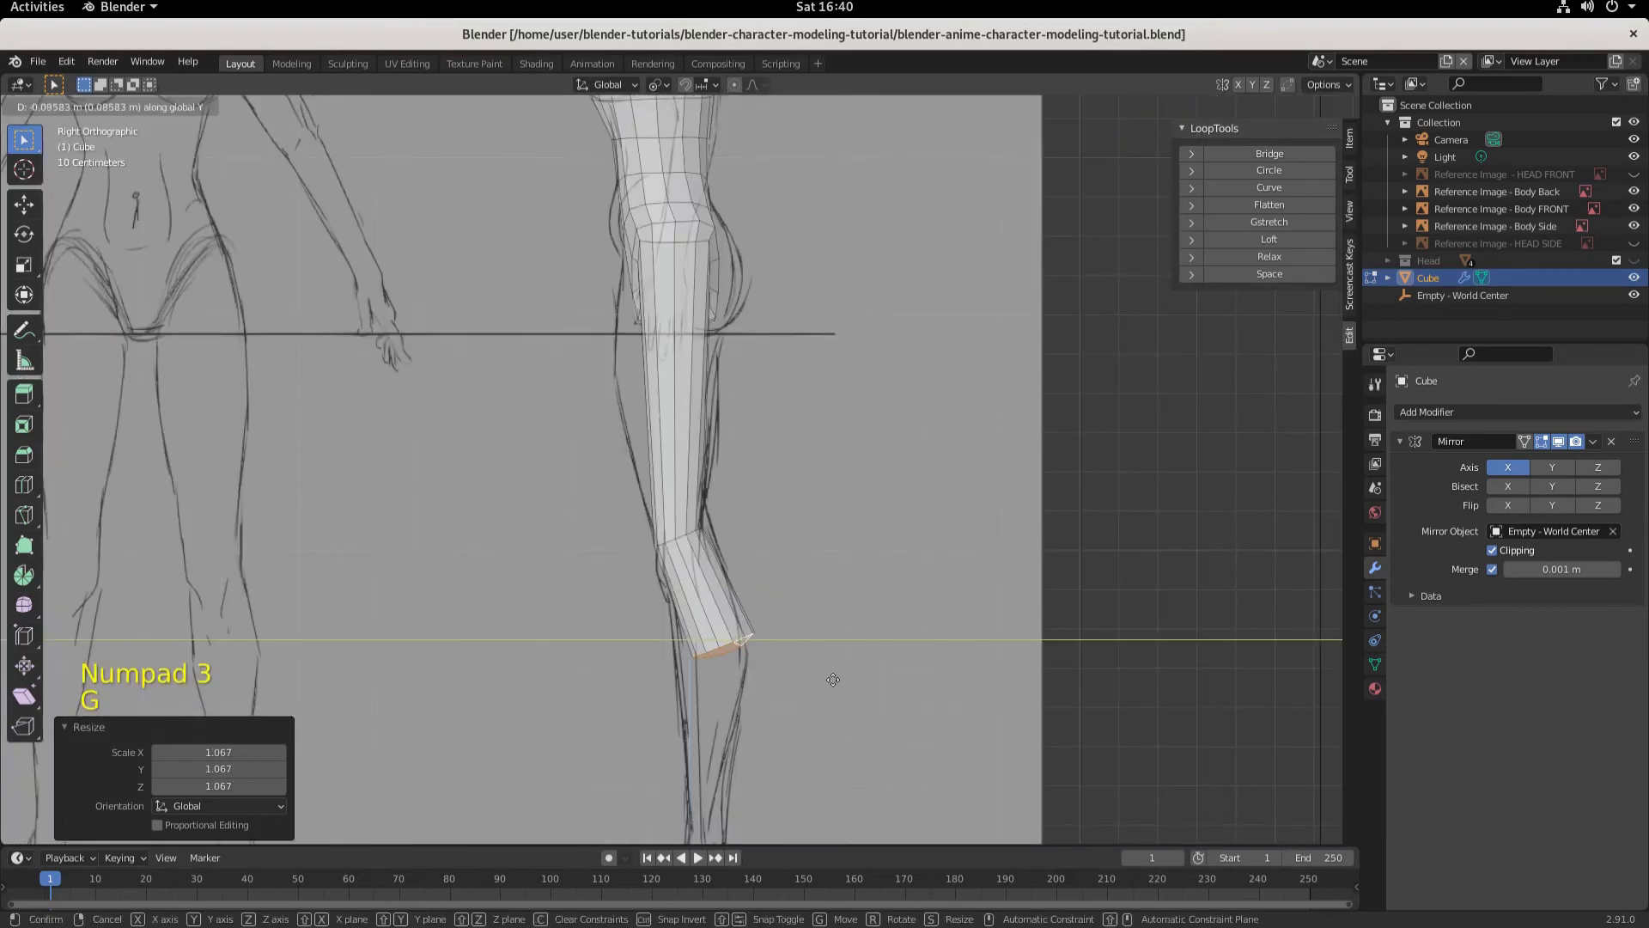
click(819, 679)
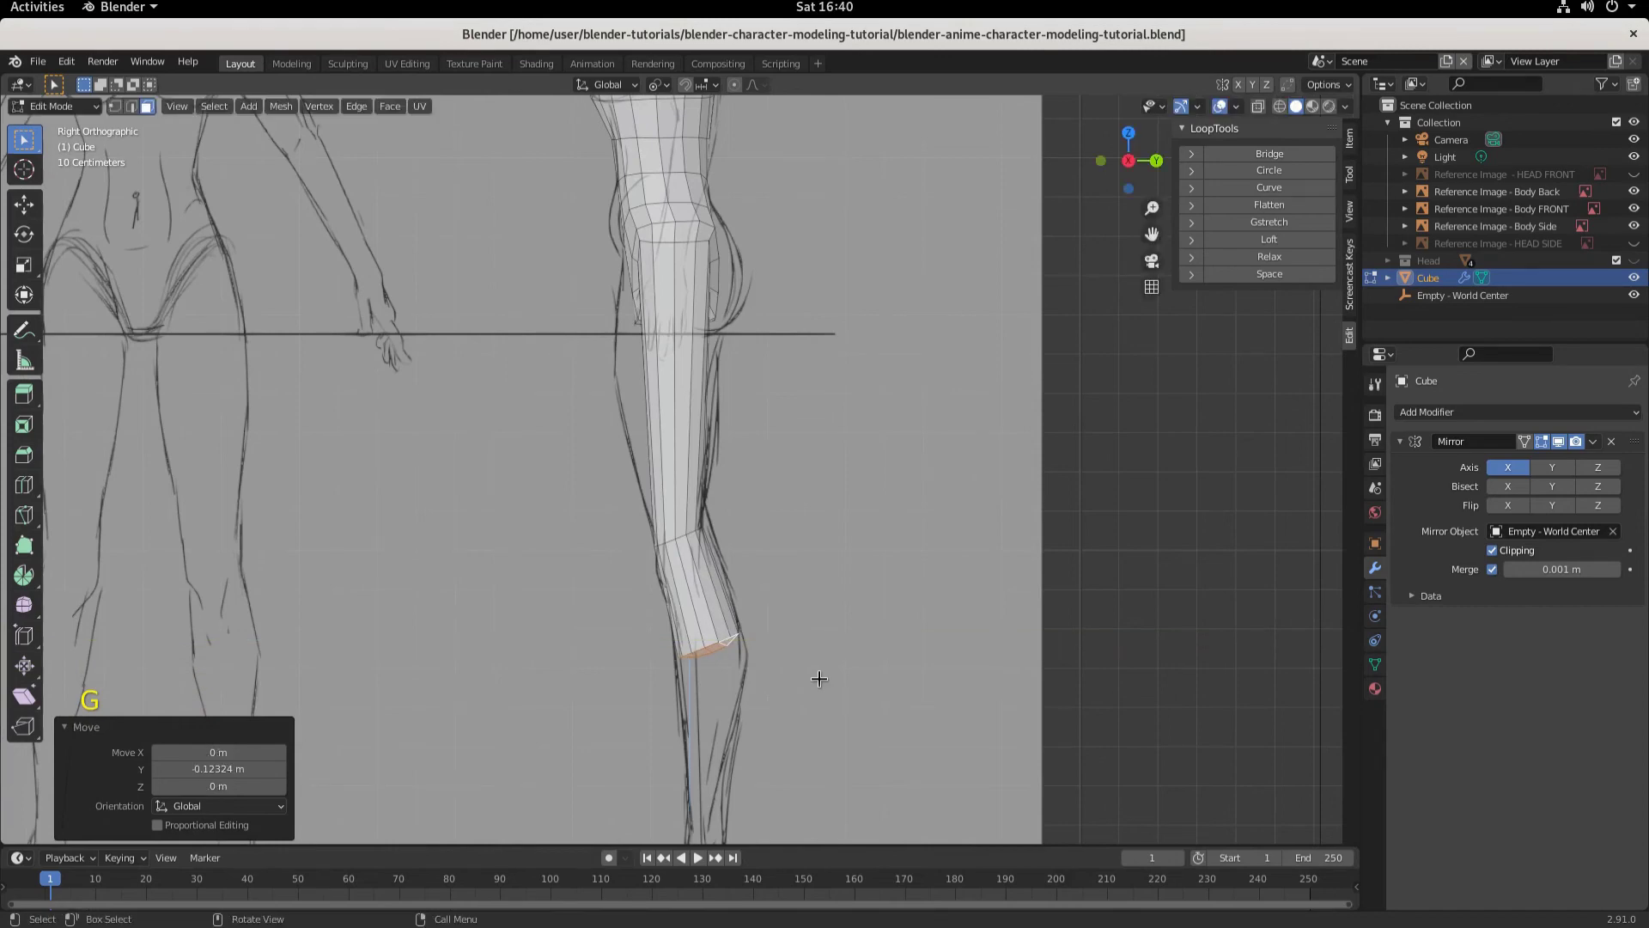
key(KP_1)
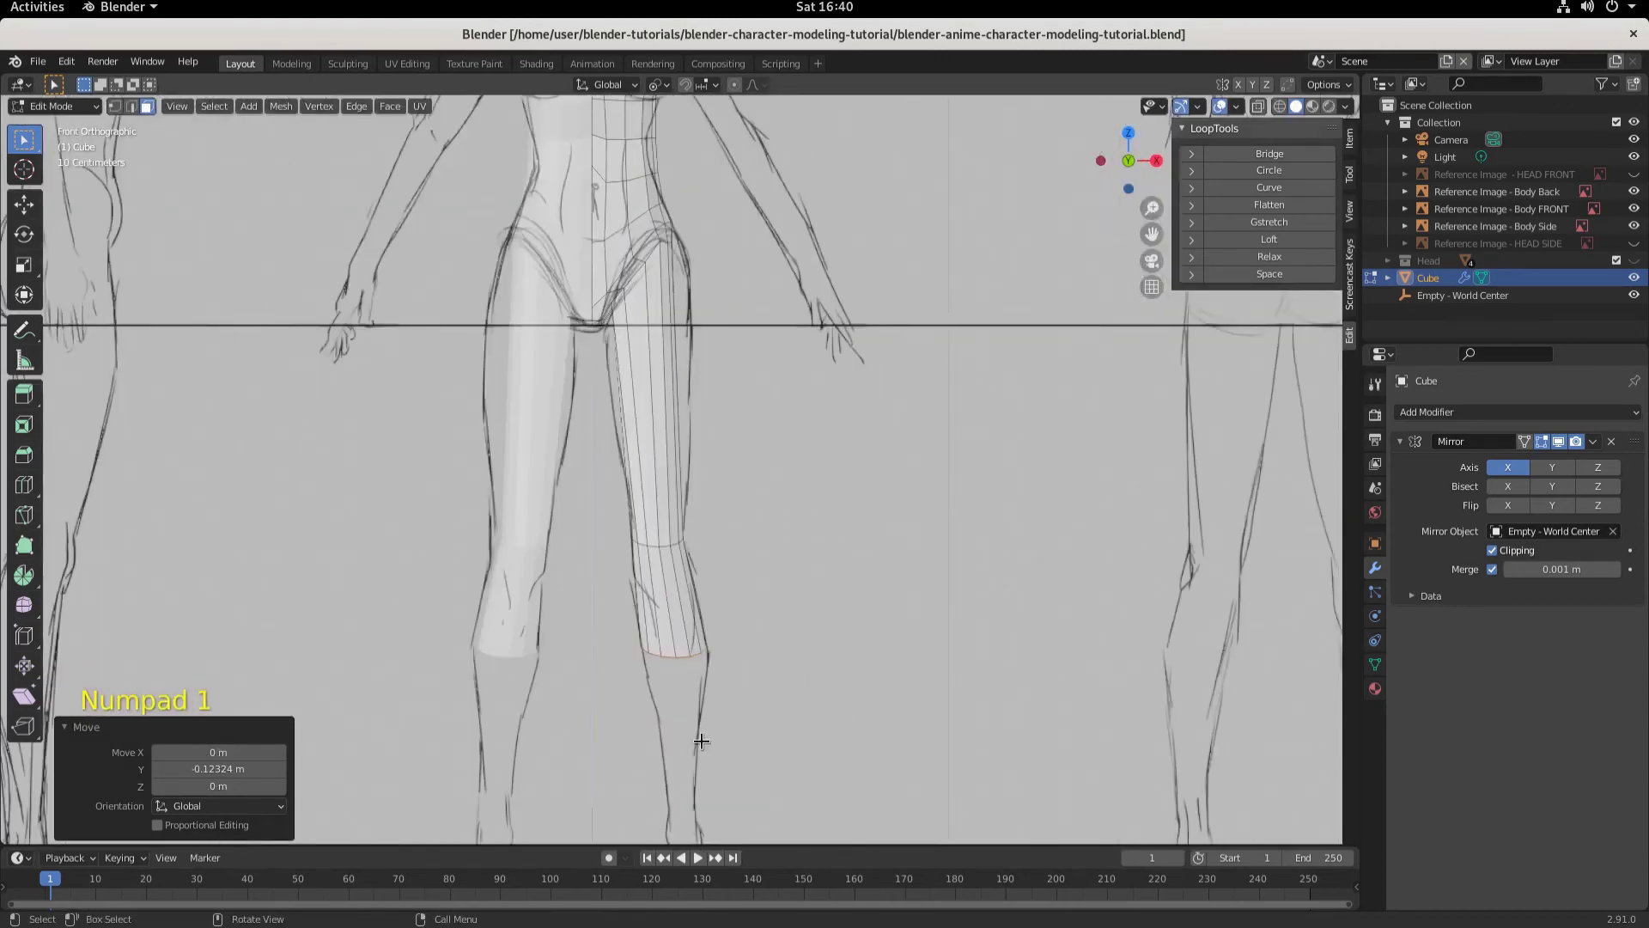
shift+middle_drag(744, 718, 786, 477)
scroll(692, 507, up, 4)
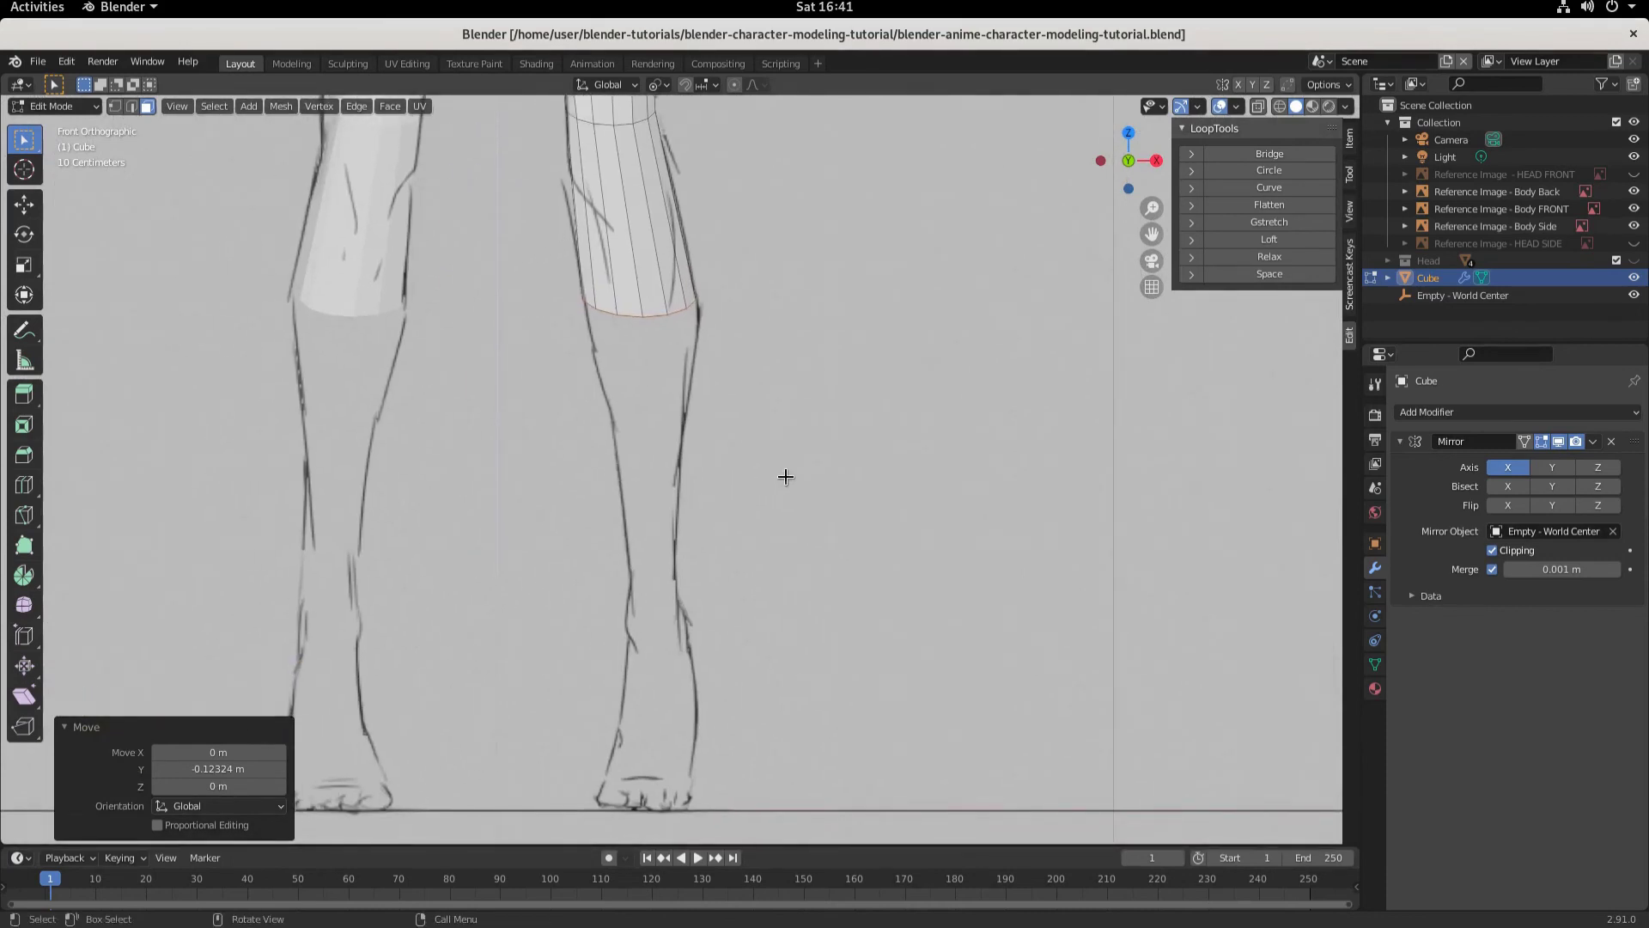
key(ctrl+s)
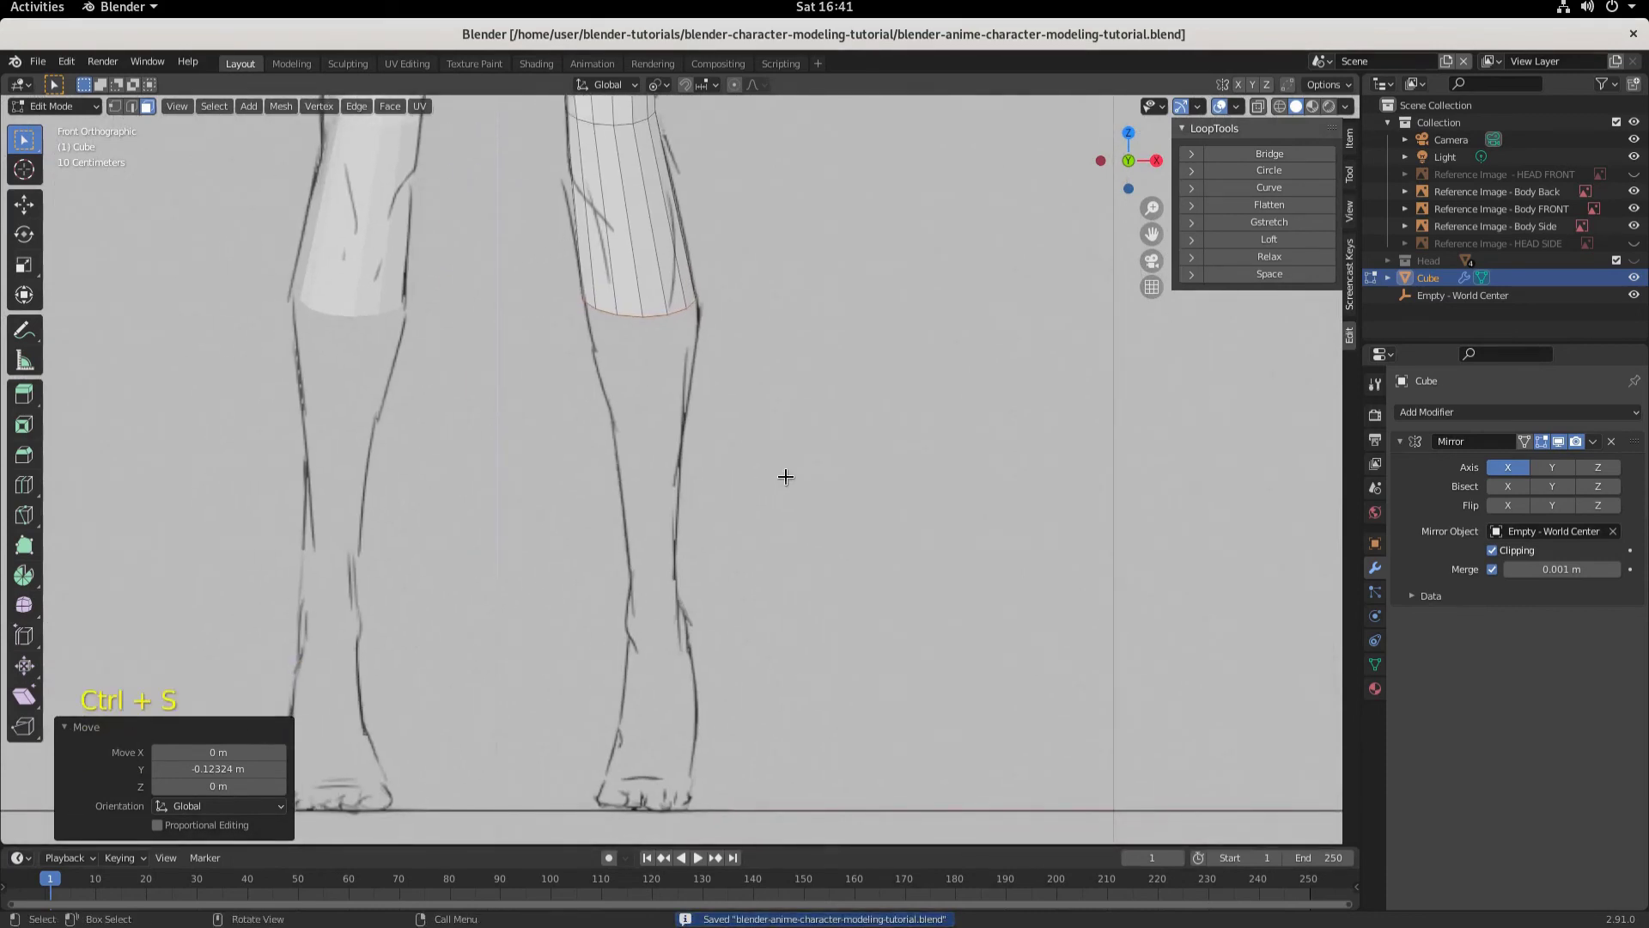
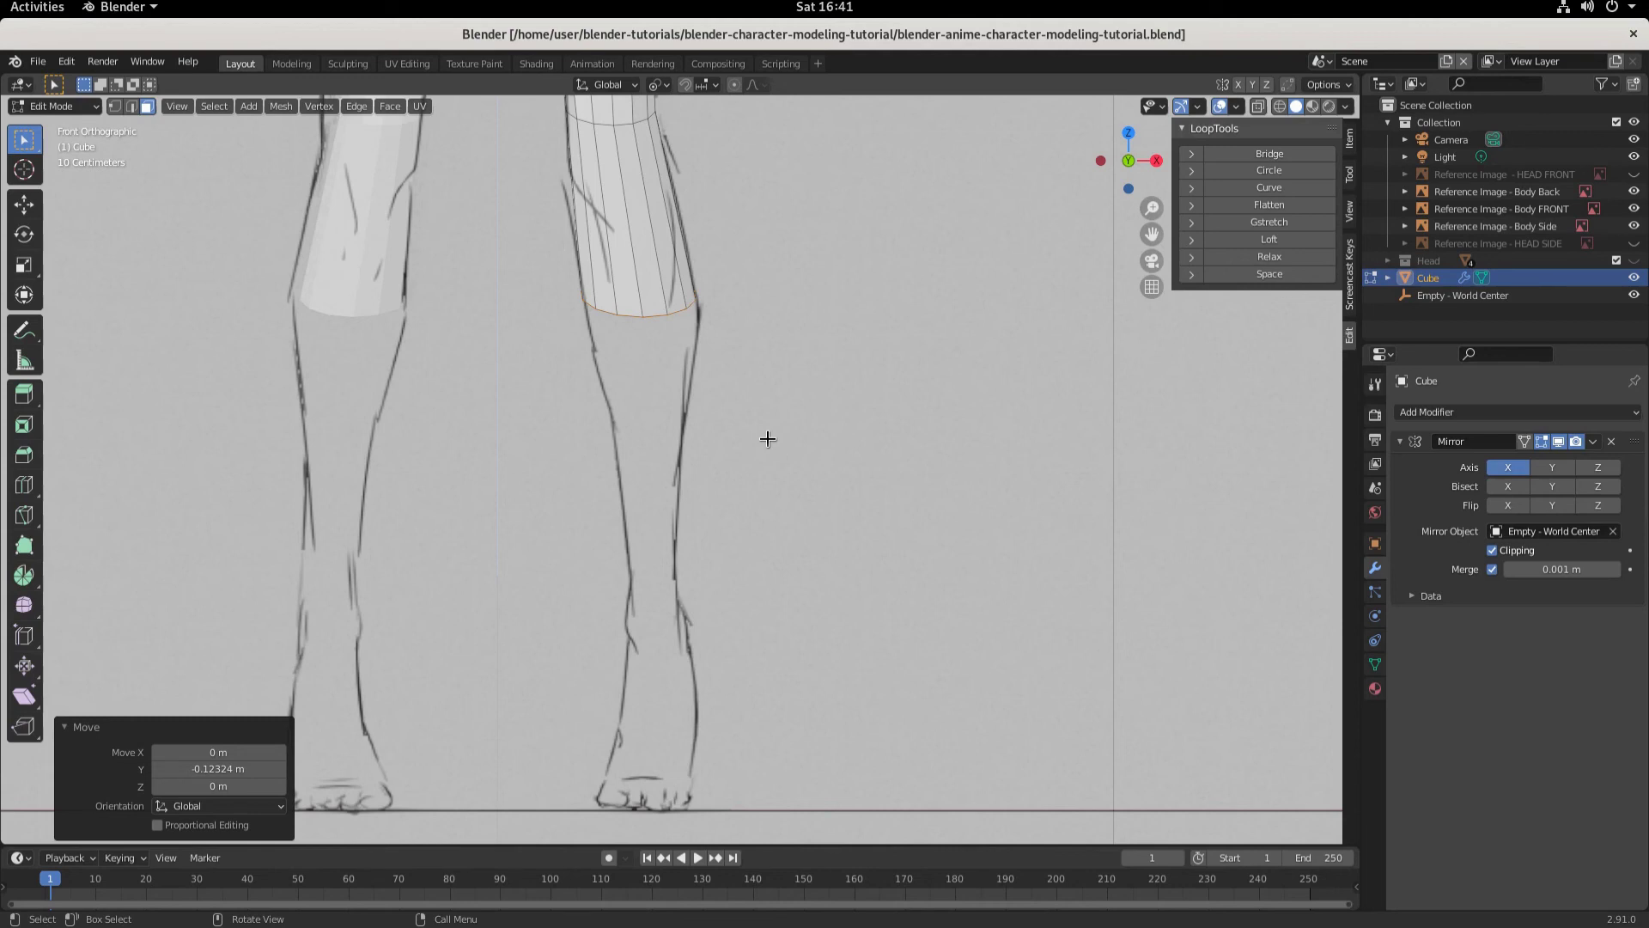
Step: Extrude the lower leg about 0.615 m from below the knee in front view and move its end about -0.180 m in X and 0.010 m in Z
key(e)
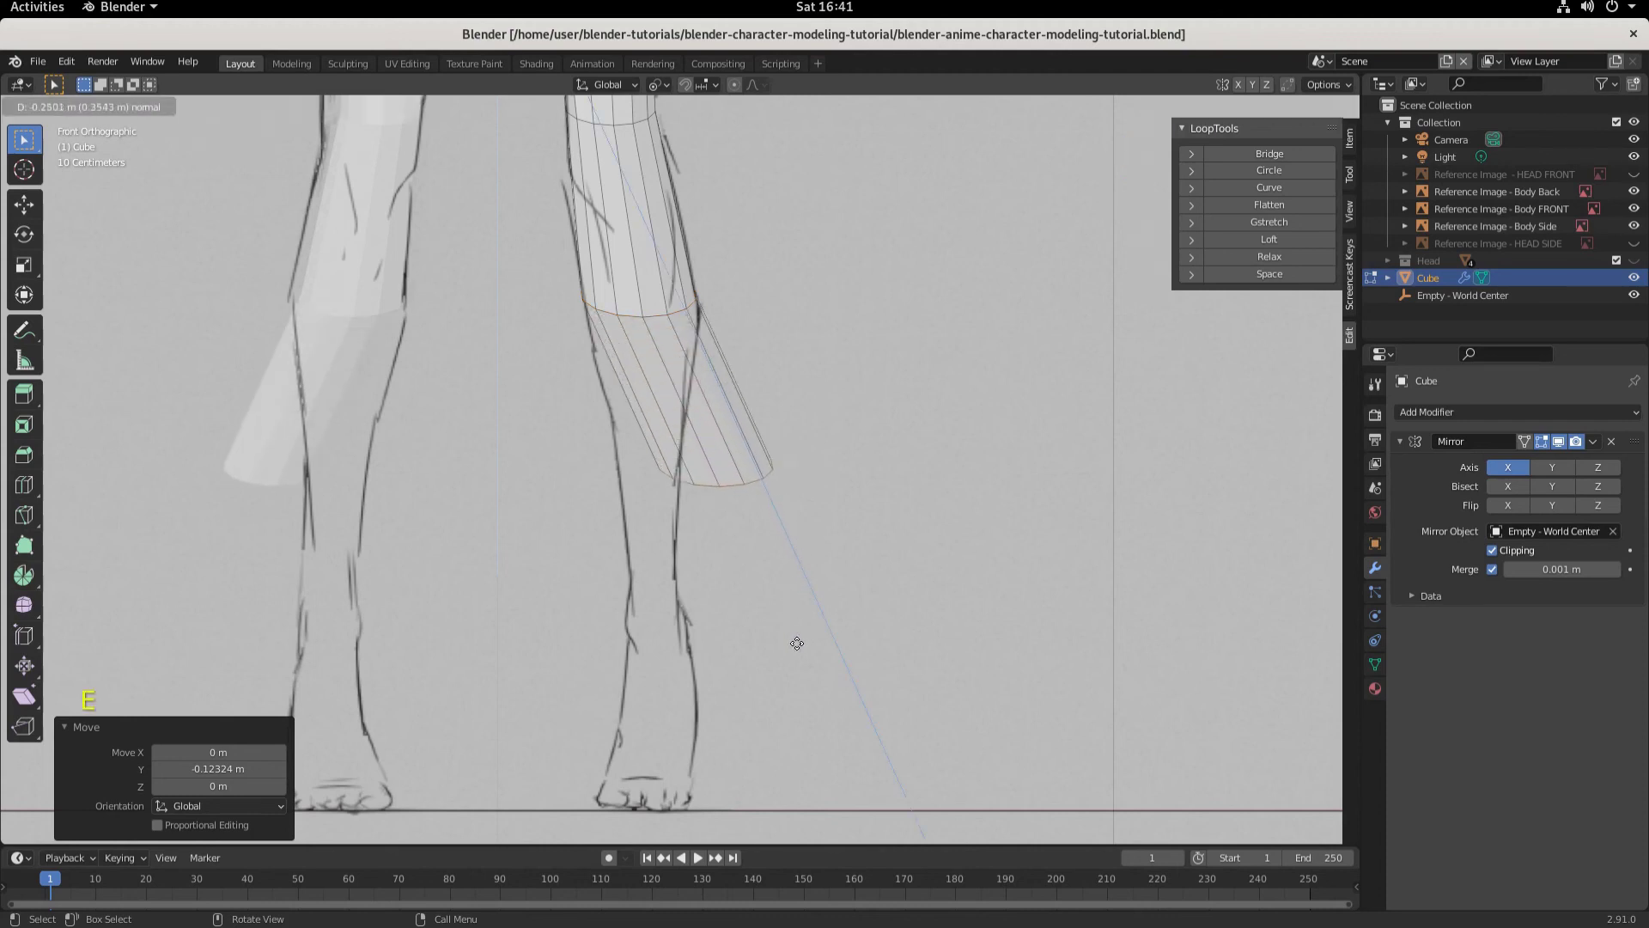
click(847, 760)
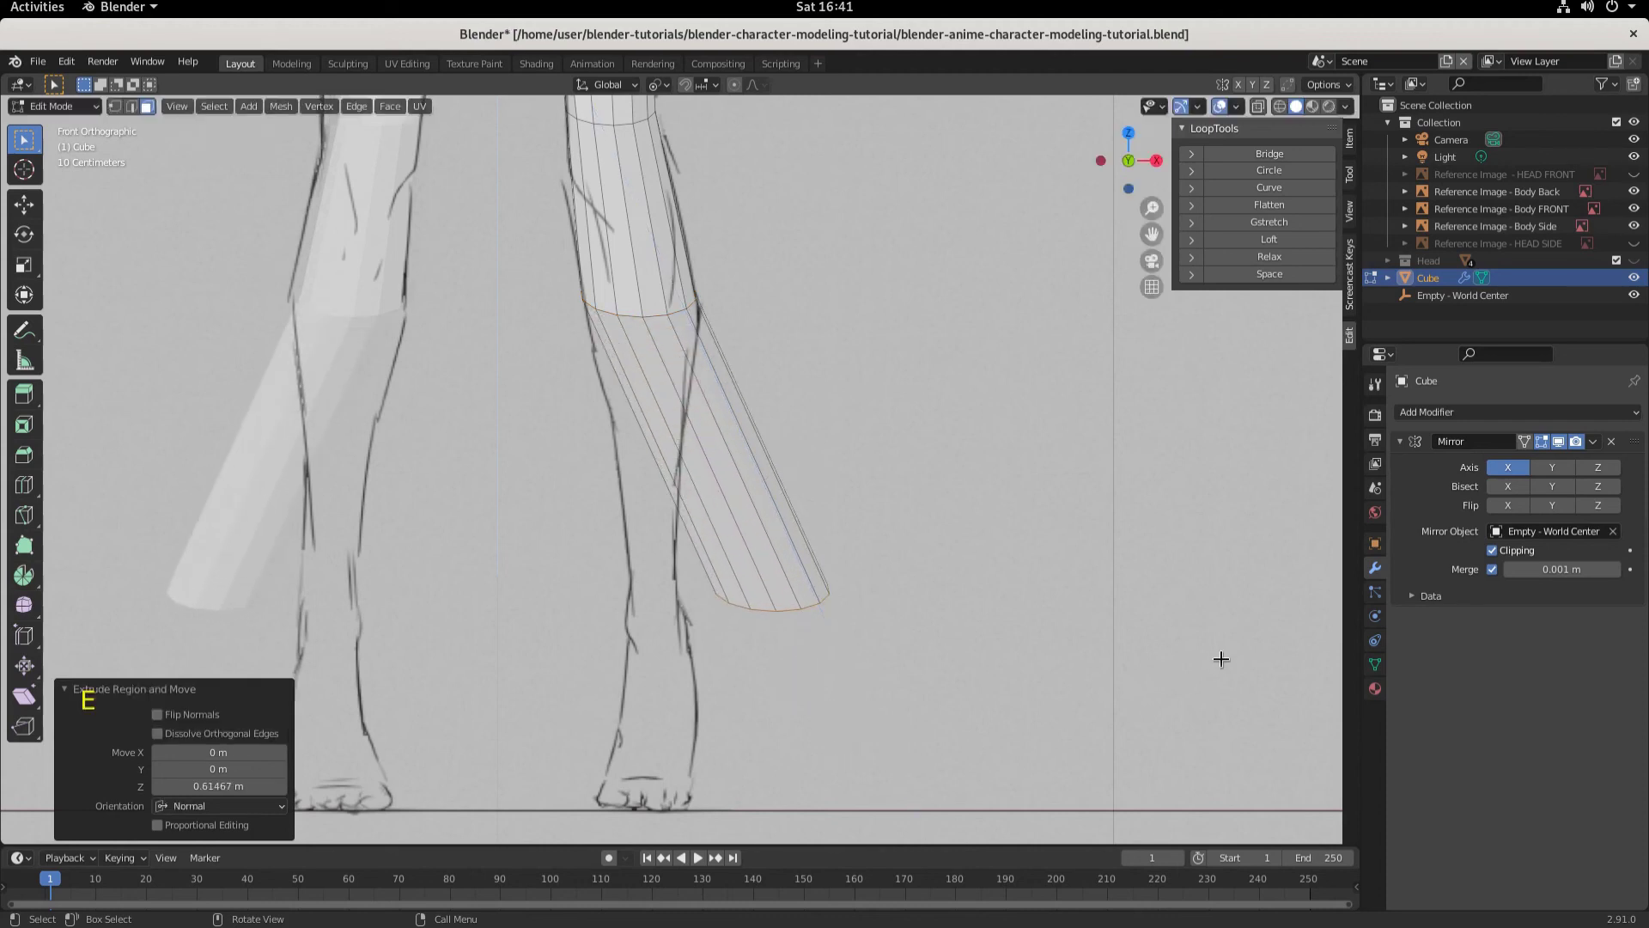
key(g)
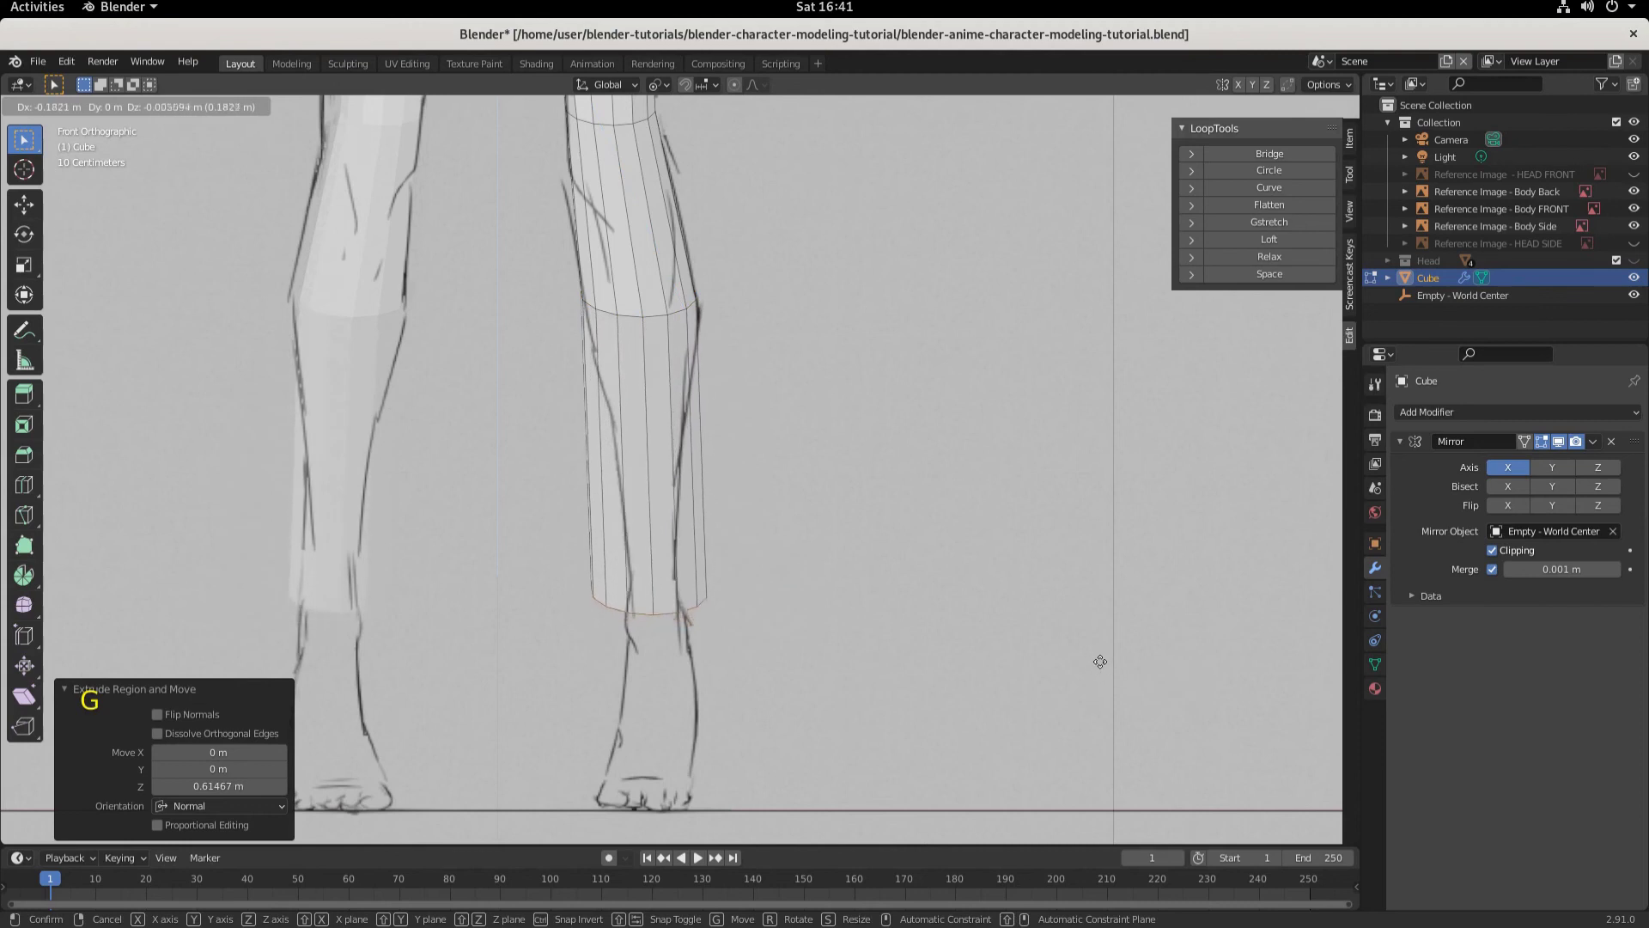
click(1100, 655)
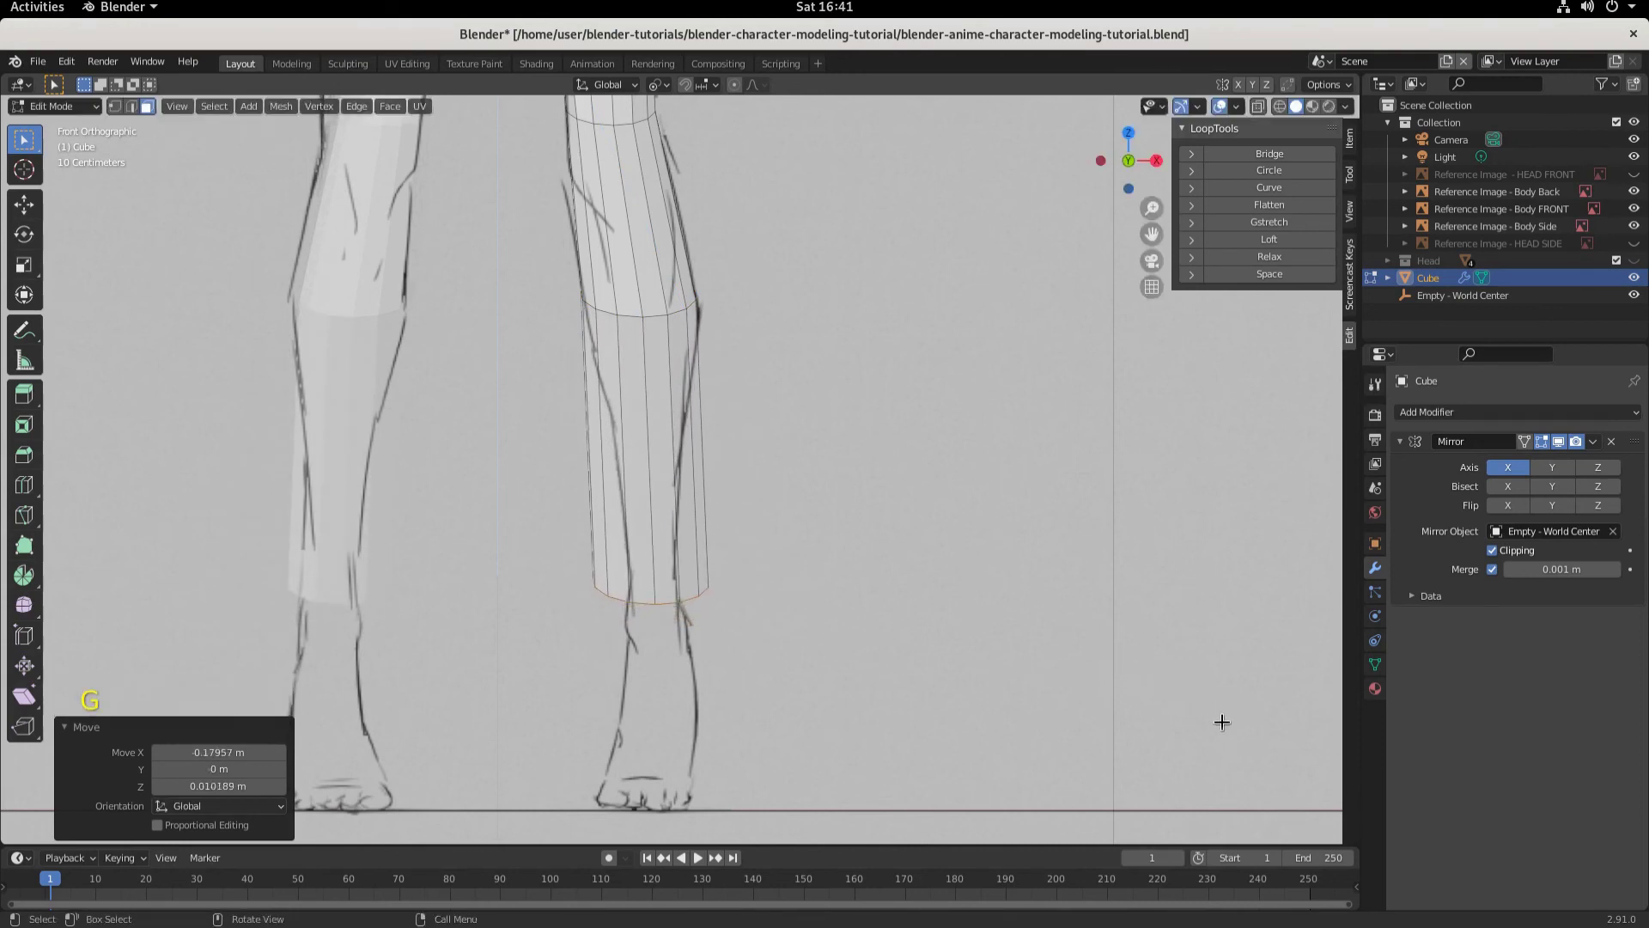
Step: Scale the lower leg's ankle end by about 0.283 and move it about -0.032 m in X and -0.008 m in Z
key(s)
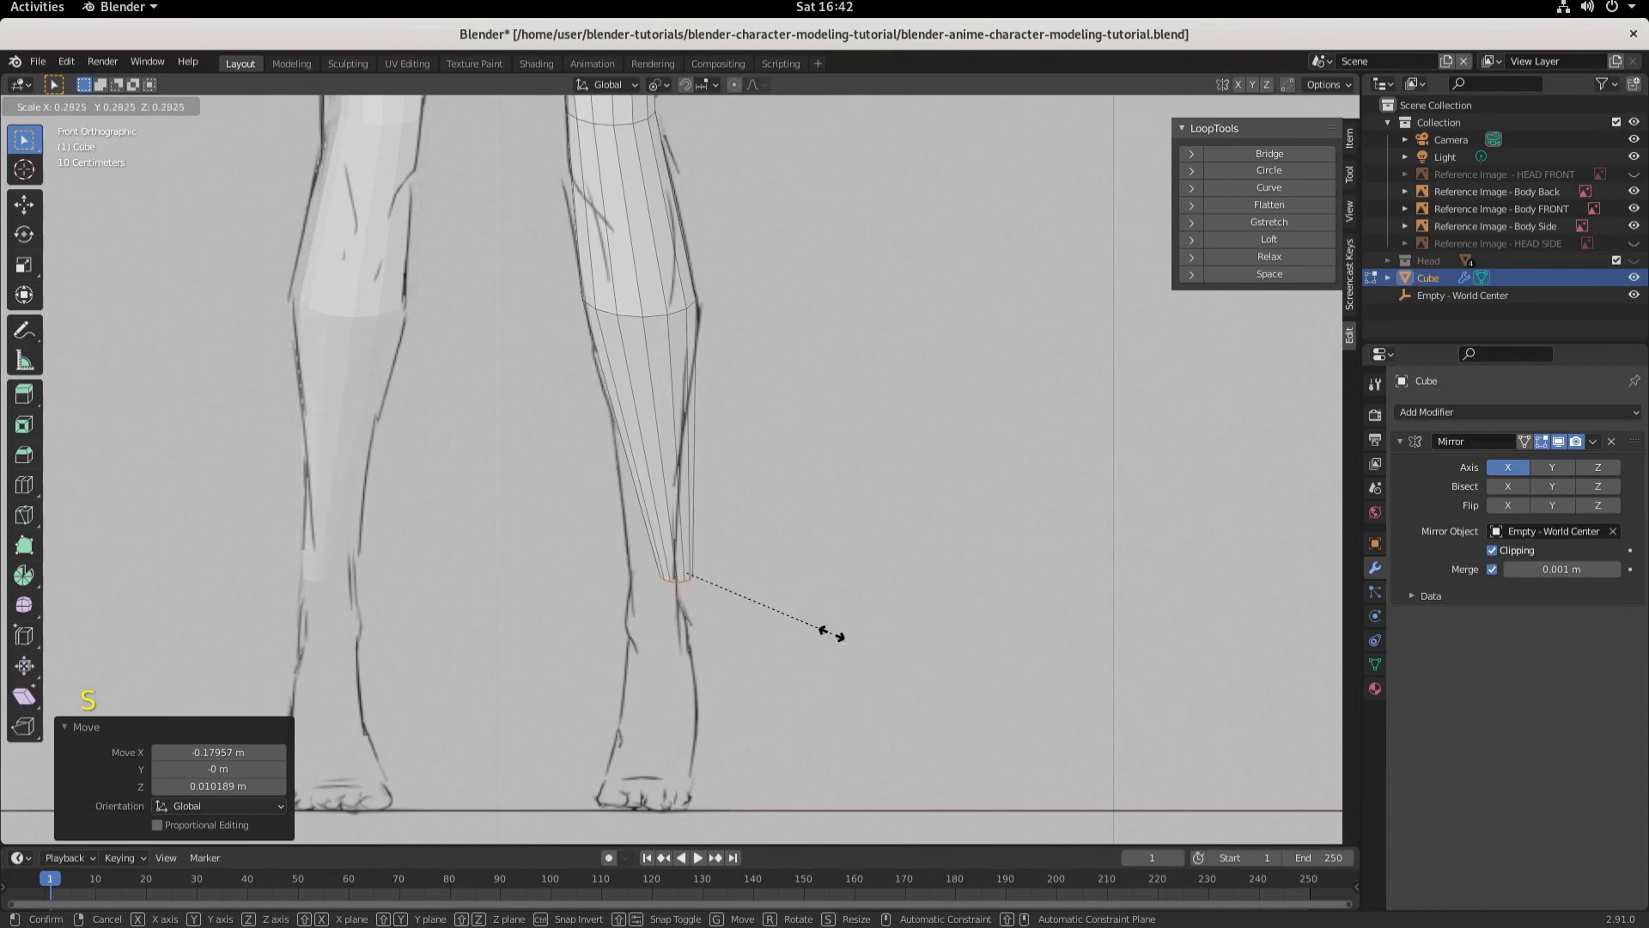
click(832, 633)
key(g)
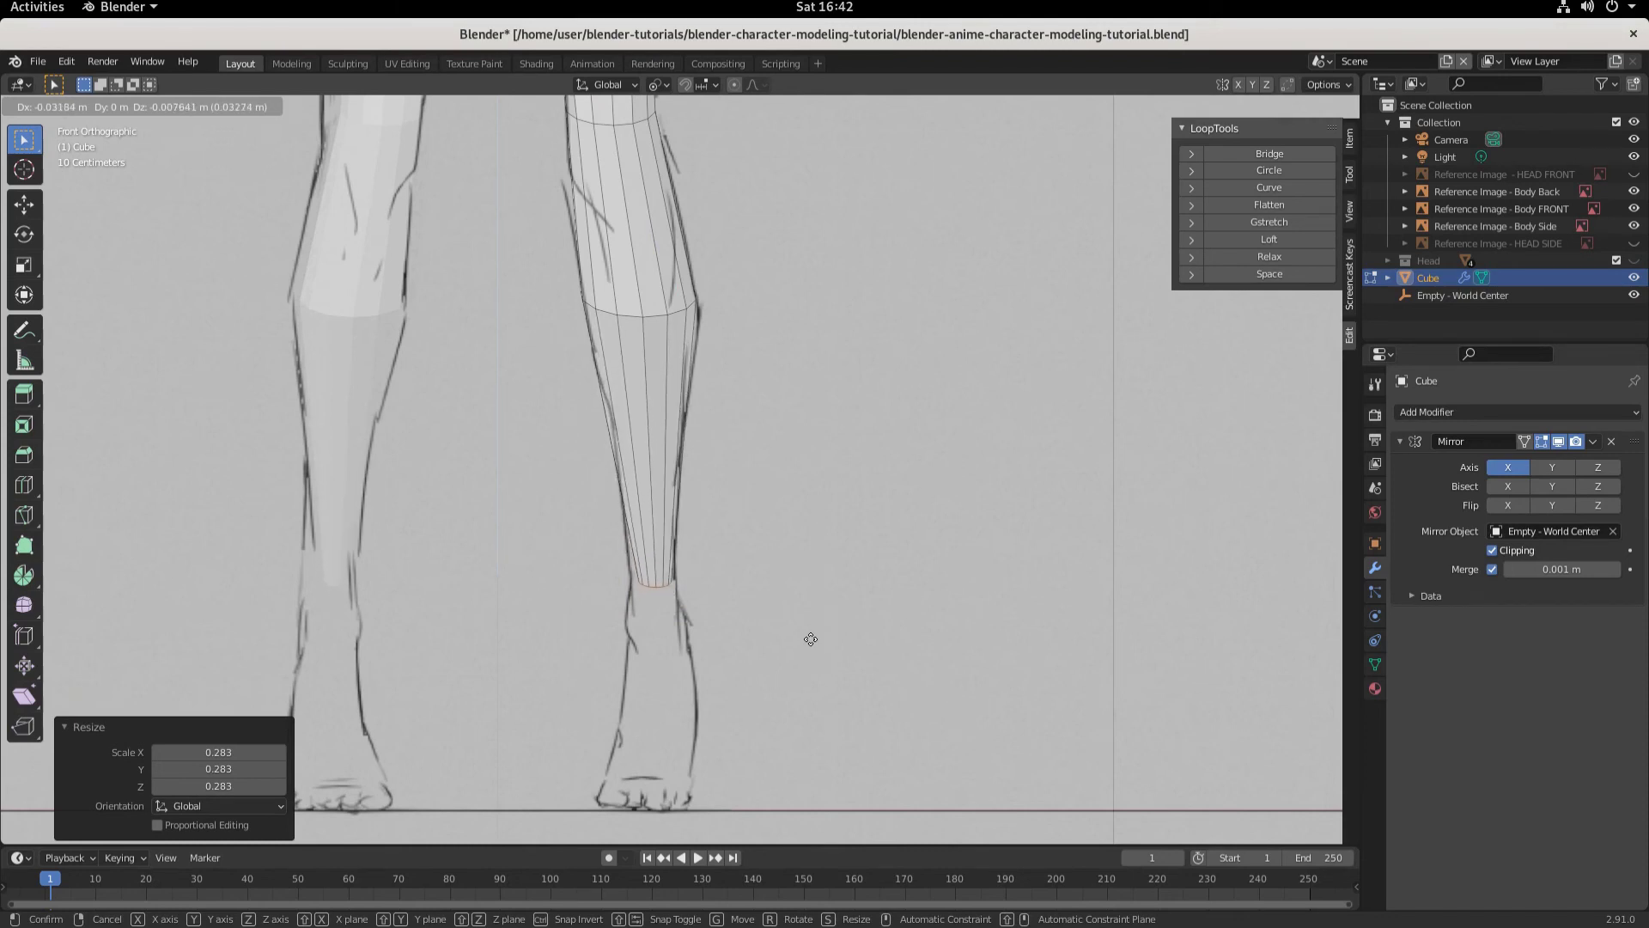
click(811, 639)
Step: Move the ankle end about -0.429 m along Y in right view and scale it by about 1.321
key(KP_3)
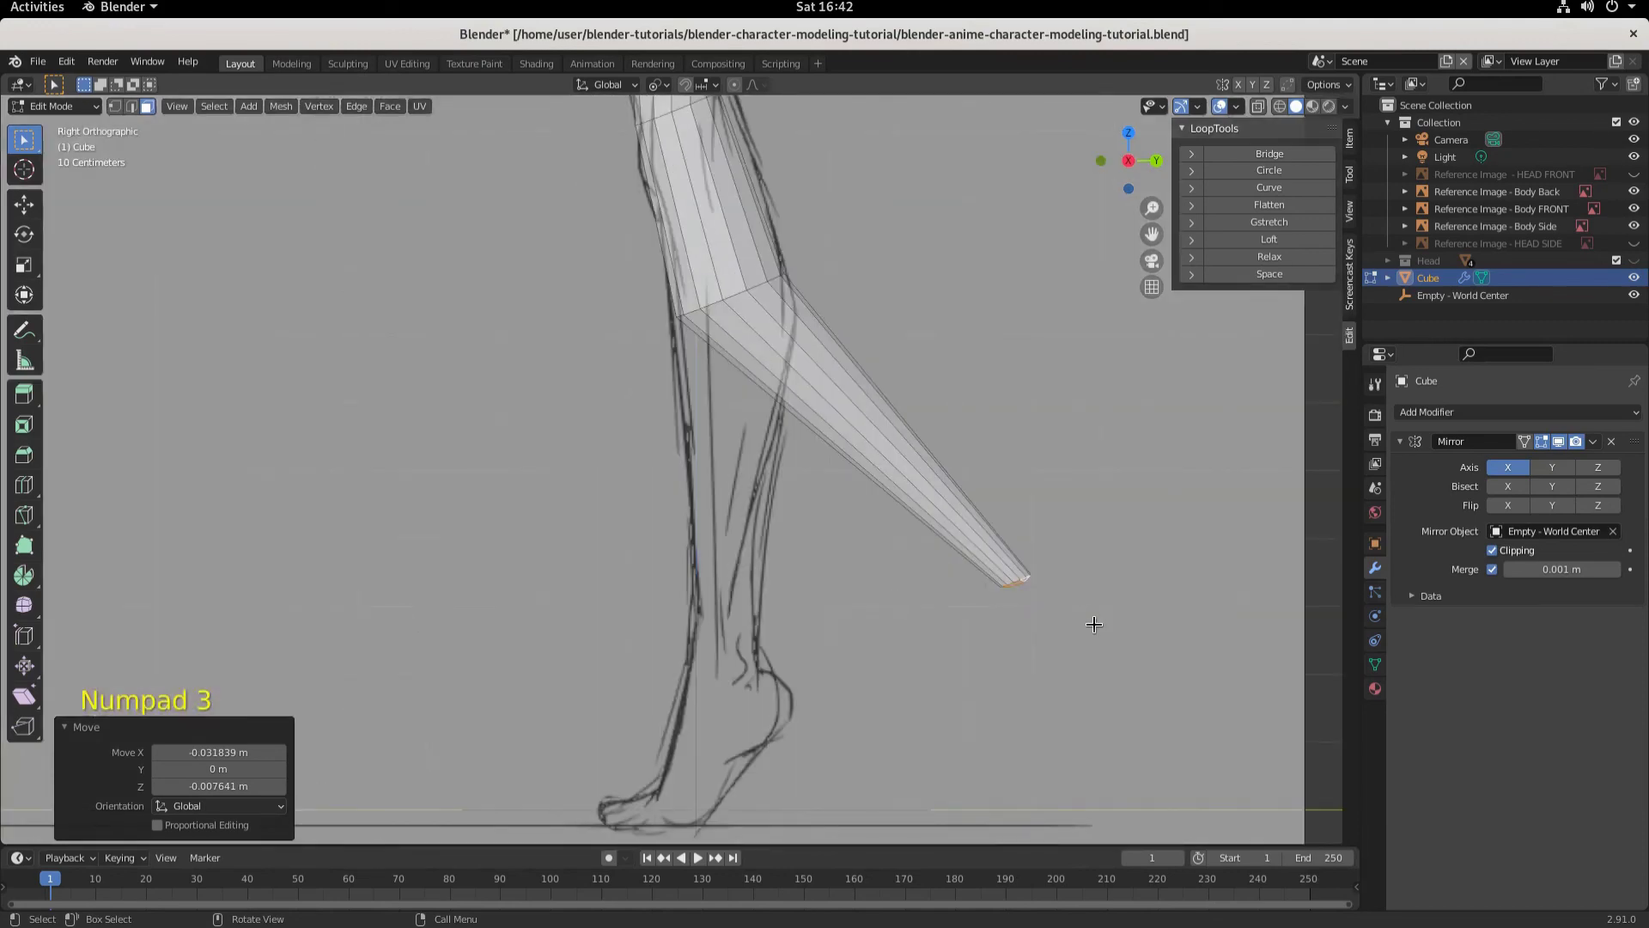
key(g)
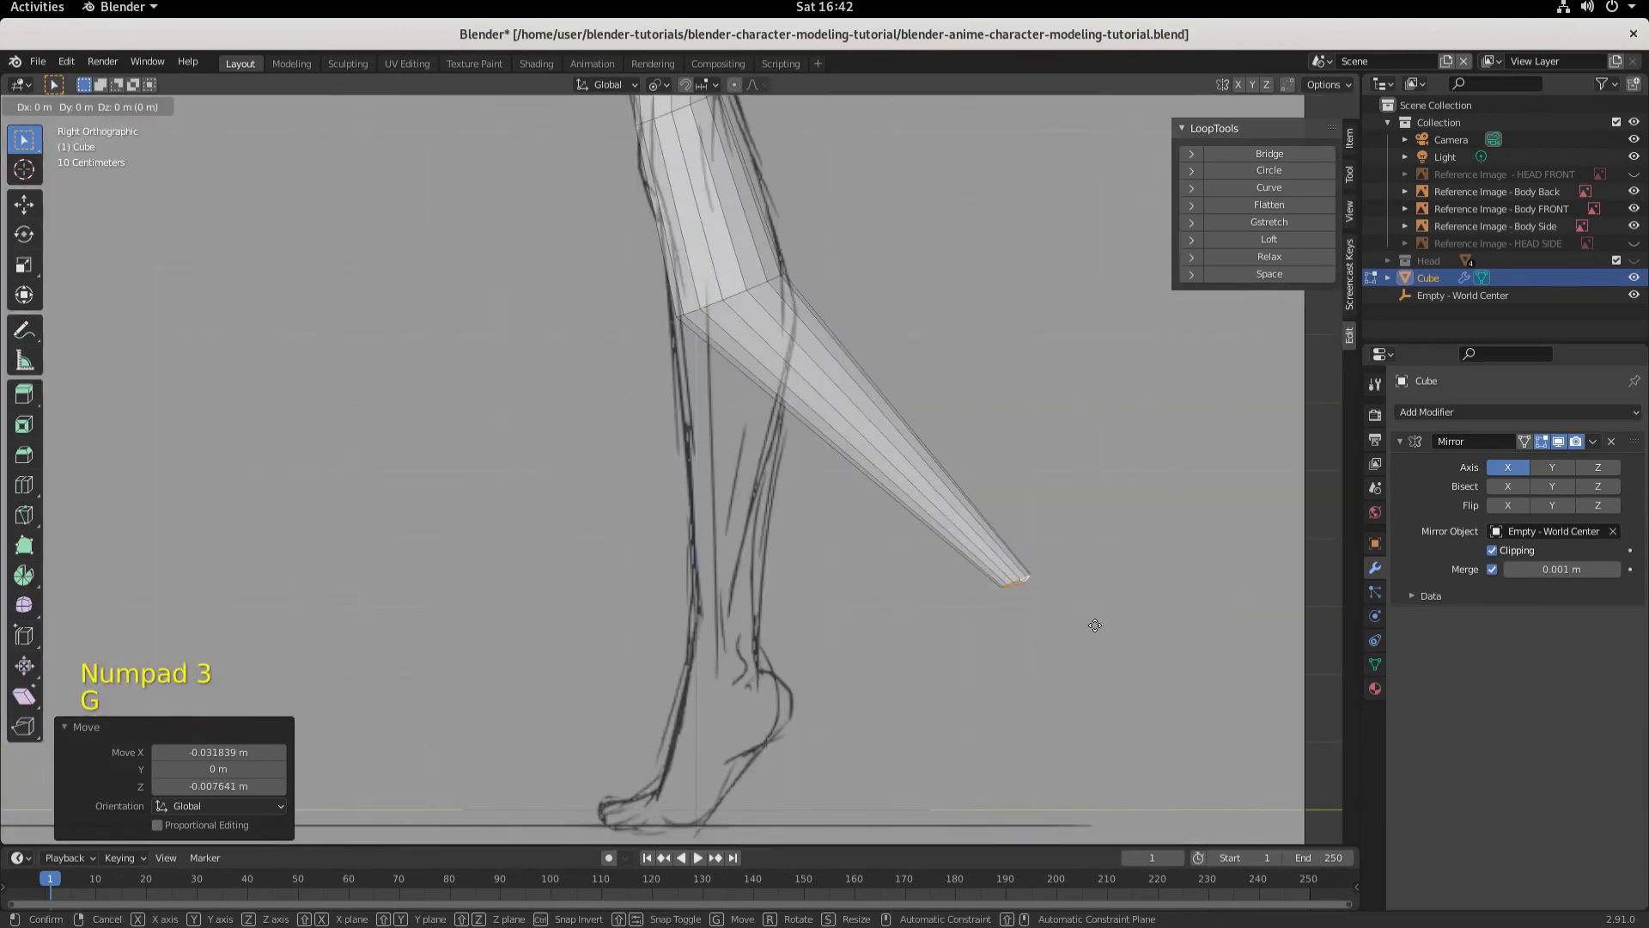
middle_drag(1096, 626, 806, 676)
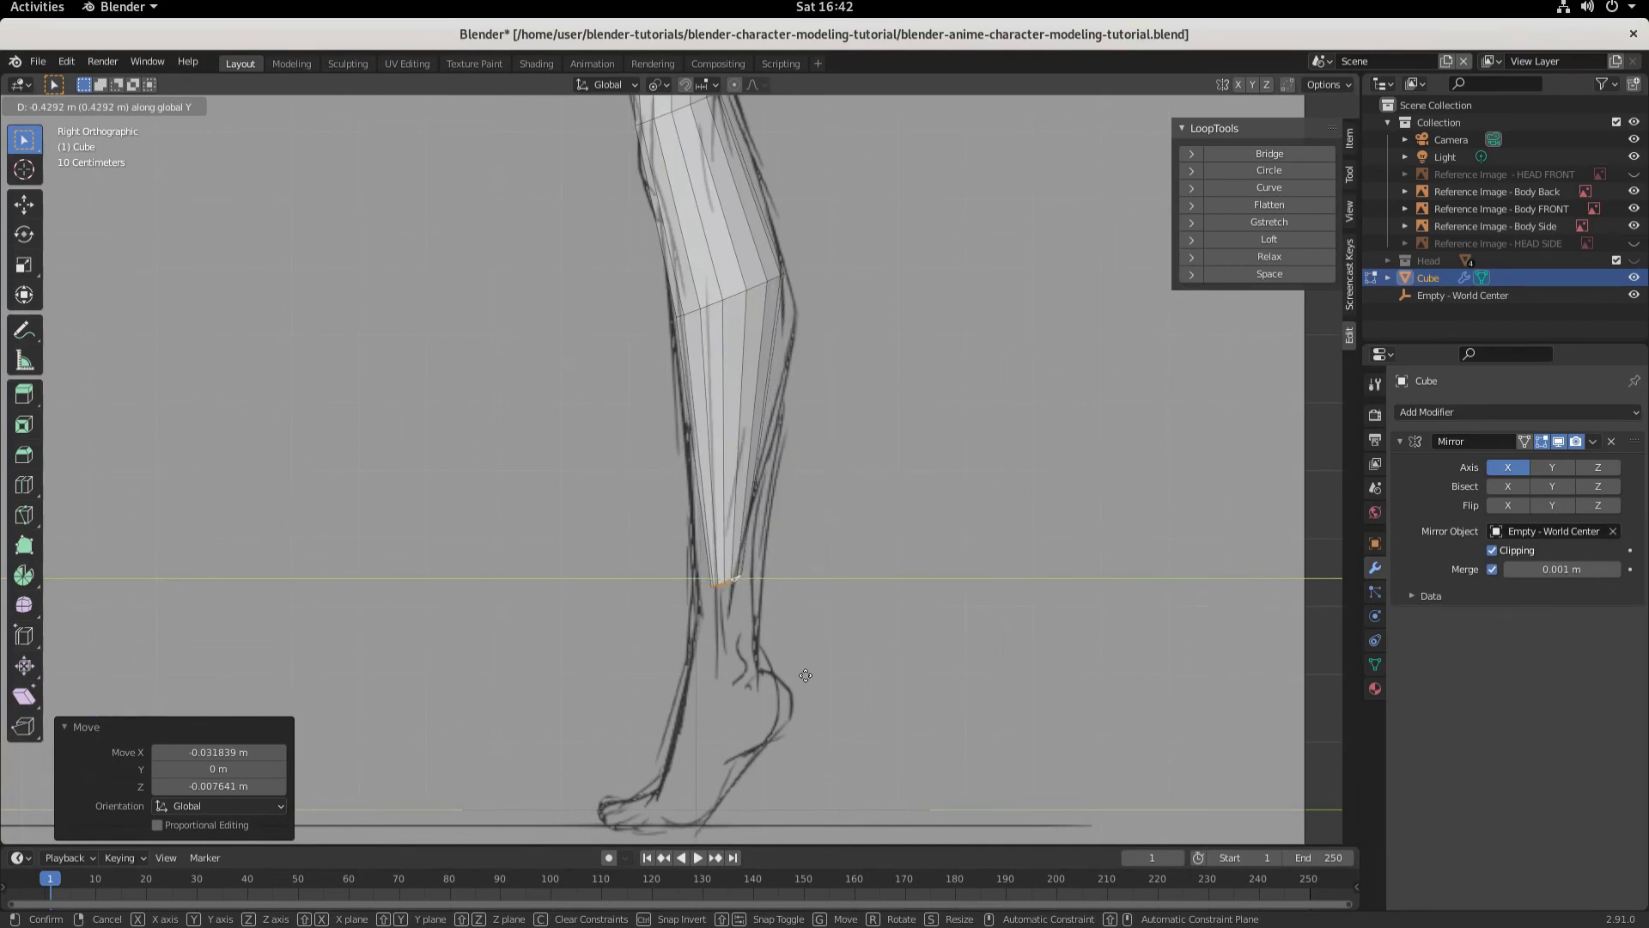
click(805, 676)
key(s)
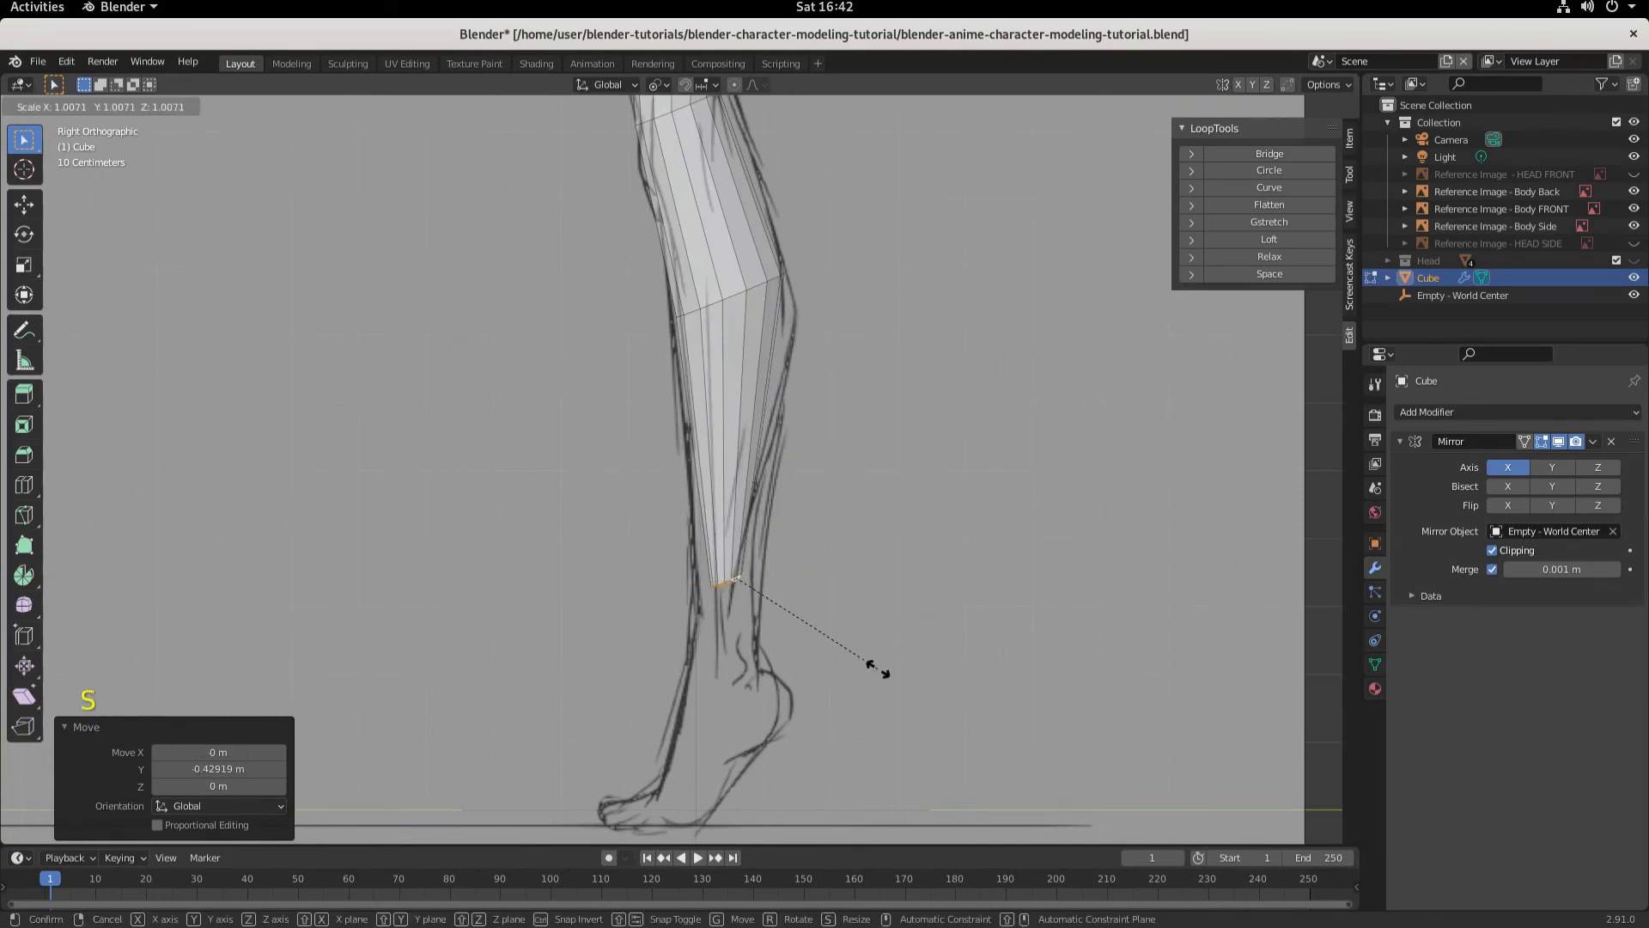
click(932, 676)
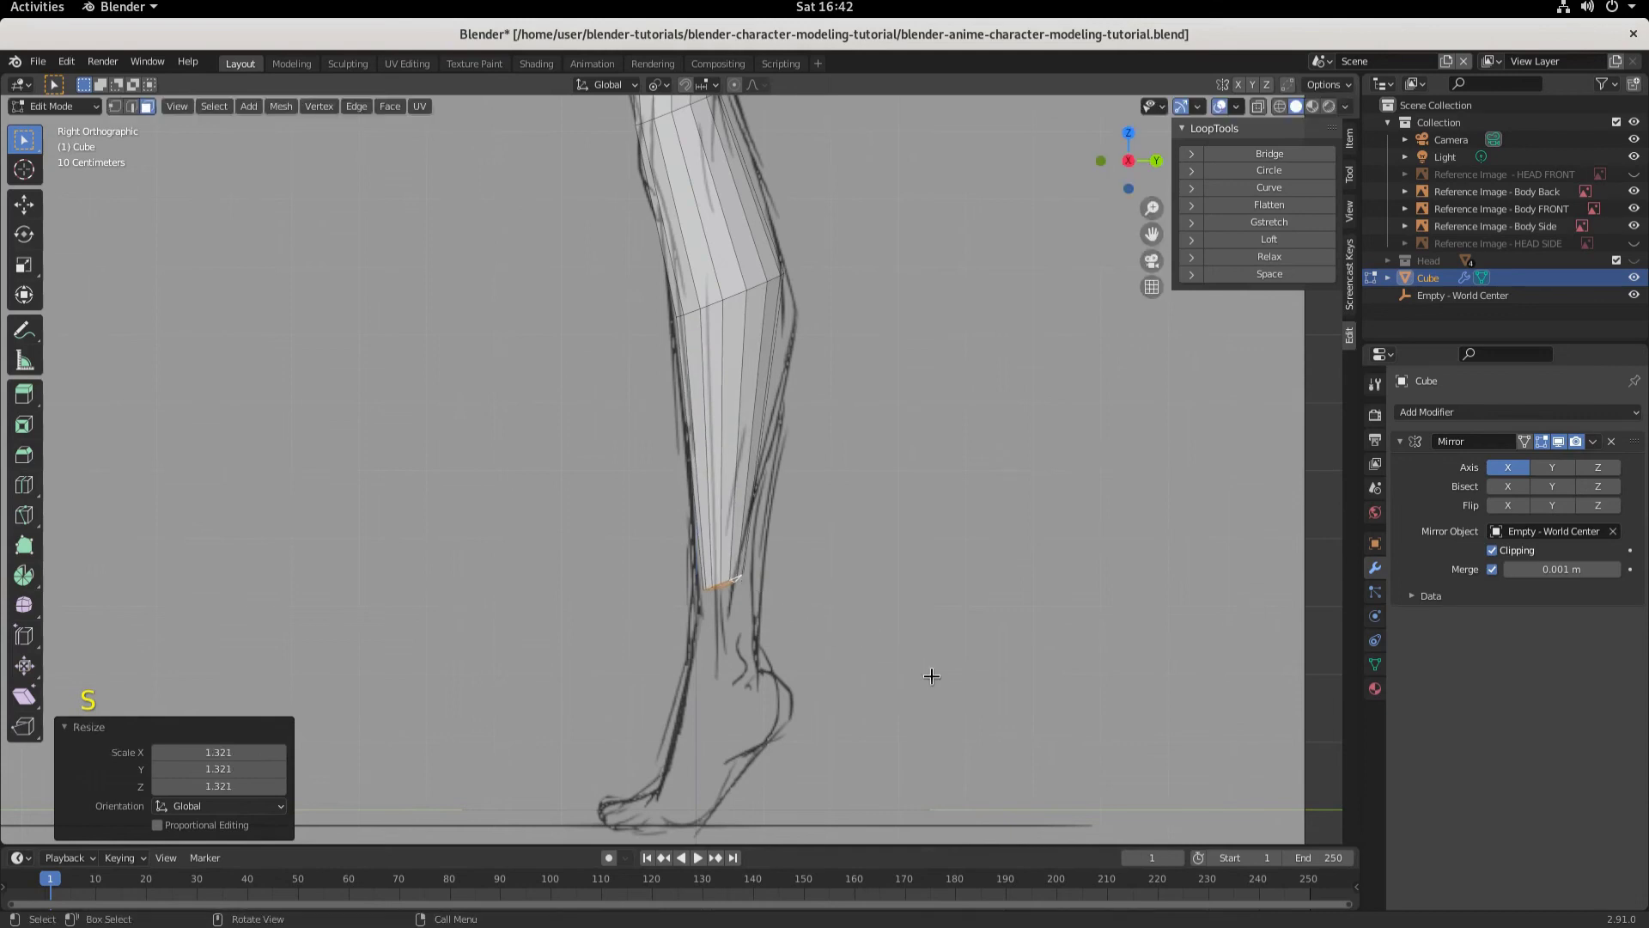
Step: Scale the ankle end by about 1.256 along Y in right view and move it about 0.008 m in Y and -0.029 m in Z
key(KP_1)
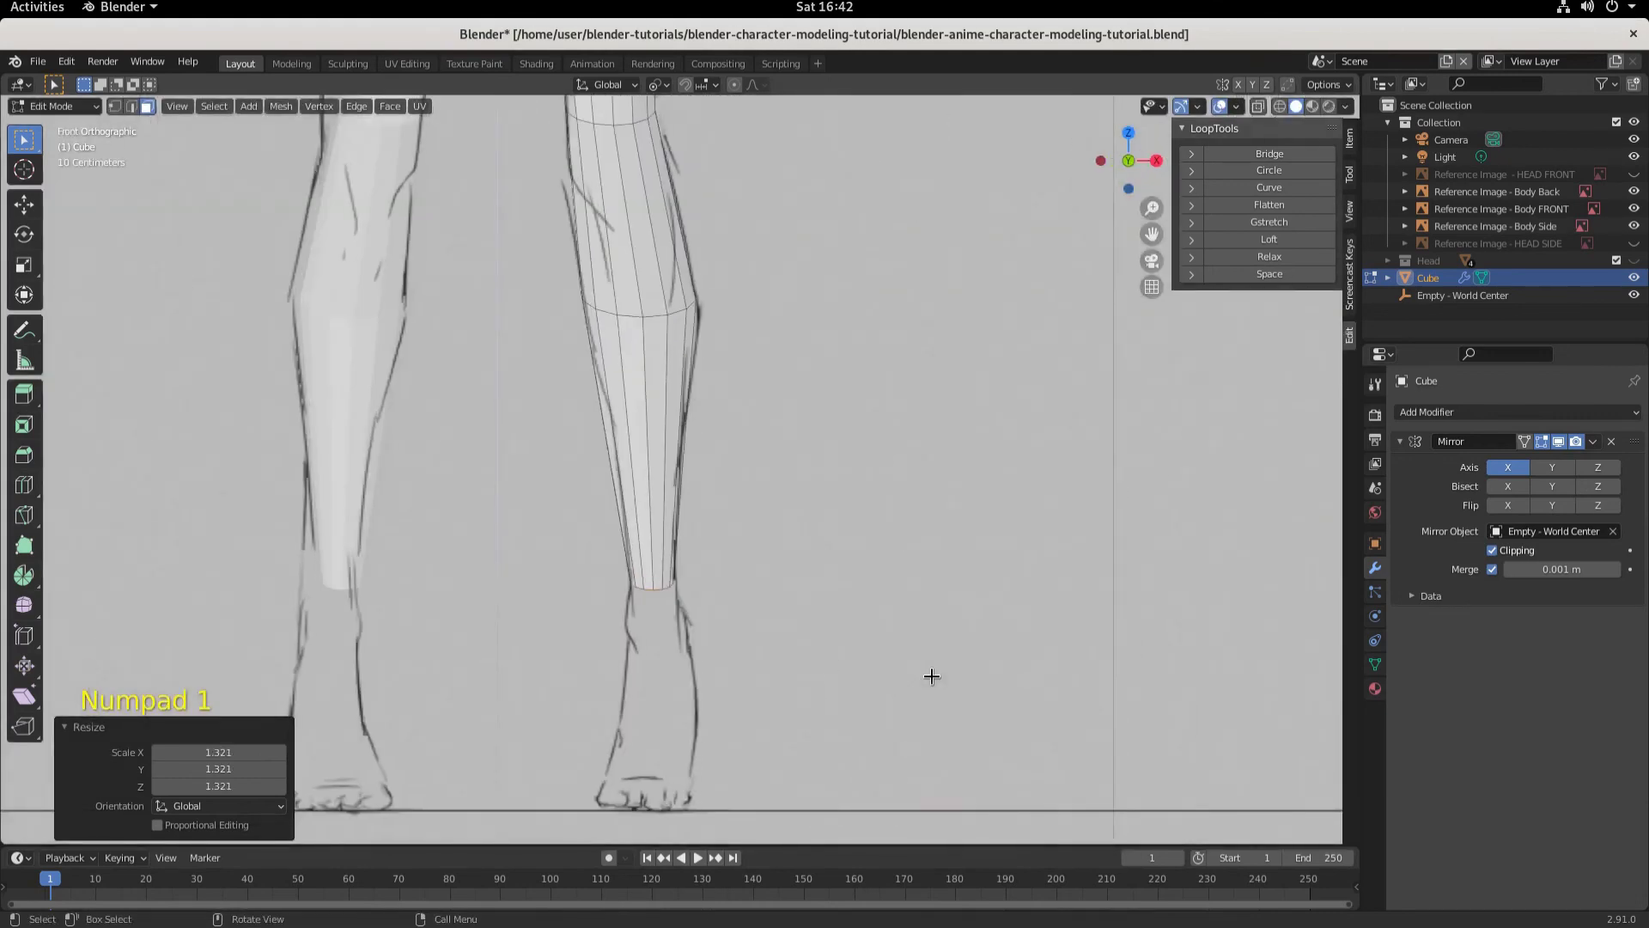
key(KP_3)
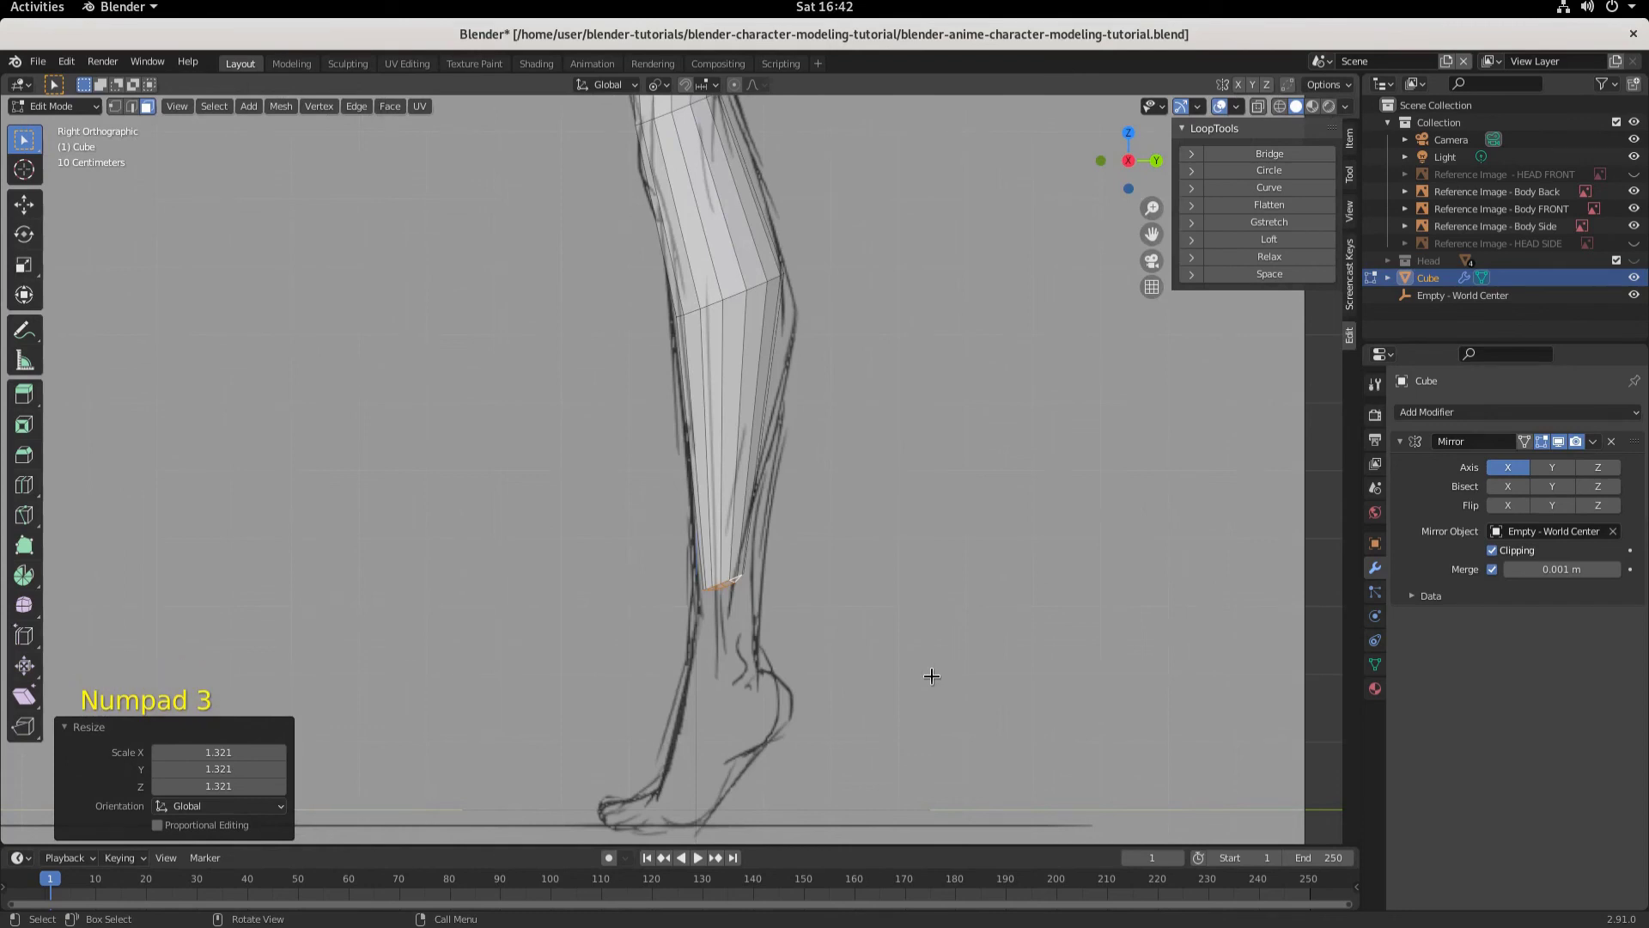
key(s)
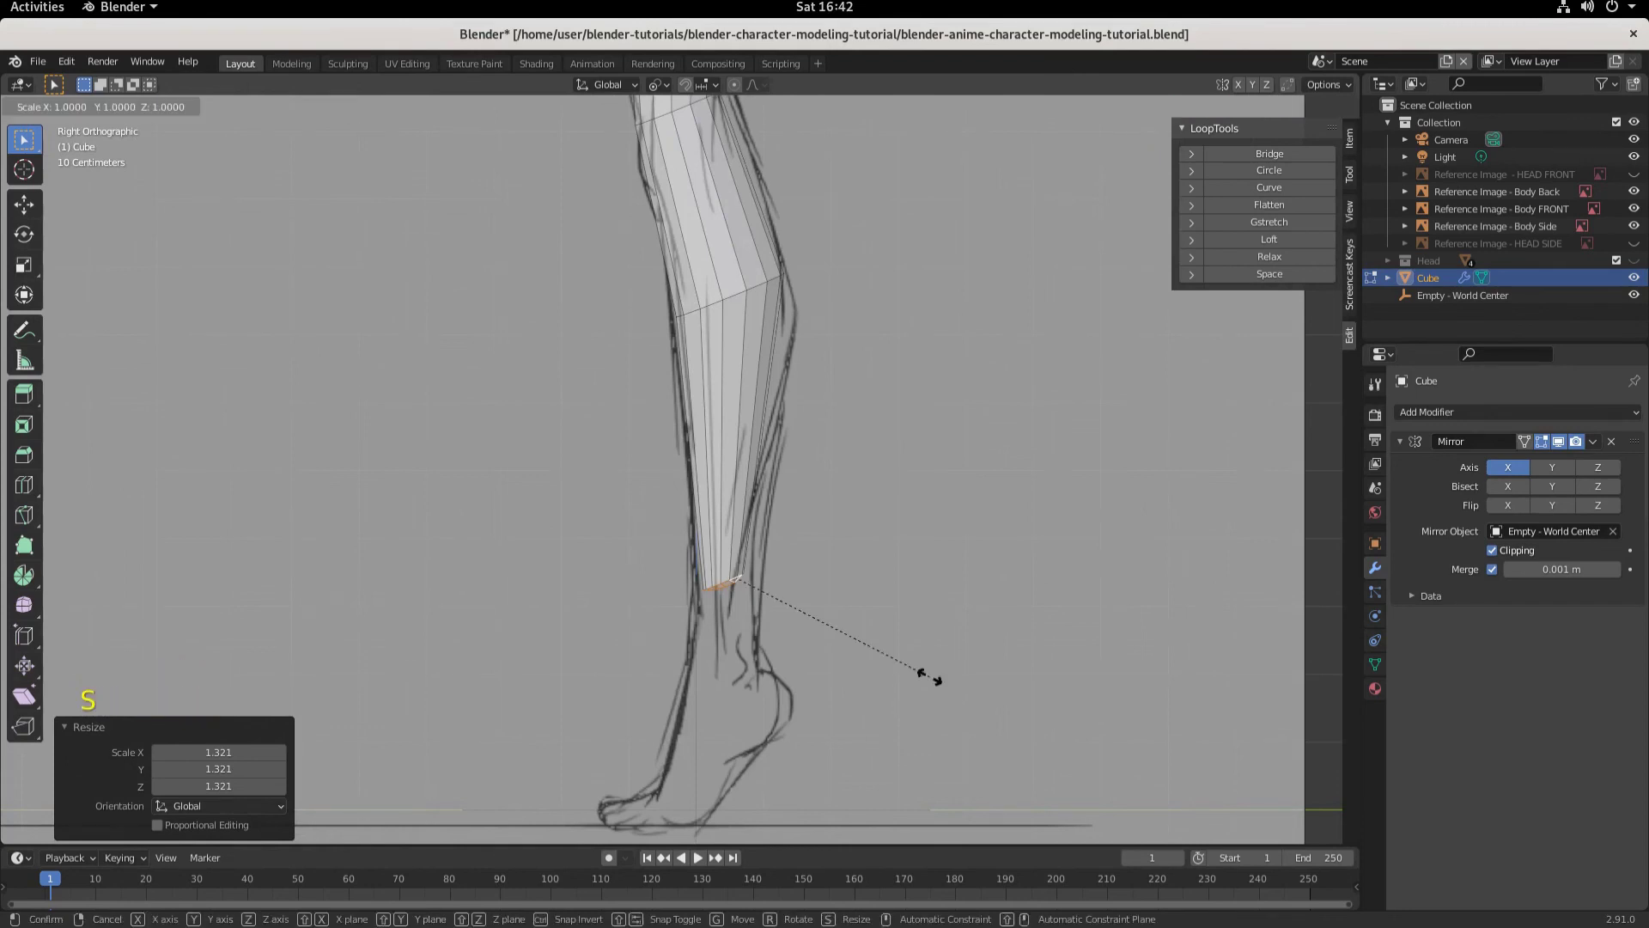
key(y)
click(985, 688)
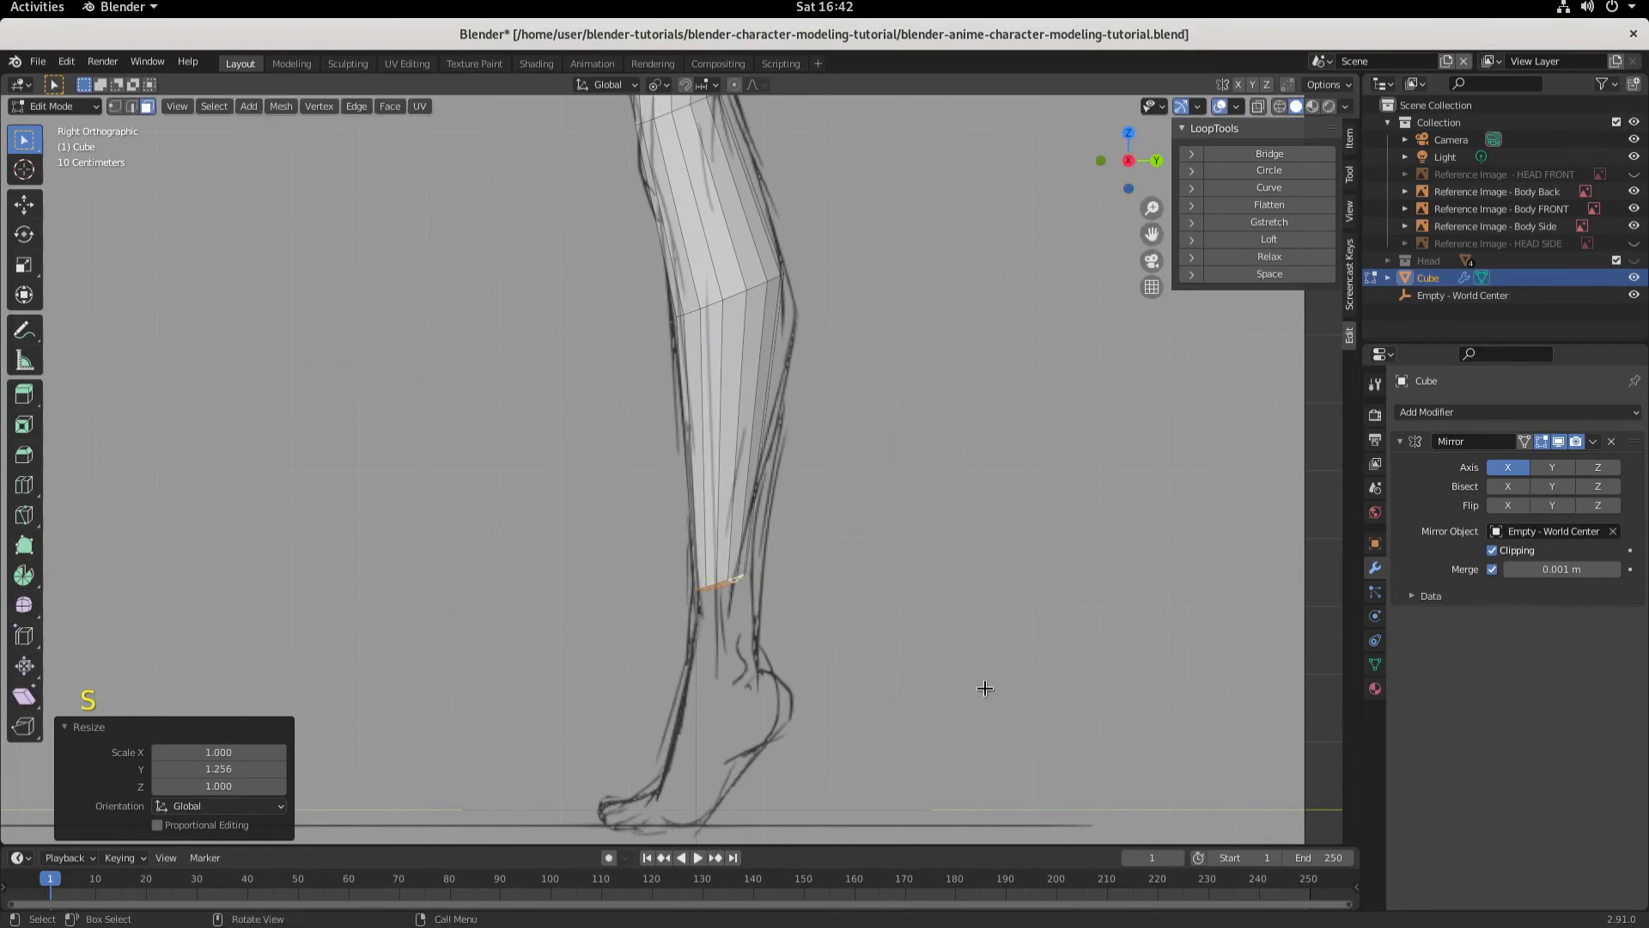
key(g)
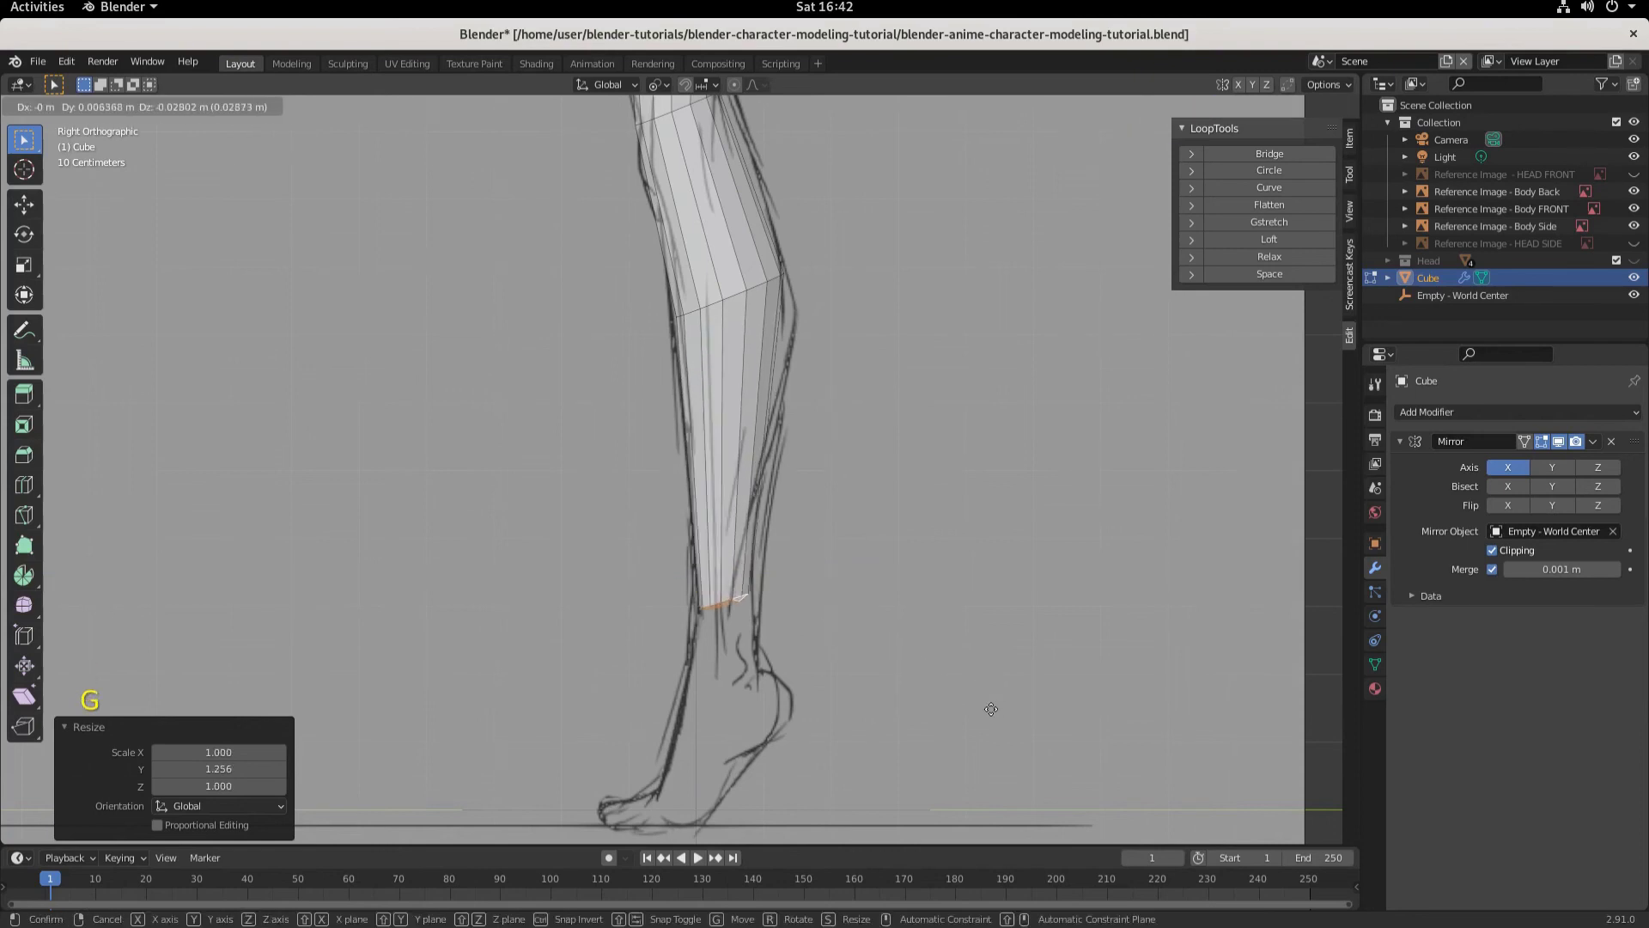
click(990, 708)
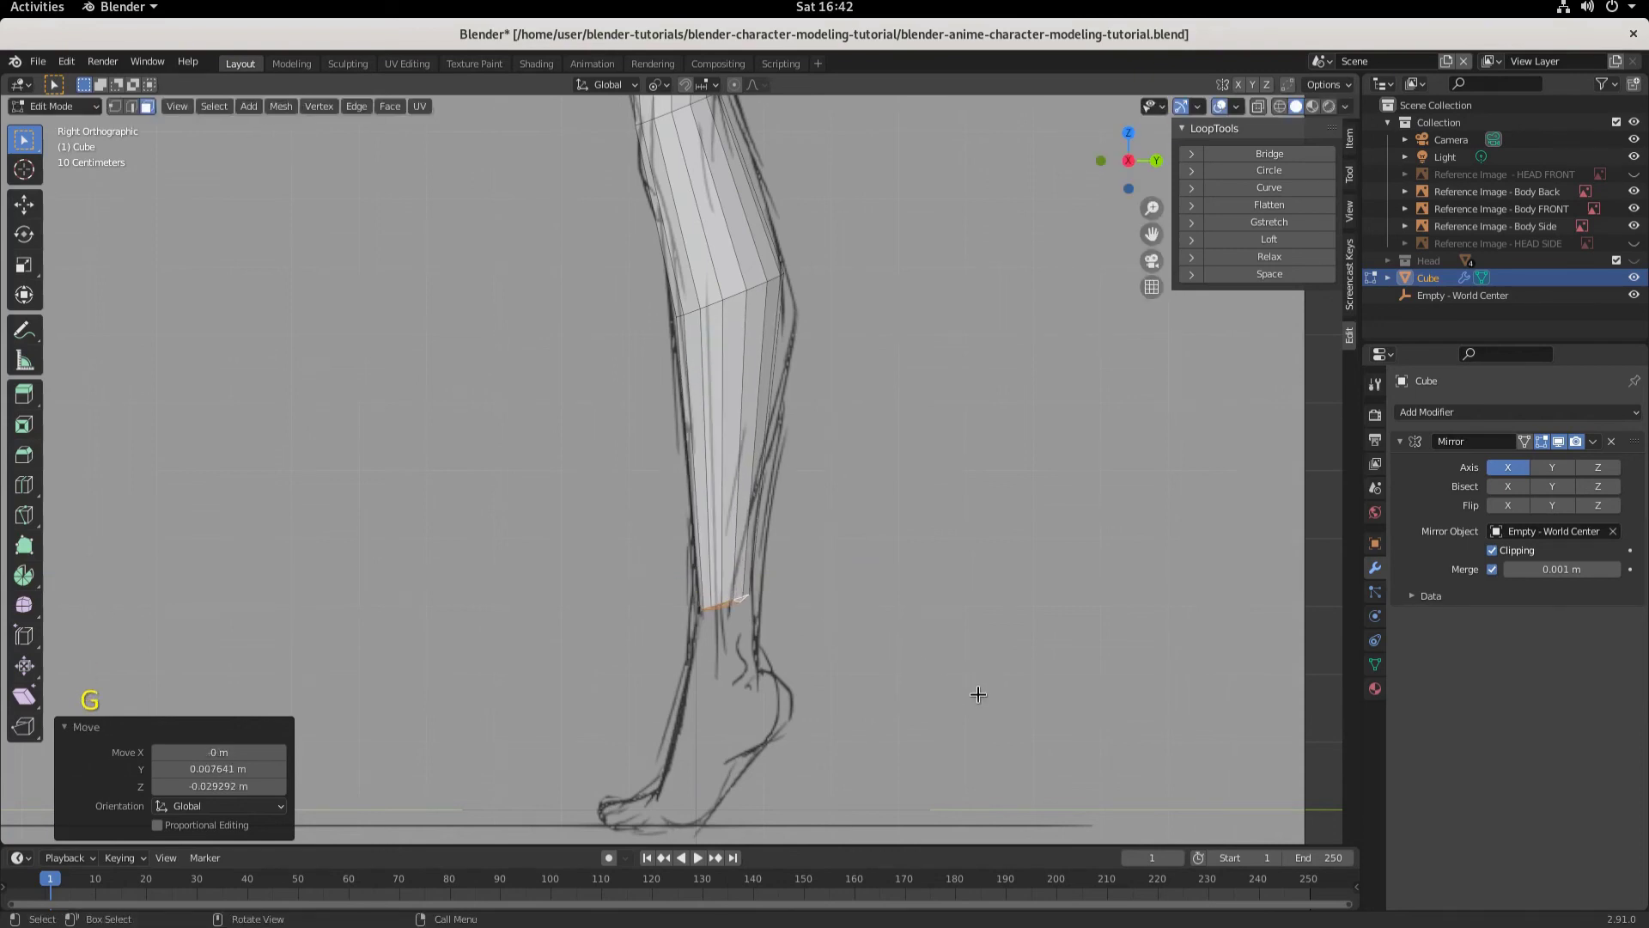
Step: Extrude the ankle end about 0.036 m in front view and move it about -0.005 m in X and -0.011 m in Z
key(KP_1)
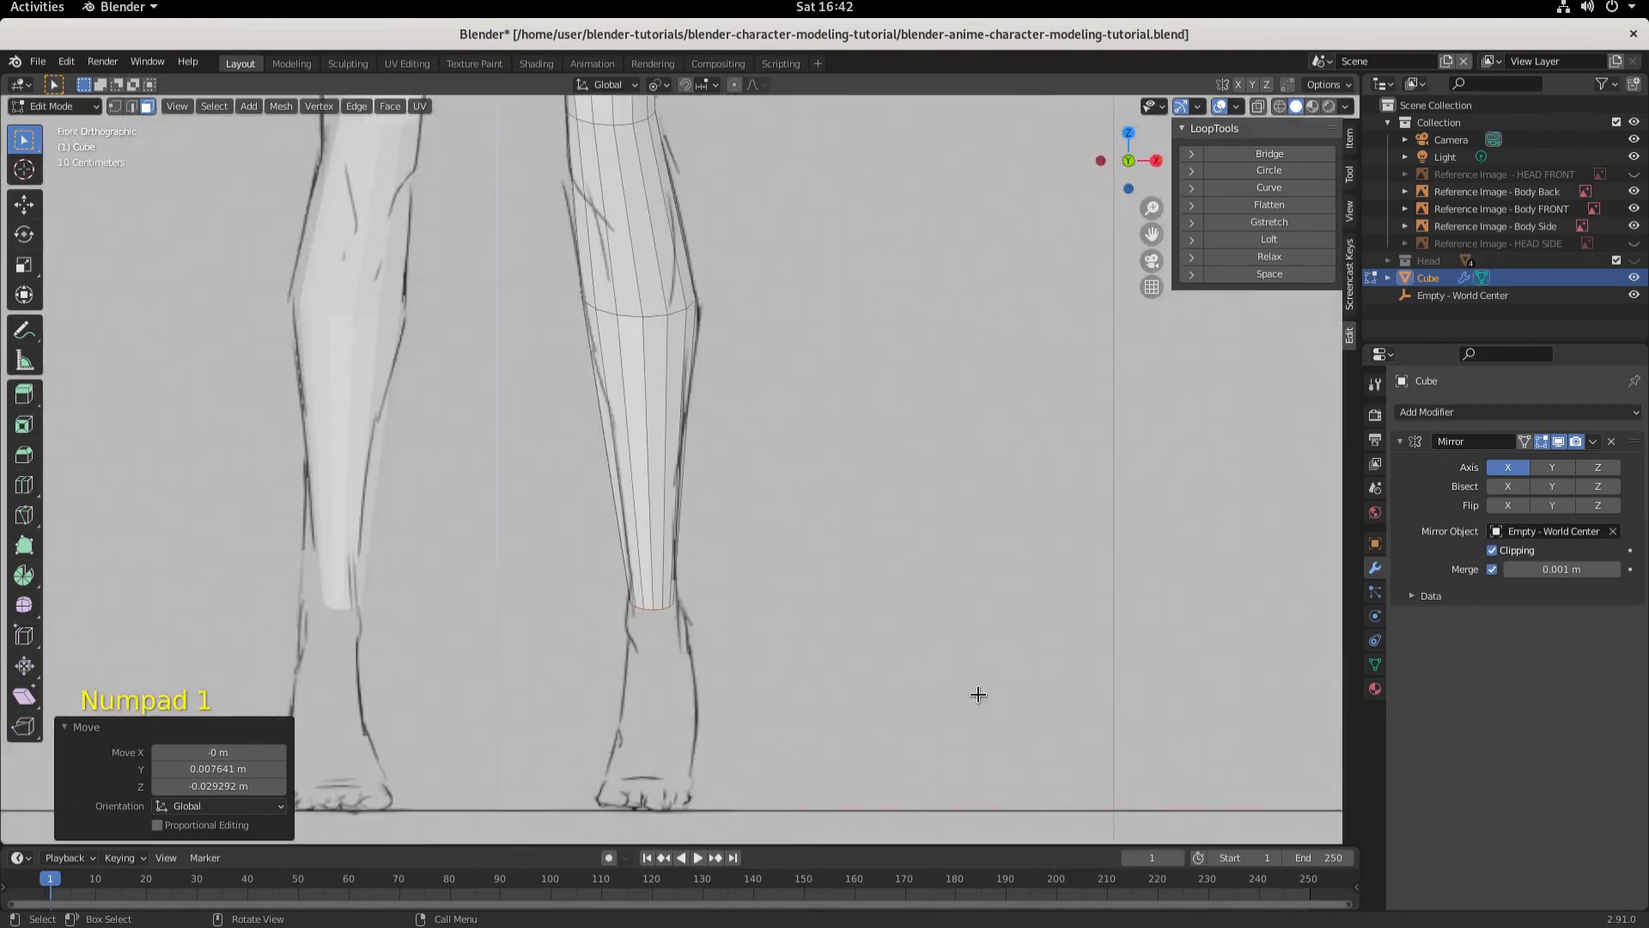
middle_drag(965, 626, 576, 615)
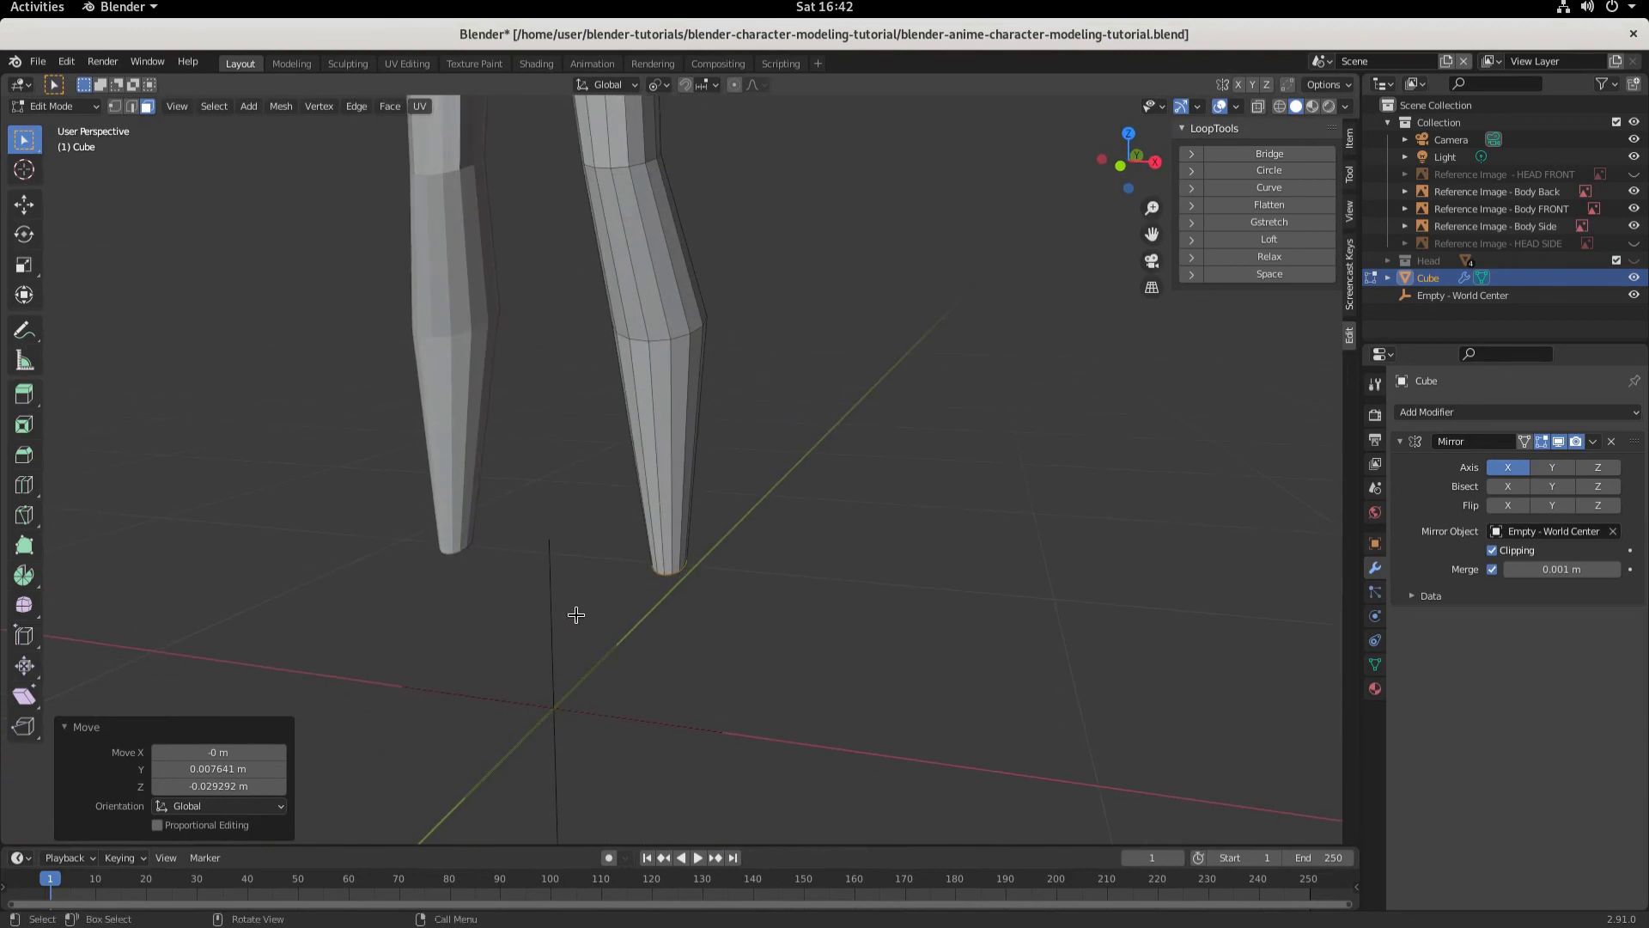
key(KP_1)
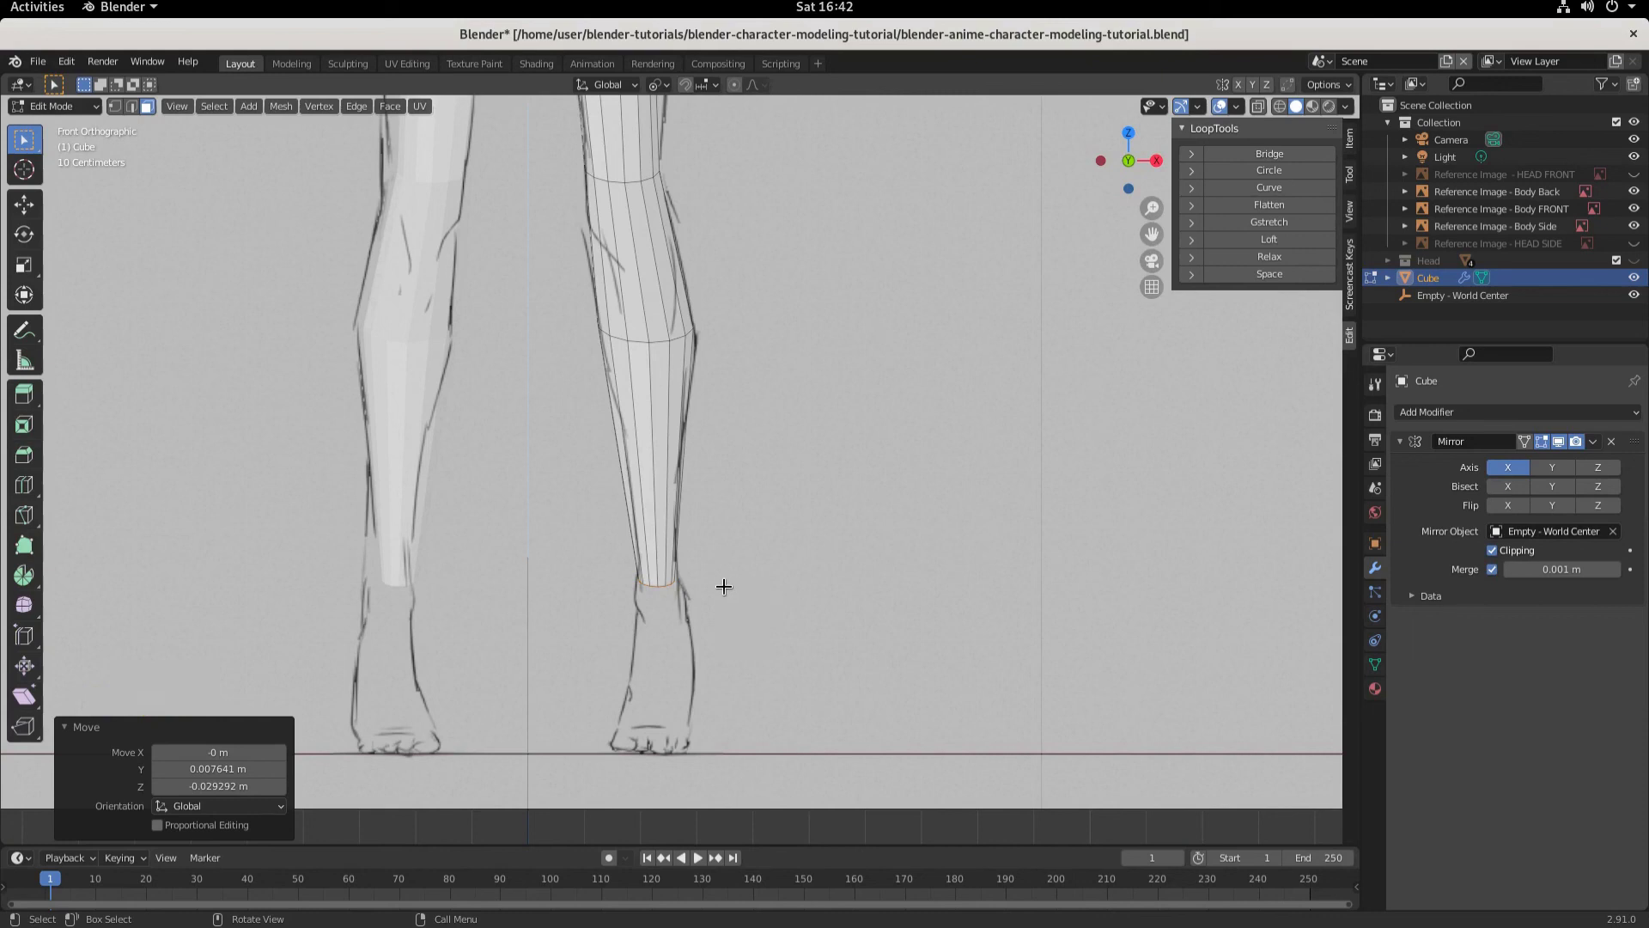
key(e)
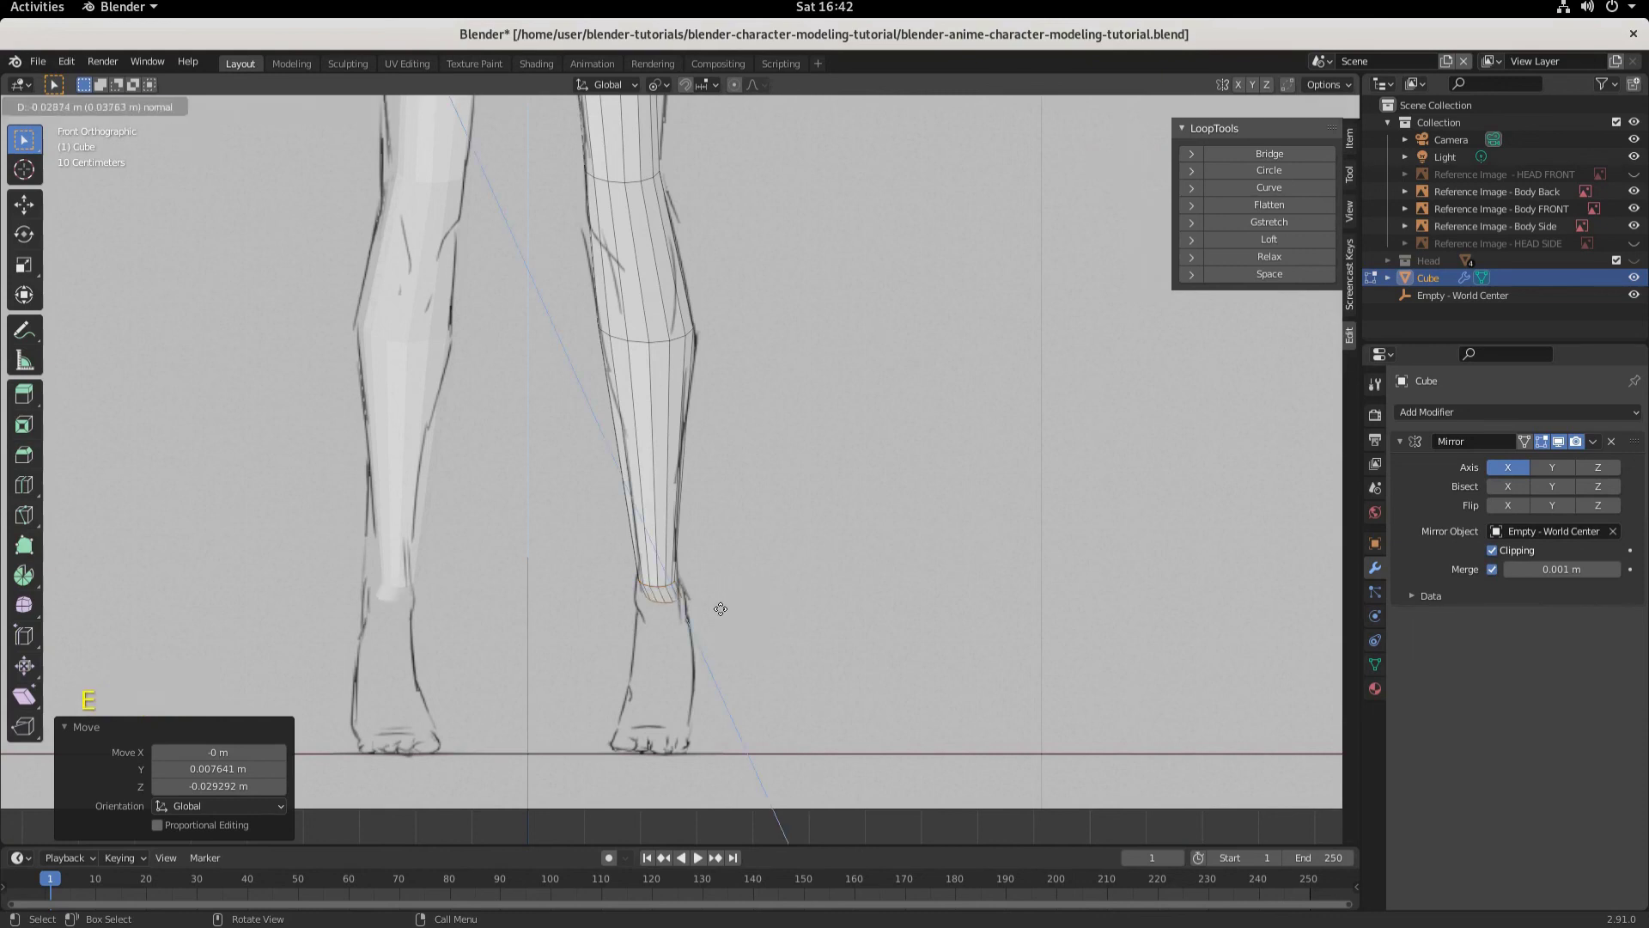
click(718, 608)
key(g)
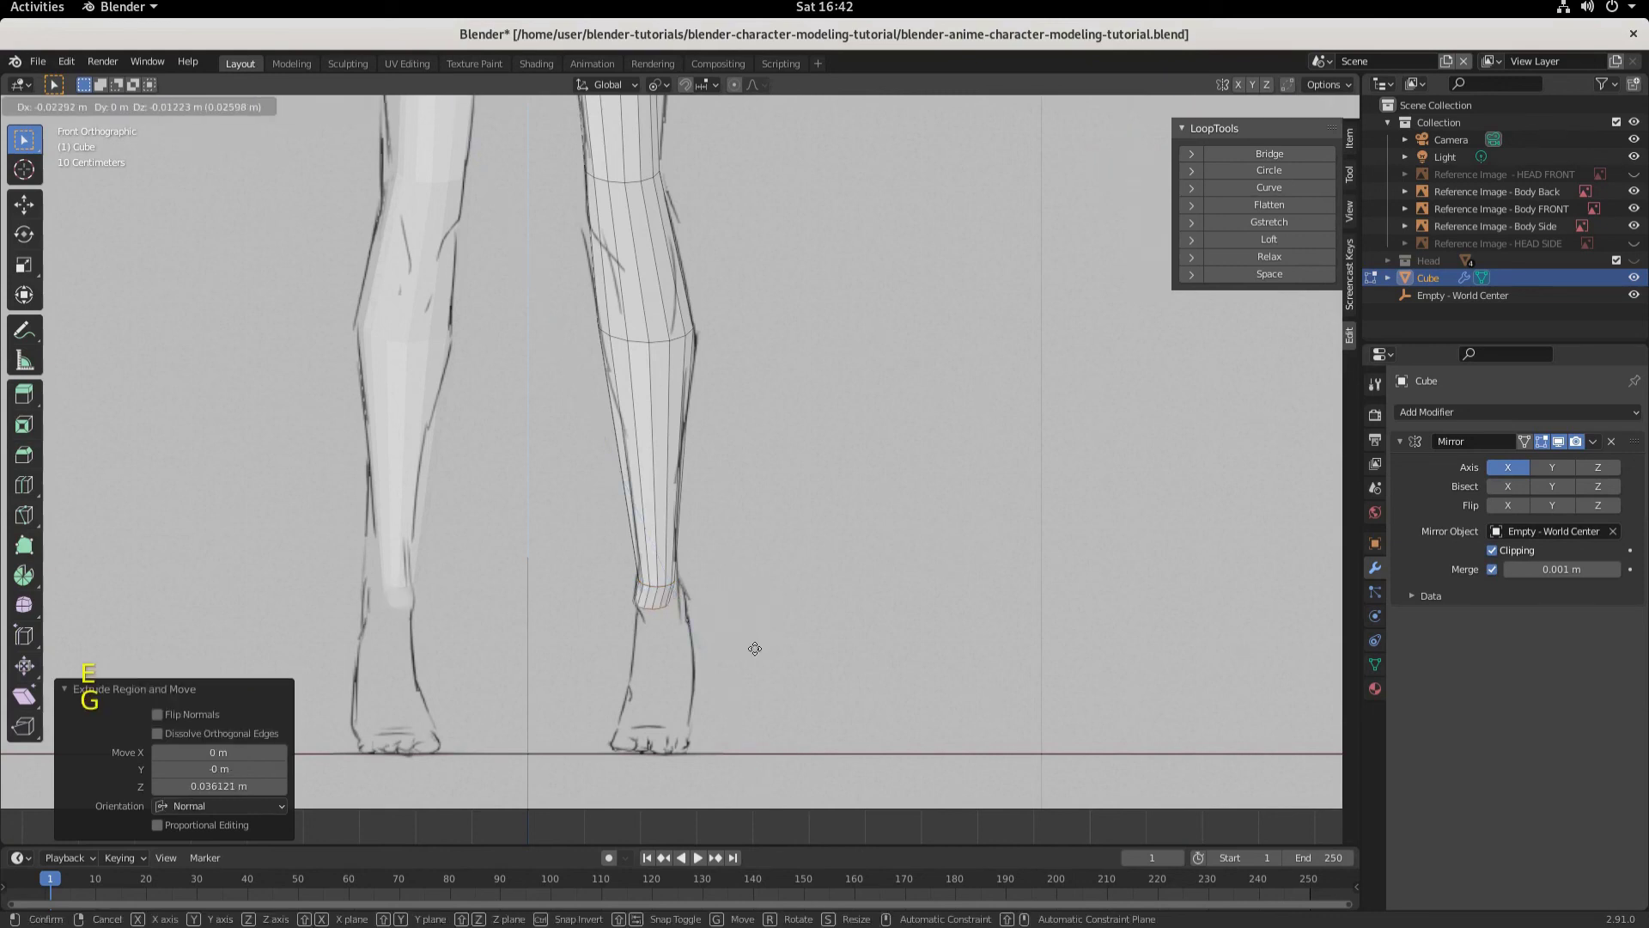
click(761, 647)
Step: Scale the extruded ankle end by about 1.335 and move it about 0.008 m in X and 0.006 m in Z
key(s)
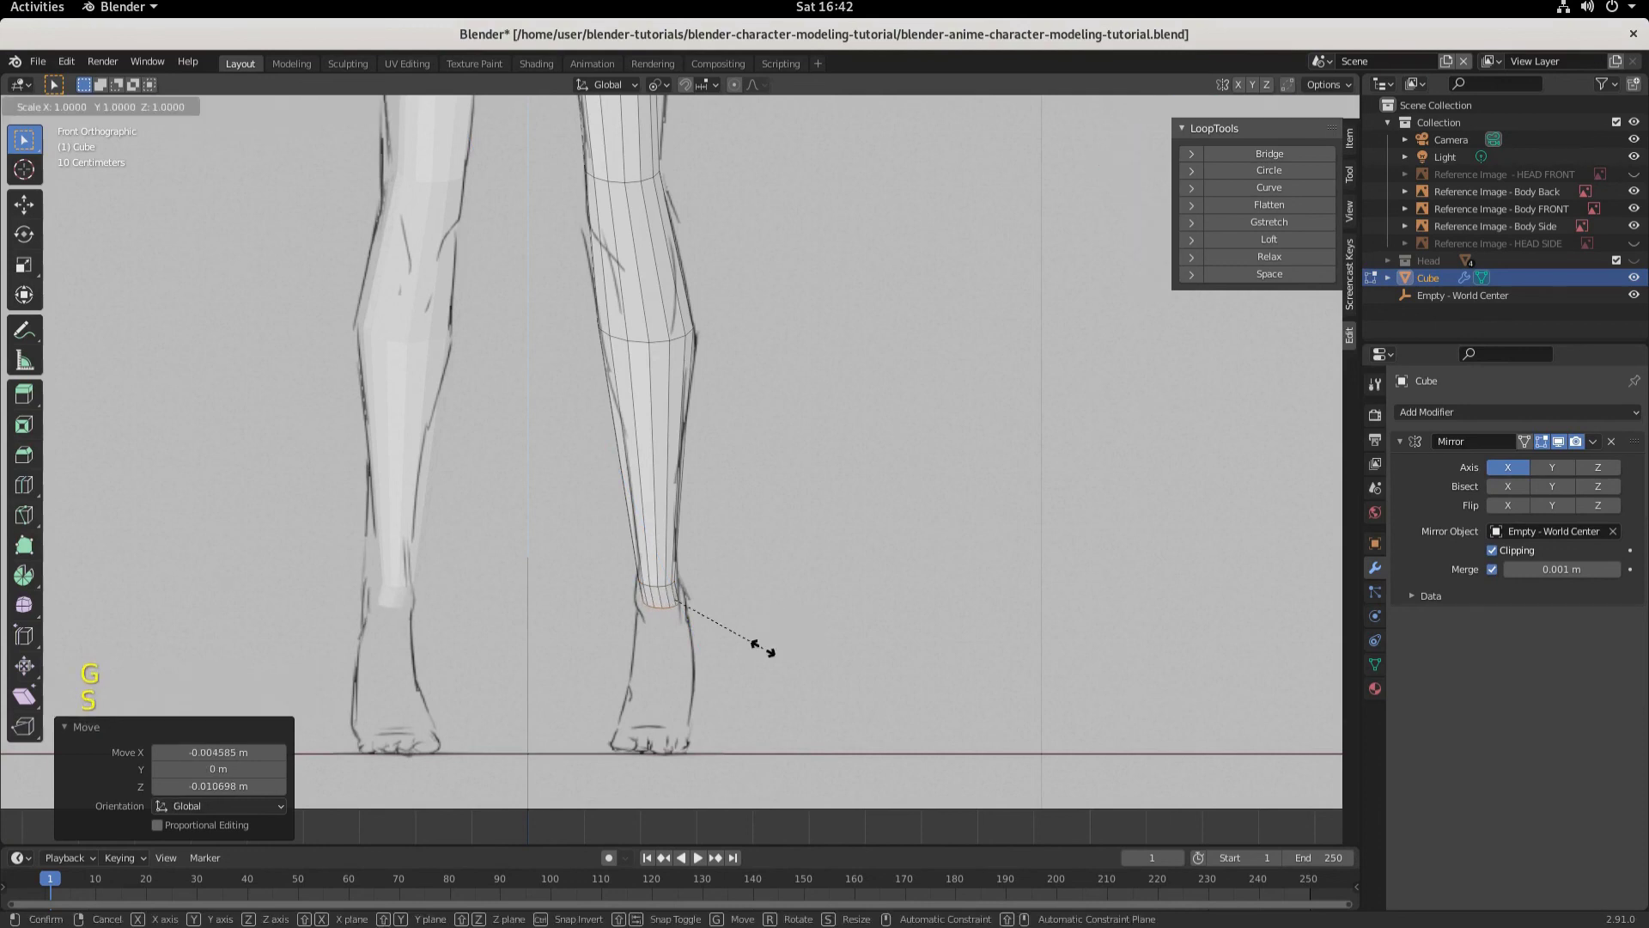
click(803, 646)
key(g)
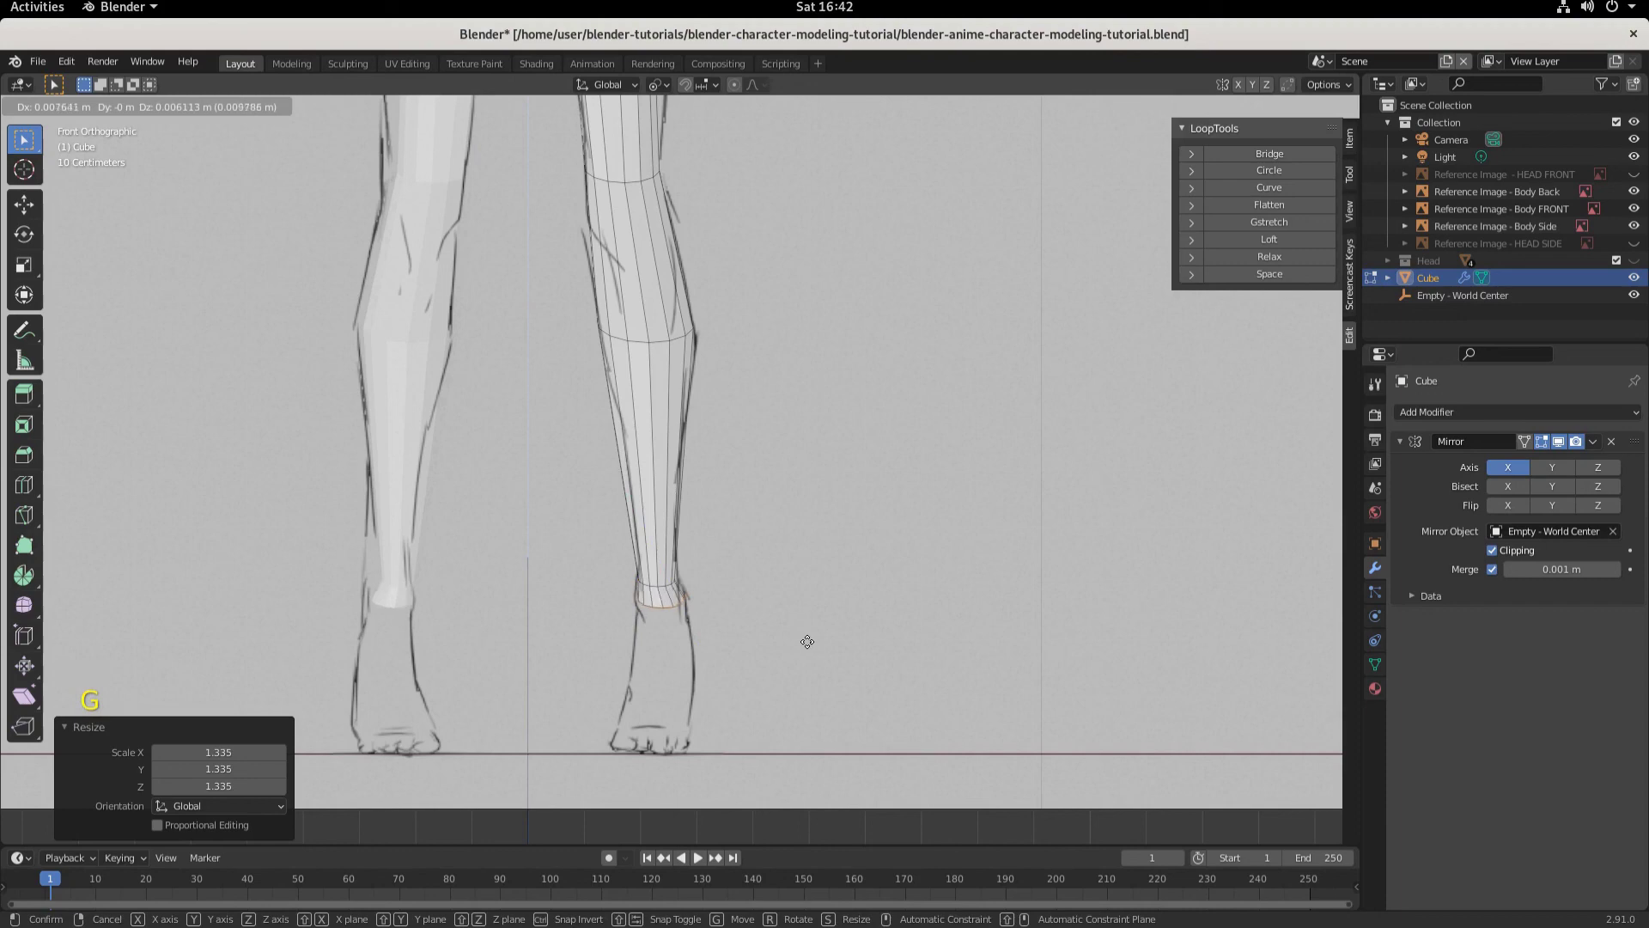
click(806, 641)
Step: Move the ankle end about -0.011 m in Y and -0.020 m in Z, with a front-view adjustment of -0.003 m in X and 0.017 m in Z
key(KP_3)
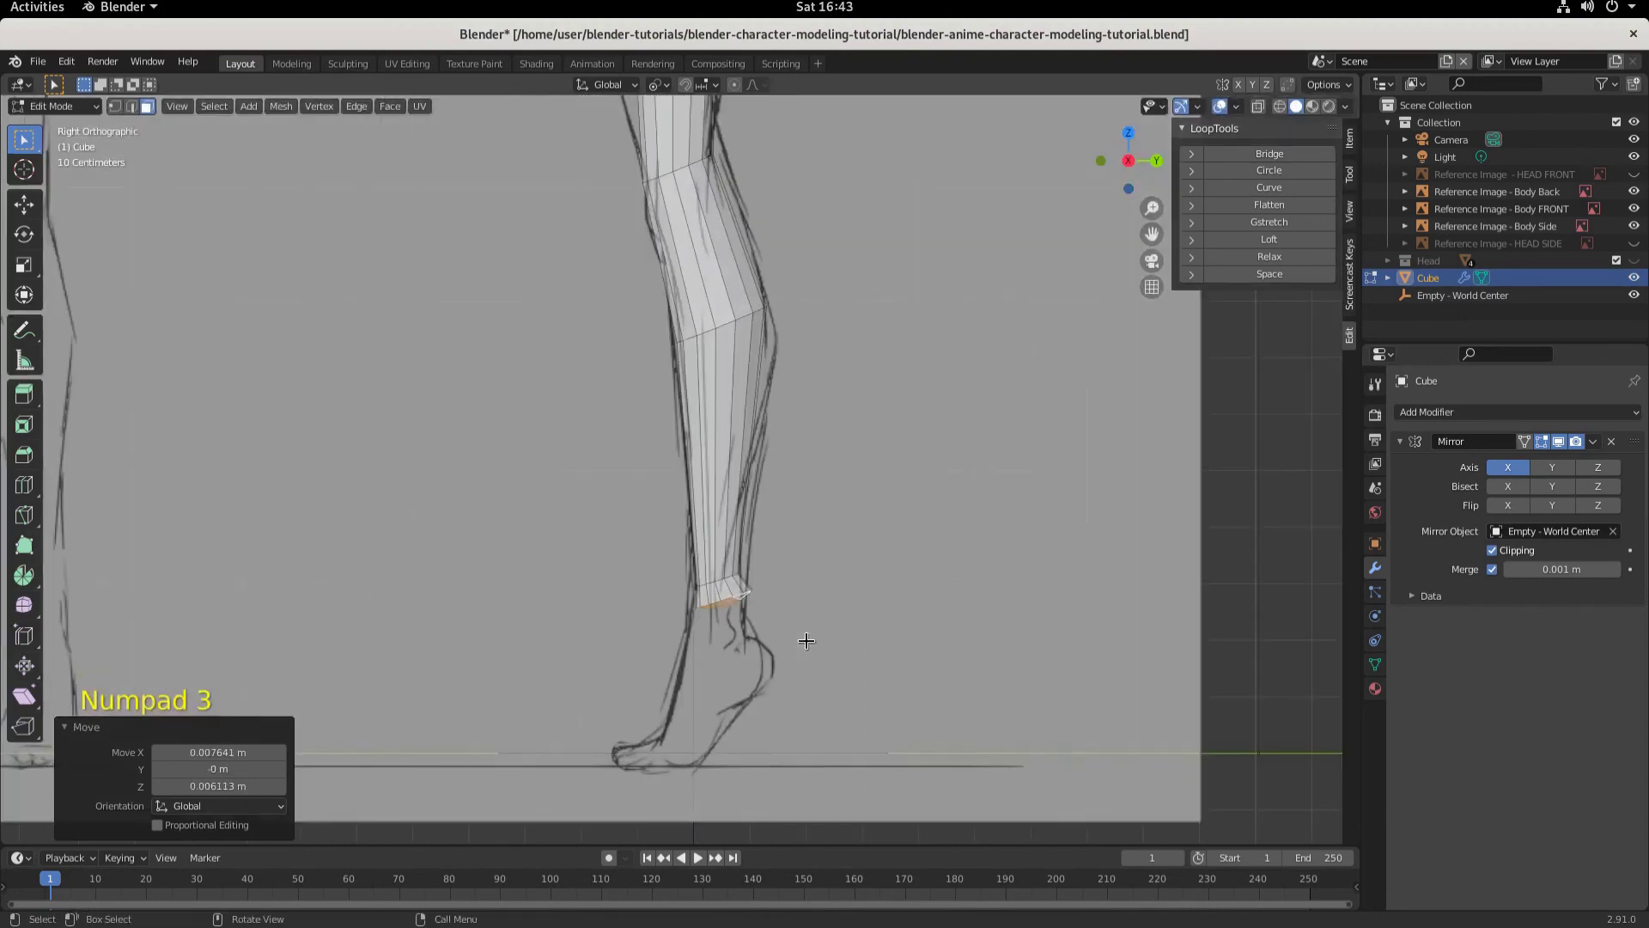
key(g)
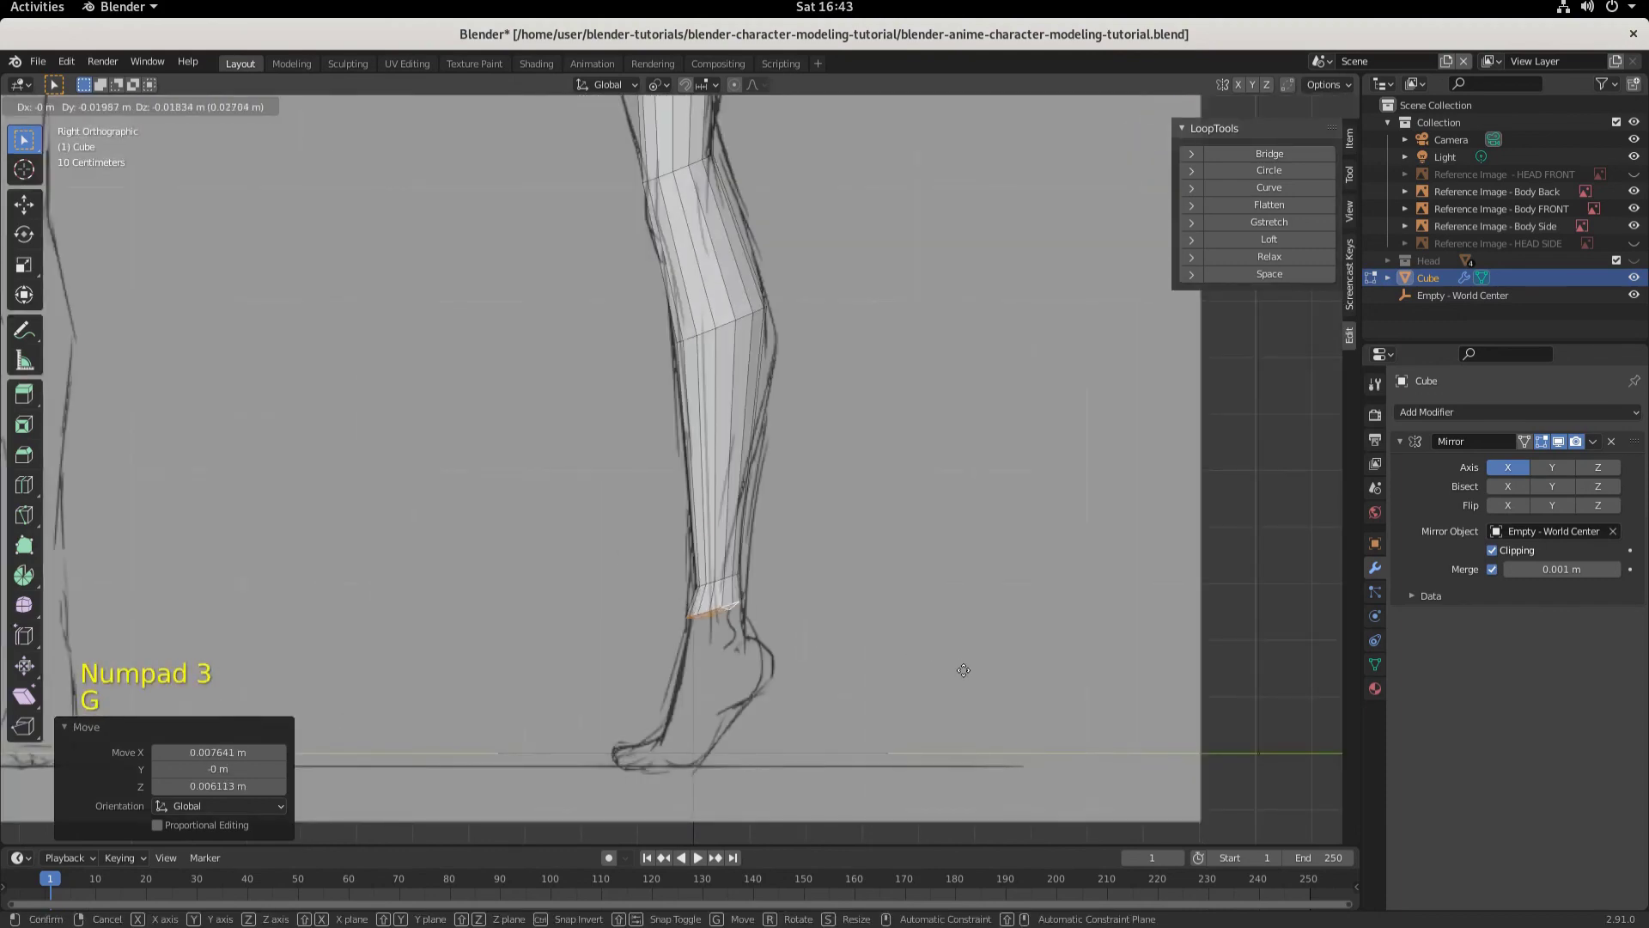
click(965, 671)
key(KP_1)
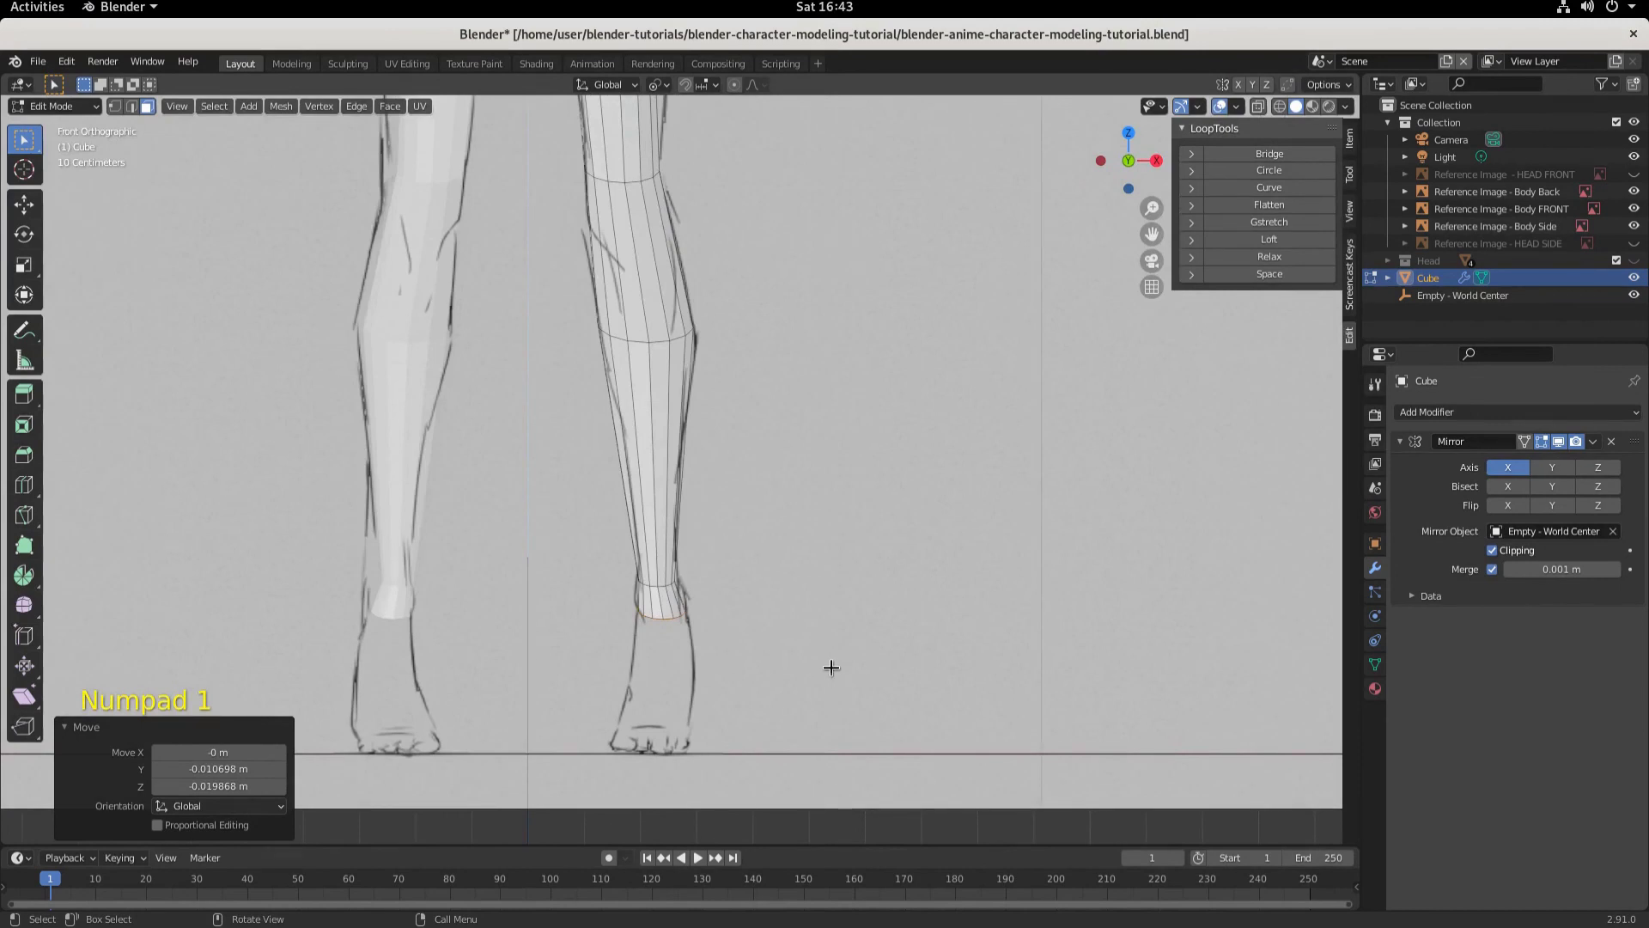
key(g)
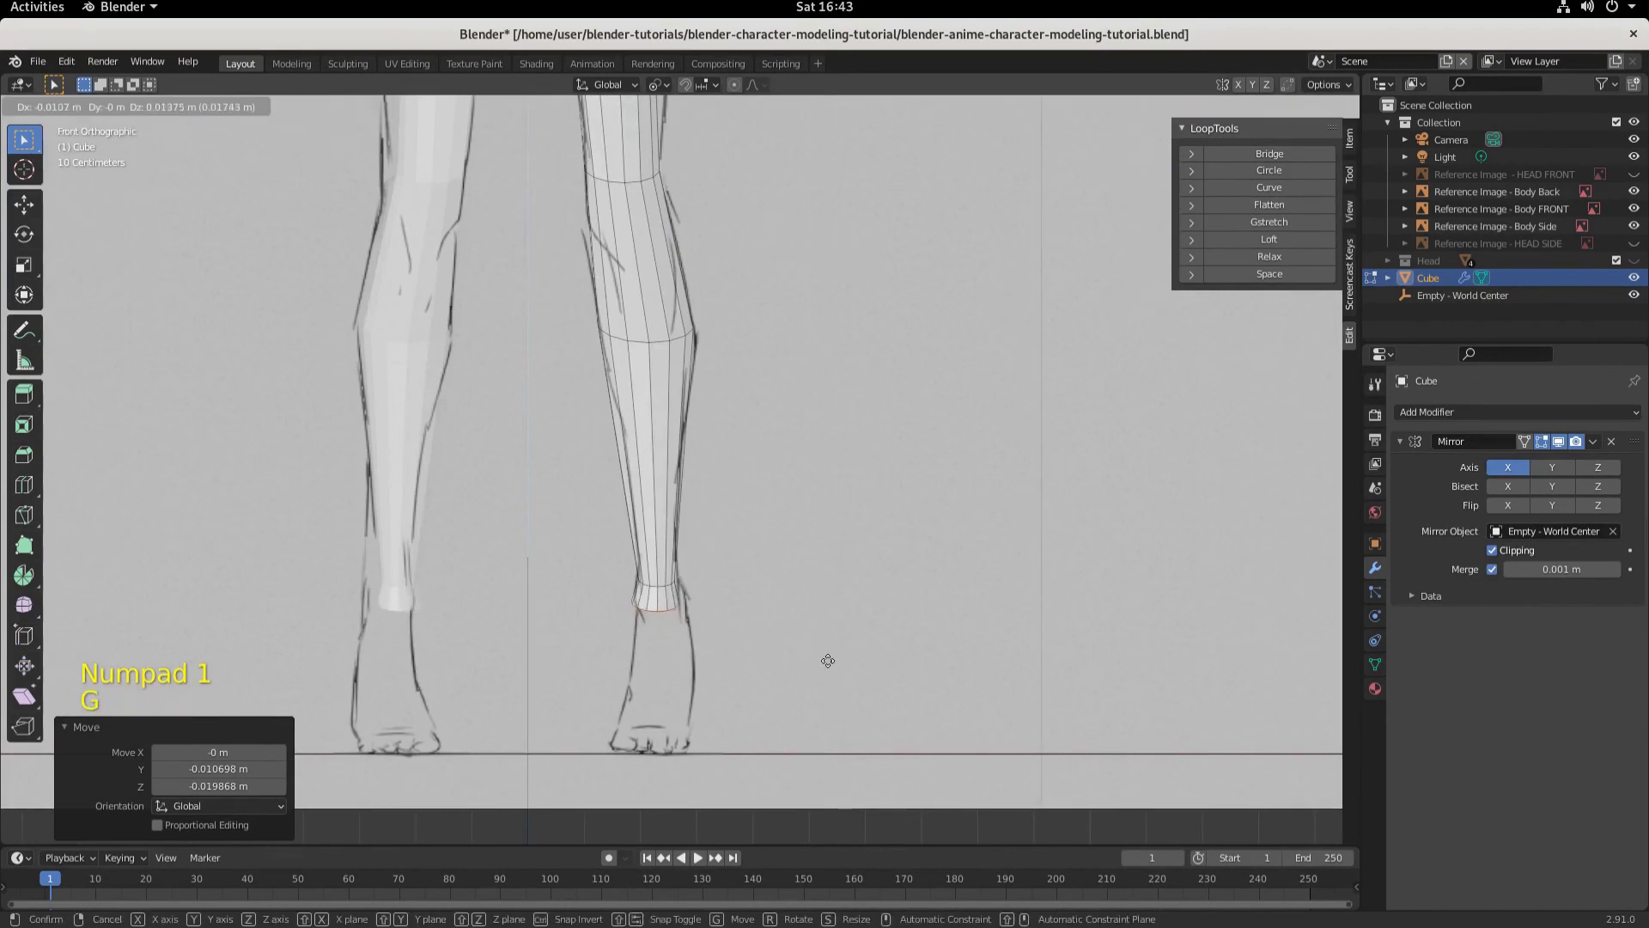
click(829, 659)
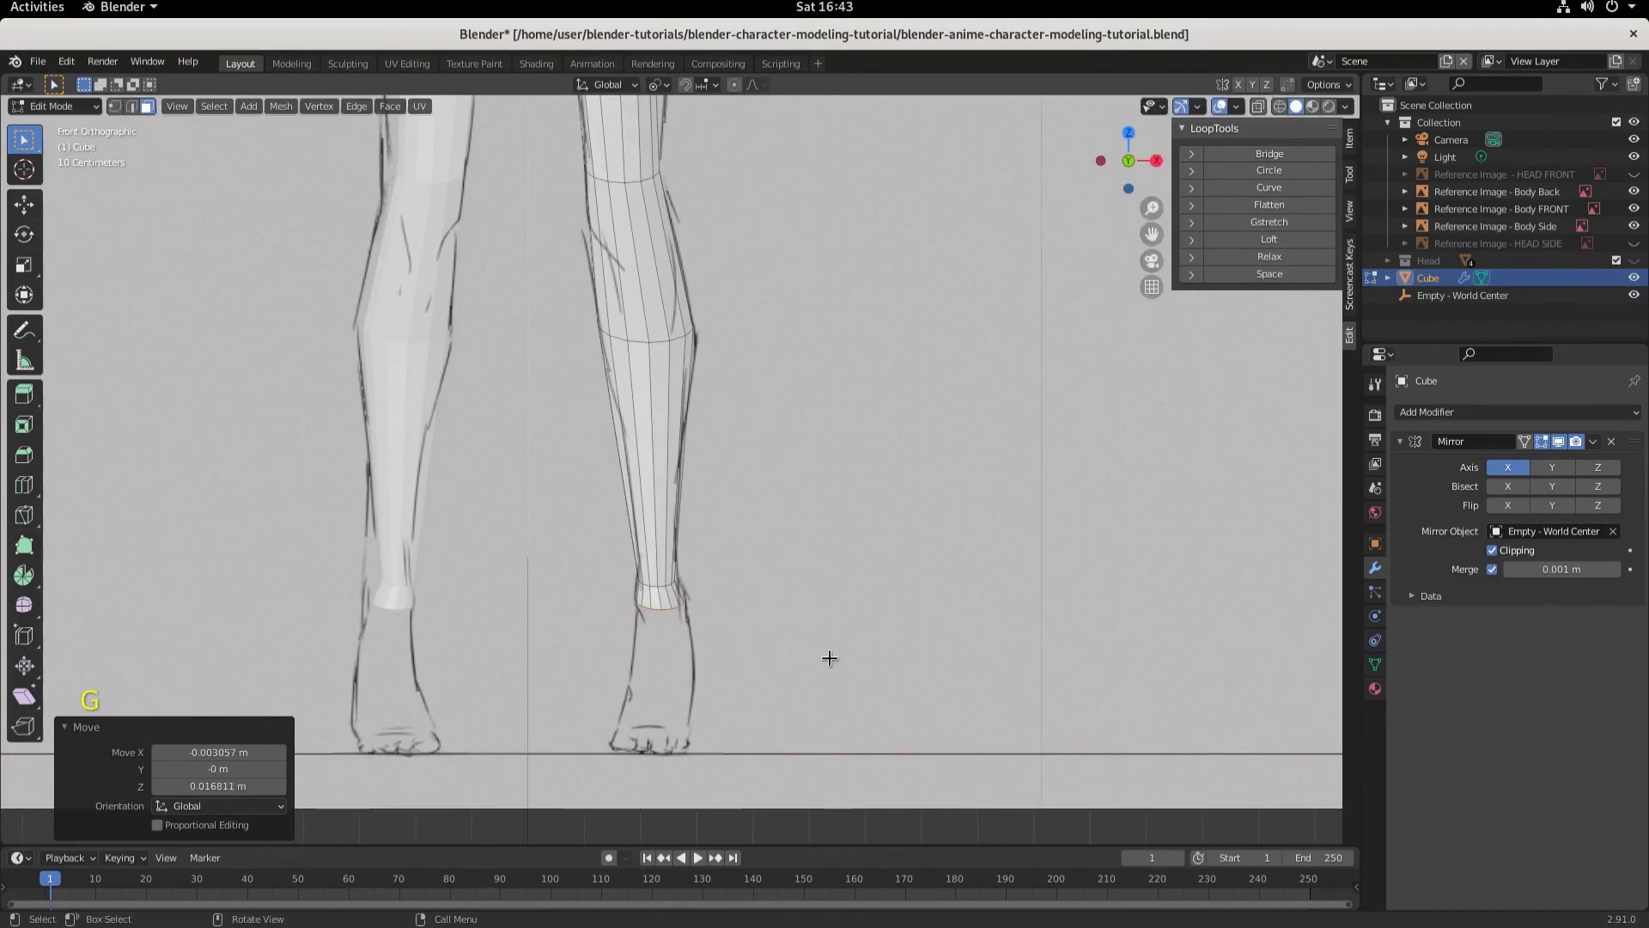
Step: Extrude the ankle end another 0.034 m or so in front view and move it about -0.008 m in X and -0.002 m in Z
key(e)
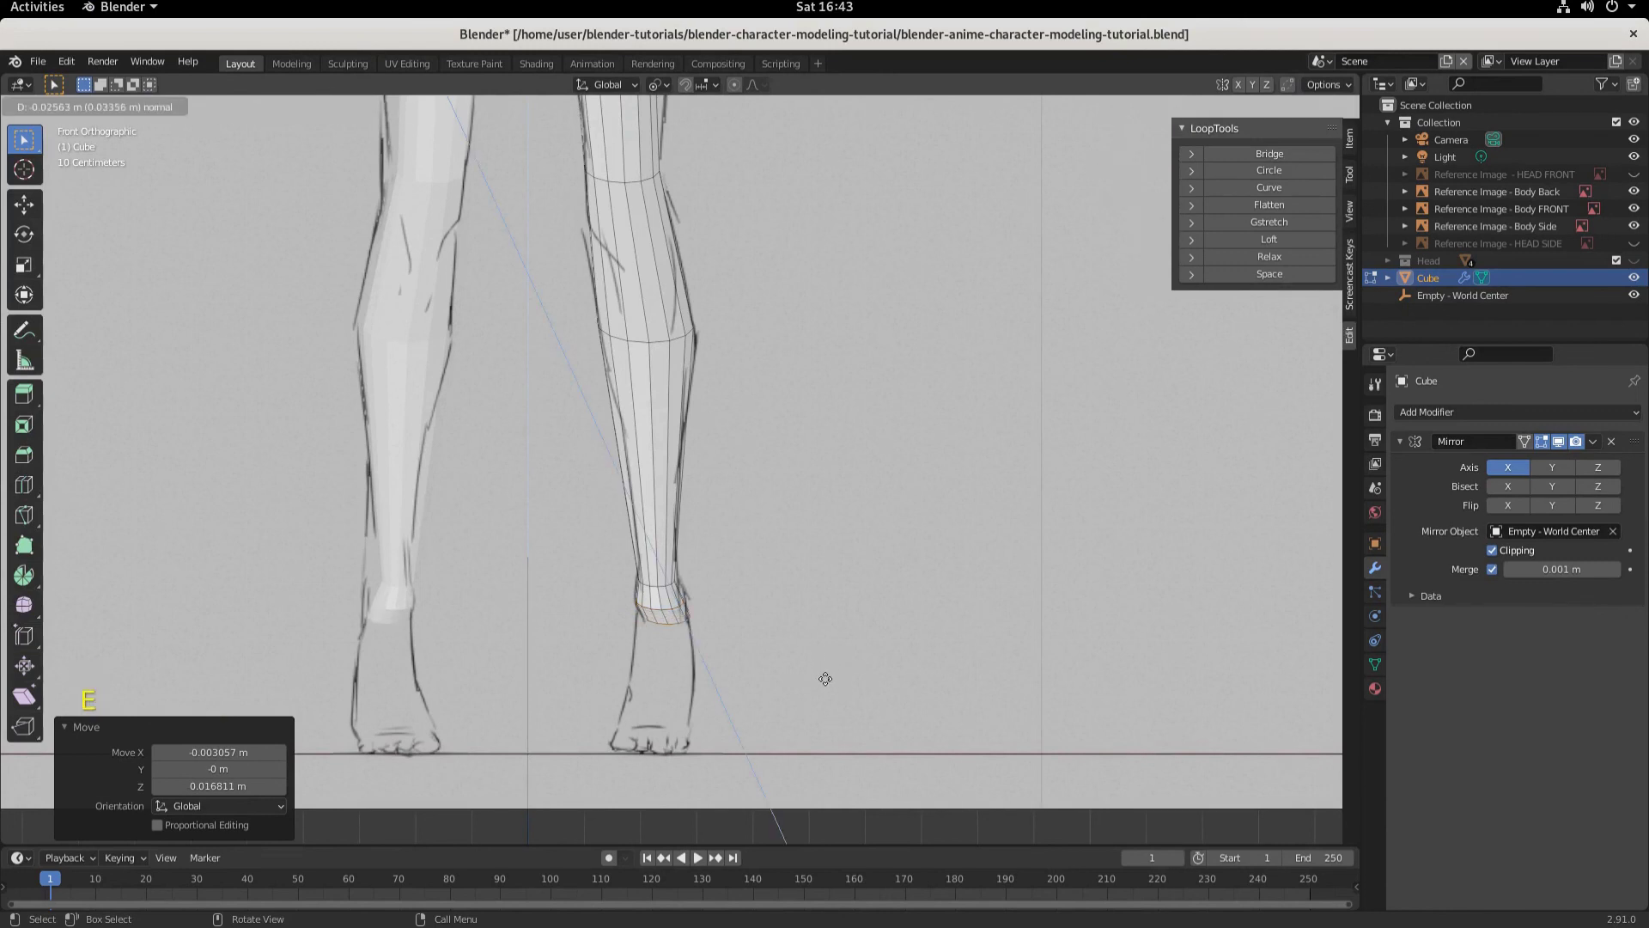
click(824, 677)
key(g)
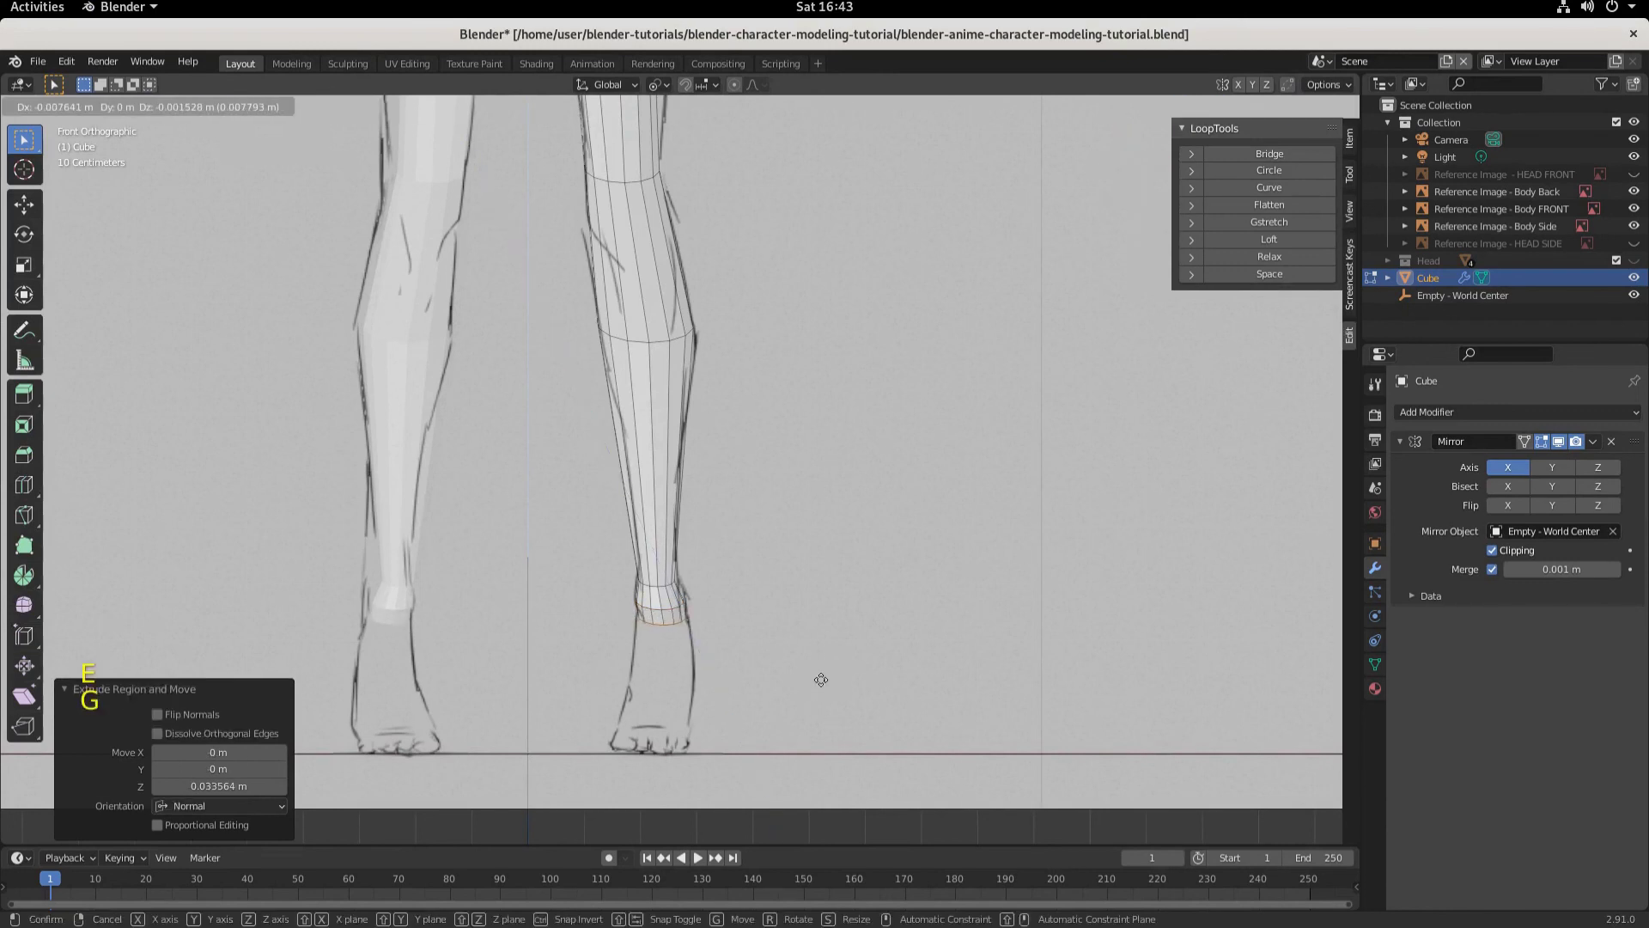
click(821, 679)
Step: Scale the new ankle end by about 0.913 and rotate it about 9.94° in front view
key(s)
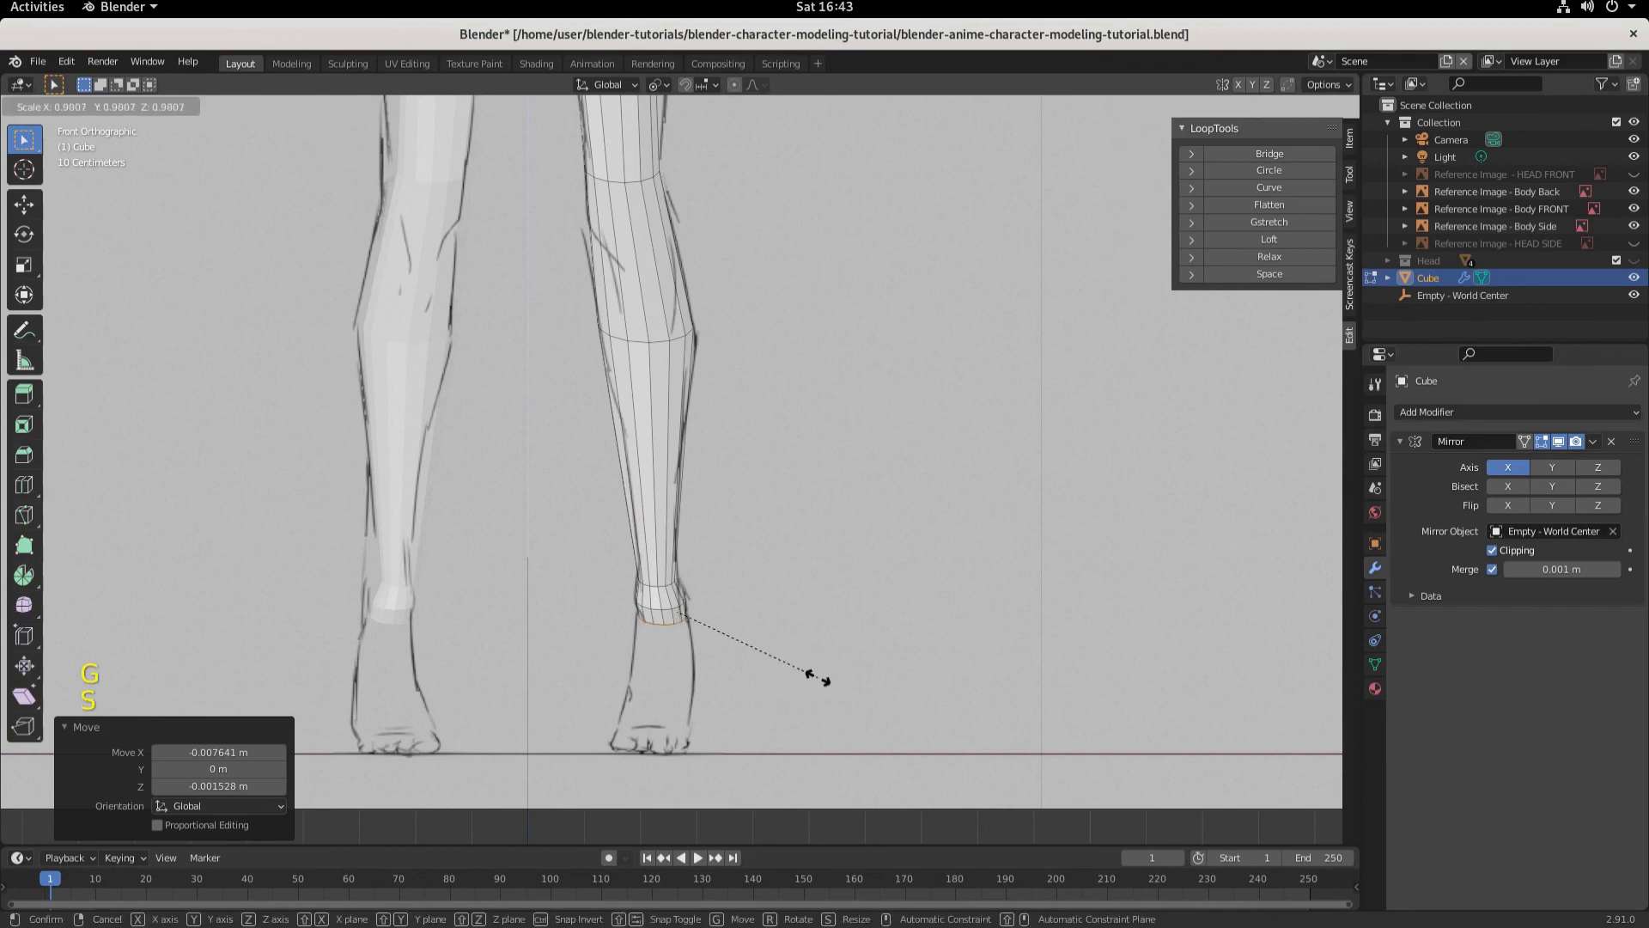
click(808, 673)
key(r)
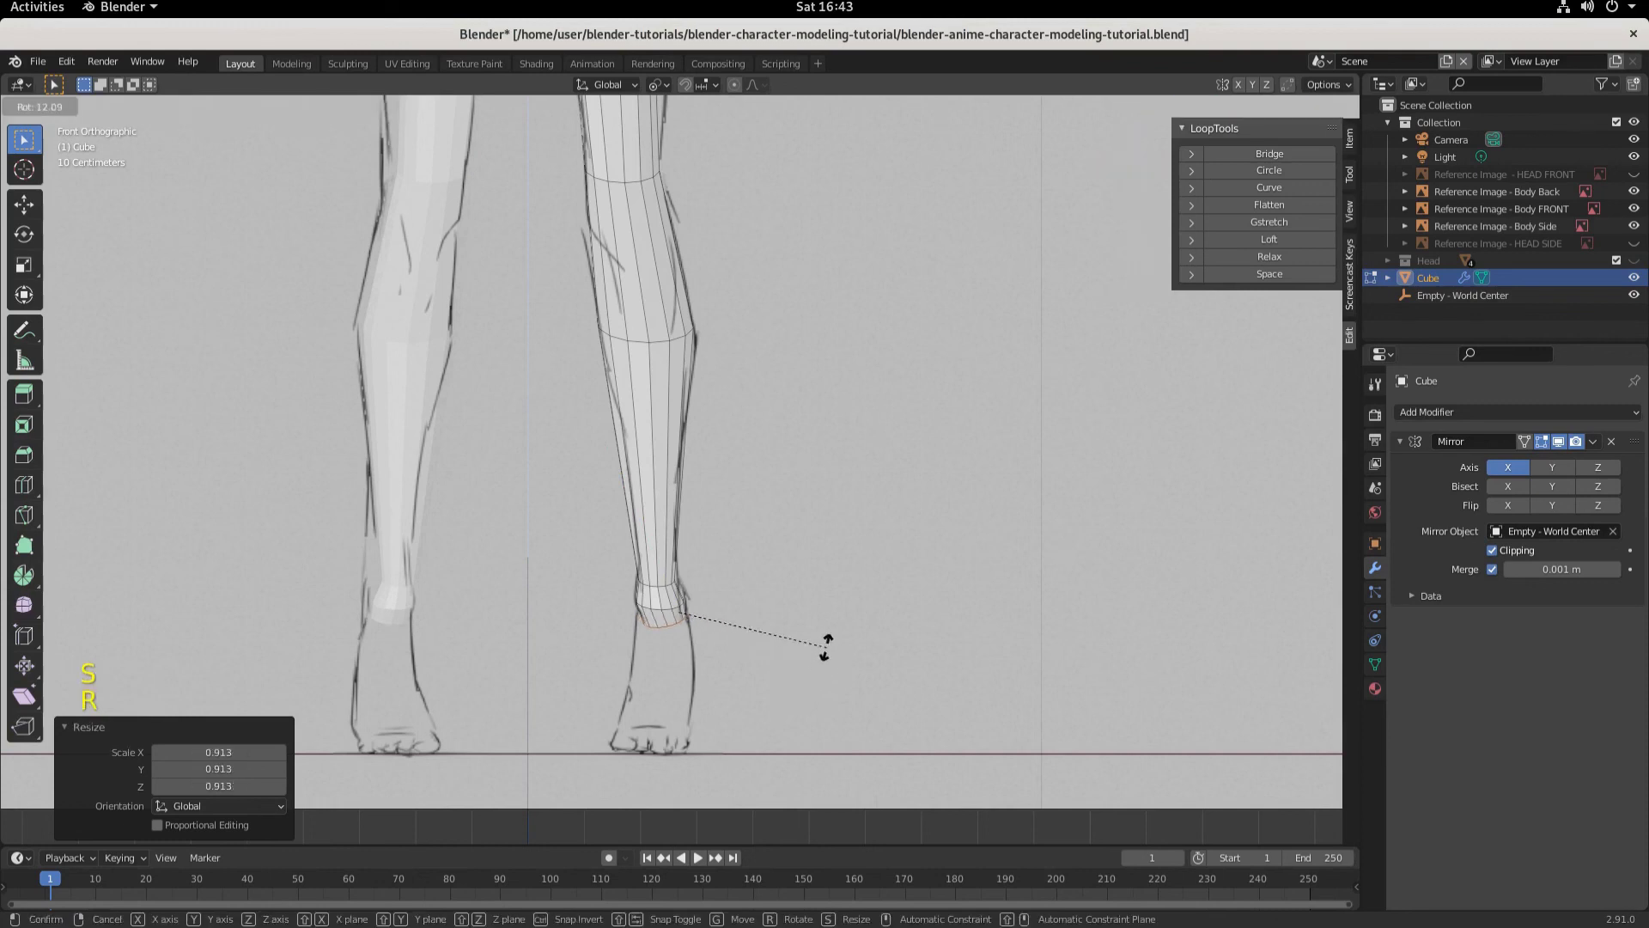
click(821, 651)
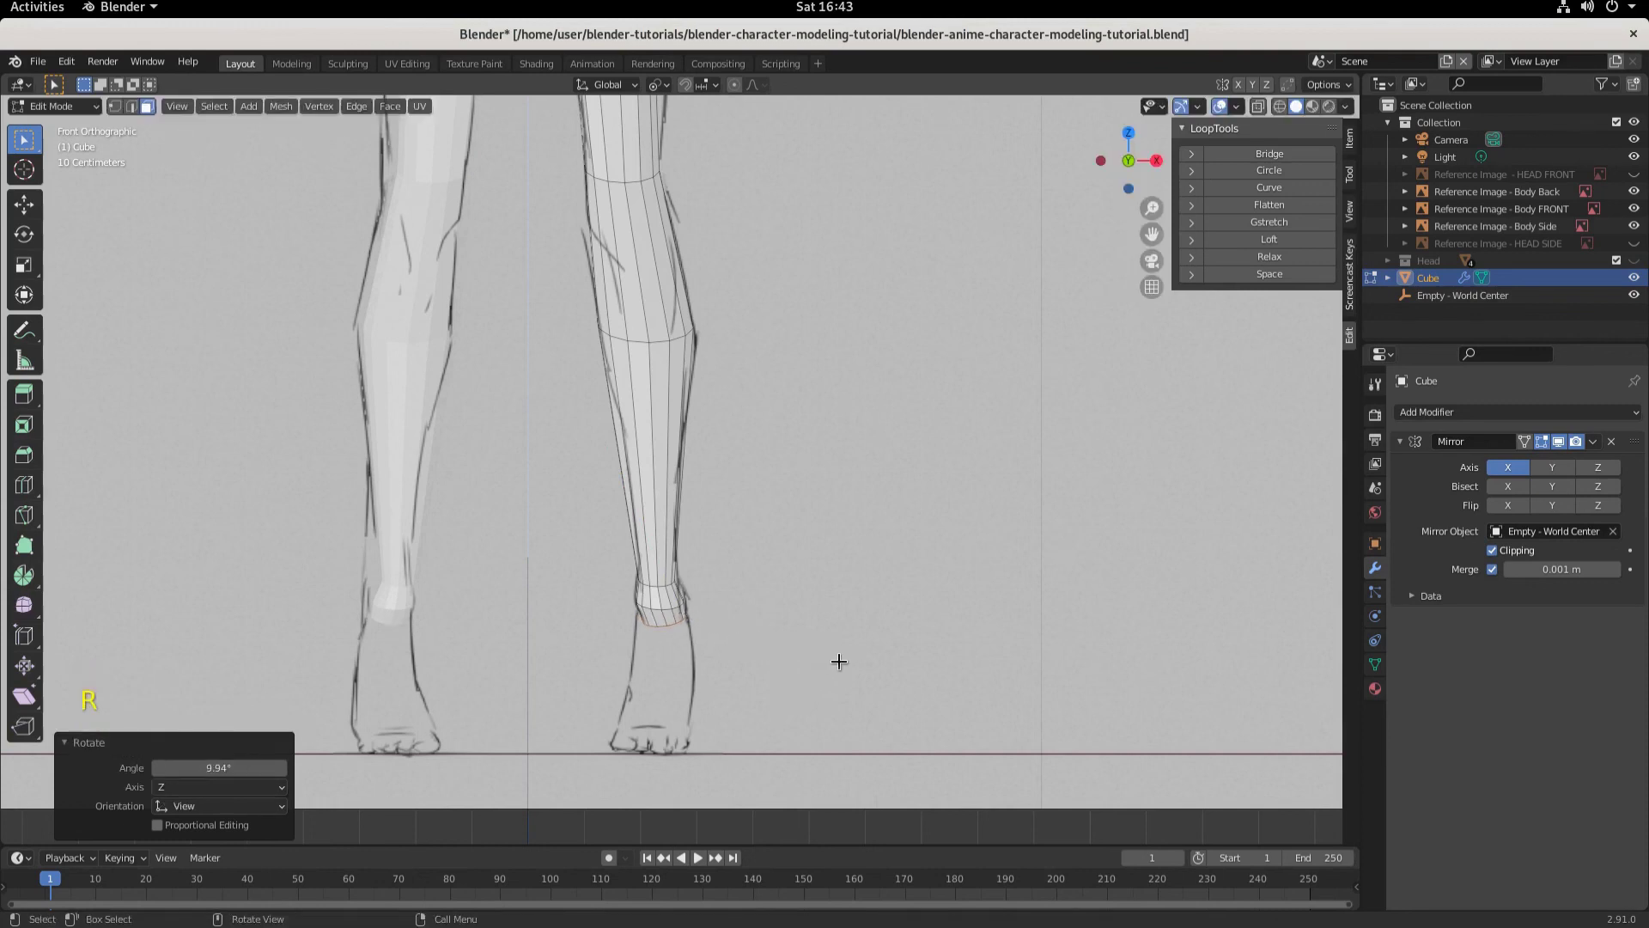
Step: In right view, move the ankle end about -0.024 m in Y and Z, rotate it about 11.6°, and scale it about 1.201 along Y
key(KP_3)
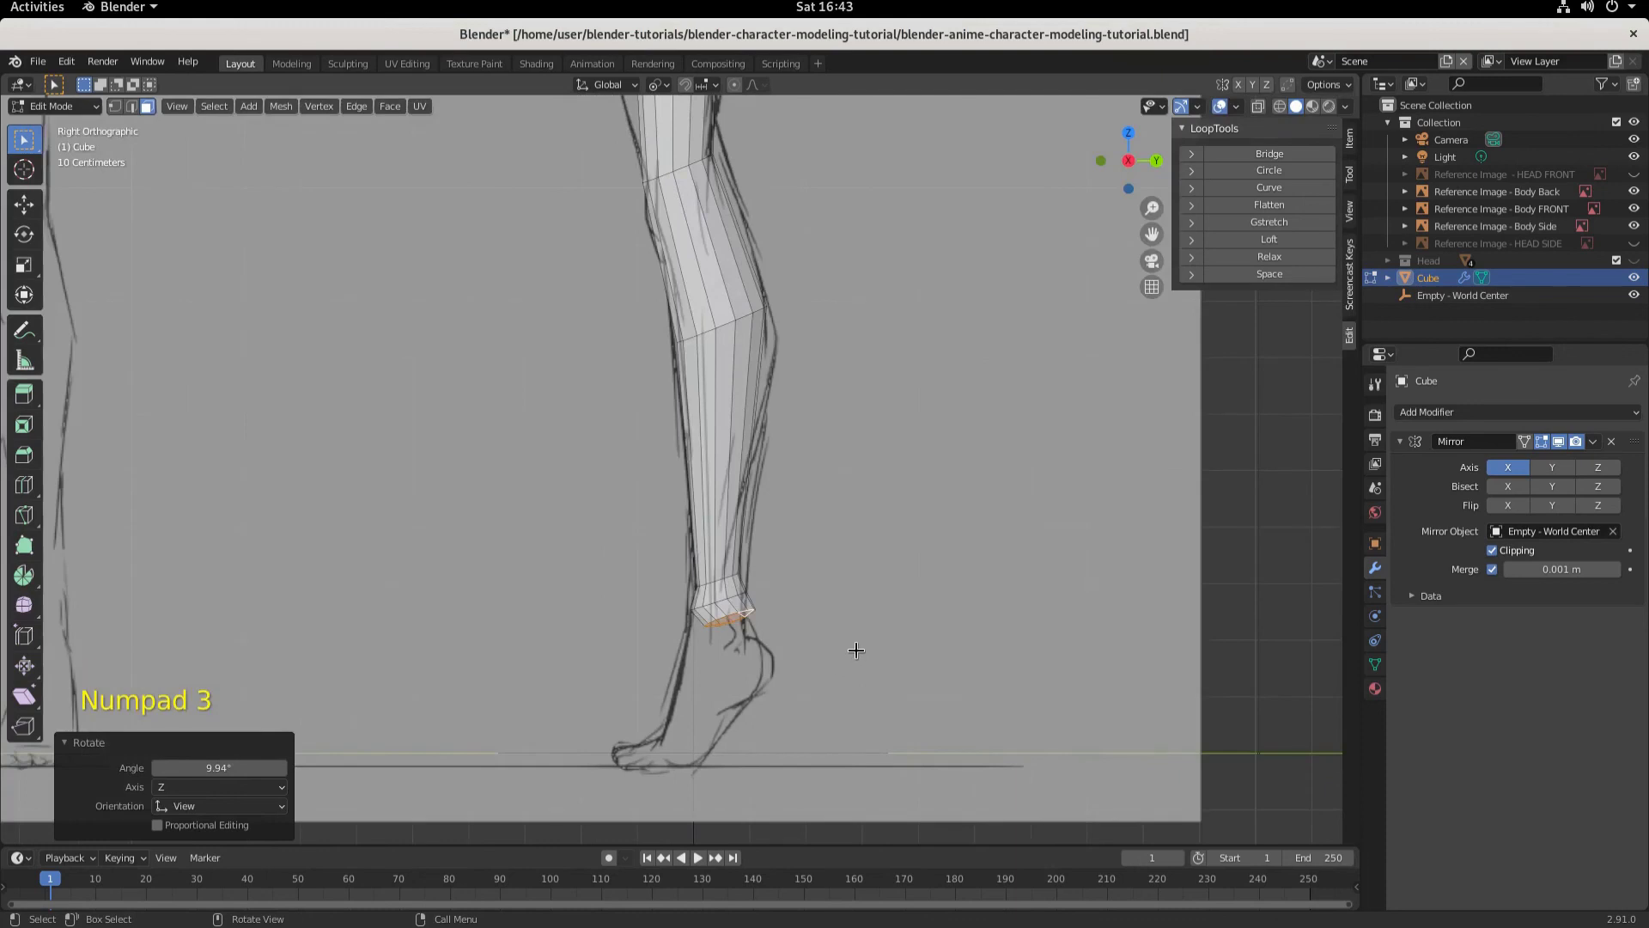
key(g)
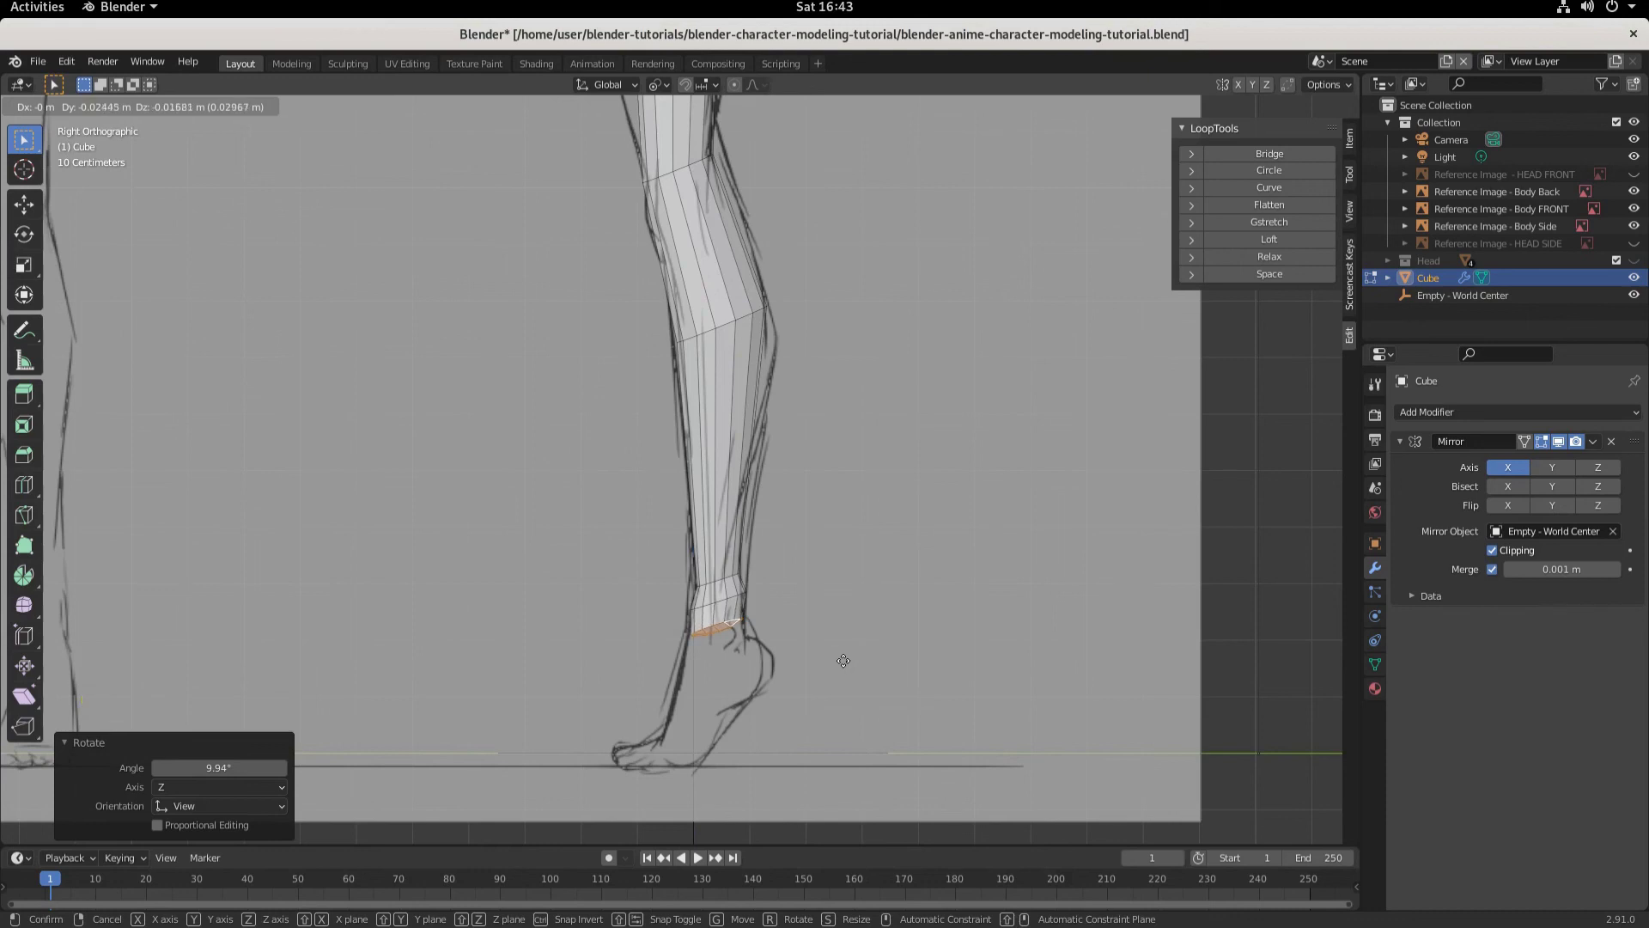
click(844, 660)
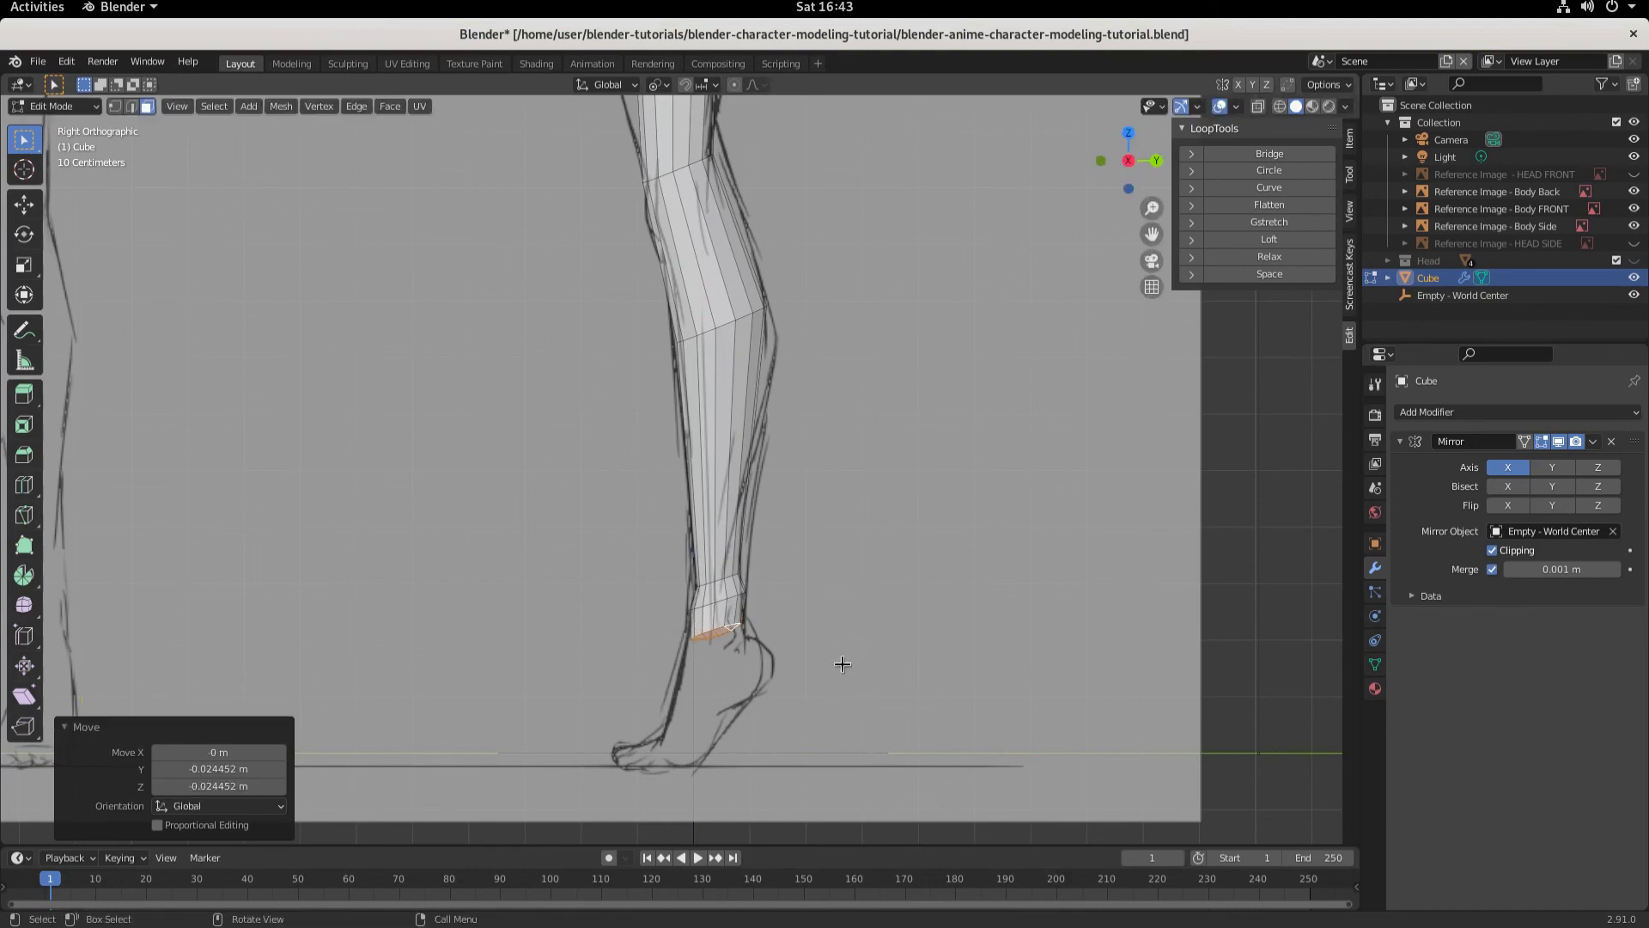
key(r)
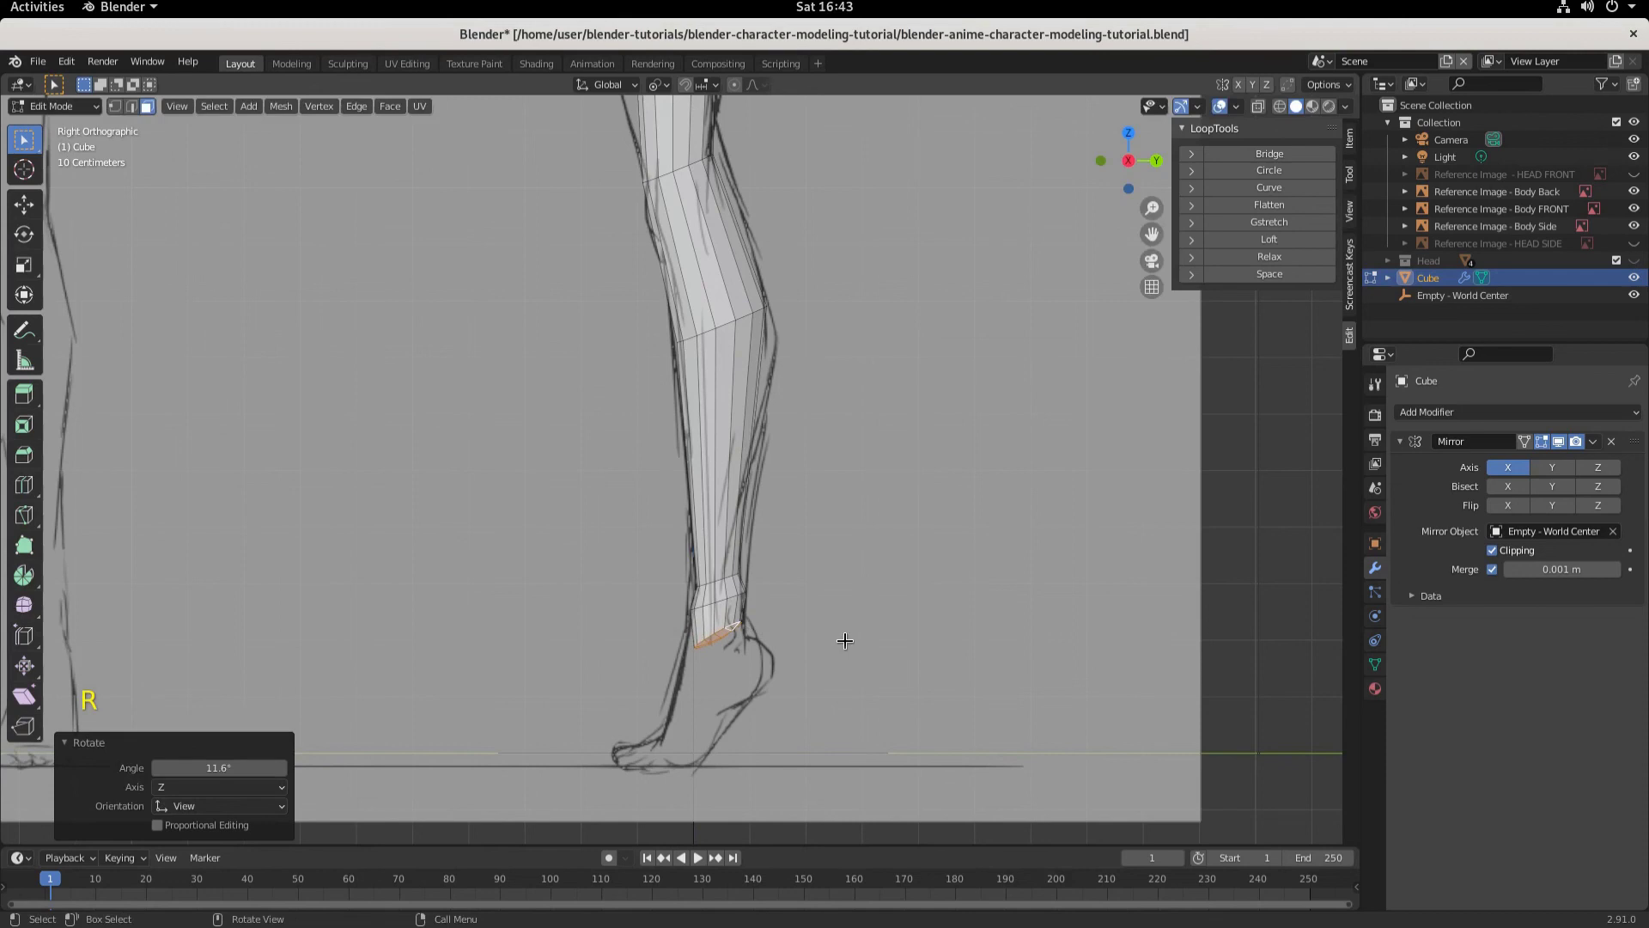
key(s)
key(y)
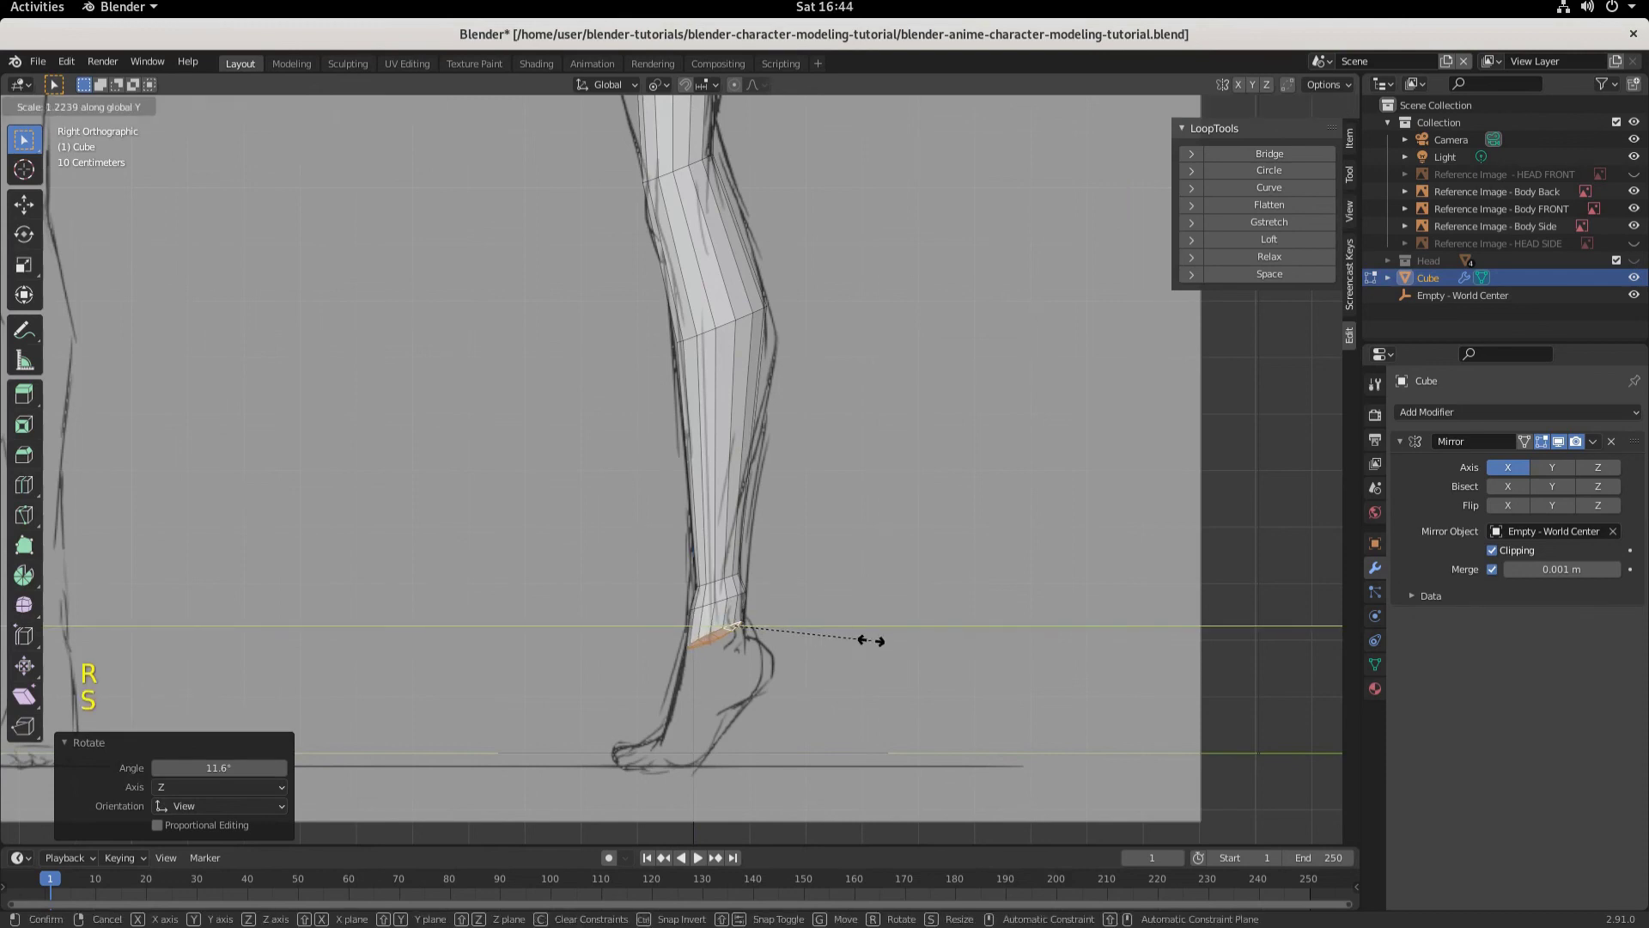
click(864, 638)
Step: Select the middle edge loop of the ankle in edge mode and scale it by about 0.897 along Y
scroll(747, 601, up, 4)
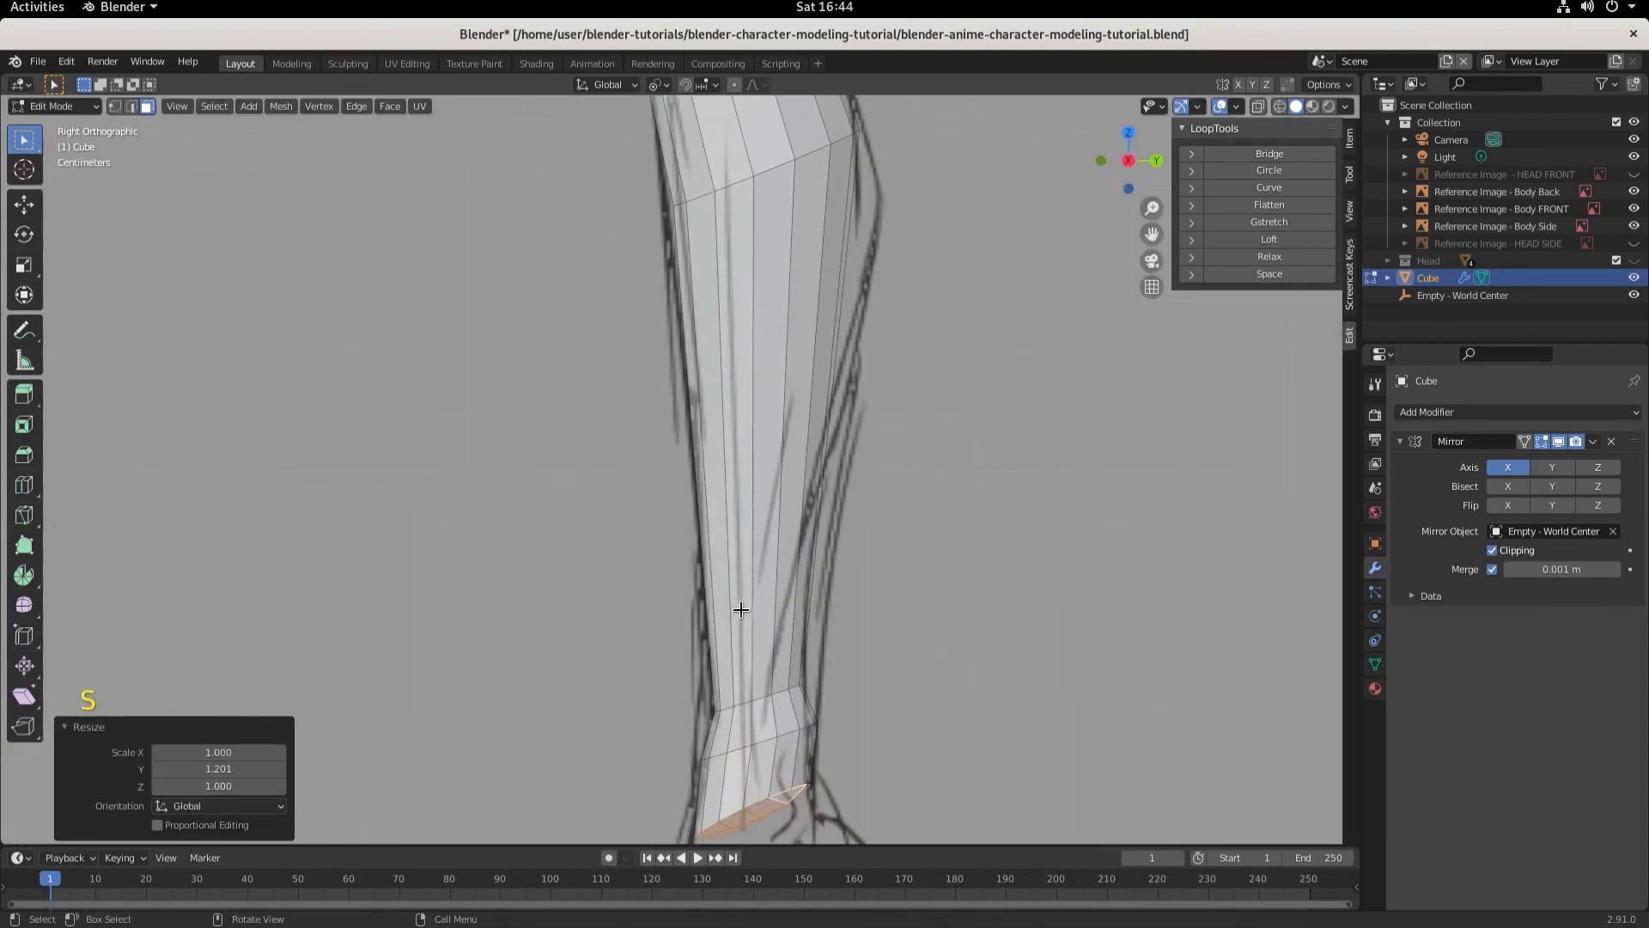
shift+middle_drag(790, 779, 748, 541)
scroll(748, 541, up, 2)
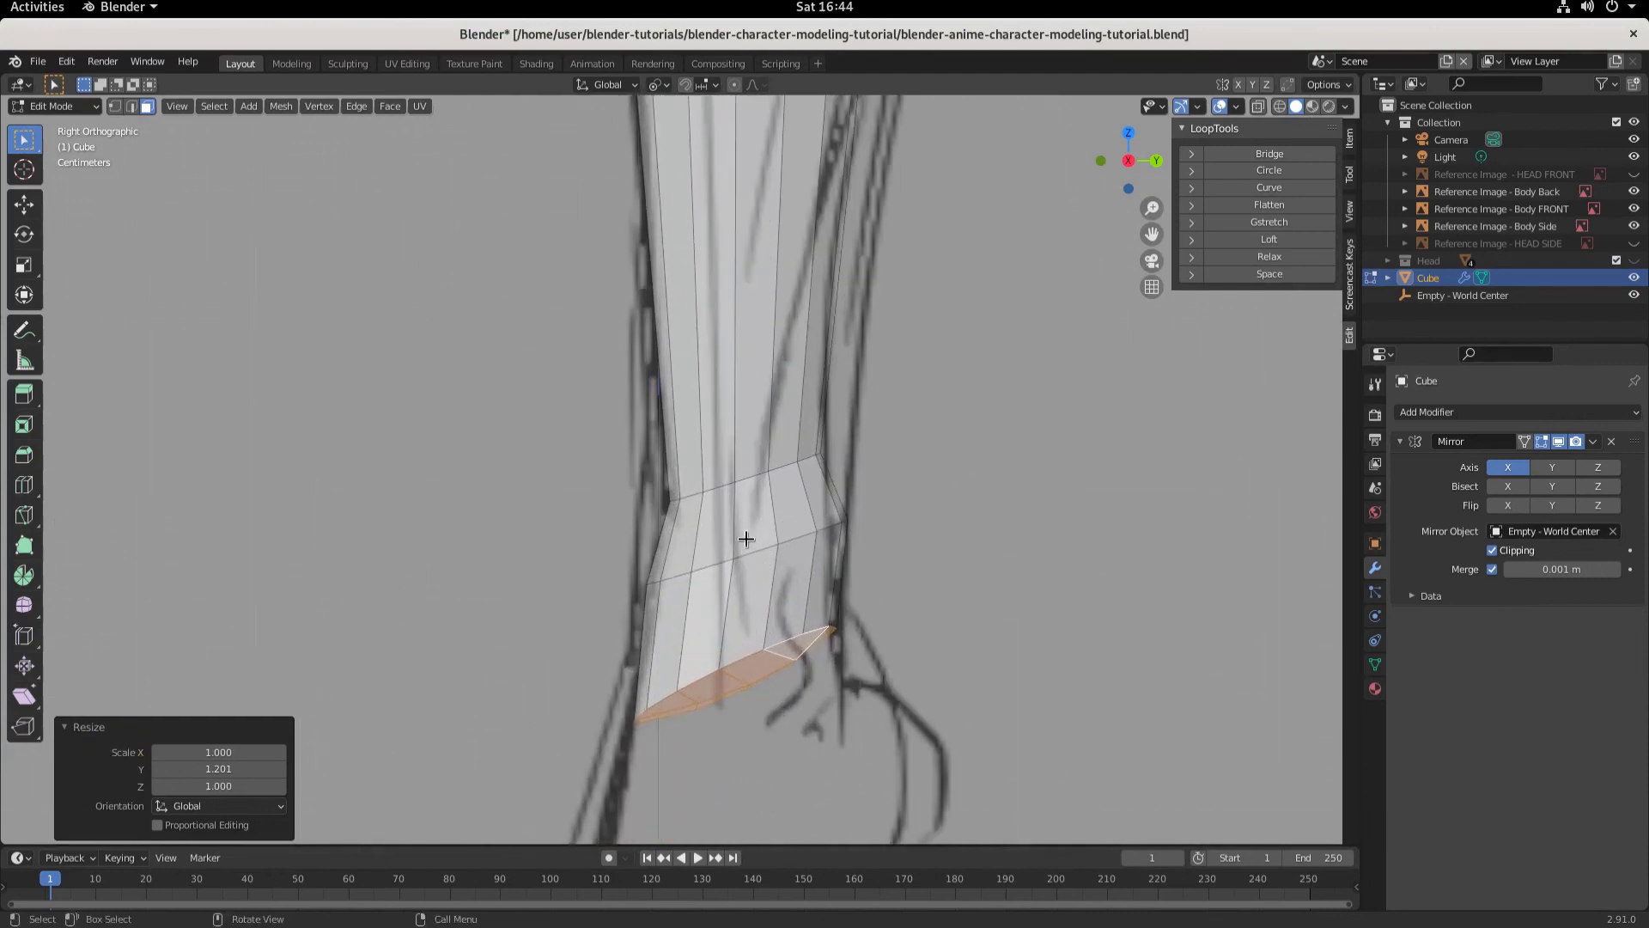
click(794, 543)
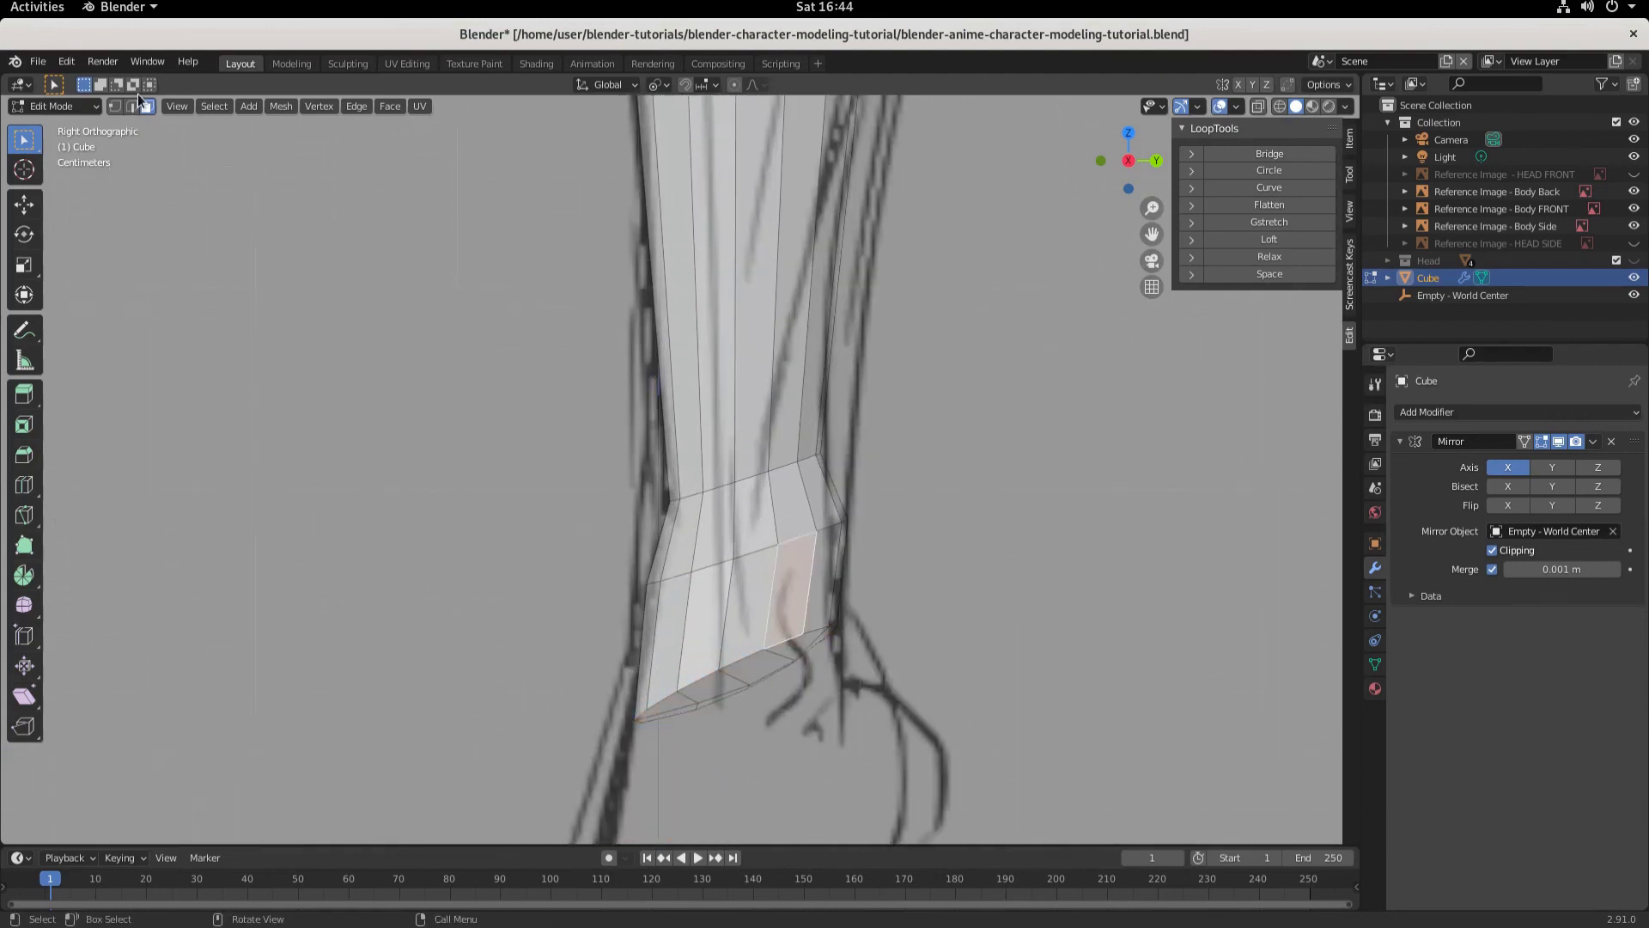
click(131, 105)
click(752, 552)
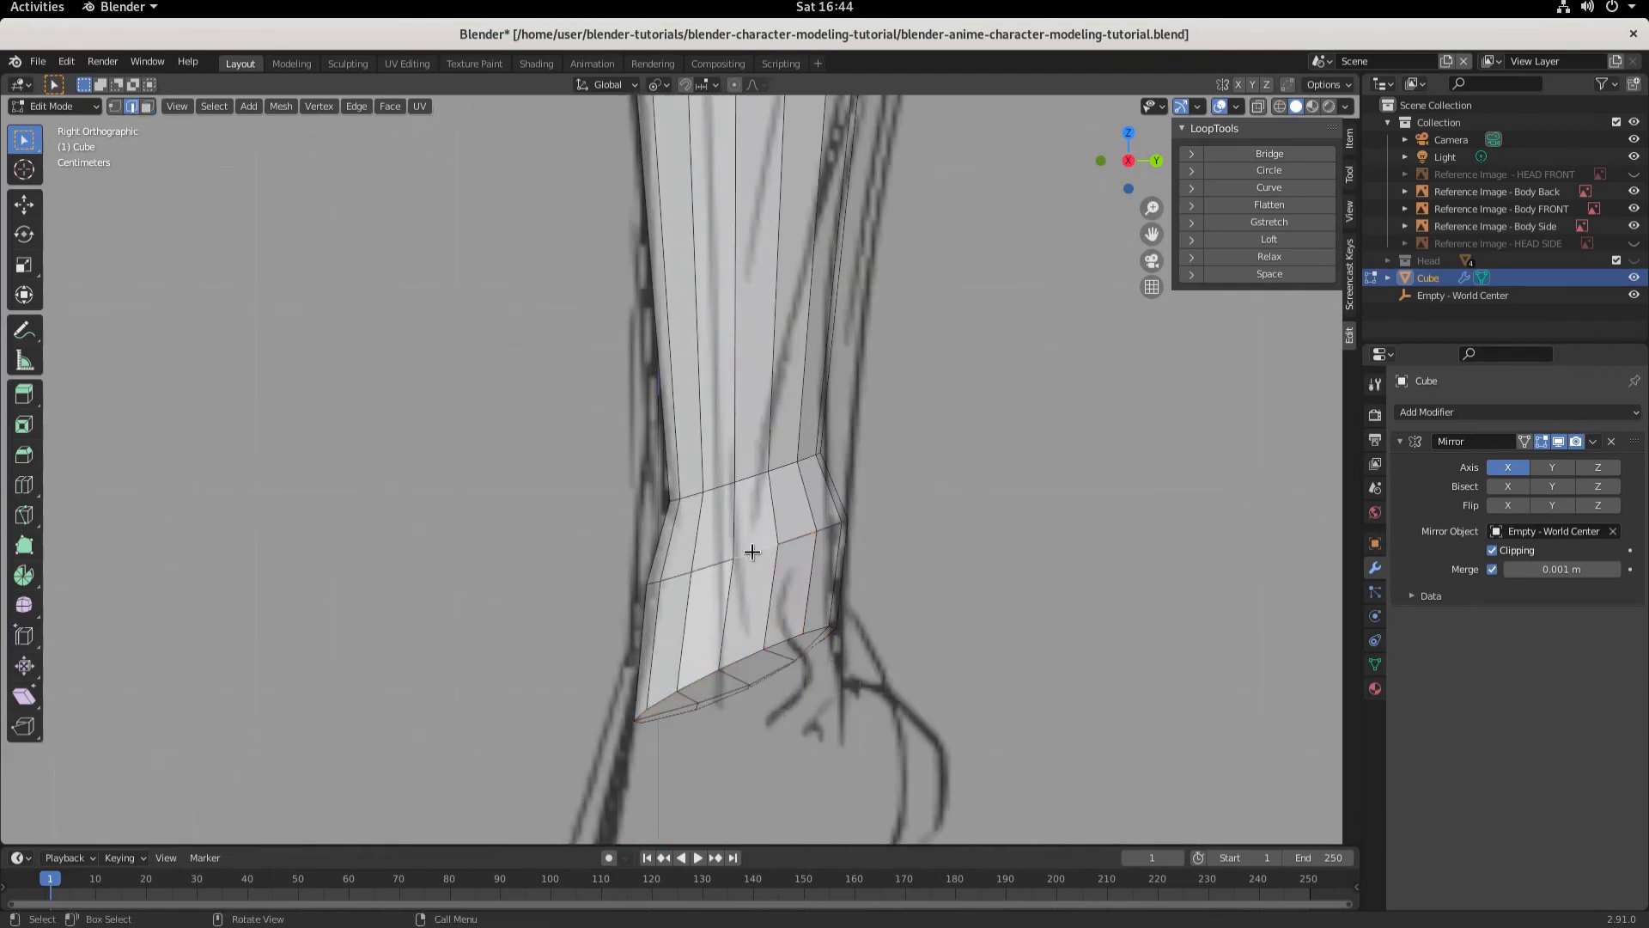
alt+click(752, 552)
key(s)
key(y)
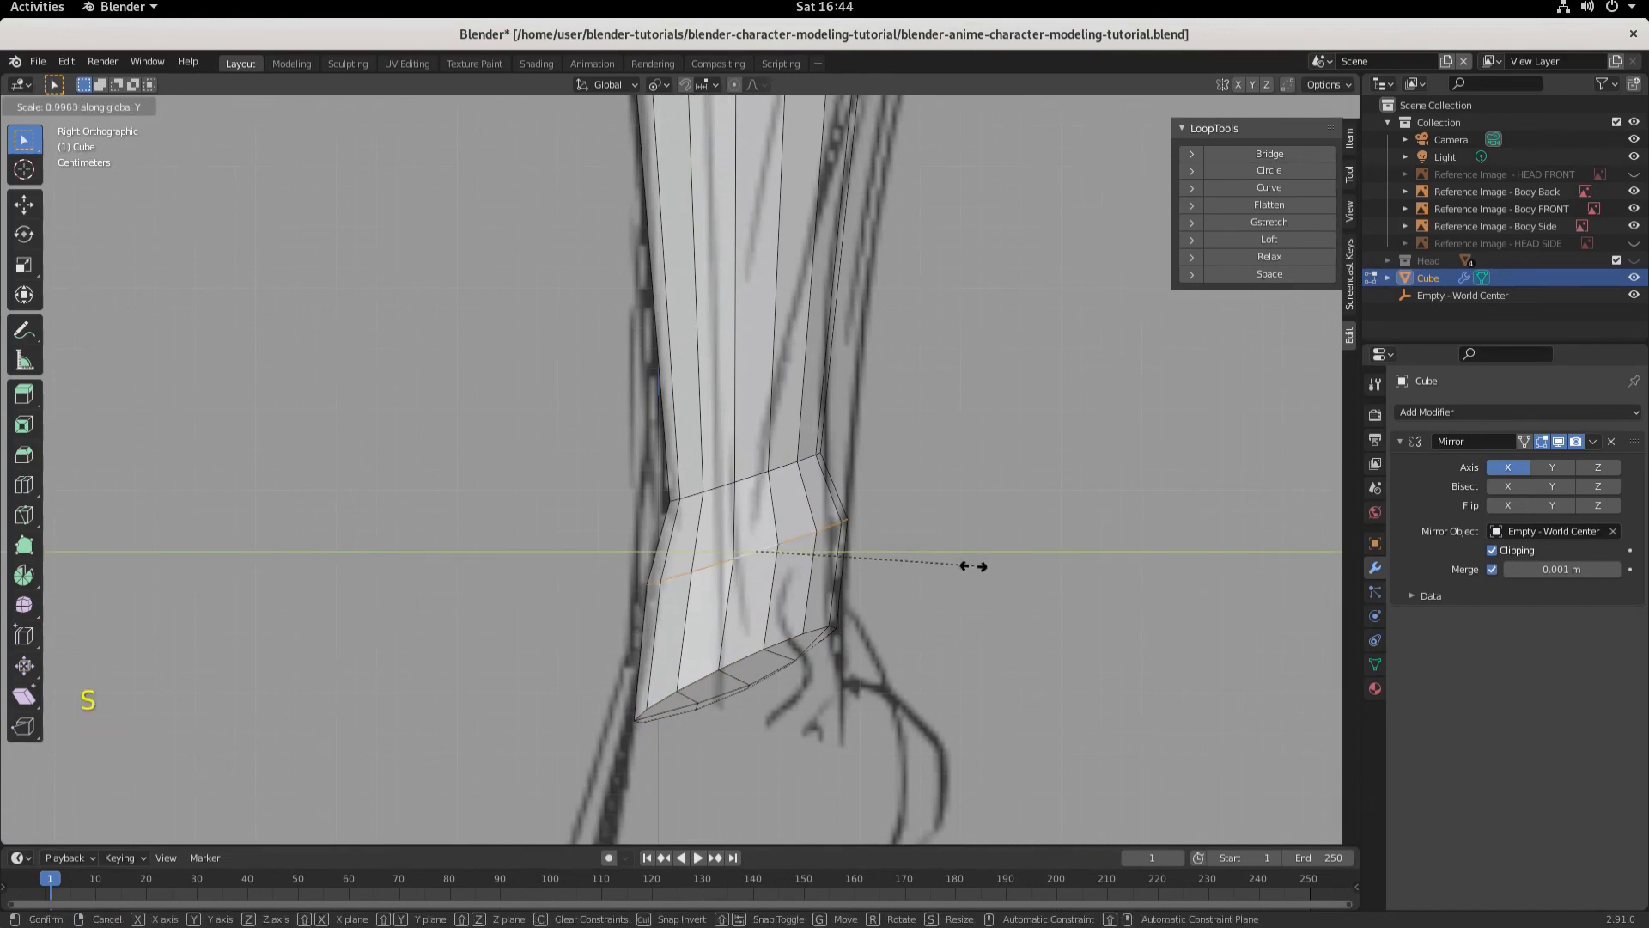
click(952, 570)
Step: Move the middle ankle loop about -0.003 m in Y and -0.005 m in Z and rotate it about 4.92° in right view
key(g)
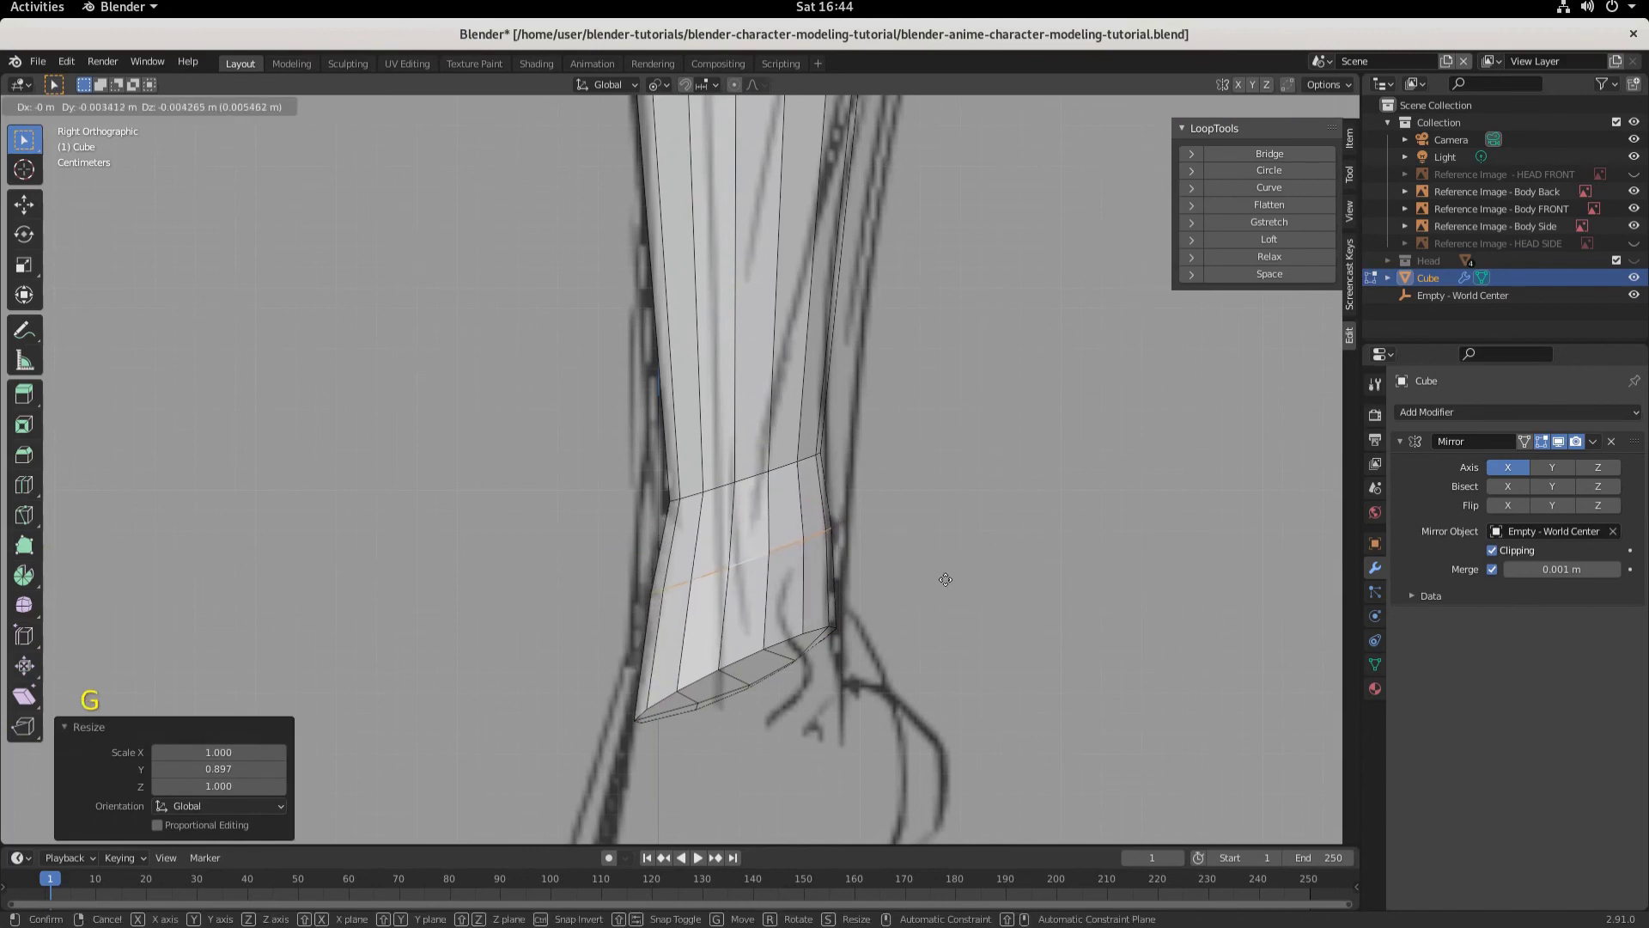
click(944, 580)
key(r)
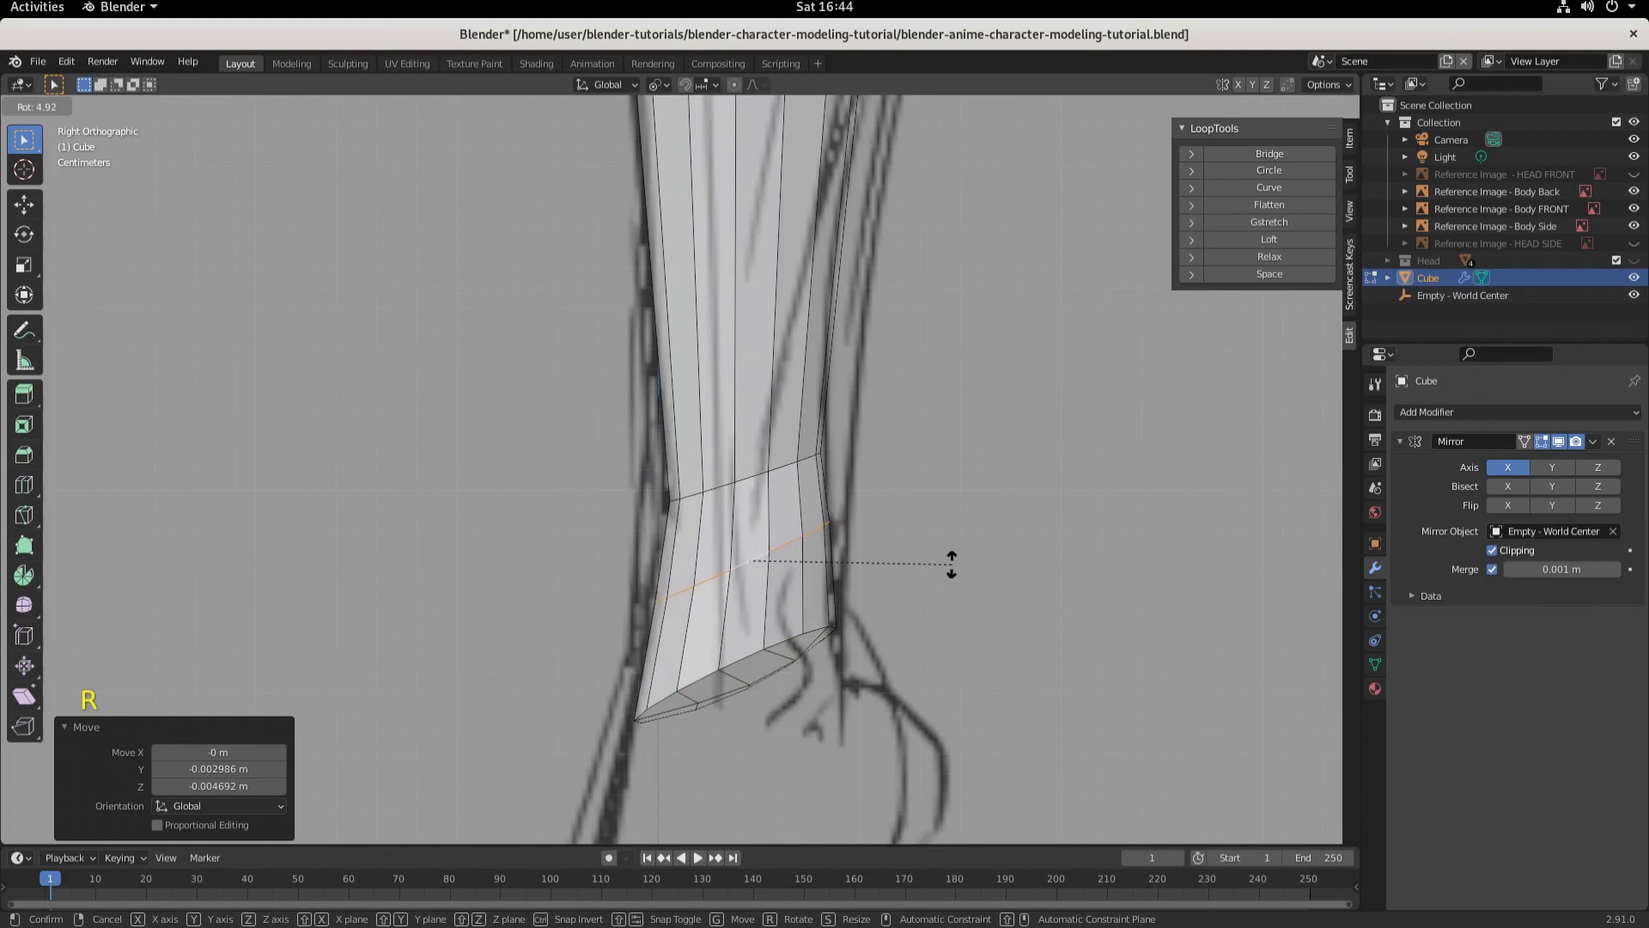
click(952, 563)
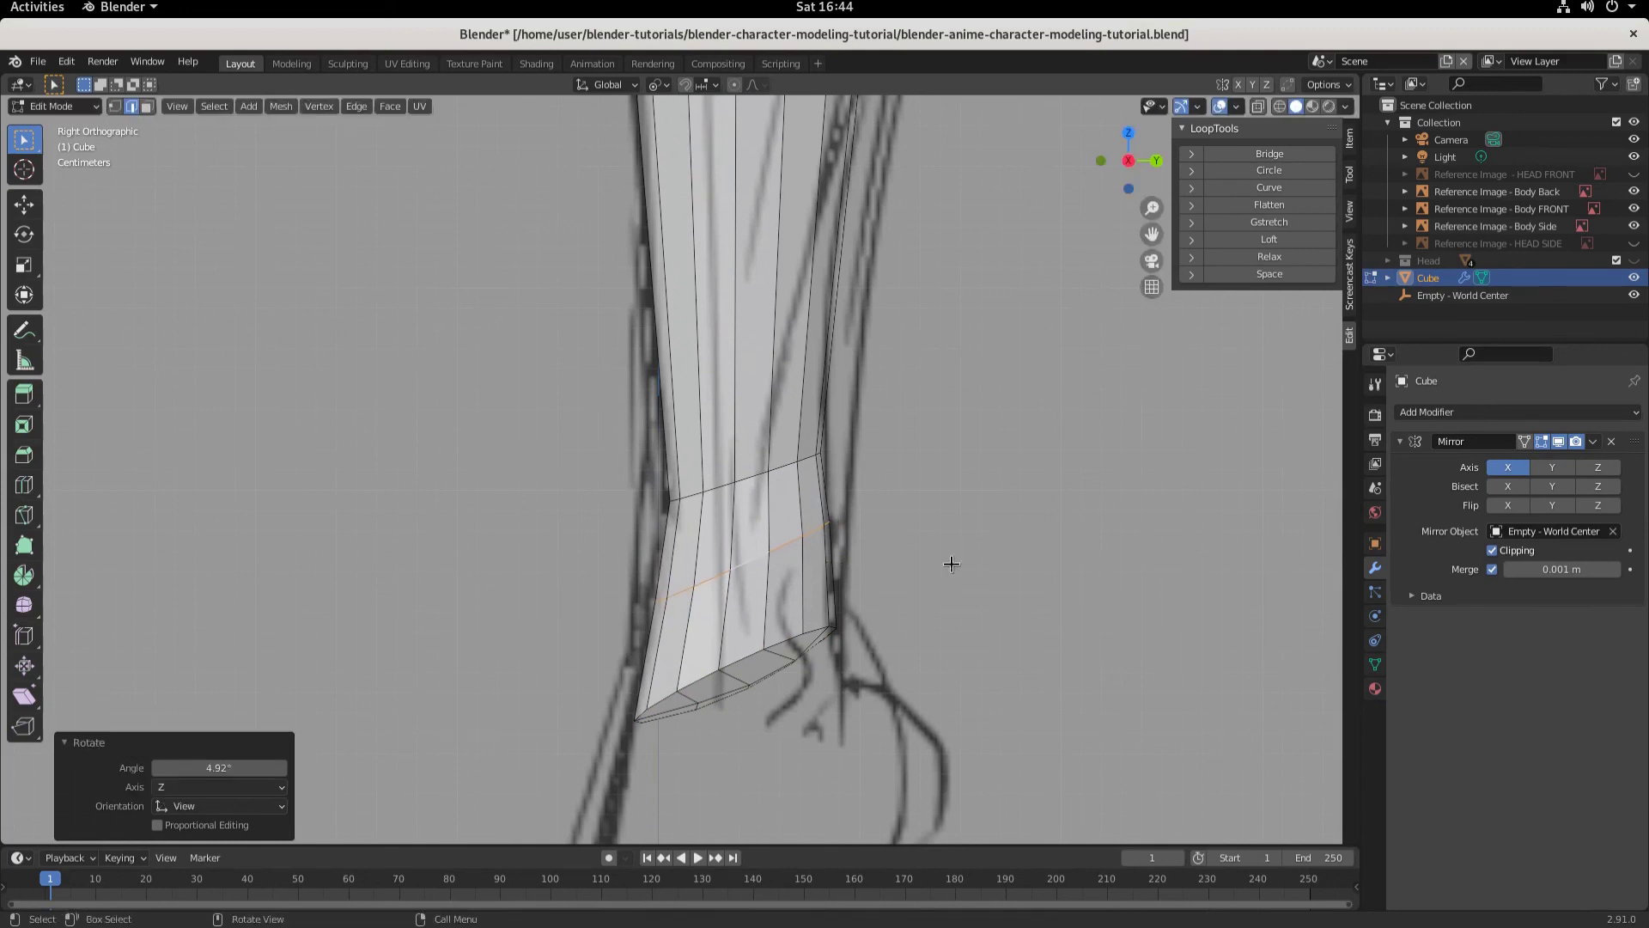
Step: Compare the ankle's shape with the foot references in front and right views
scroll(876, 636, down, 3)
scroll(746, 642, down, 1)
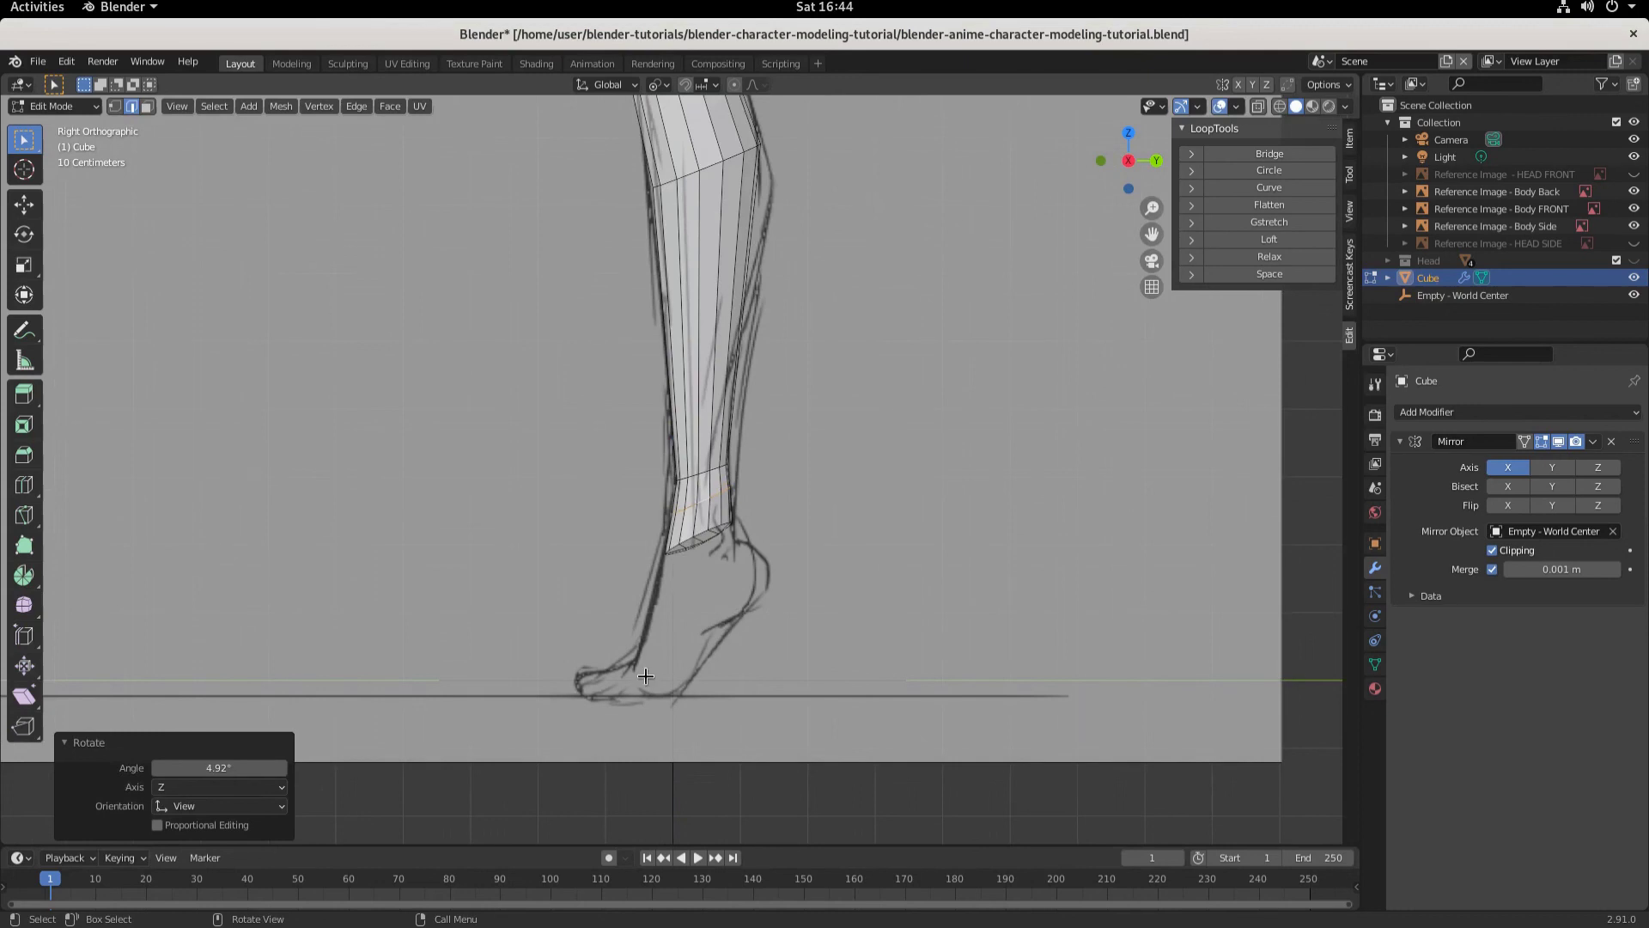
scroll(746, 657, down, 2)
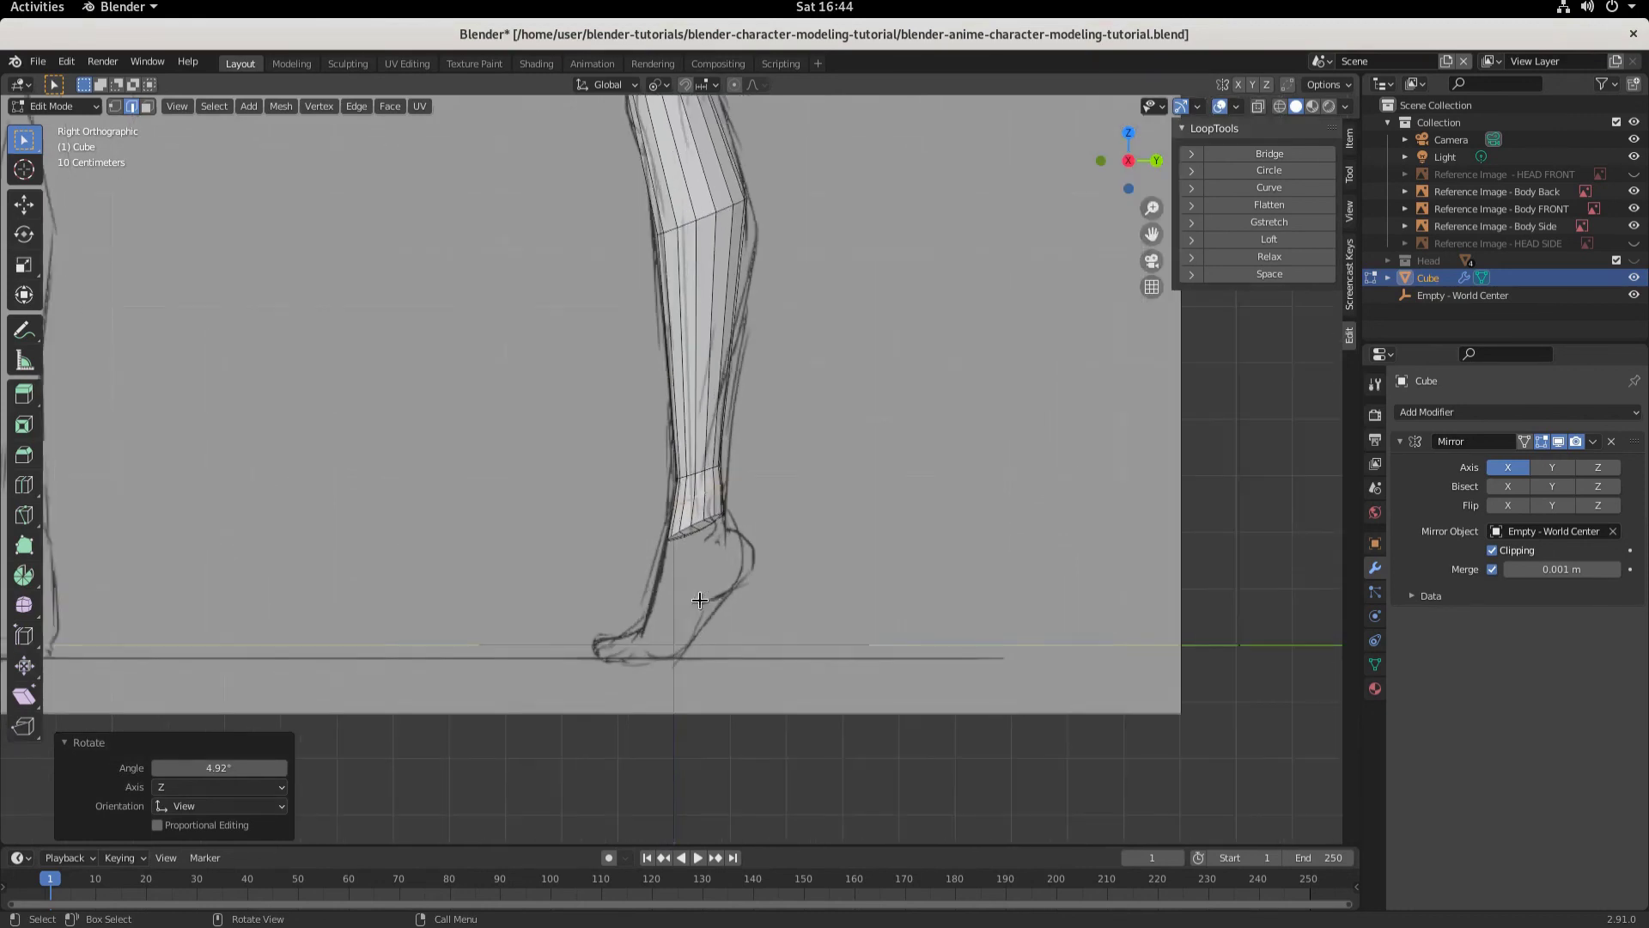
middle_drag(700, 600, 756, 601)
key(KP_1)
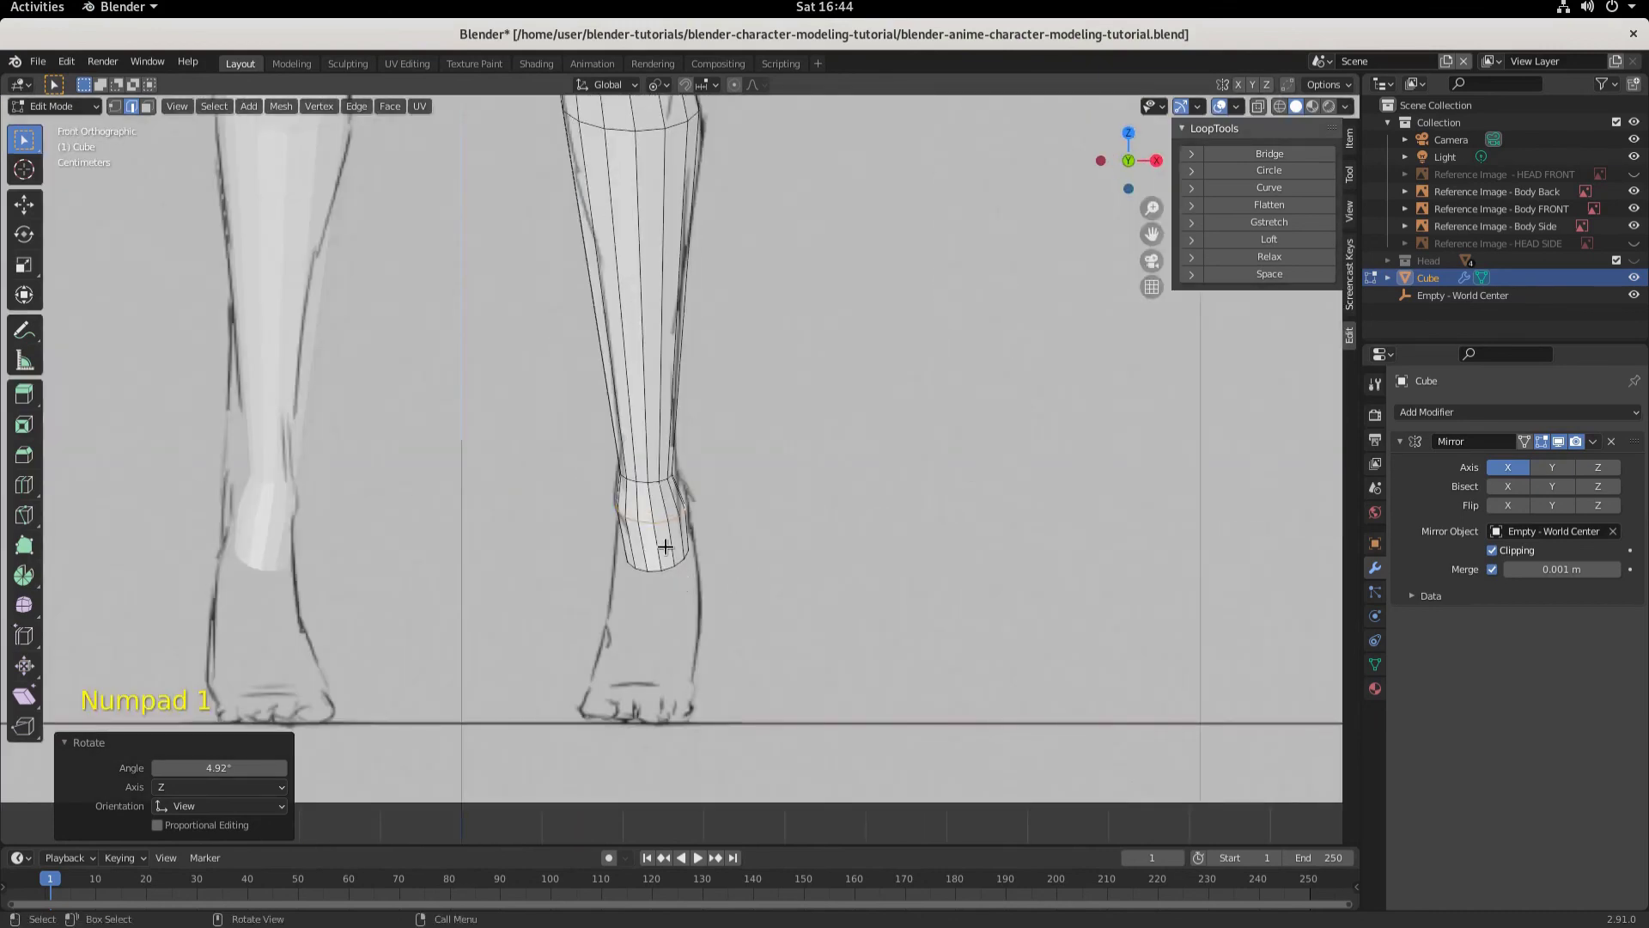
scroll(705, 535, up, 1)
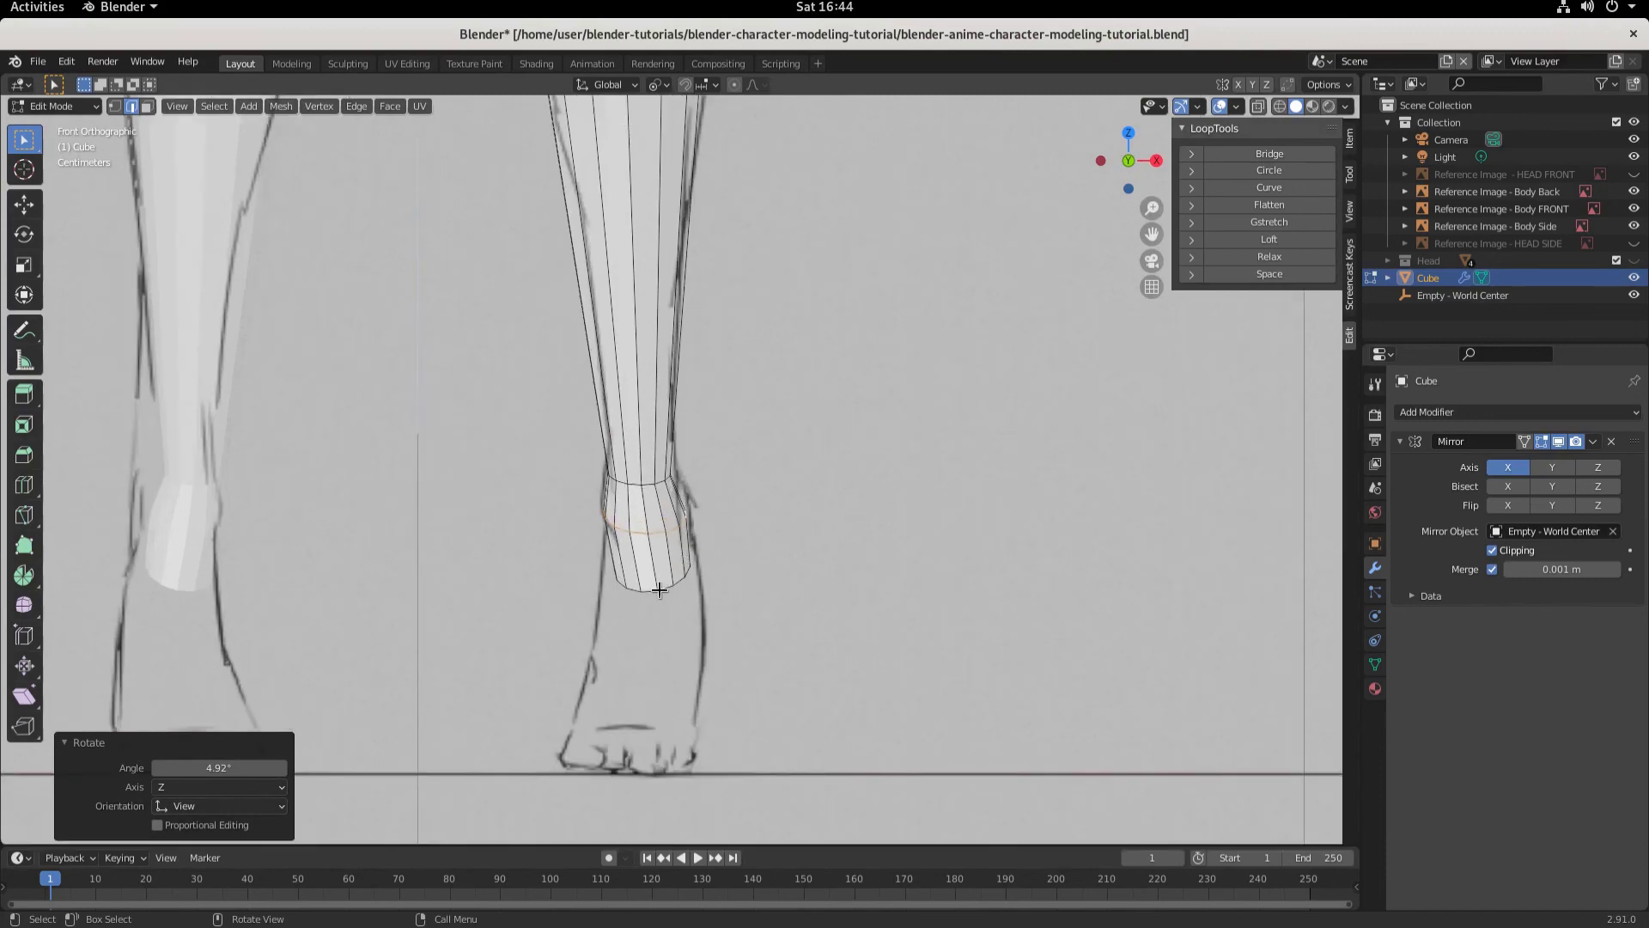
key(KP_3)
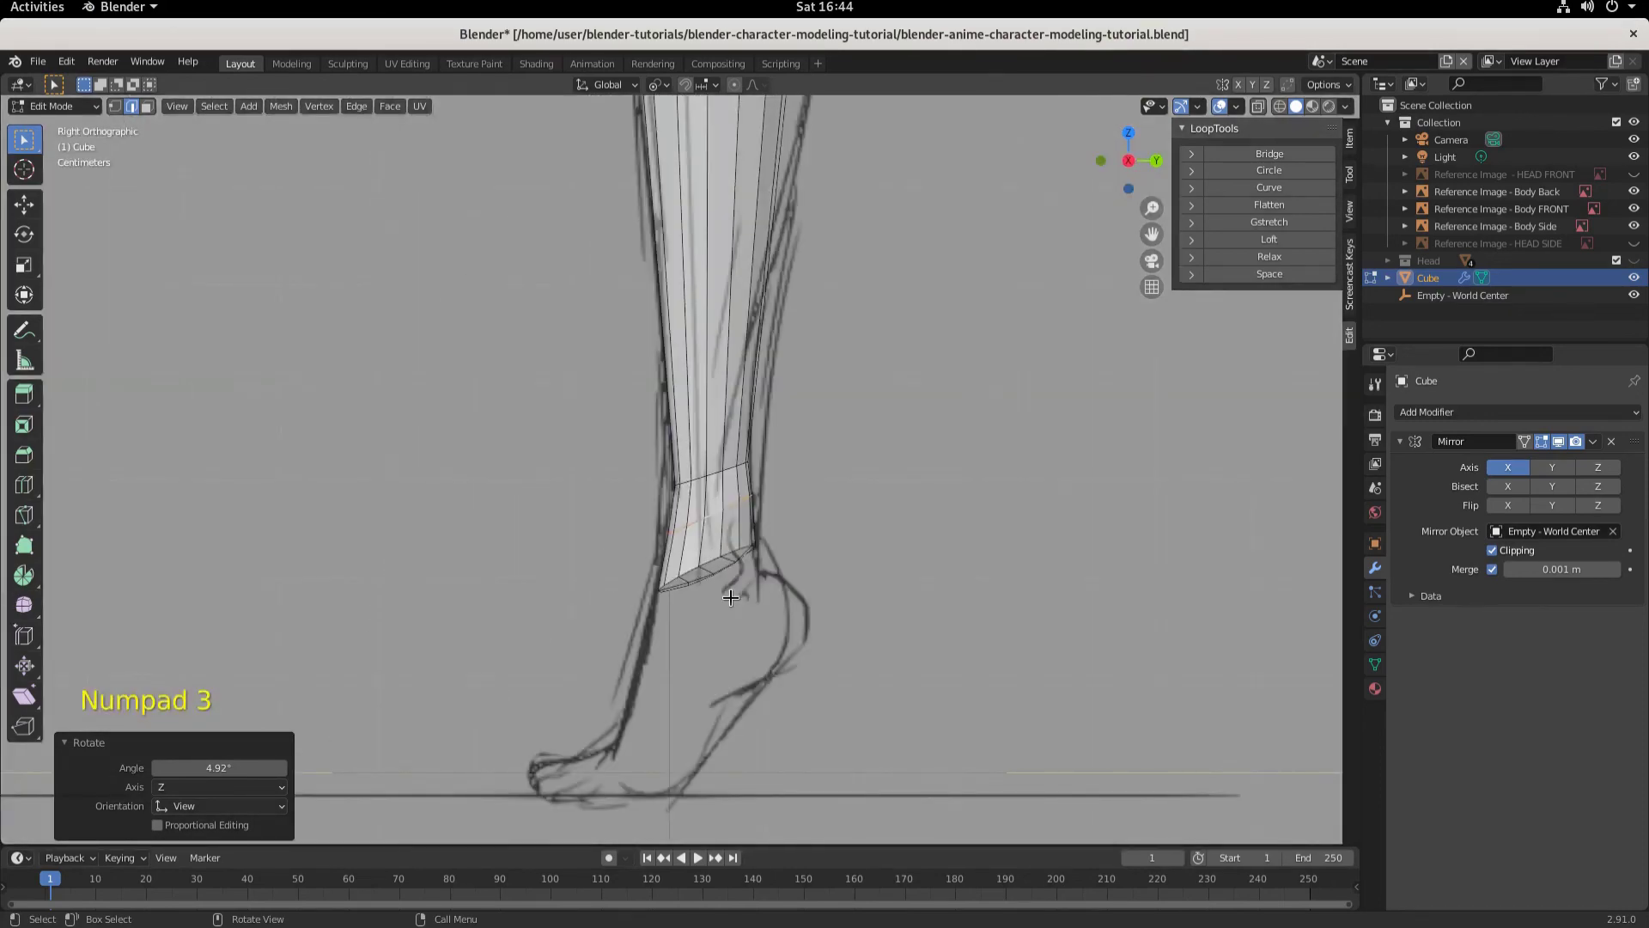
Step: In front view, move the middle ankle loop about 0.017 m up in Z
key(KP_1)
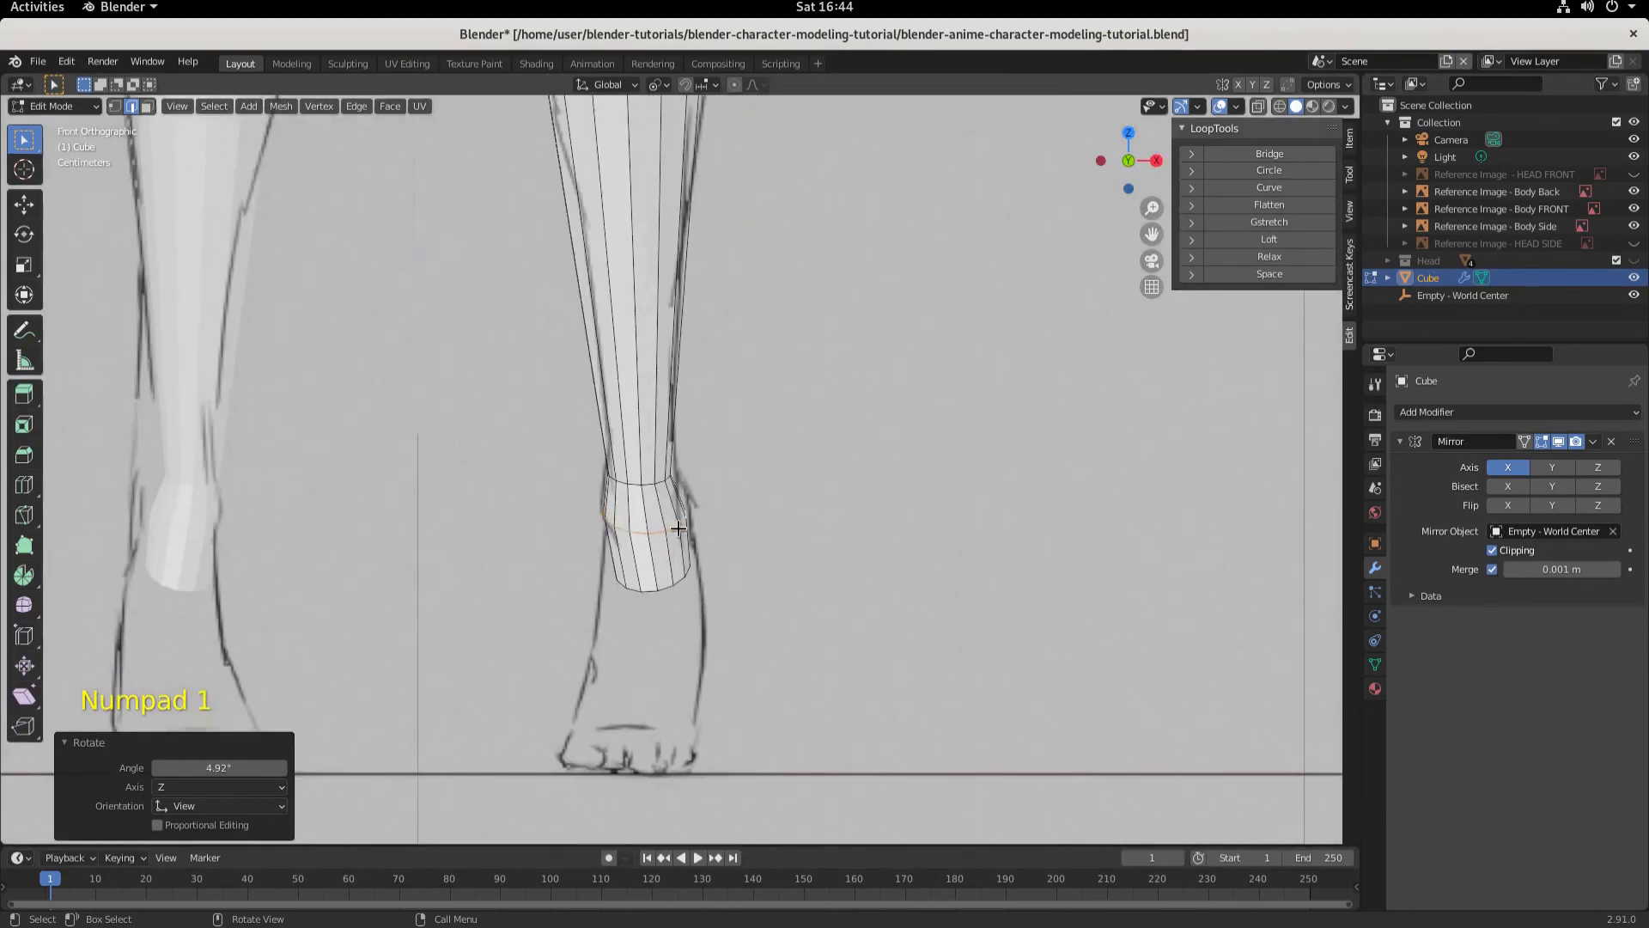
key(g)
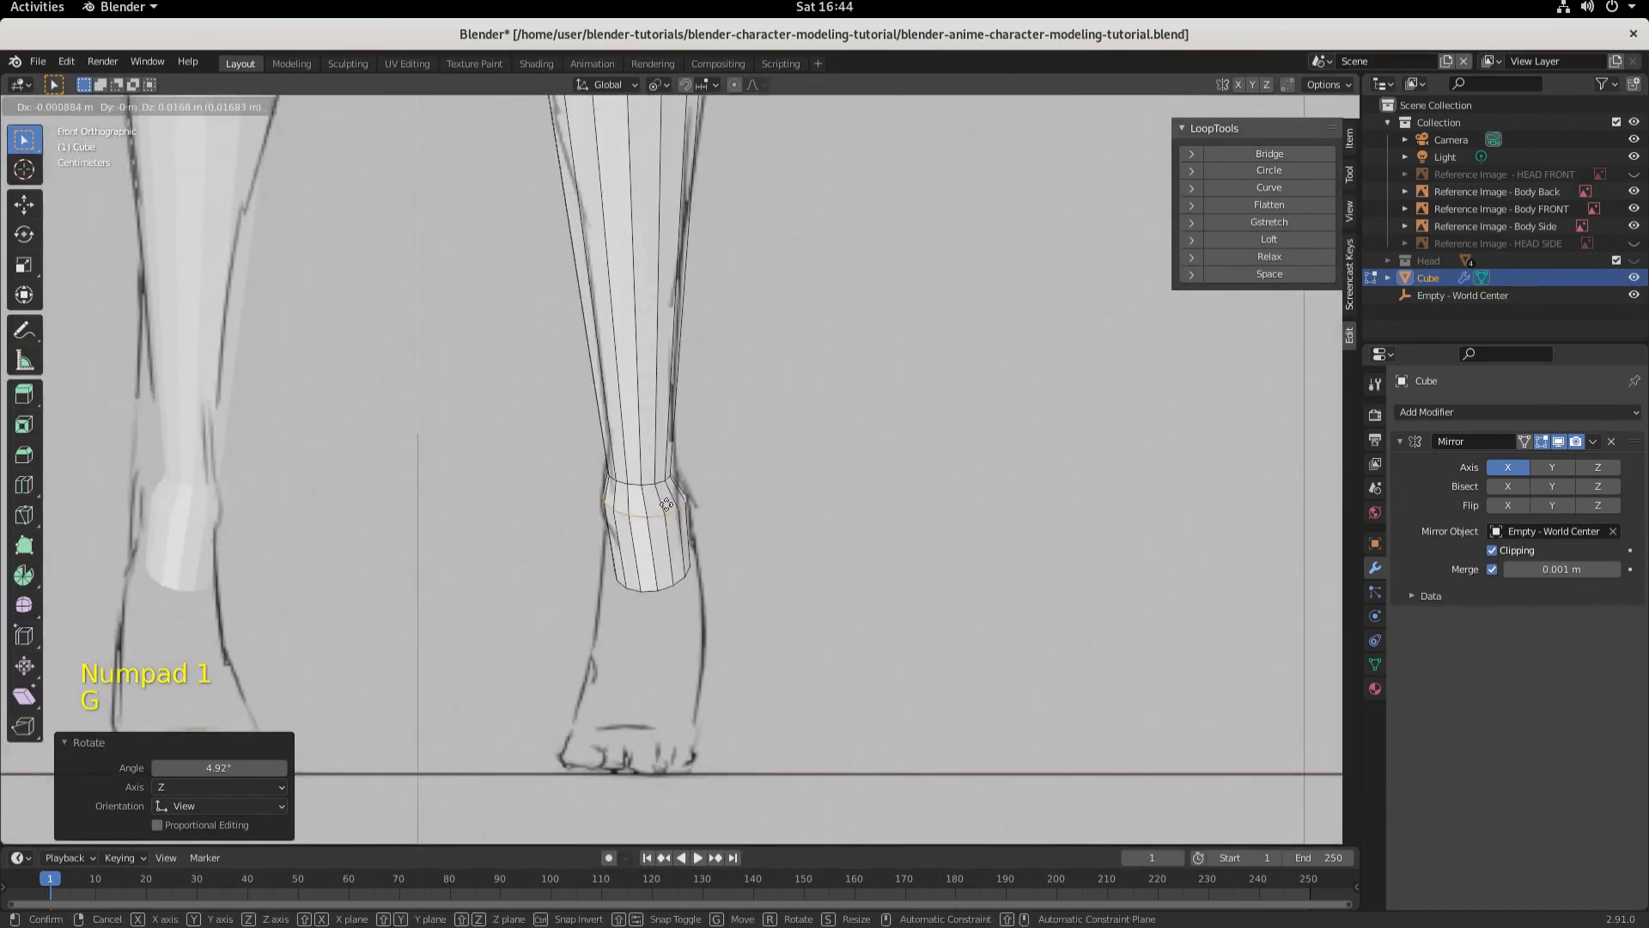
click(667, 503)
Step: Select all the faces capping the open lower end of the ankle from below in face mode
middle_drag(667, 503, 604, 596)
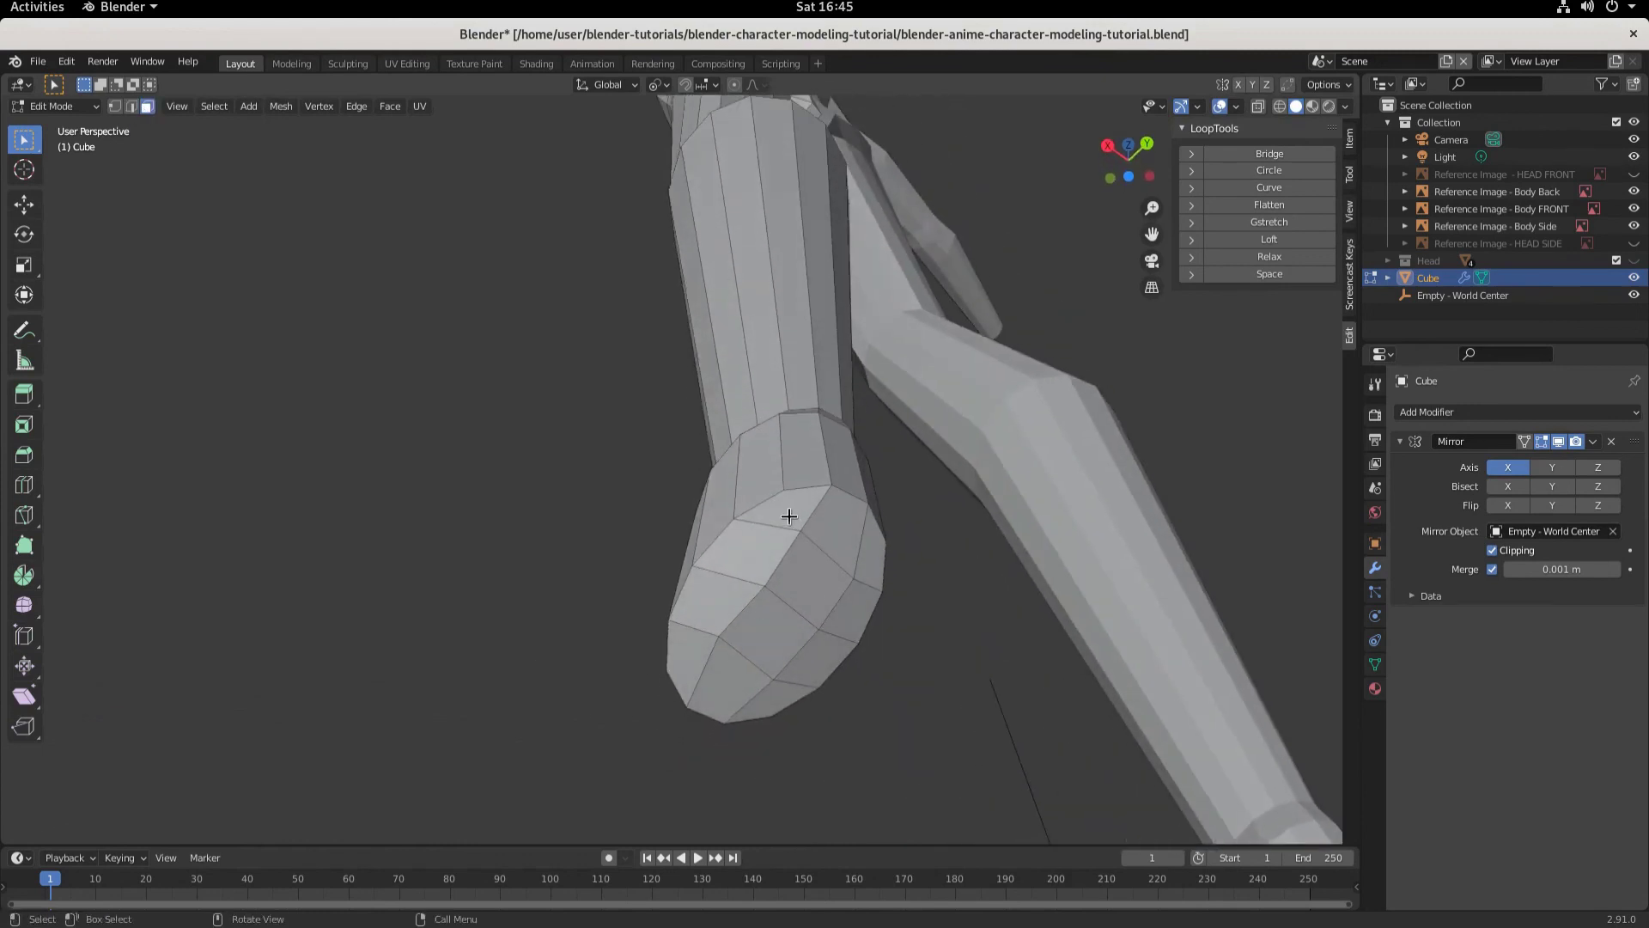
click(786, 509)
shift+click(869, 550)
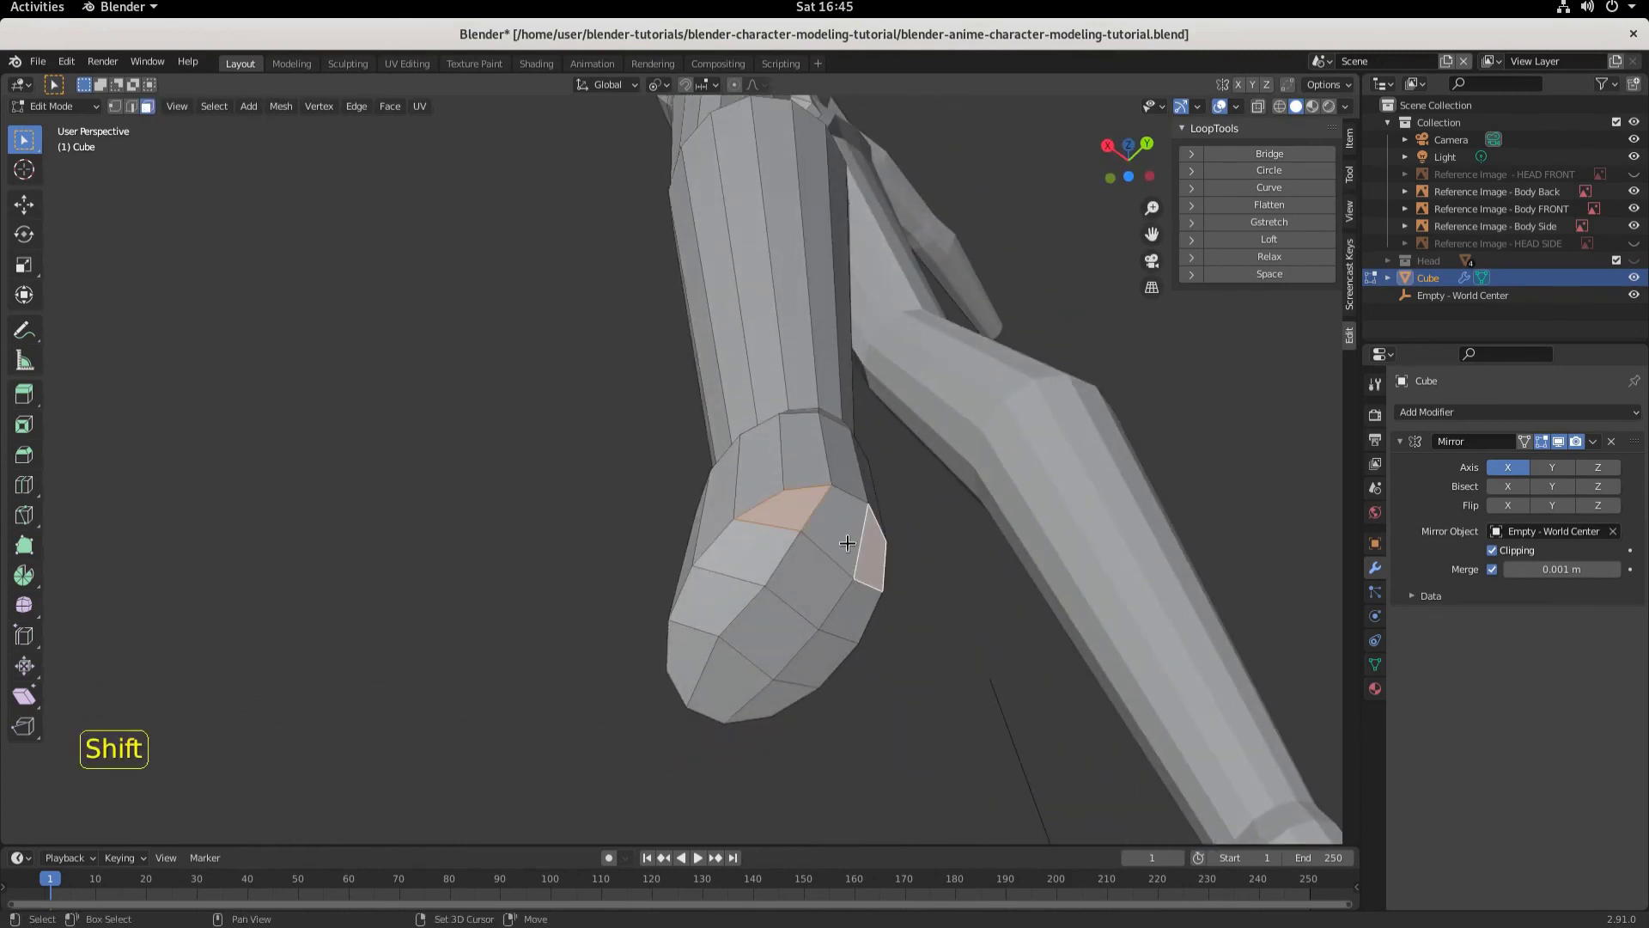
shift+click(829, 537)
shift+click(813, 581)
shift+click(751, 552)
shift+click(741, 631)
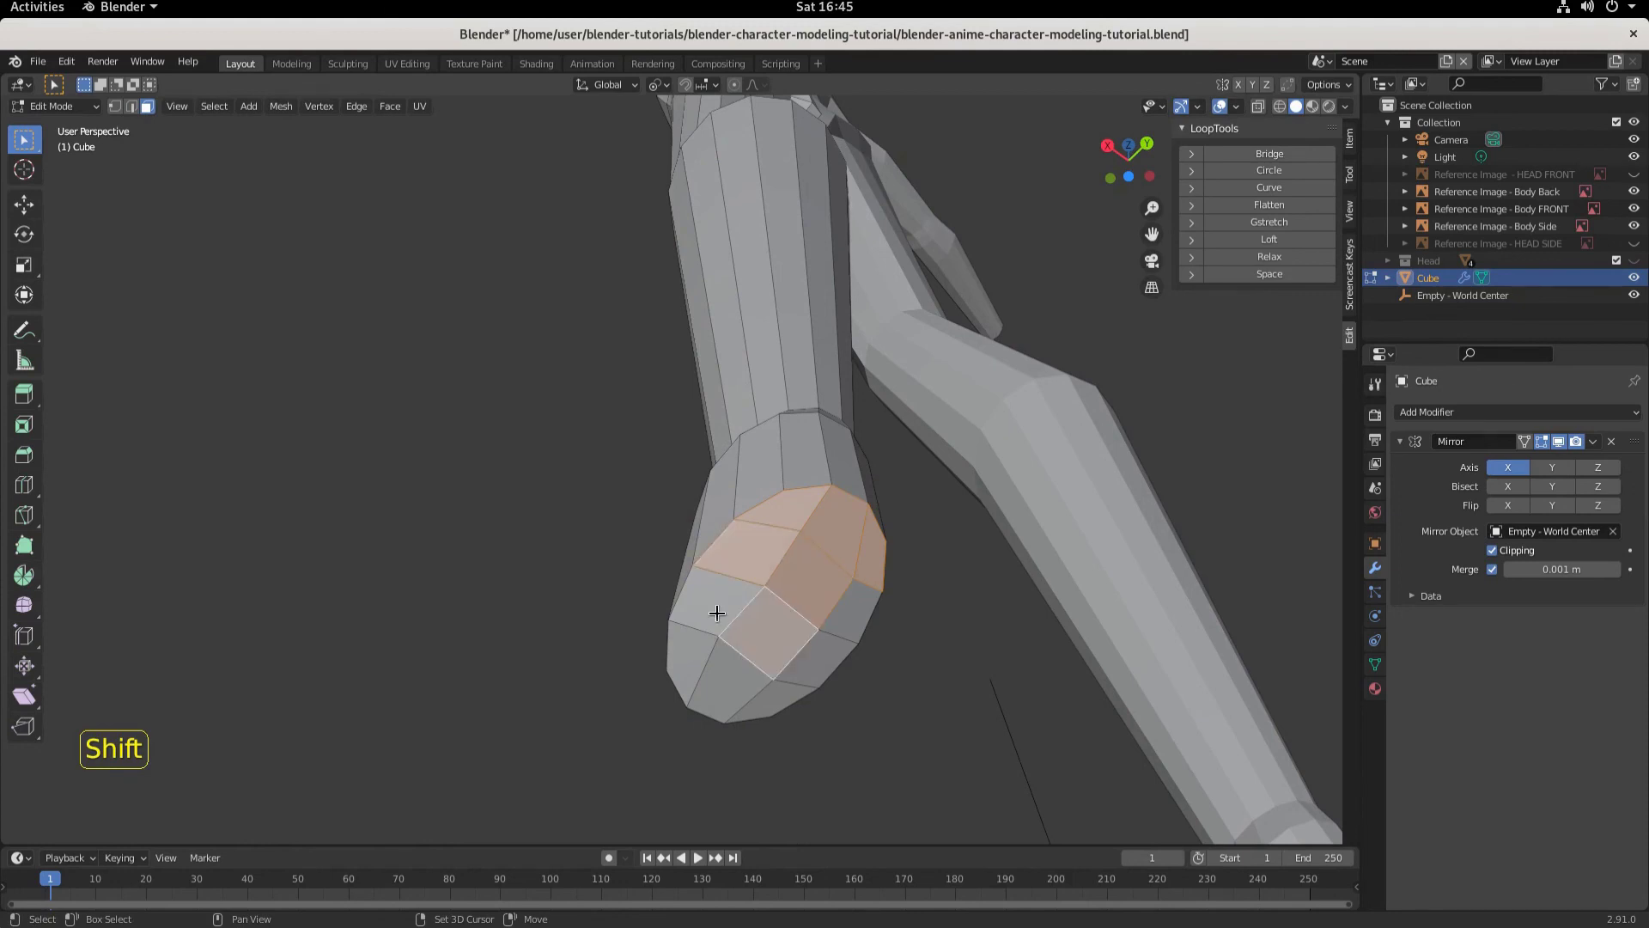
shift+click(714, 611)
shift+click(689, 655)
shift+click(737, 692)
shift+click(792, 686)
shift+click(832, 657)
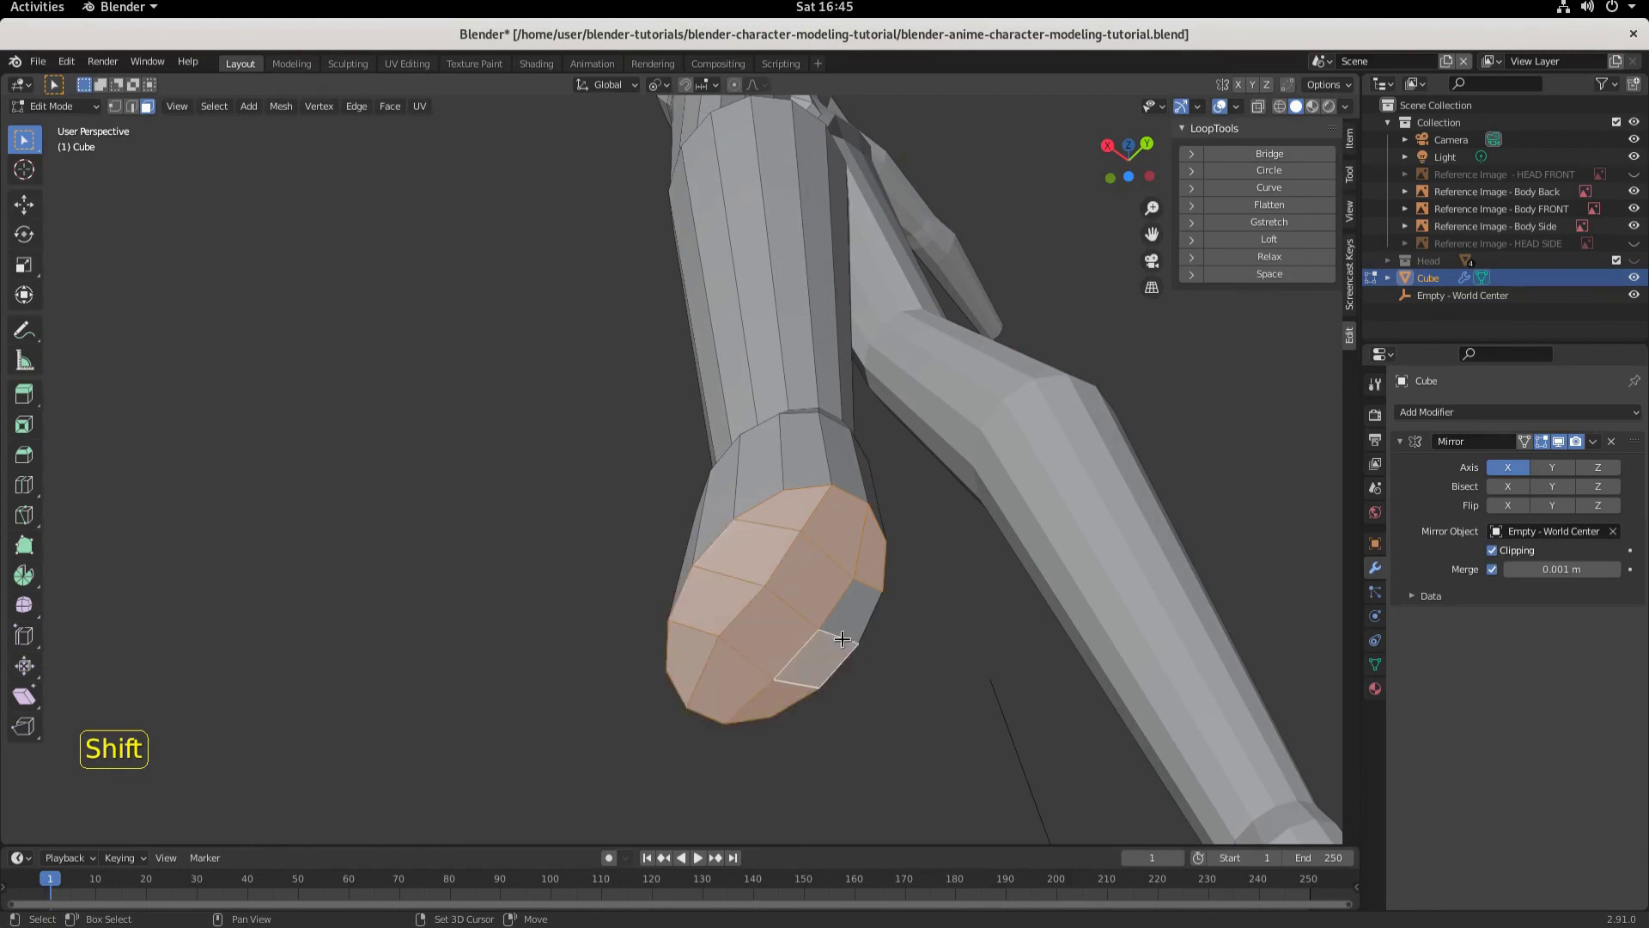
shift+click(841, 626)
Step: In right view, raise the ankle's end faces about 0.009 m in Z and shift them about -0.0006 m in Y
key(KP_3)
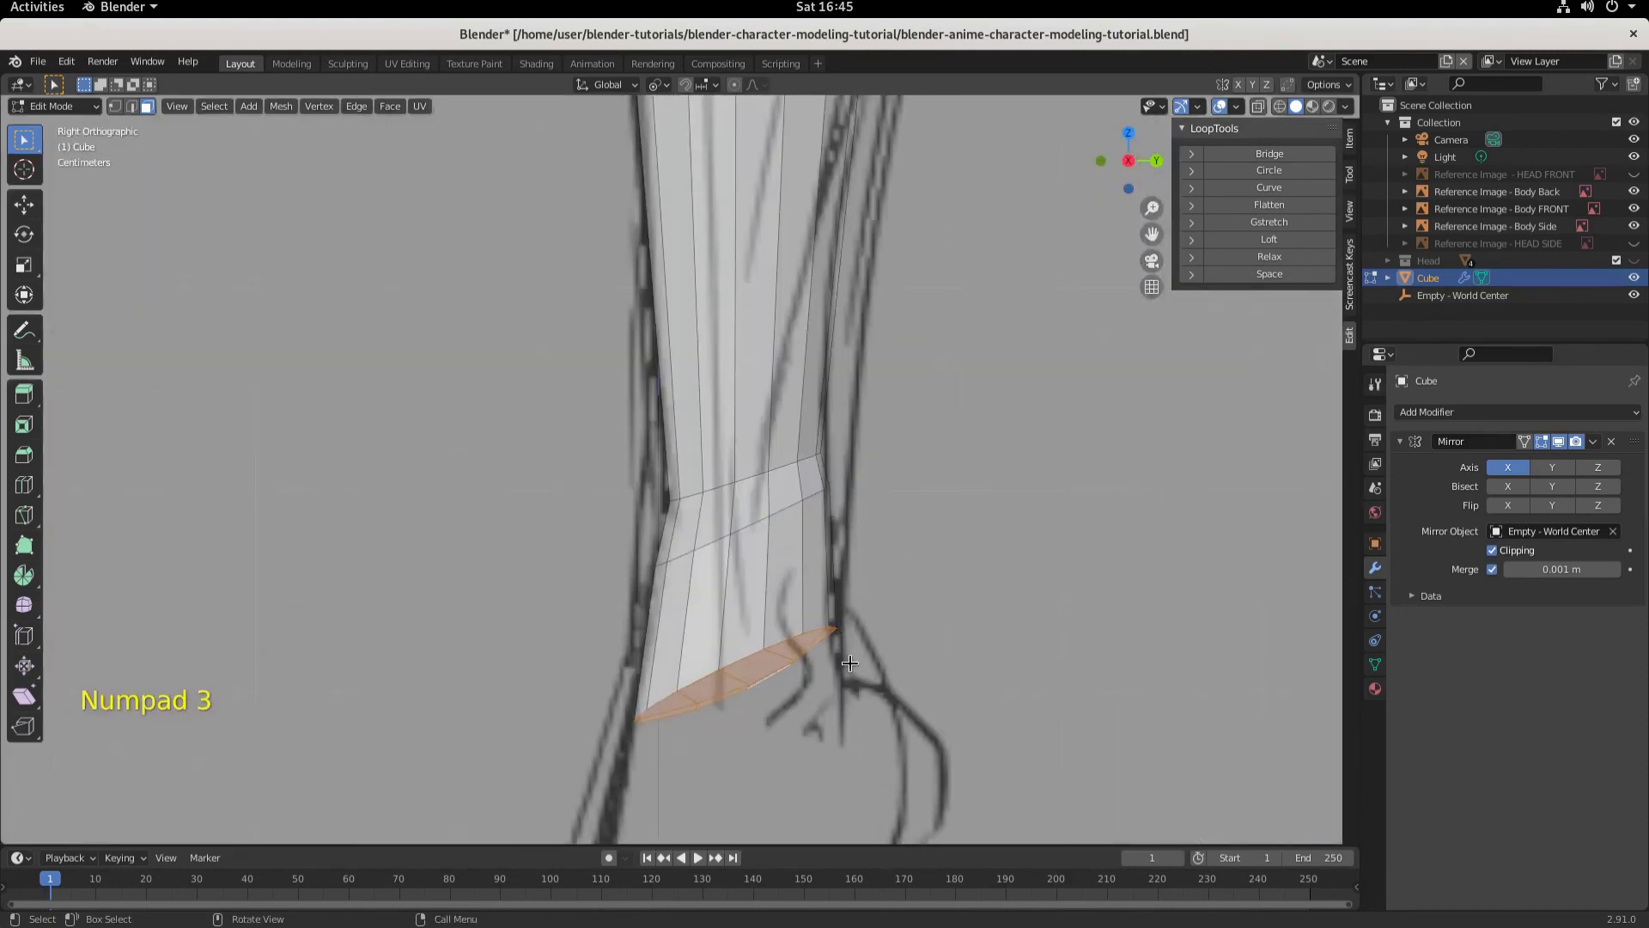
scroll(931, 679, down, 2)
key(g)
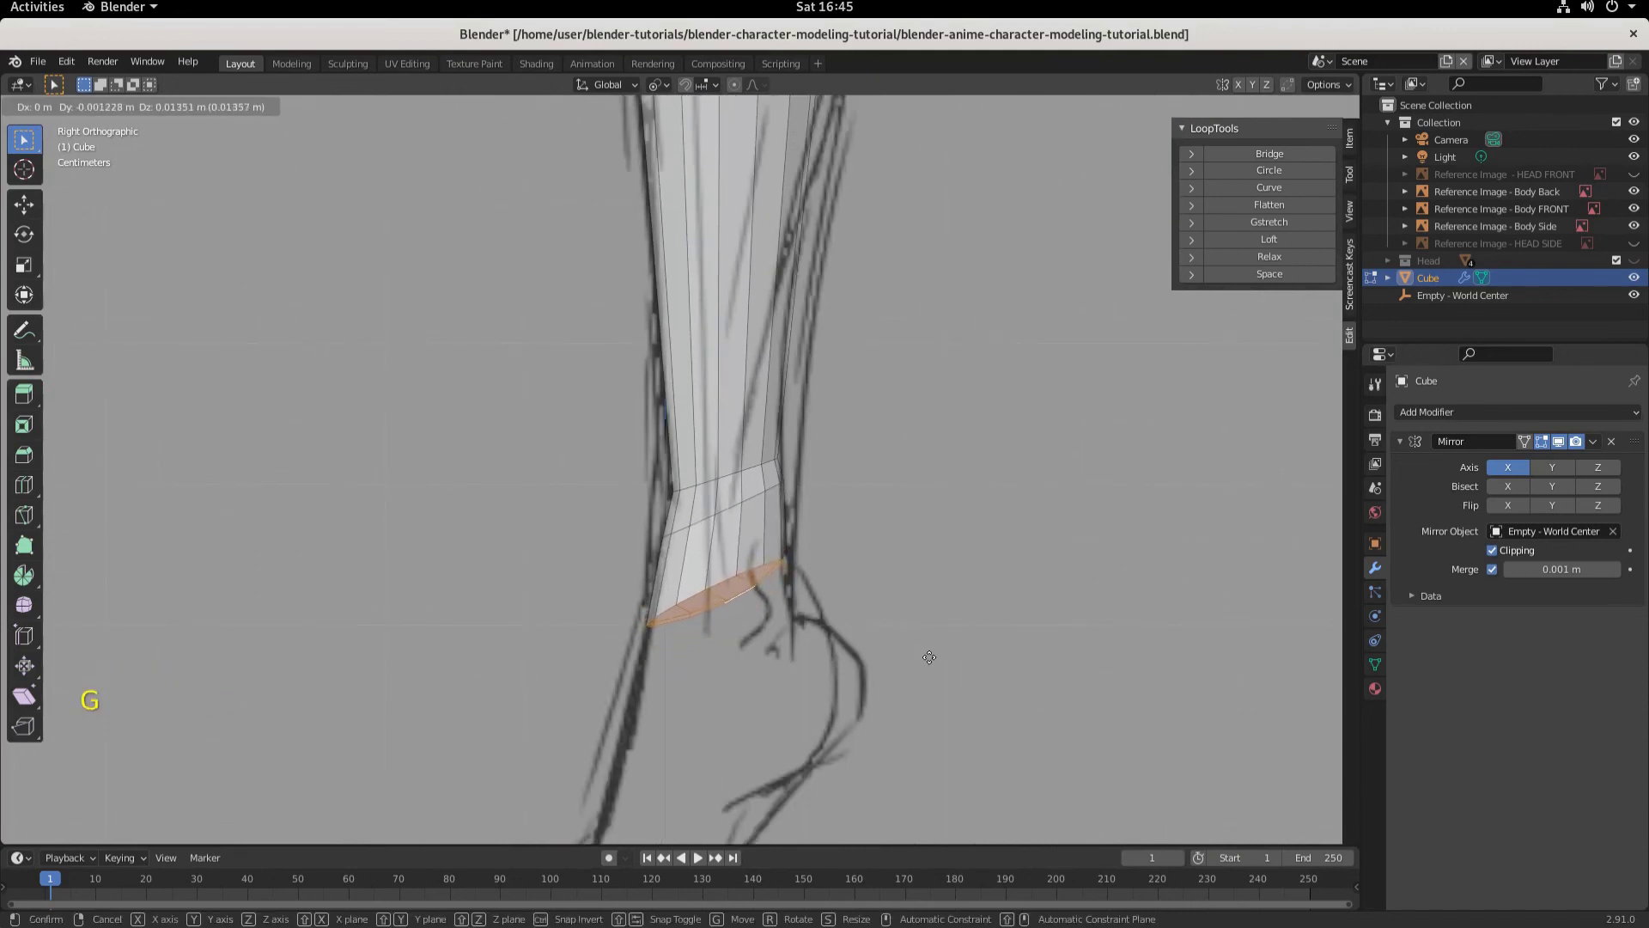
click(913, 699)
scroll(835, 655, down, 2)
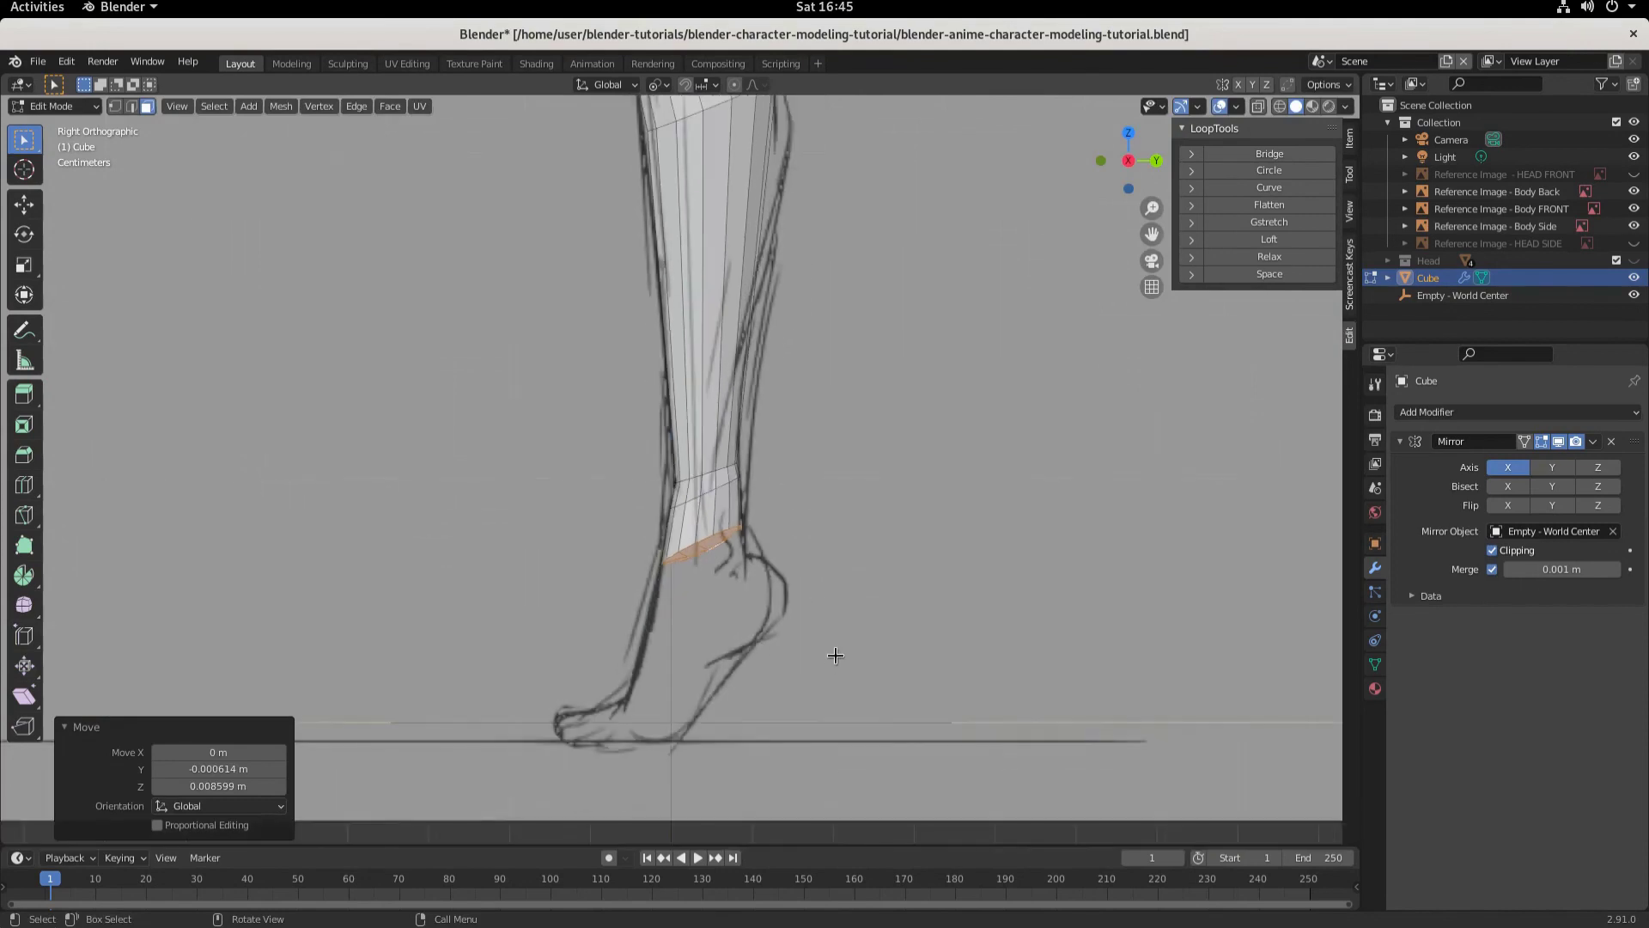
Step: In front view, scale the ankle's end faces by about 1.183 and move them about -0.008 m in X and -0.001 m in Z
key(KP_1)
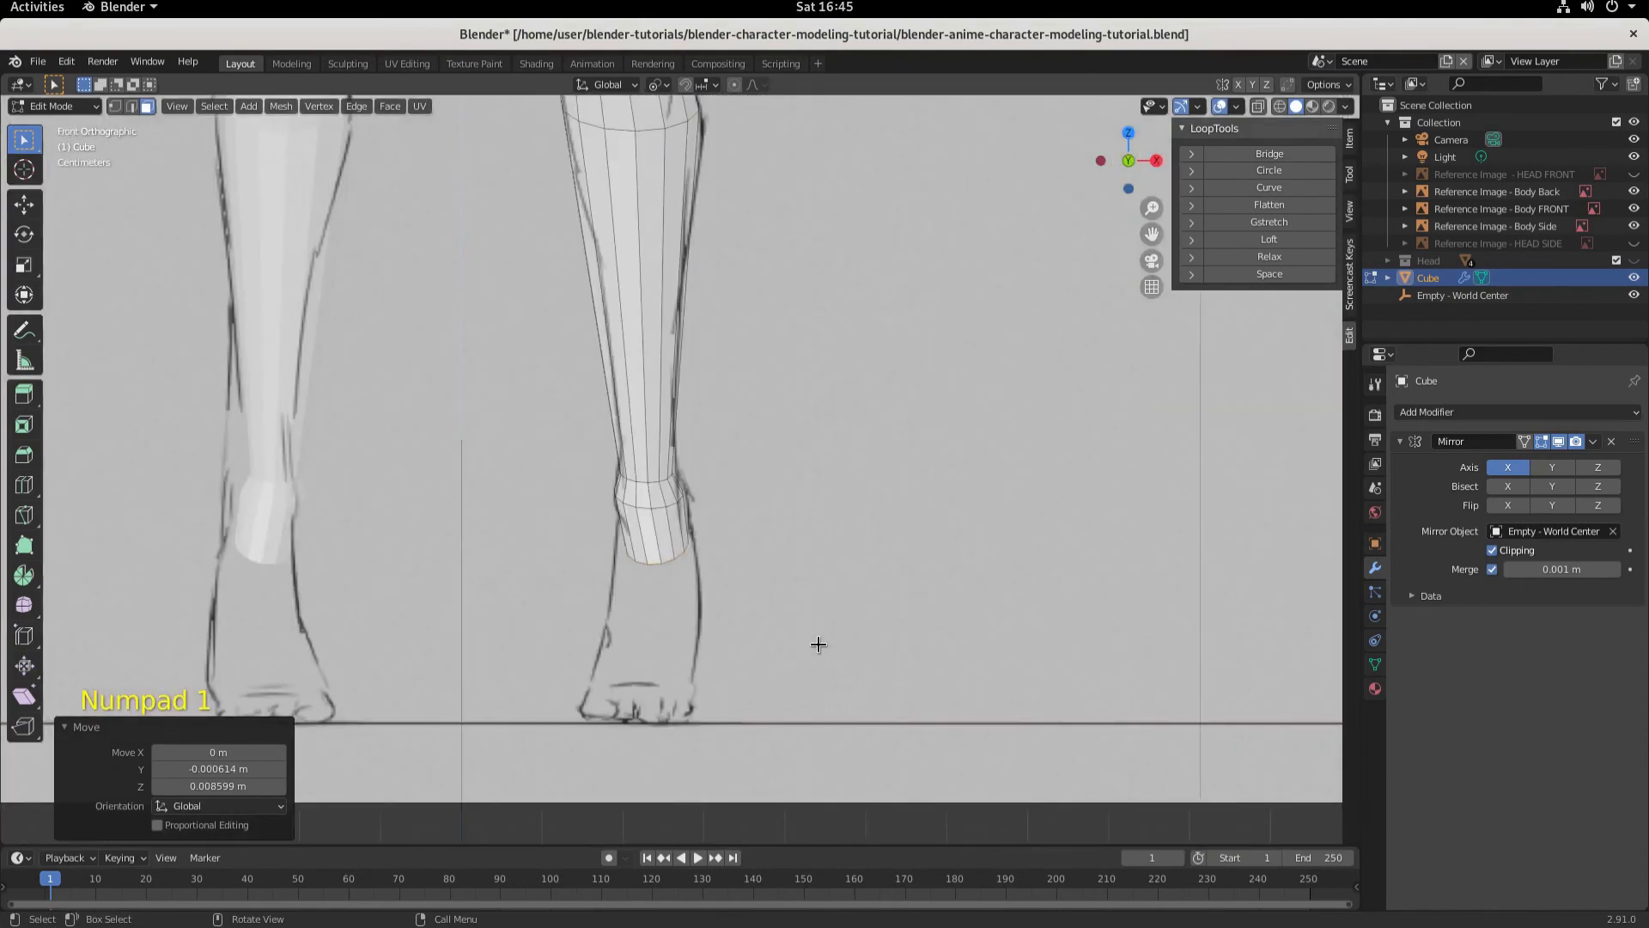
key(s)
click(860, 648)
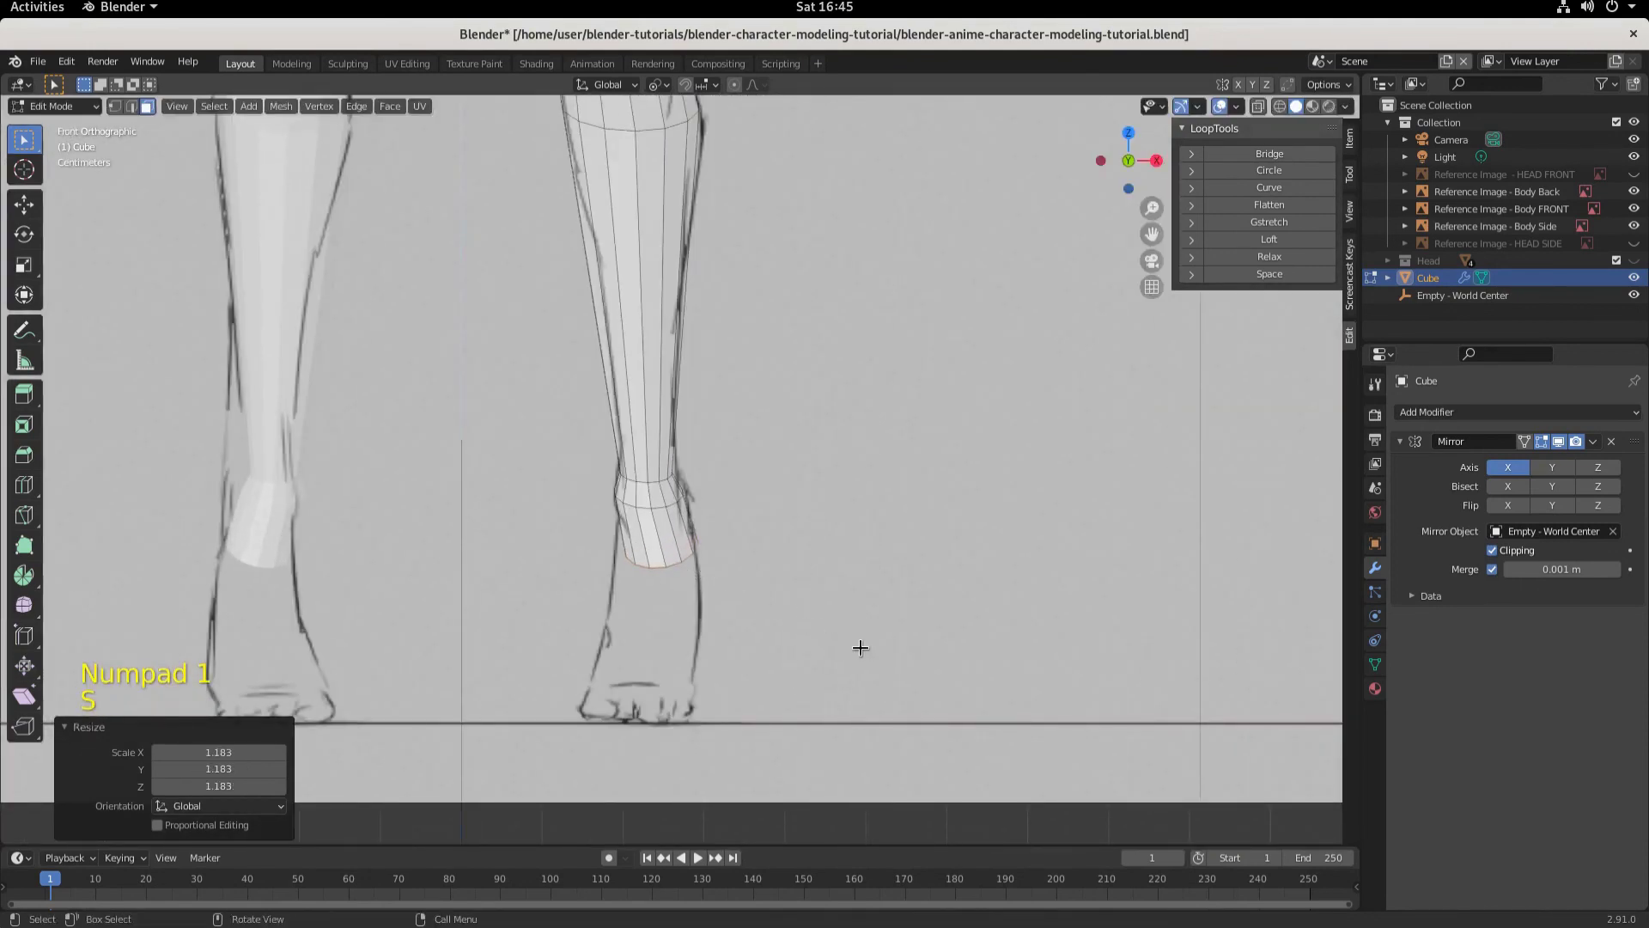
key(g)
click(852, 653)
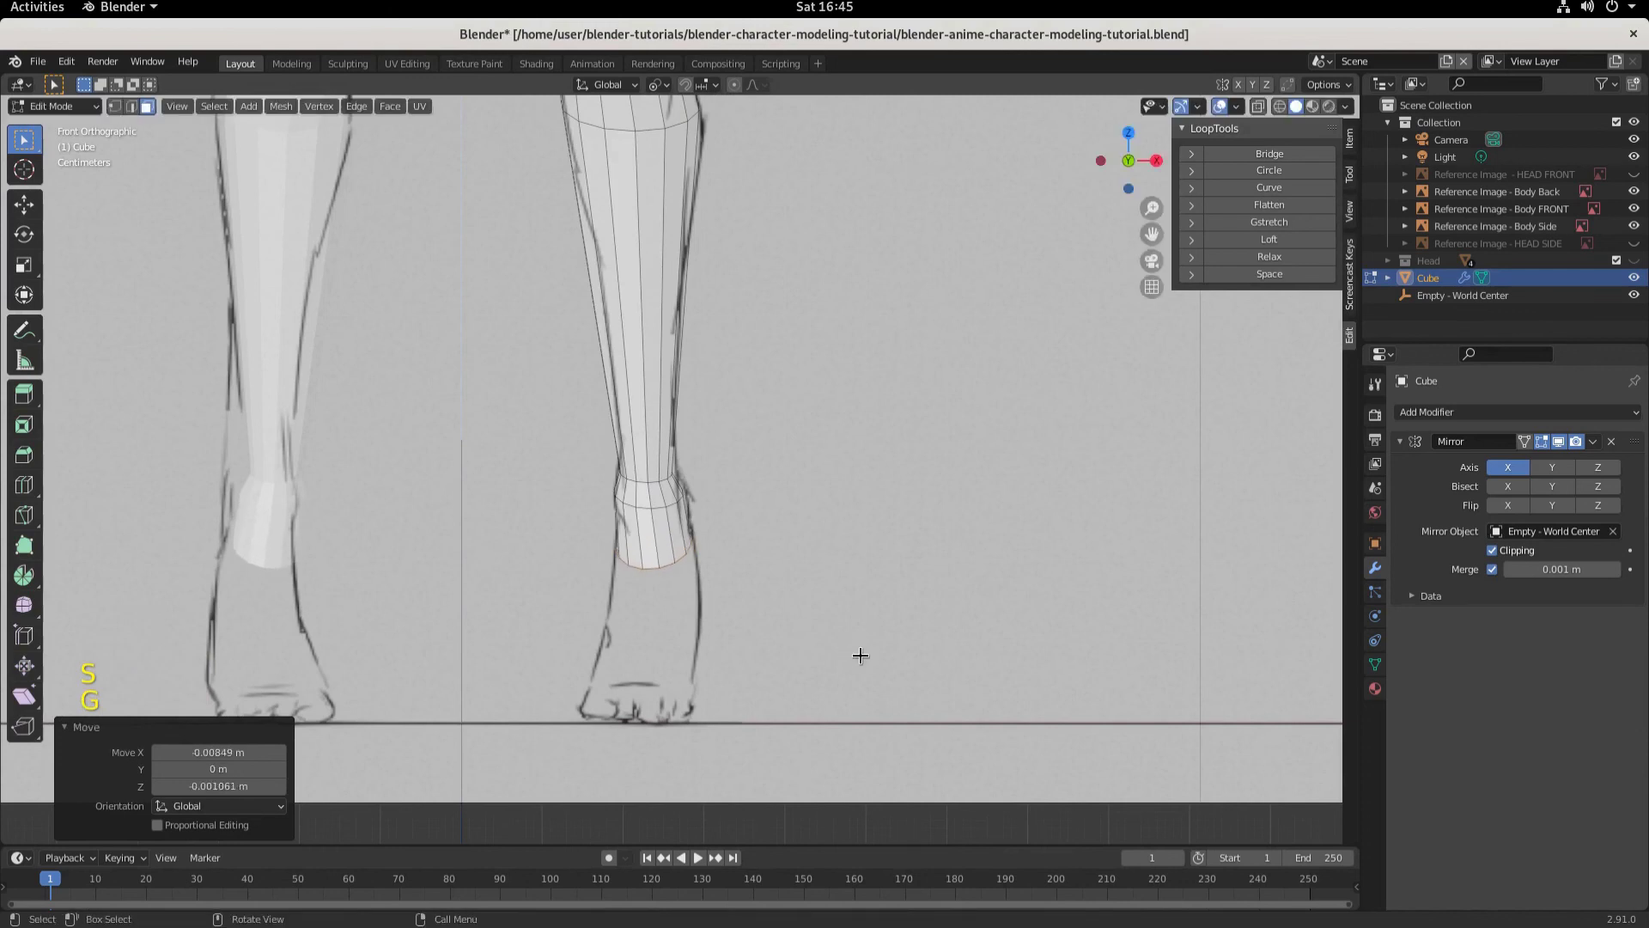
Step: Rotate the ankle's end faces about -9.05° in front view and move them about 0.004 m in X and 0.027 m in Z
key(r)
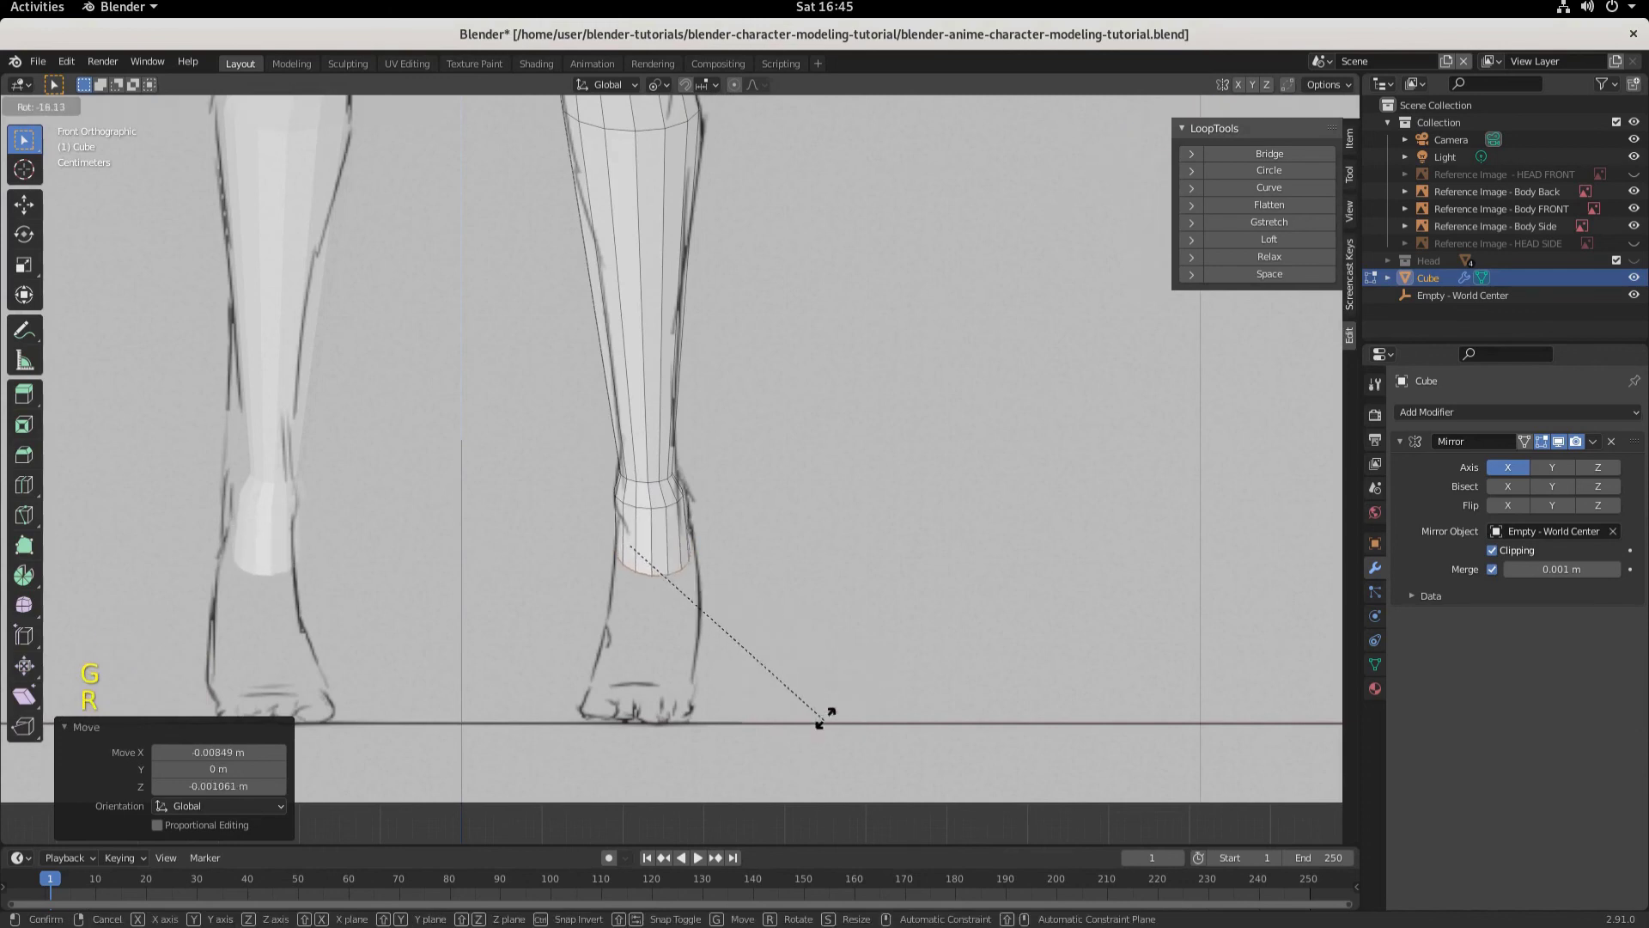
click(836, 687)
key(g)
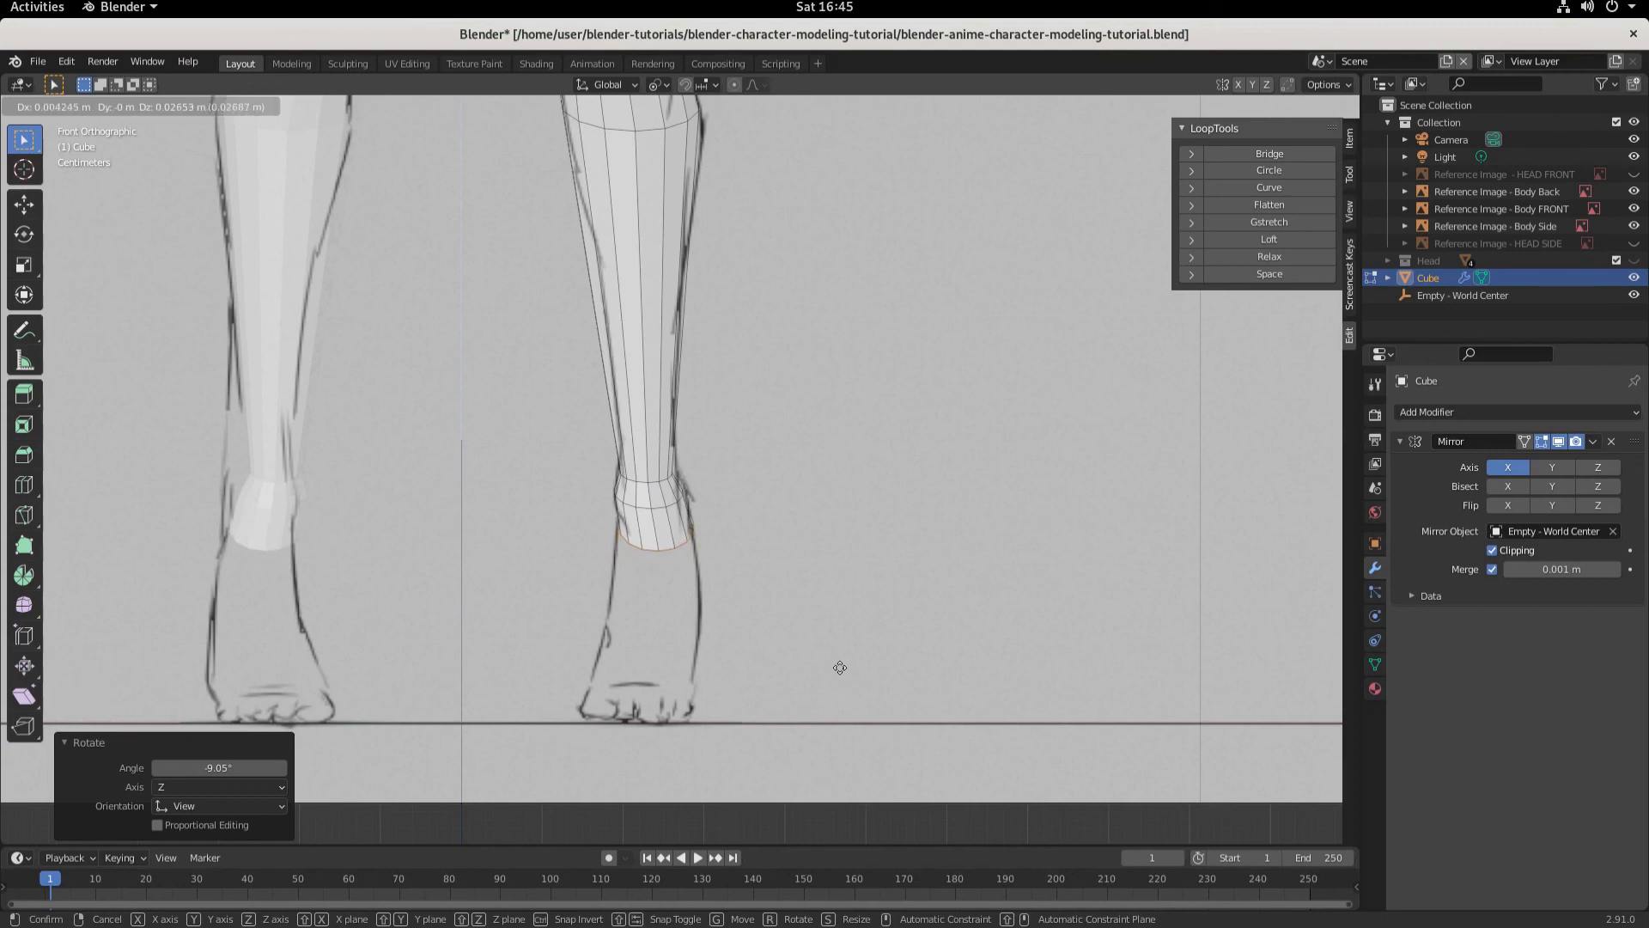
click(839, 667)
Step: In right view, move the ankle's end faces about 0.006 m in Y and -0.001 m in Z and scale them by about 0.910 along Y
key(KP_3)
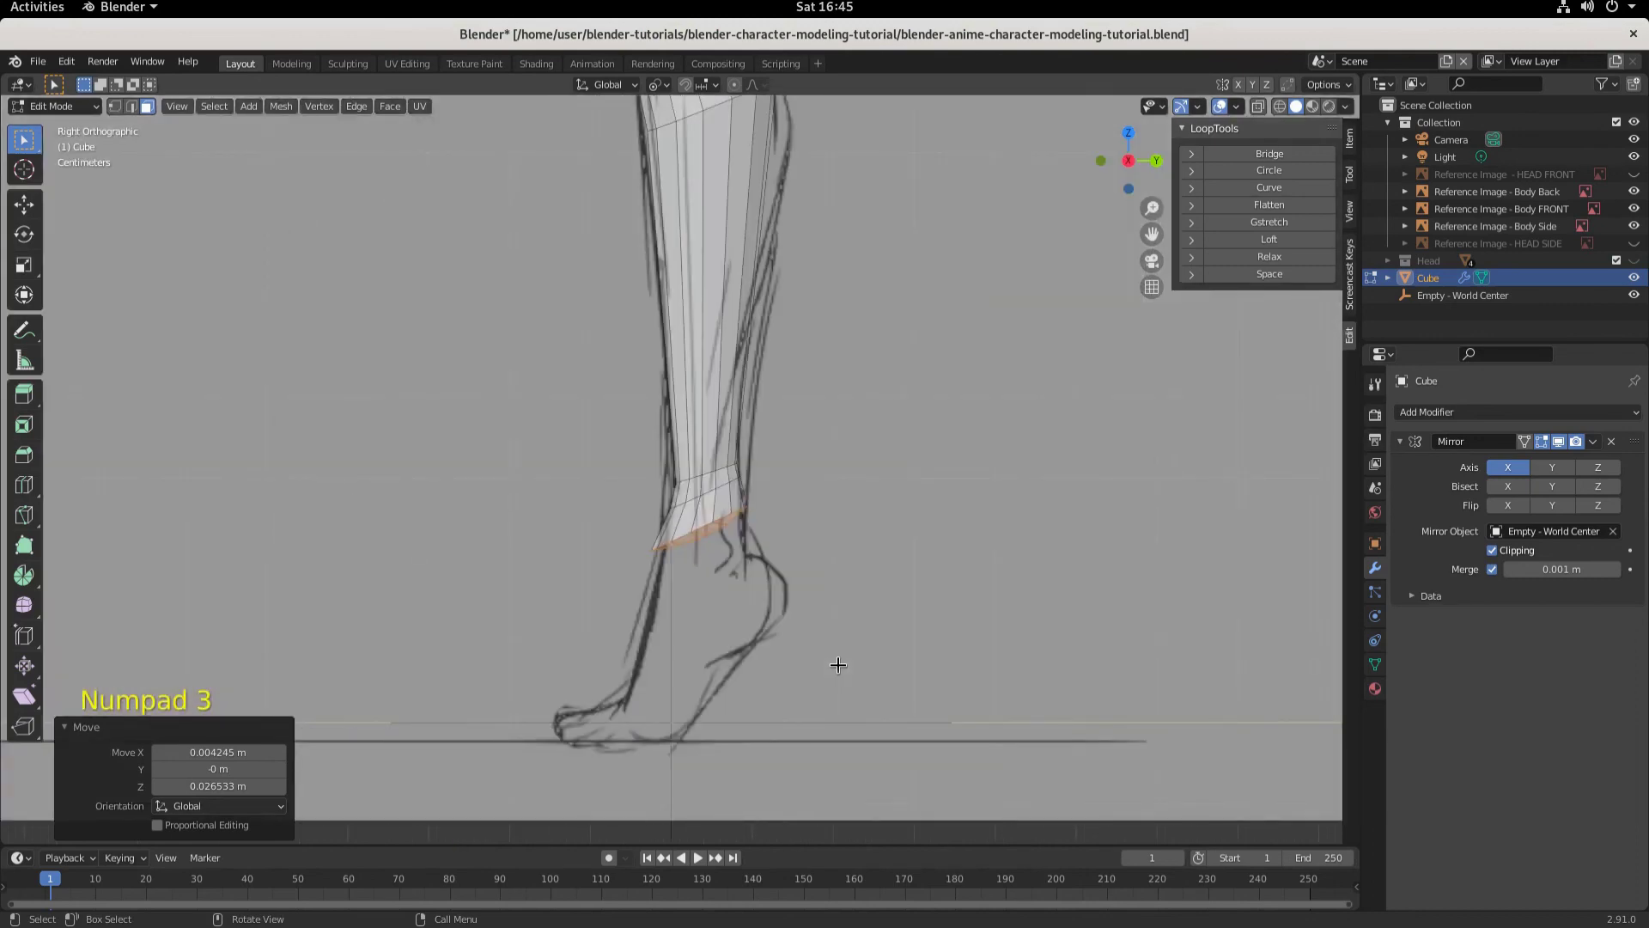
key(g)
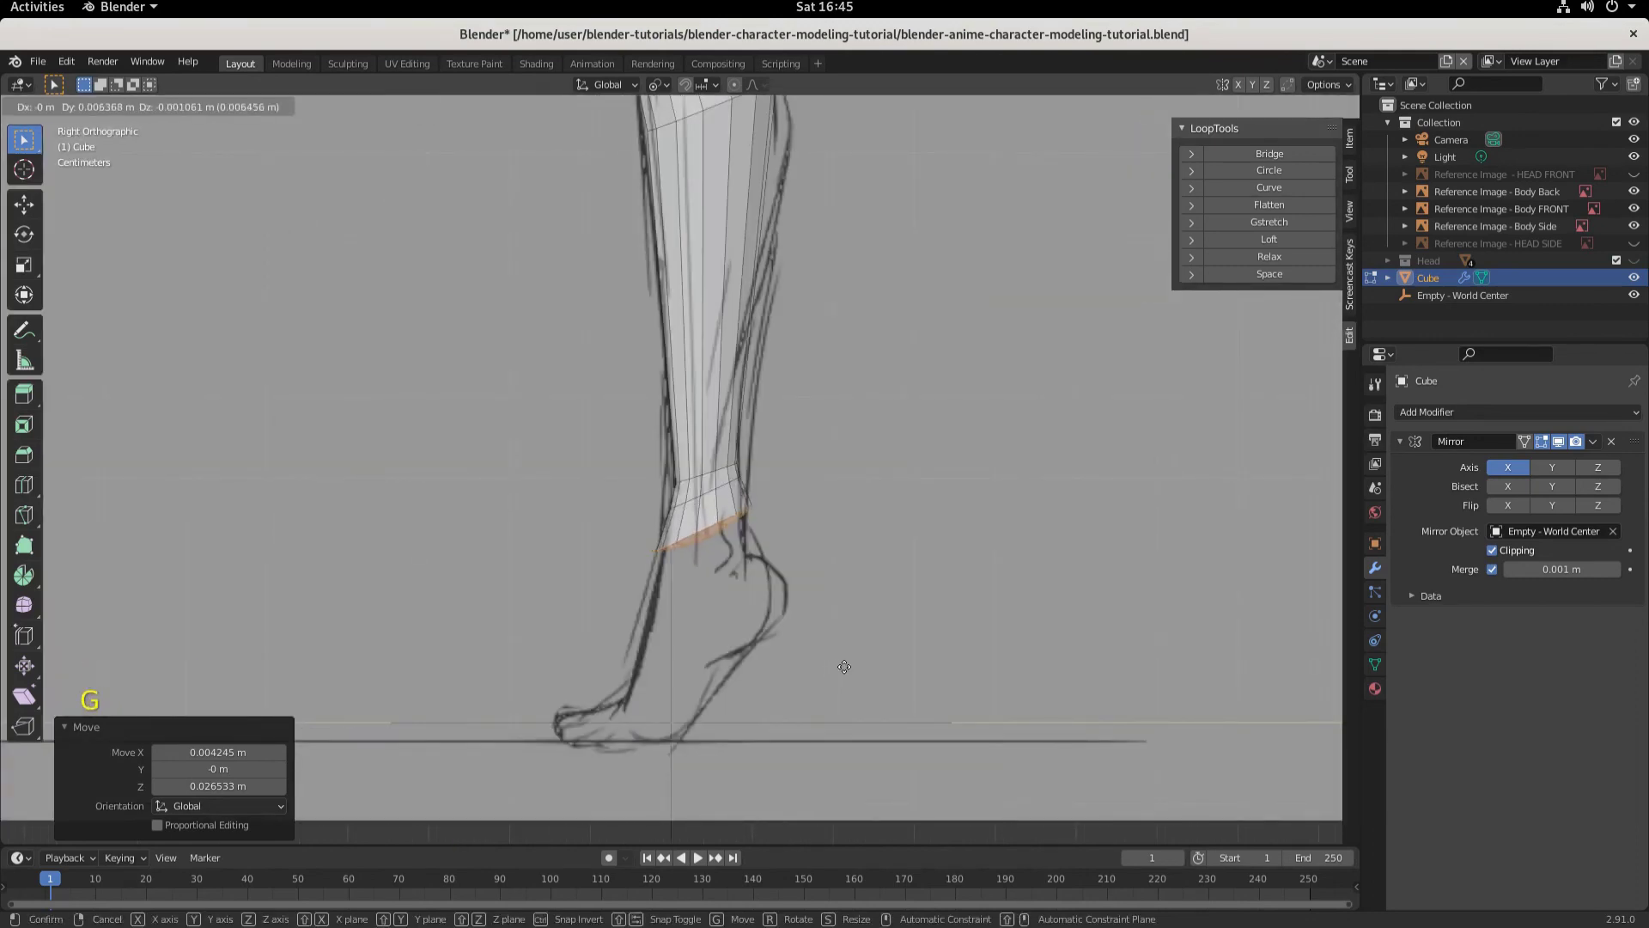
click(842, 666)
key(s)
key(y)
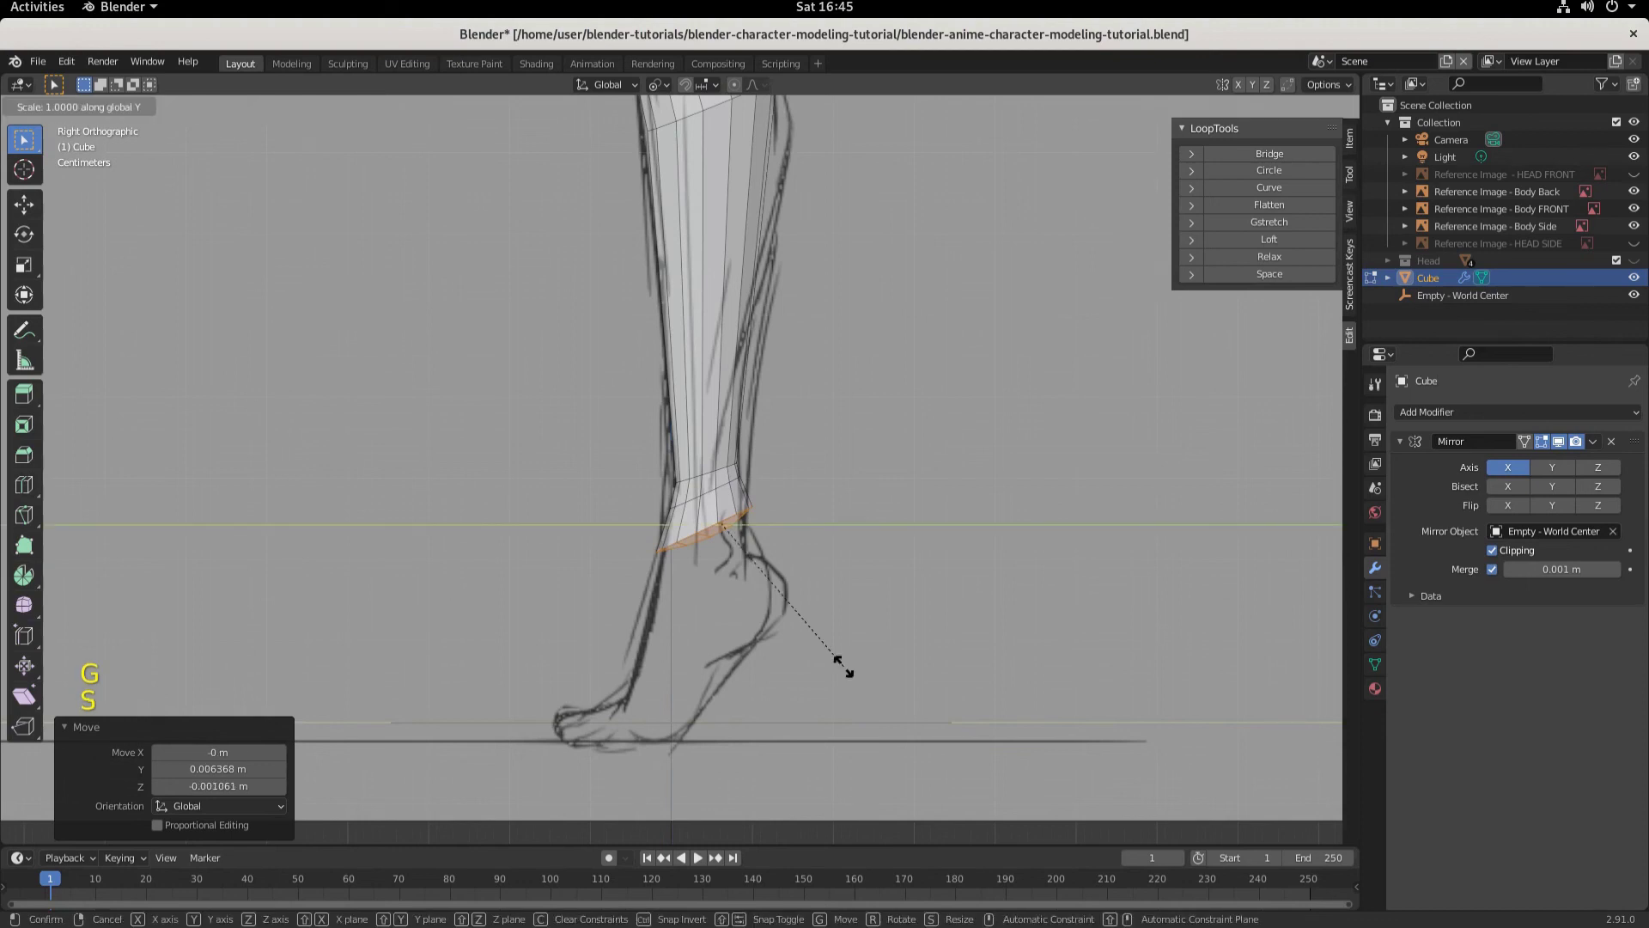
click(819, 663)
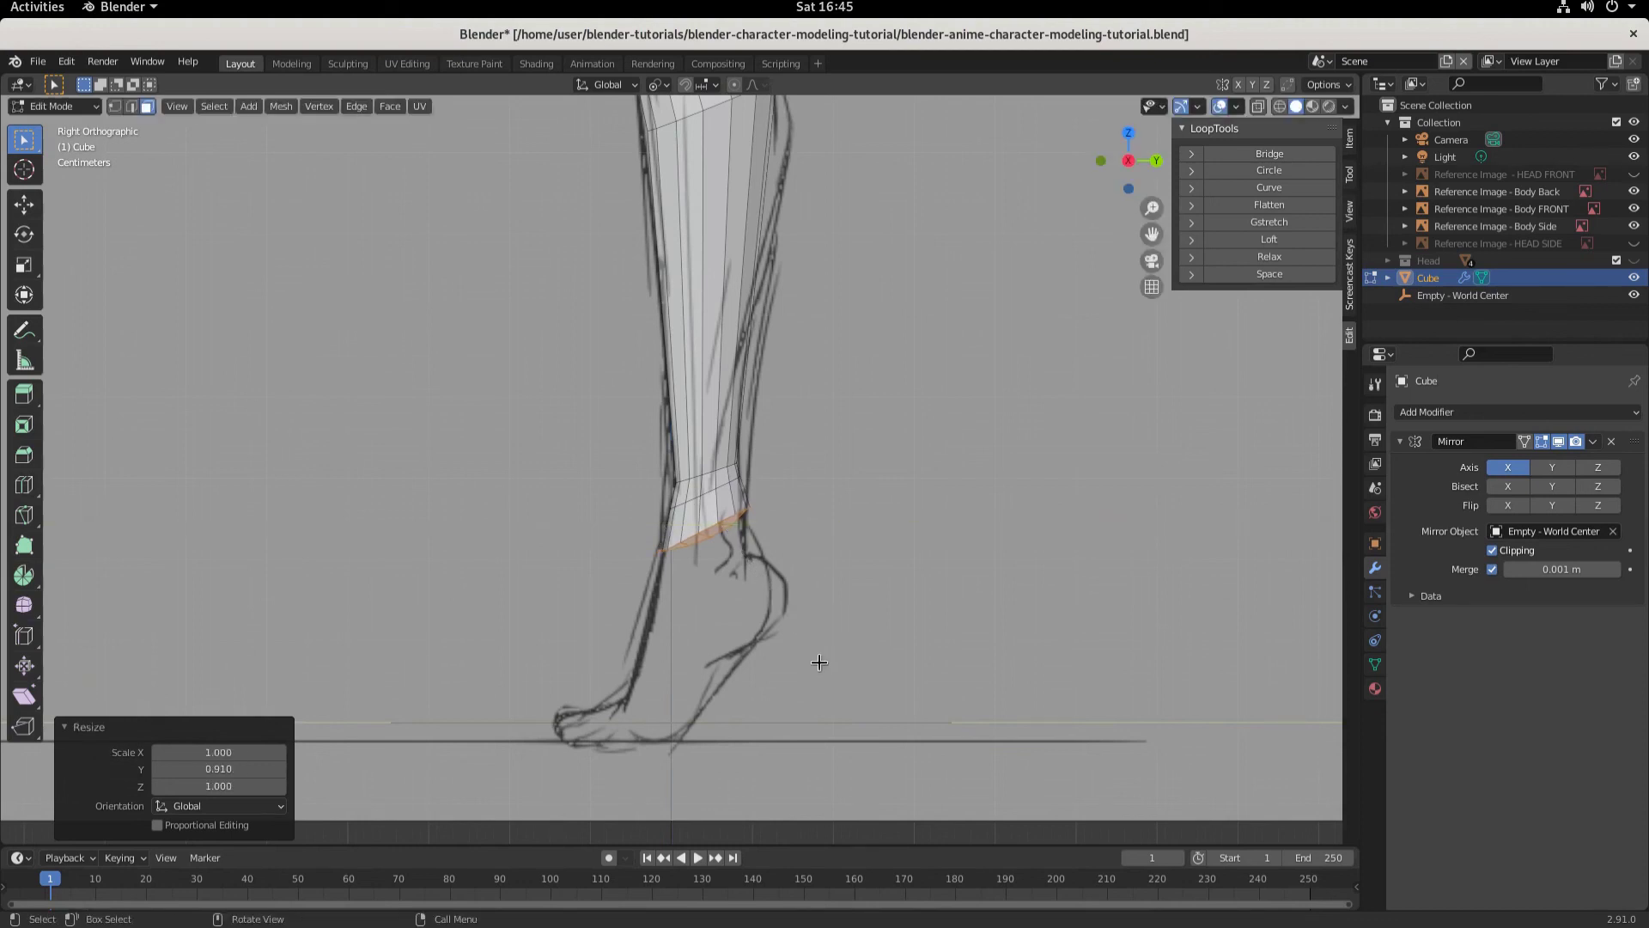
Step: Compare the whole leg and torso with the body references in right and front views
scroll(678, 547, down, 5)
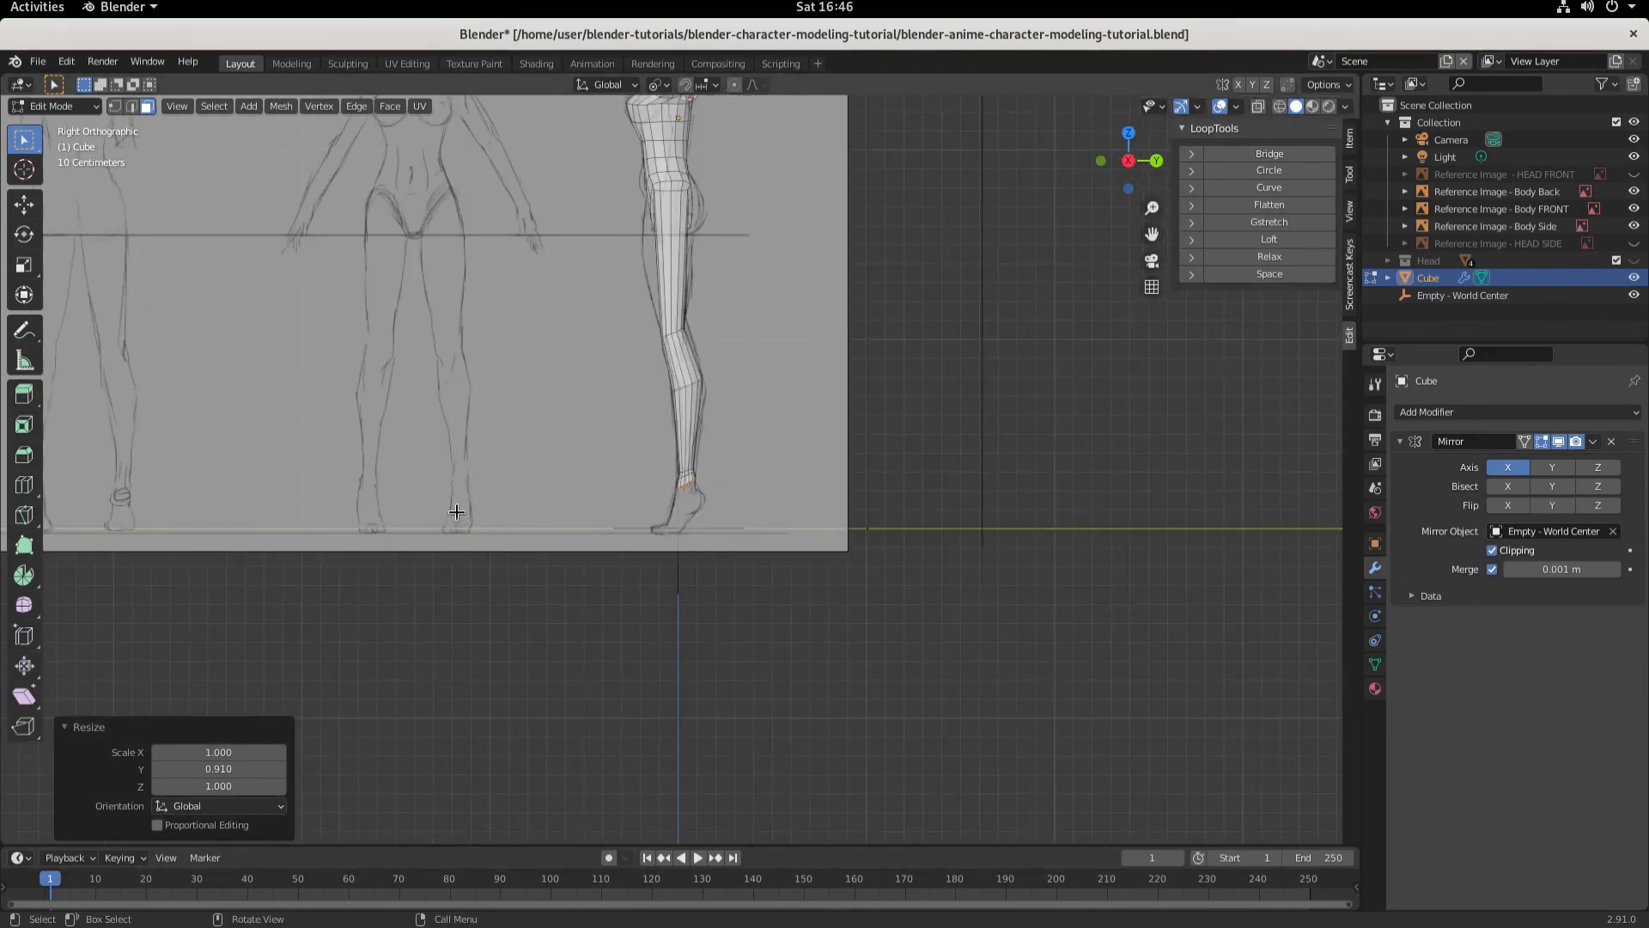
scroll(733, 508, up, 3)
scroll(726, 502, down, 1)
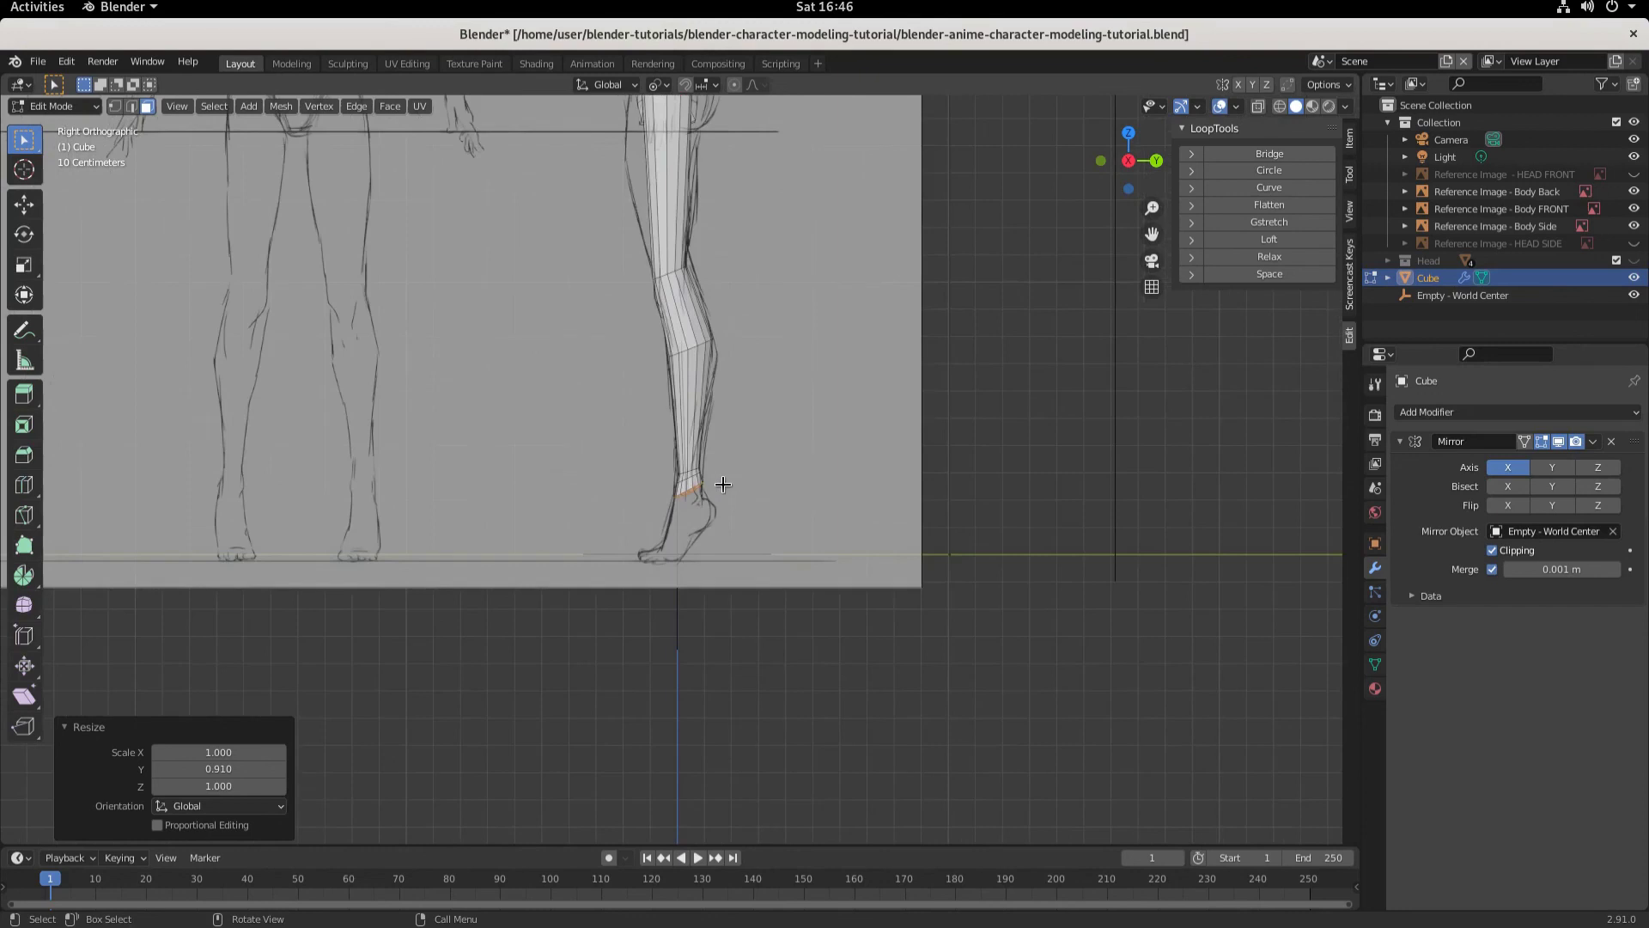
shift+scroll(746, 392, up, 8)
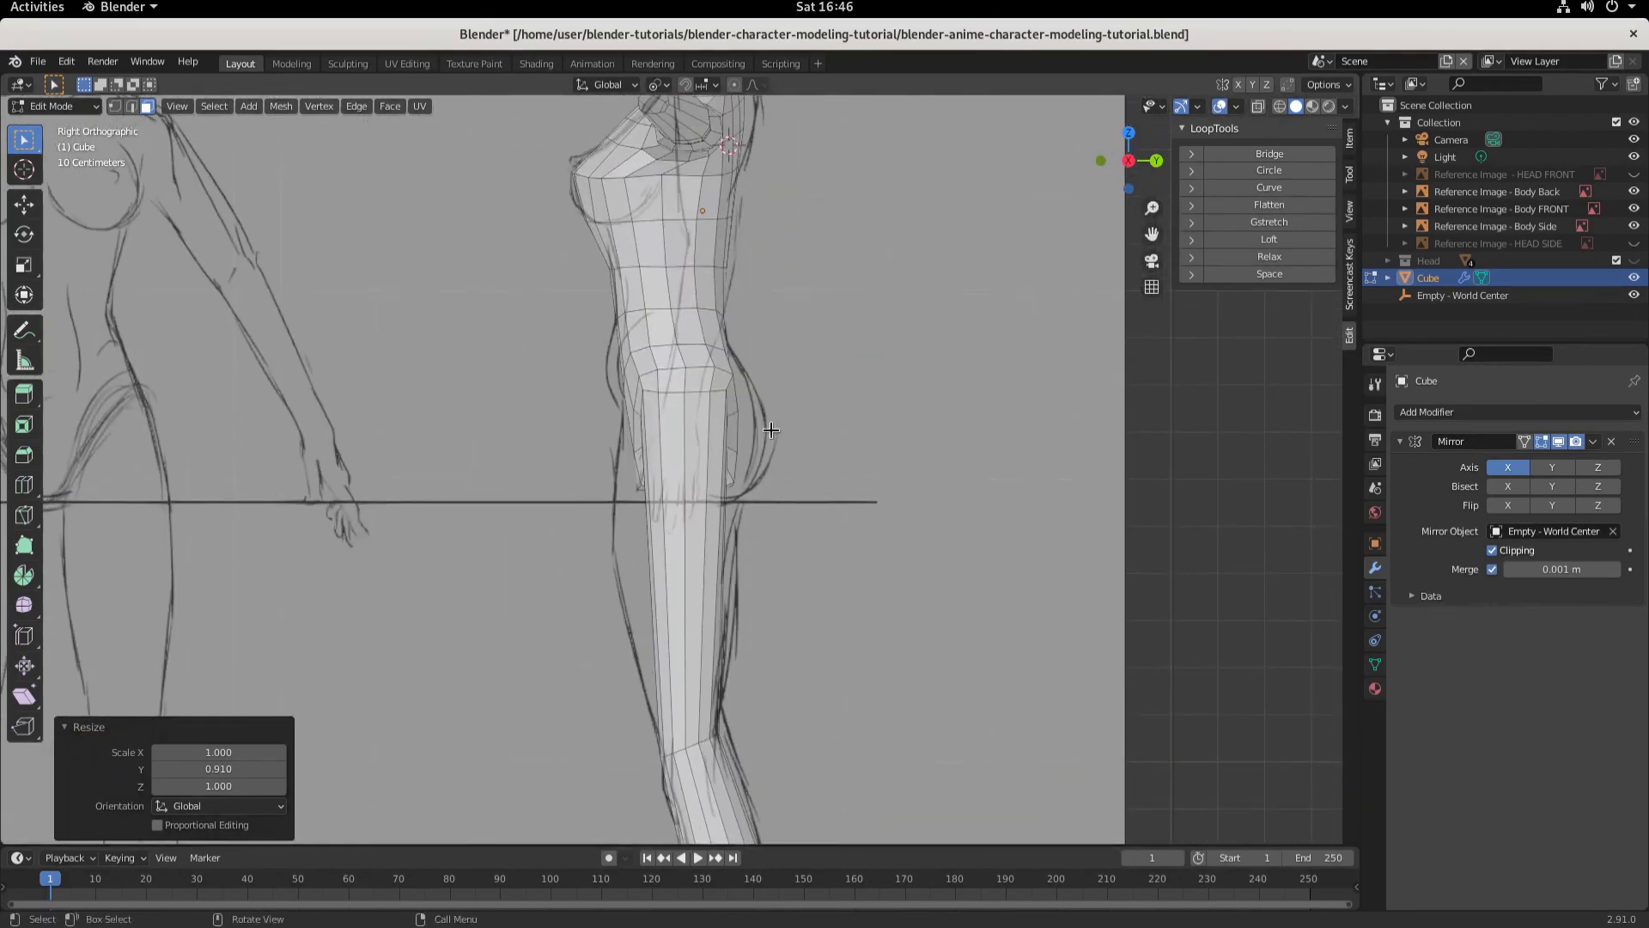
scroll(799, 567, down, 5)
scroll(752, 464, up, 6)
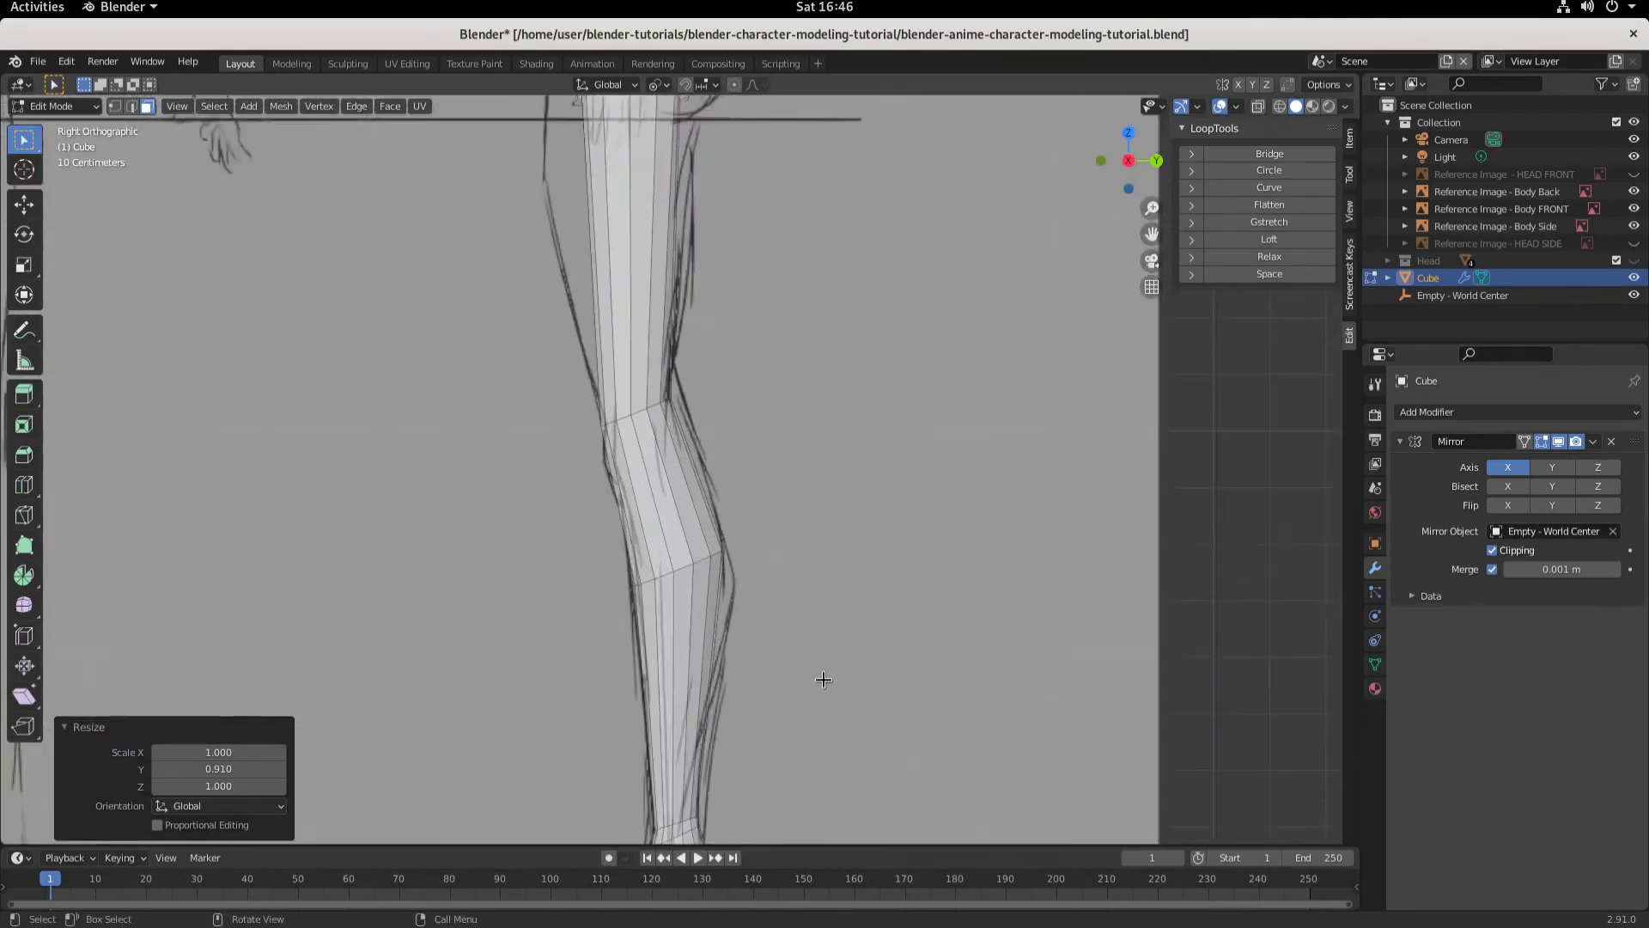
key(KP_1)
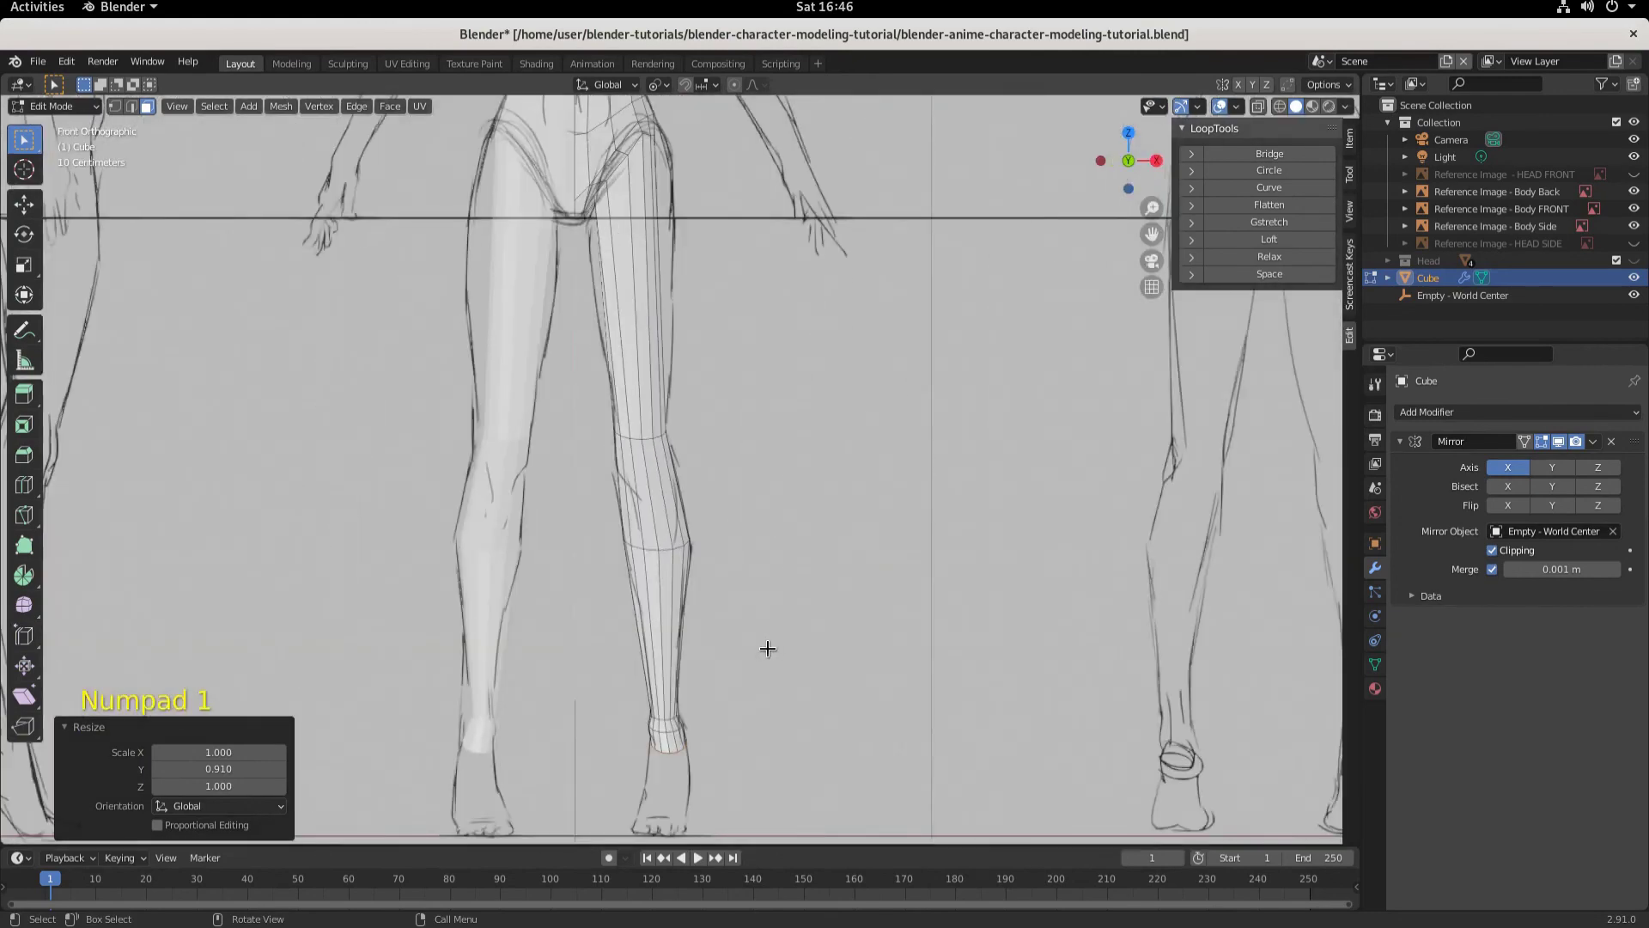
scroll(756, 614, down, 4)
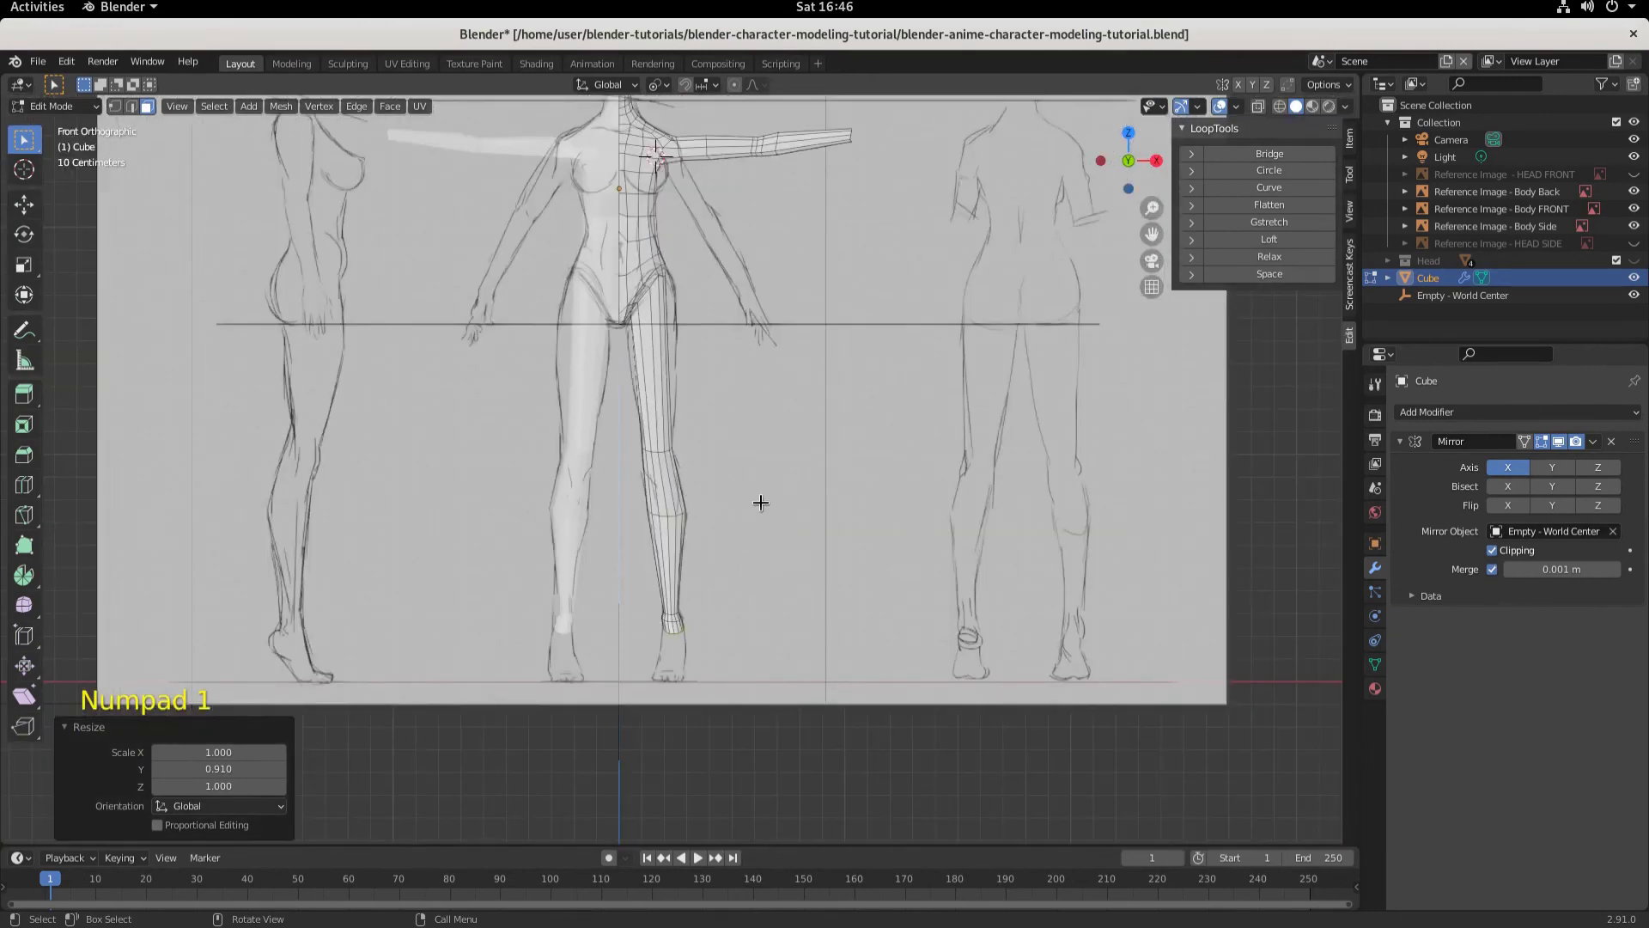
scroll(764, 486, down, 1)
shift+scroll(773, 464, up, 3)
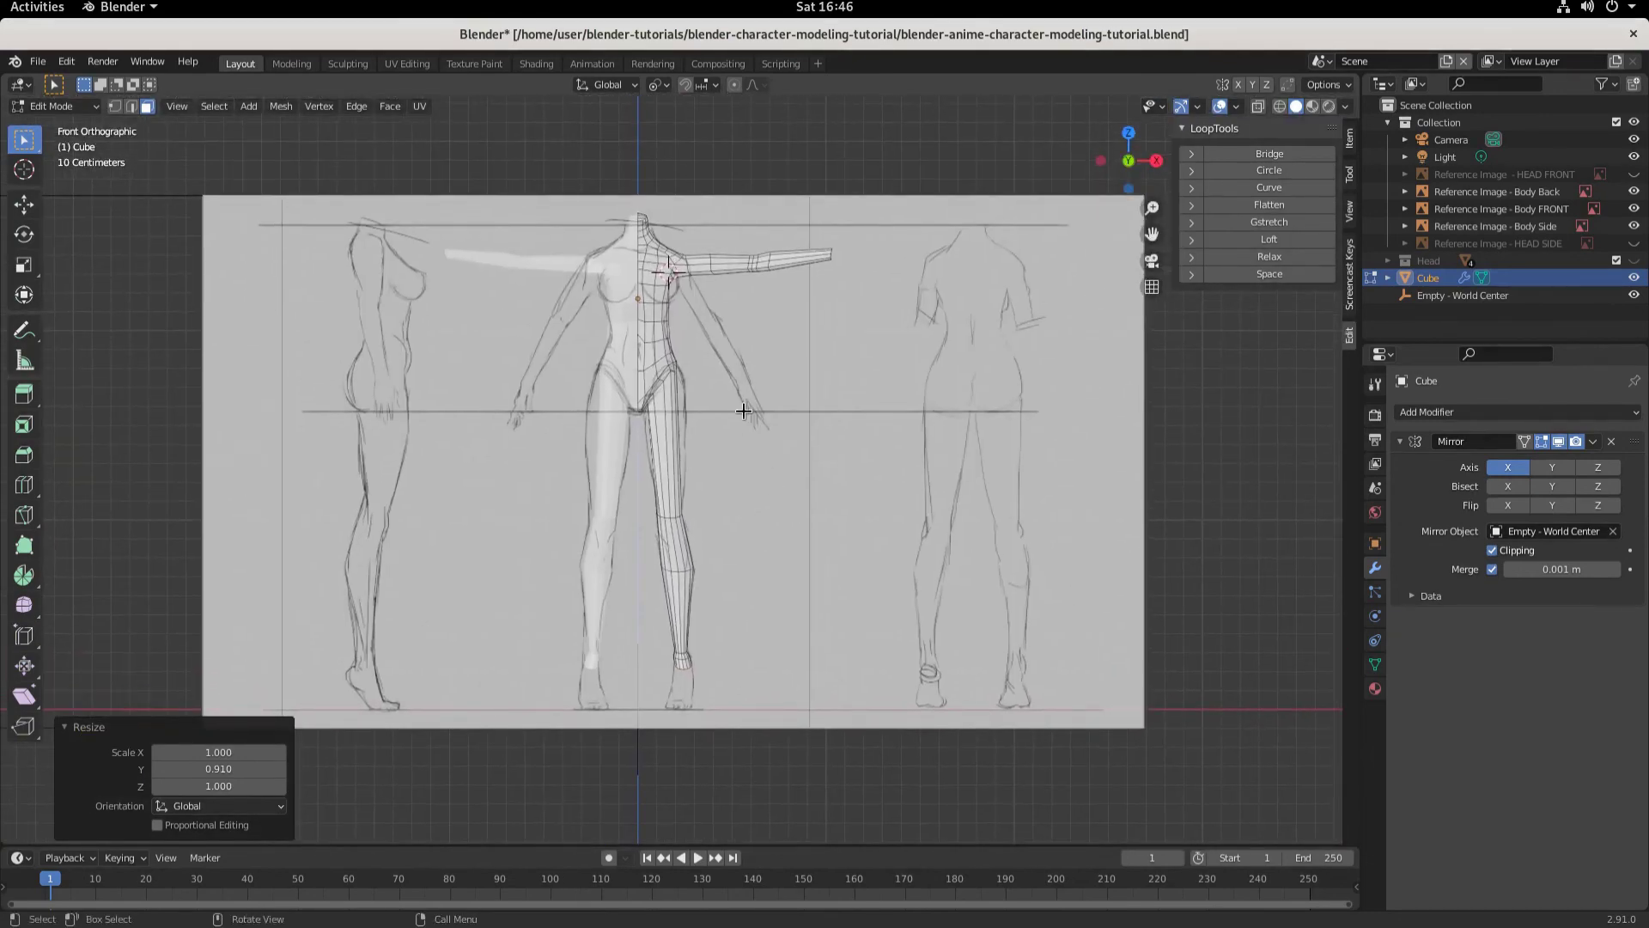